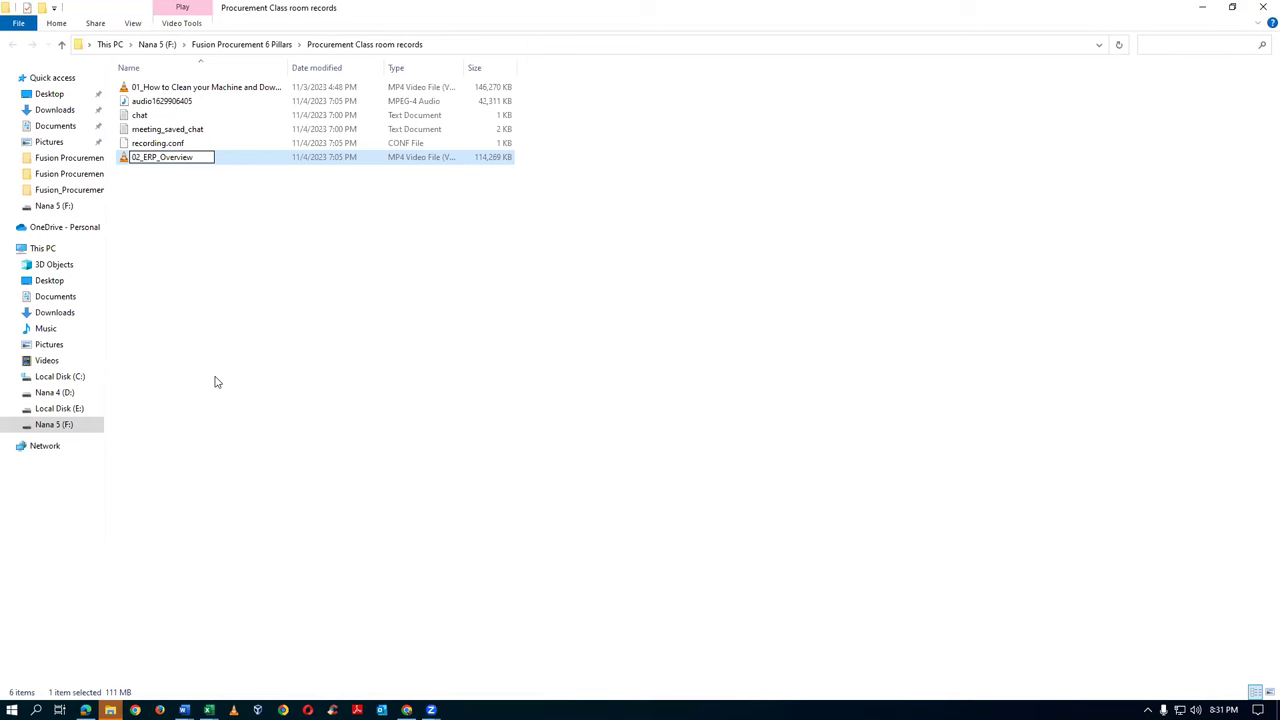
Step: Finish renaming the video file as 02_ERP_Overview and close the folder window
click(219, 298)
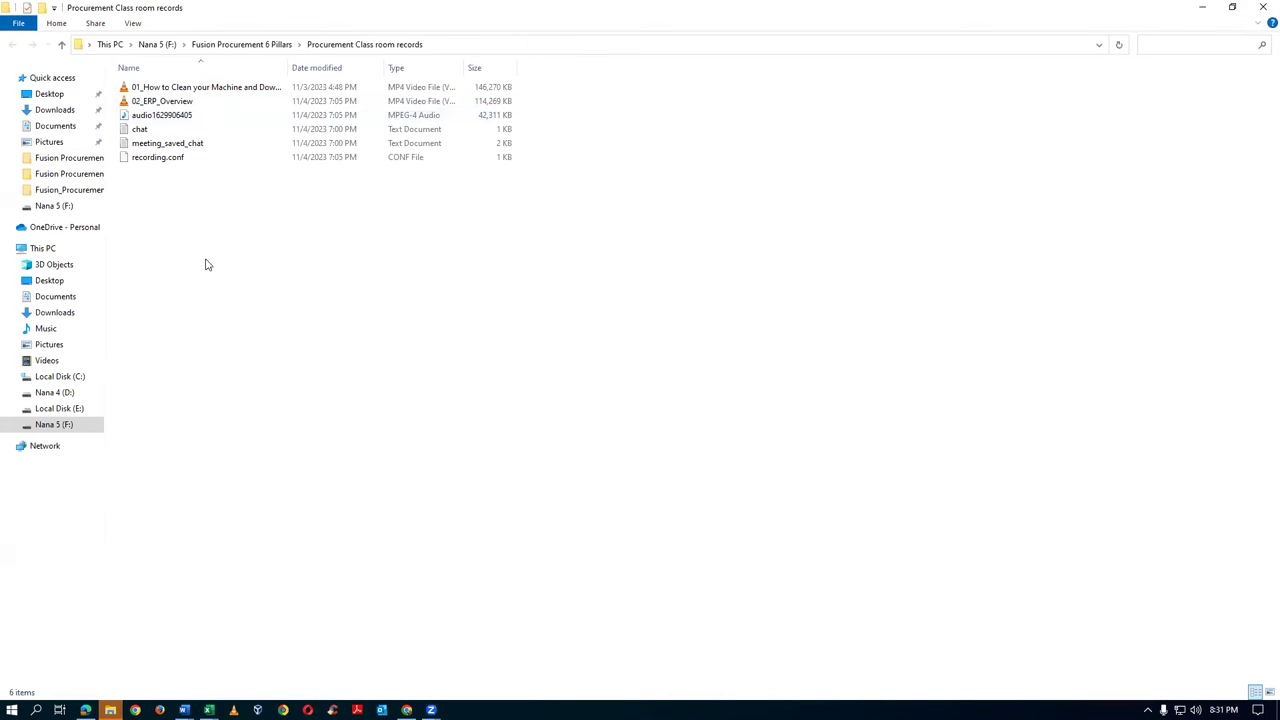
click(1263, 10)
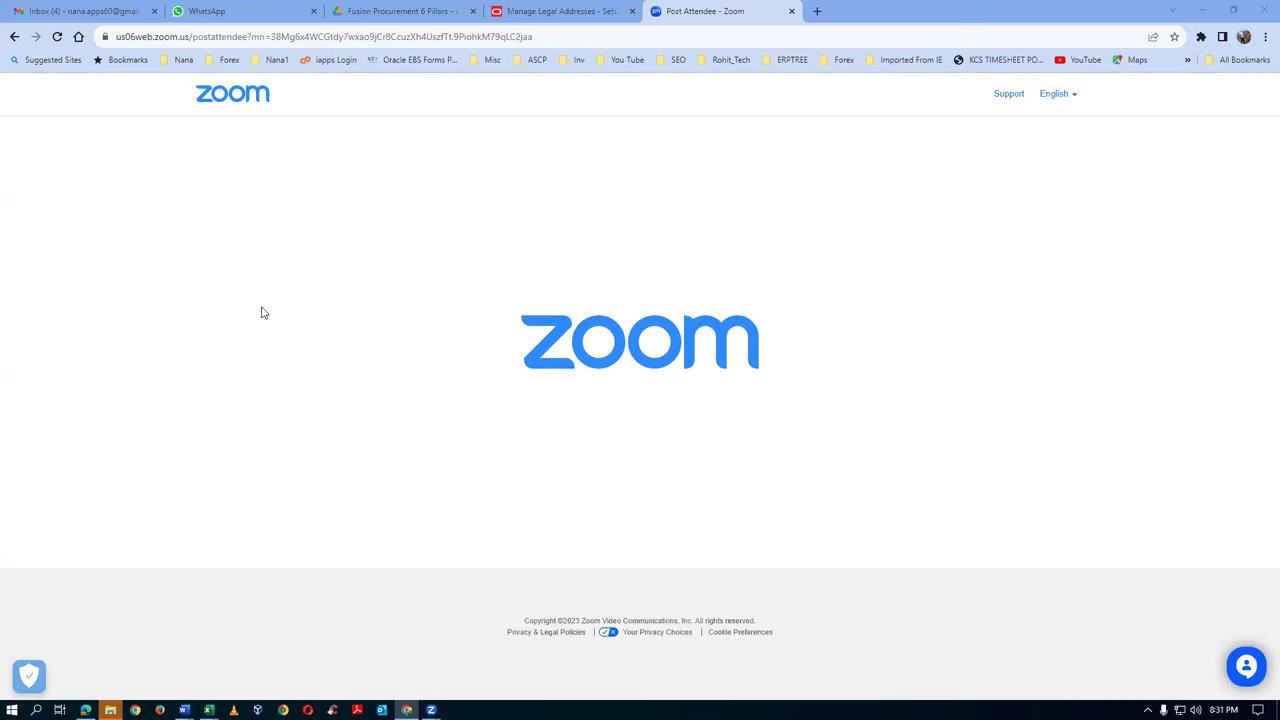
Step: Switch to the Fusion_Procurement_Work_Sheet workbook in Excel and select the Create our Legal Address row
key(alt+Tab)
key(alt+Tab)
key(alt+Tab)
key(alt+Tab)
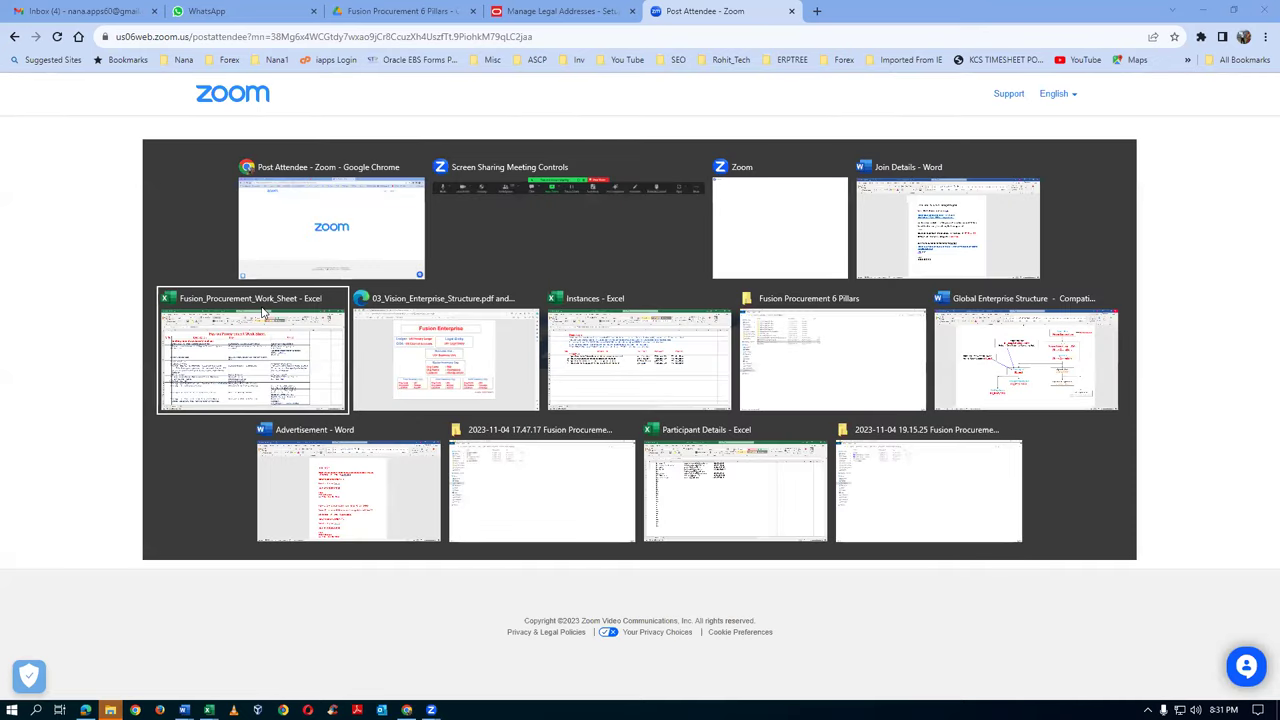
click(262, 313)
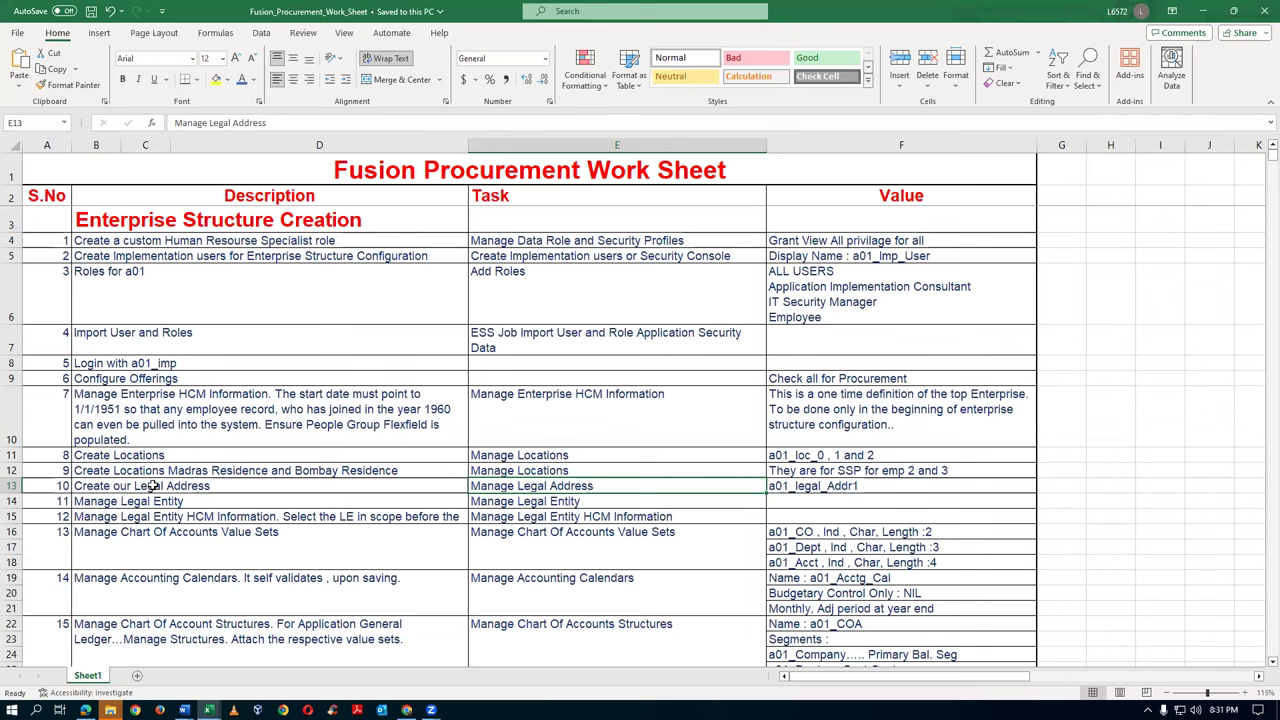
click(11, 486)
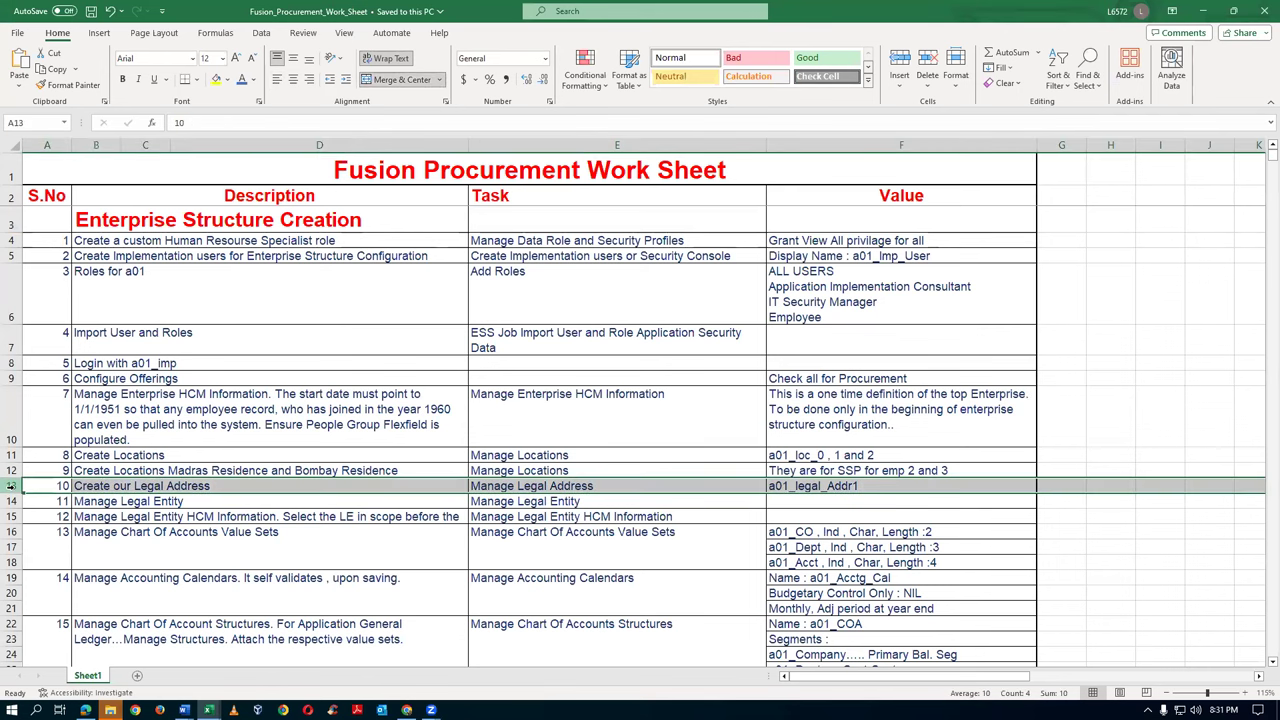
Step: Switch to Chrome and return to the open Manage Legal Addresses page
key(alt+Tab)
key(alt+Tab)
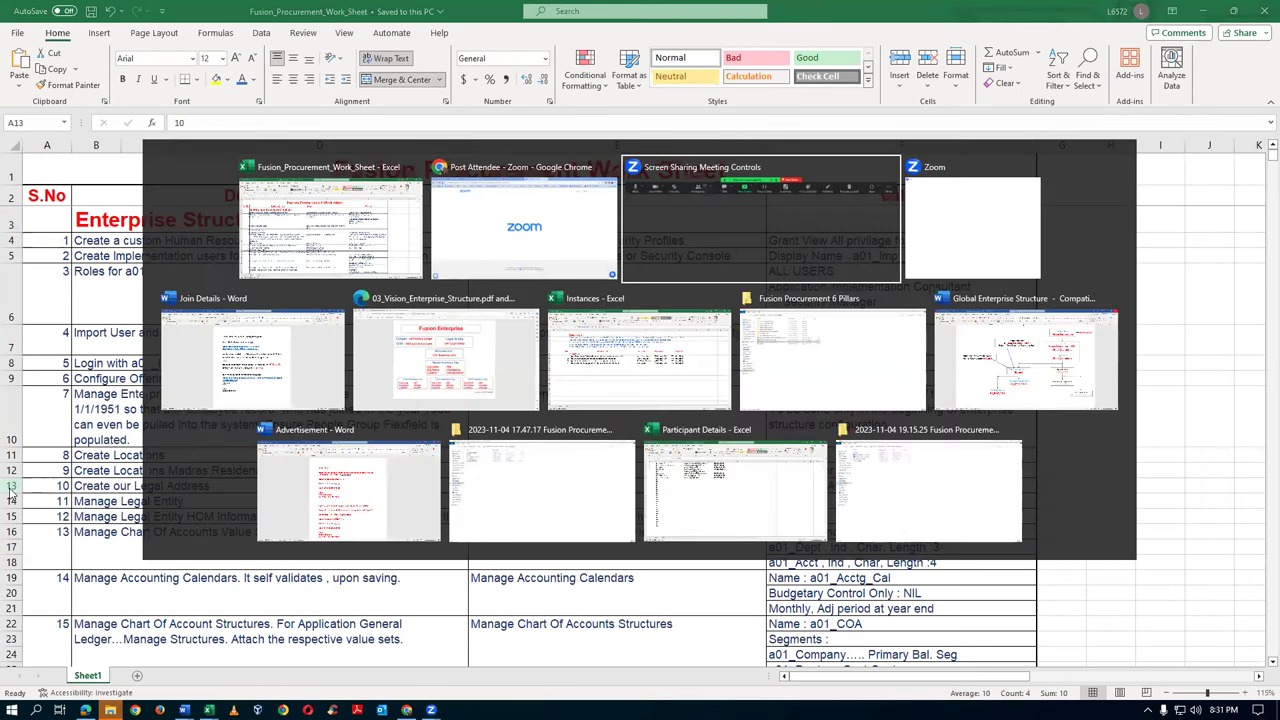
key(alt+Tab)
key(alt+Tab)
key(alt+Tab)
key(alt+Tab)
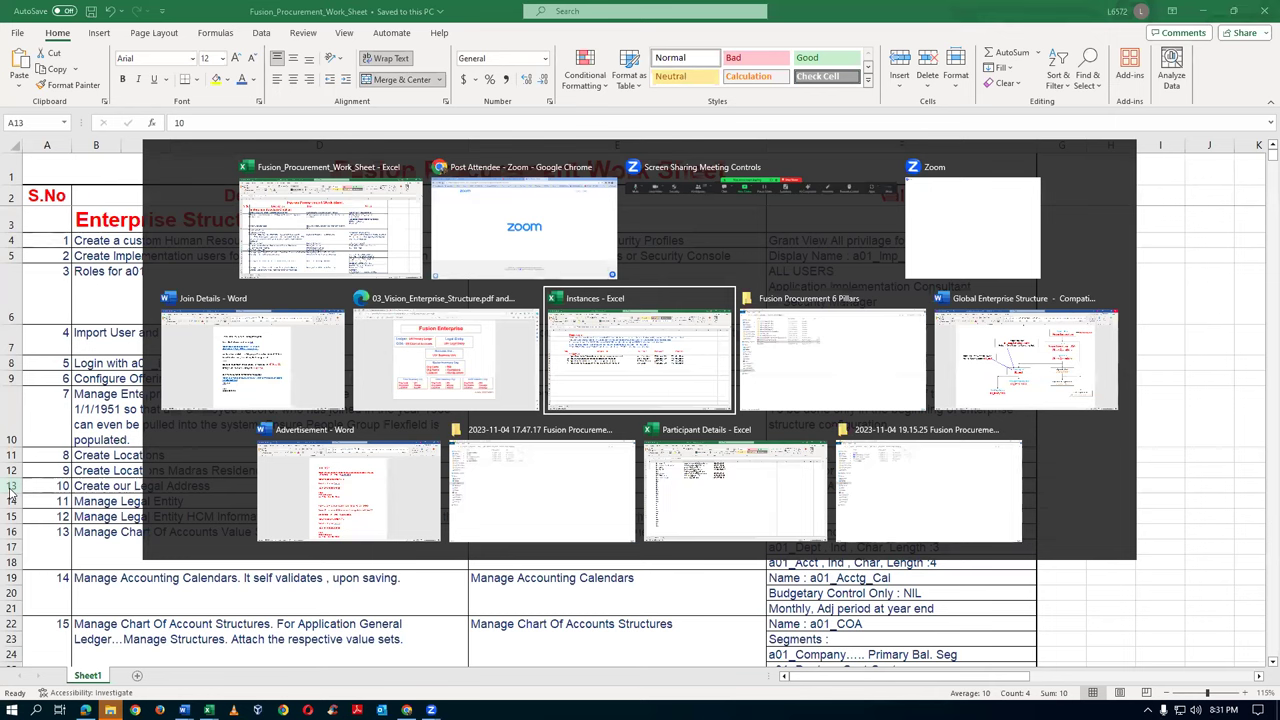
key(alt+Tab)
key(alt+Tab)
key(alt+Tab)
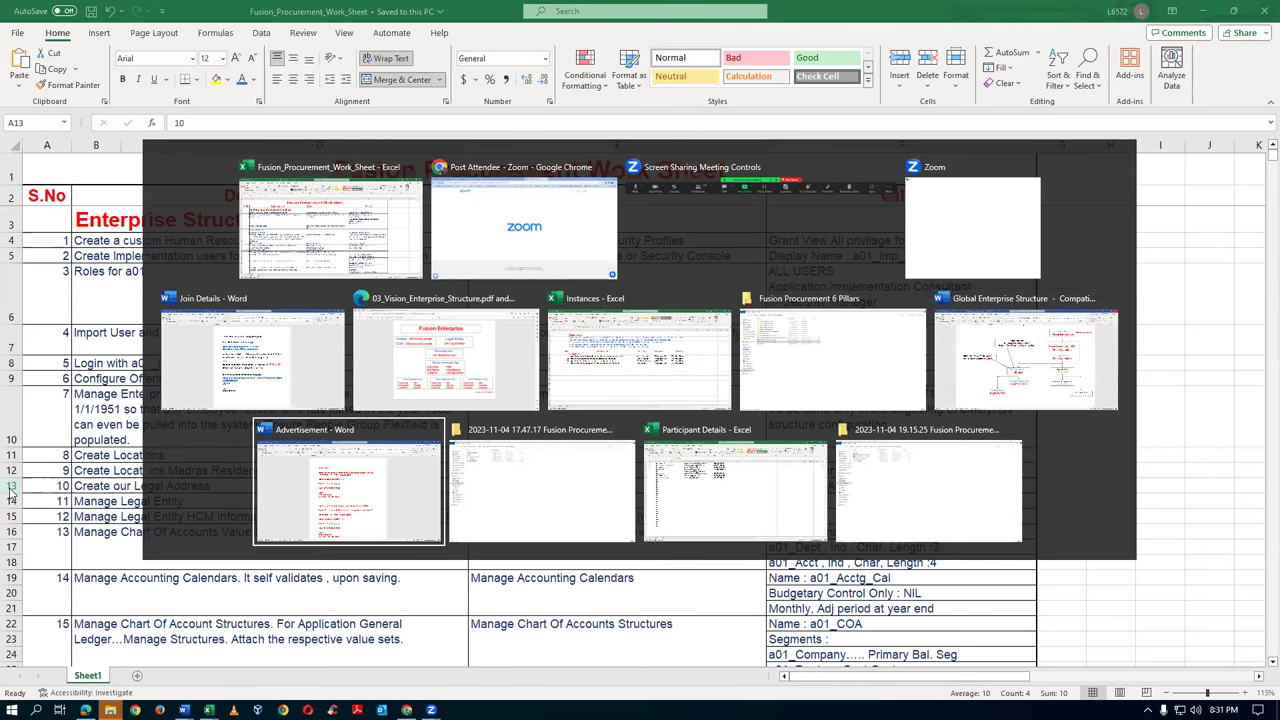
key(alt+Tab)
key(alt+Tab)
key(alt+Tab)
key(alt+Tab)
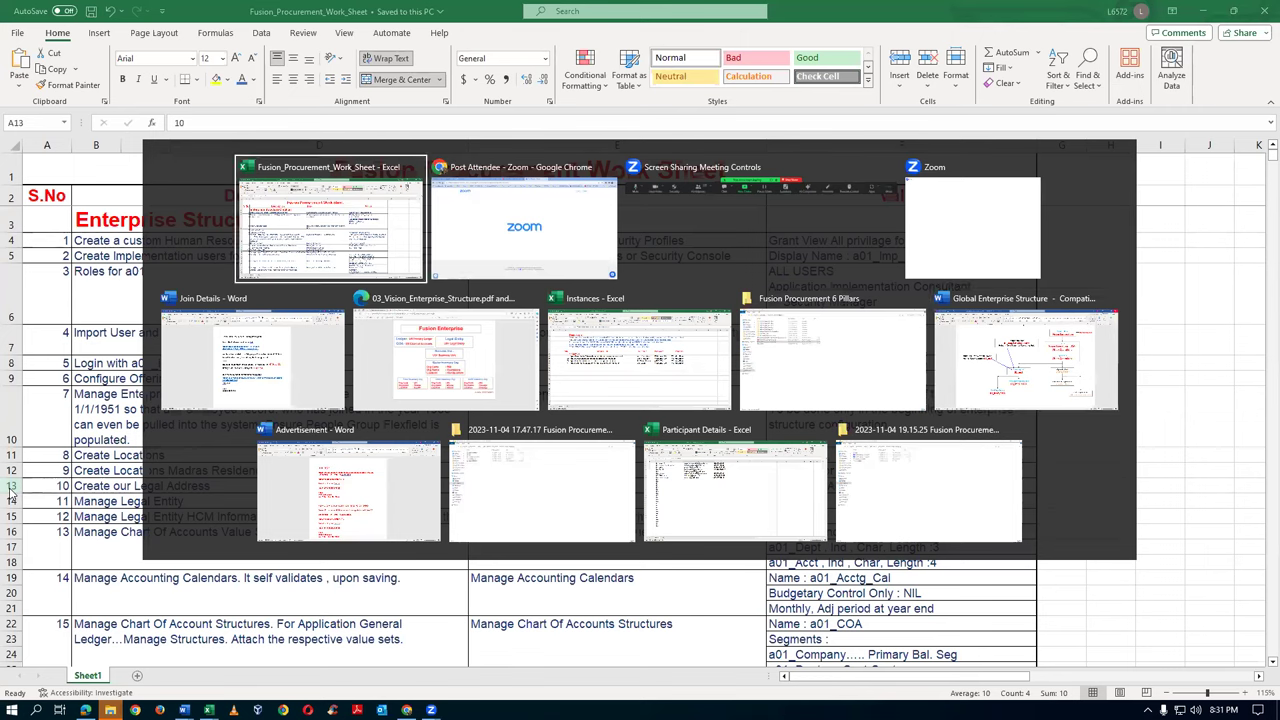
key(alt+Tab)
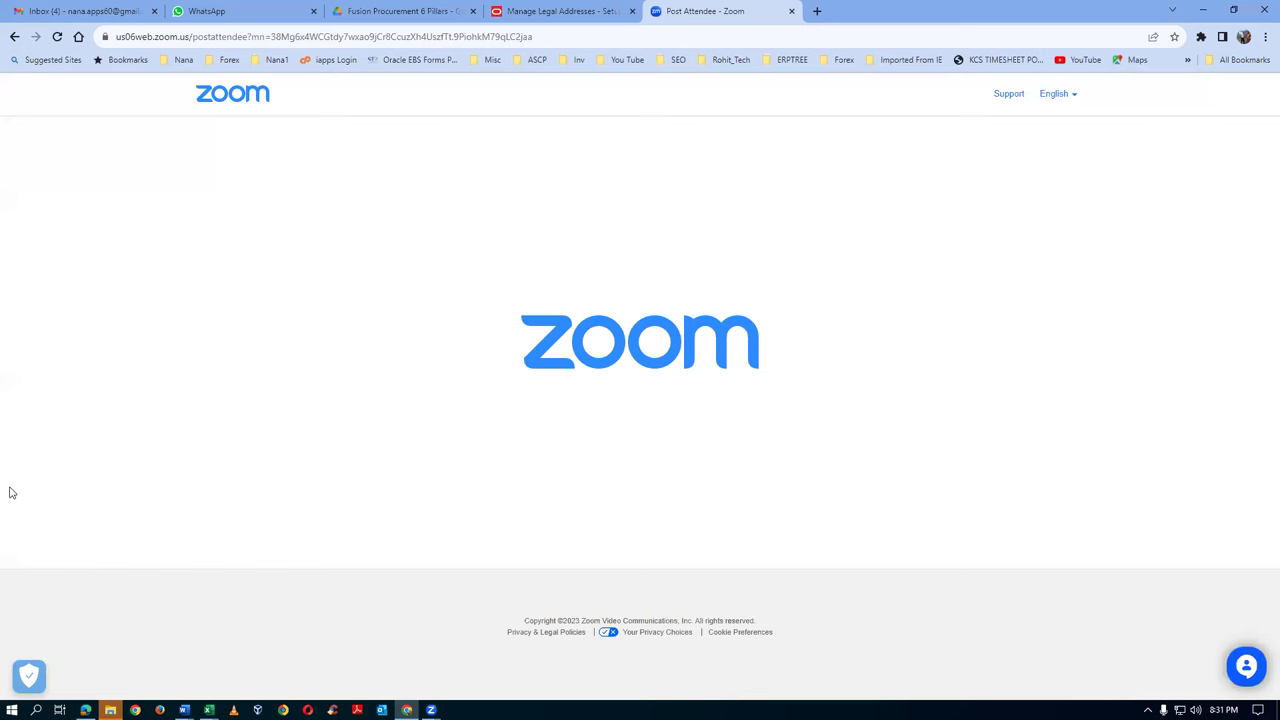
click(550, 12)
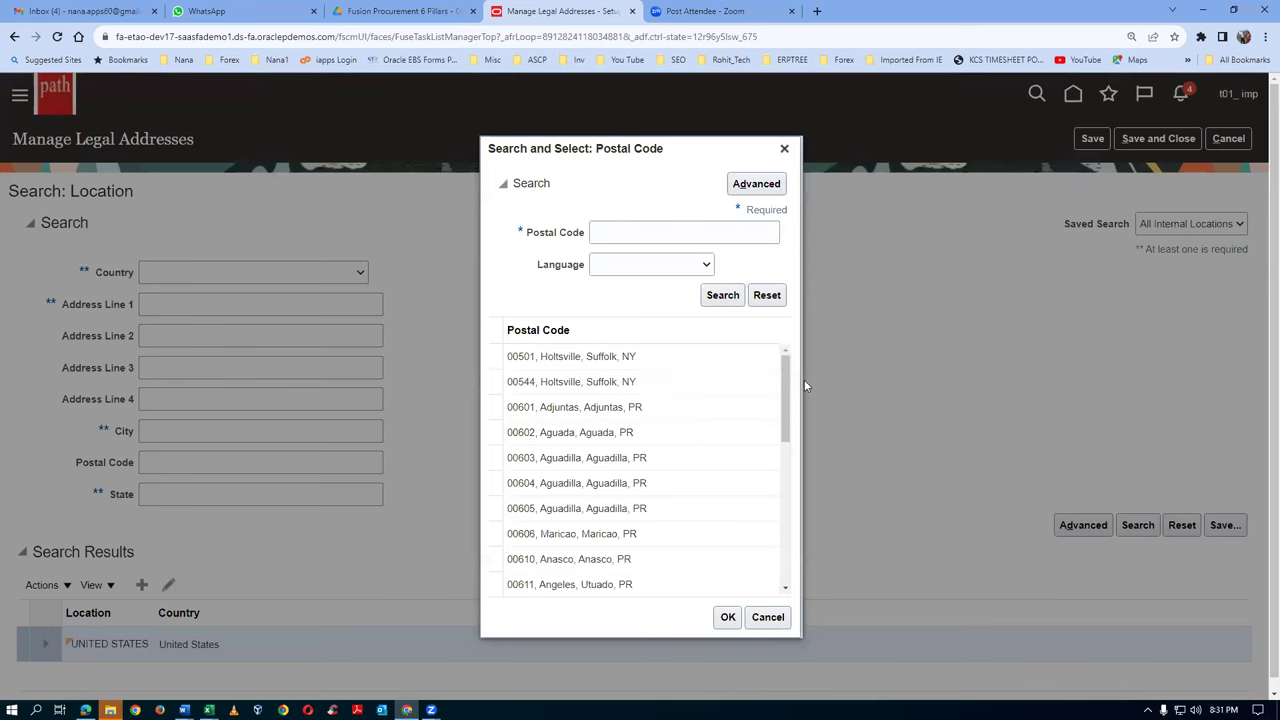
Step: Search for postal code 10020 and choose the Manhattan, New York, NY entry for the new location
mouse_move(786, 390)
mouse_down()
mouse_move(806, 530)
mouse_move(808, 390)
mouse_up()
click(648, 233)
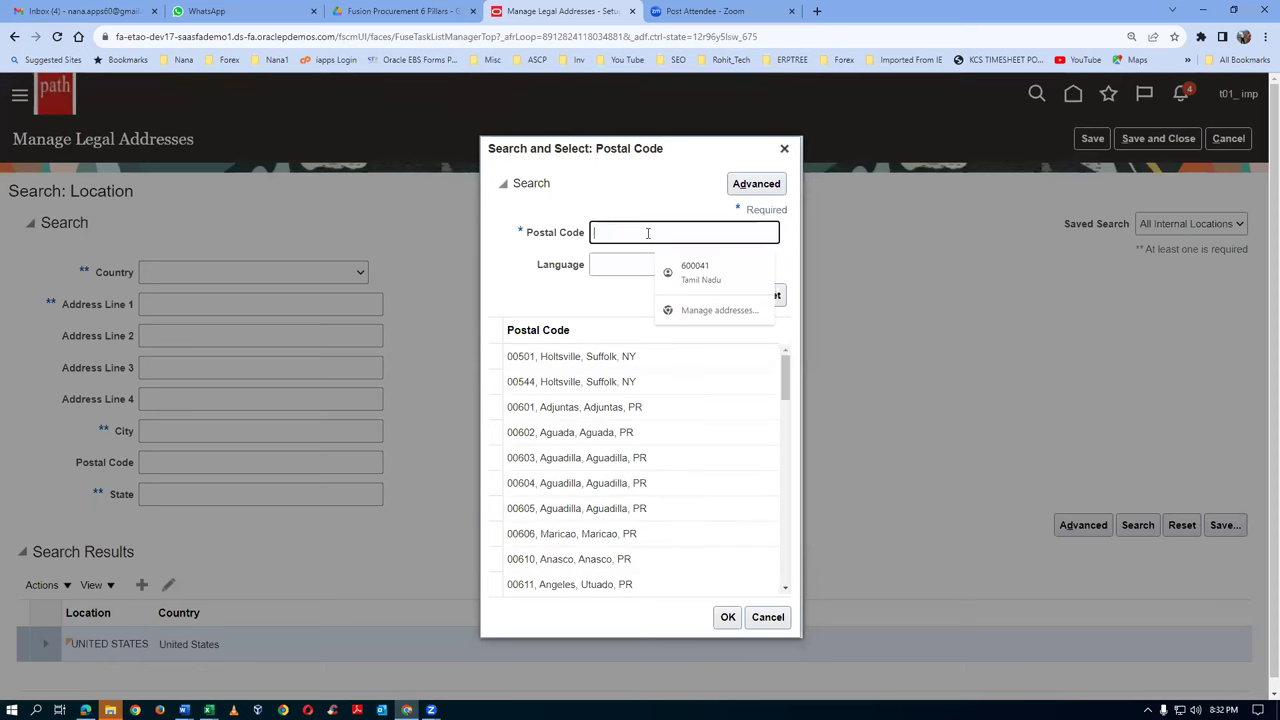
text(10020)
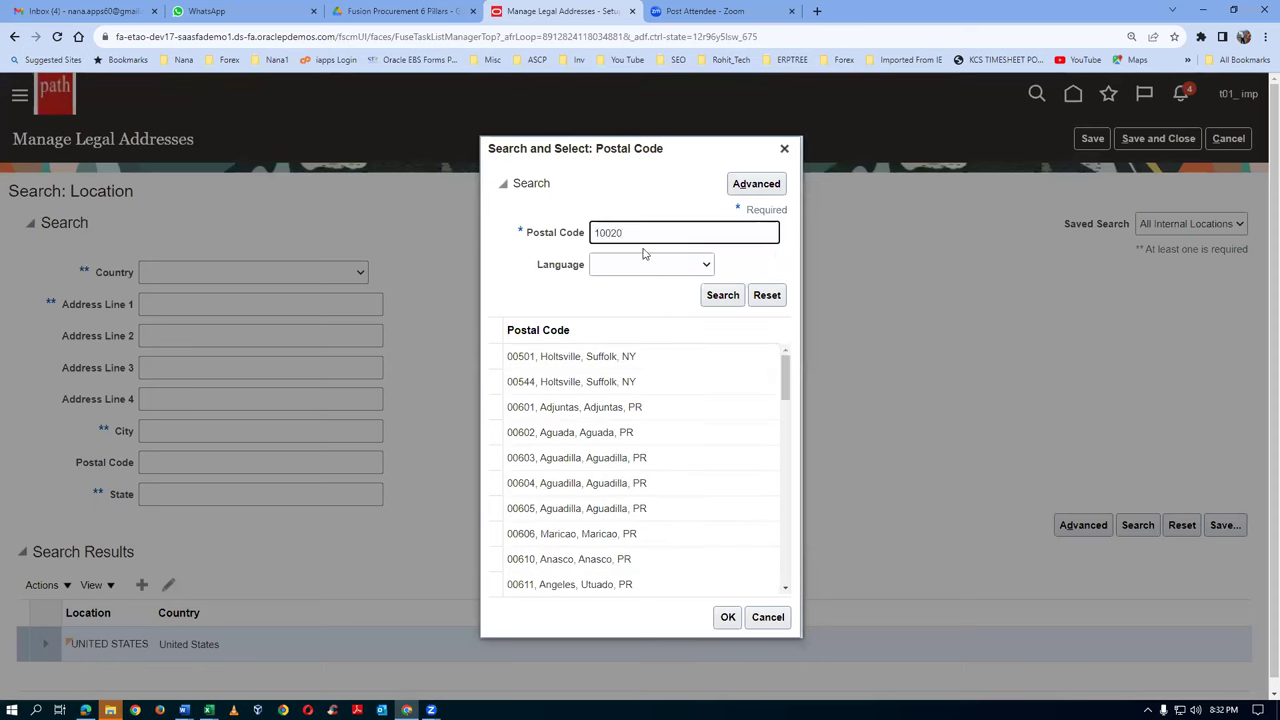
click(716, 296)
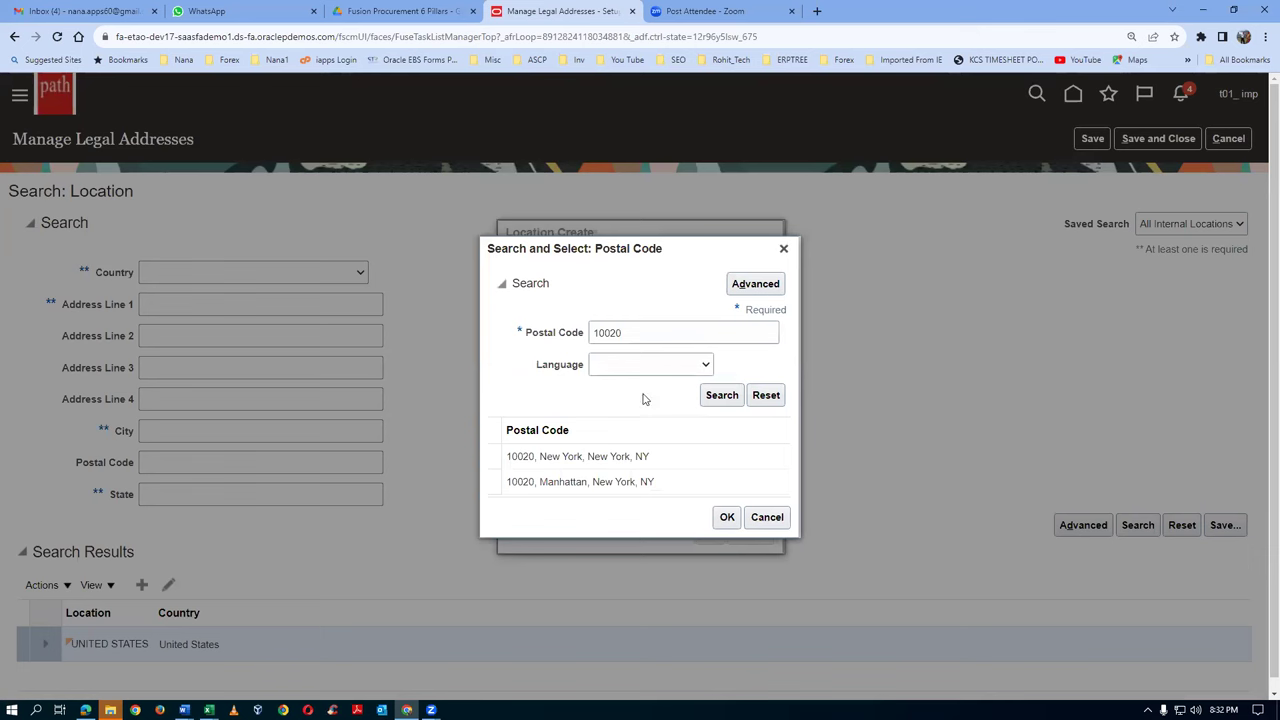
click(545, 482)
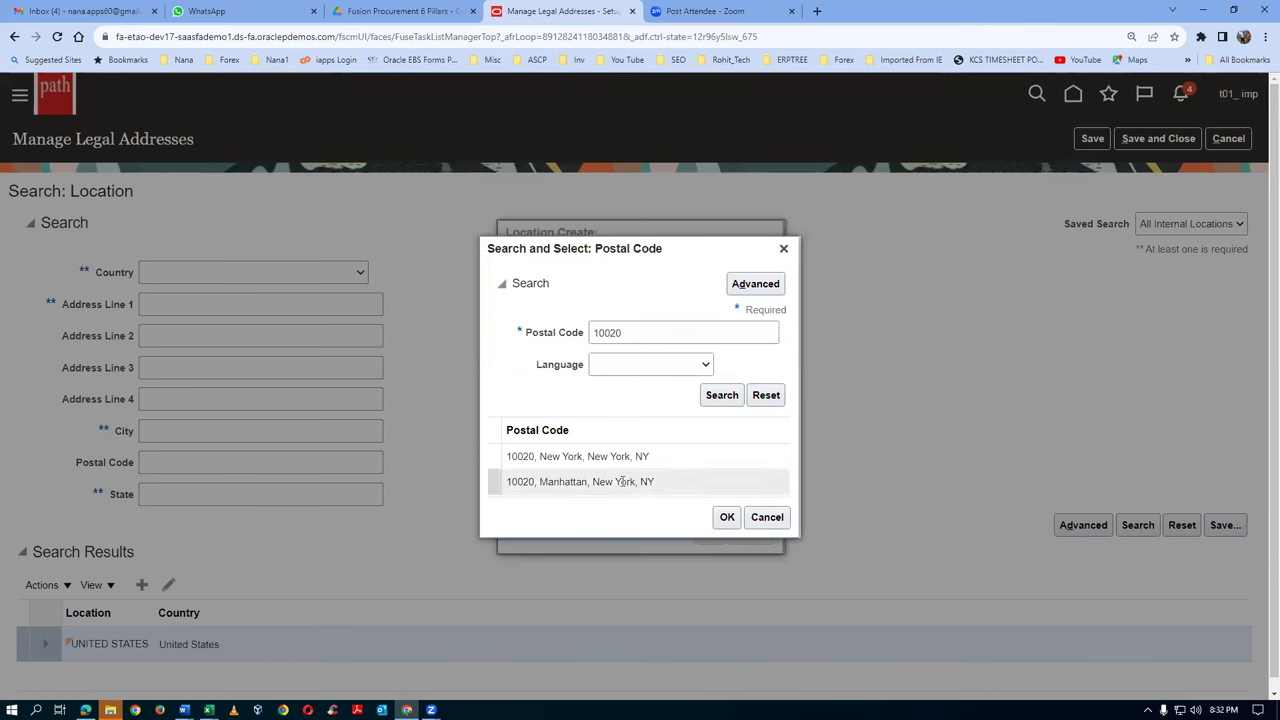
click(722, 522)
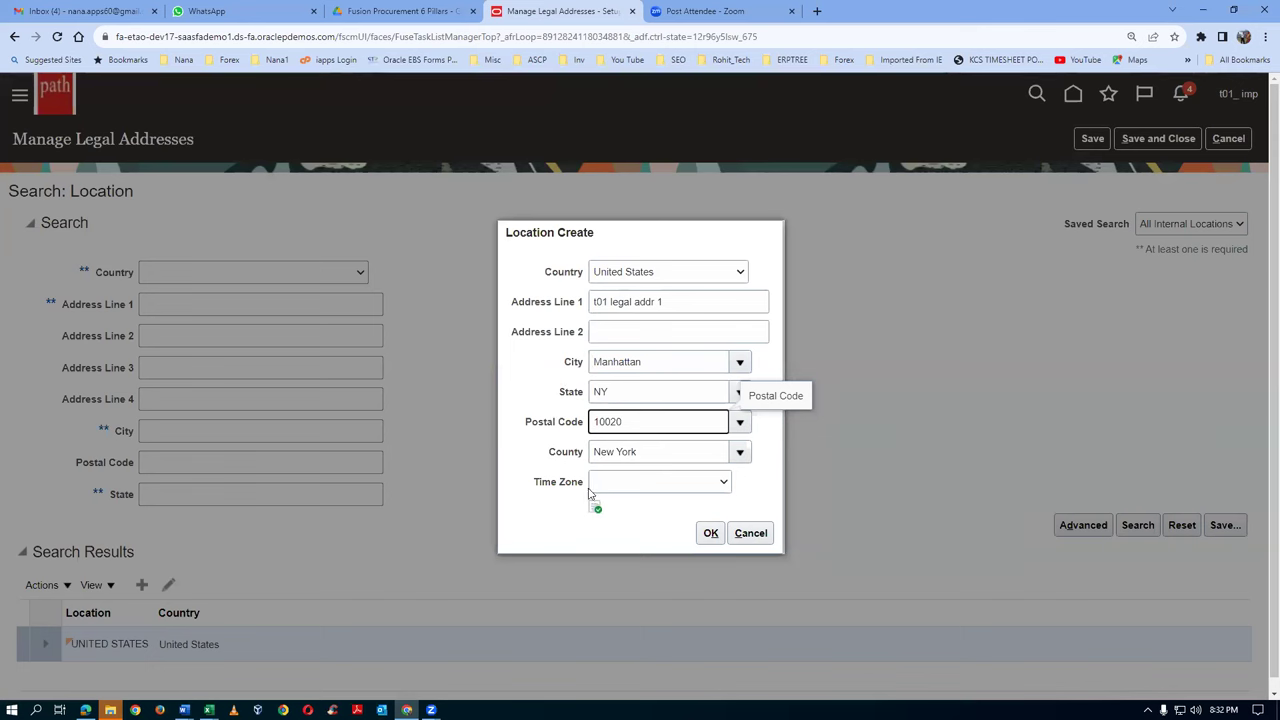
Step: Set the new location's time zone to US Eastern Time, then save the legal address and close the task
click(645, 485)
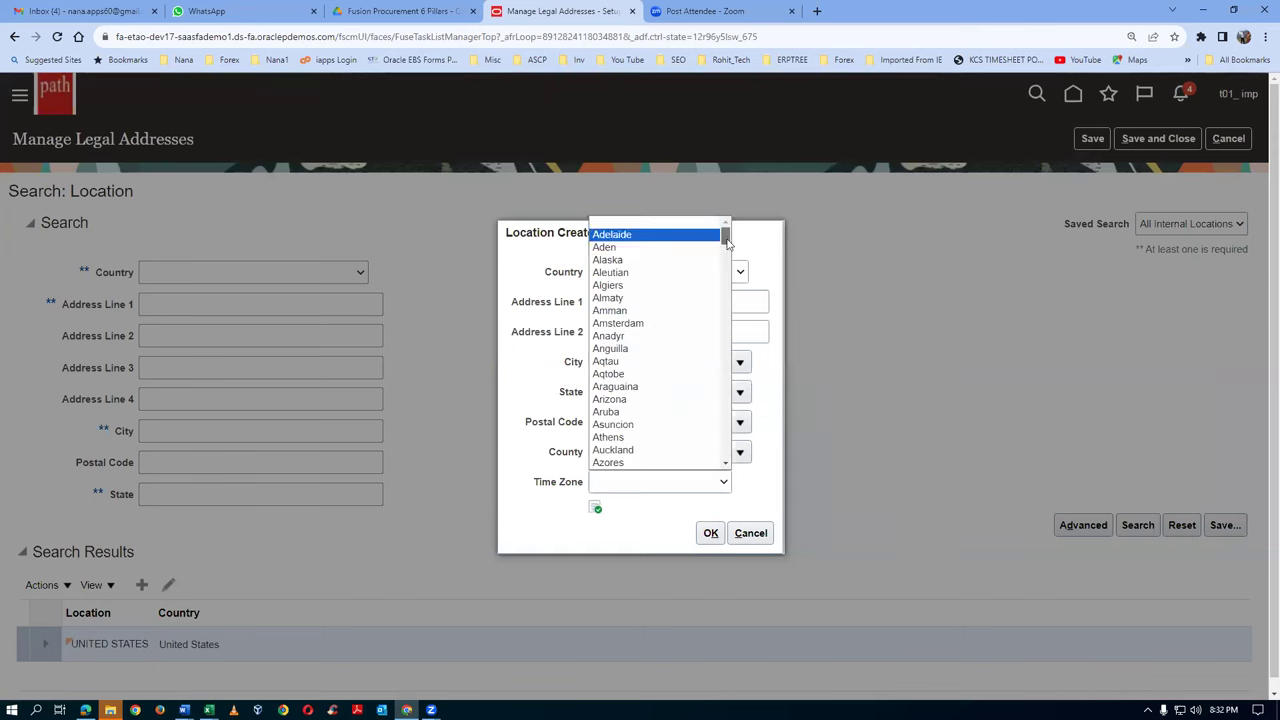
drag(725, 238, 747, 438)
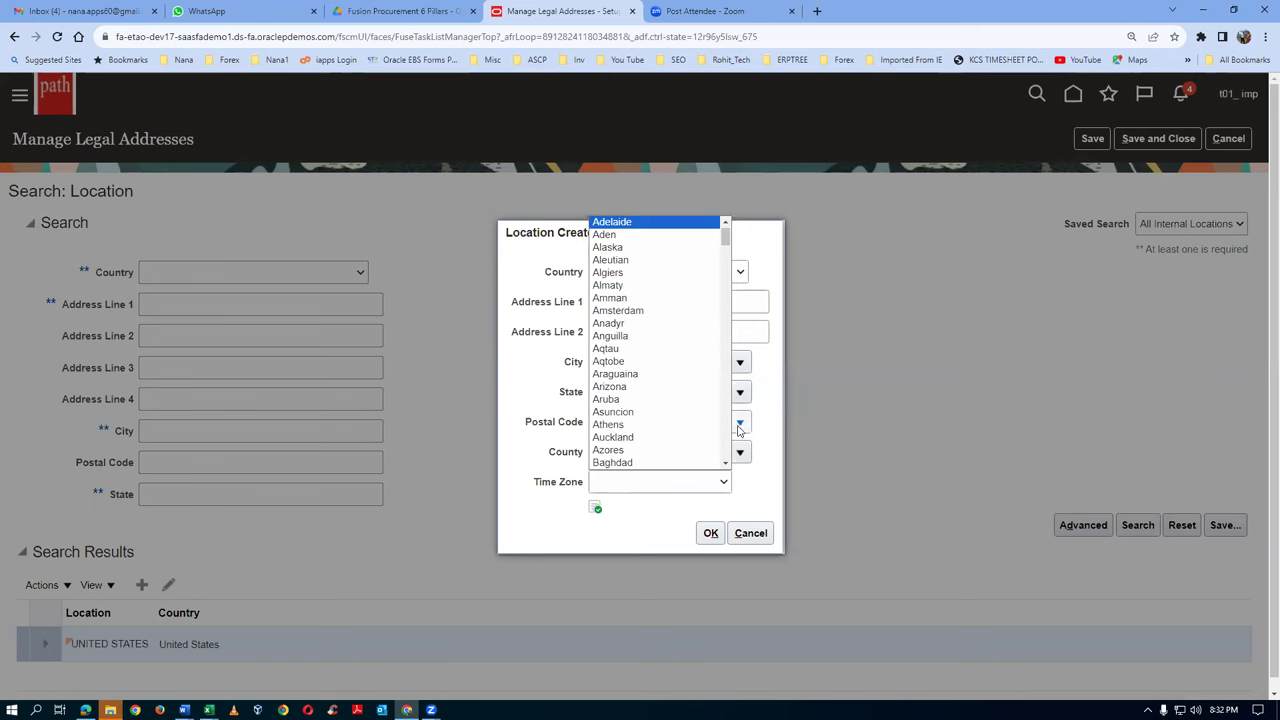
drag(727, 240, 727, 447)
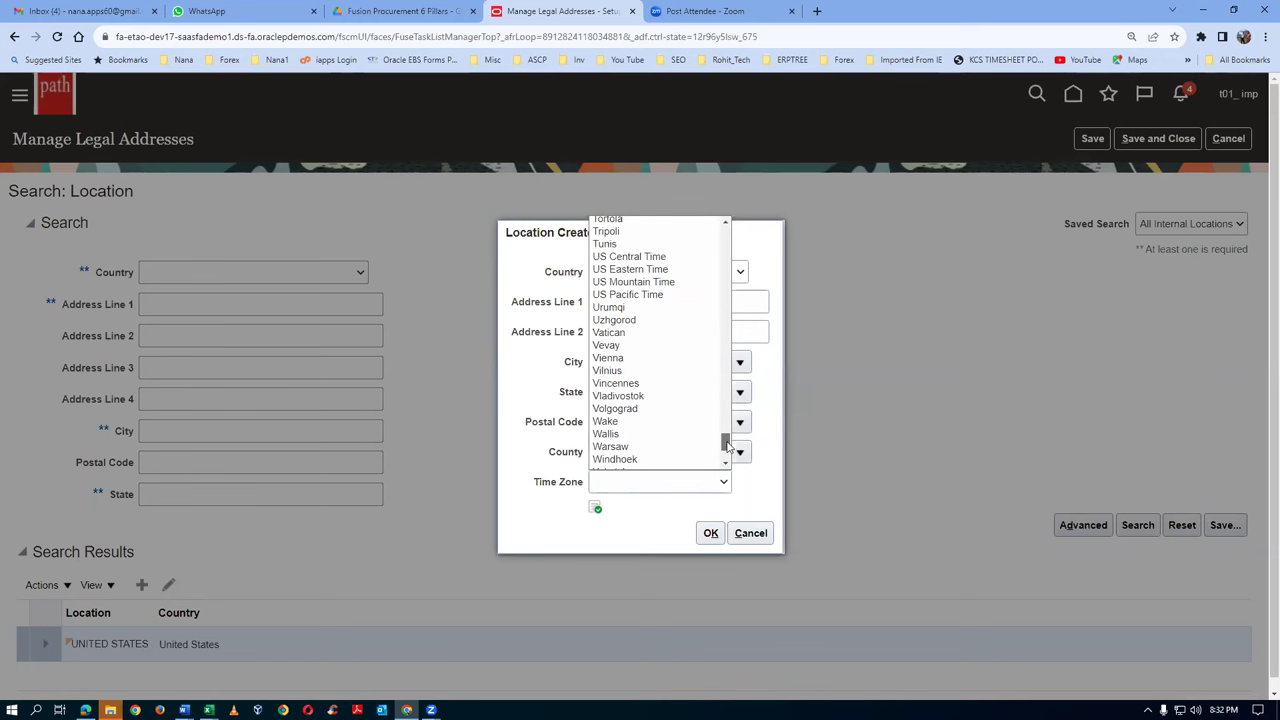
click(664, 271)
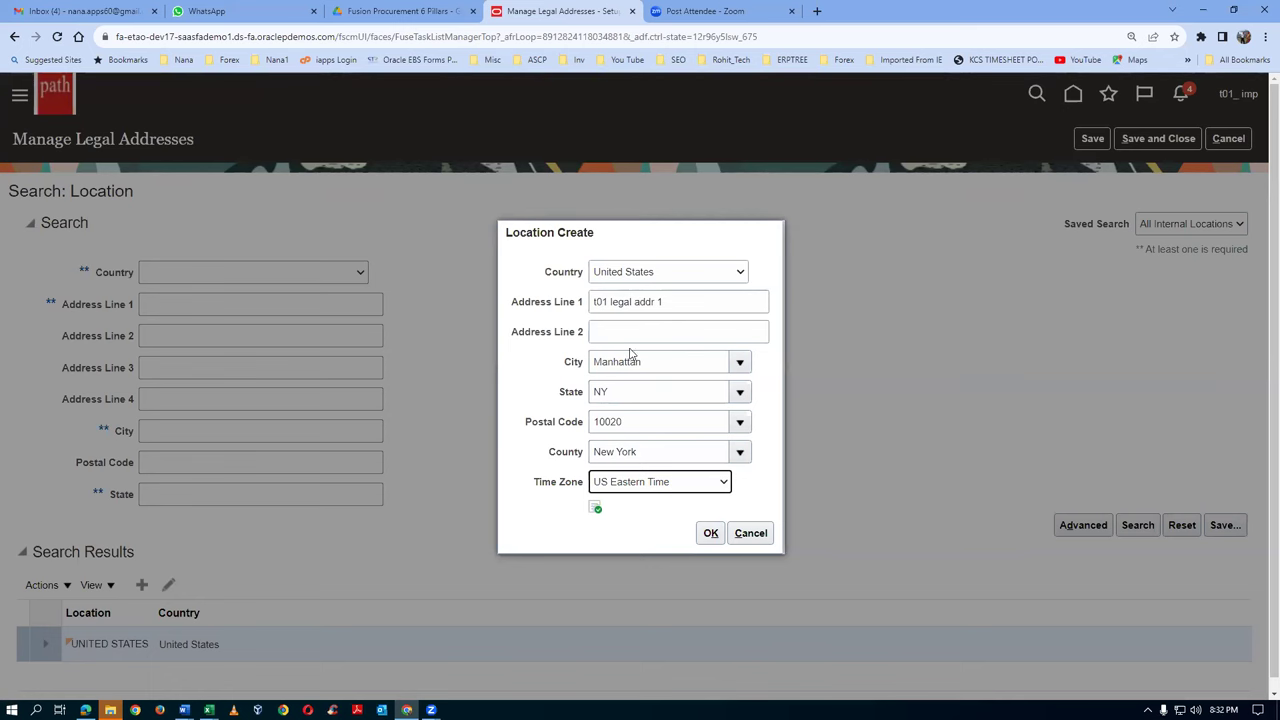
click(710, 532)
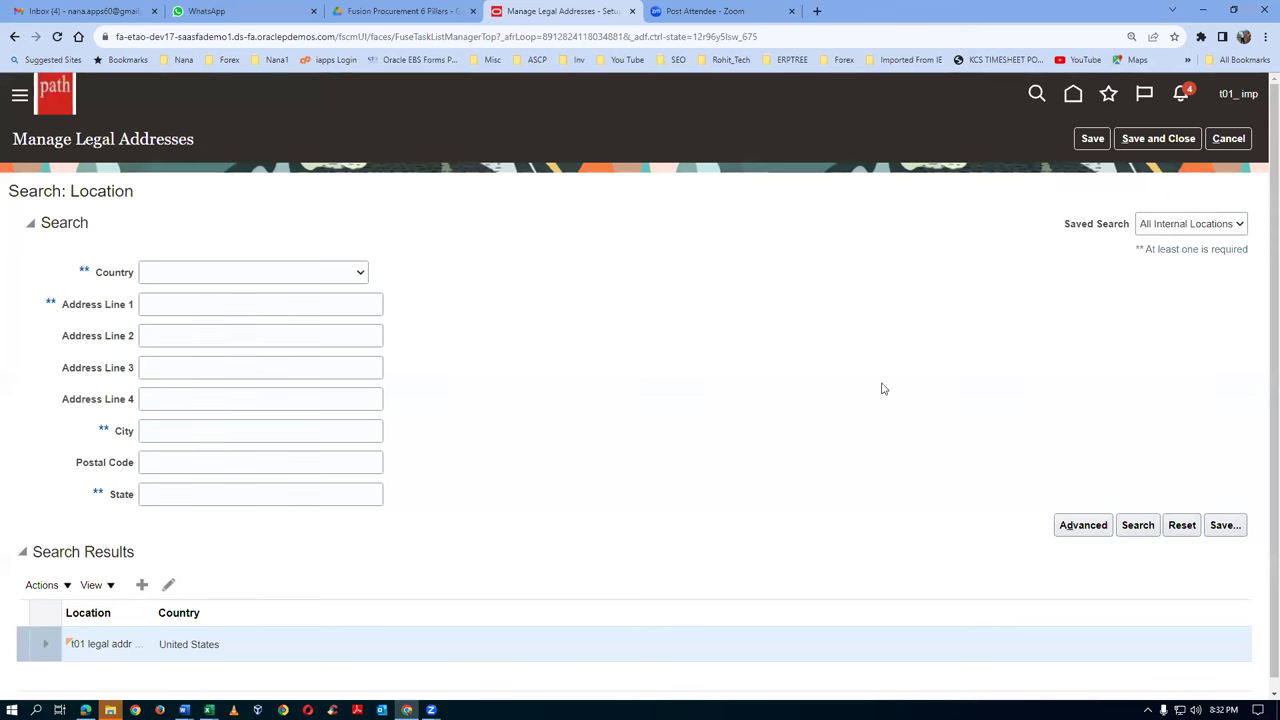
click(1147, 140)
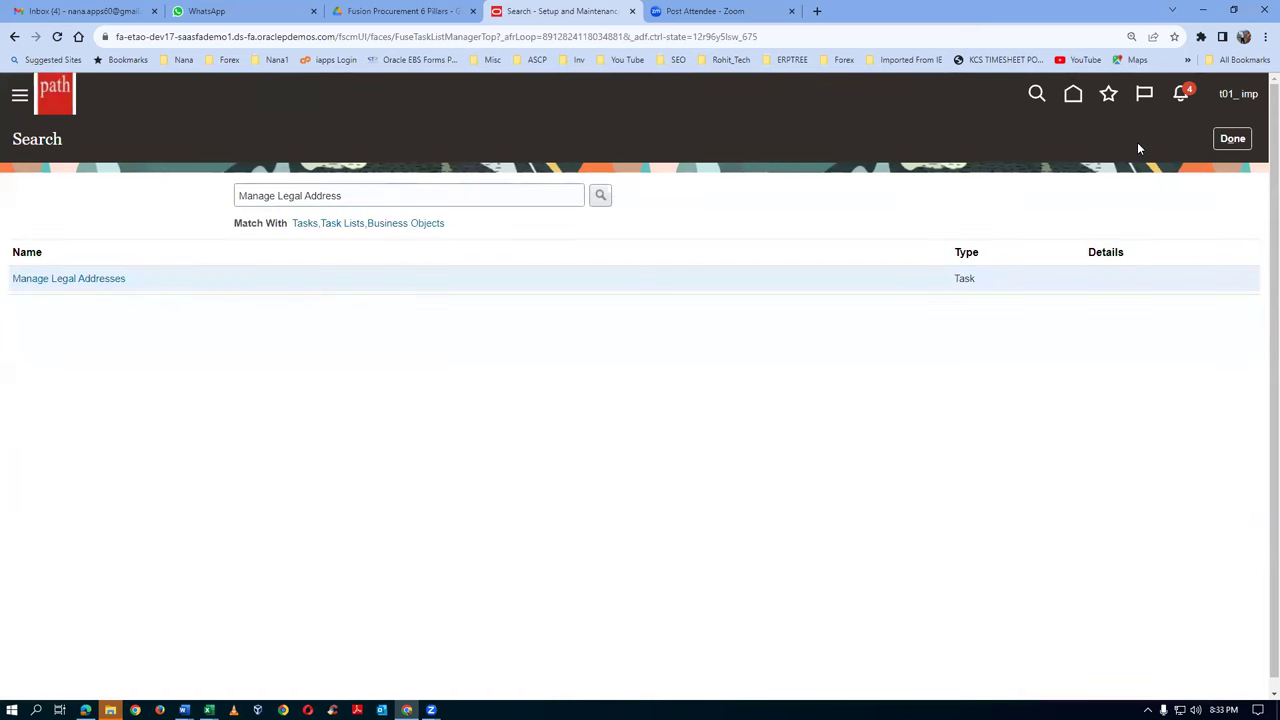
Step: Switch to the procurement worksheet in Excel and copy the Manage Legal Entity task name from item 11
key(alt+Tab)
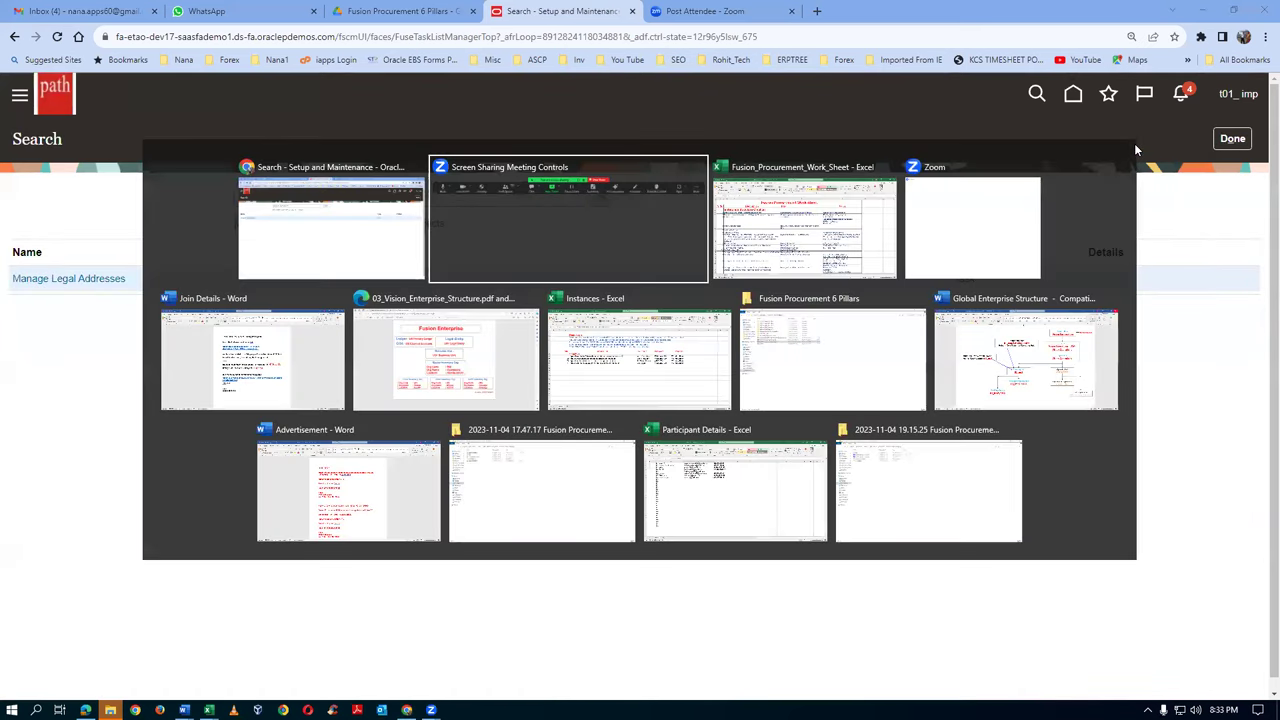
key(Tab)
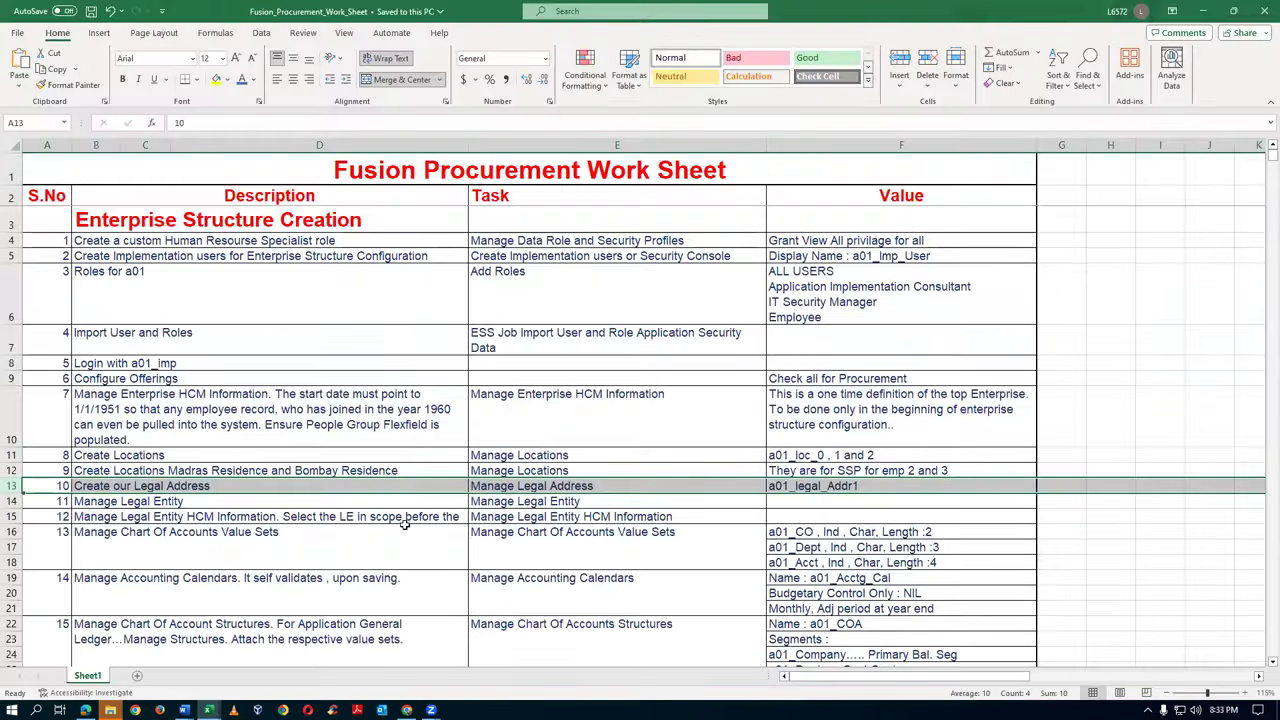
click(379, 497)
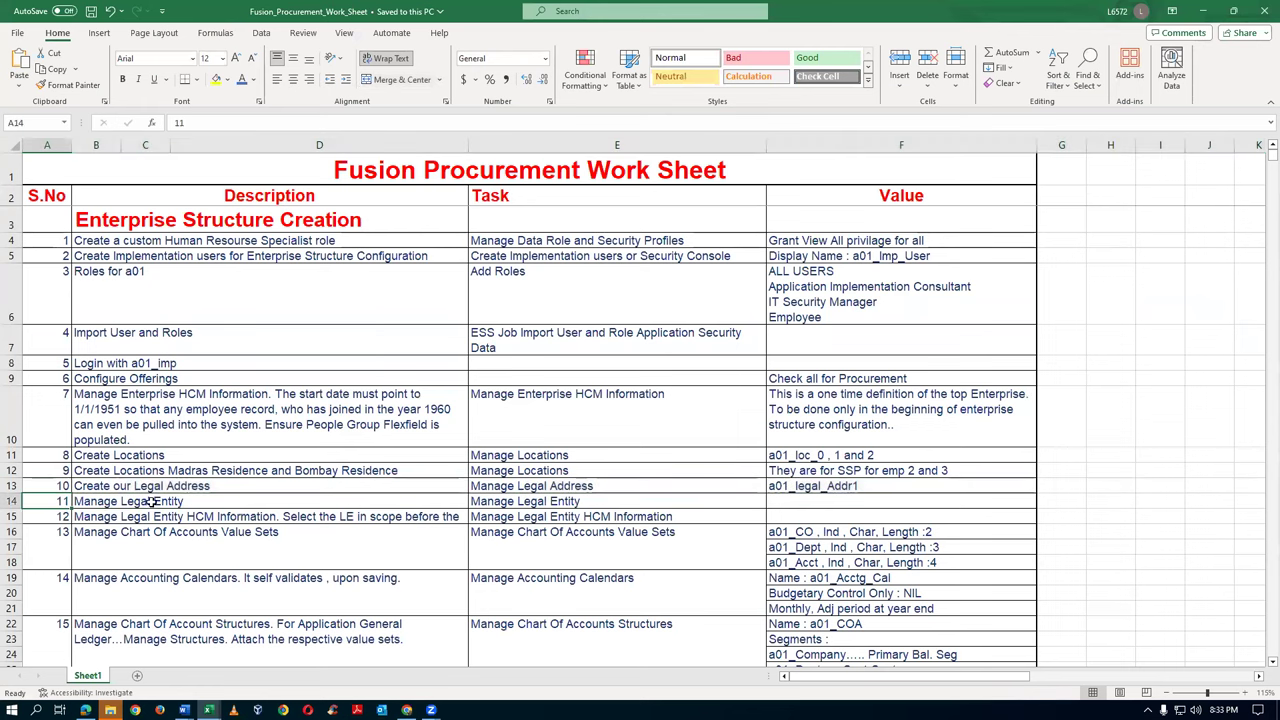
click(606, 501)
key(ctrl+c)
Step: Return to Chrome, search the setup tasks for "Manage Legal Entity" using the copied name, and open the task with that exact name
key(alt+Tab)
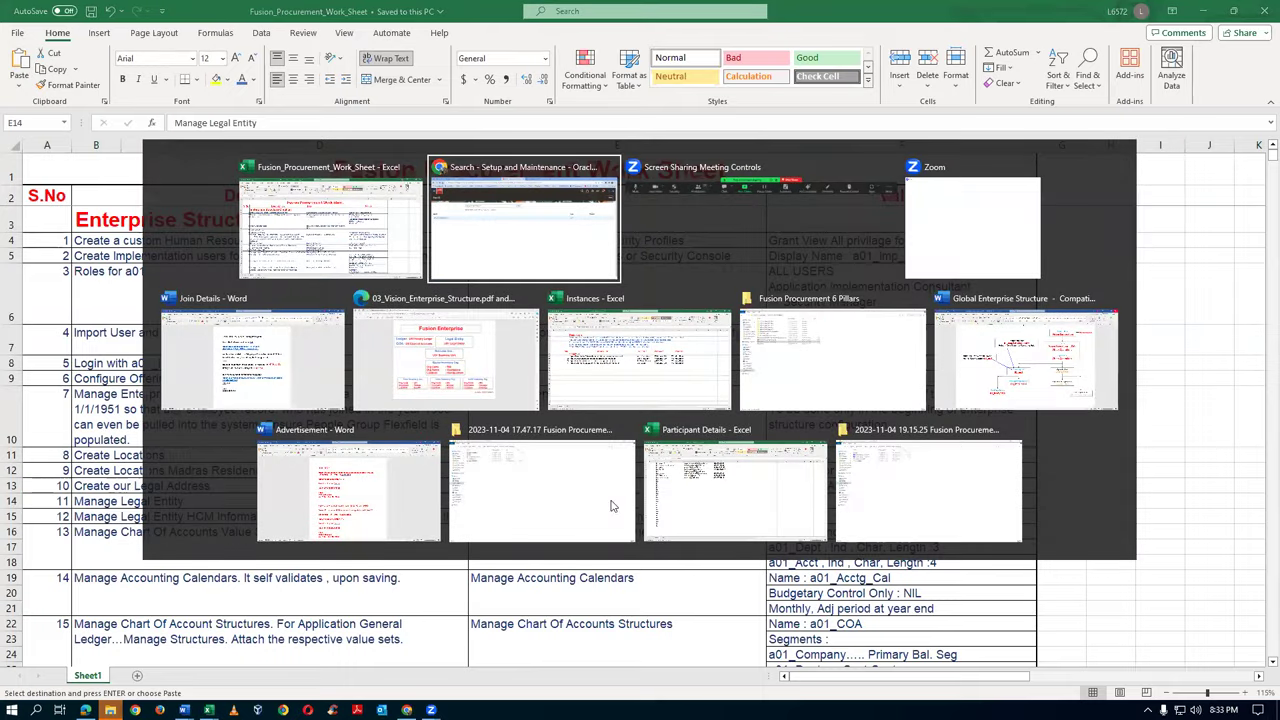
triple_click(414, 197)
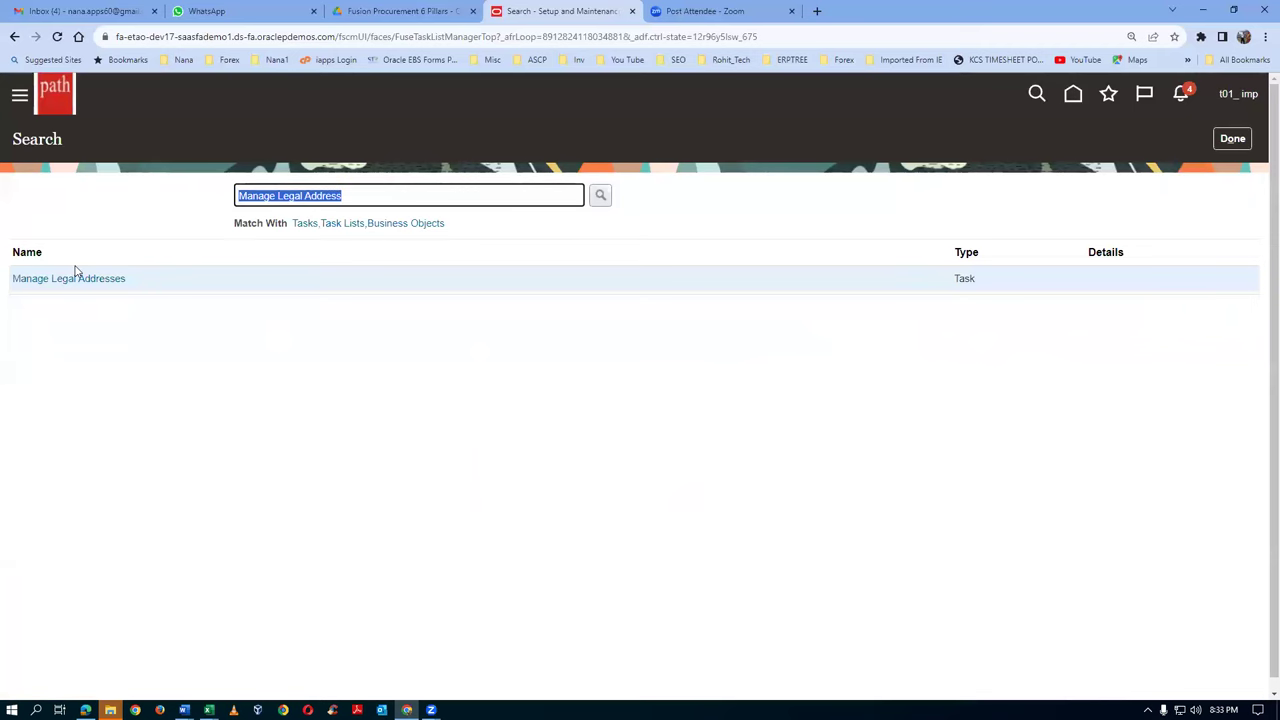
key(ctrl+v)
key(Return)
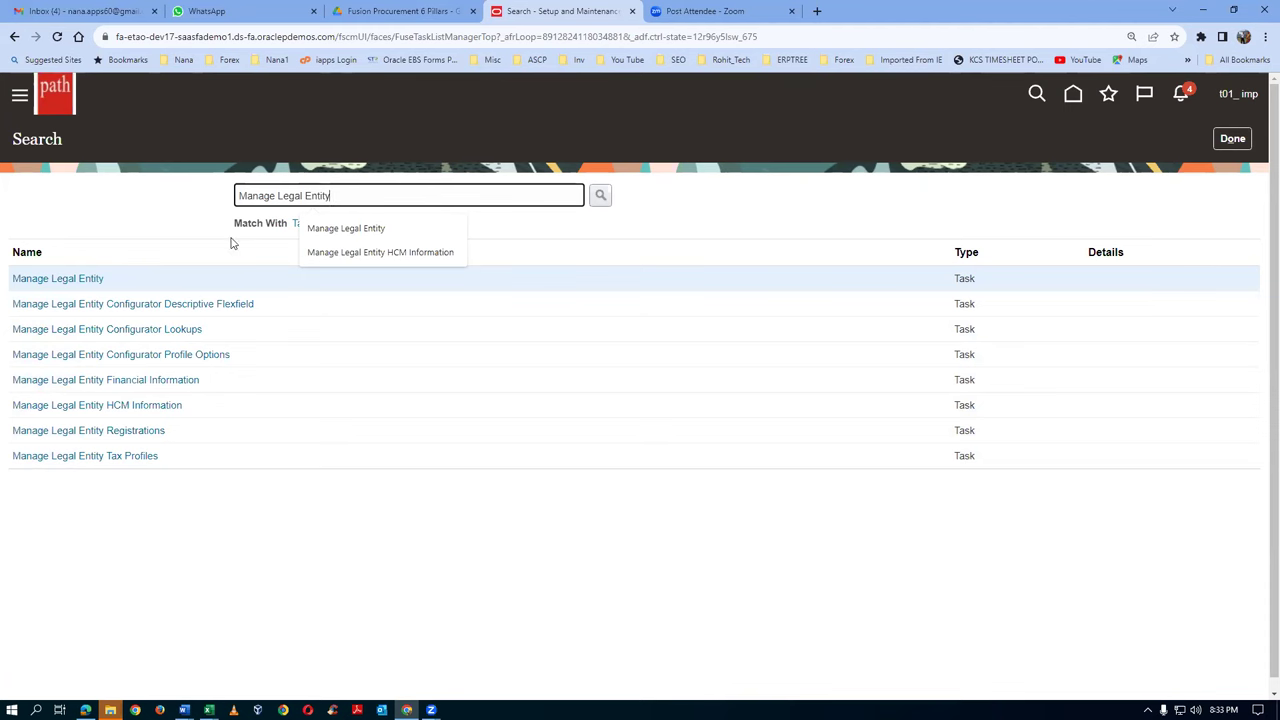
click(56, 280)
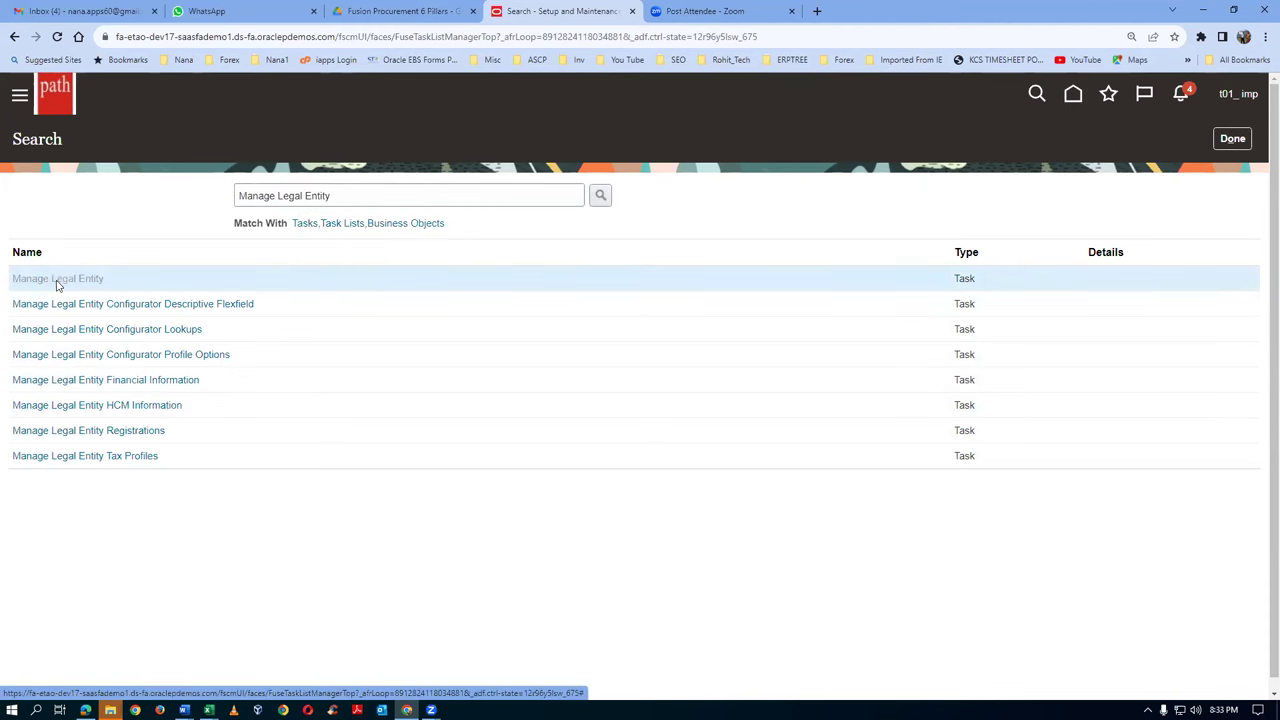
Step: Name the new legal entity t01_legal_entity and set its legal entity identifier to t01_legal_identifier
click(357, 226)
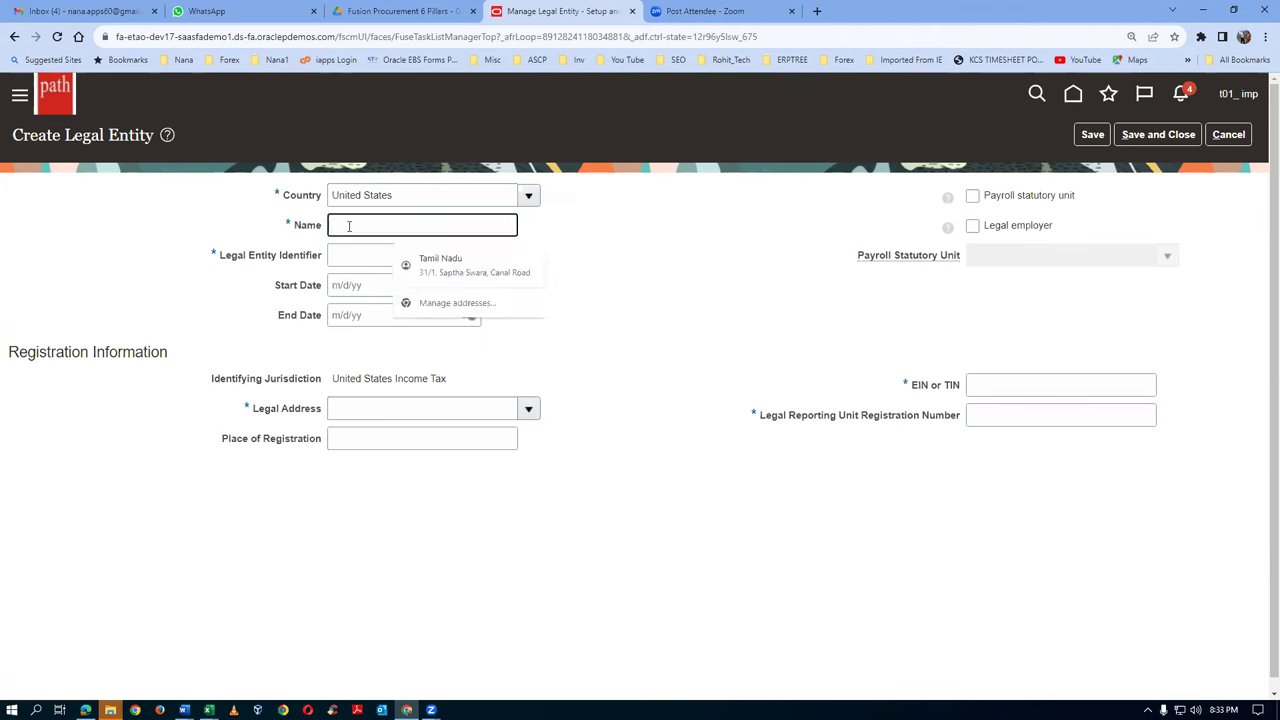
text(t0)
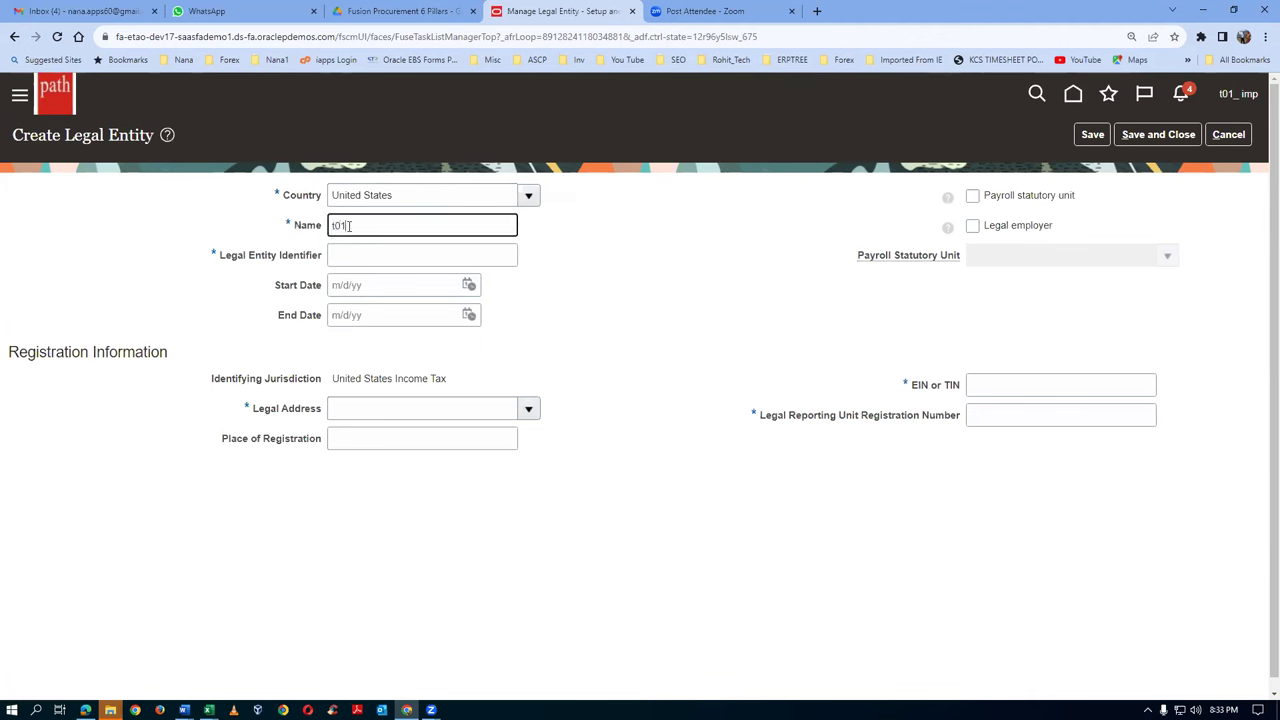
text(1_legal_entity)
click(394, 255)
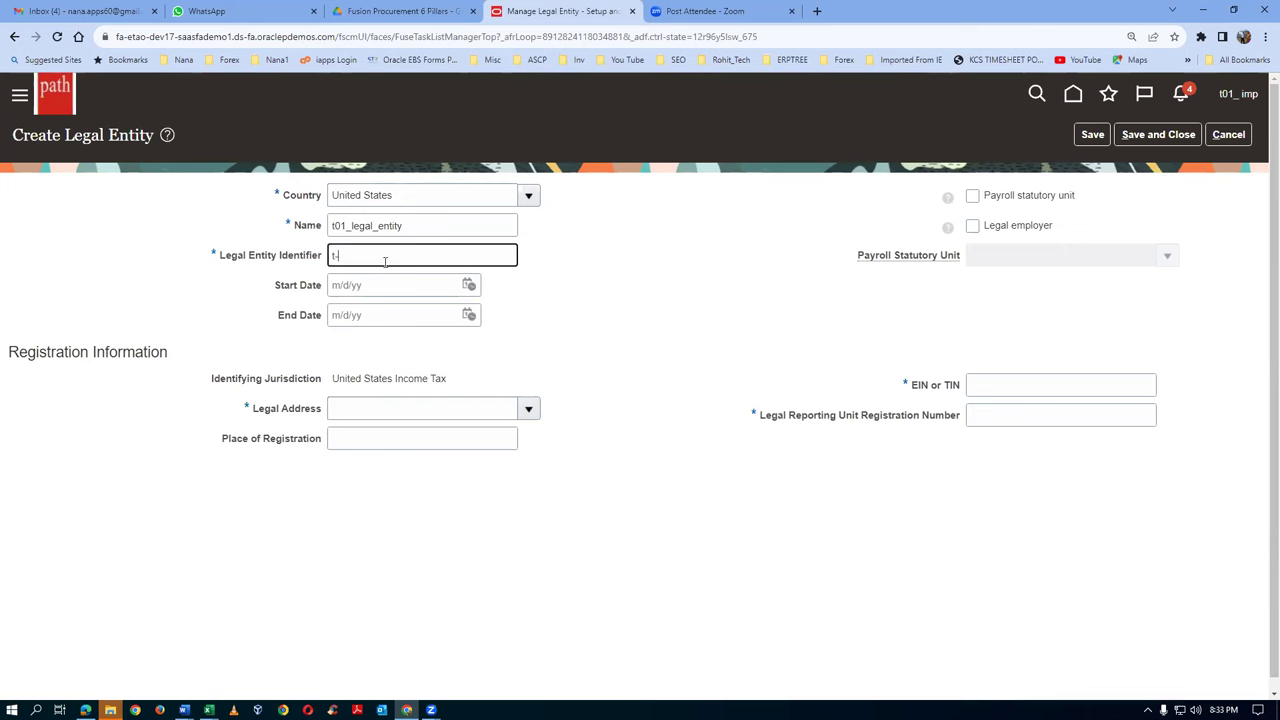
text(1_legal_identifier)
click(586, 339)
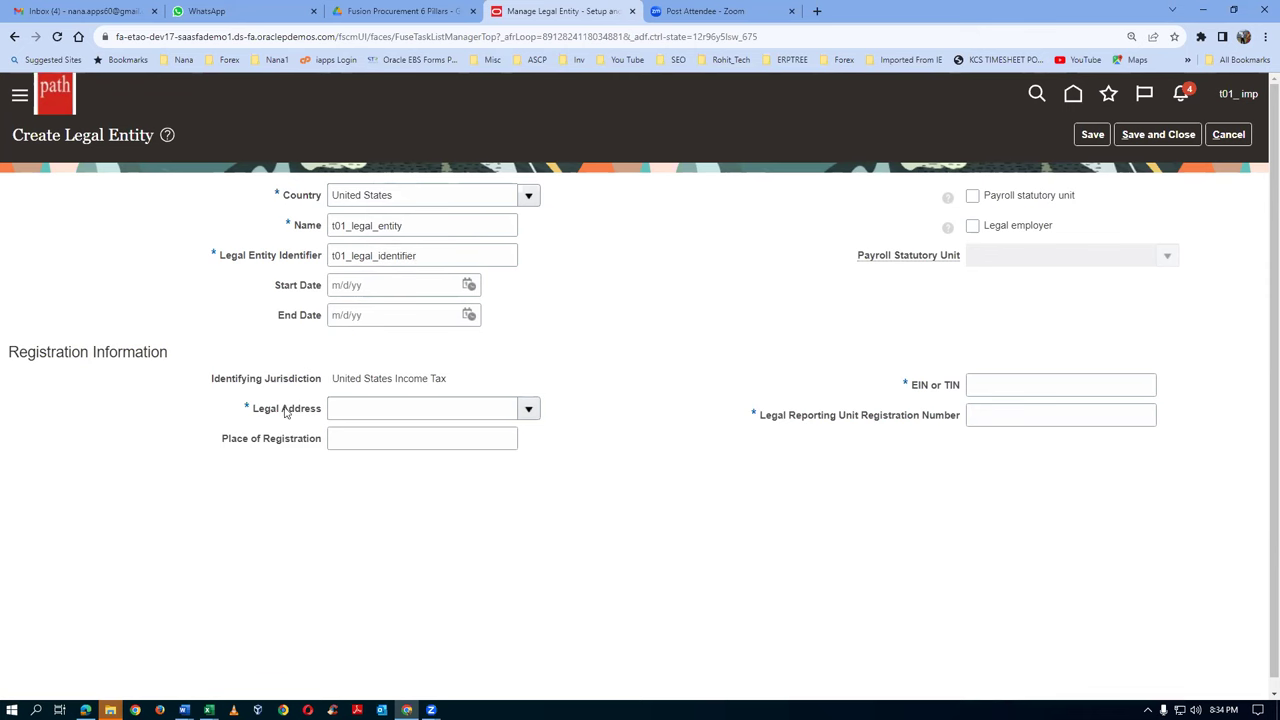
Step: Assign the t01 legal addr 1 location as the legal entity's legal address
click(338, 409)
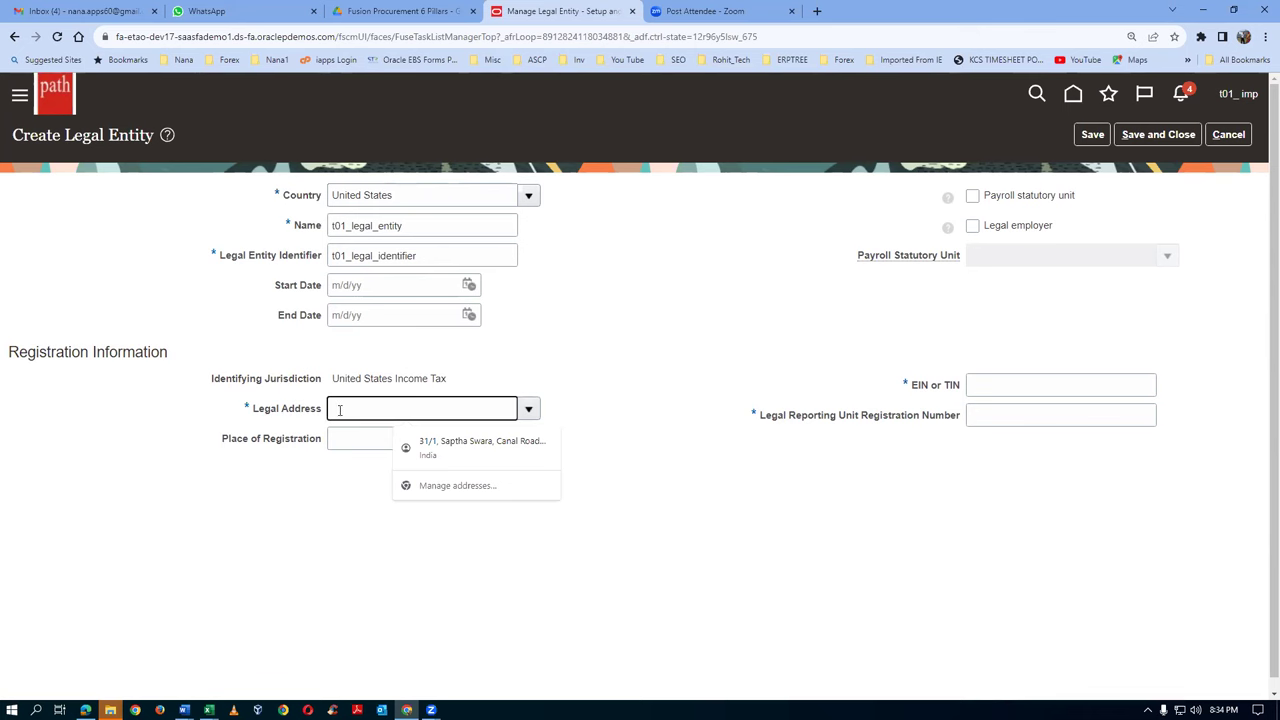
text(t01)
key(Tab)
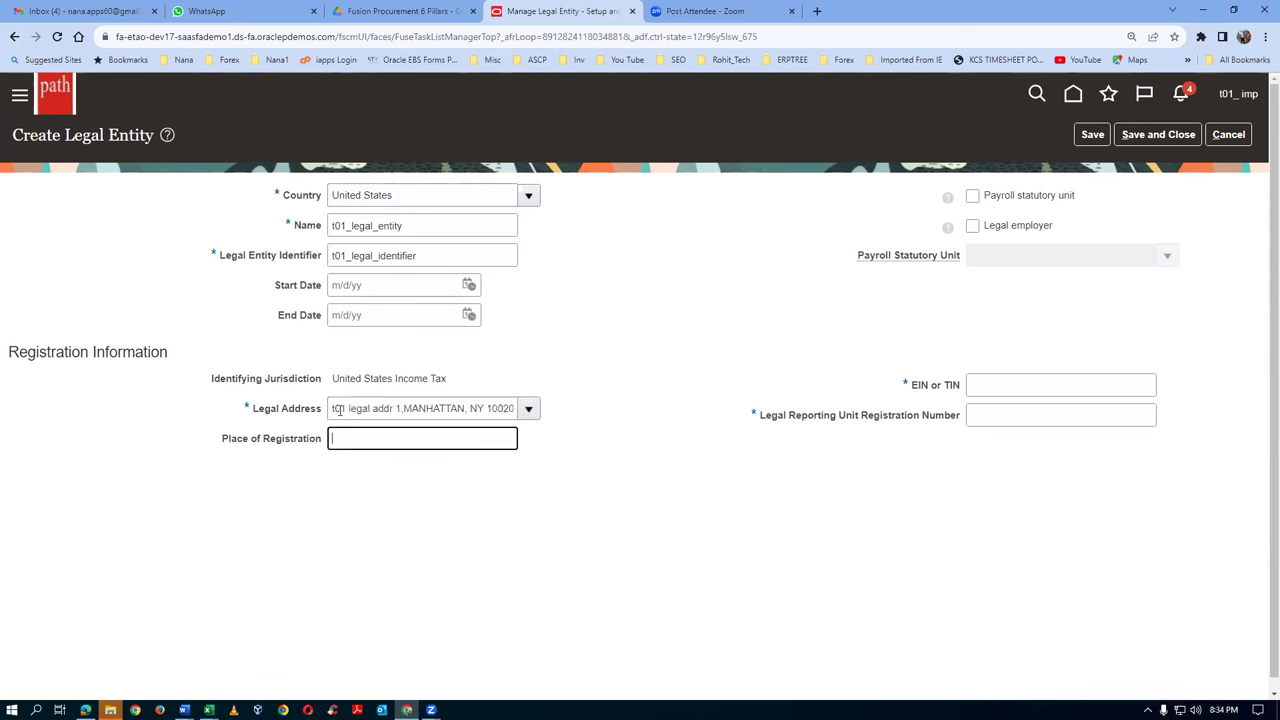
Step: Enter New York as the place of registration and mark the legal entity as a payroll statutory unit and legal employer
text(New York)
key(Tab)
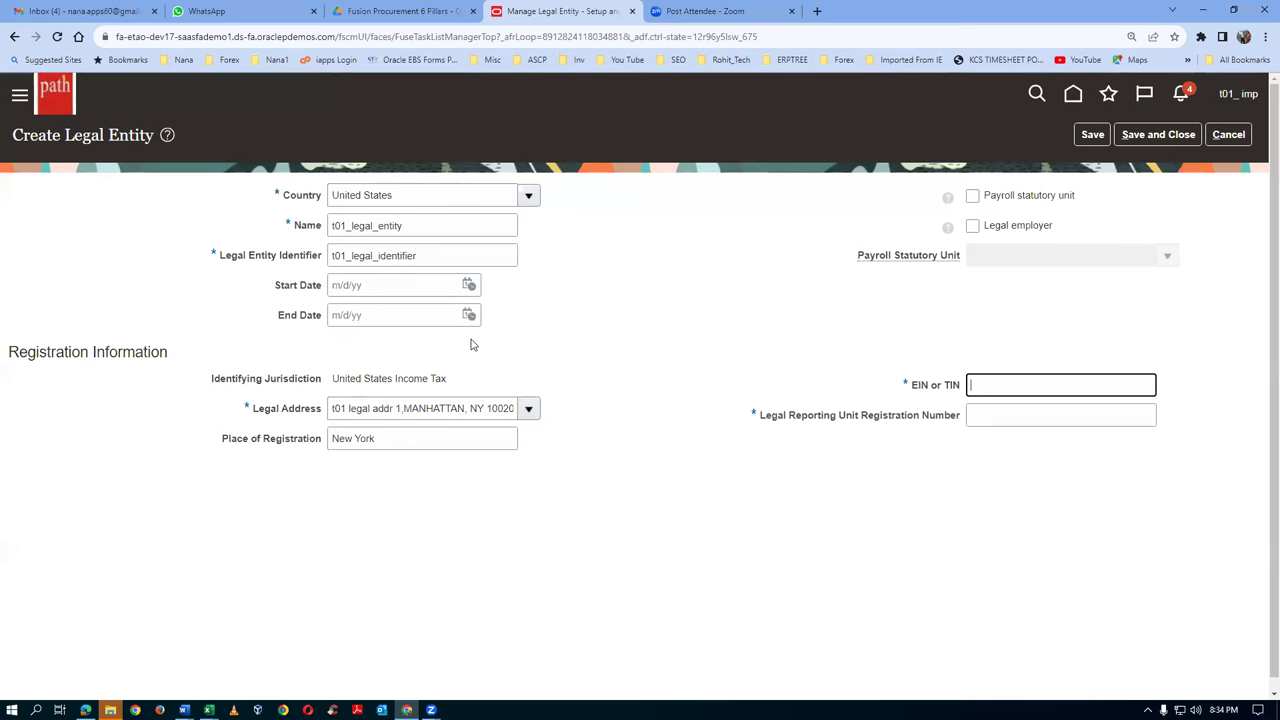
click(972, 197)
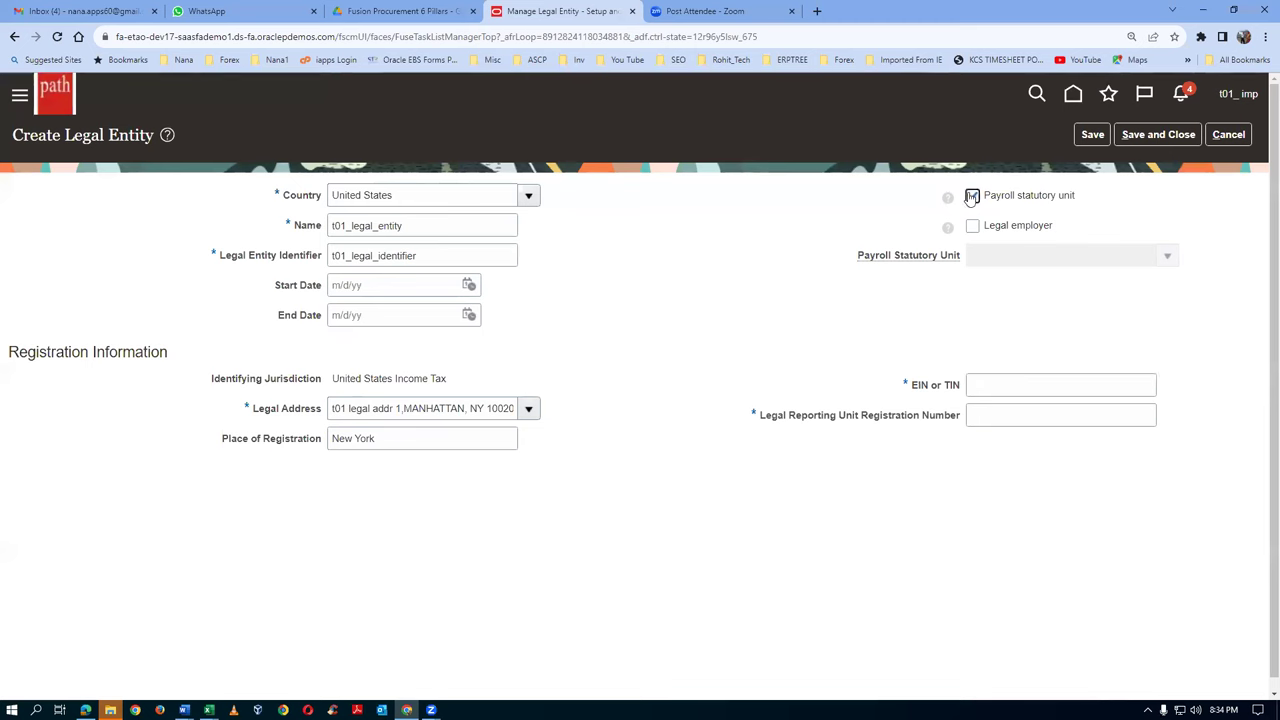
click(973, 227)
Step: Enter the EIN or TIN and the legal reporting unit registration number, and save and close the legal entity
click(1000, 382)
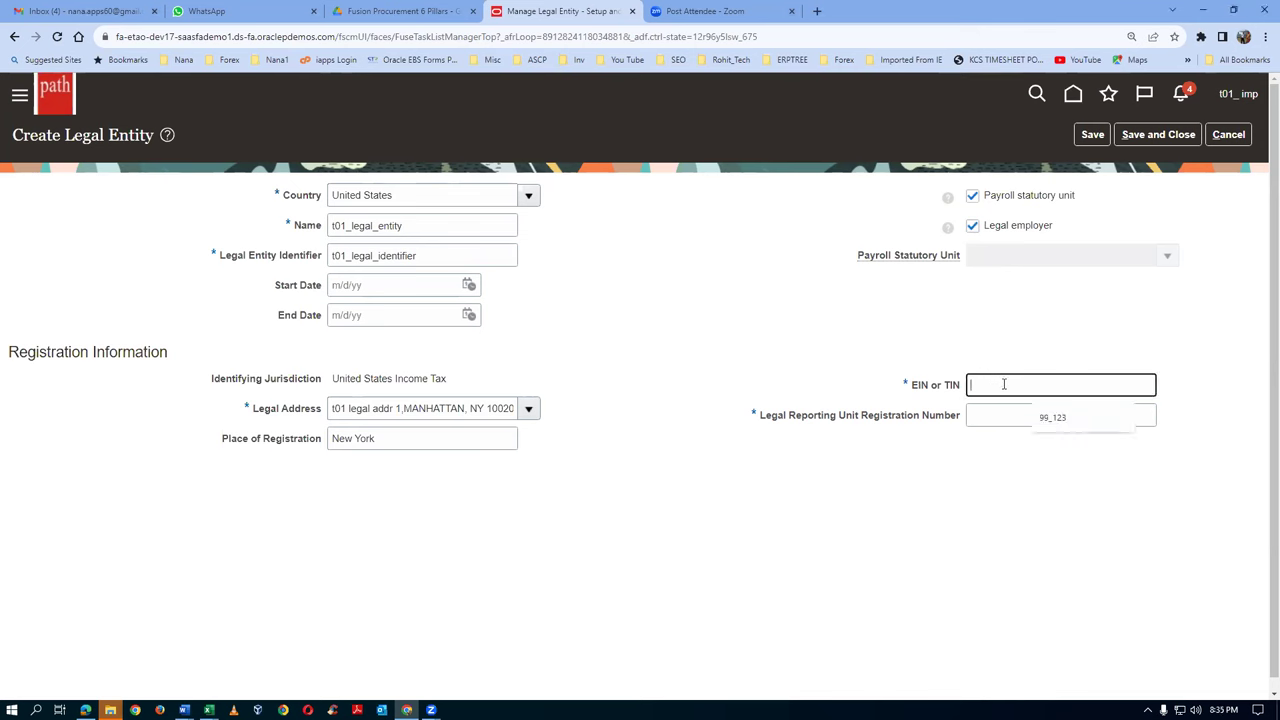
text(t01_123)
click(990, 412)
text(t01_456)
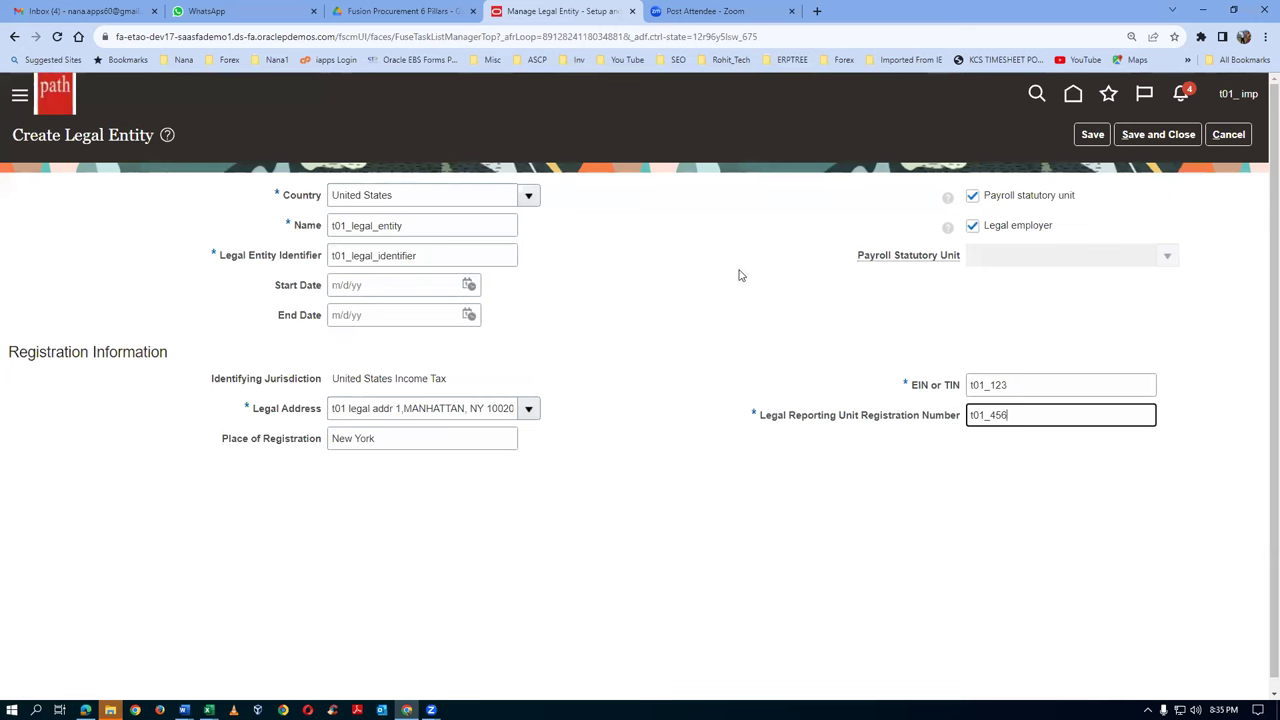
click(1174, 139)
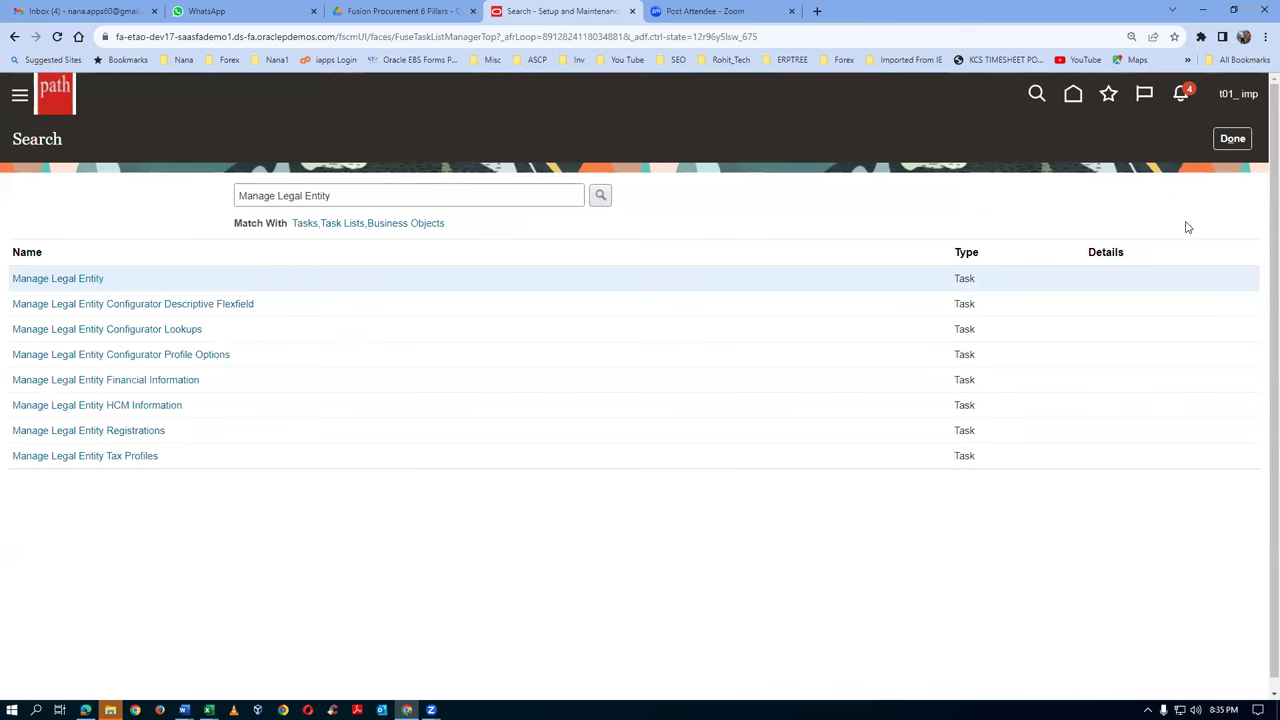
Step: Switch to the procurement worksheet in Excel and copy the Manage Legal Entity HCM Information task name from item 12
key(alt+Tab)
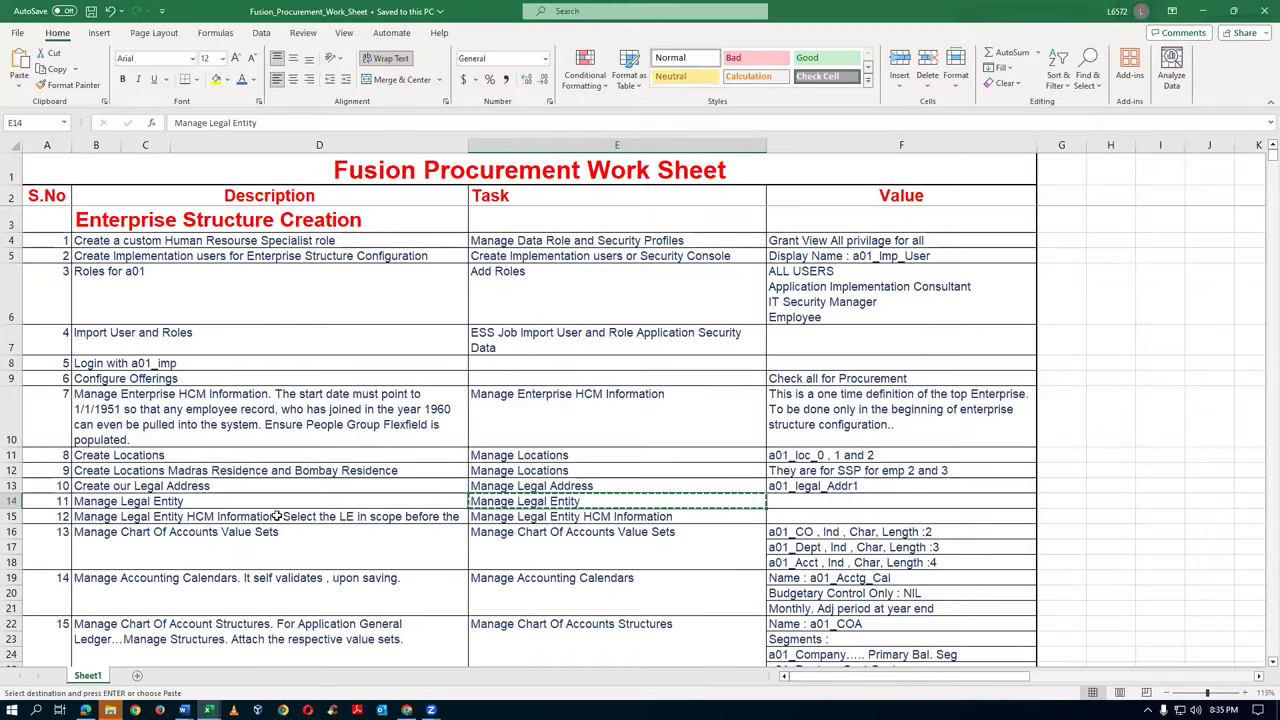
click(360, 521)
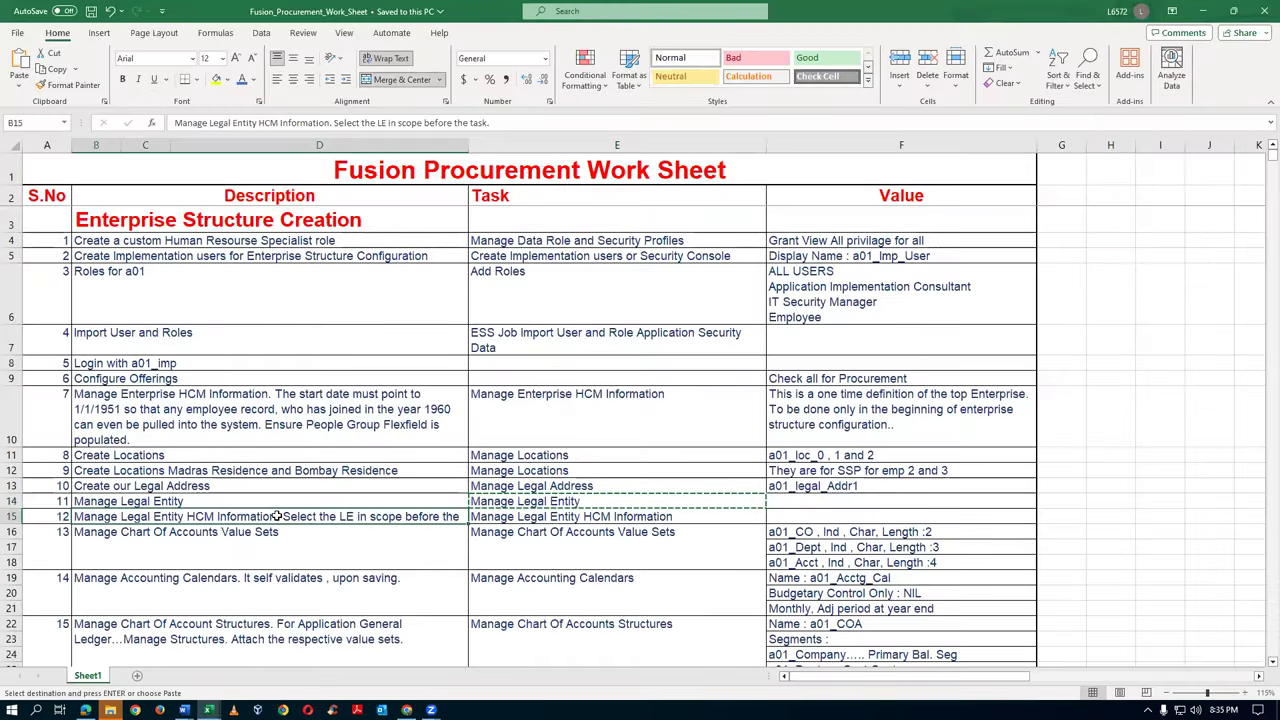
click(545, 516)
key(ctrl+c)
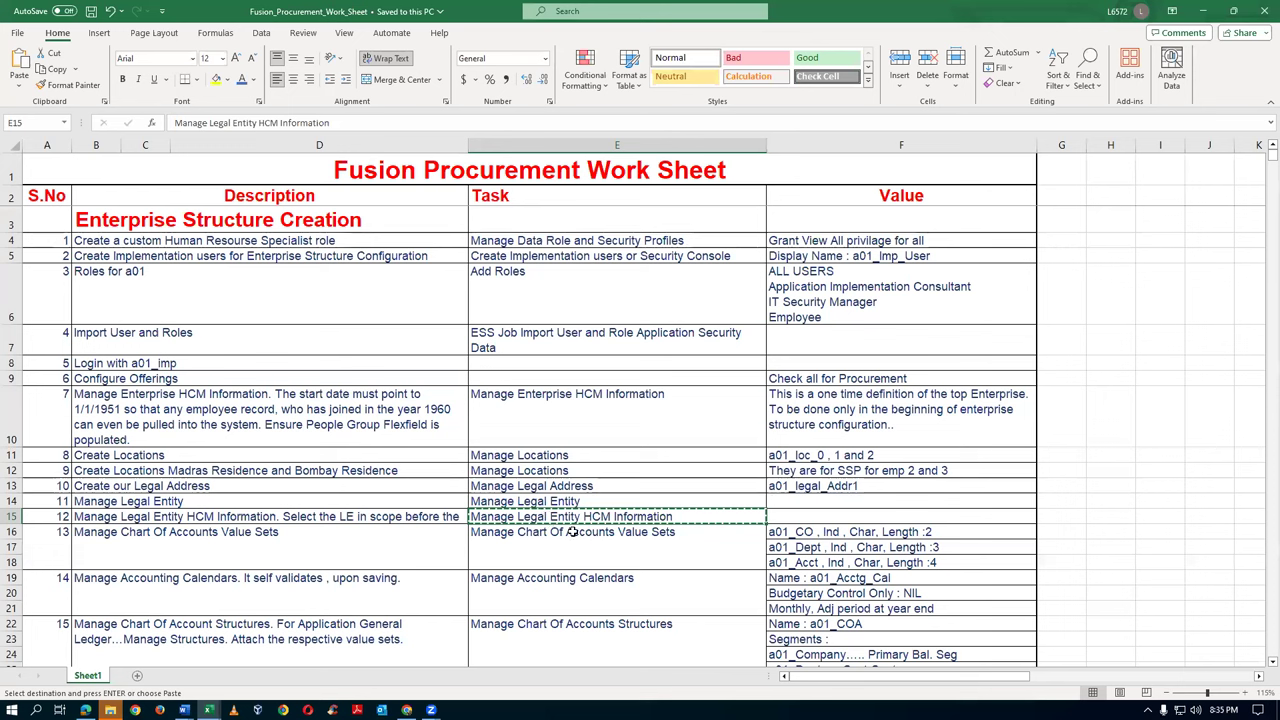
Step: Return to Chrome, search the setup tasks for "Manage Legal Entity HCM Information" using the copied name, and open that task
key(alt+Tab)
triple_click(346, 200)
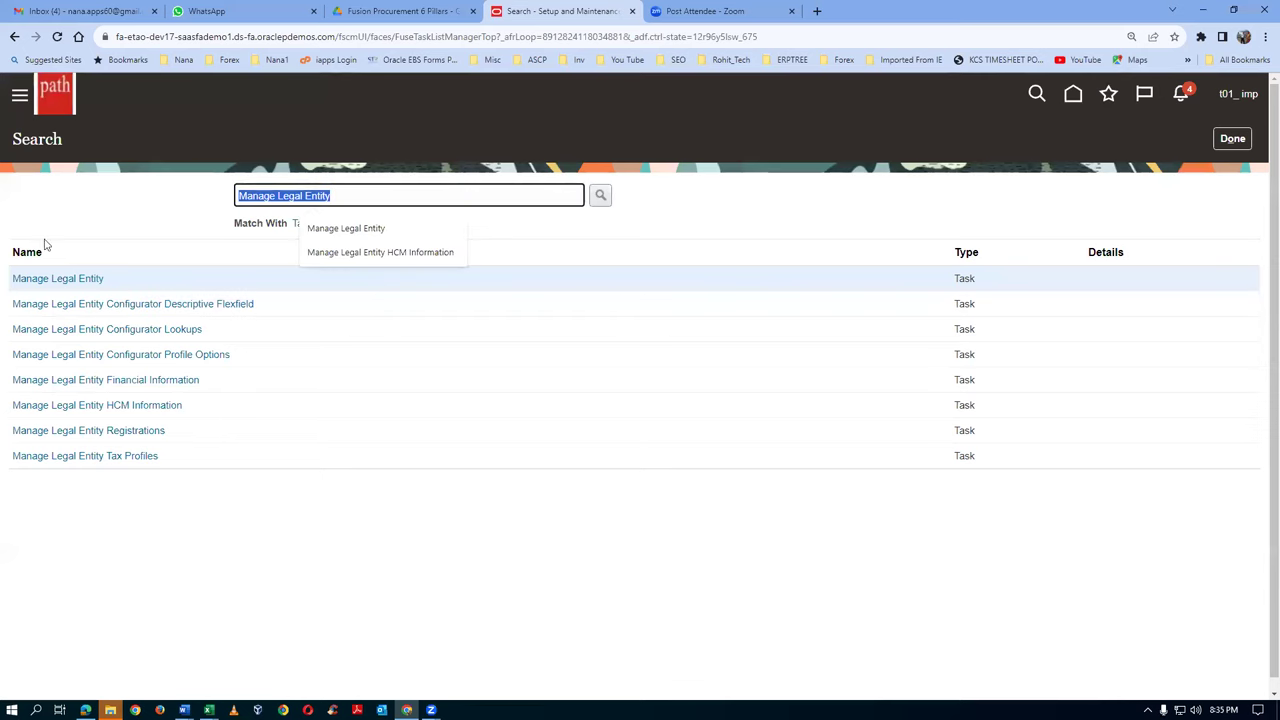
key(ctrl+v)
key(Return)
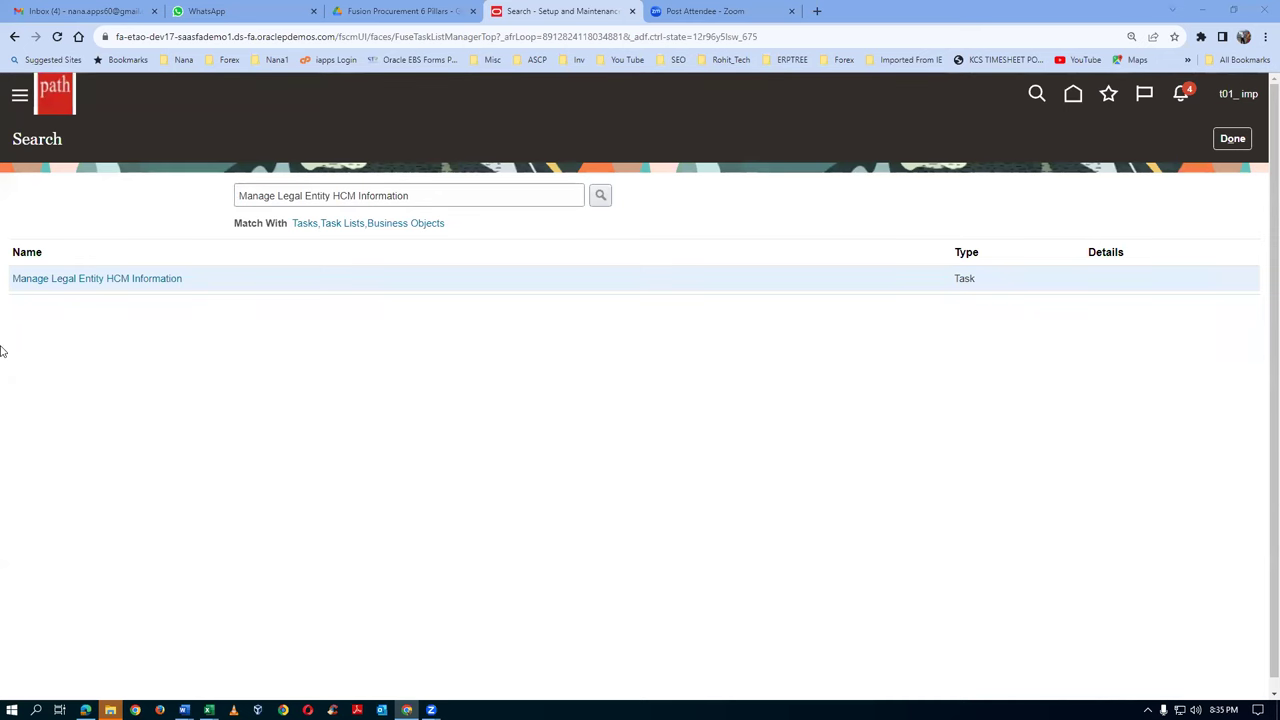
click(96, 278)
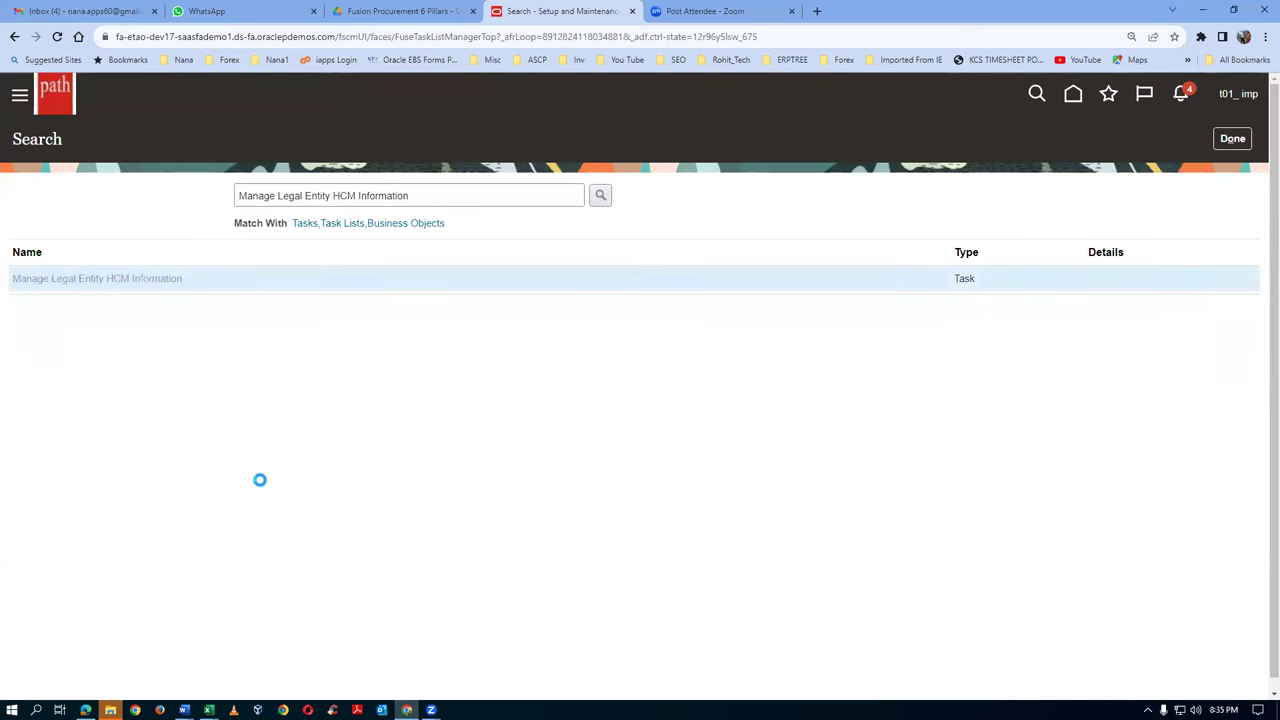
Step: Search for legal entities whose name starts with t01 and open t01_legal_entity
click(279, 260)
text(t01)
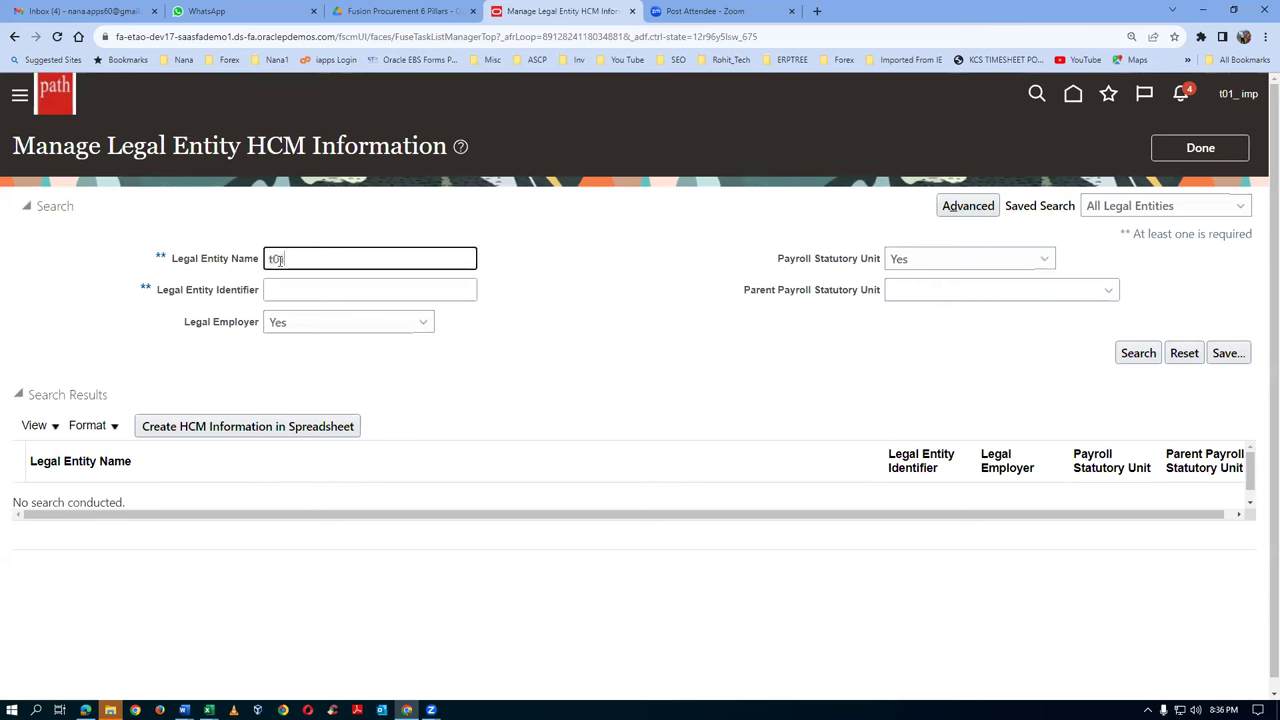
click(1139, 354)
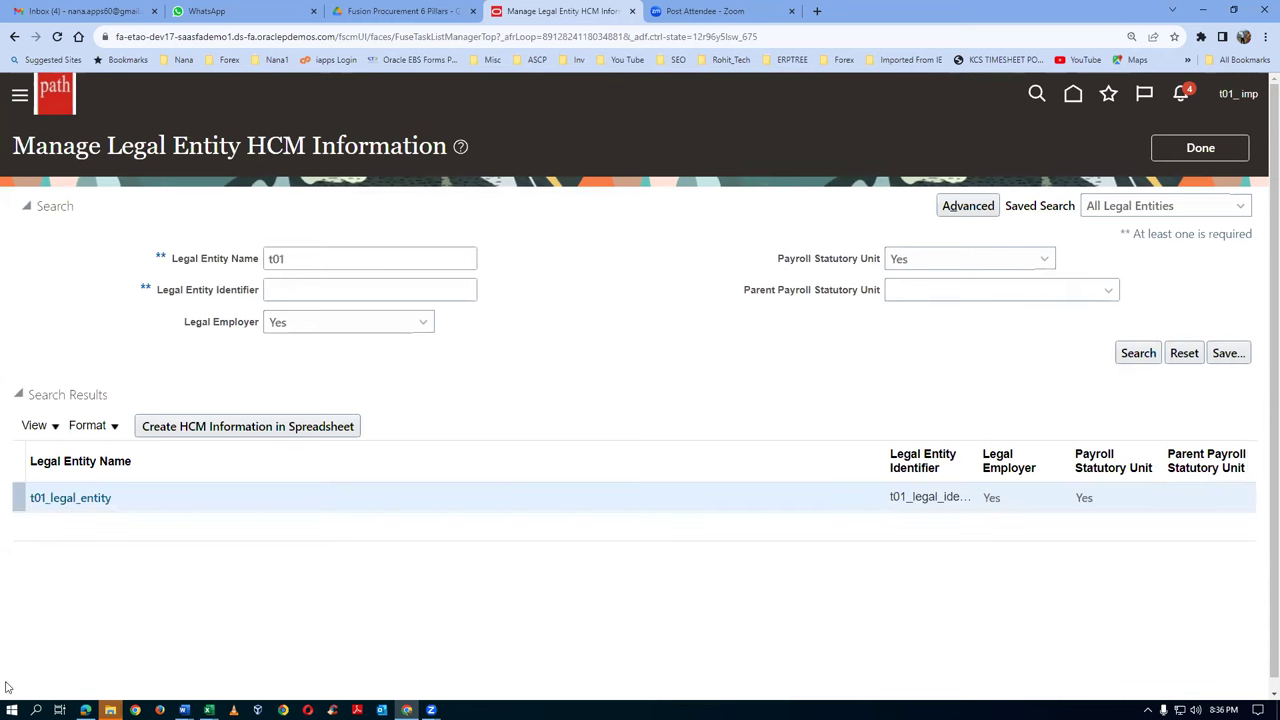
click(50, 503)
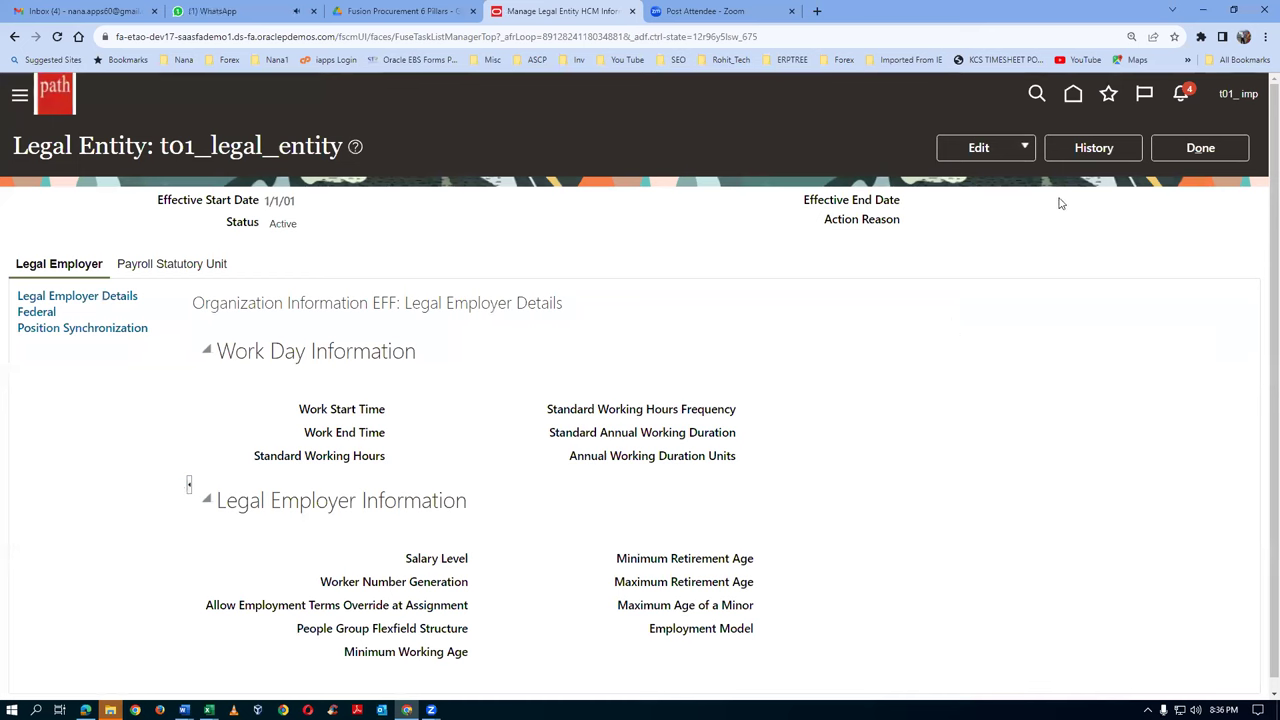
Step: Start an Update of t01_legal_entity, keeping the 1/1/01 effective start date and leaving the action reason empty
click(1012, 156)
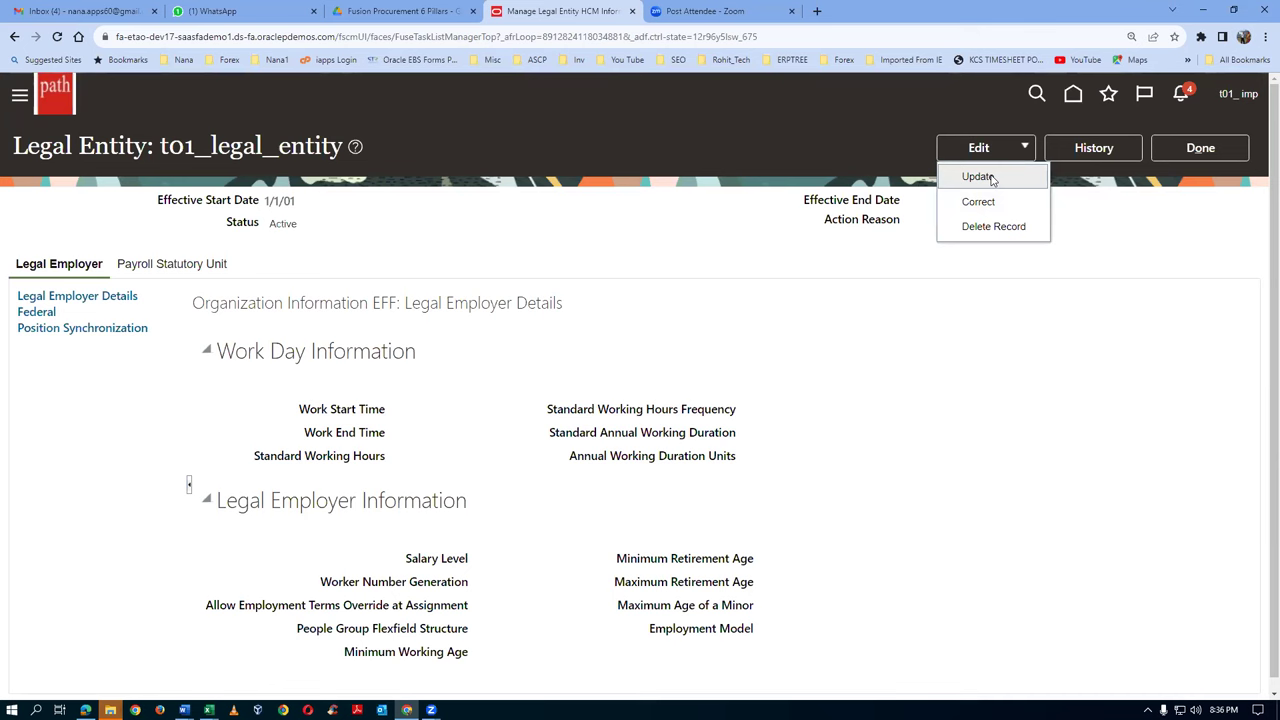
click(991, 178)
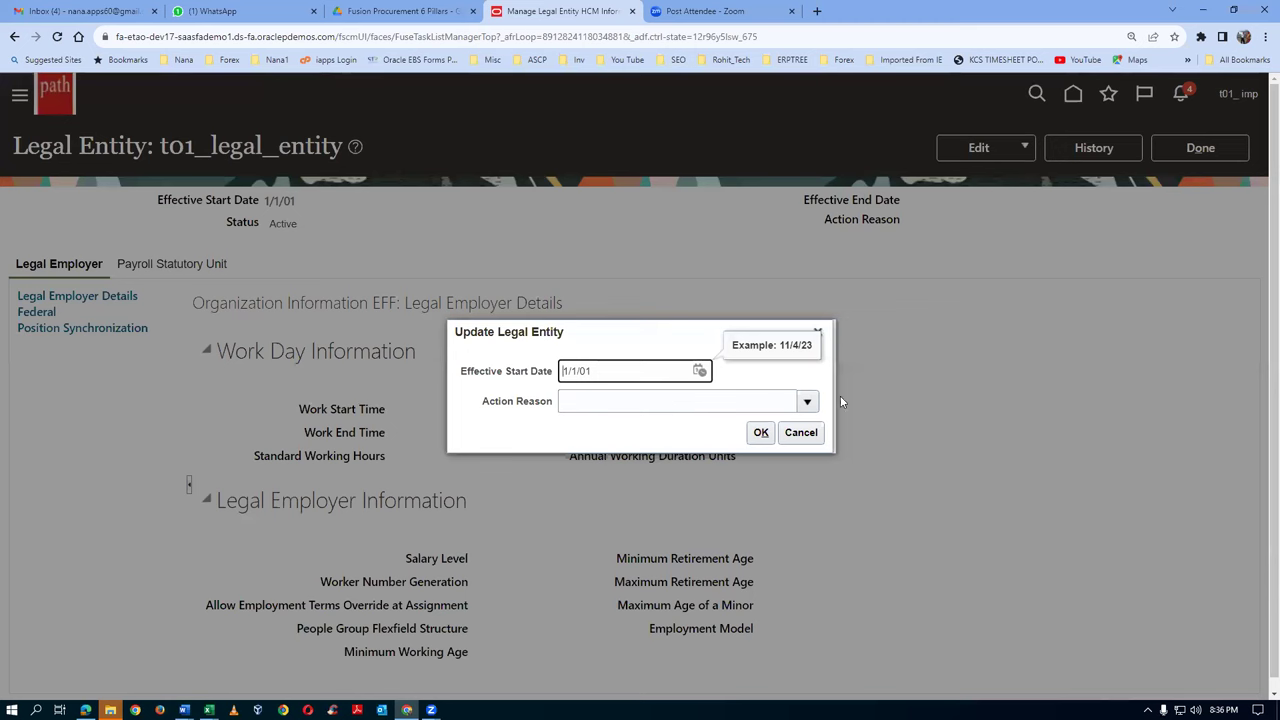
click(809, 402)
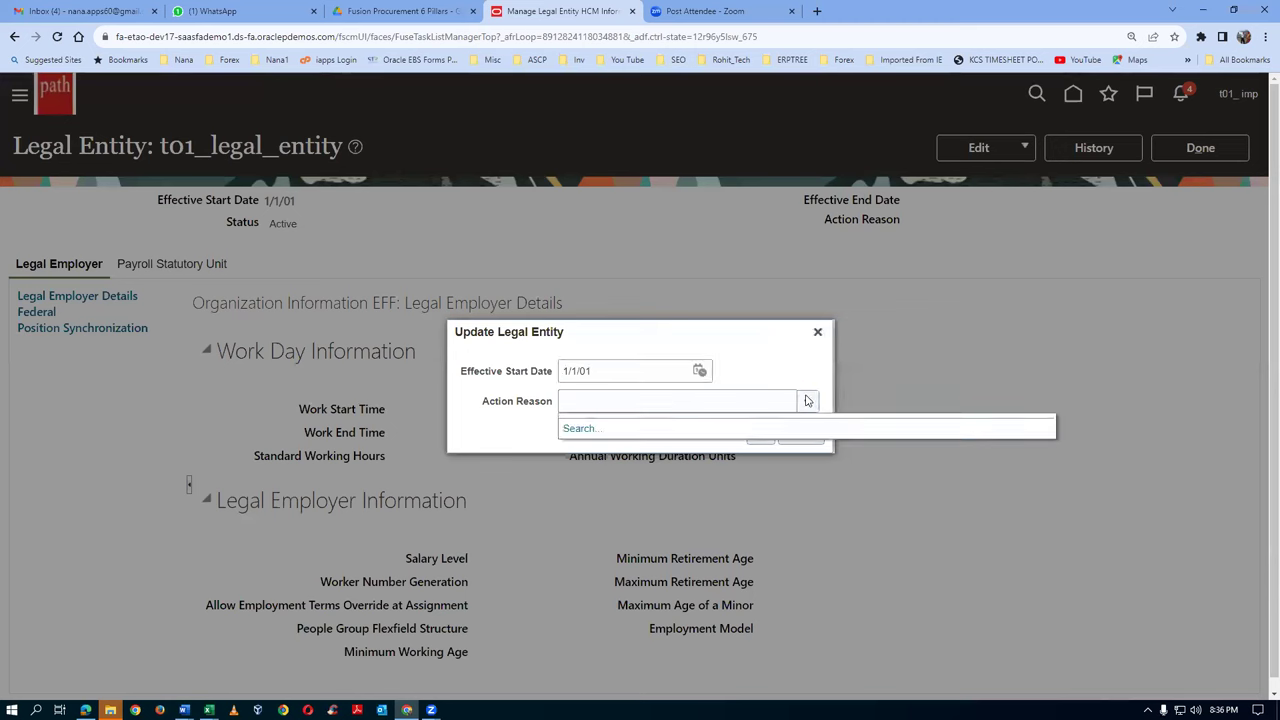
click(787, 372)
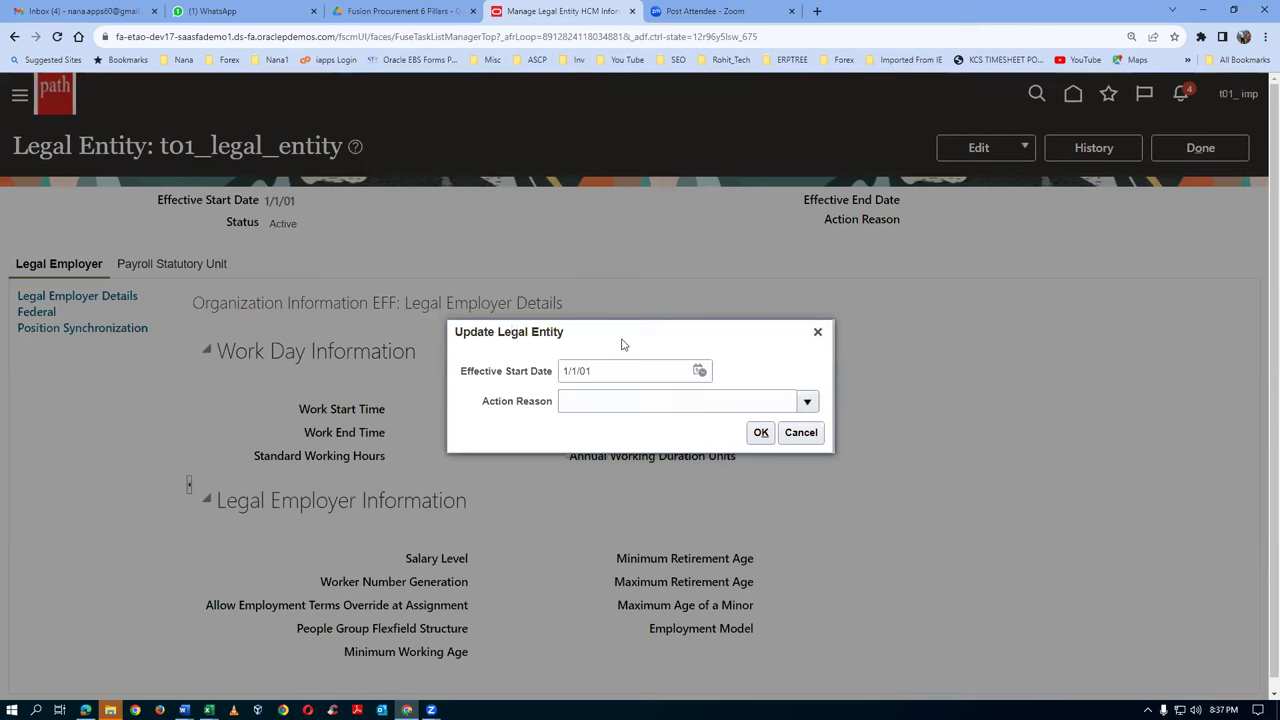
click(761, 436)
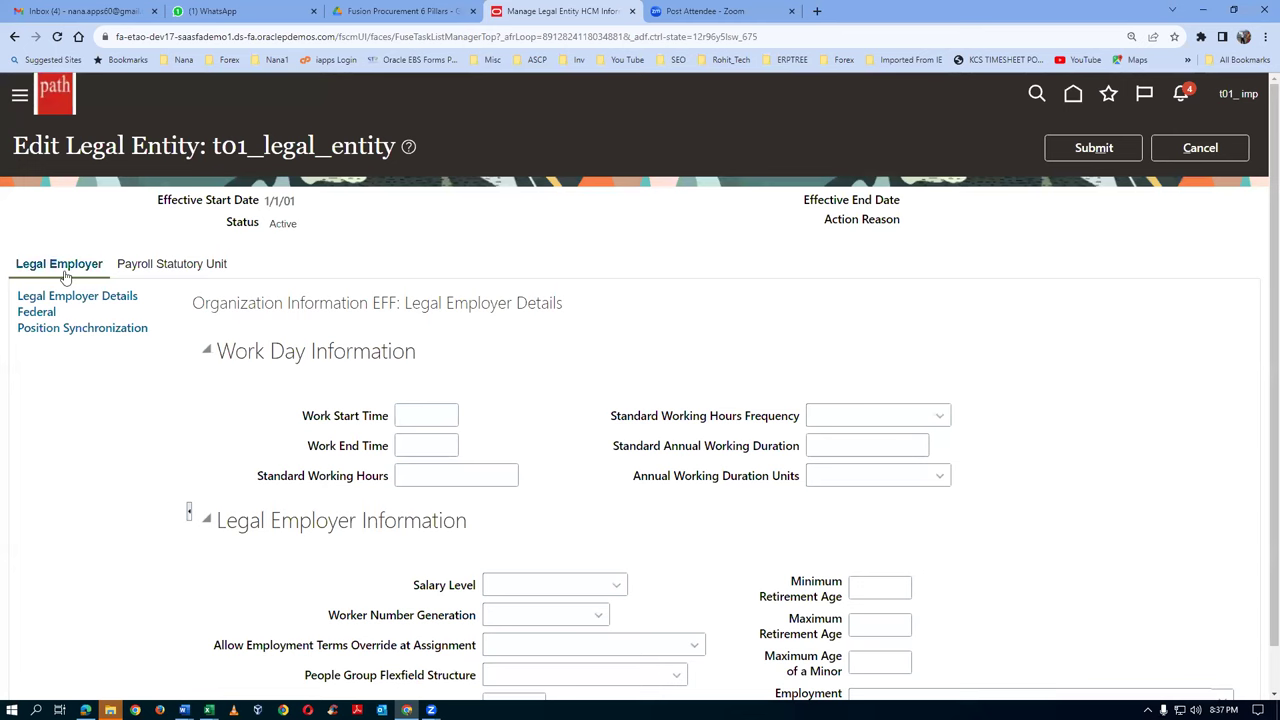
Step: In the payroll statutory unit details, find "US" and assign US Legislative Data Group as the associated legislative data group
scroll(684, 568, down, 1)
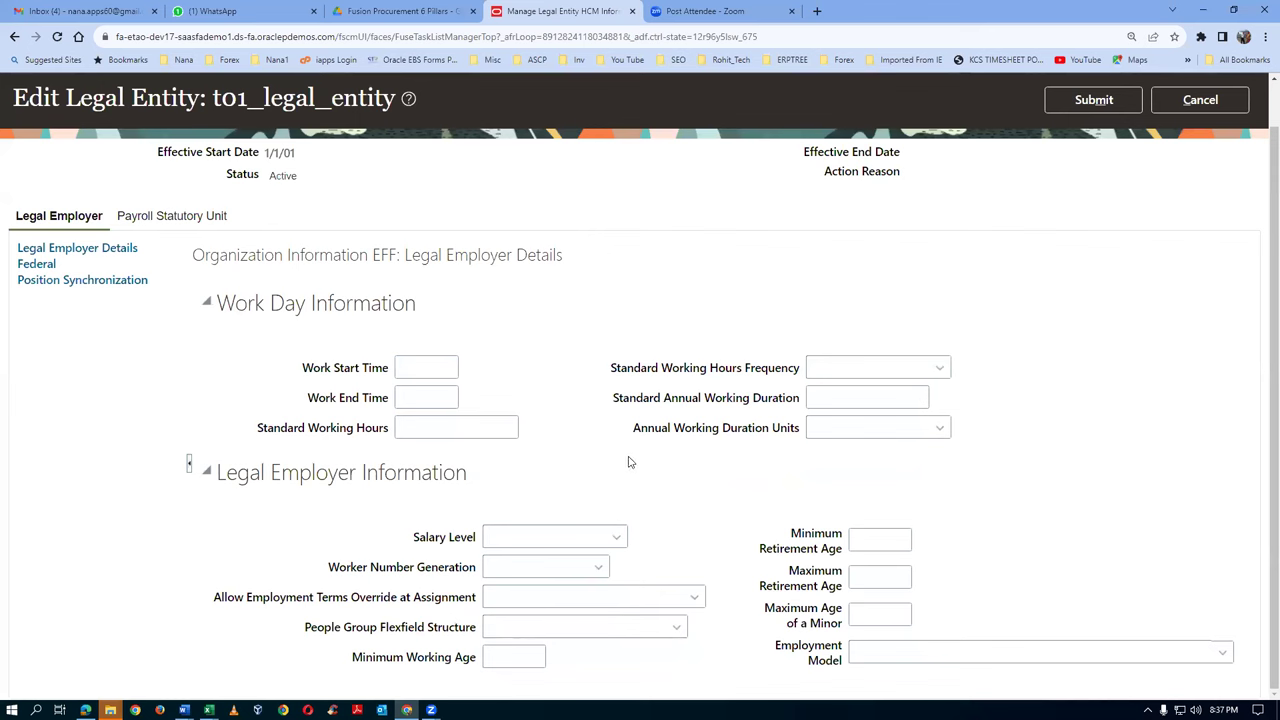
click(170, 219)
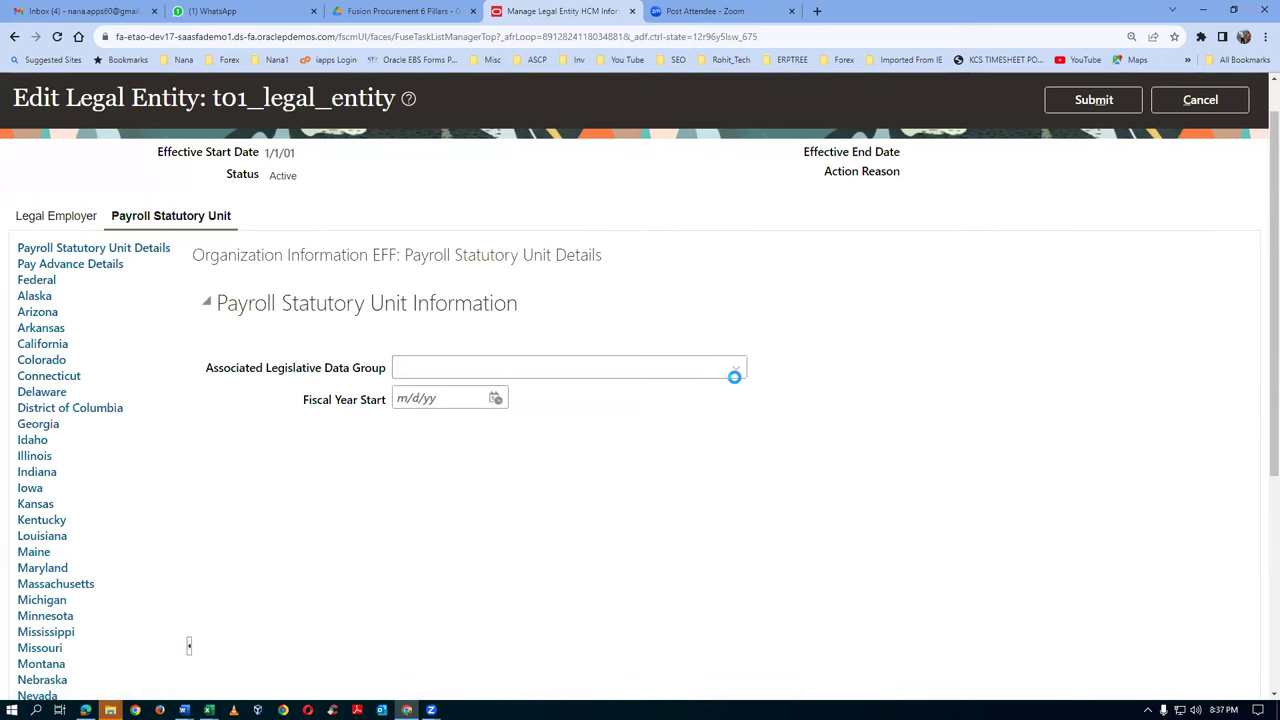
click(735, 372)
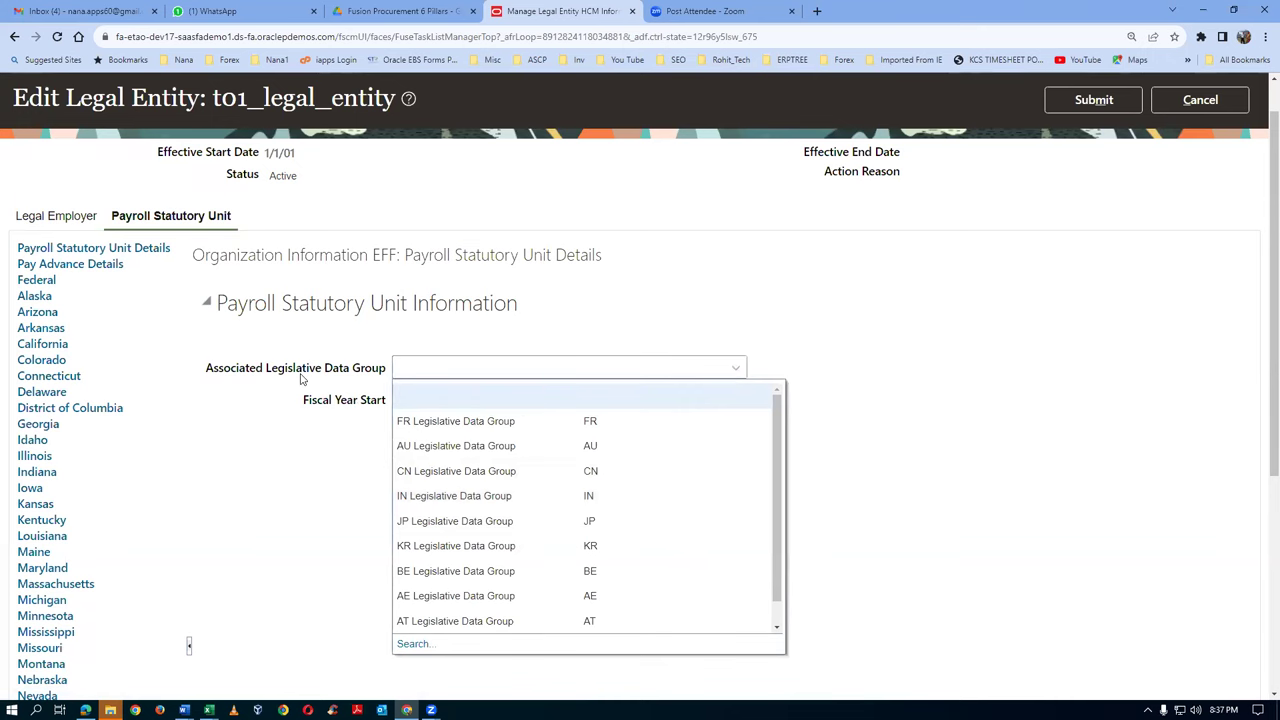
click(418, 644)
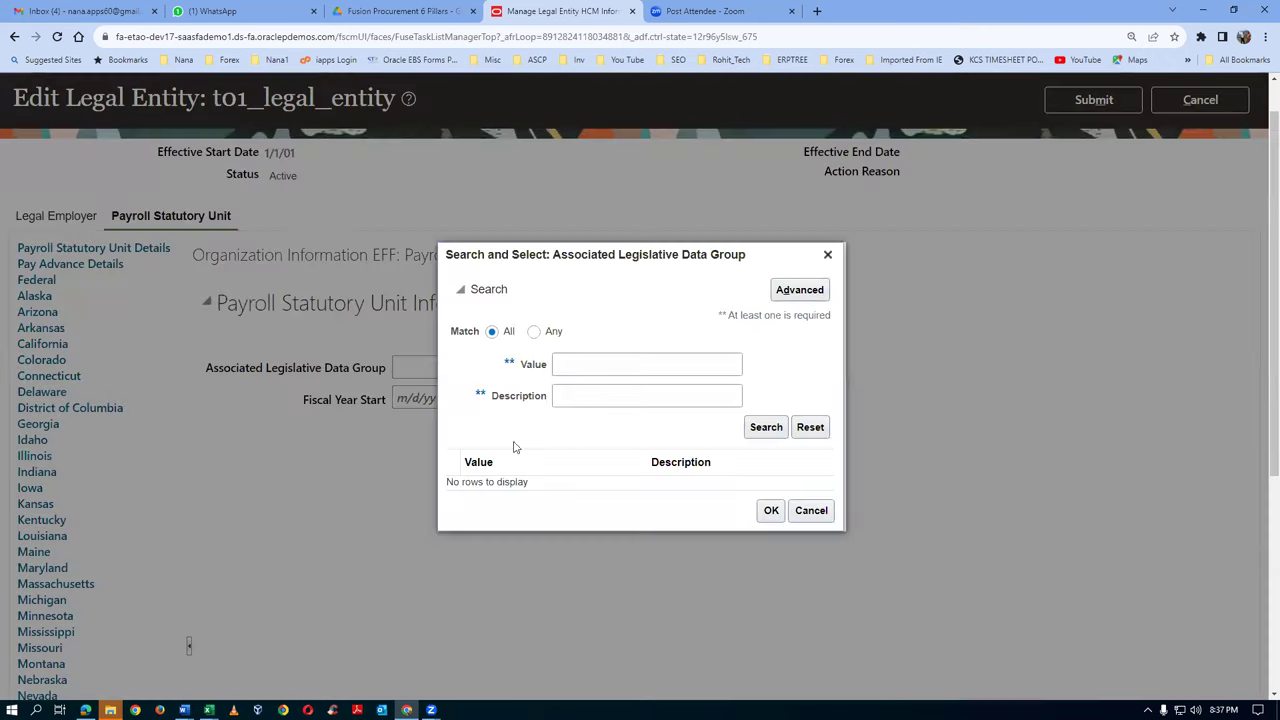
click(570, 360)
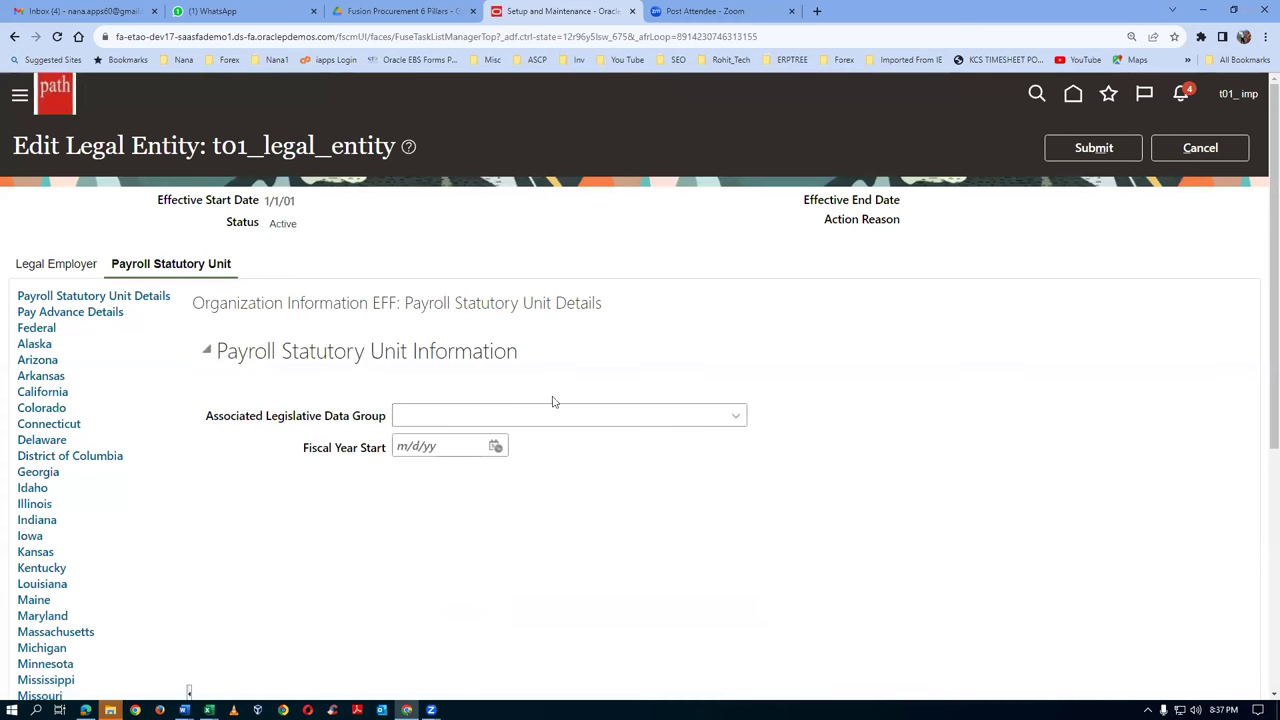
click(738, 417)
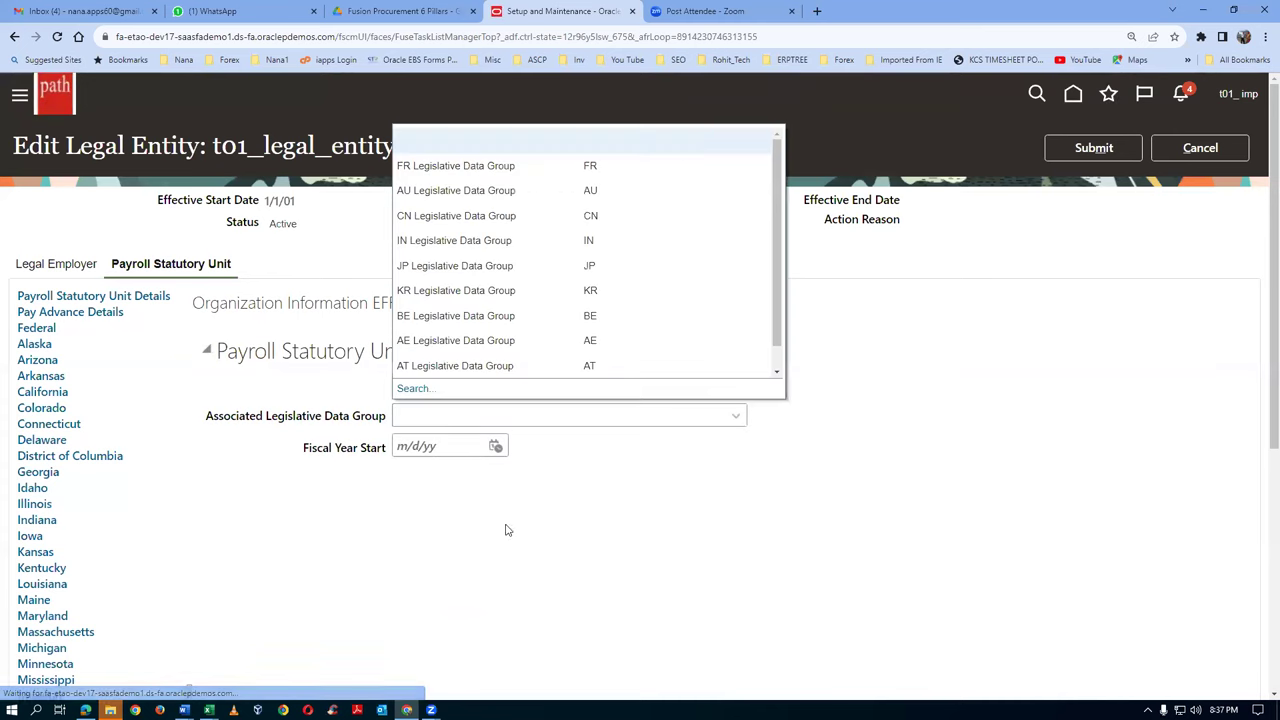
click(414, 389)
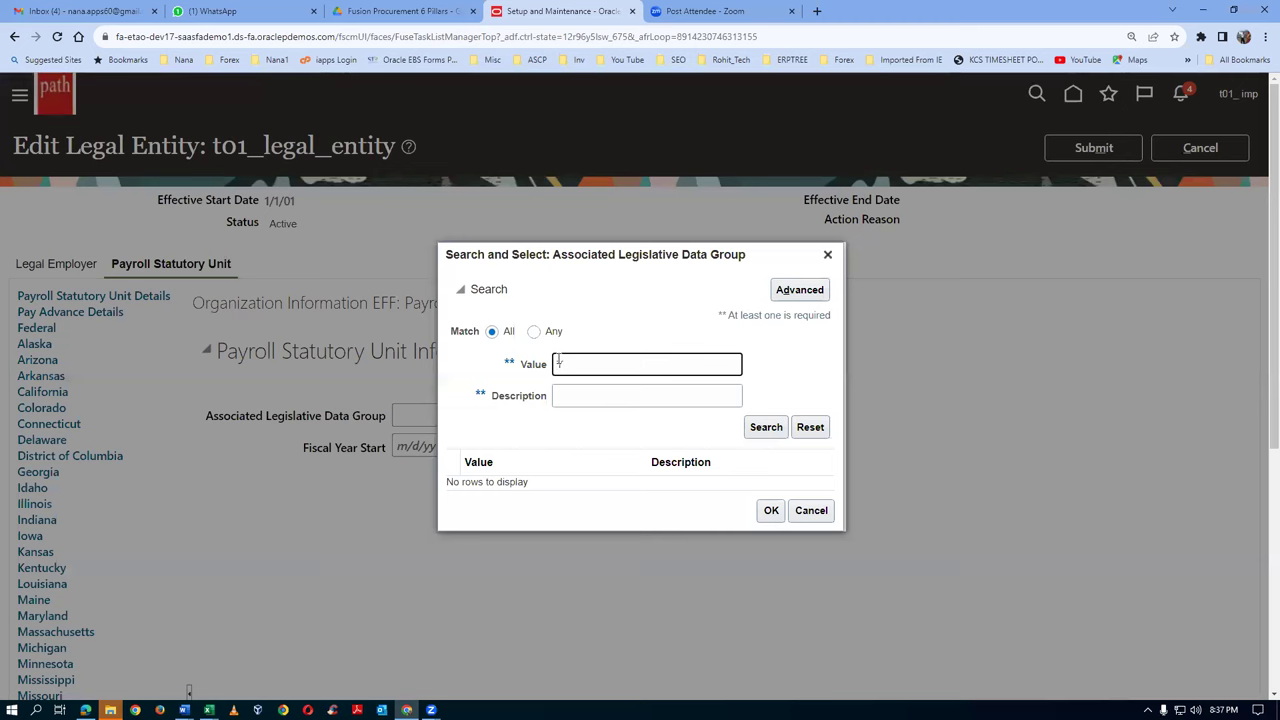
text(US)
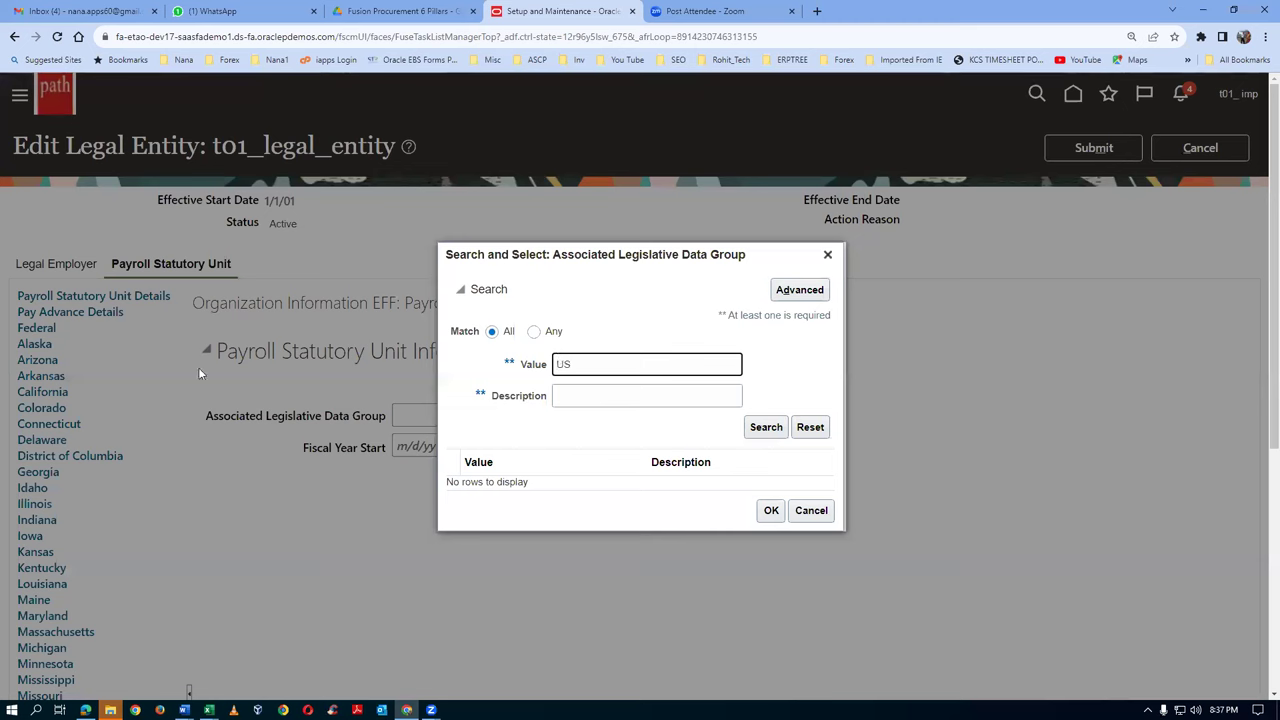
click(766, 429)
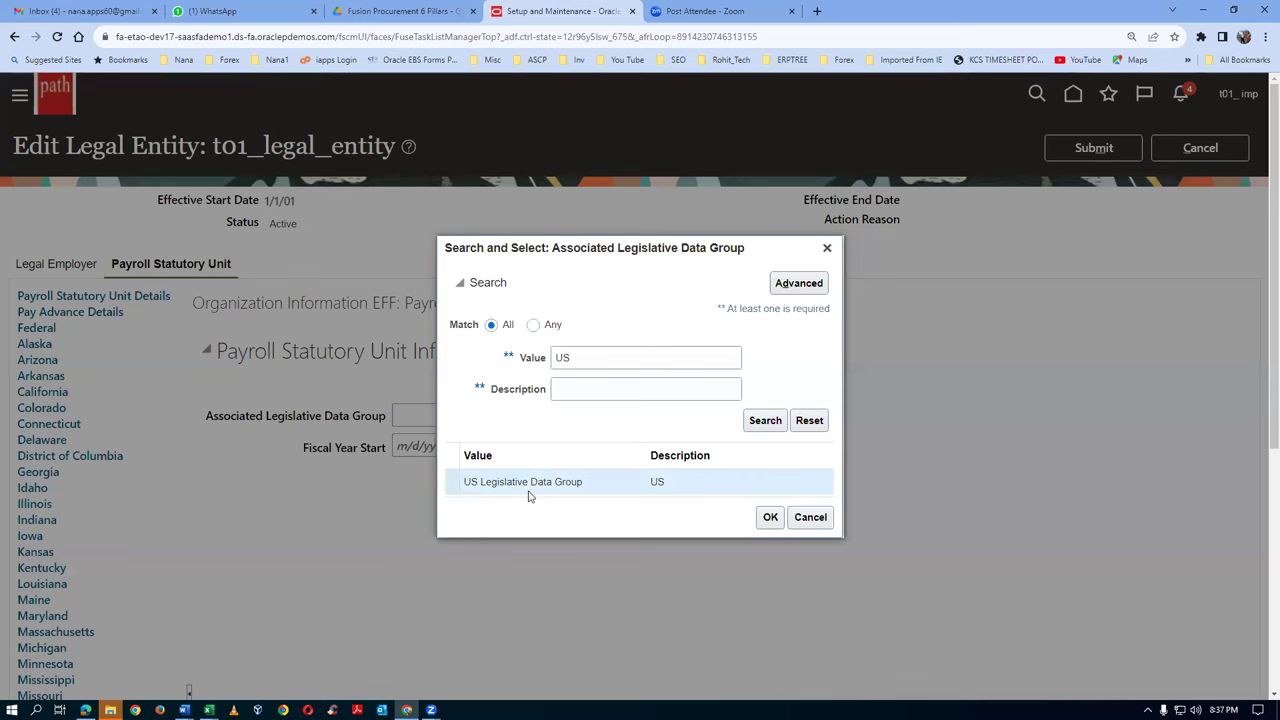
click(771, 518)
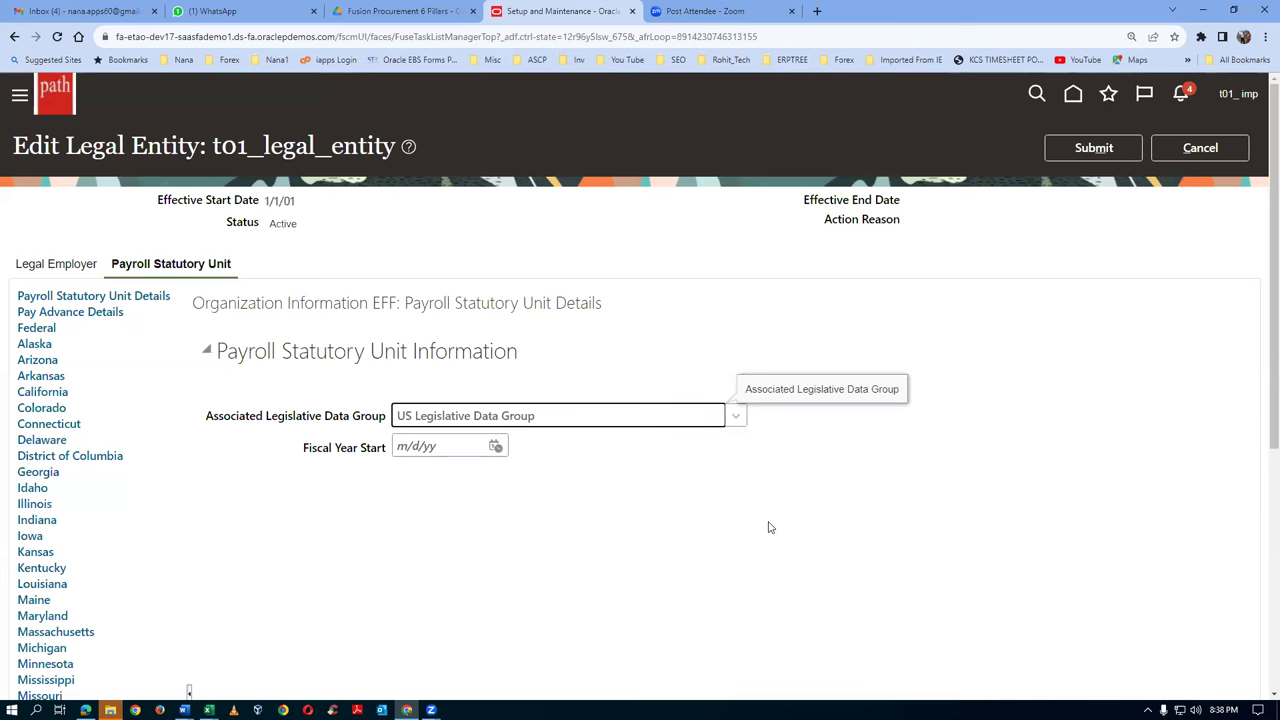
click(641, 534)
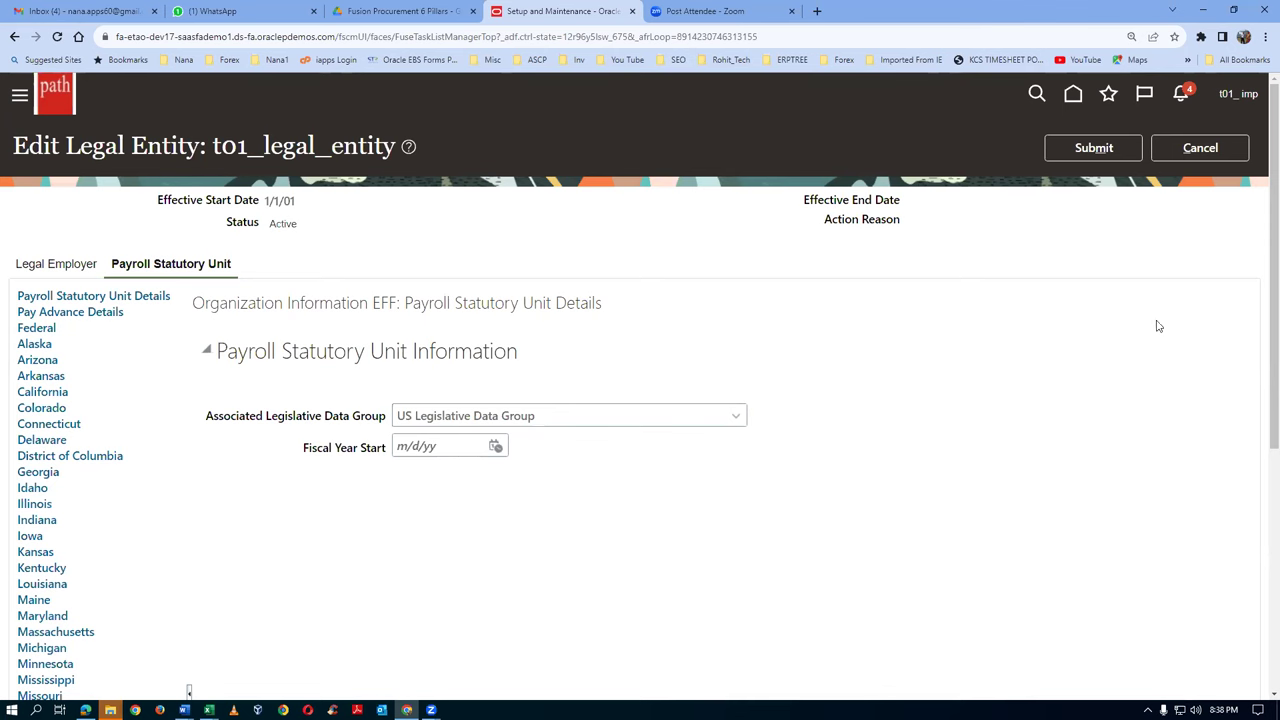
Step: Submit and confirm the t01_legal_entity update, and rerun the t01 search back in the legal entity HCM information list
click(1109, 147)
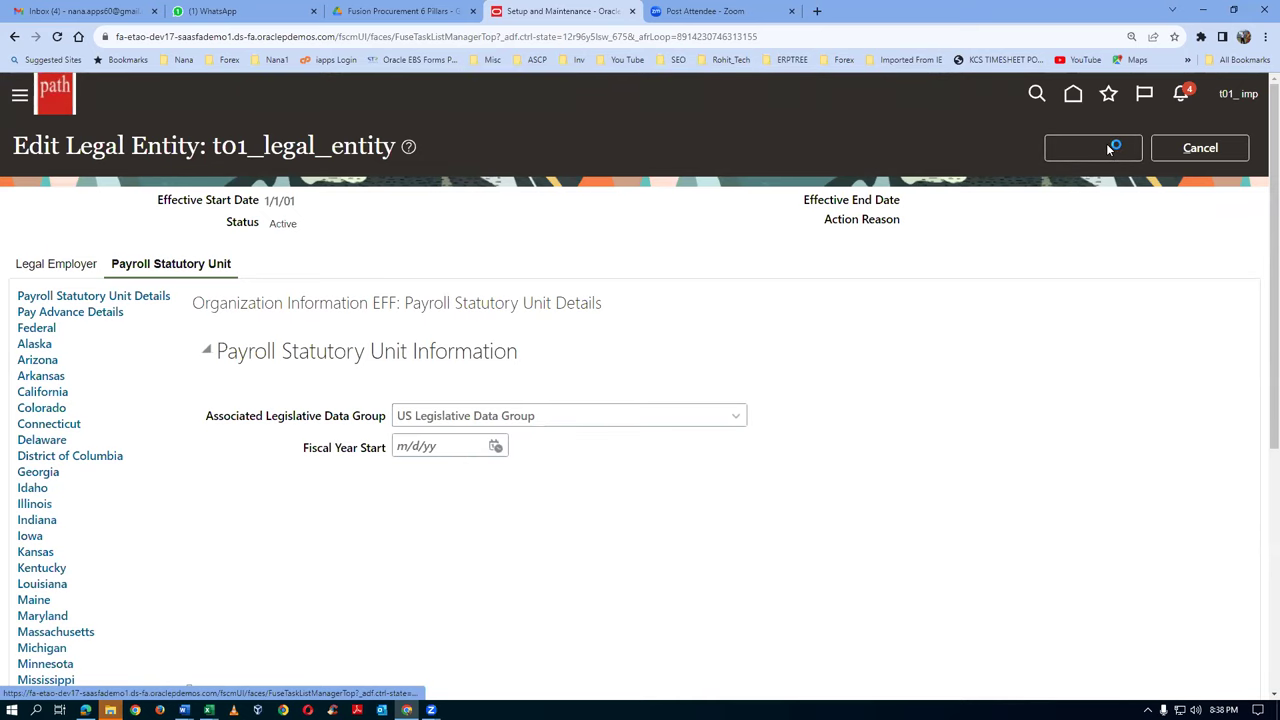
click(757, 411)
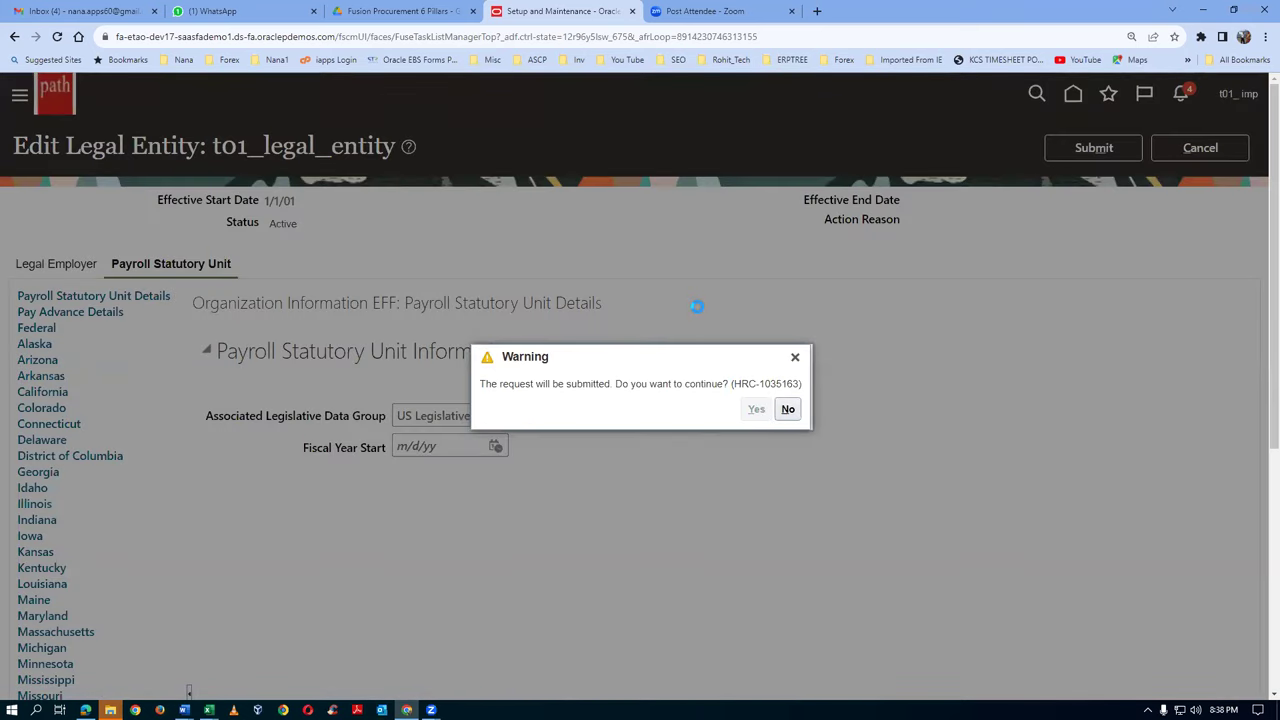
click(687, 412)
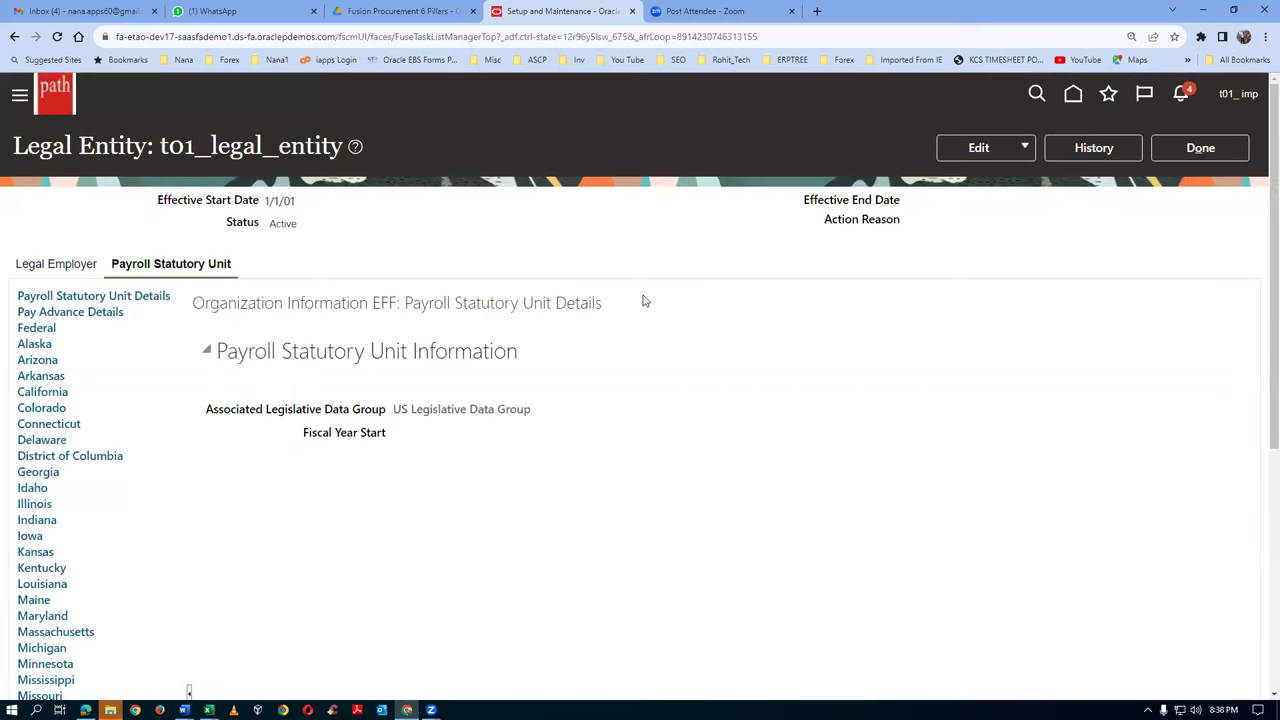
click(1235, 156)
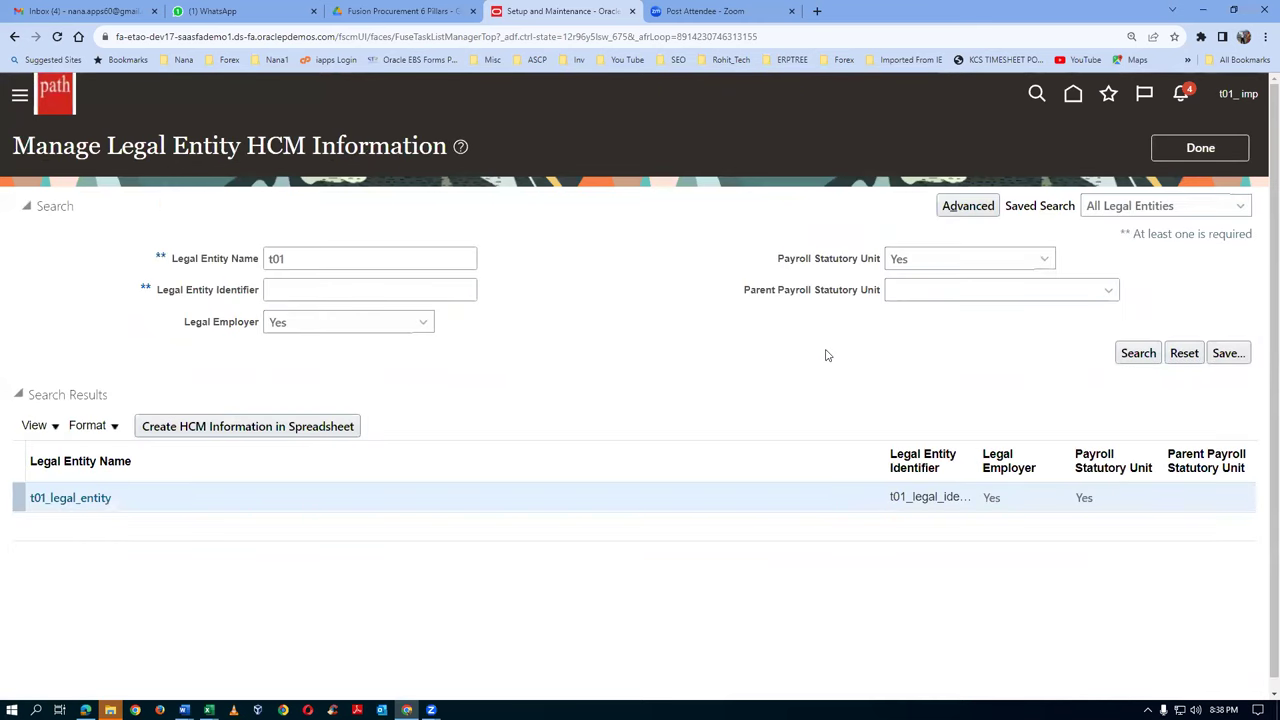
click(1150, 357)
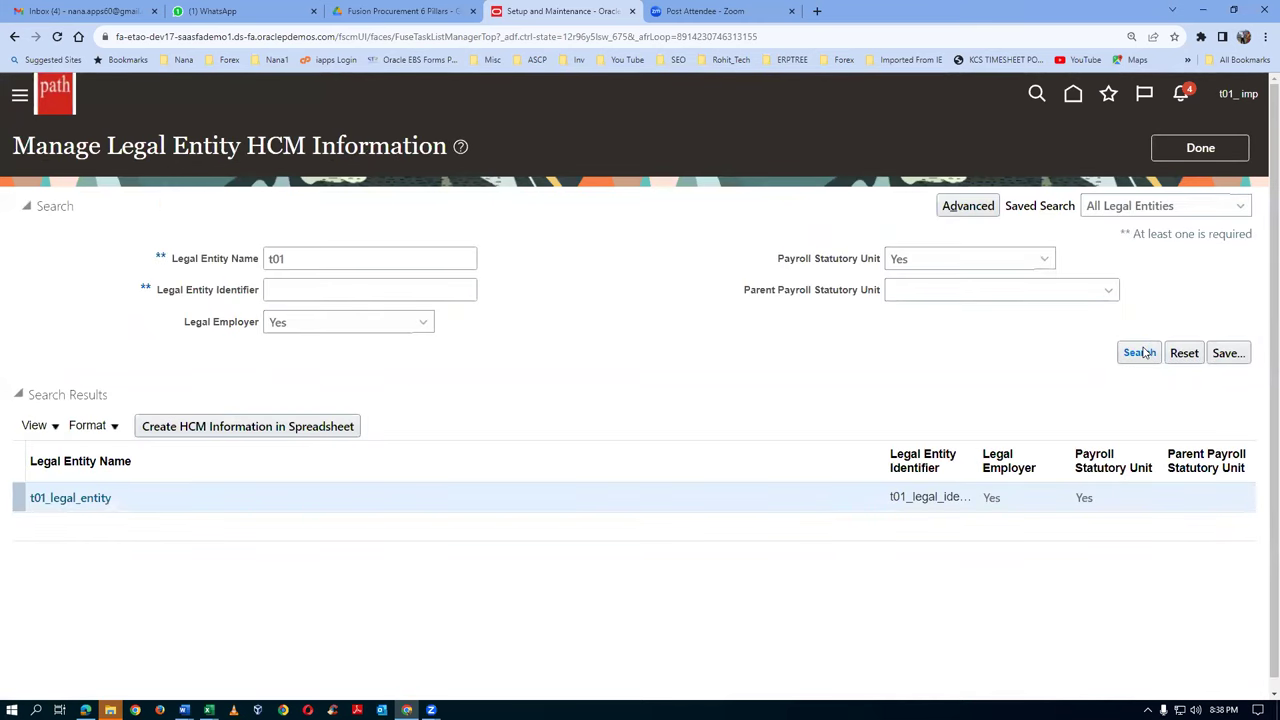
Step: Check the legal employer and payroll statutory unit details of t01_legal_entity, and close the legal entity HCM information task
click(63, 508)
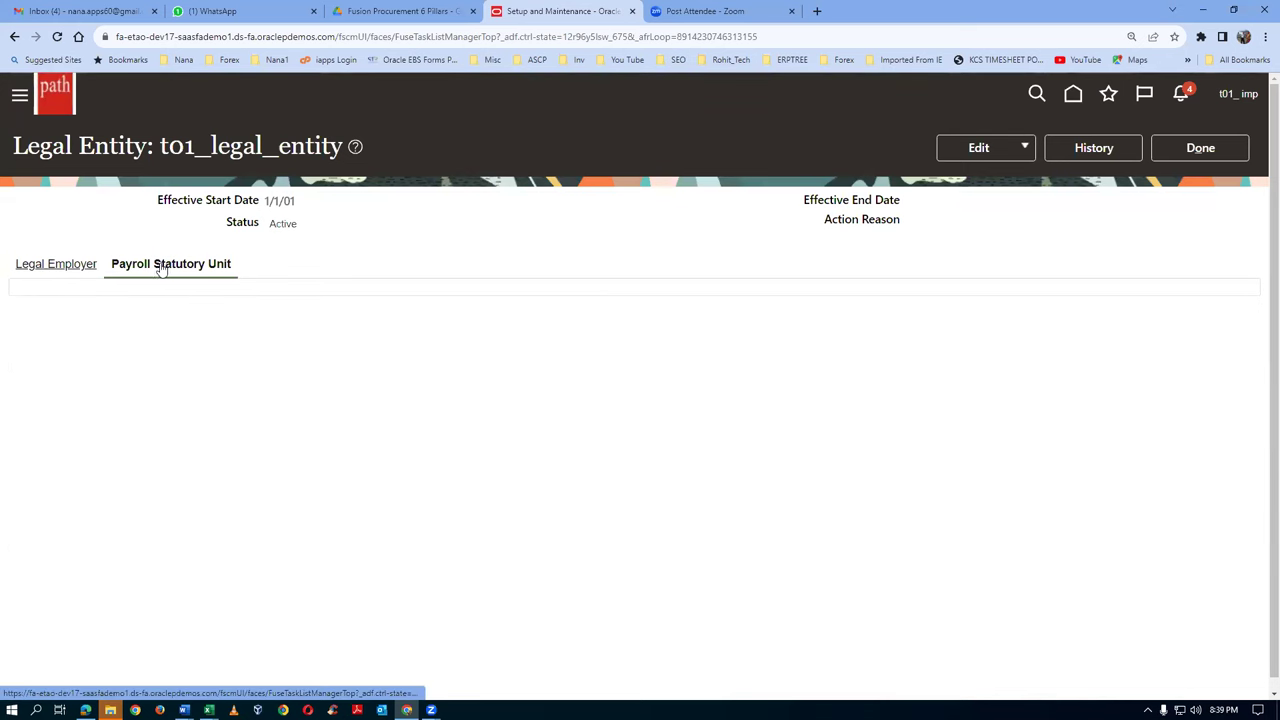
click(38, 271)
click(190, 268)
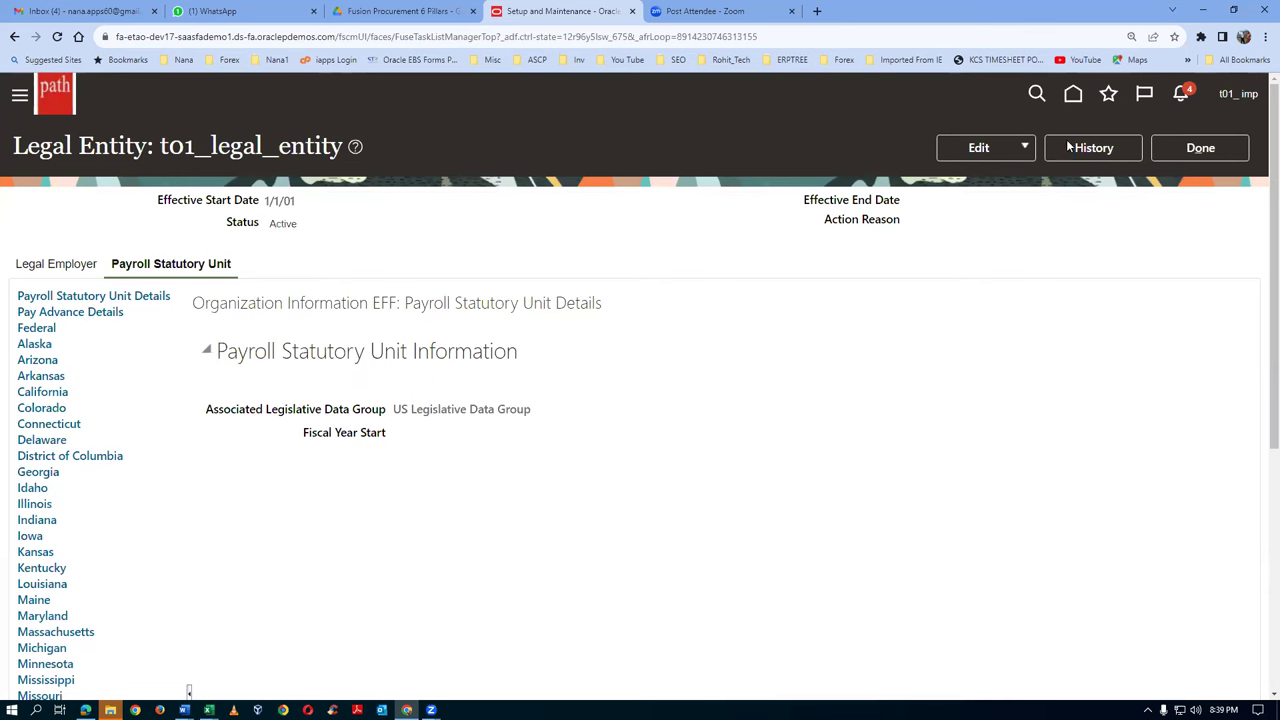
click(1201, 150)
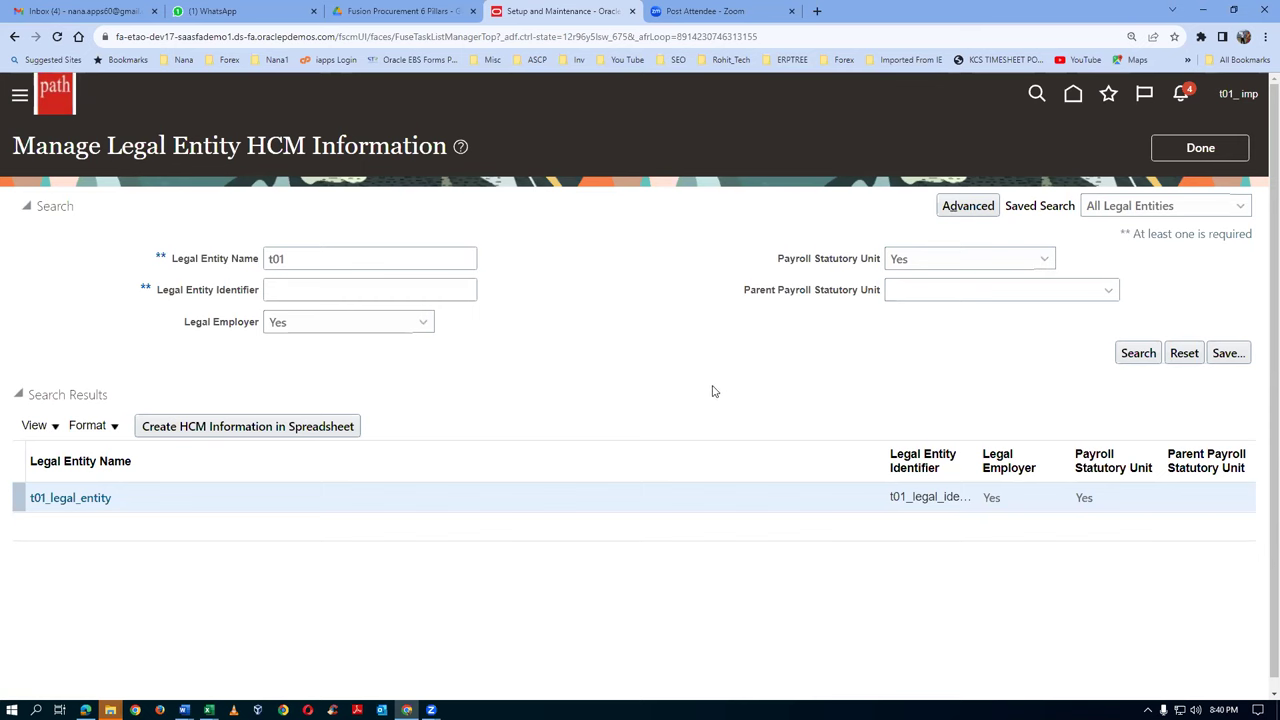
click(1226, 150)
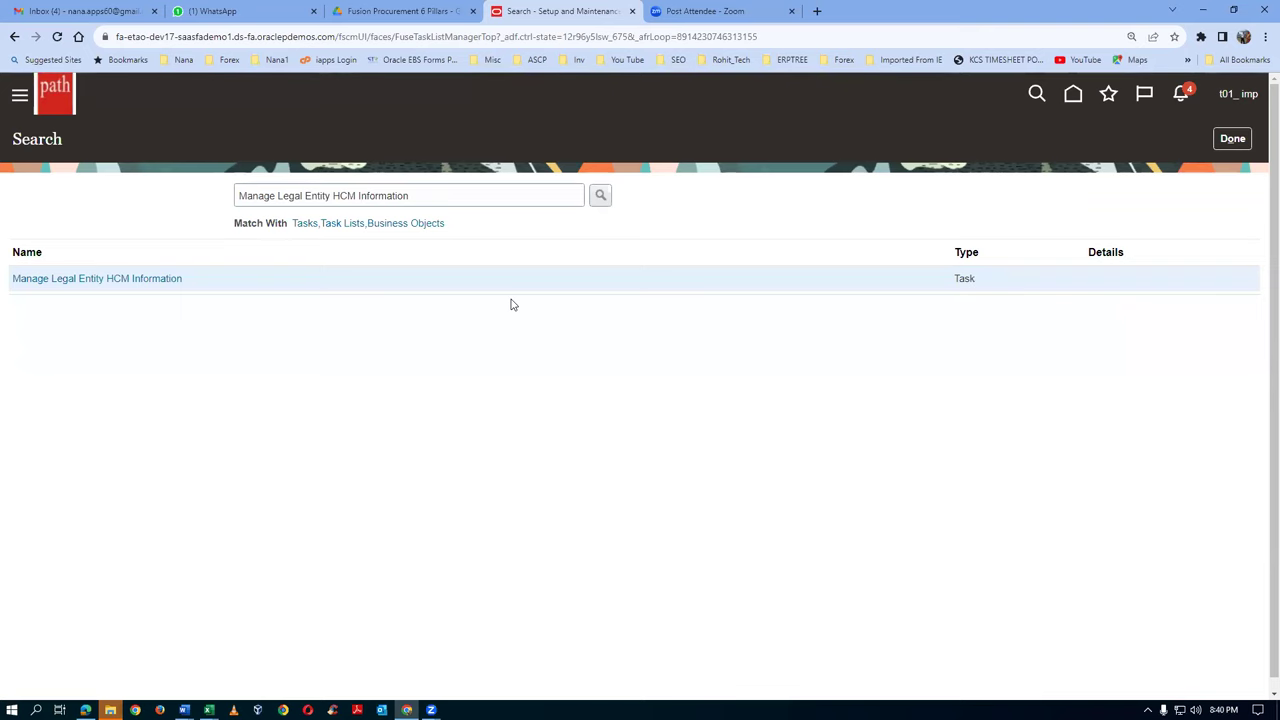
Step: Switch to the Fusion_Procurement_Work_Sheet workbook in Excel and copy the task name Manage Chart Of Accounts Value Sets from item 13
key(alt+Tab)
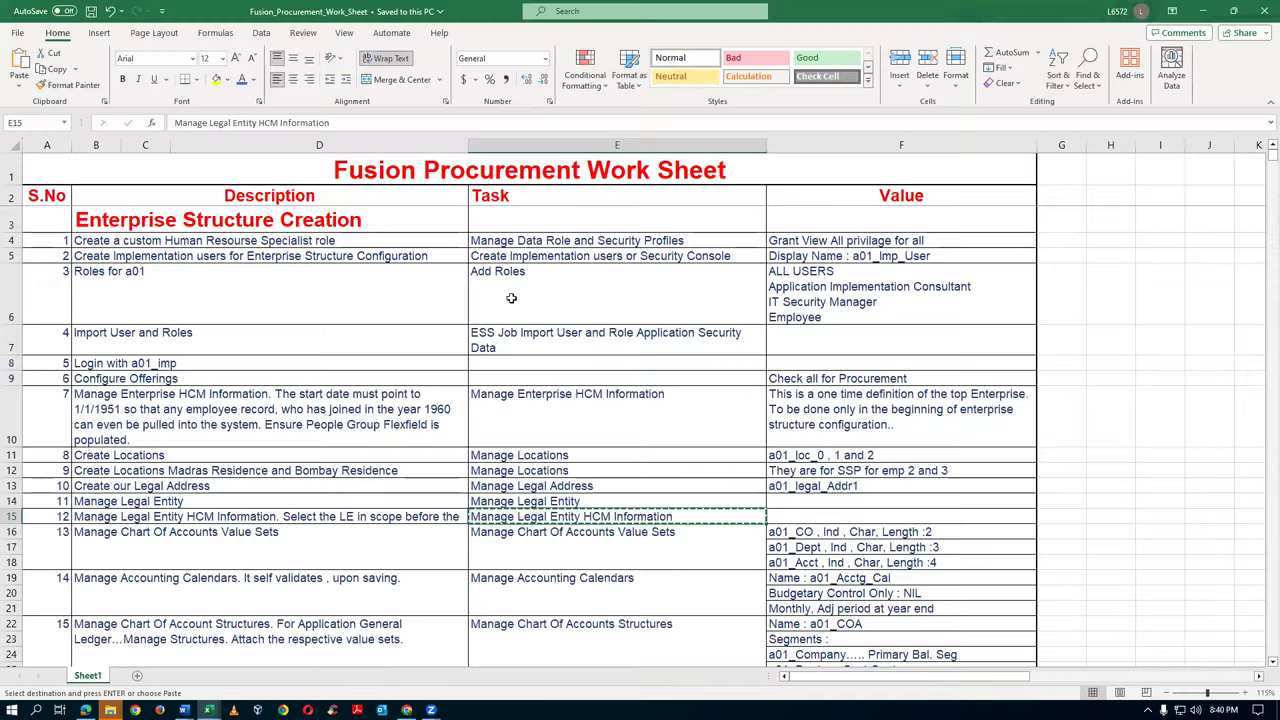
click(360, 520)
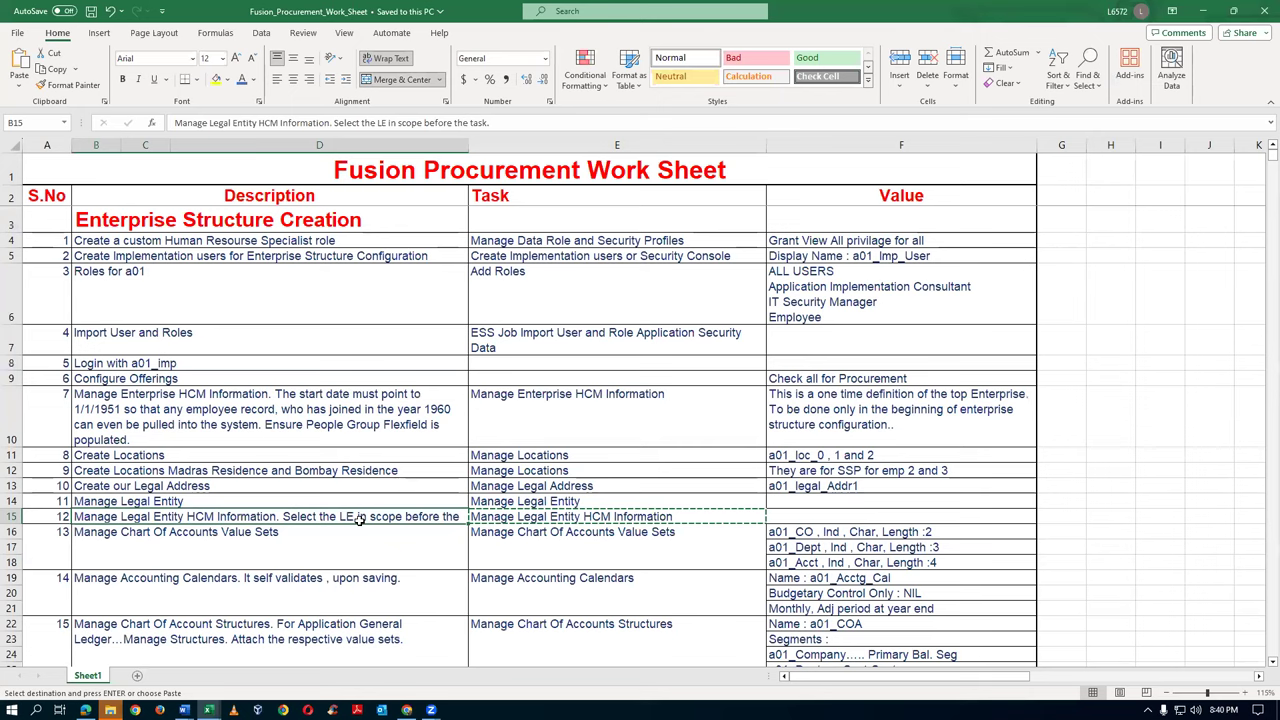
scroll(365, 528, down, 2)
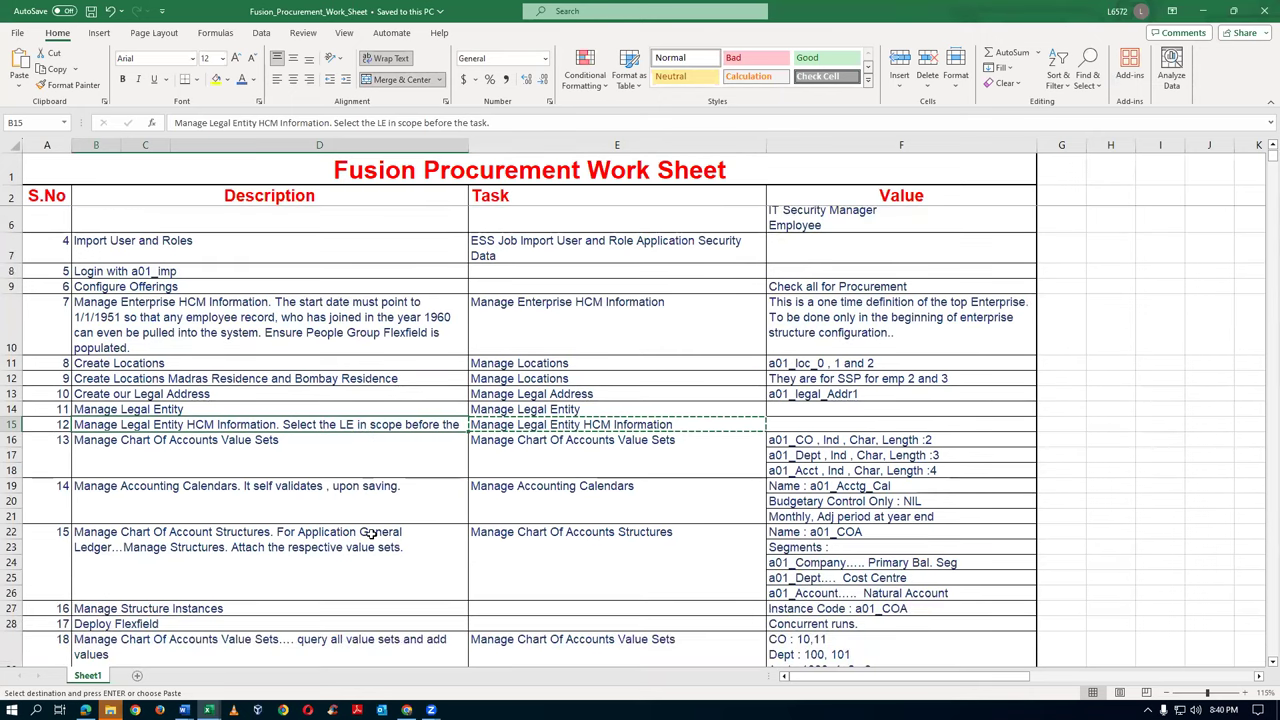
click(324, 466)
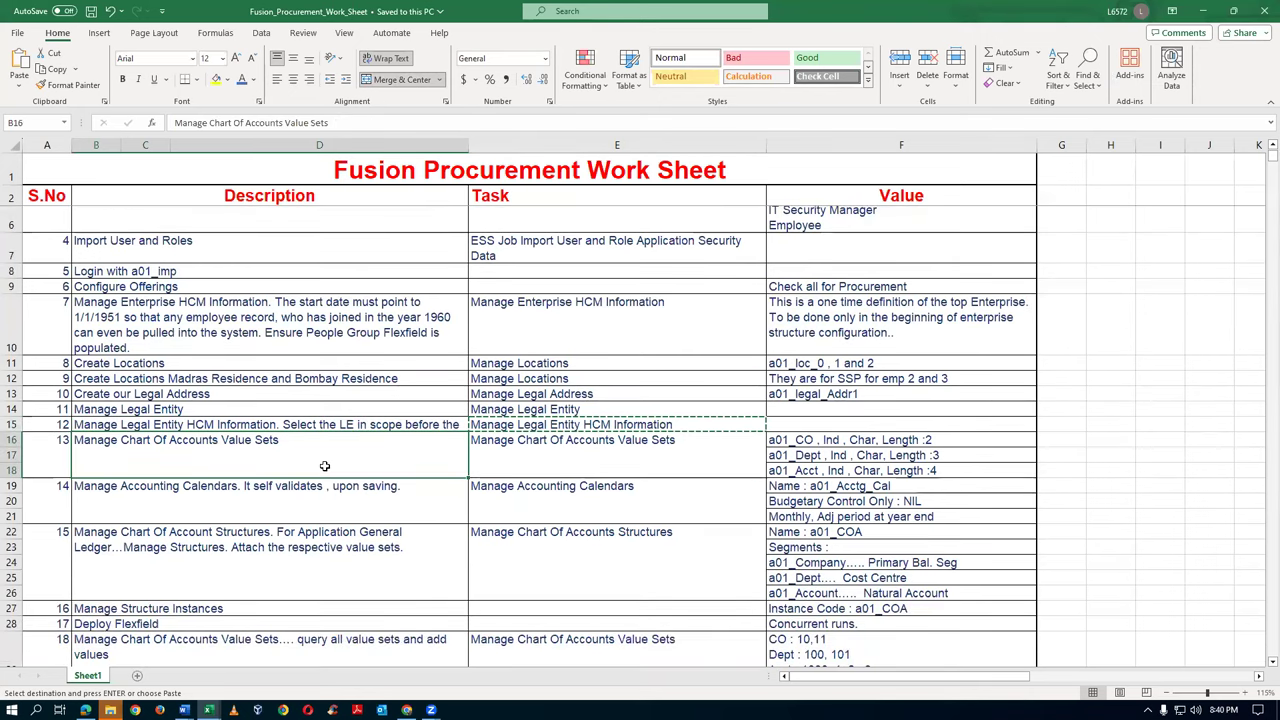
click(580, 461)
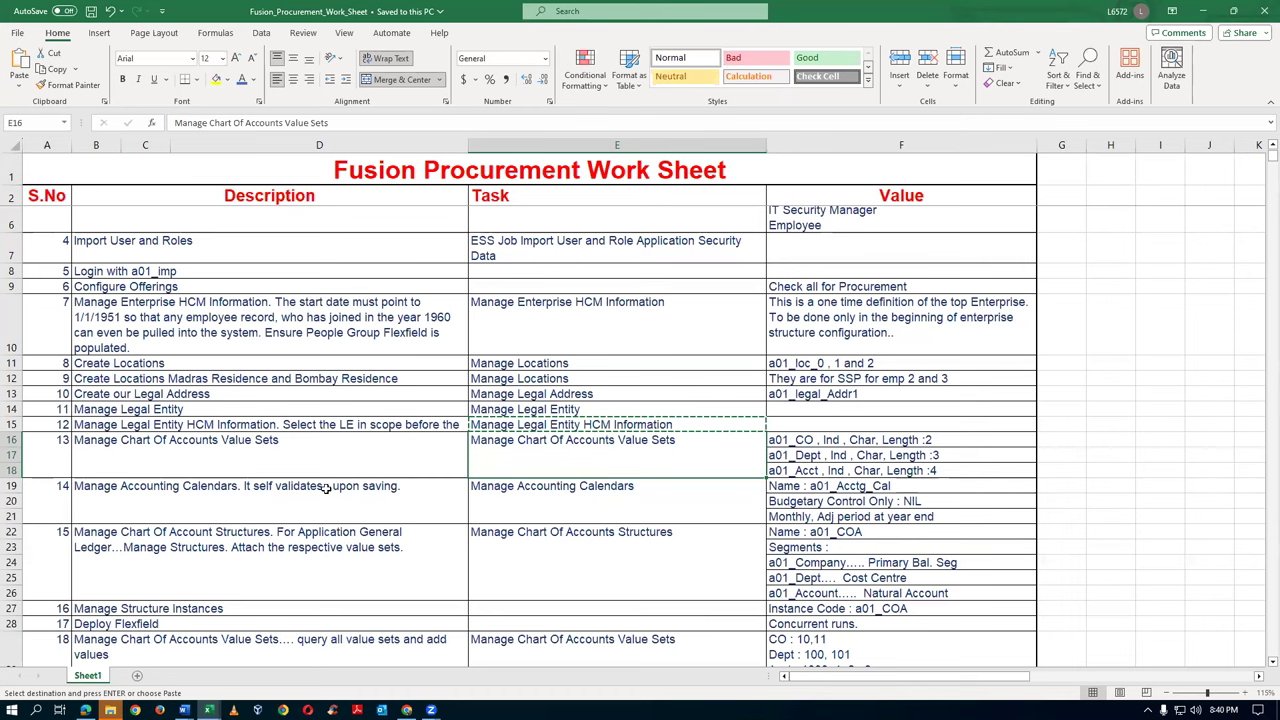
click(310, 464)
scroll(576, 513, down, 1)
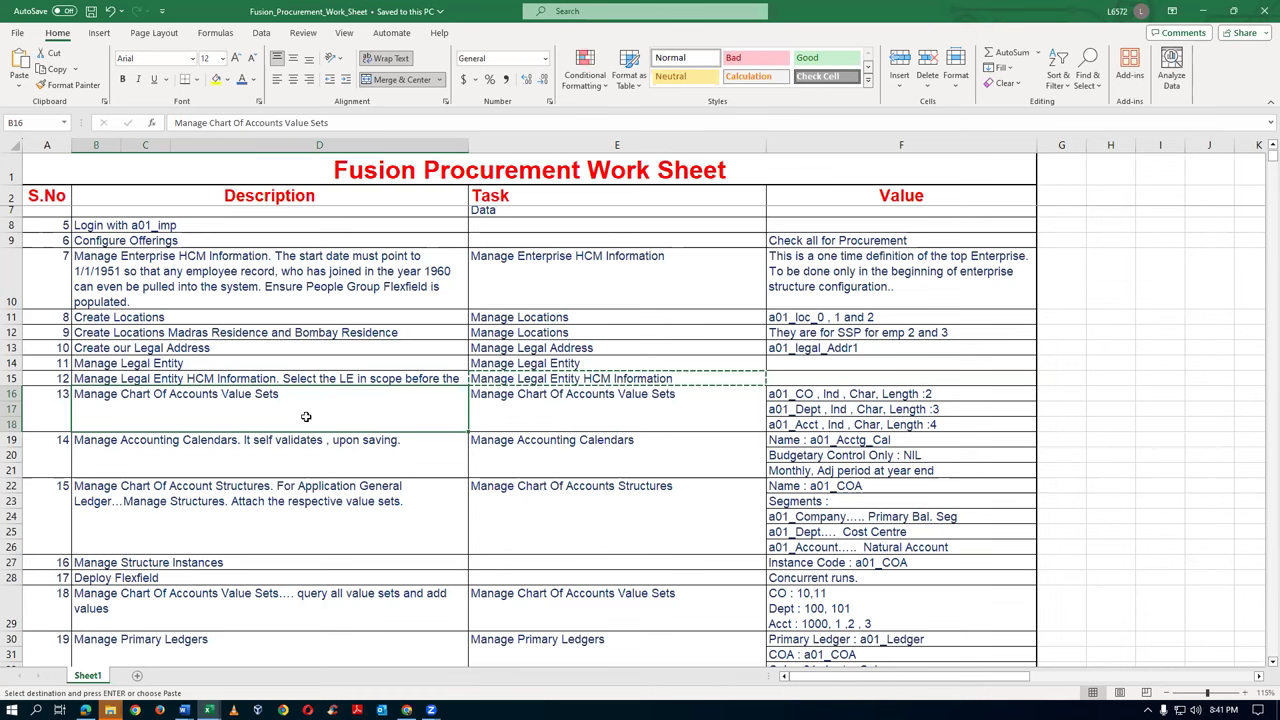
click(591, 422)
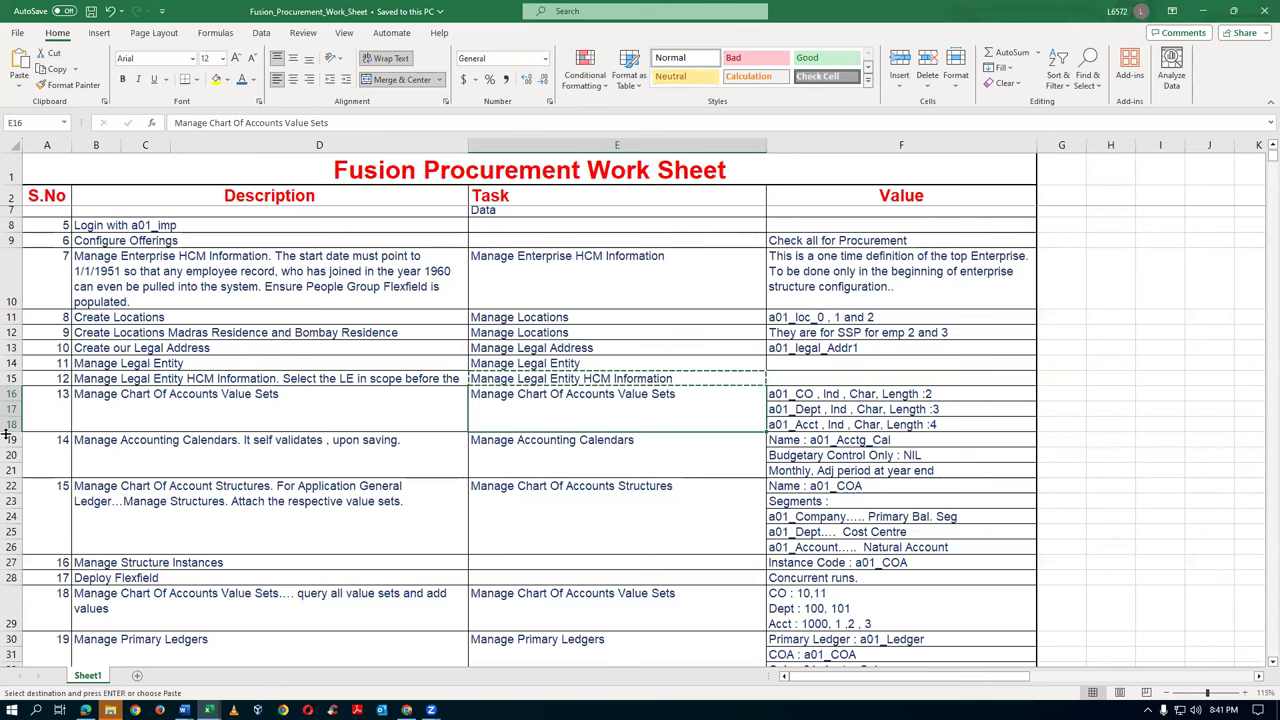
click(152, 416)
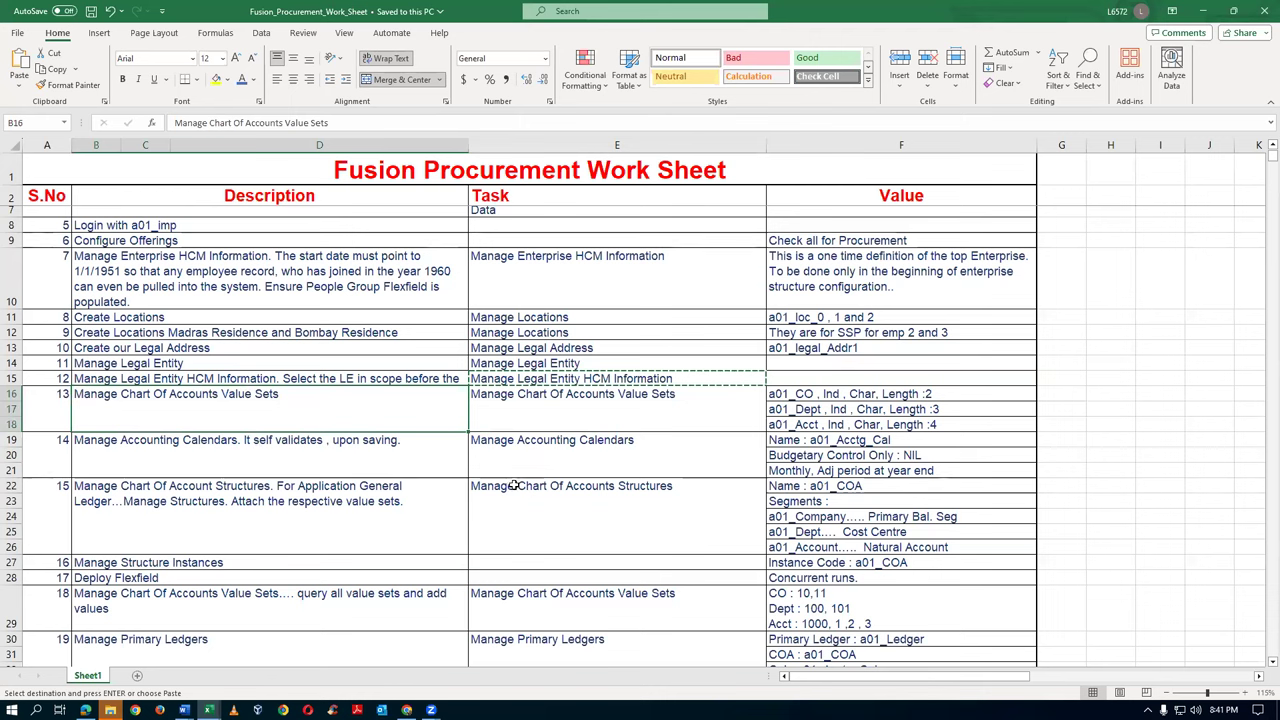
click(586, 411)
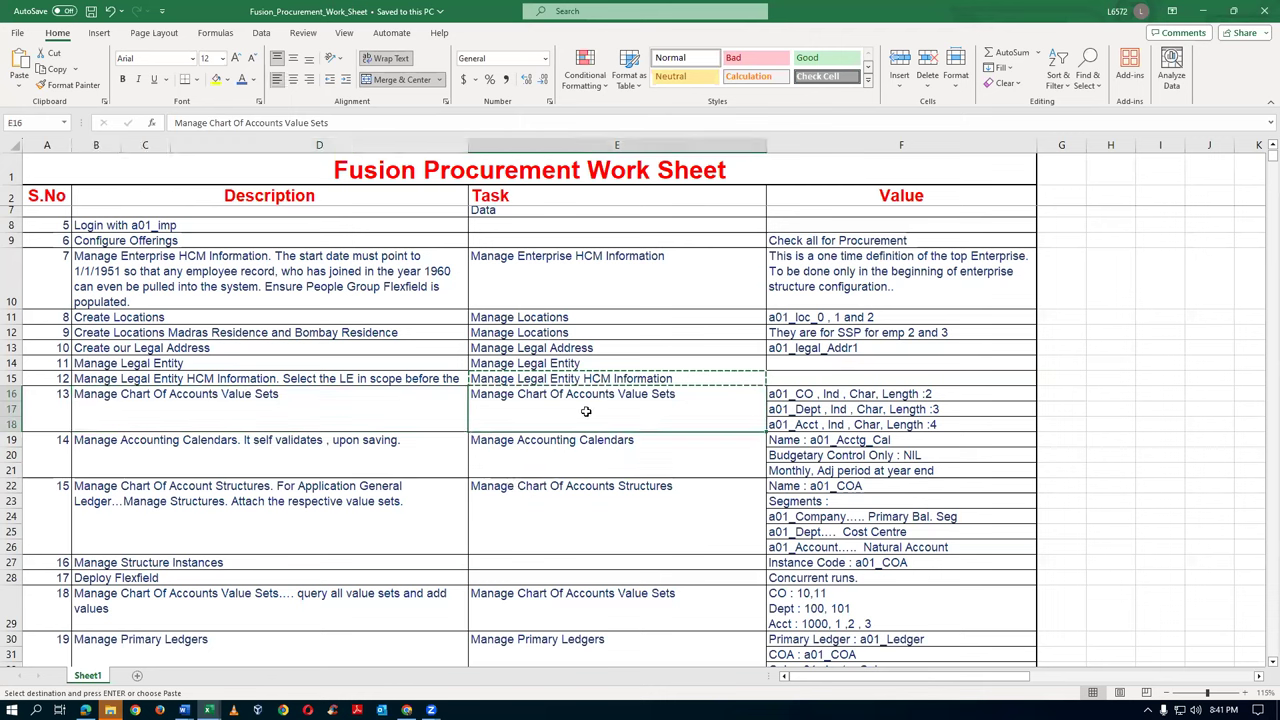
key(ctrl+c)
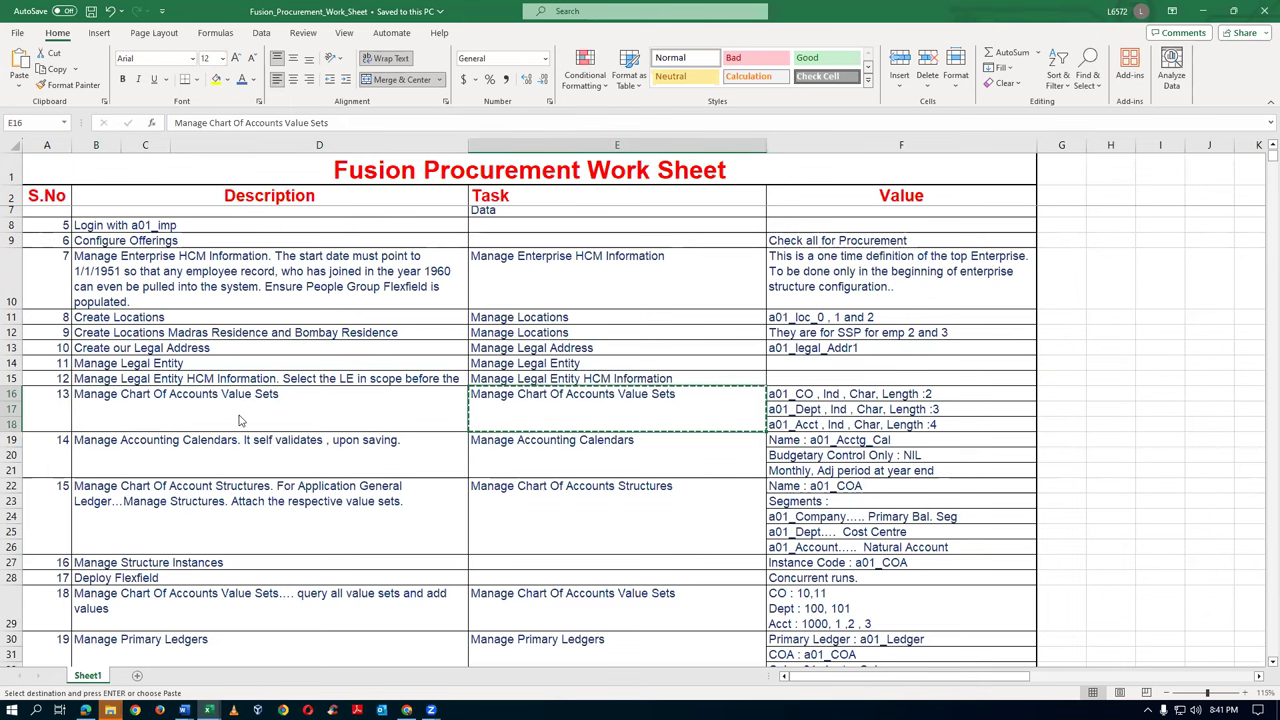
Step: Back in Oracle Setup and Maintenance, search for the task Manage Chart Of Accounts Value Sets and open it
key(alt+Tab)
drag(422, 201, 140, 211)
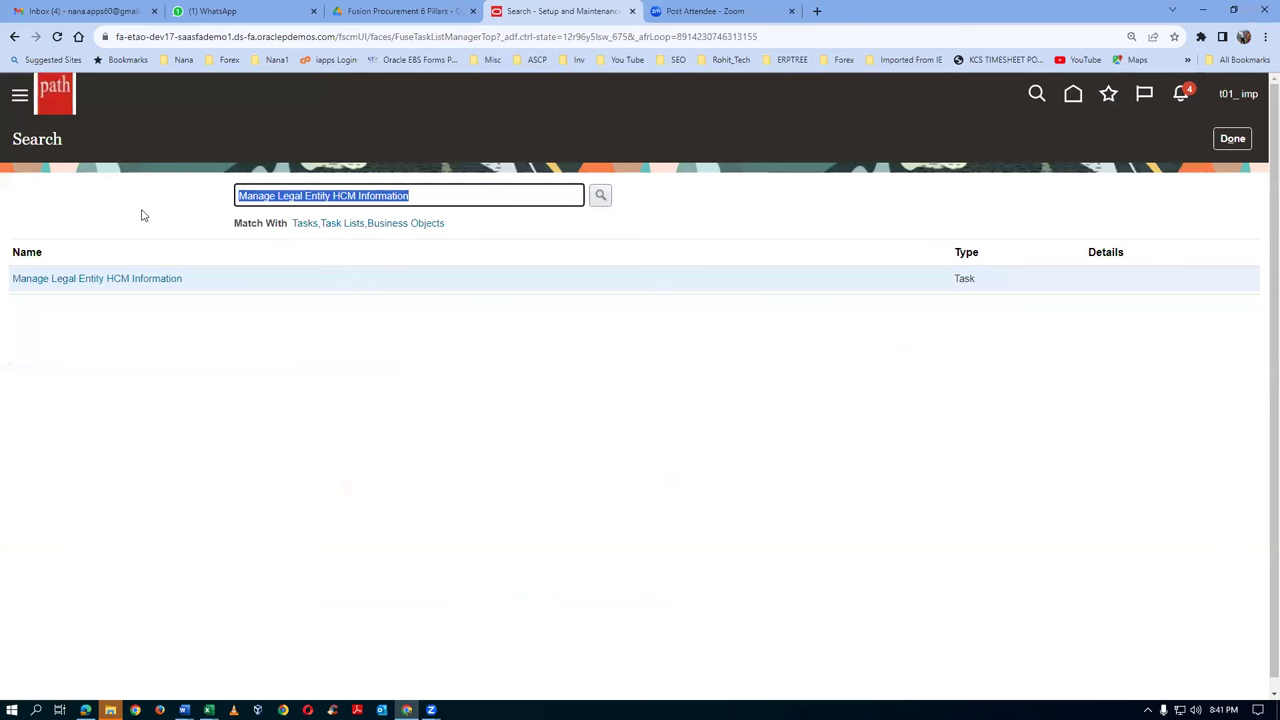
key(ctrl+v)
key(Return)
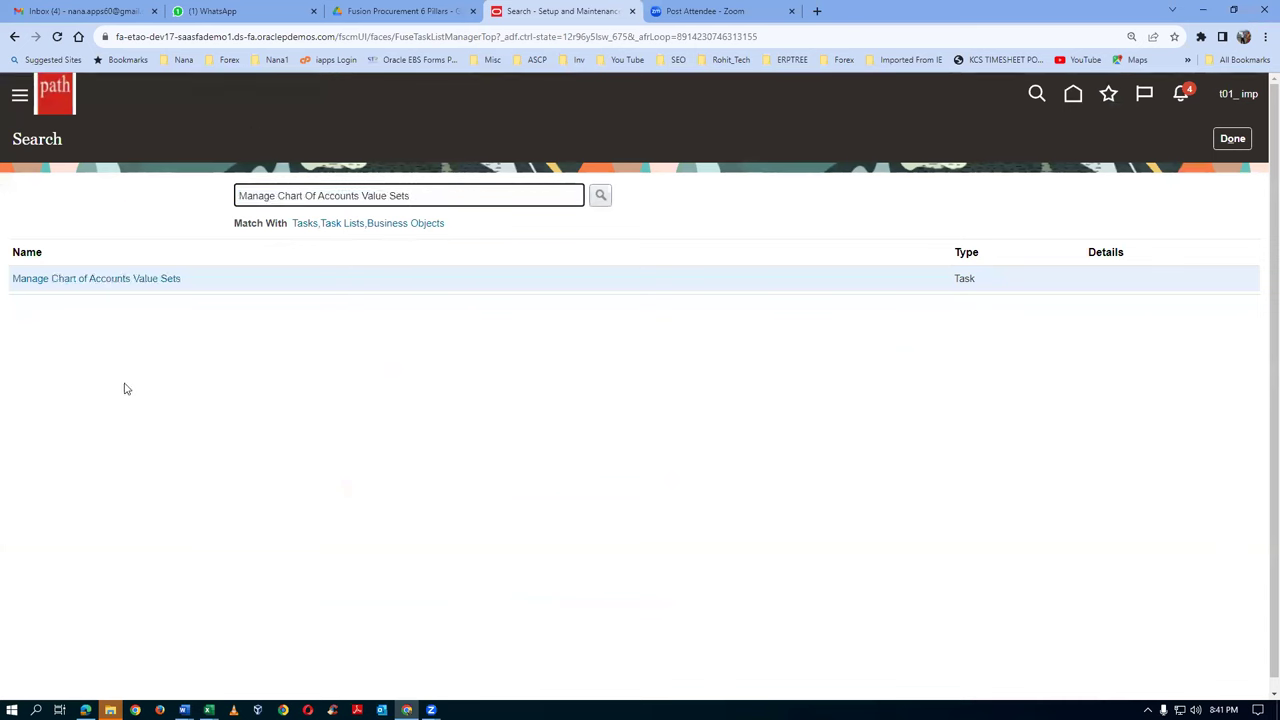
click(108, 280)
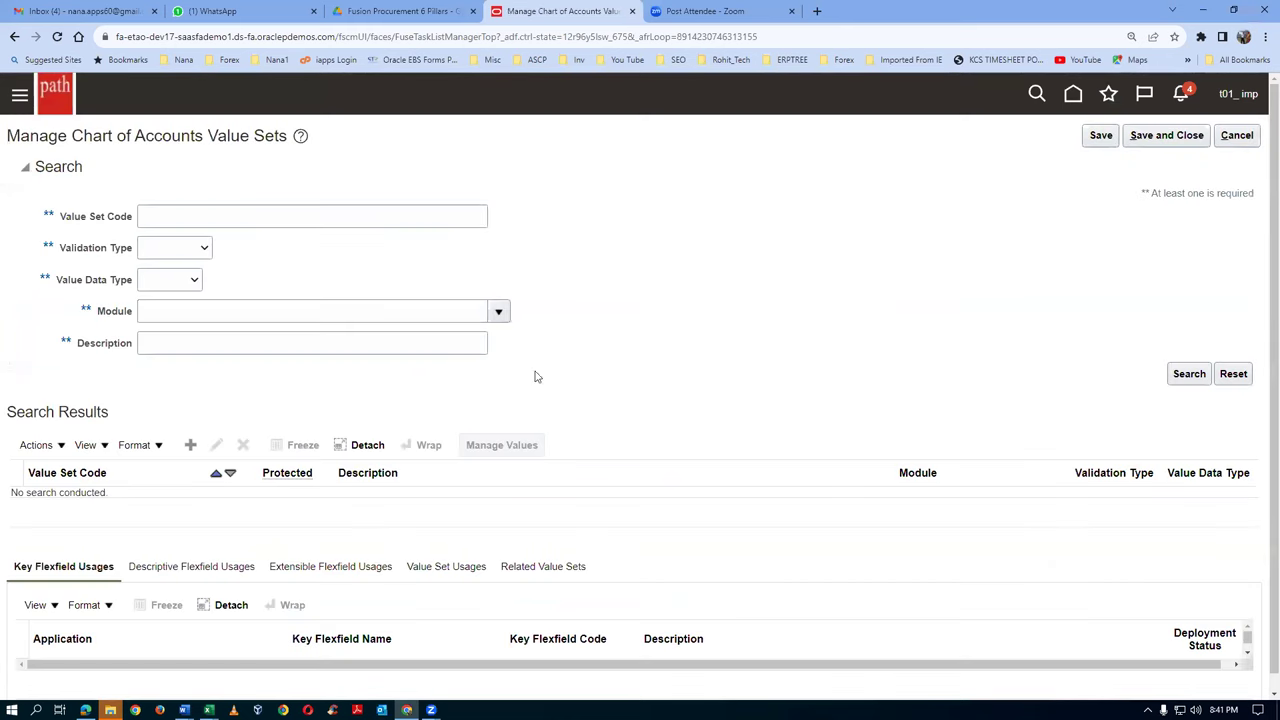
Step: Start a new value set with the code t01_Company_VS1
click(190, 445)
click(194, 173)
text(t01)
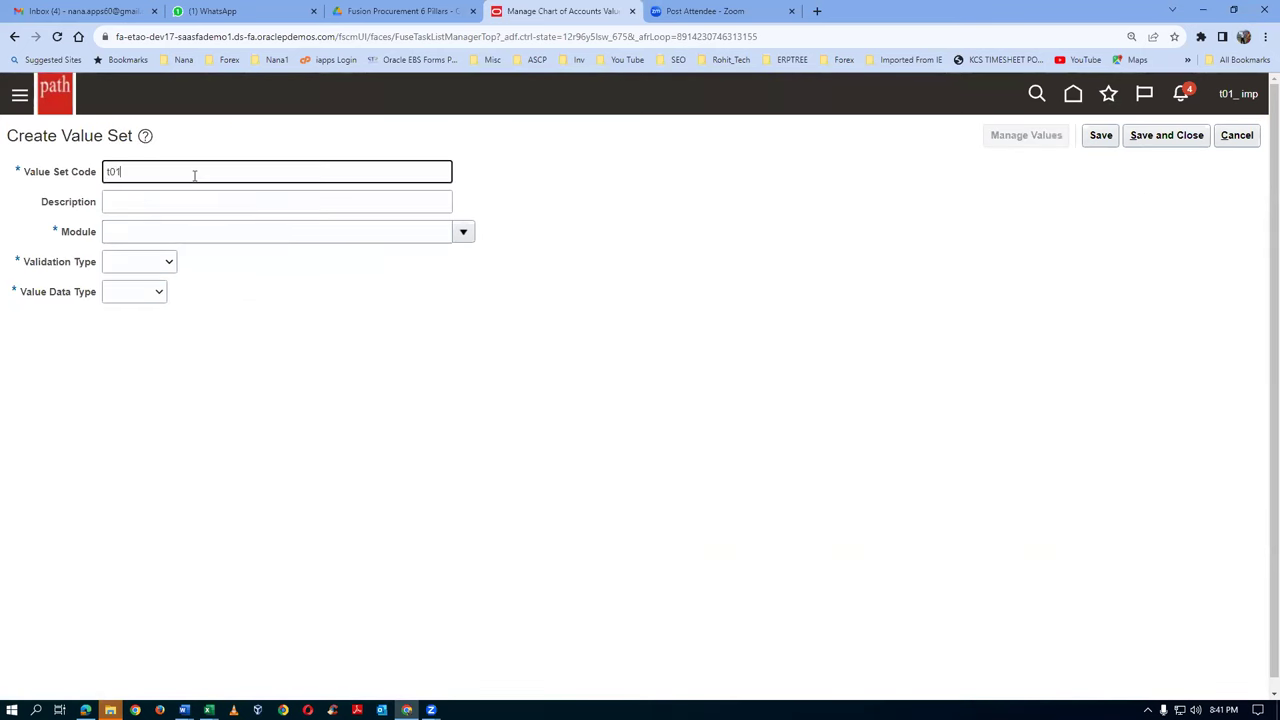
text(_Company_VS1)
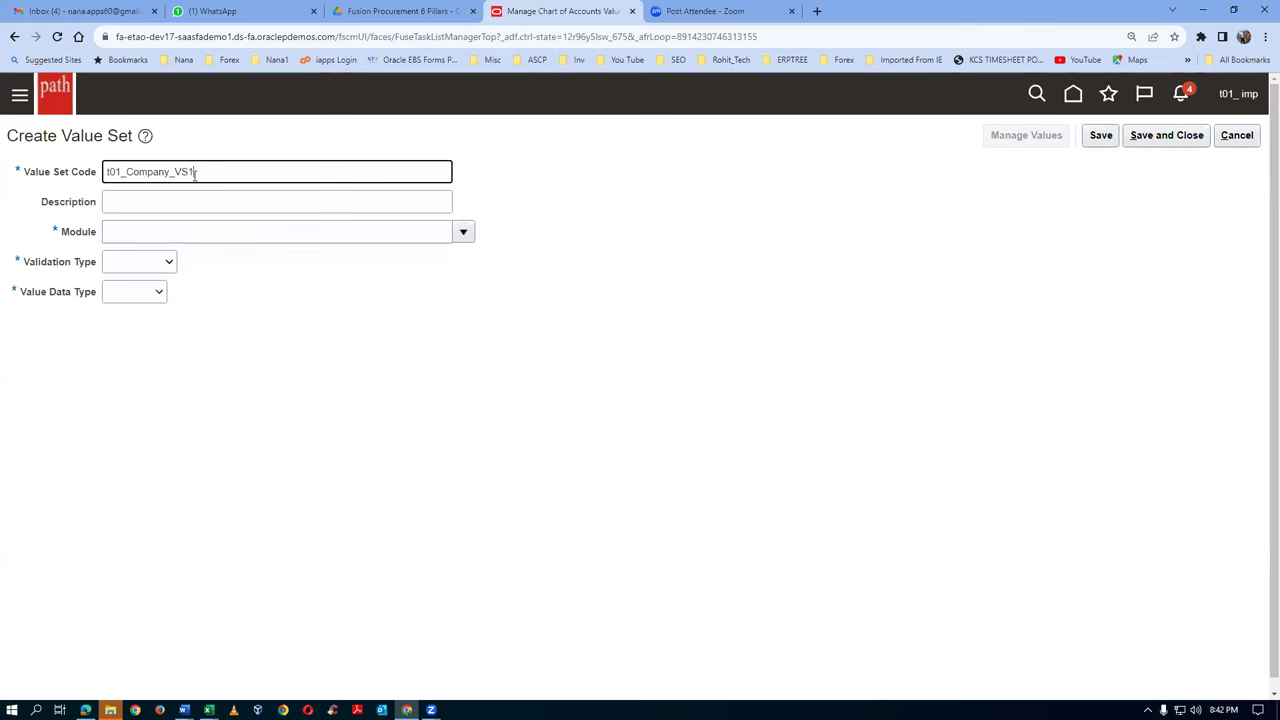
Step: Leave the form and open the 01_Global Enterprise Structure PDF from the Additional_Docs_Records_4 folder of Fusion Procurement 6 Pillars
key(alt+Tab)
key(alt+Tab)
key(alt+Tab)
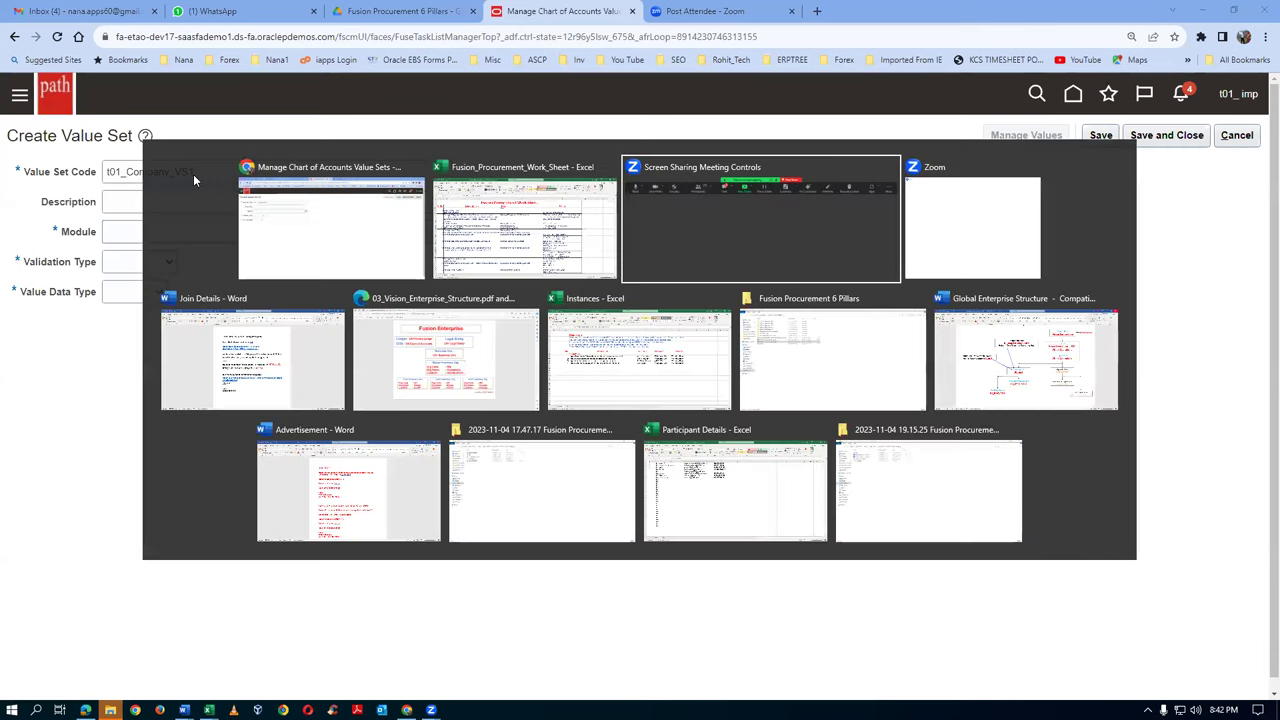
key(alt+Tab)
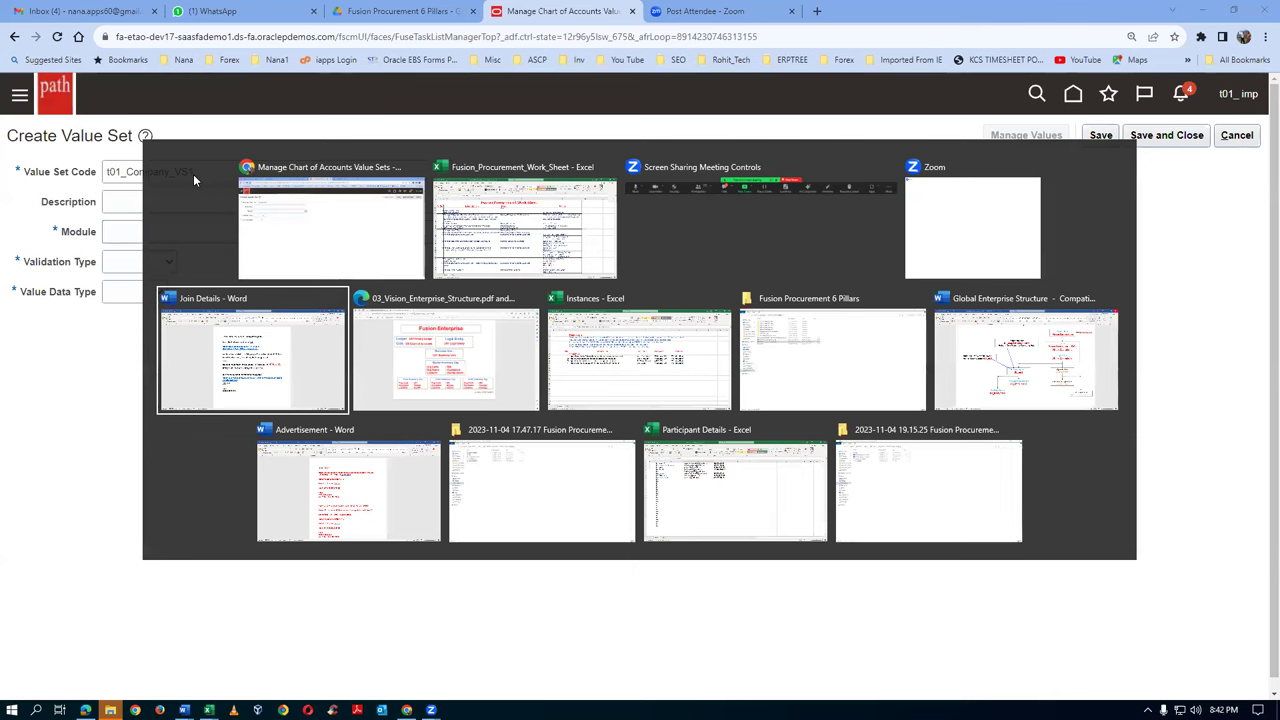
key(alt+Tab)
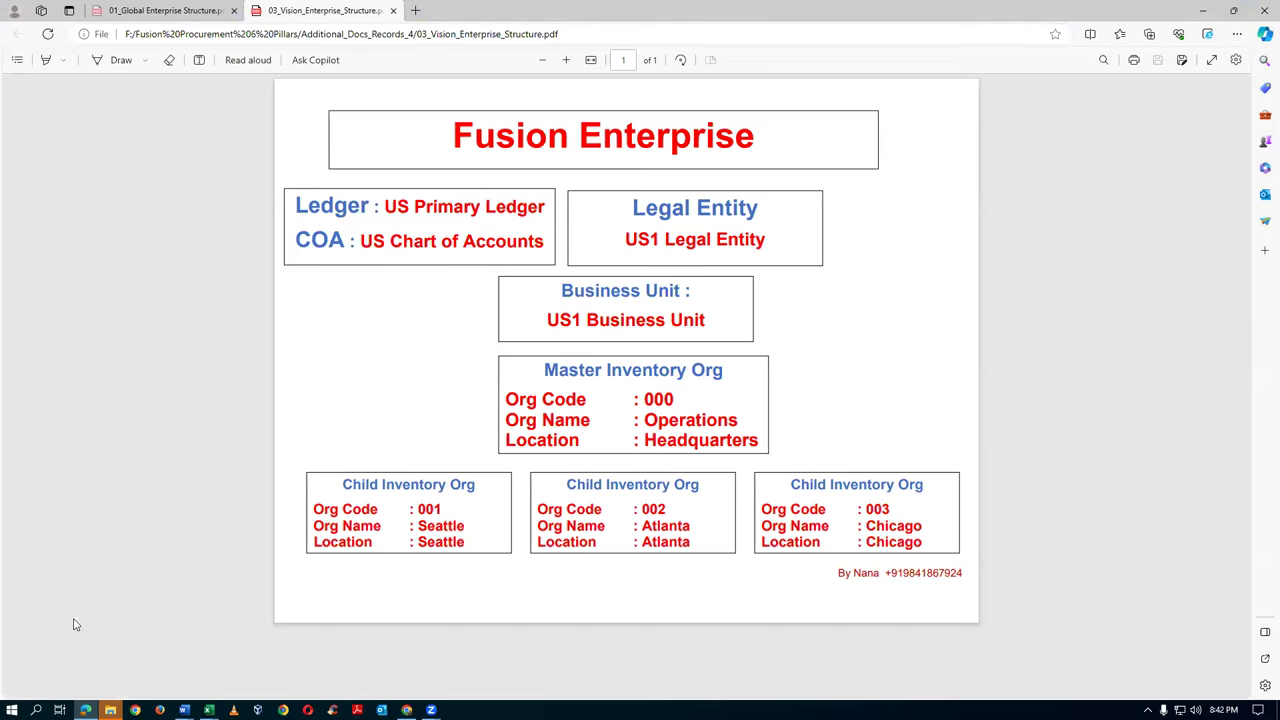
mouse_move(110, 710)
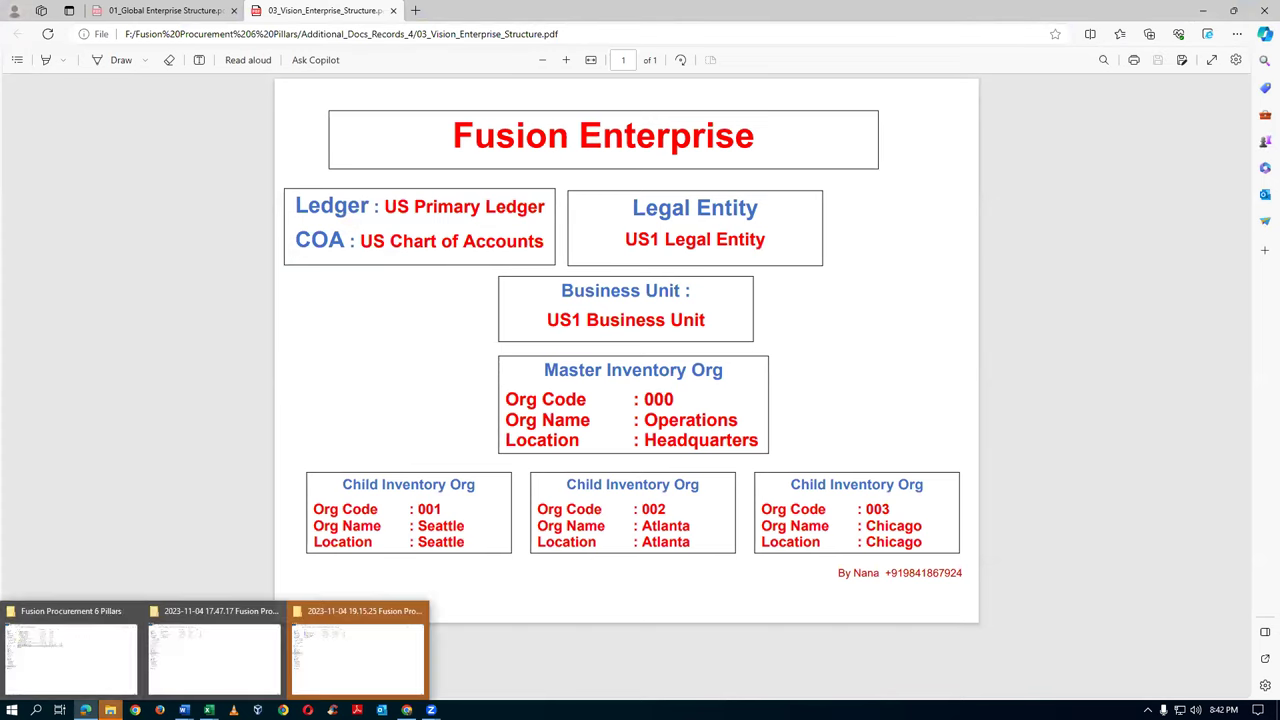
click(86, 656)
double_click(228, 131)
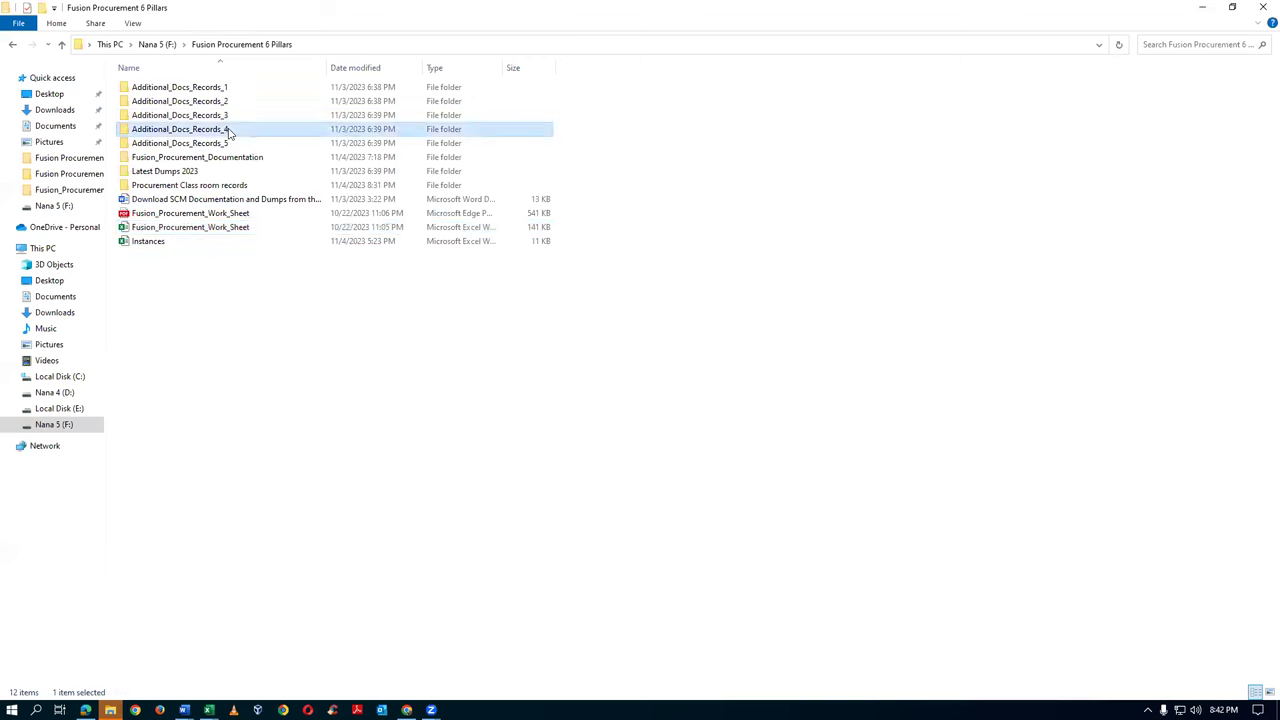
click(211, 117)
double_click(211, 117)
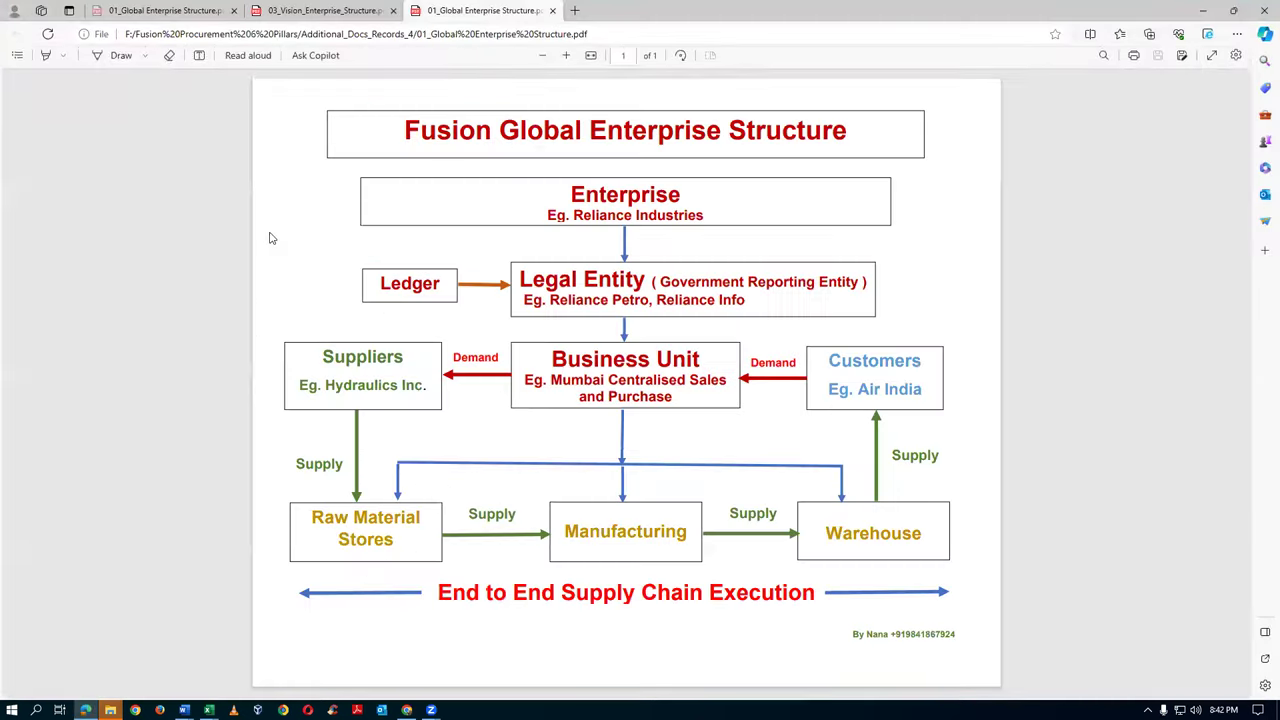
Step: Examine the legal entity examples in the enterprise structure diagram, and return to the value set form in Oracle
drag(563, 300, 746, 302)
click(668, 300)
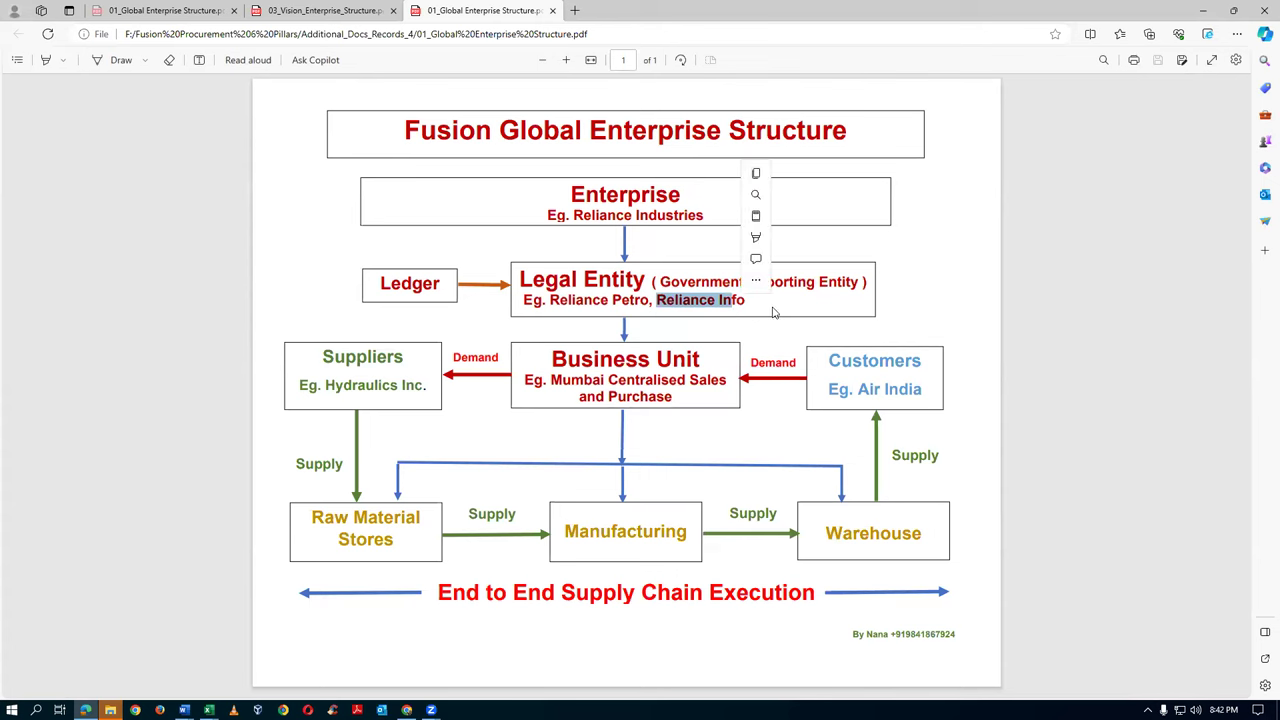
click(771, 311)
key(alt+Tab)
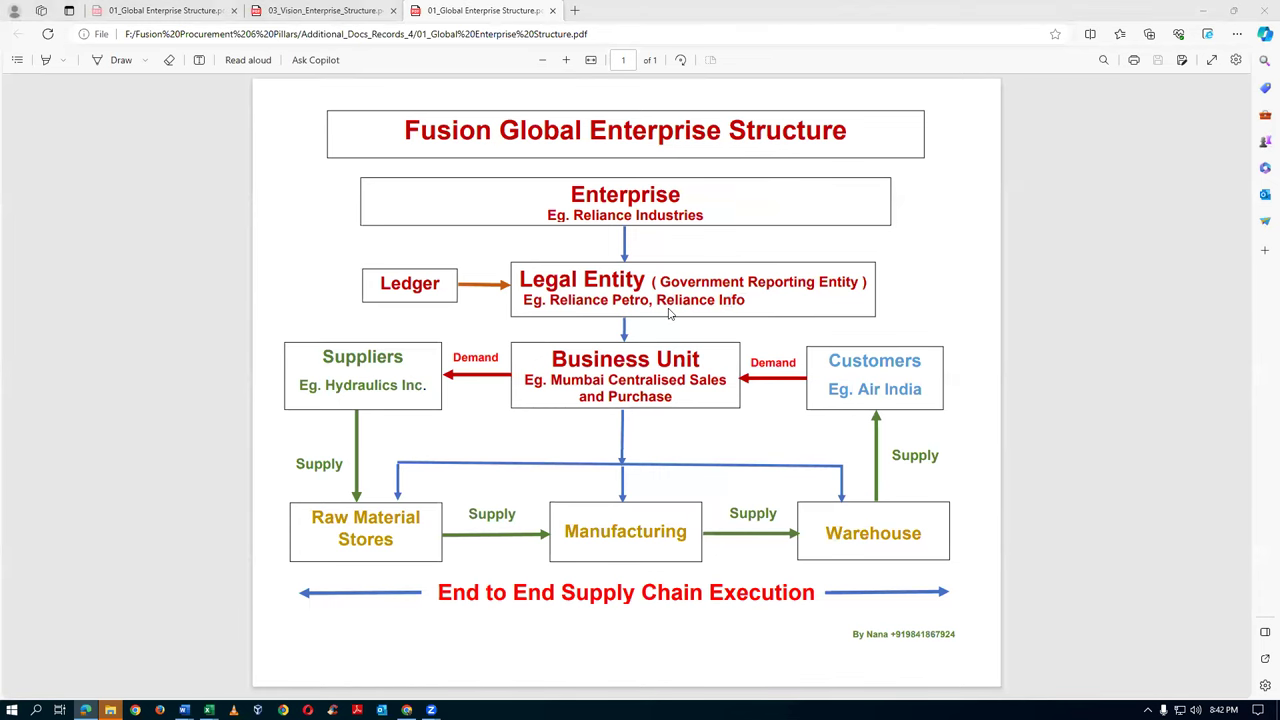
key(alt+Tab)
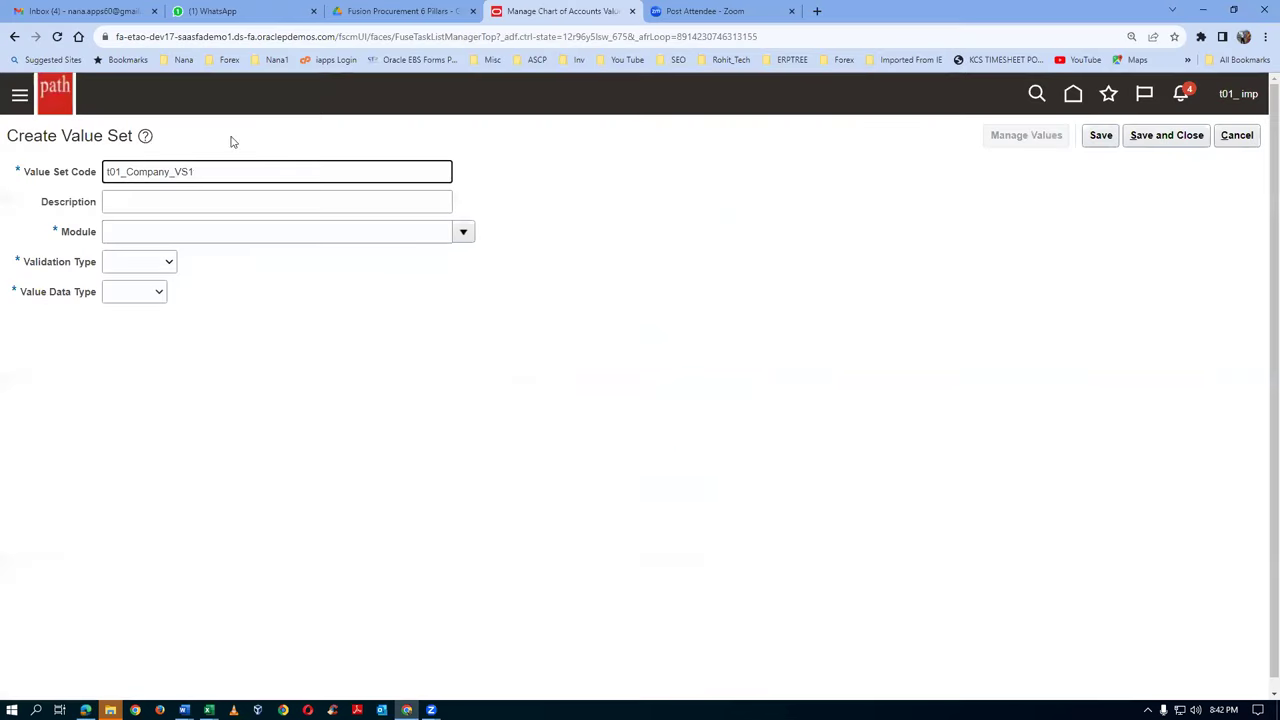
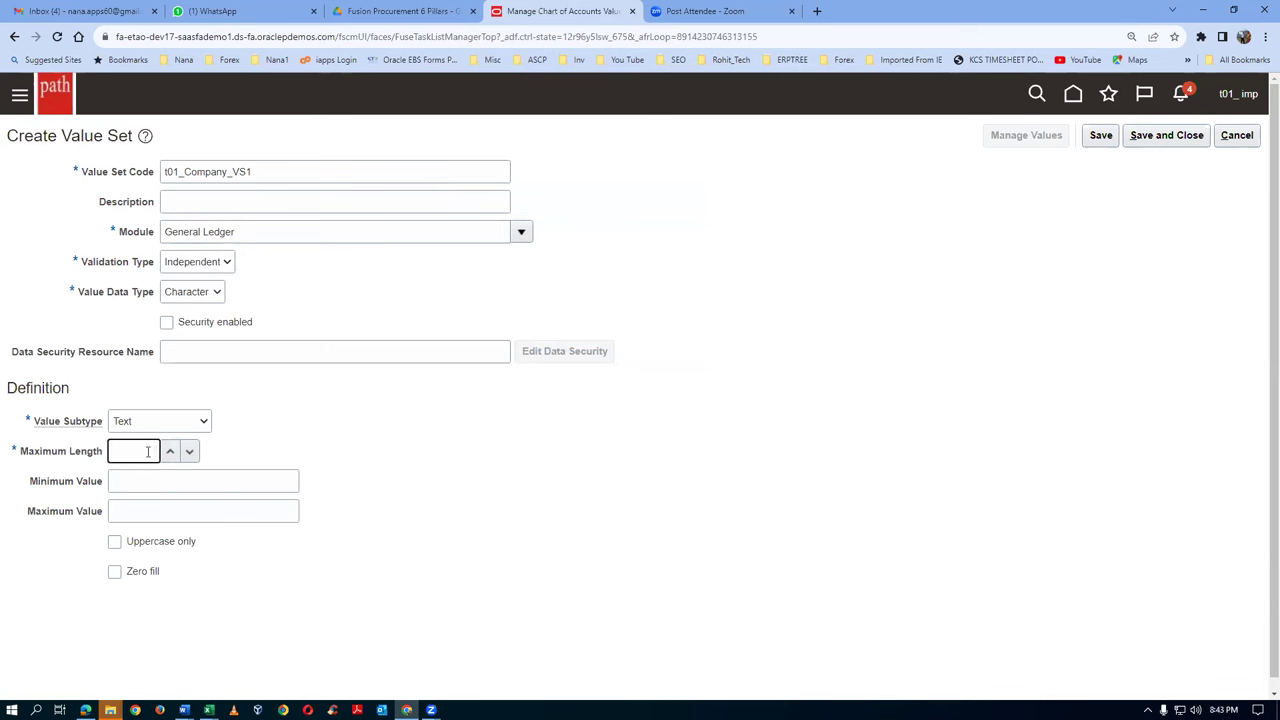
Step: Save and close the t01_Company_VS1 value set with a maximum length of 4, and search the value sets for the code t01
text(4)
click(1186, 137)
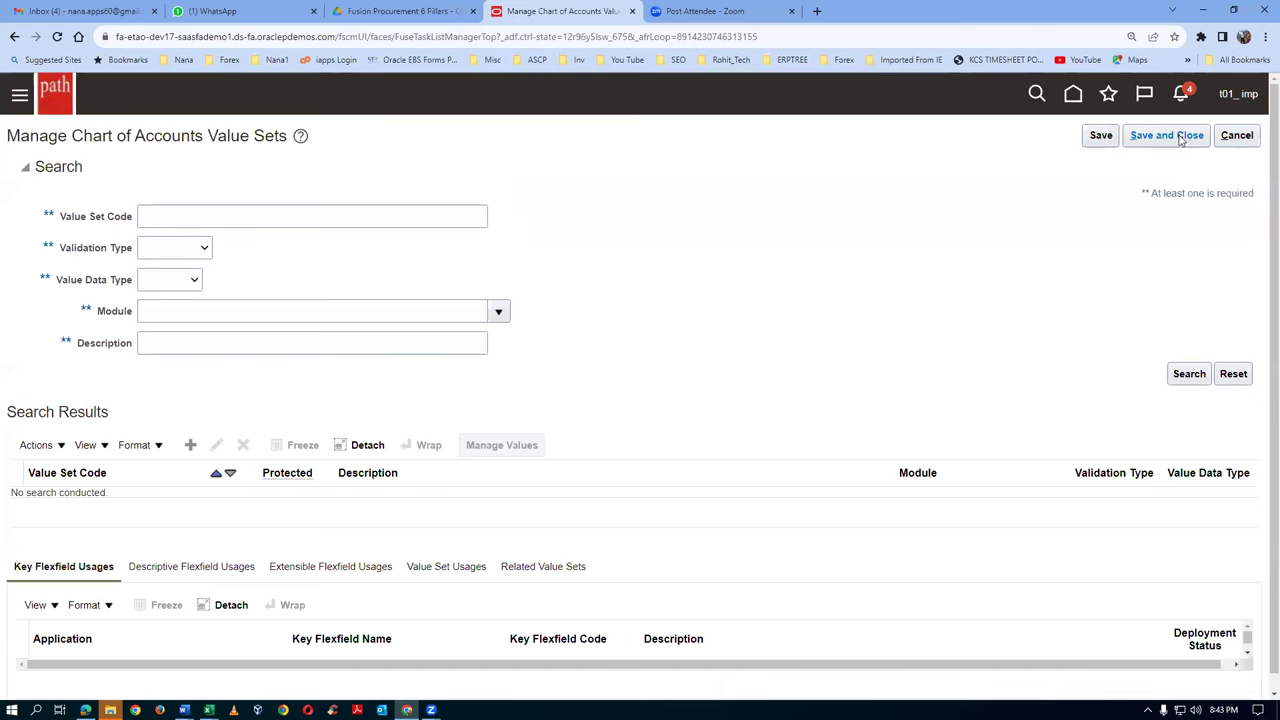
click(261, 217)
text(t01)
click(1189, 373)
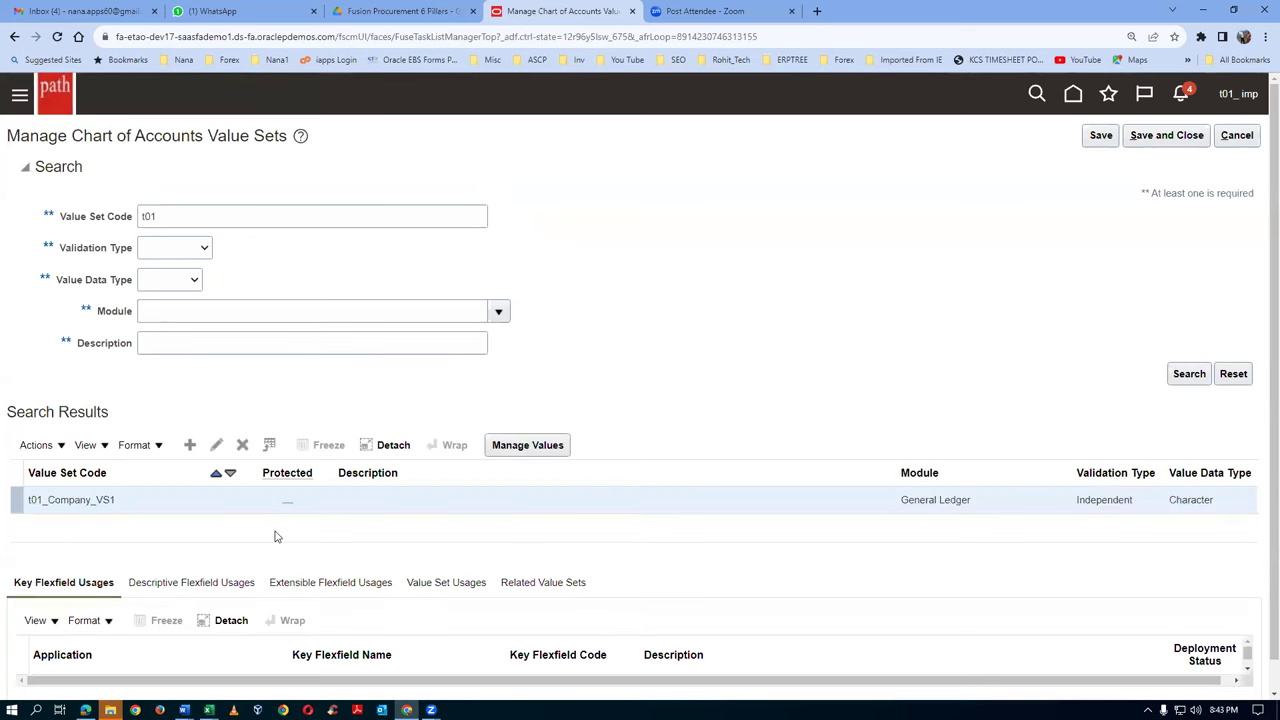
Step: Start a new value set with t01_department_VS2 as both its code and its description
click(190, 446)
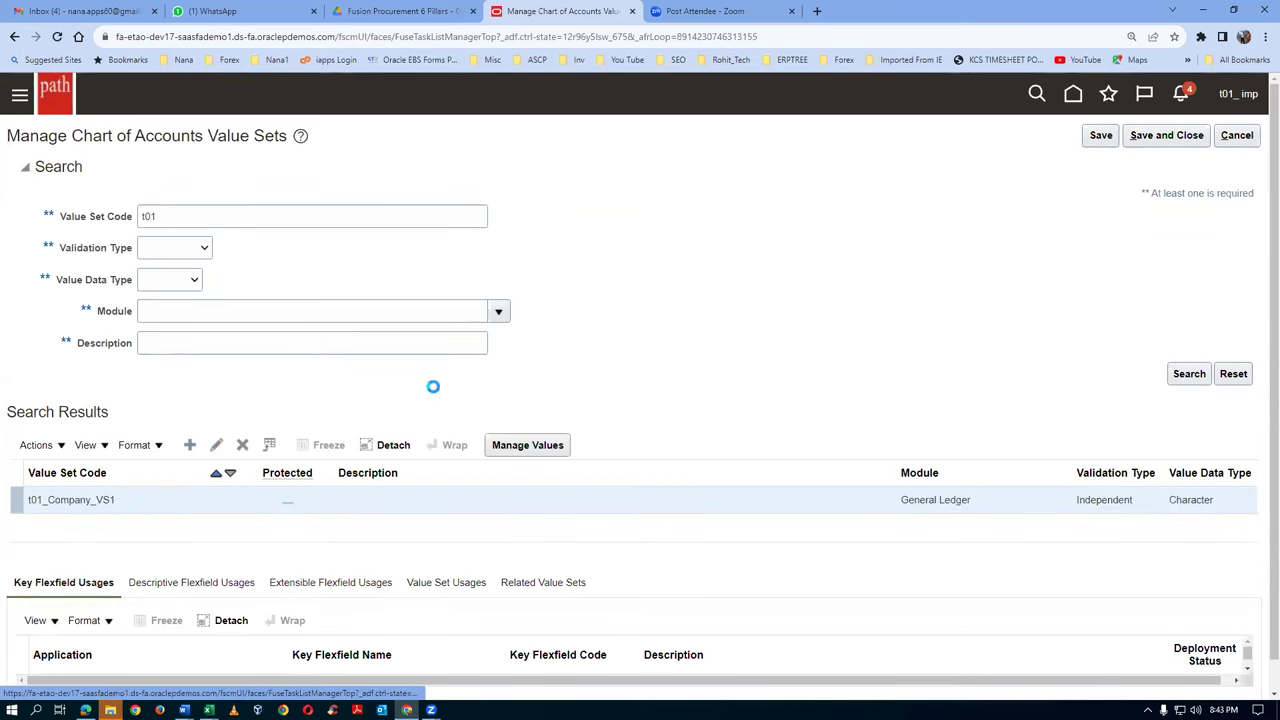
click(157, 175)
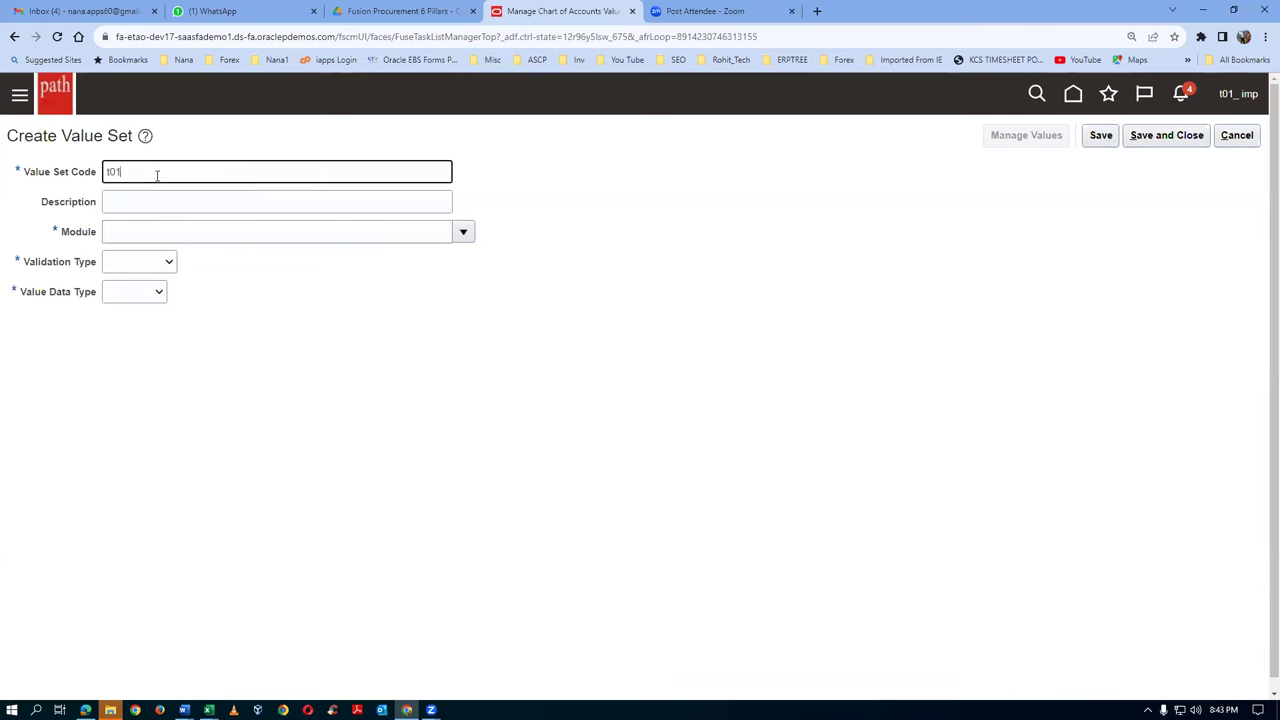
text(t01_department_VS2)
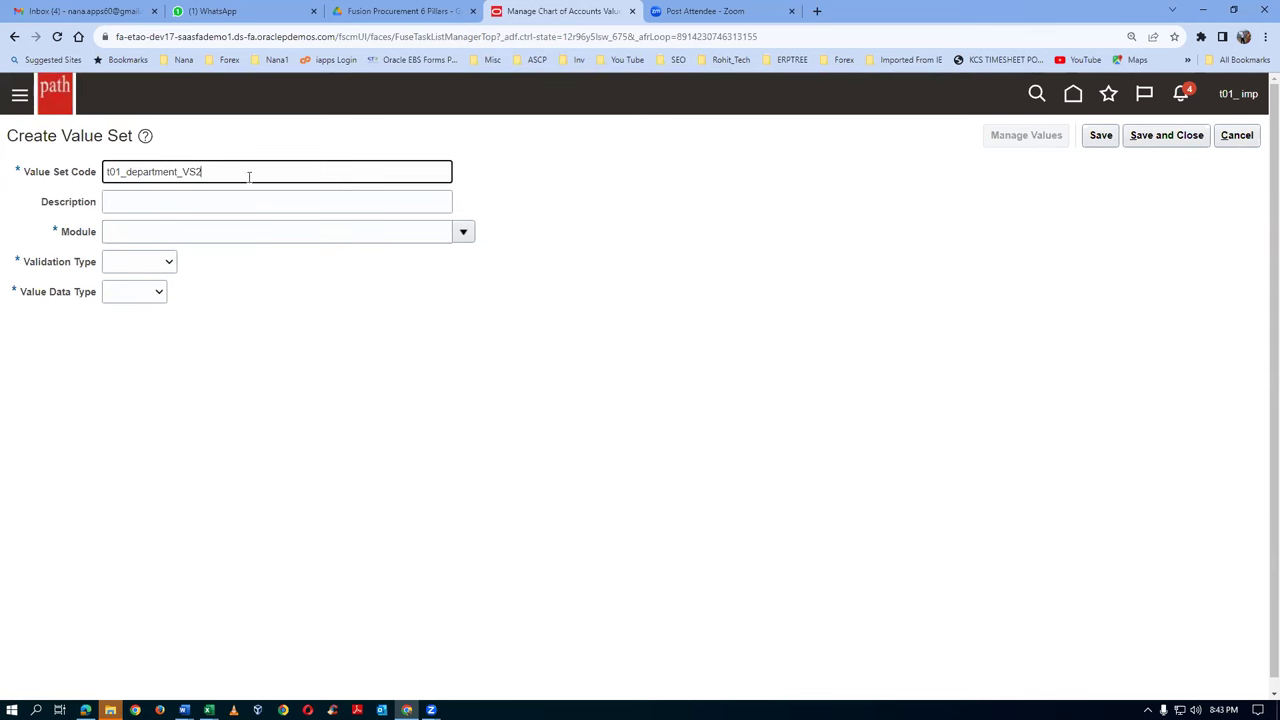
key(ctrl+a)
key(ctrl+c)
click(117, 204)
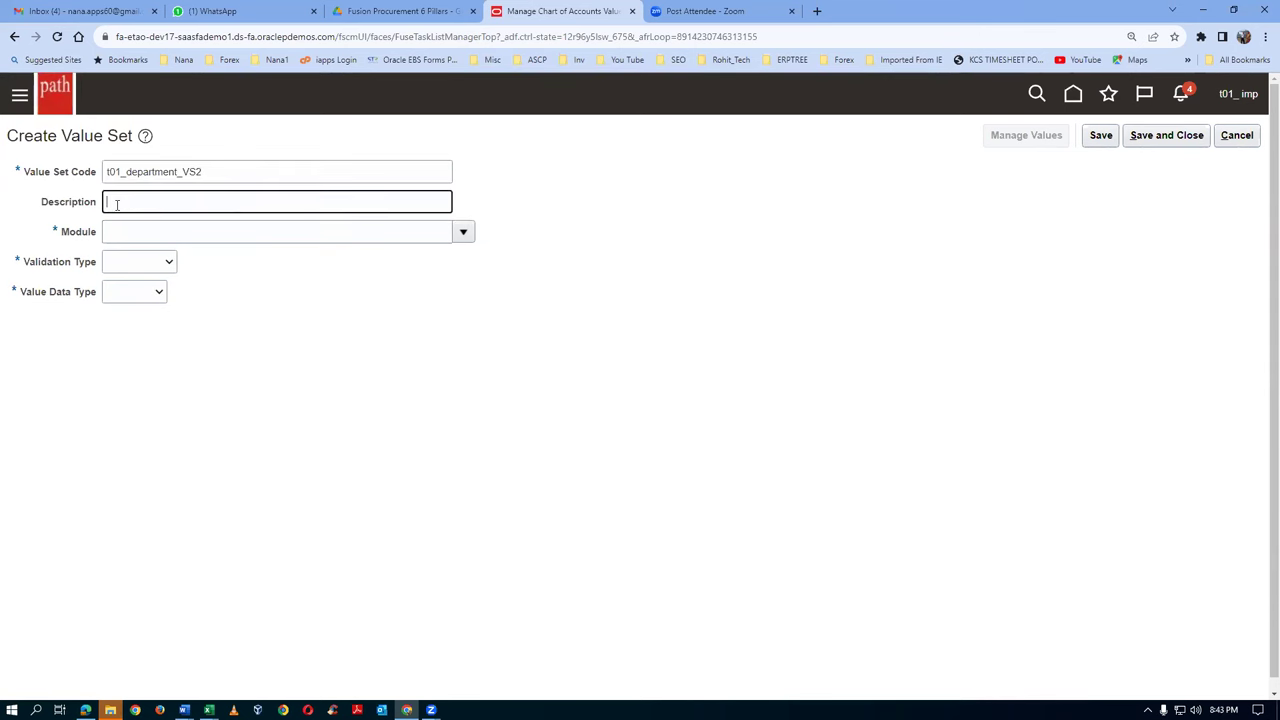
key(ctrl+v)
Step: Assign the department value set to the General Ledger module with Independent validation and the Character data type
click(463, 232)
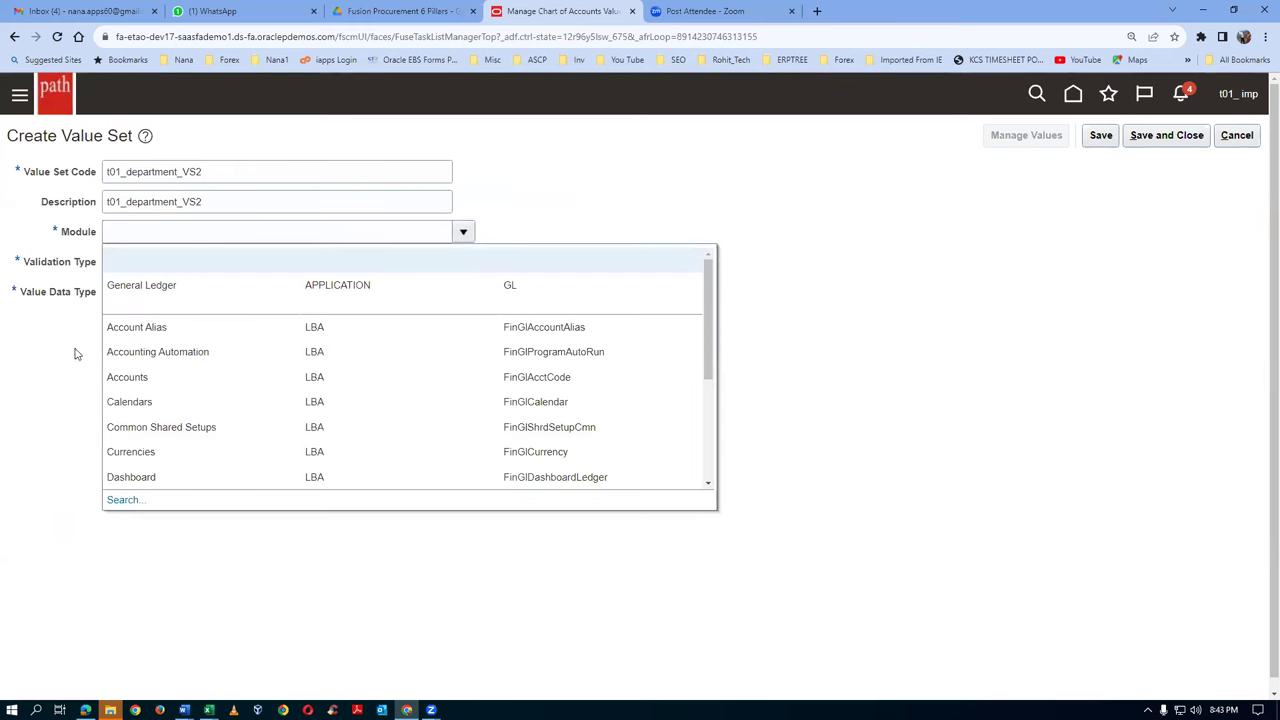
click(142, 290)
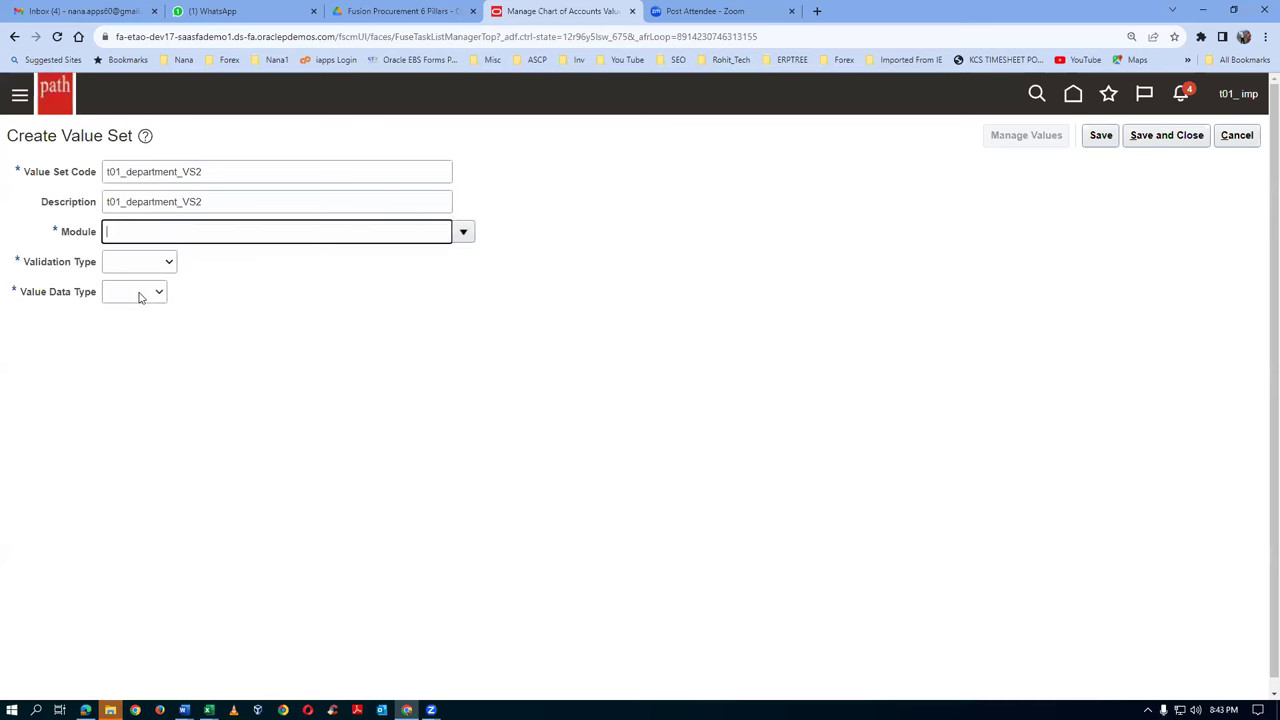
click(130, 264)
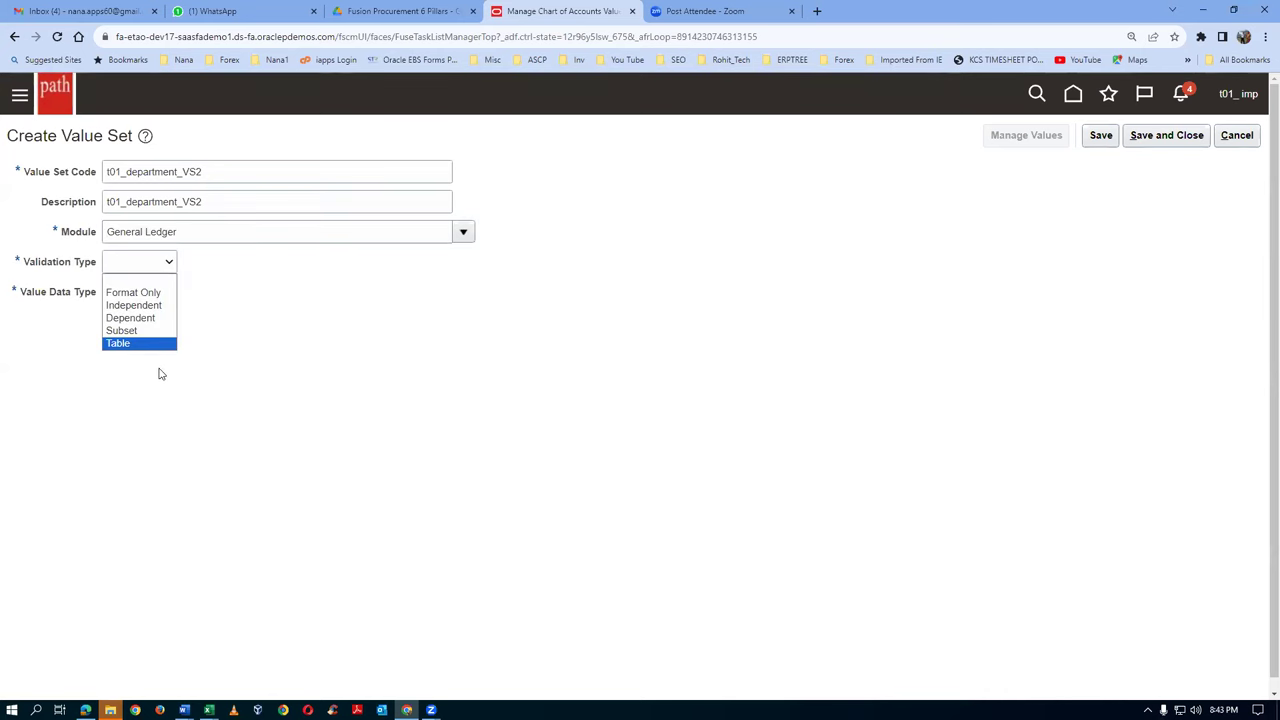
click(148, 305)
click(178, 298)
click(180, 325)
Step: Give the department value set the Text subtype and a maximum length of 3, save and close it, and rerun the t01 search
click(130, 422)
click(120, 450)
click(119, 452)
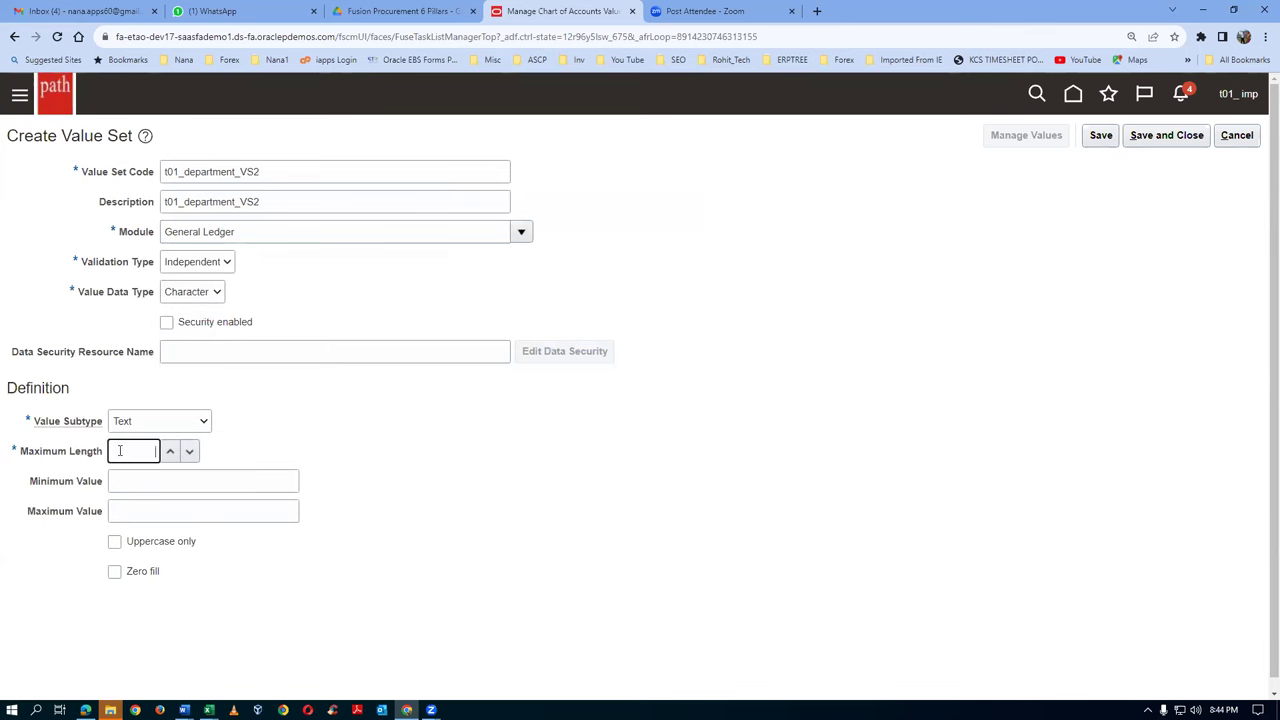
text(3)
click(1180, 136)
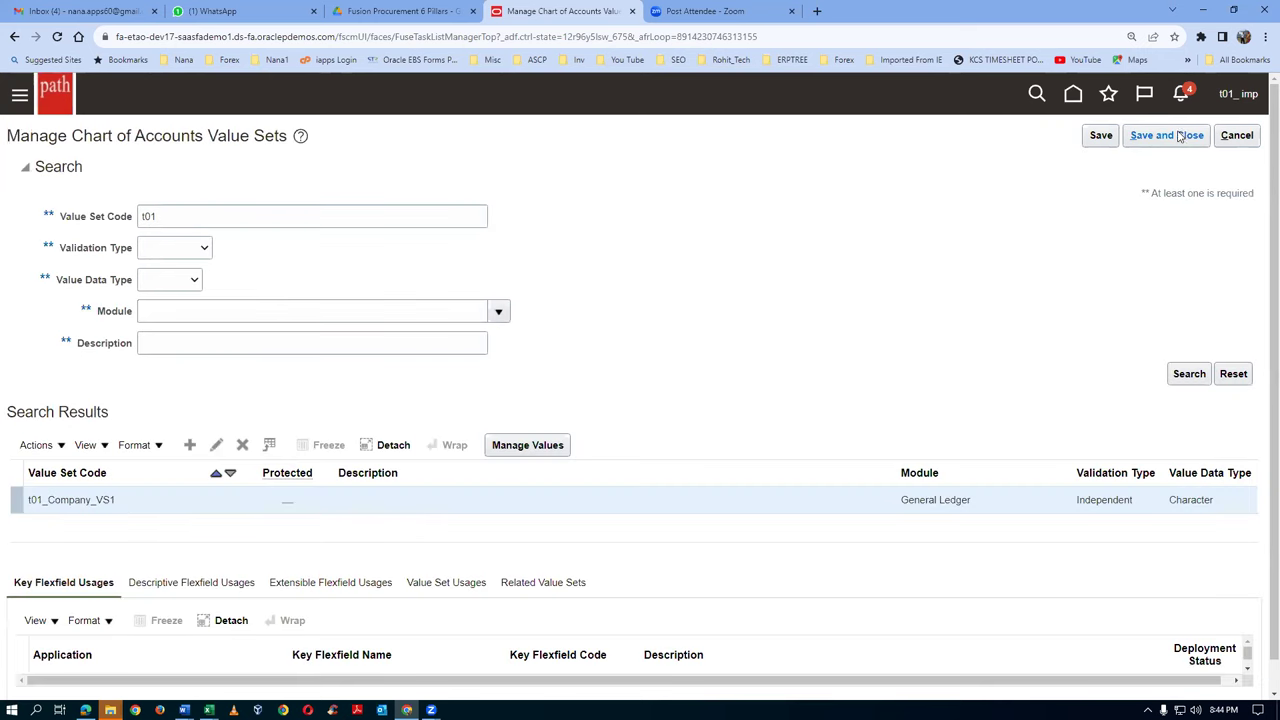
click(1201, 372)
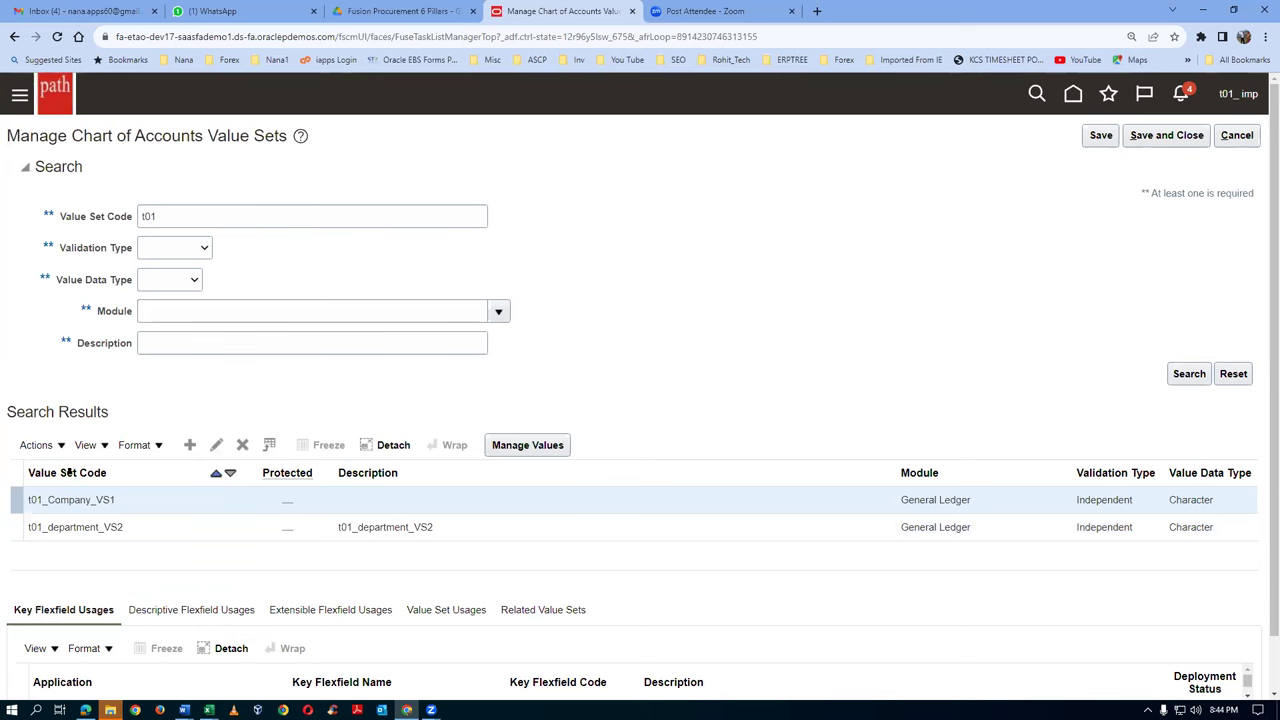
Step: Start another value set with t01_account_VS3 as both its code and its description
click(190, 445)
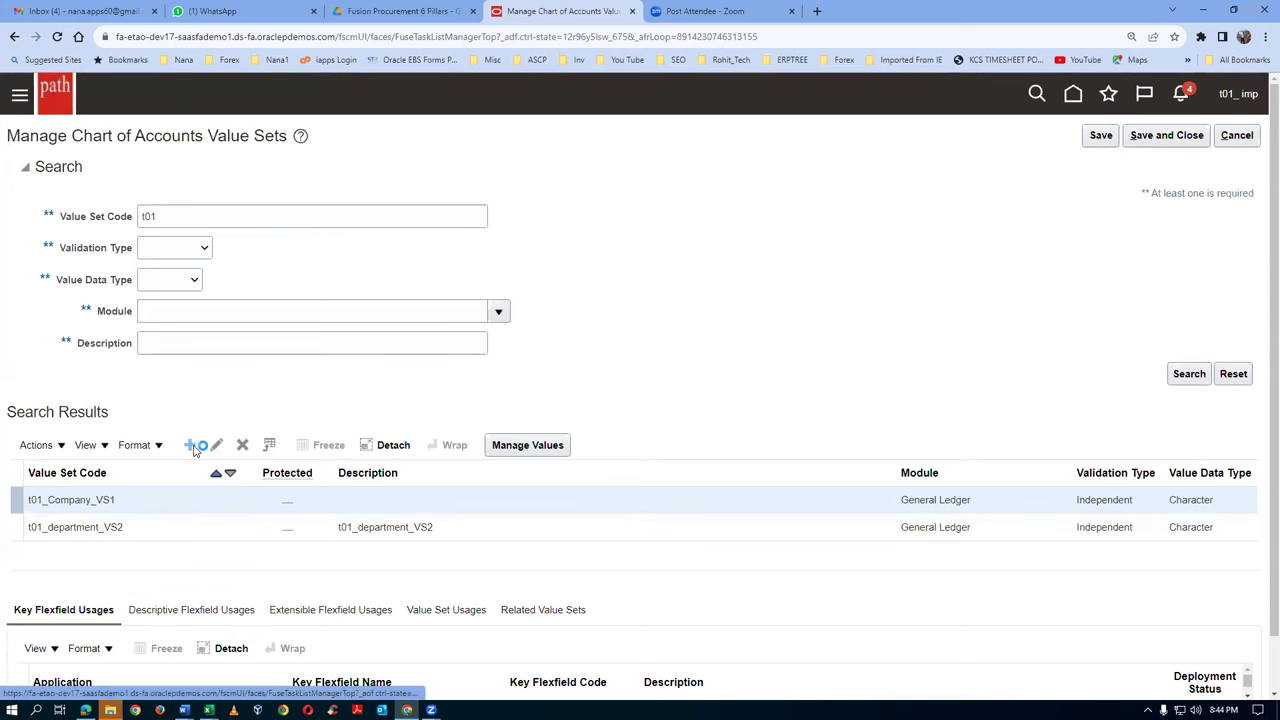
click(220, 175)
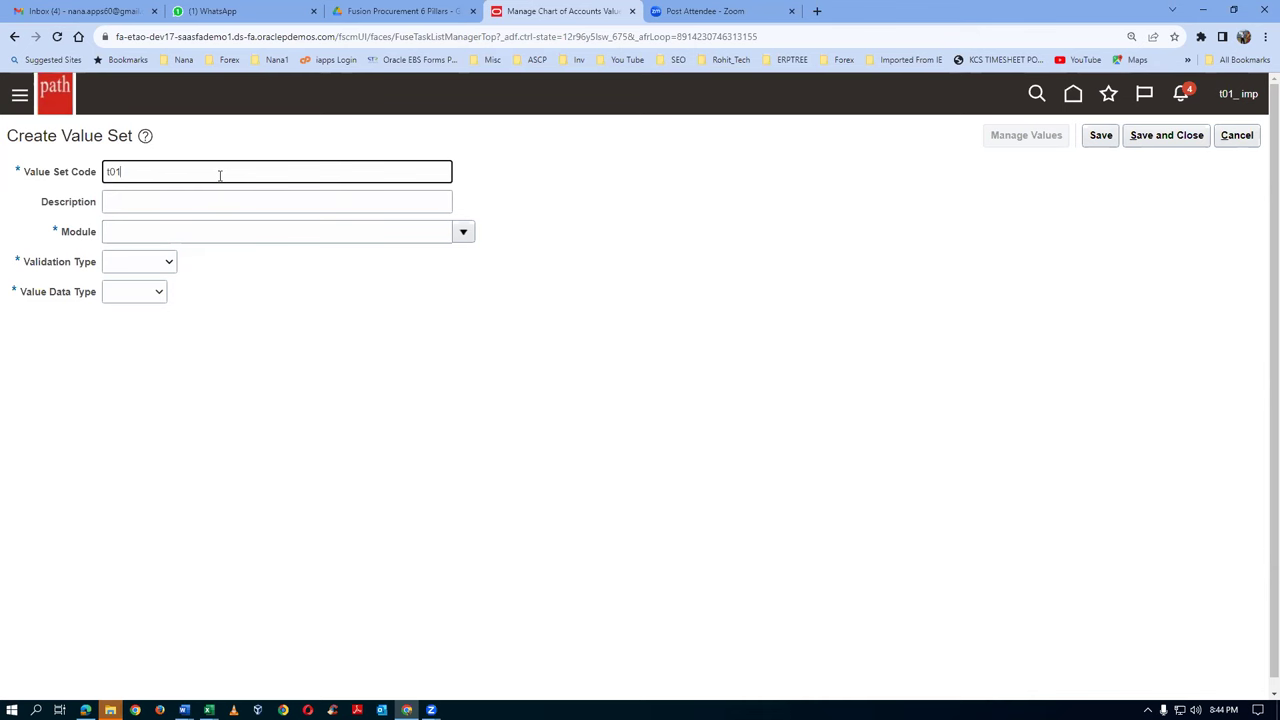
text(ccount_VS3)
drag(220, 178, 12, 204)
key(ctrl+c)
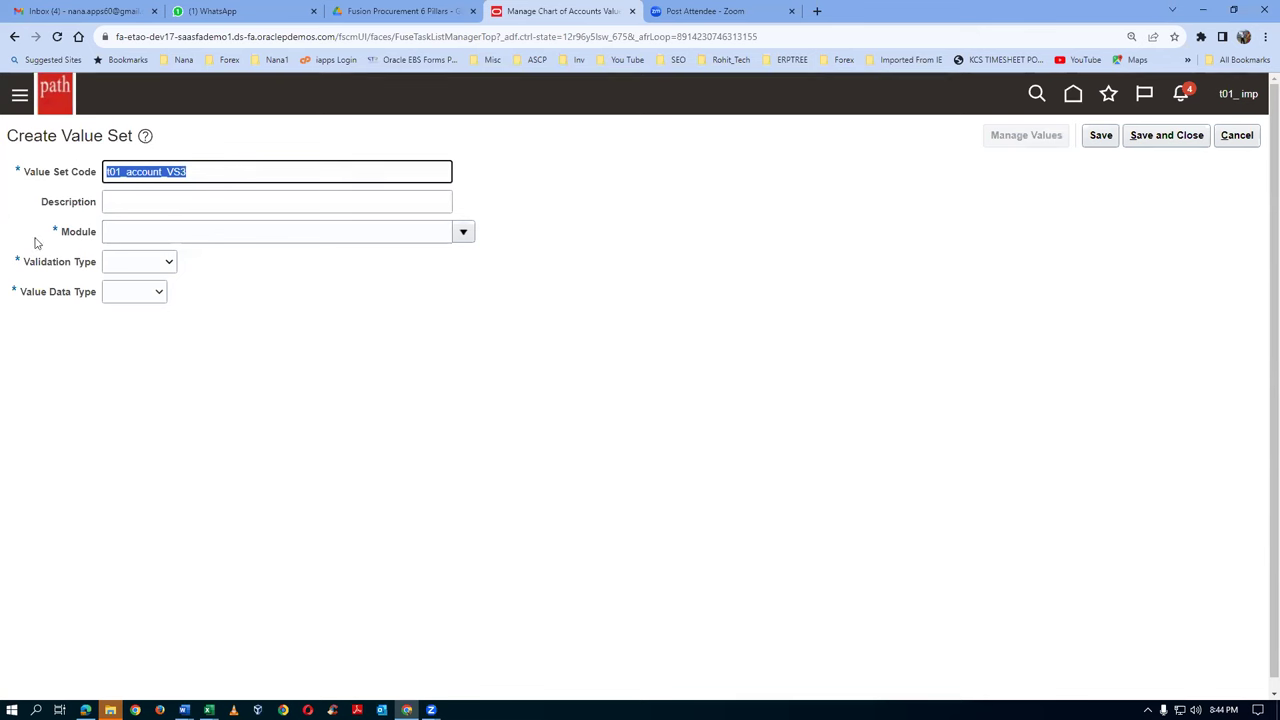
click(112, 200)
key(ctrl+v)
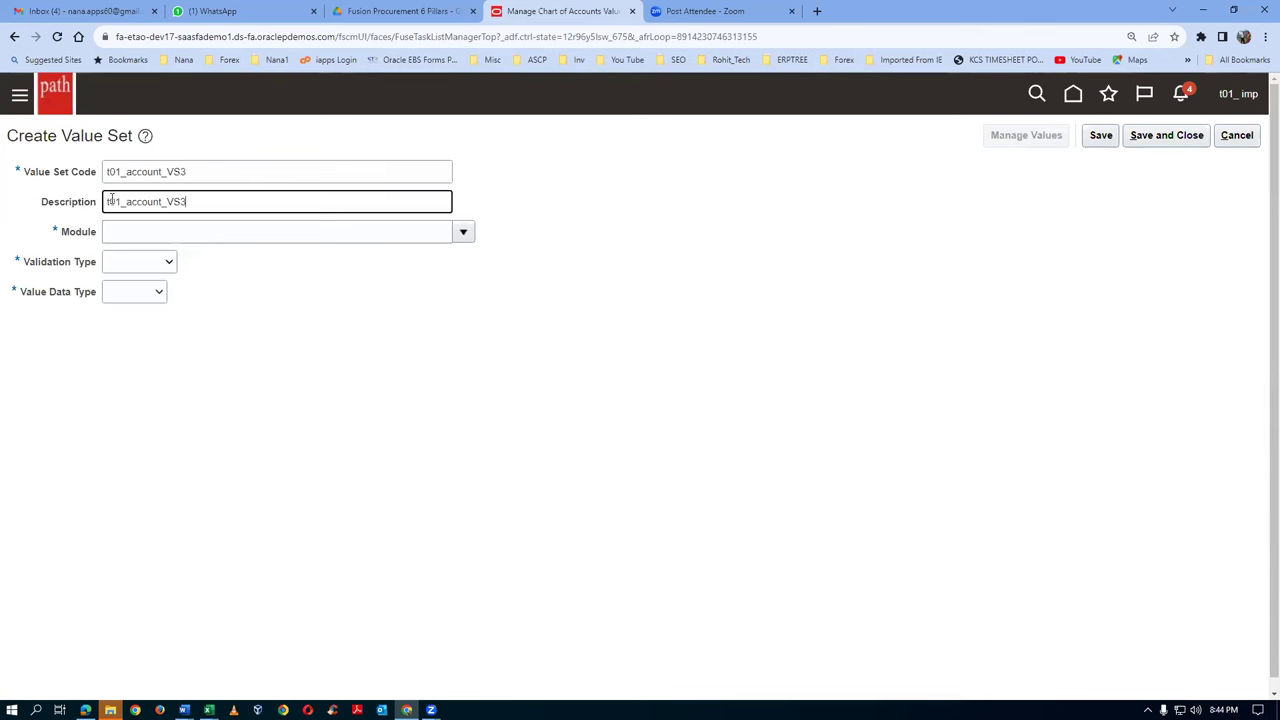
Step: Assign the account value set to the General Ledger module with Independent validation and the Character data type
click(463, 232)
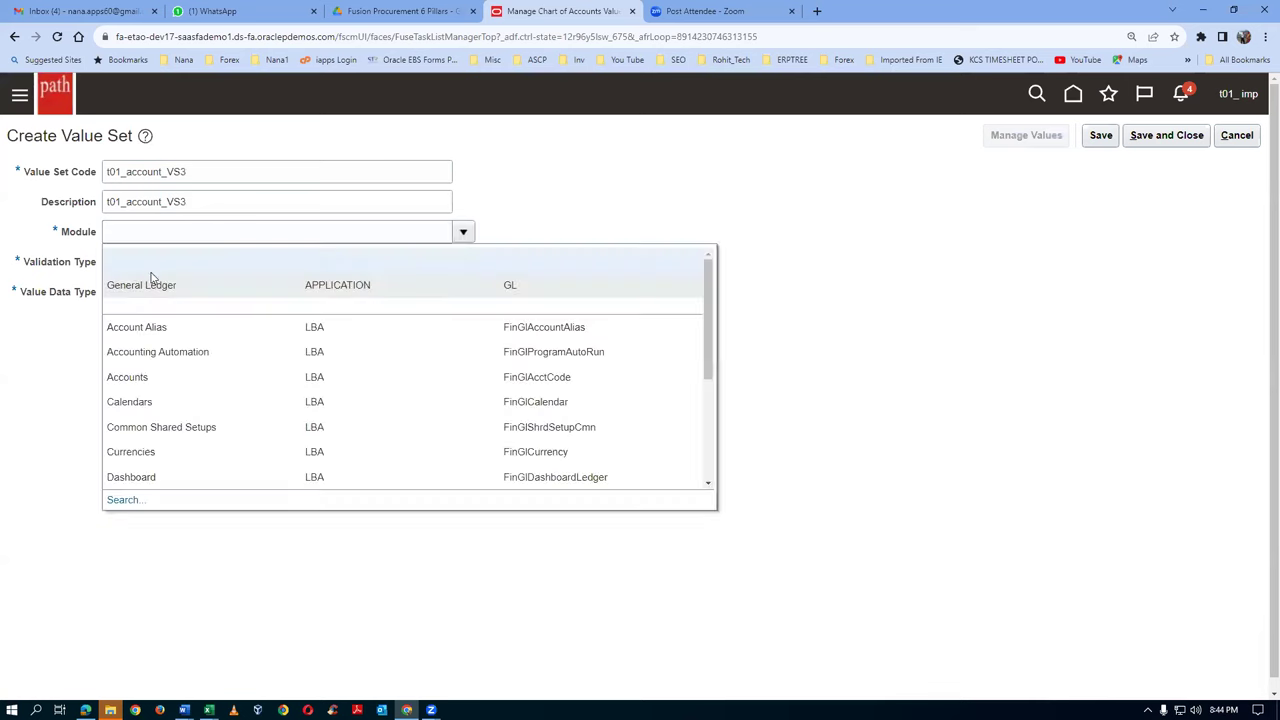
click(152, 285)
click(152, 265)
click(137, 305)
click(183, 291)
click(187, 321)
Step: Give the account value set the Text subtype and a maximum length of 4, save and close it, and rerun the t01 search
click(124, 424)
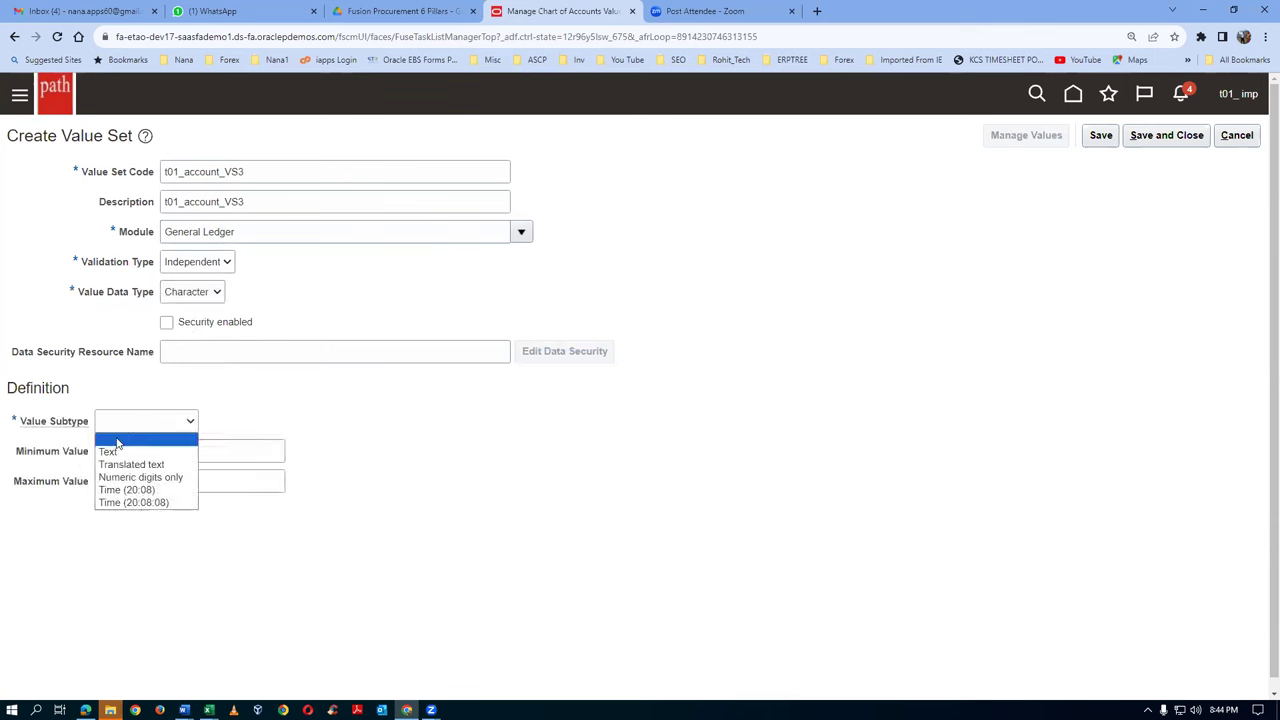
click(112, 453)
click(126, 450)
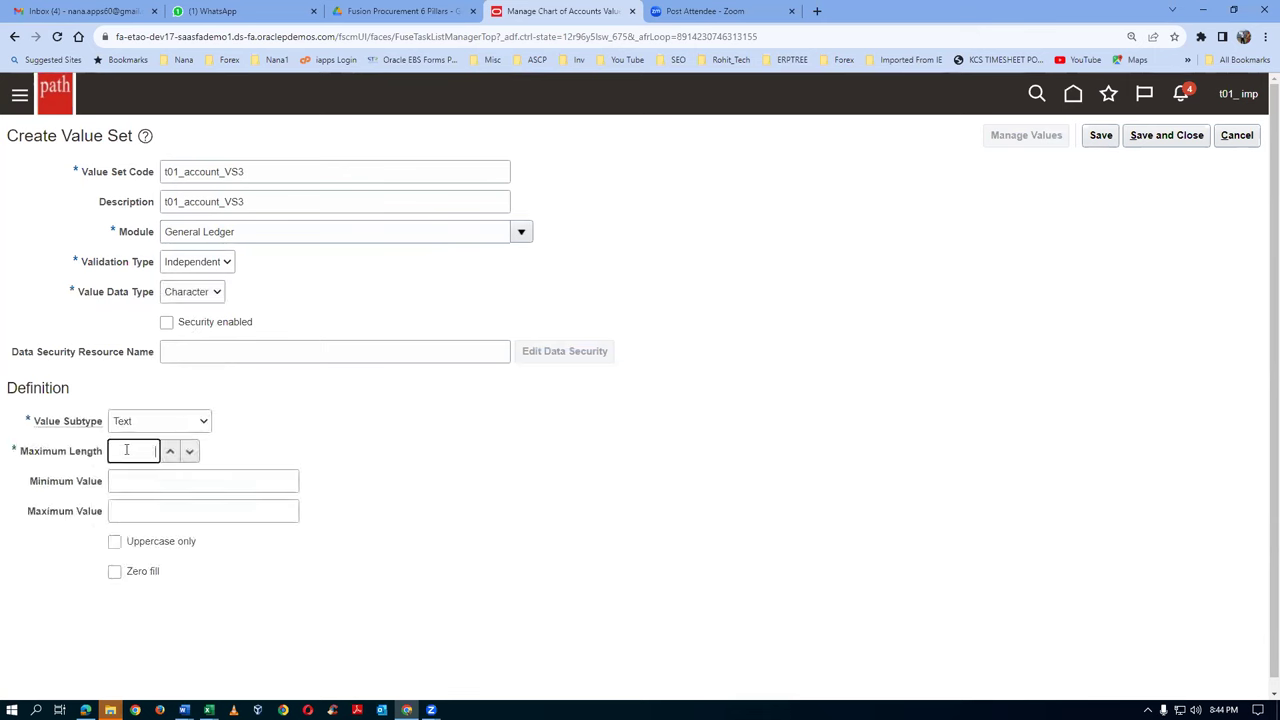
text(4)
click(527, 454)
click(1166, 135)
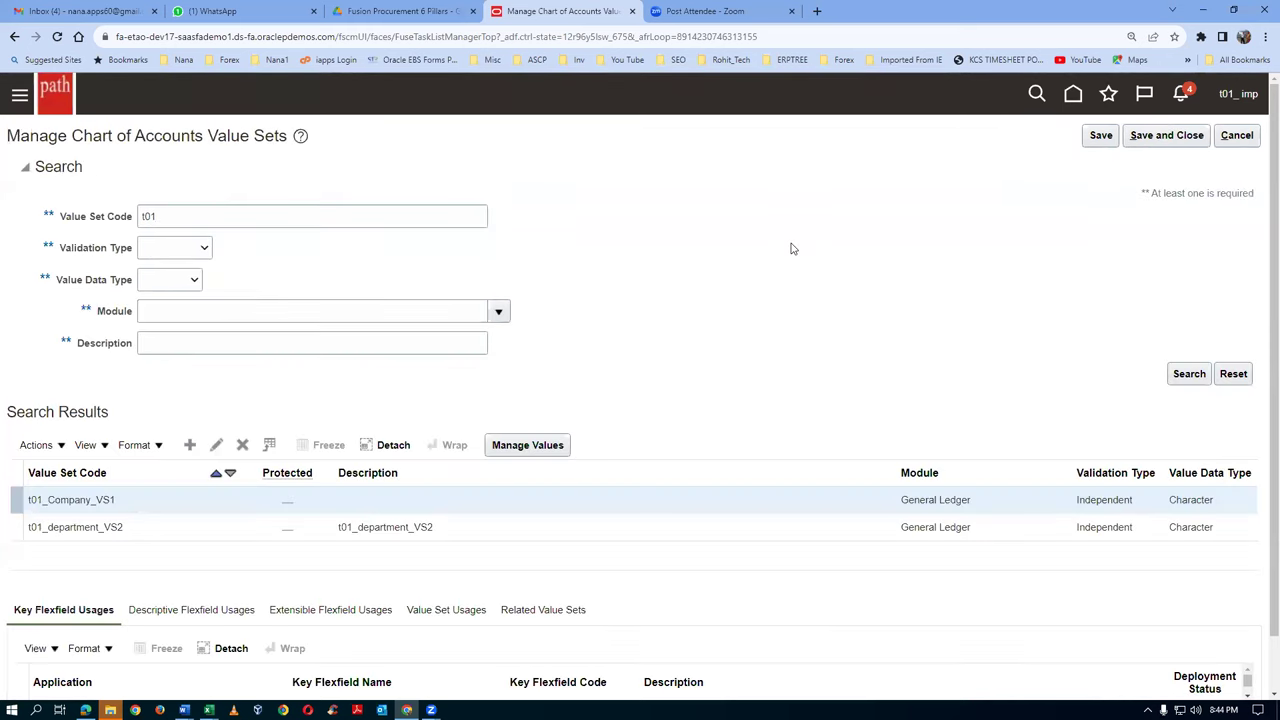
click(1187, 373)
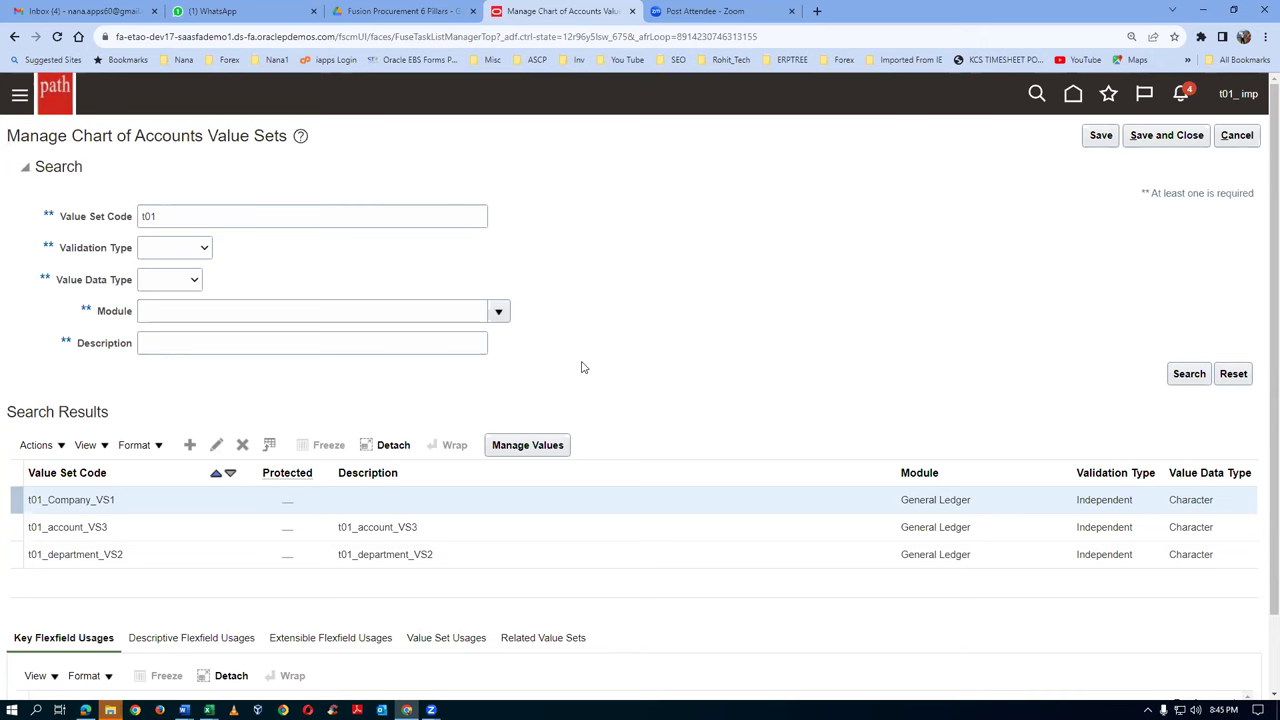
Step: Glance at the Global Enterprise Structure PDF, then save and close the chart of accounts value sets page in Oracle
key(alt+Tab)
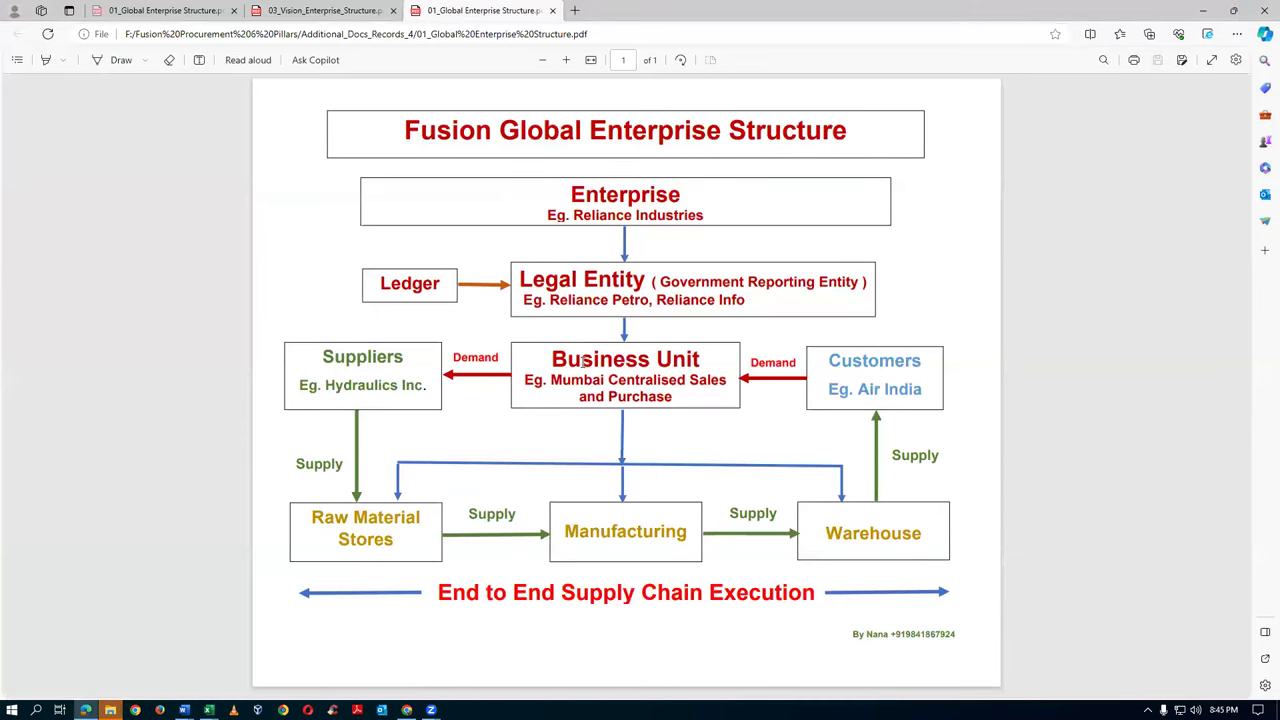
key(alt+Tab)
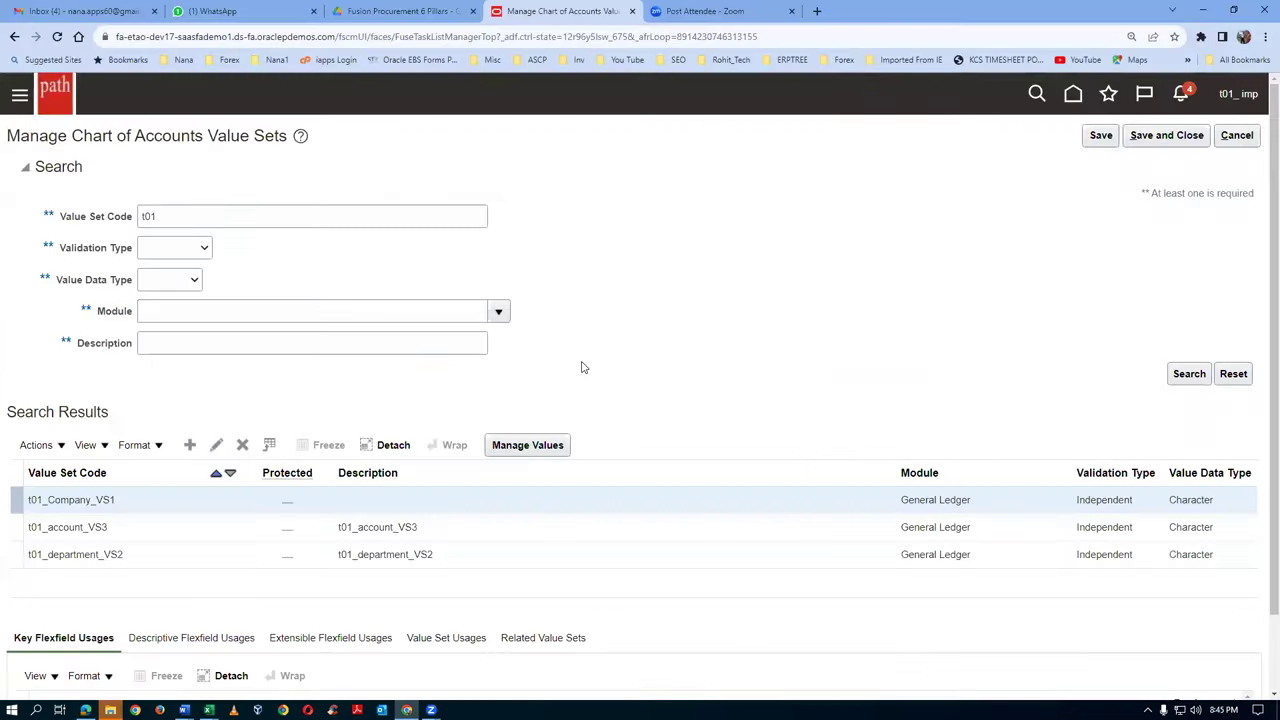
click(1187, 142)
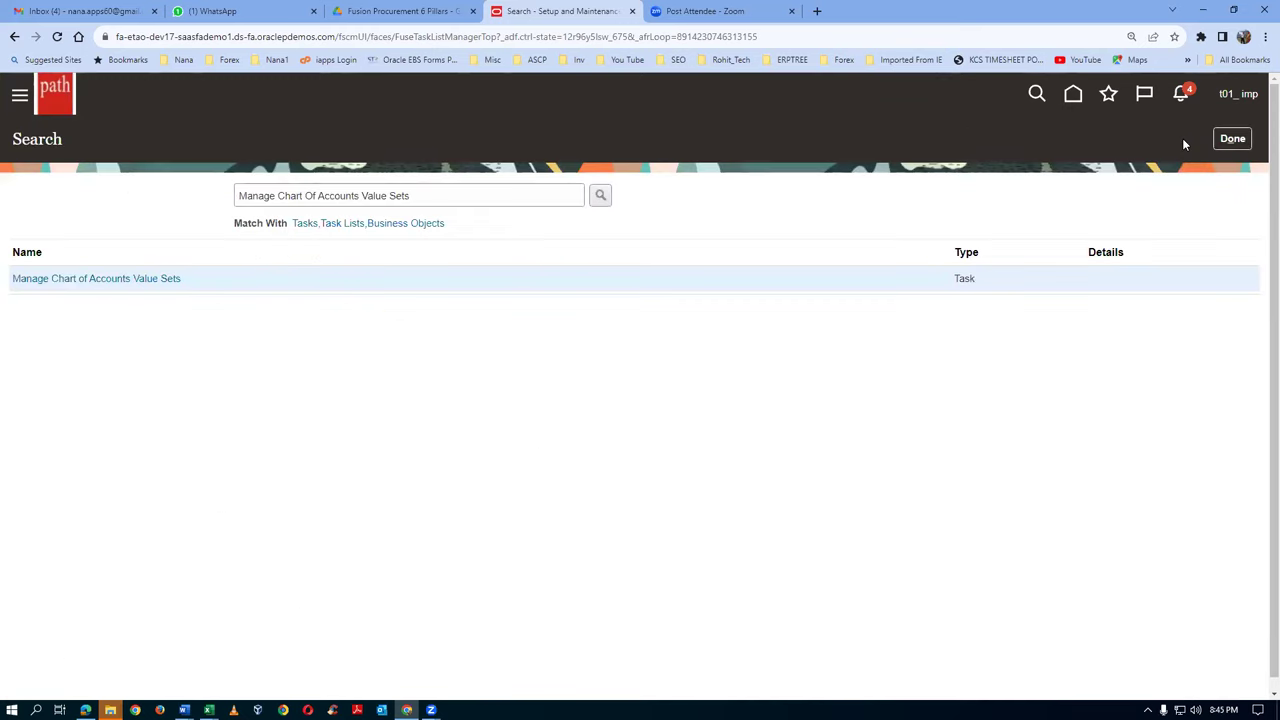
Step: Switch to the Fusion_Procurement_Work_Sheet in Excel and check the department and account entries listed for the chart of accounts value sets
key(alt+Tab)
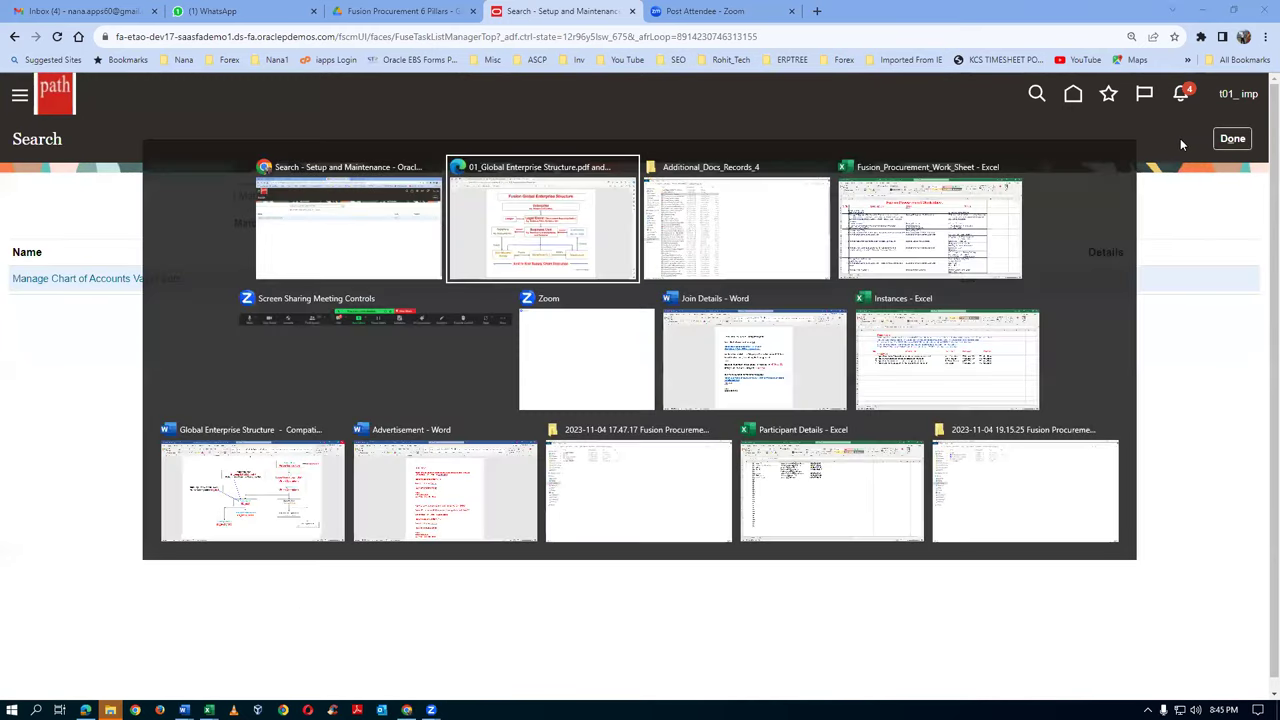
key(Tab)
key(Tab)
key(Tab)
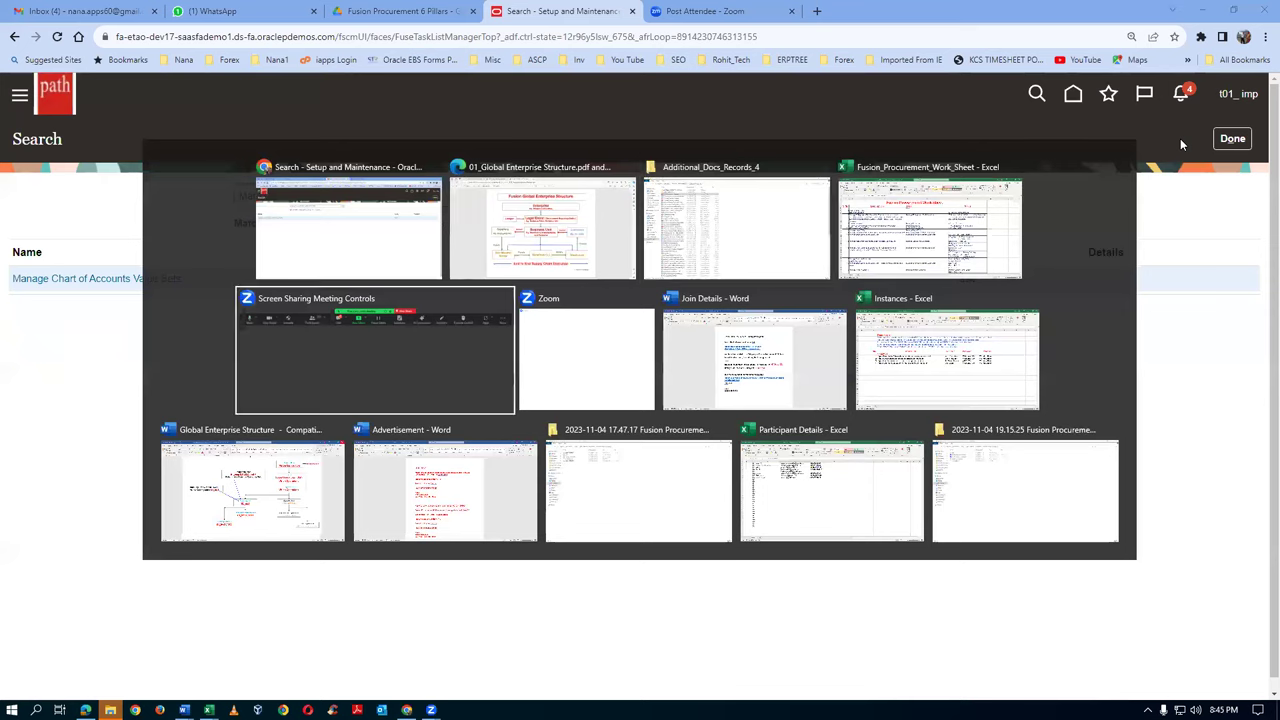
key(alt+Tab)
key(Tab)
key(Tab)
key(Tab)
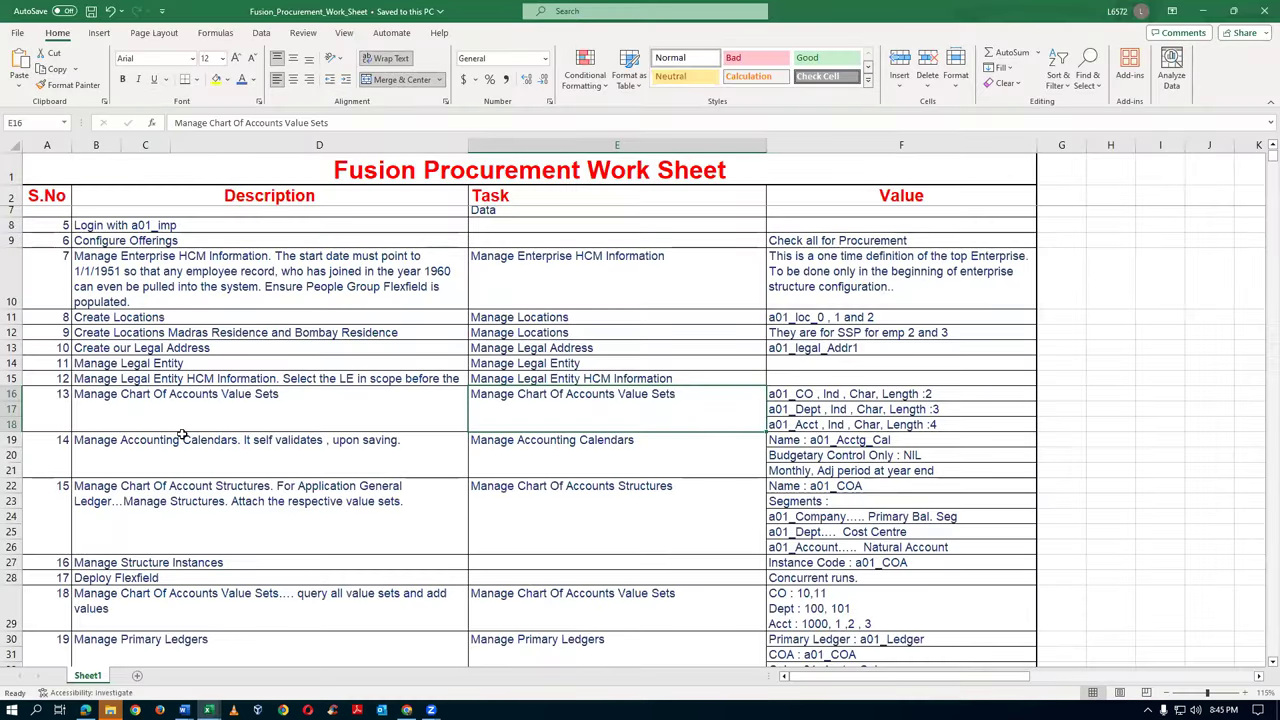
click(810, 411)
click(812, 427)
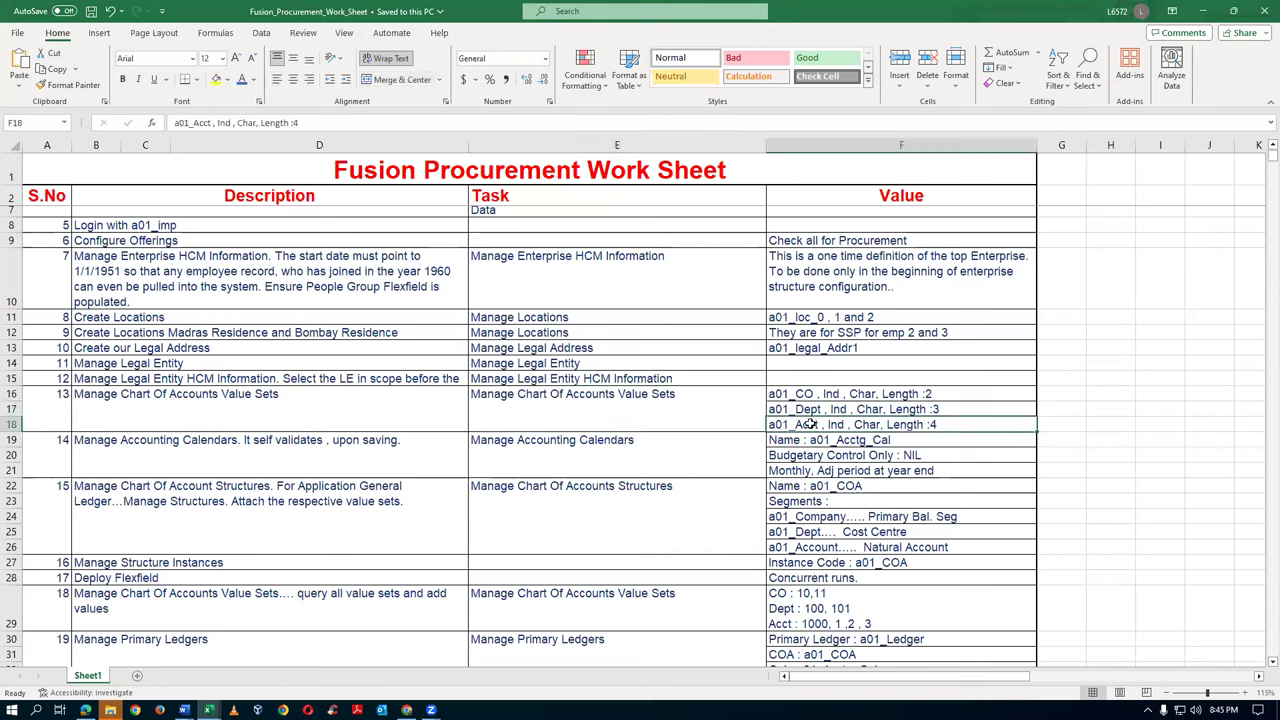
Step: Copy the task name Manage Accounting Calendars from the worksheet and return to the Setup and Maintenance search in Oracle
click(171, 460)
click(578, 464)
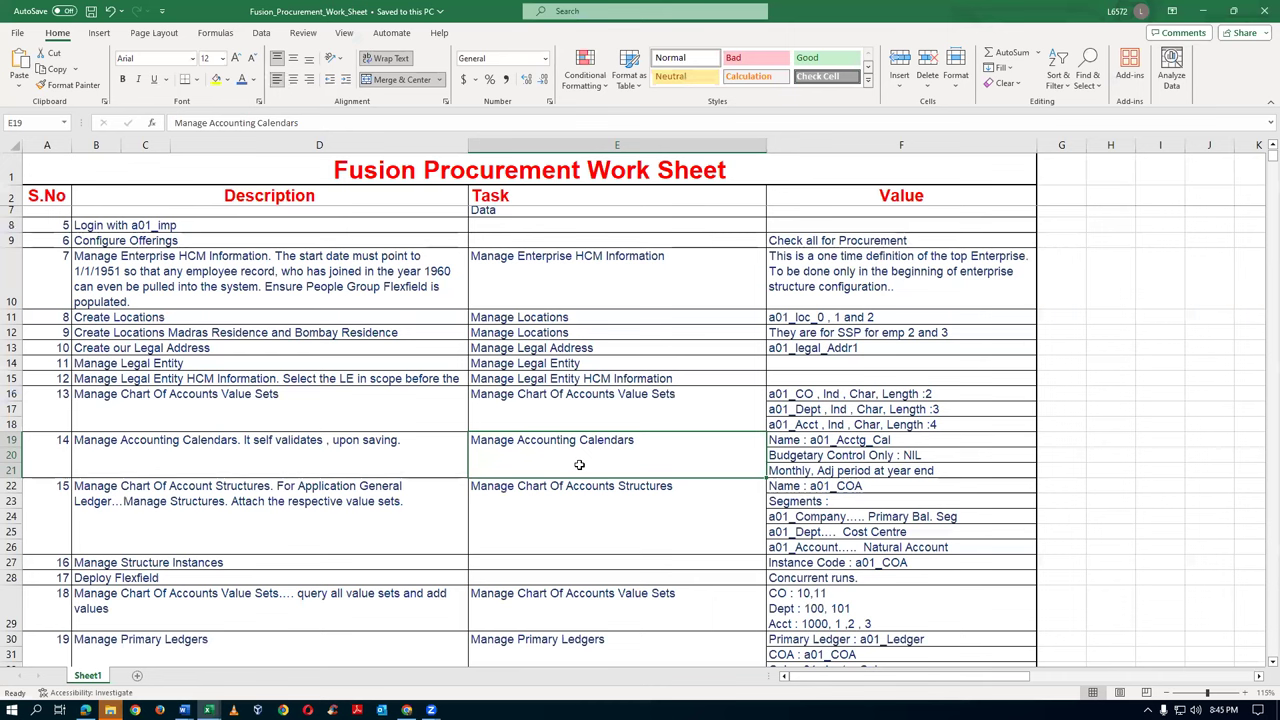
key(ctrl+c)
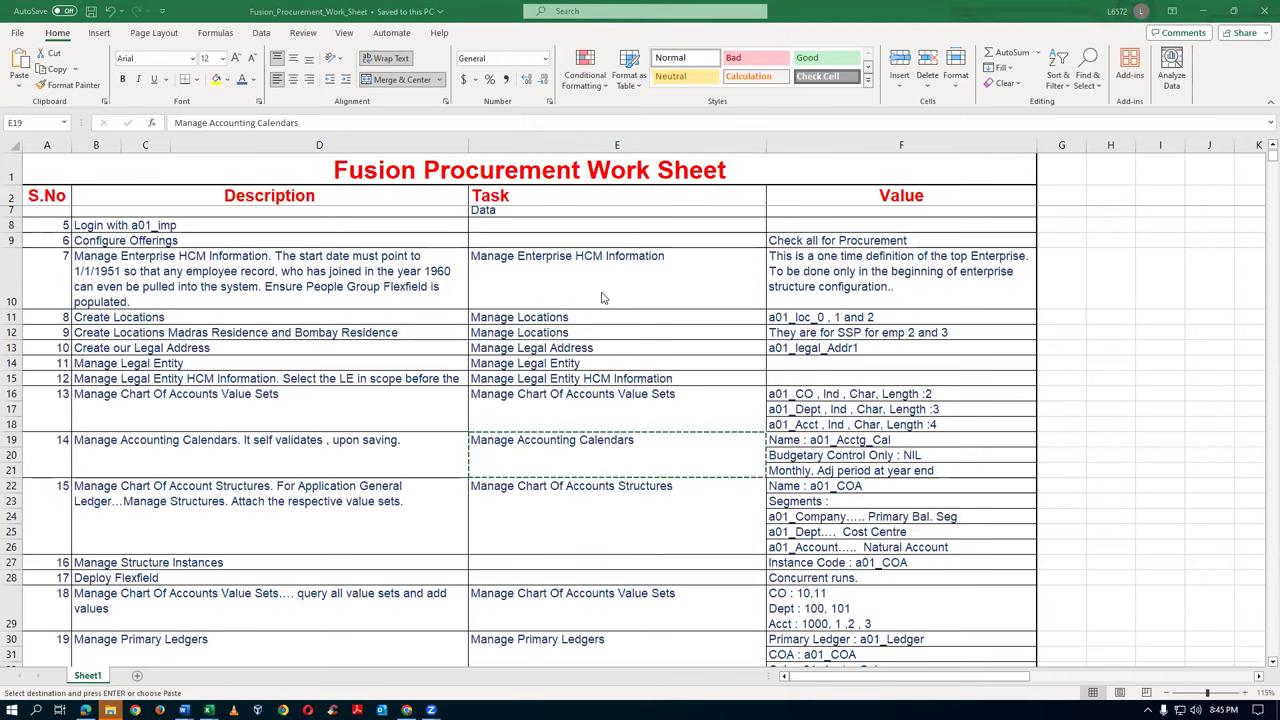
key(alt+Tab)
key(alt+Tab)
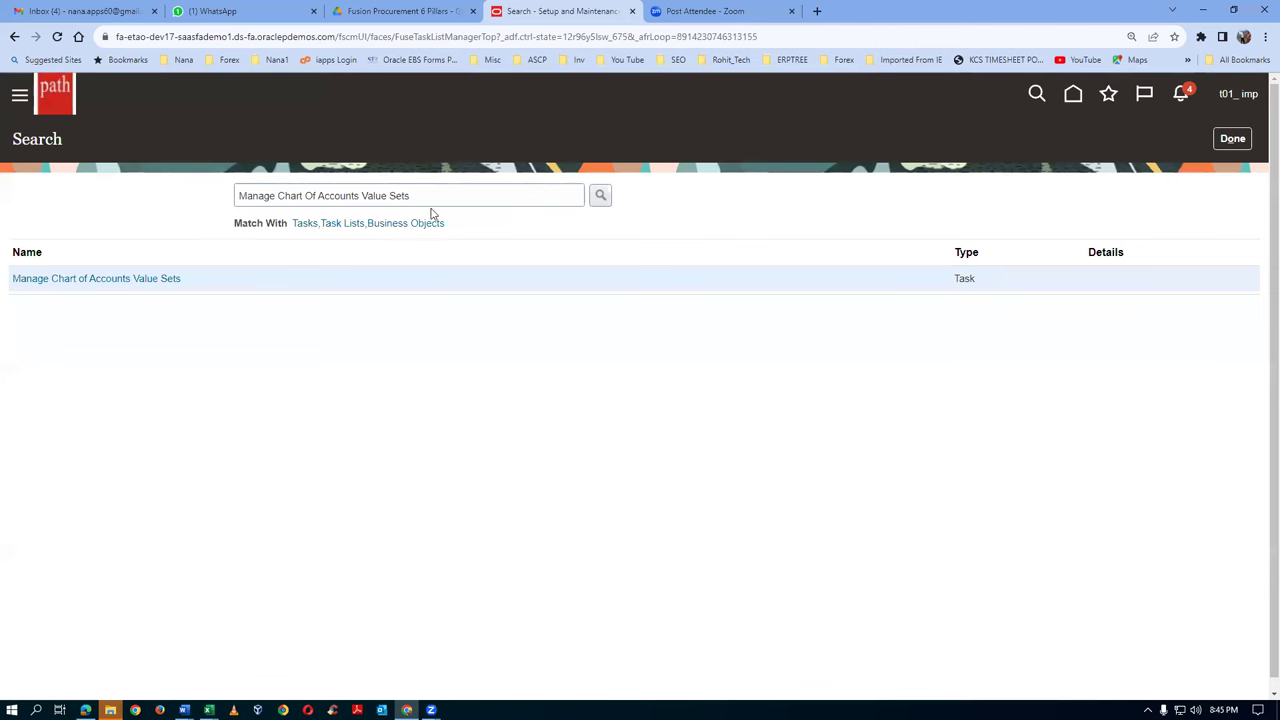
Step: Search the setup tasks for Manage Accounting Calendars and open that task
drag(430, 205, 169, 223)
key(ctrl+v)
key(Return)
click(74, 280)
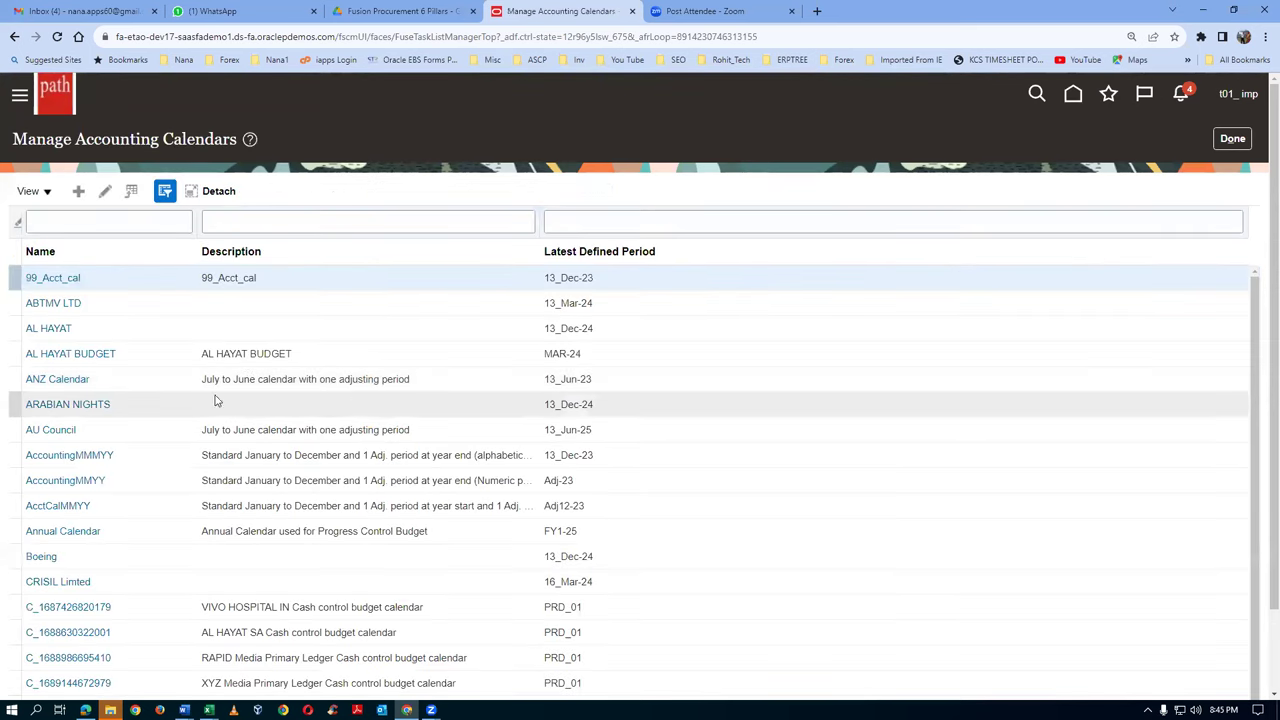
Step: Start a new accounting calendar with t01_acct_cal as its name and description, and a start date of 1/1/23
click(79, 192)
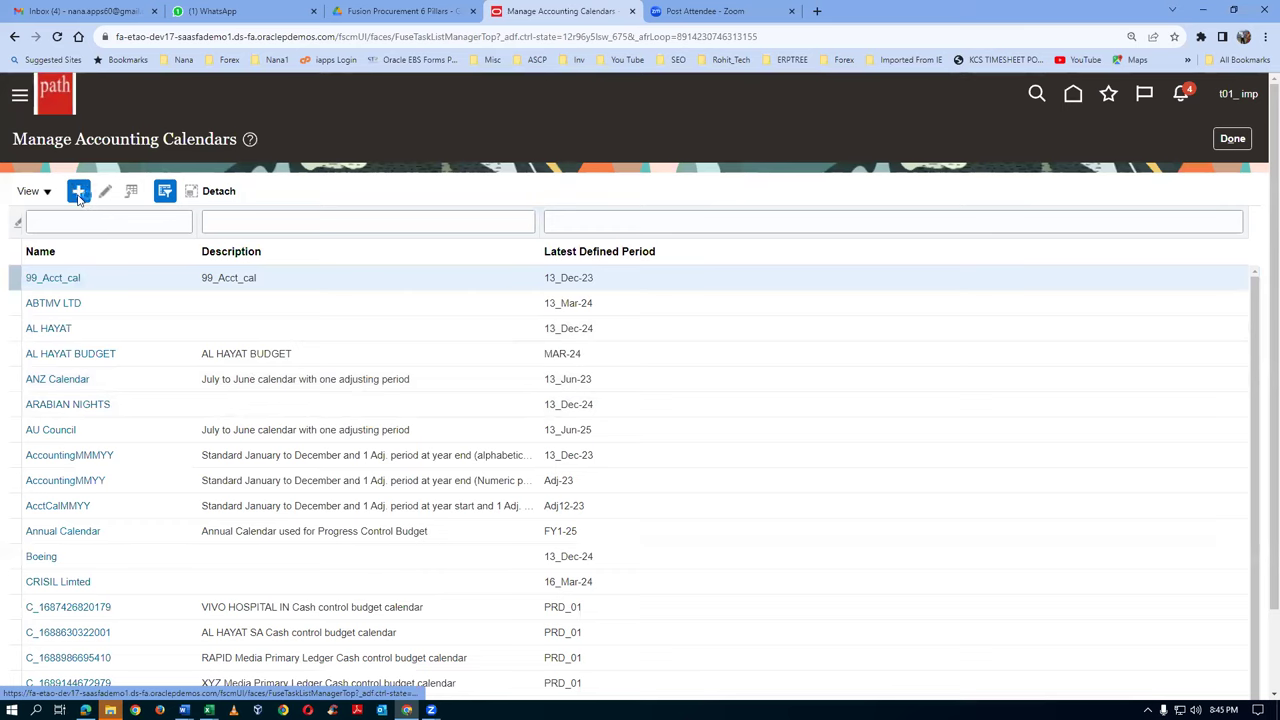
click(361, 207)
text(t01_acct_cal)
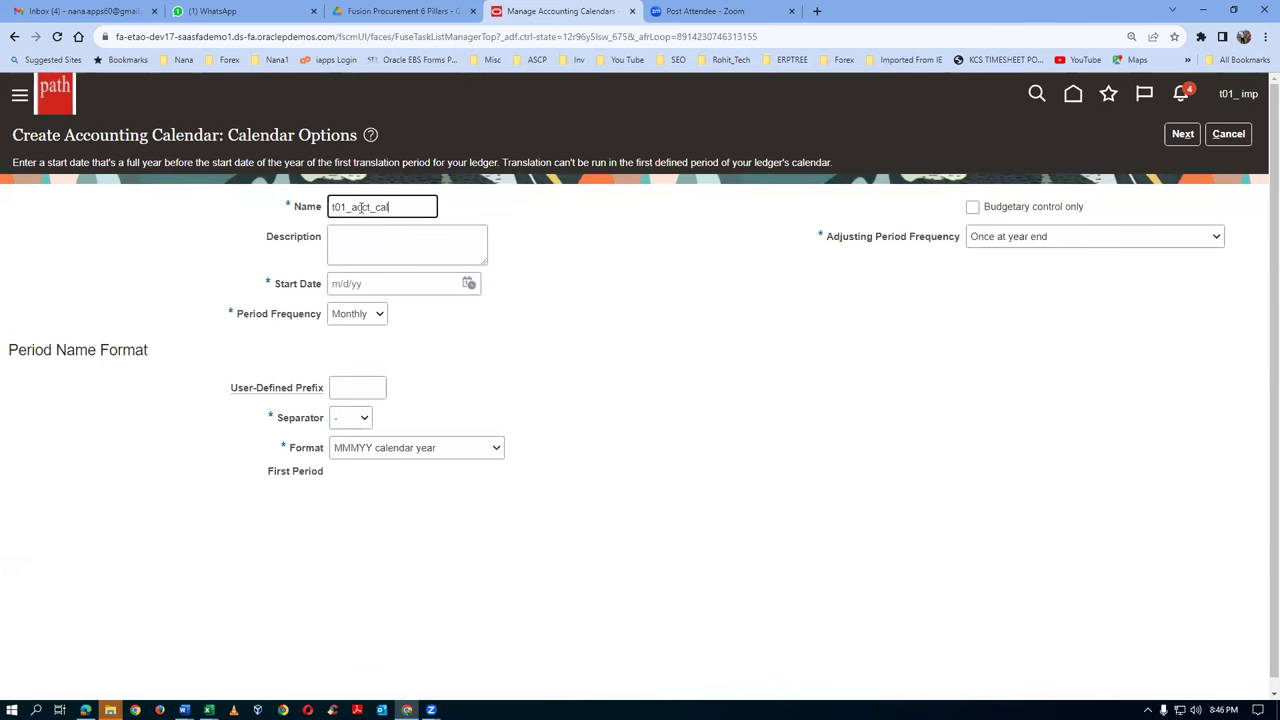
drag(404, 208, 167, 235)
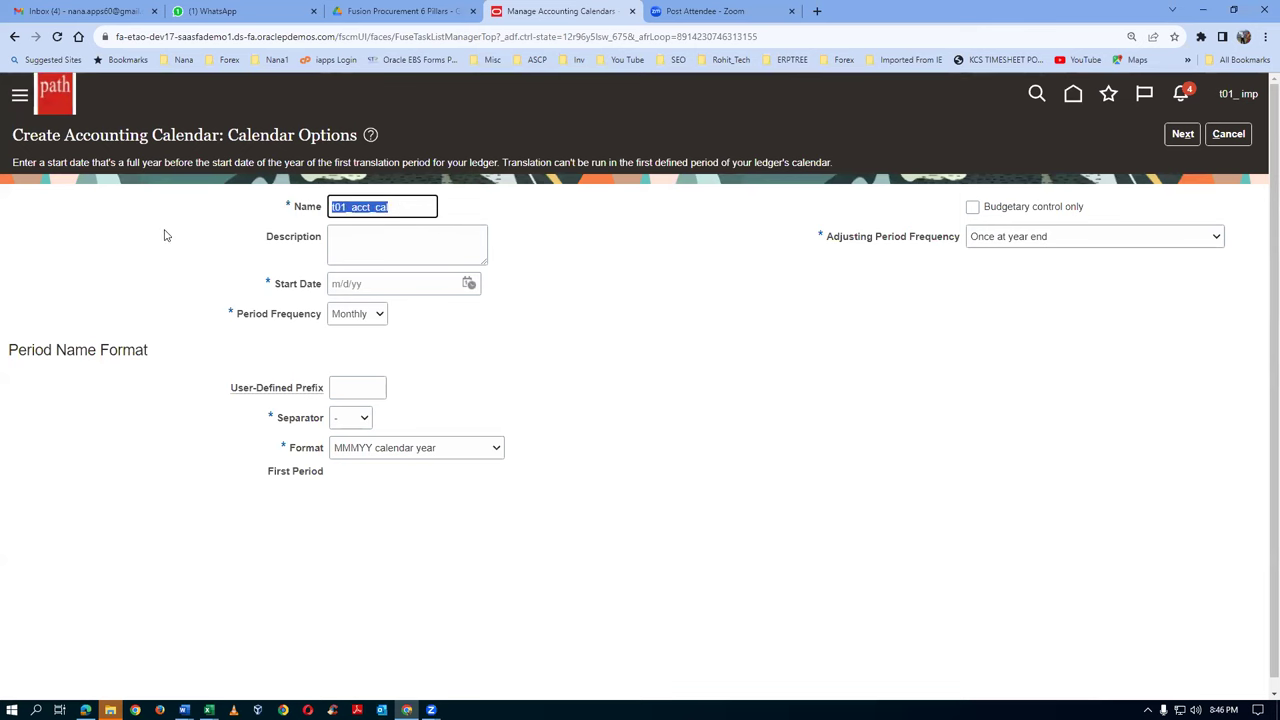
click(382, 249)
key(ctrl+v)
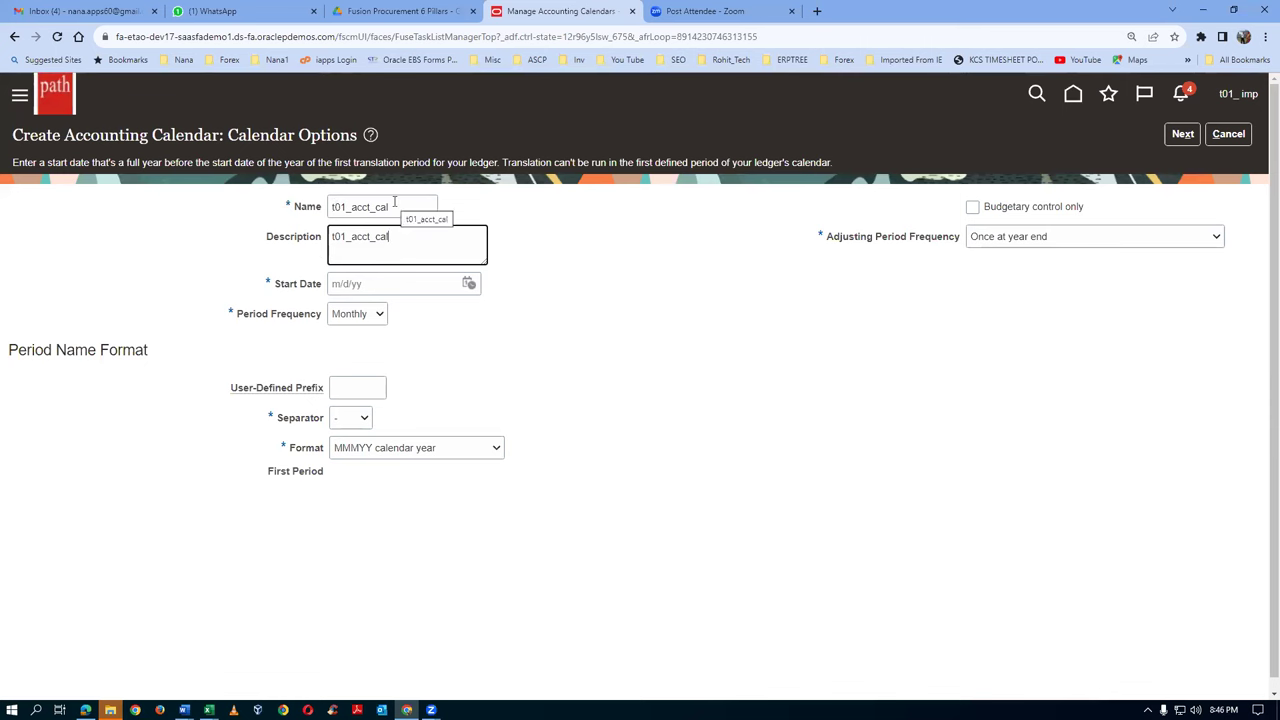
click(331, 285)
text(1/1/23)
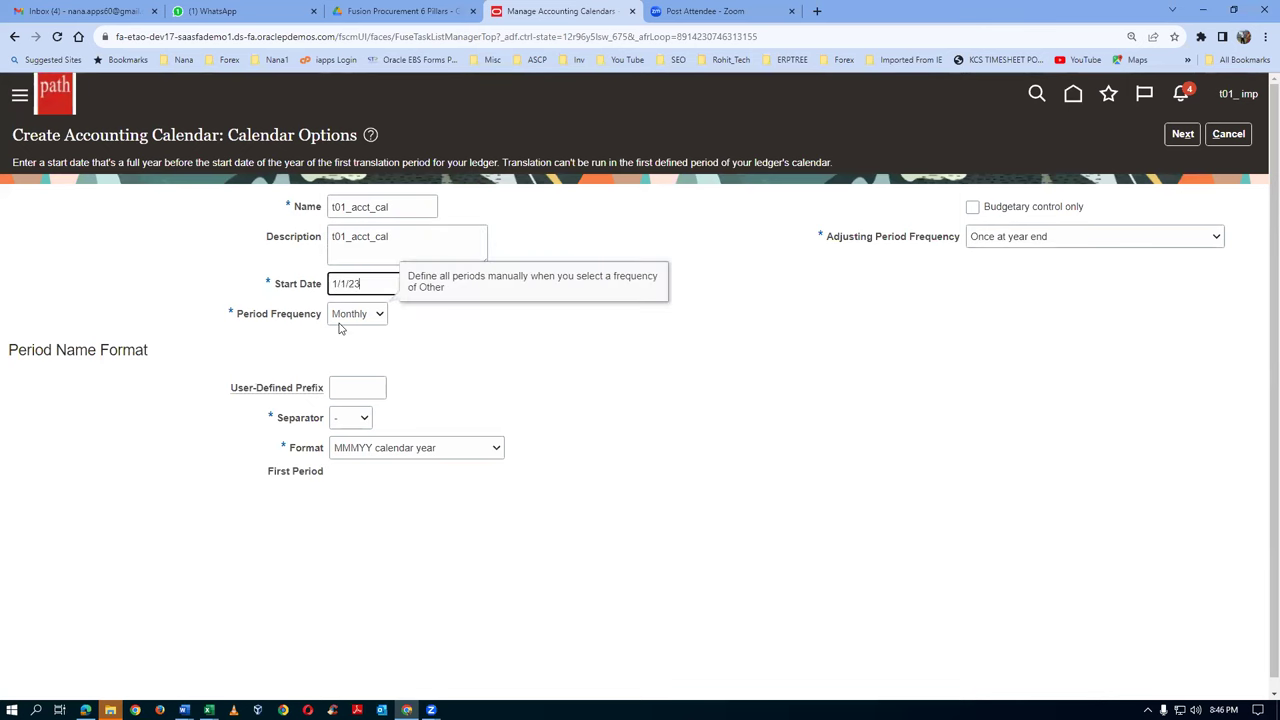
Step: Review the adjusting period frequency and period frequency choices for the calendar, keeping Once at year end and Monthly
click(482, 362)
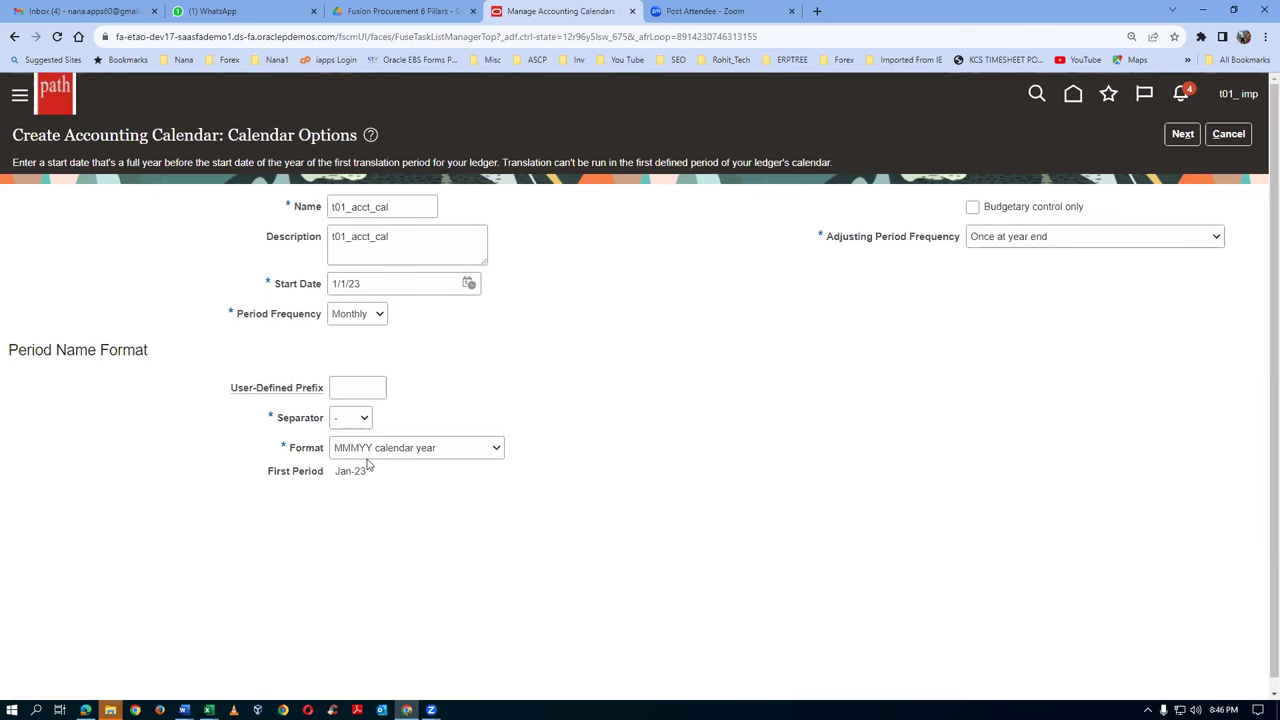
mouse_move(367, 459)
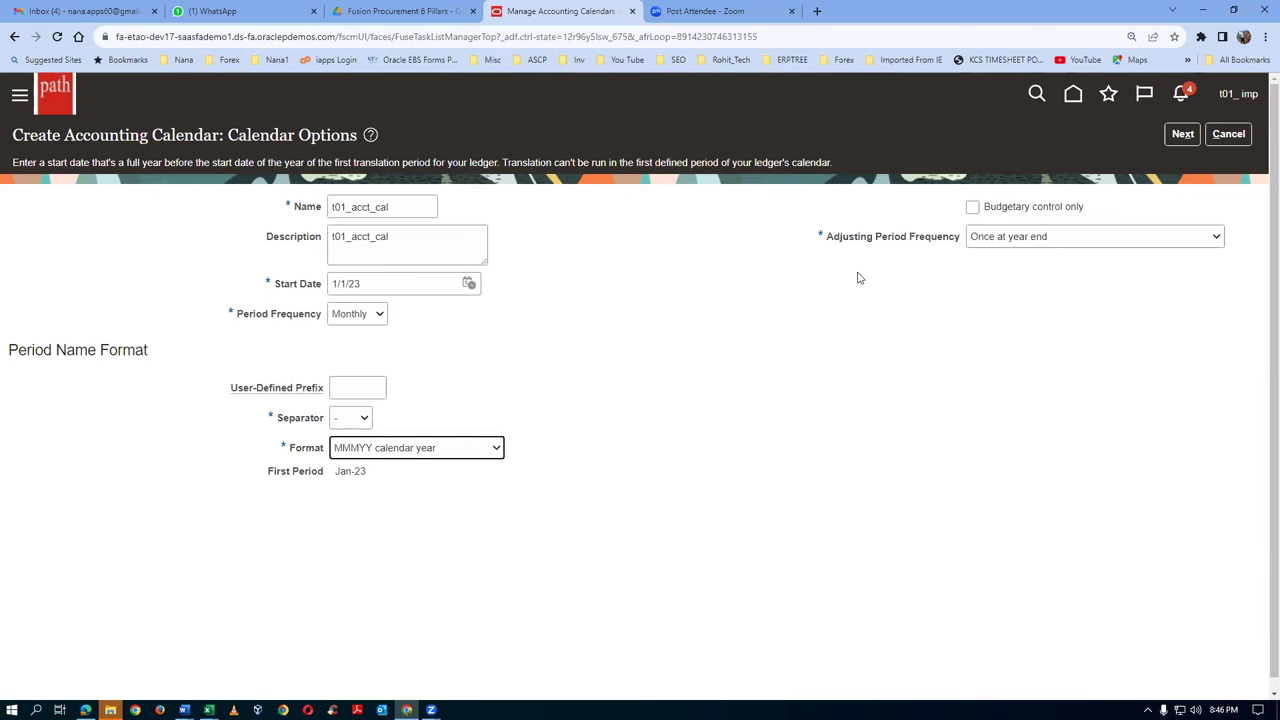
click(1059, 237)
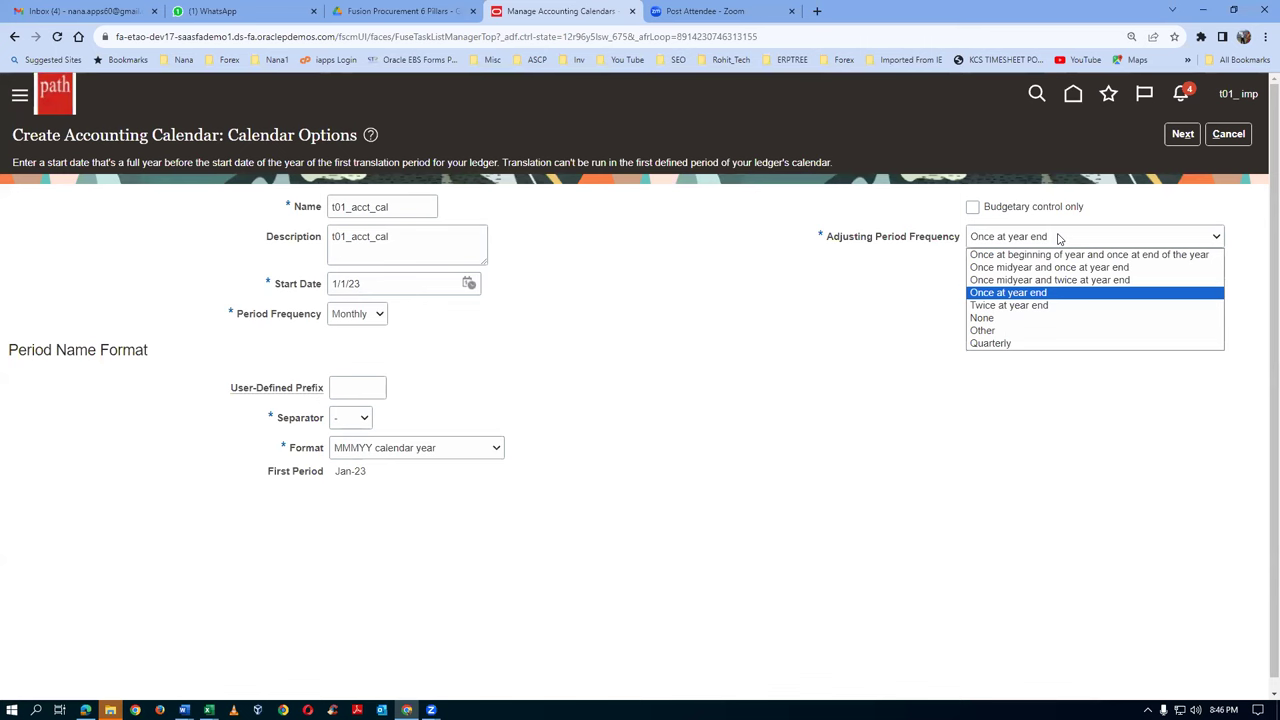
click(1059, 237)
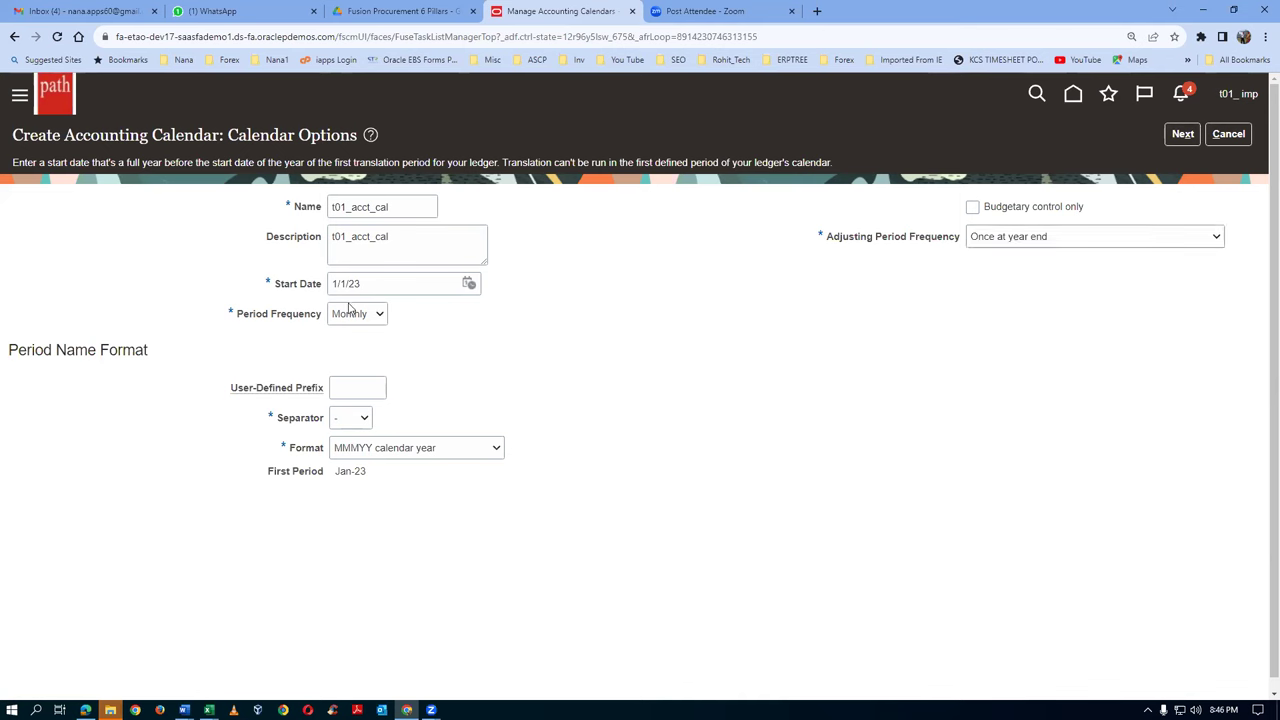
mouse_move(348, 306)
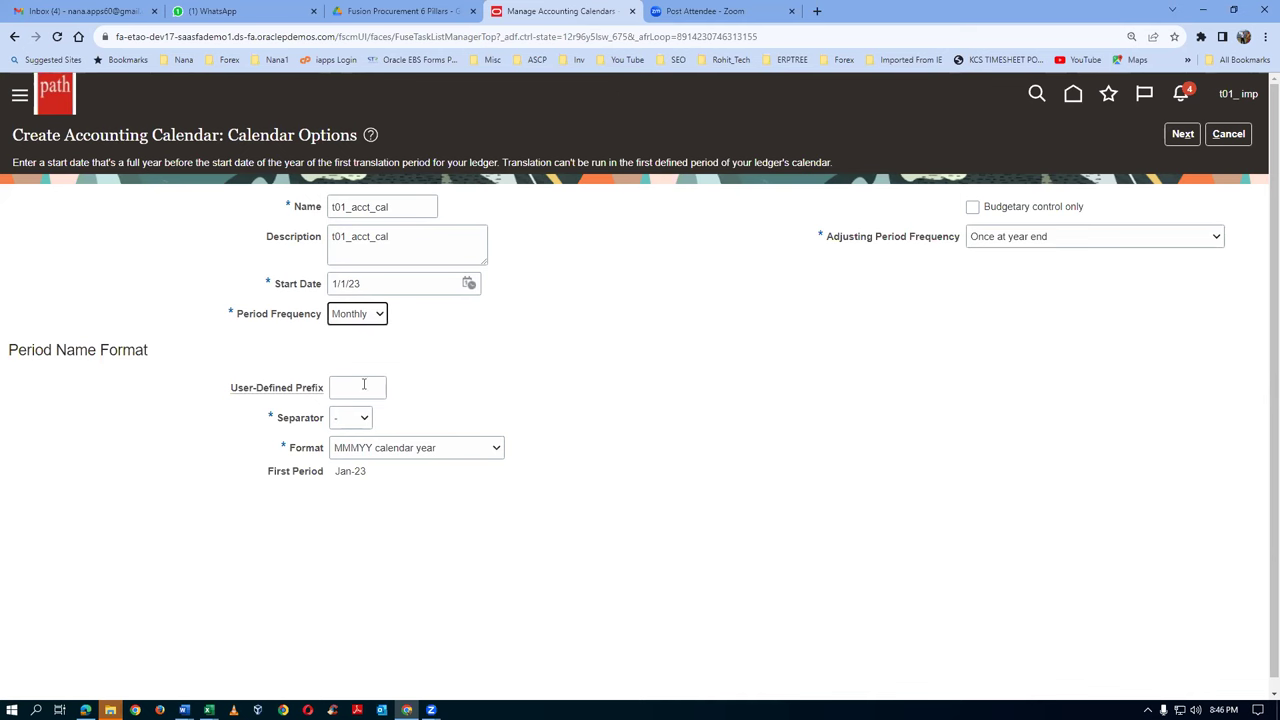
click(382, 285)
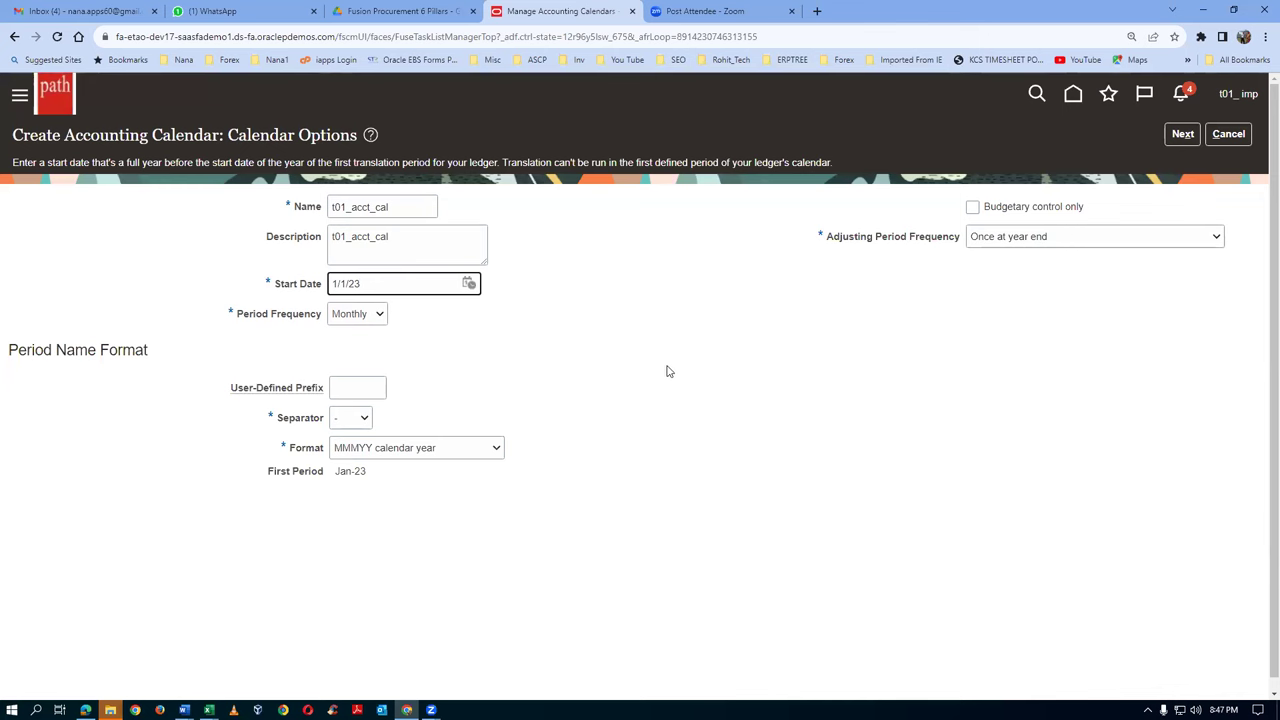
click(346, 320)
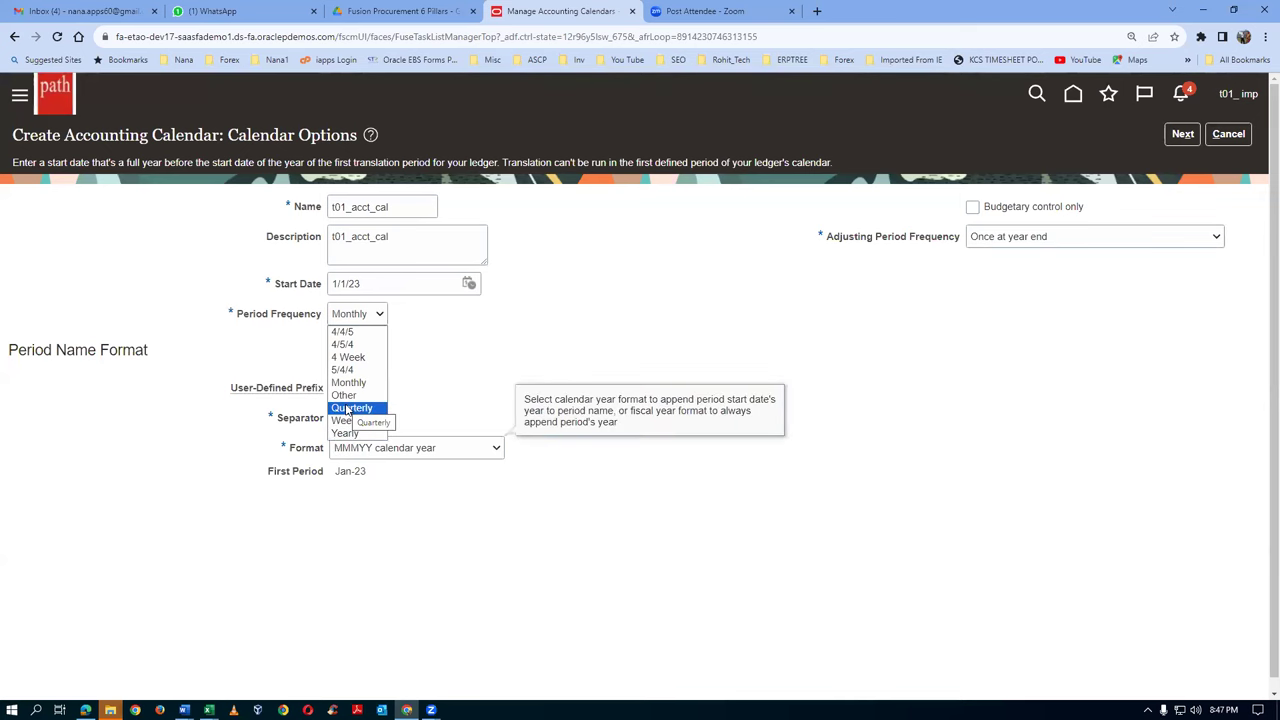
click(468, 354)
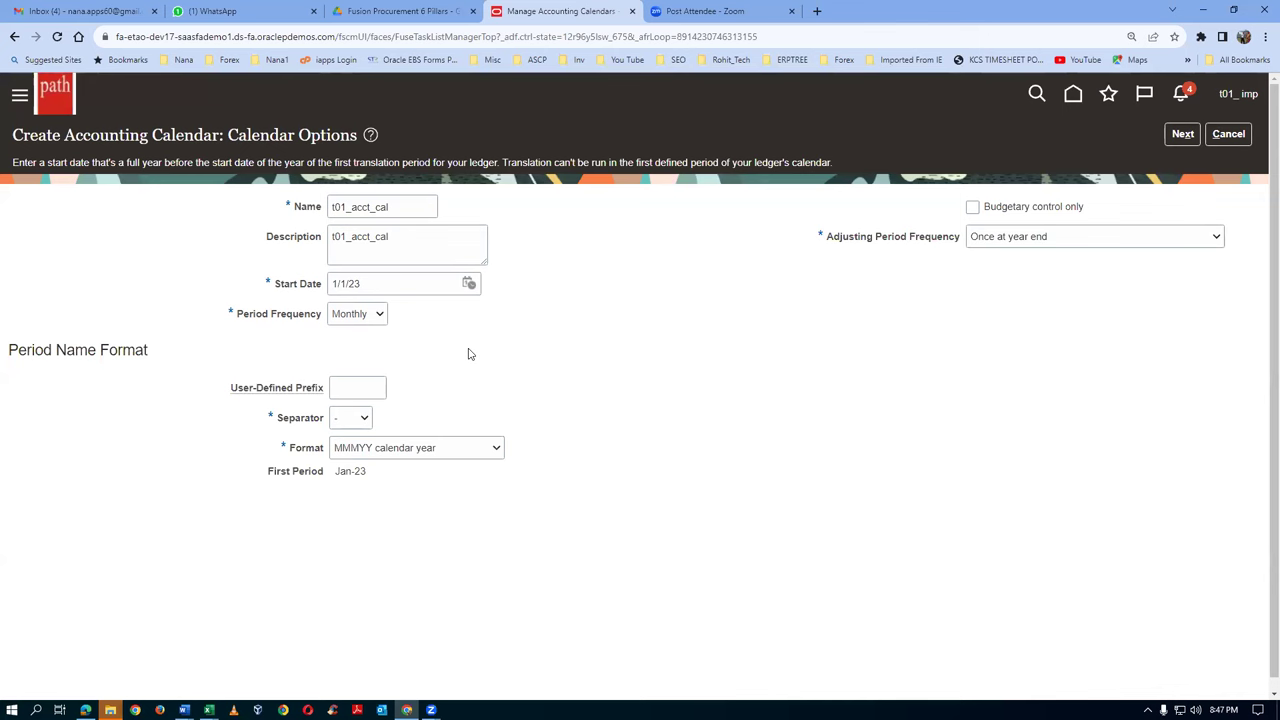
click(357, 320)
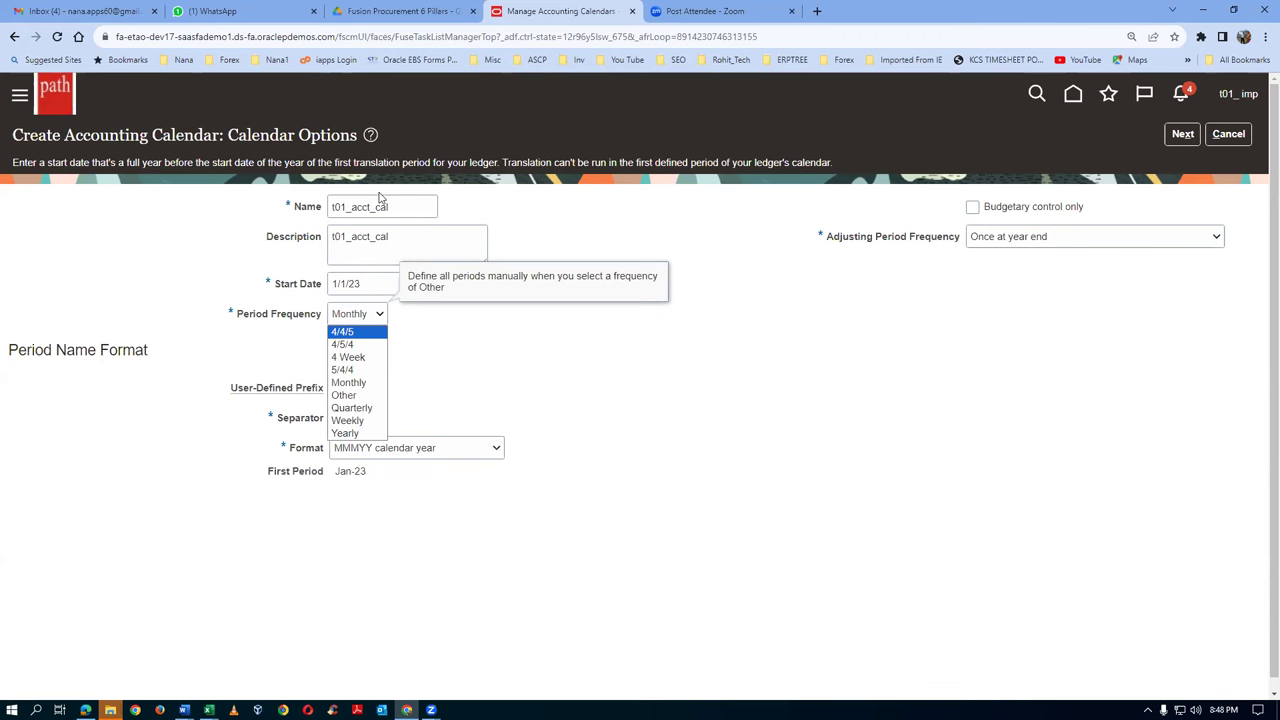
click(557, 405)
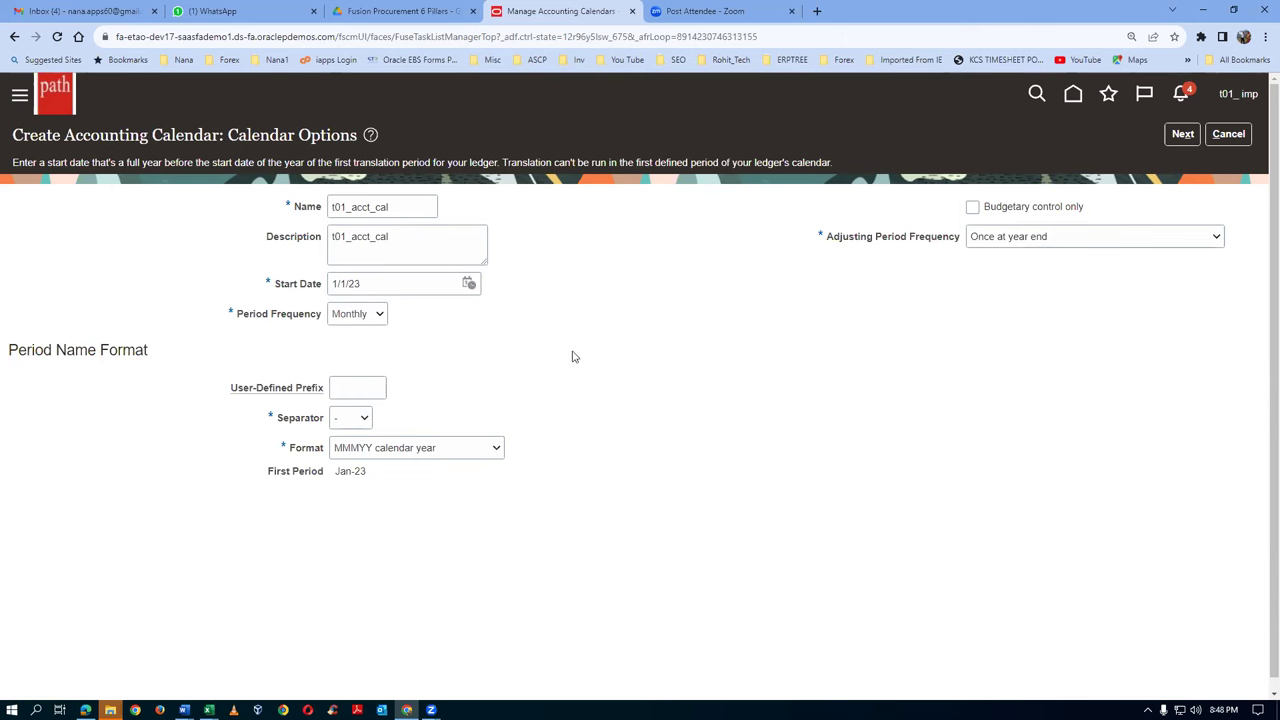
Step: Proceed to the calendar's period details, check the monthly and adjusting periods, and save and close the calendar
click(1183, 136)
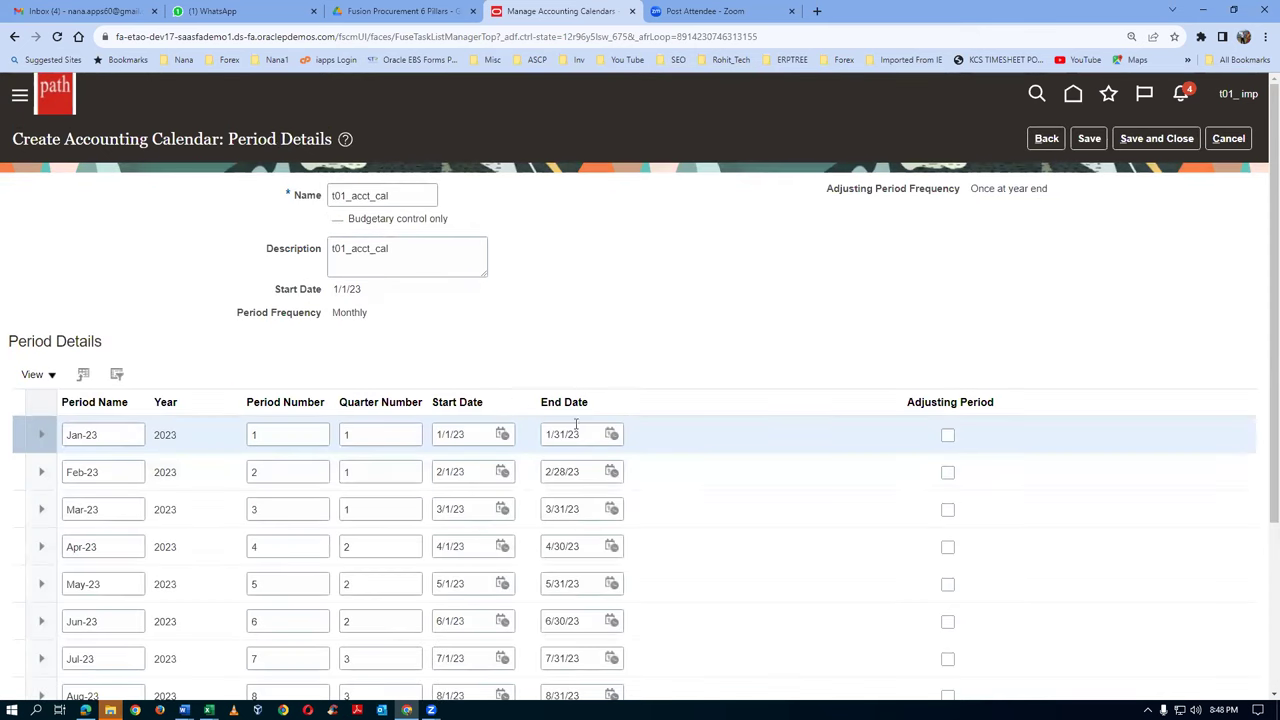
scroll(713, 307, down, 2)
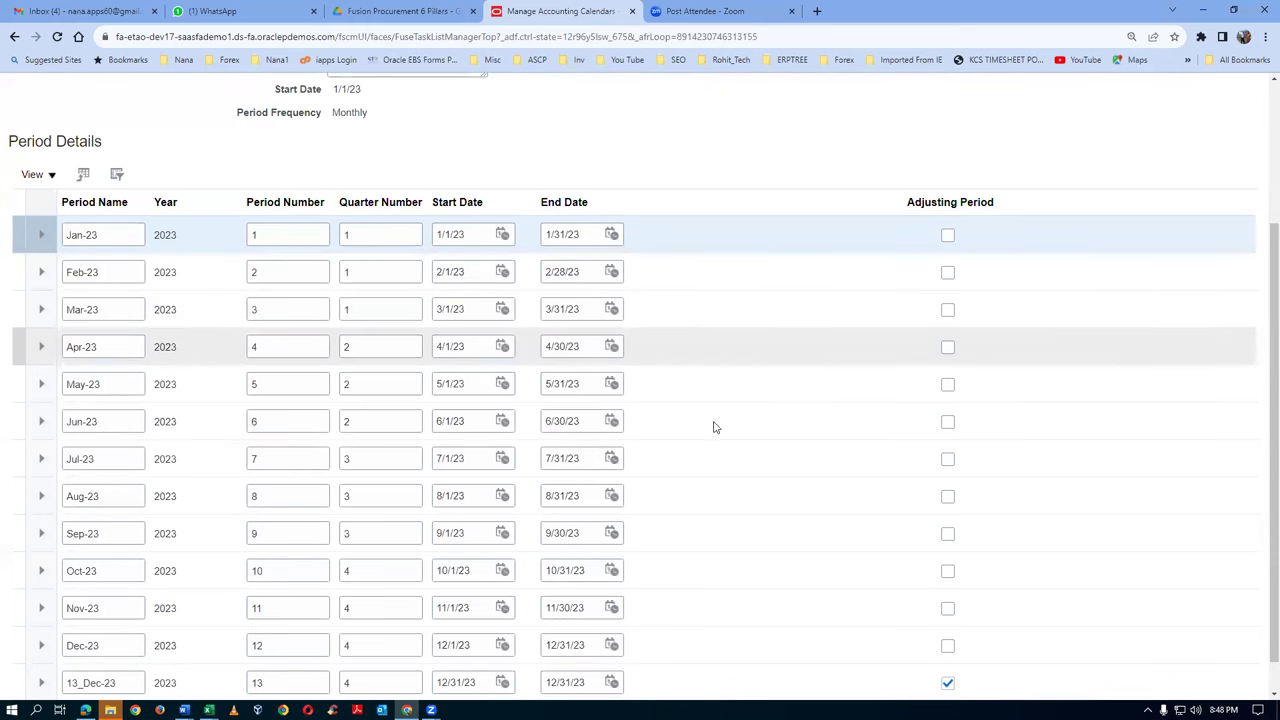
scroll(714, 440, down, 1)
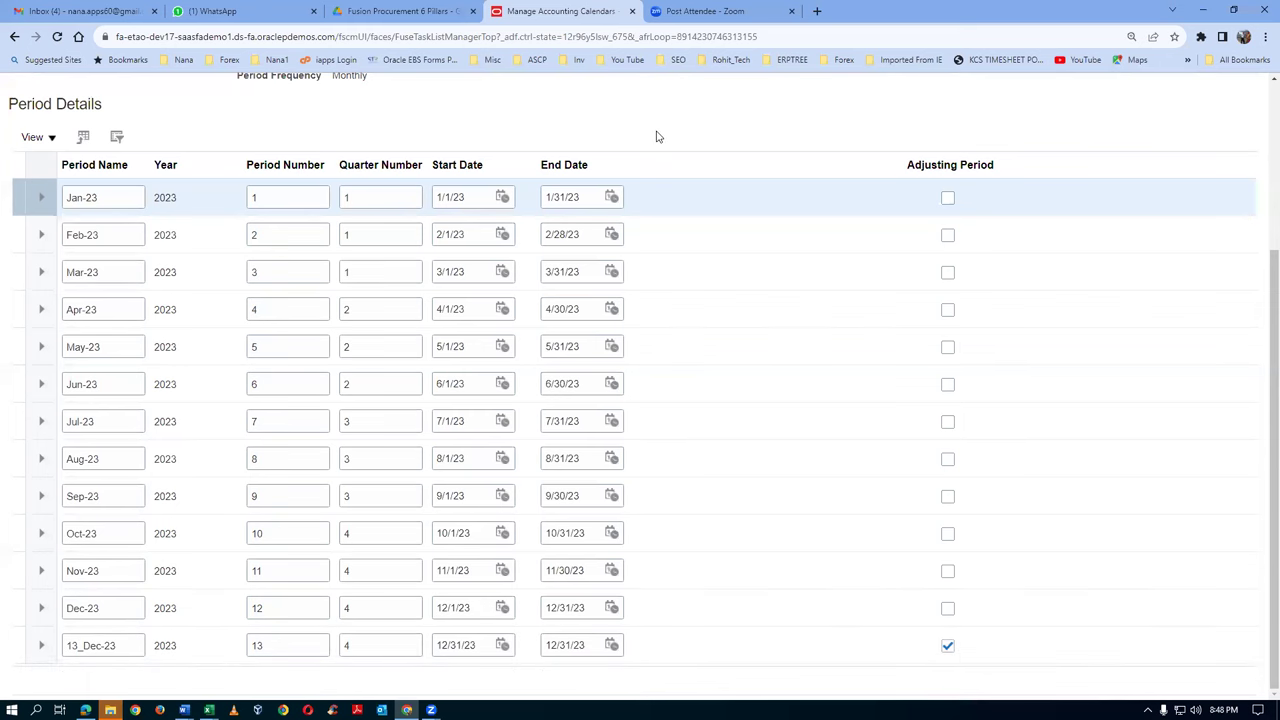
scroll(657, 136, up, 2)
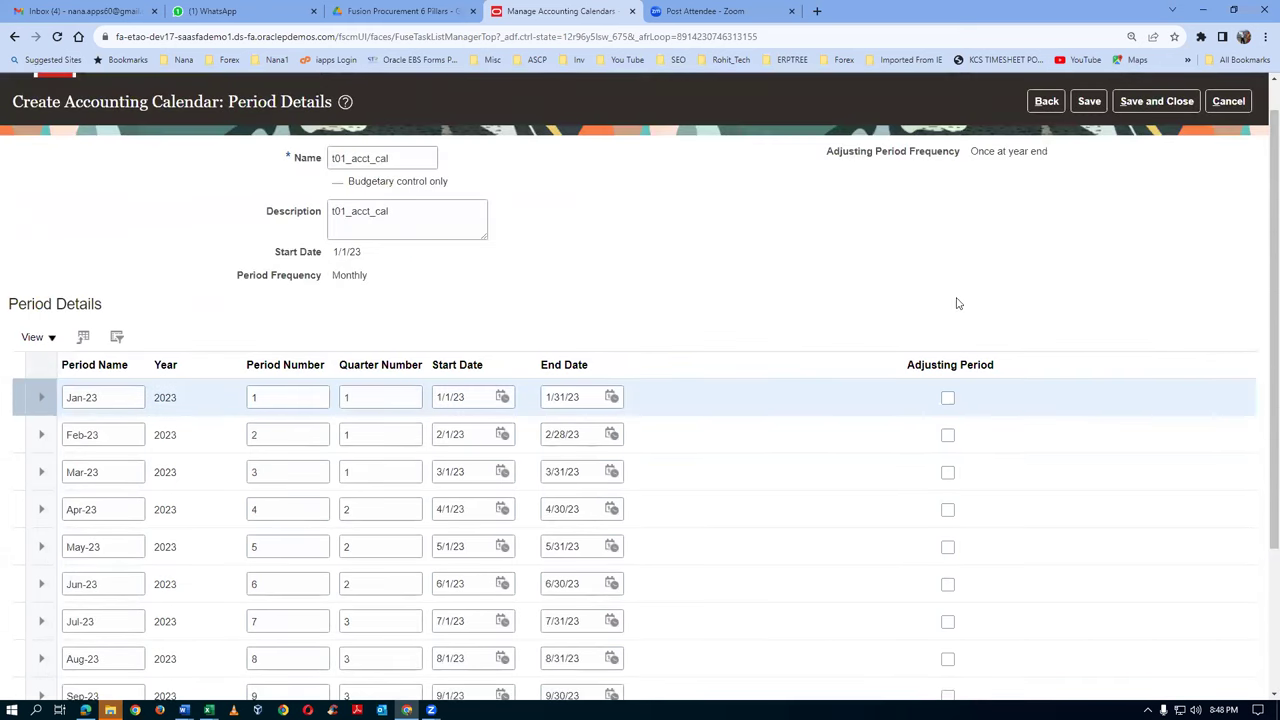
click(1158, 102)
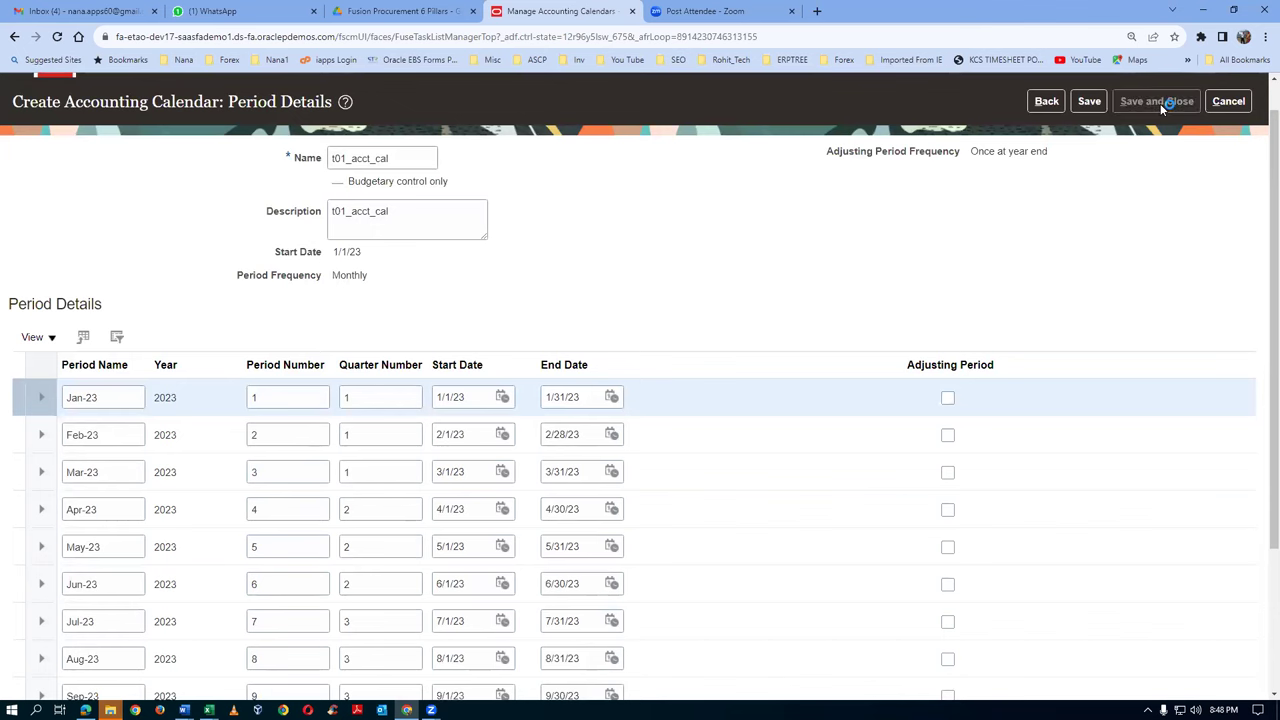
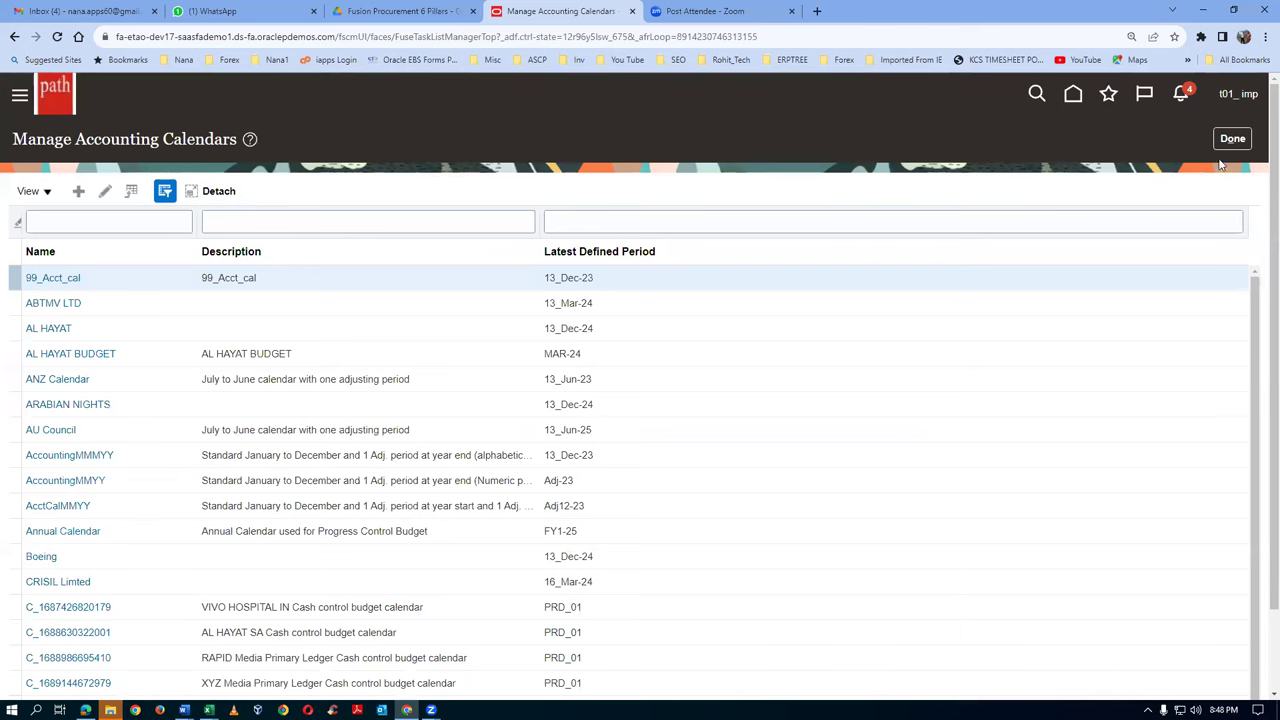
Step: Copy the task name Manage Chart Of Accounts Structures from the Fusion_Procurement_Work_Sheet in Excel and return to the Setup and Maintenance search in Oracle
key(alt+Tab)
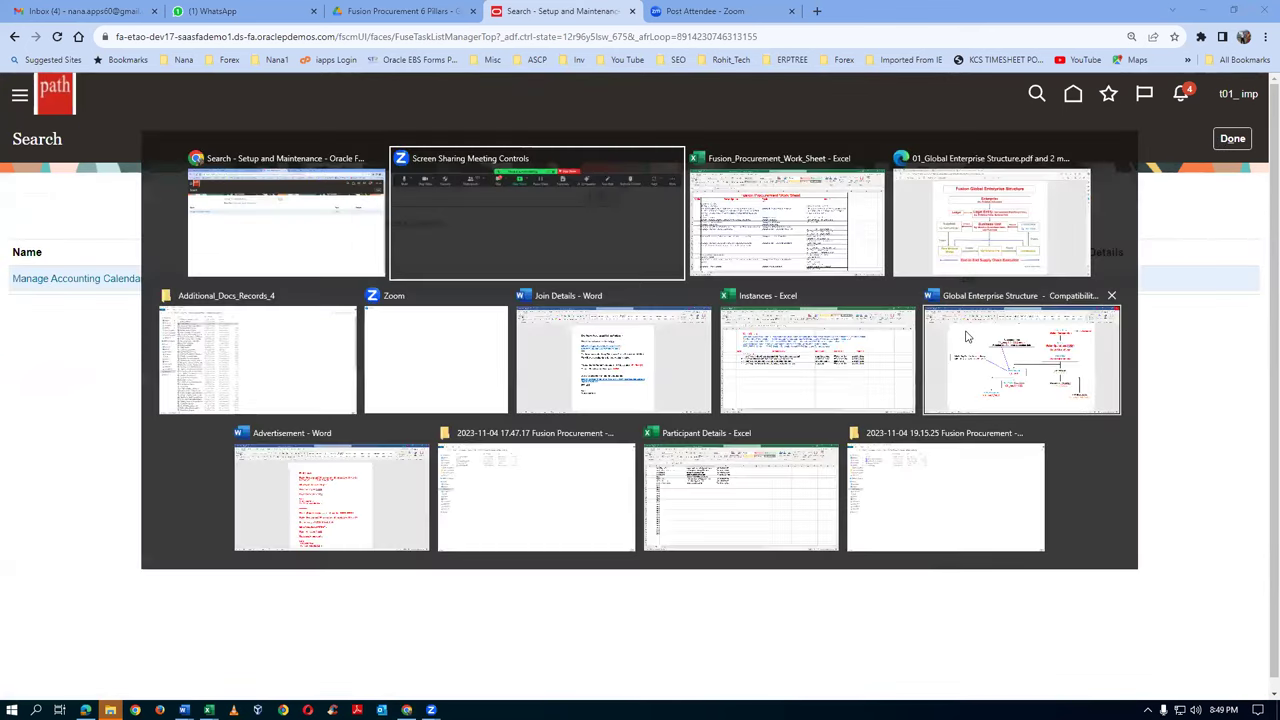
key(alt+Tab)
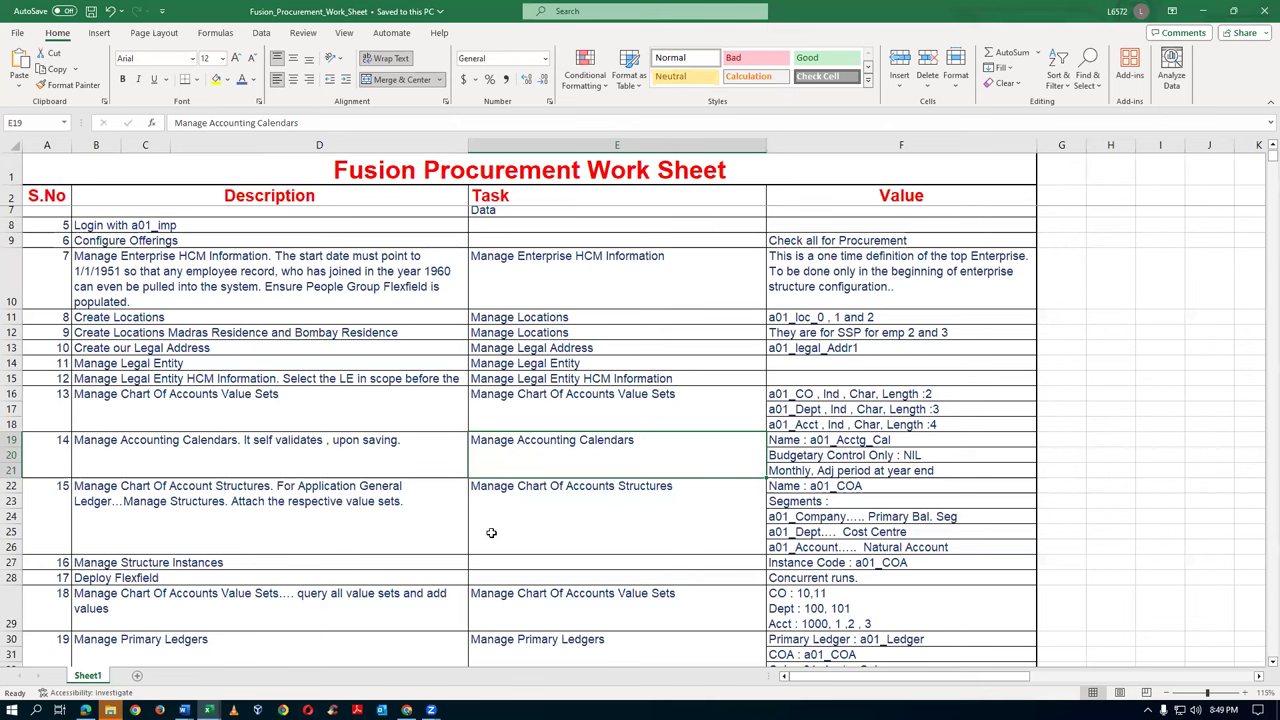
scroll(559, 530, down, 1)
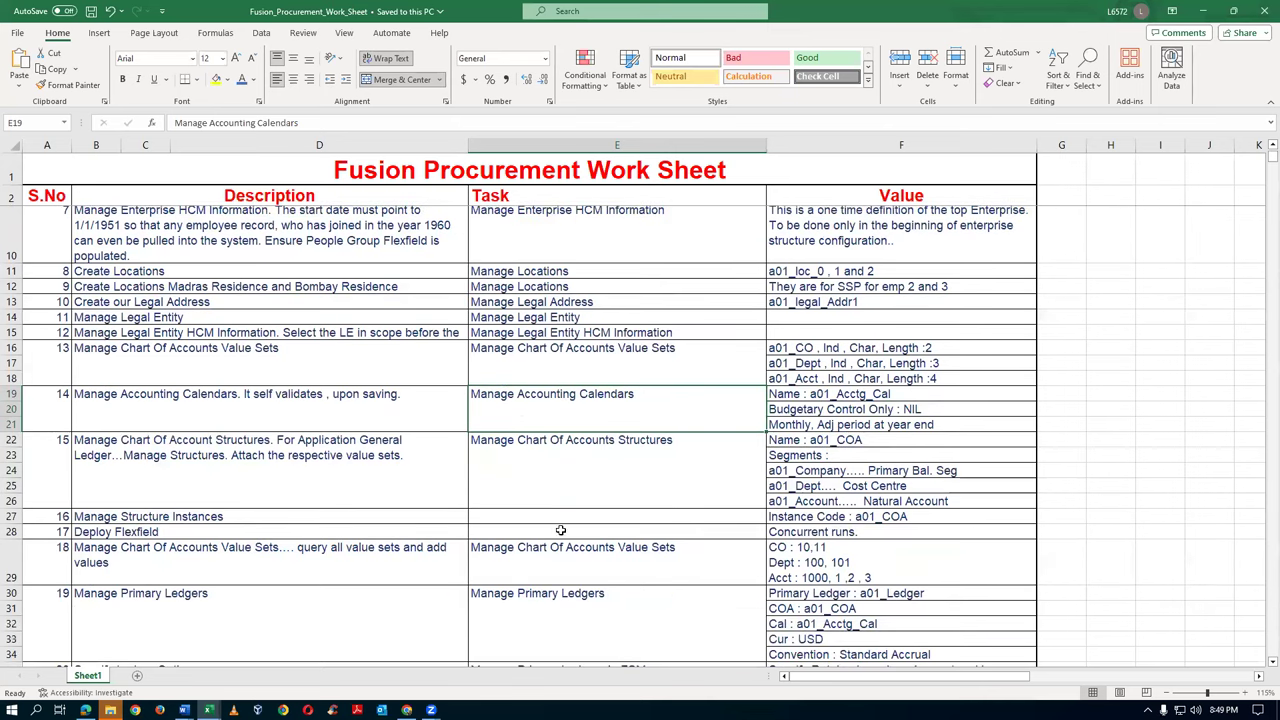
click(312, 470)
click(614, 470)
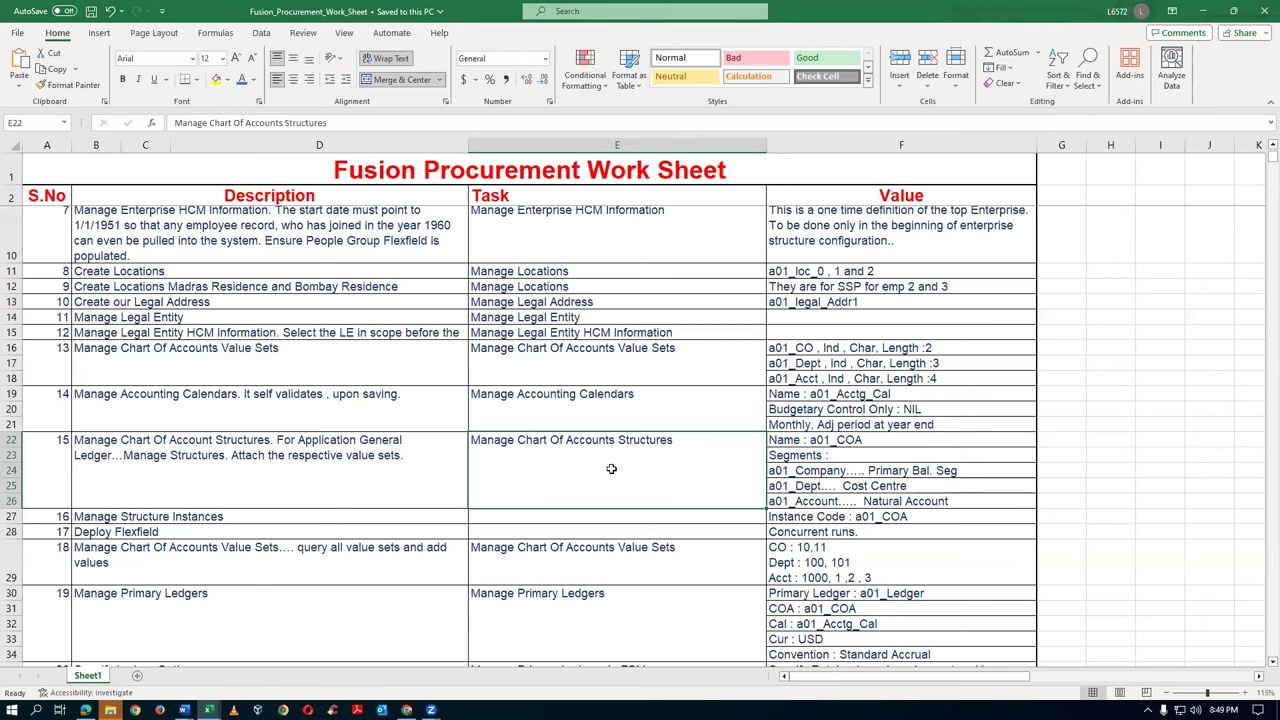
drag(58, 457, 524, 470)
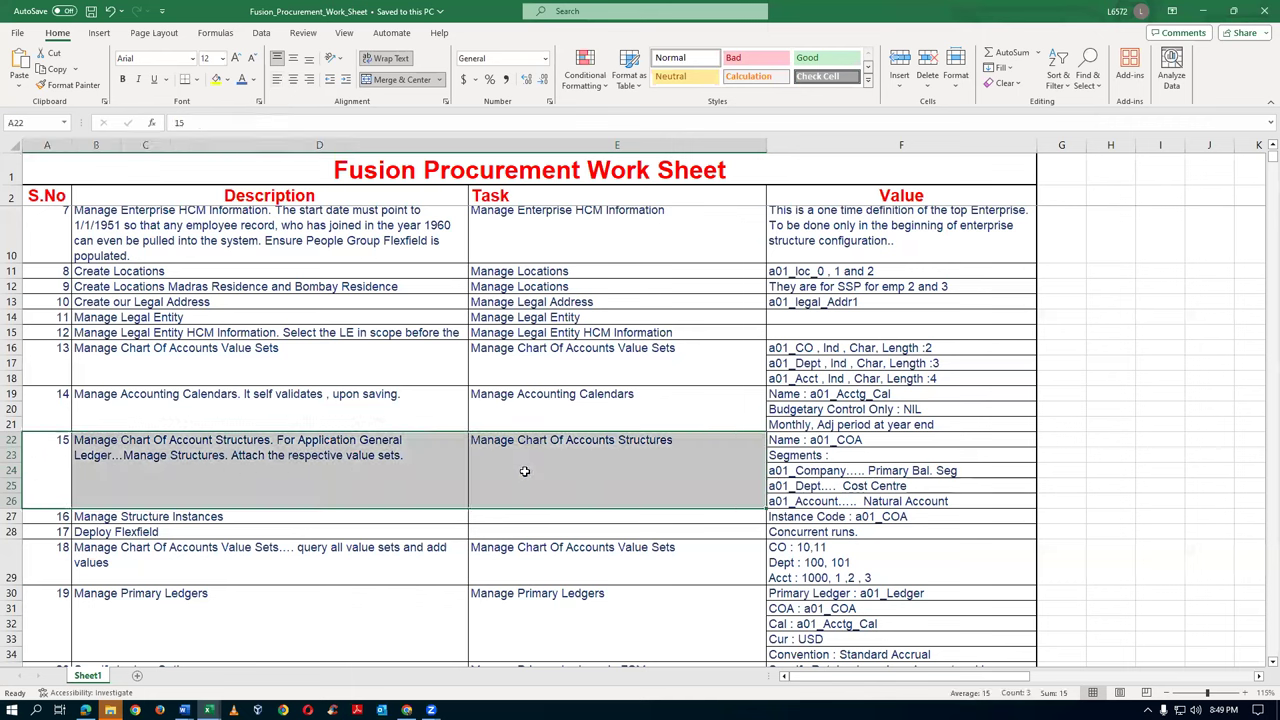
click(459, 479)
click(558, 479)
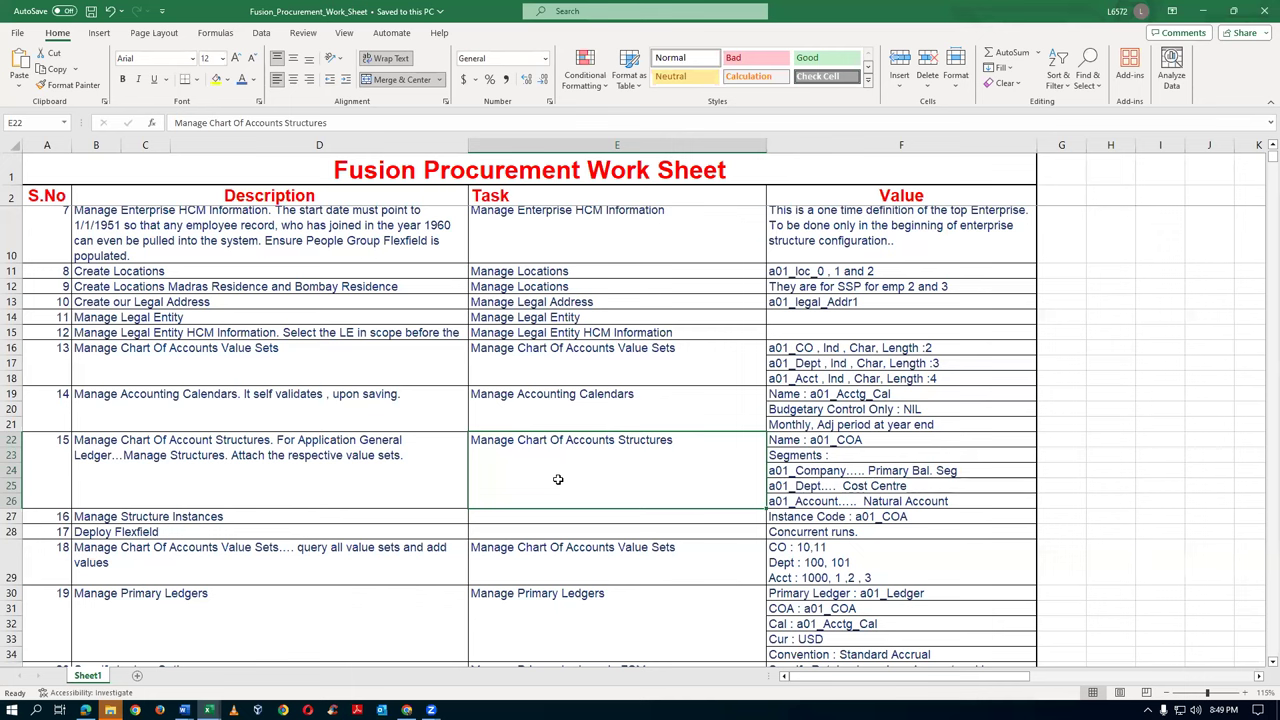
key(ctrl+c)
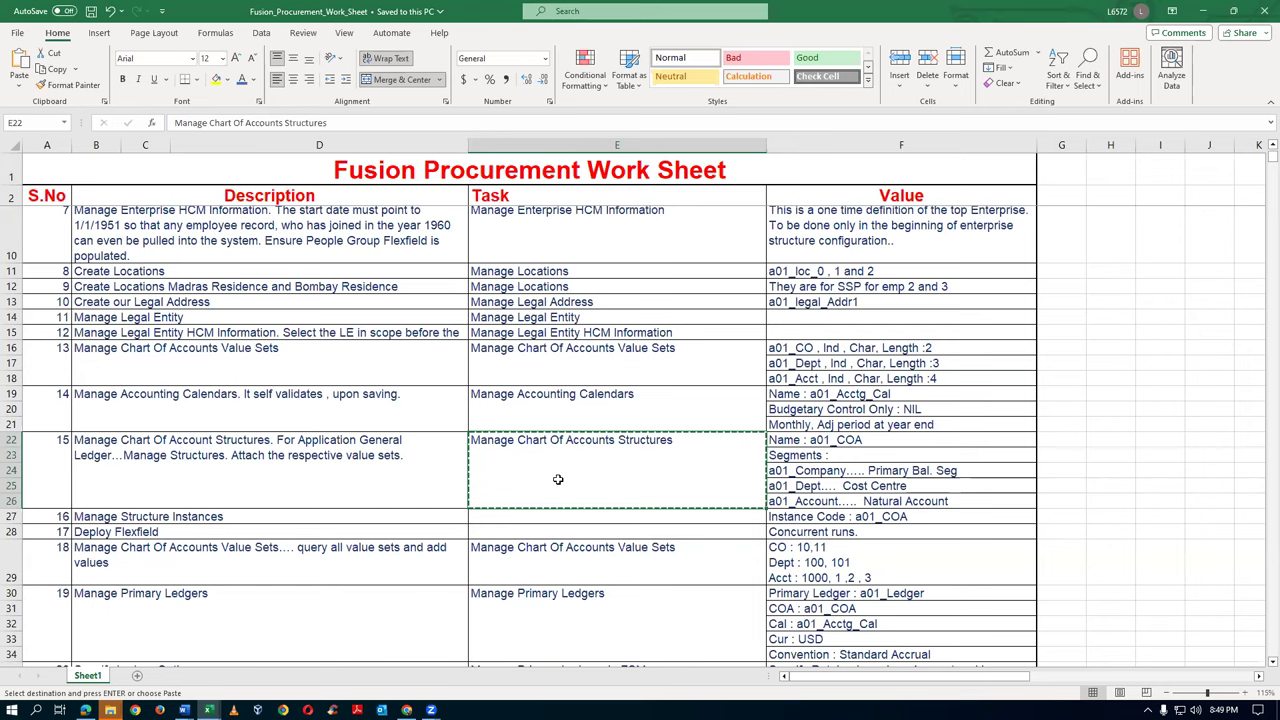
key(alt+Tab)
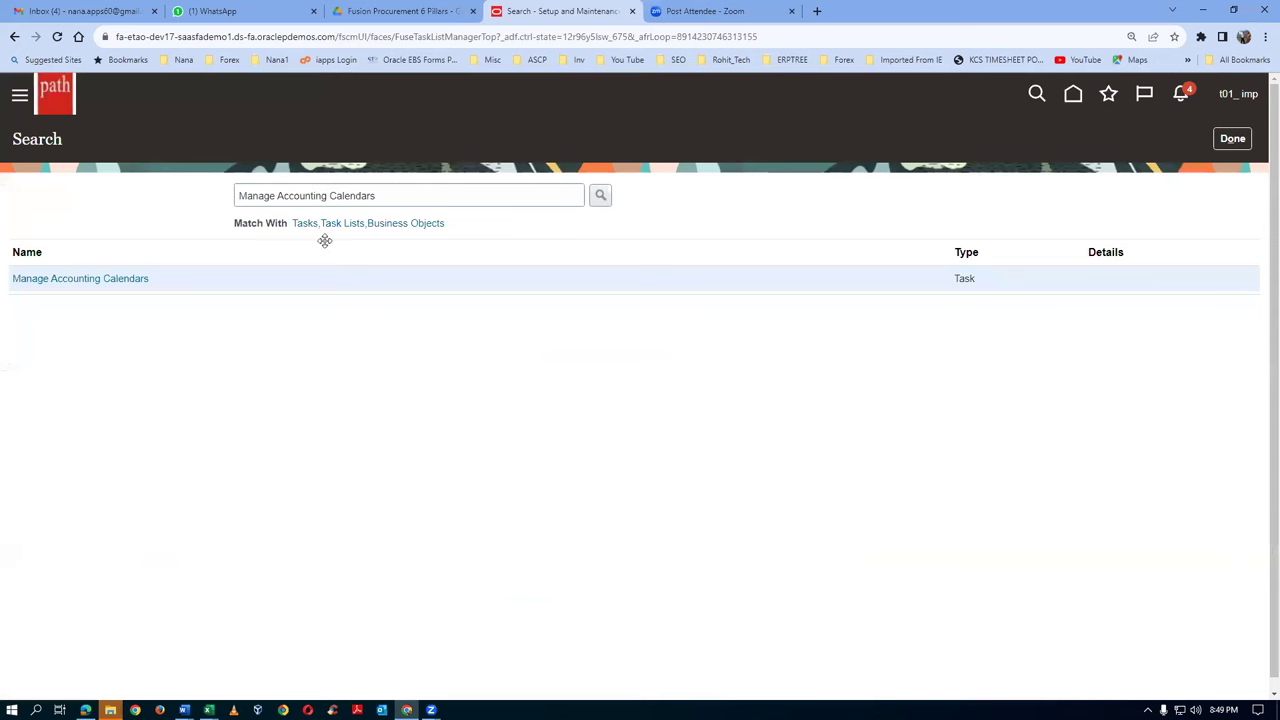
Step: Search the setup tasks for Manage Chart Of Accounts Structures and open that task
triple_click(397, 196)
key(ctrl+v)
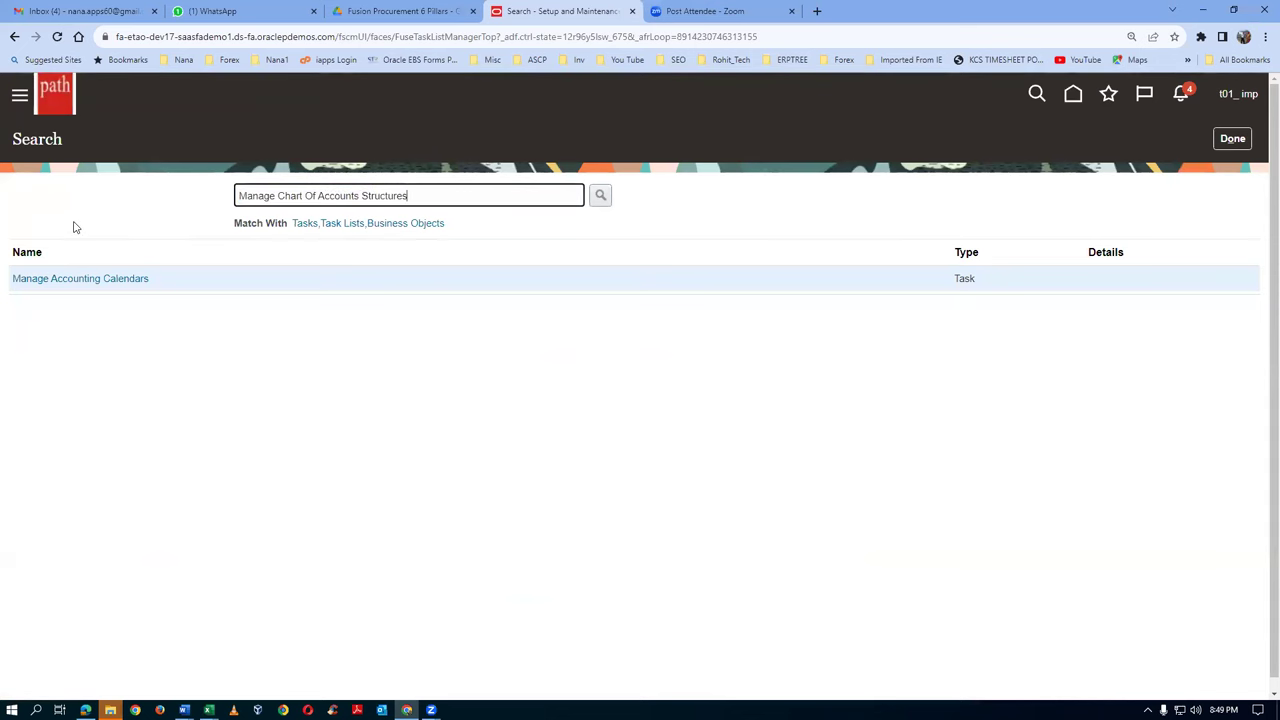
key(Return)
click(118, 278)
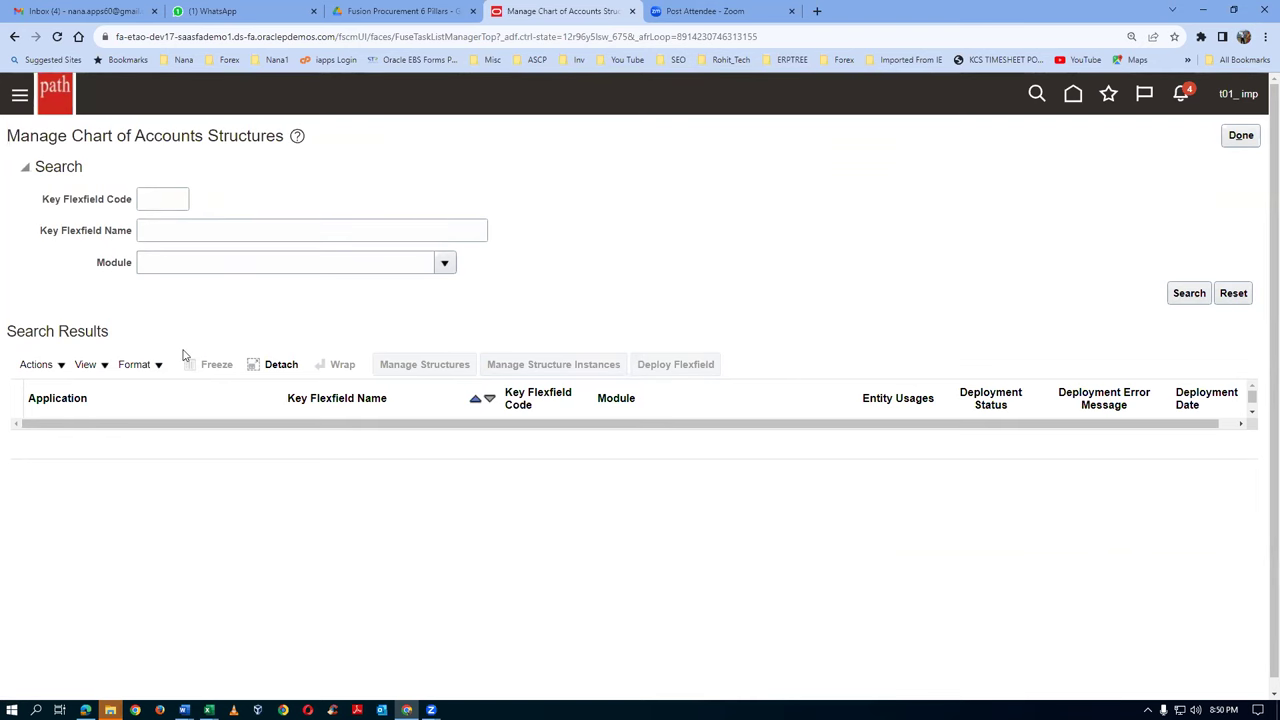
Step: Find the General Ledger Accounting Flexfield and start creating a new structure for it
click(1194, 297)
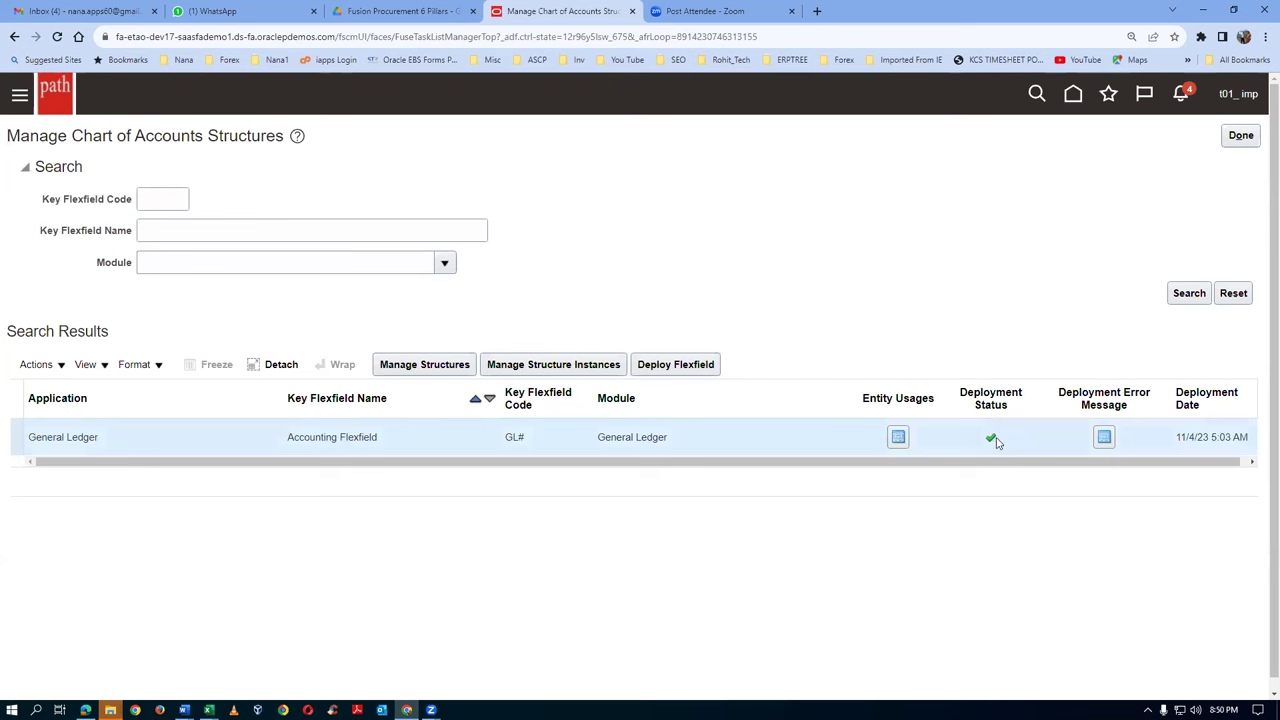
mouse_move(993, 442)
click(425, 368)
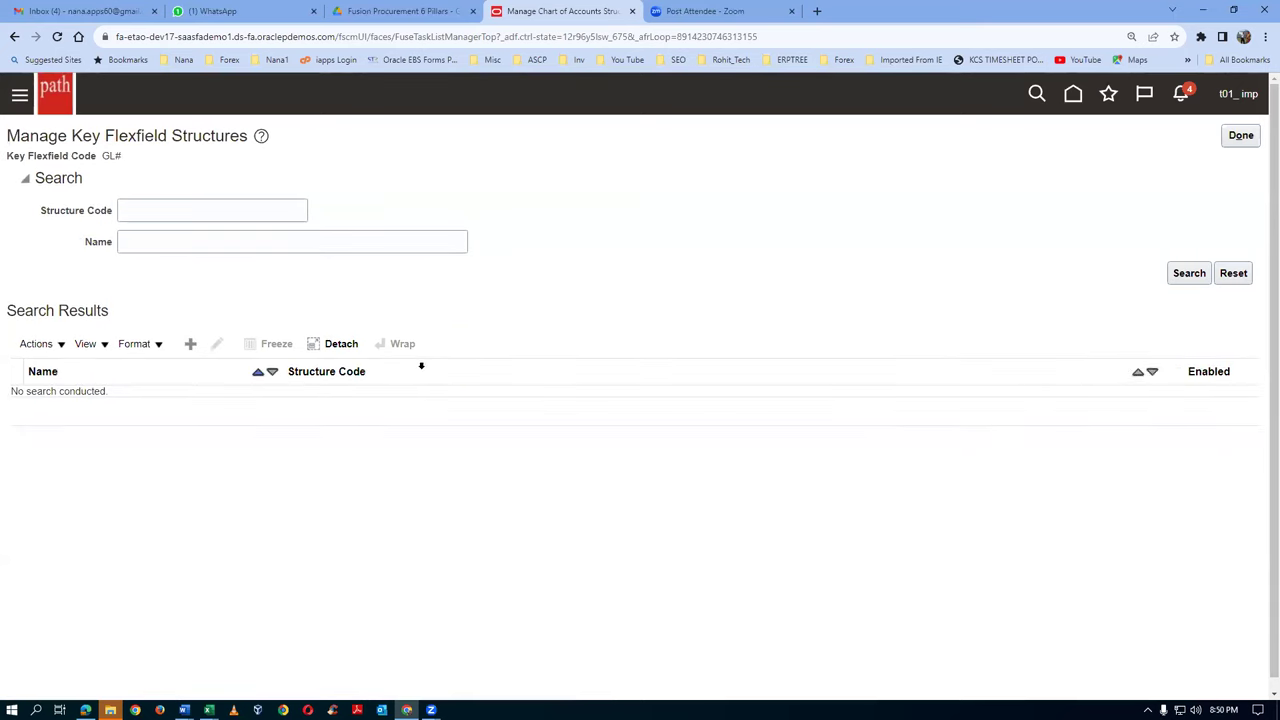
click(190, 345)
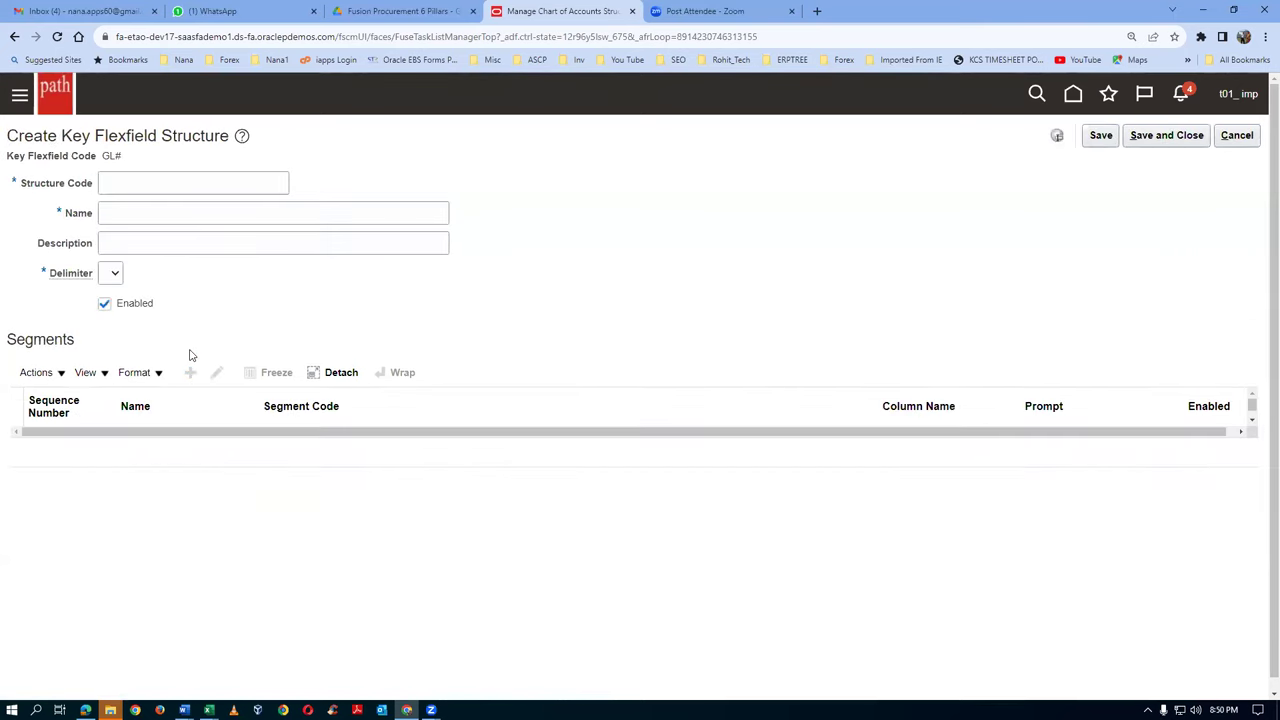
Step: Set the new structure's code, name and description to t01_str and choose the hyphen as its delimiter
click(126, 182)
text(t01_)
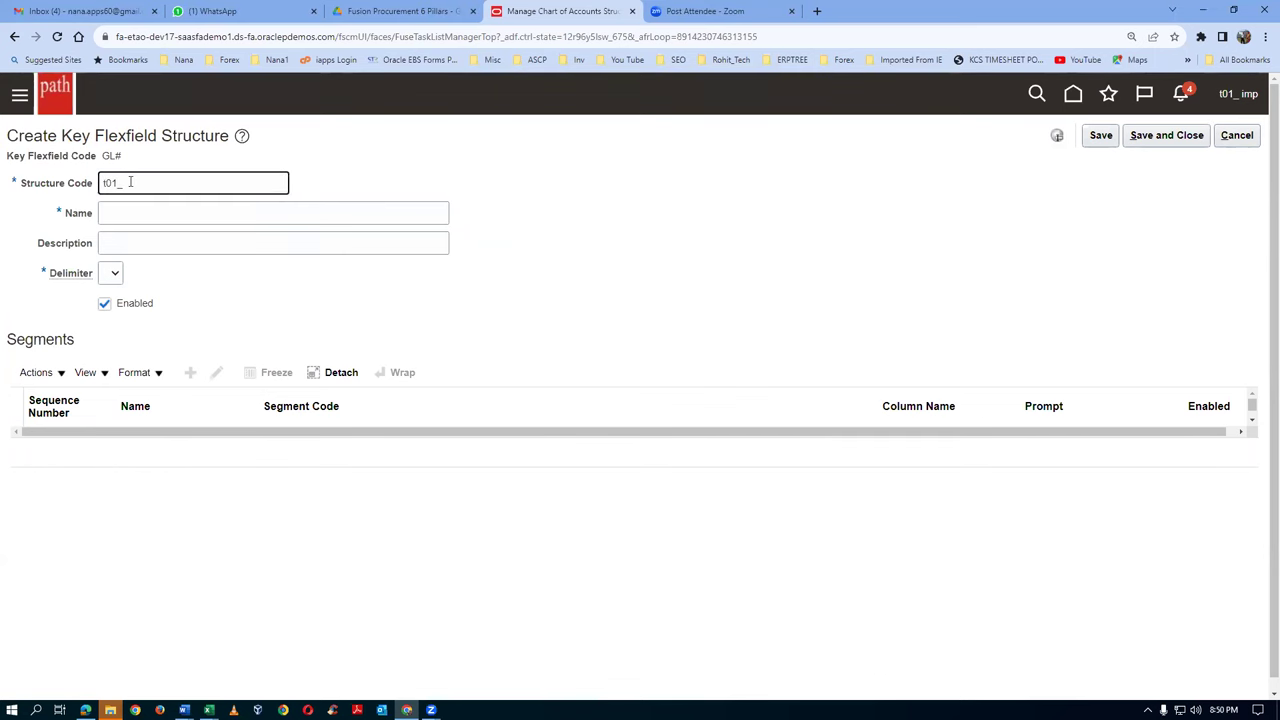
text(str)
drag(153, 184, 44, 195)
click(116, 214)
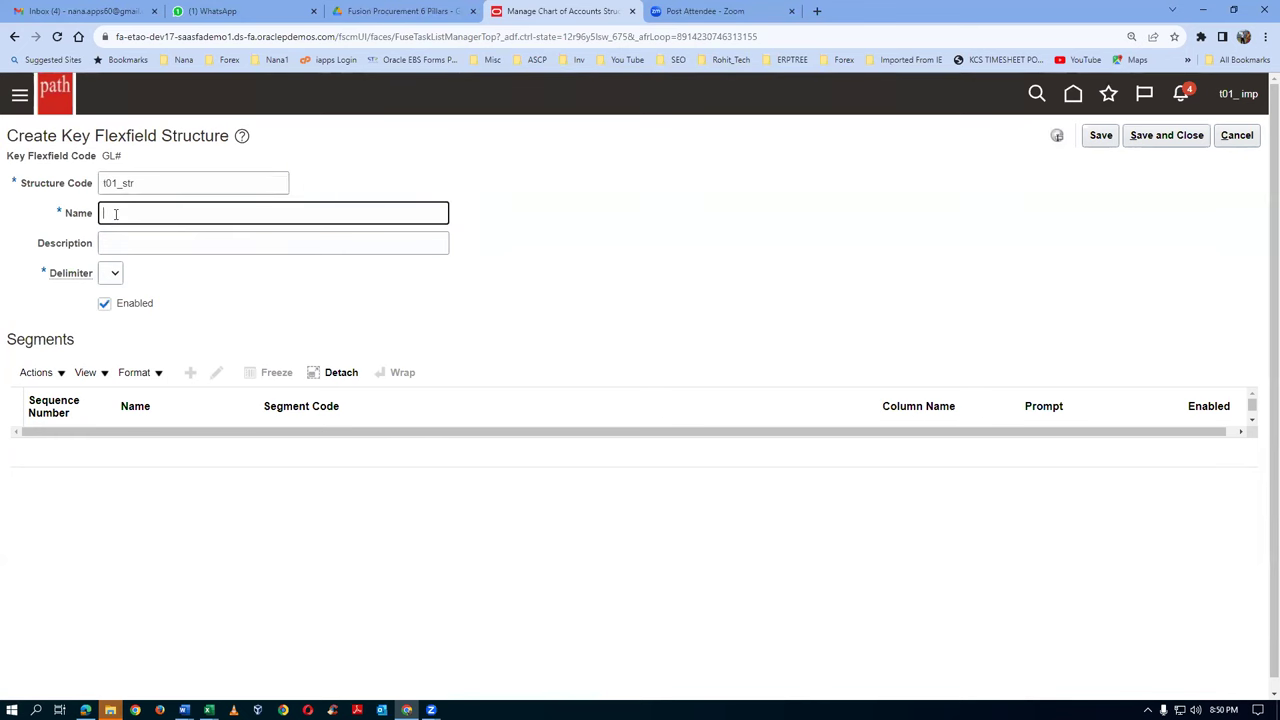
key(ctrl+v)
click(135, 247)
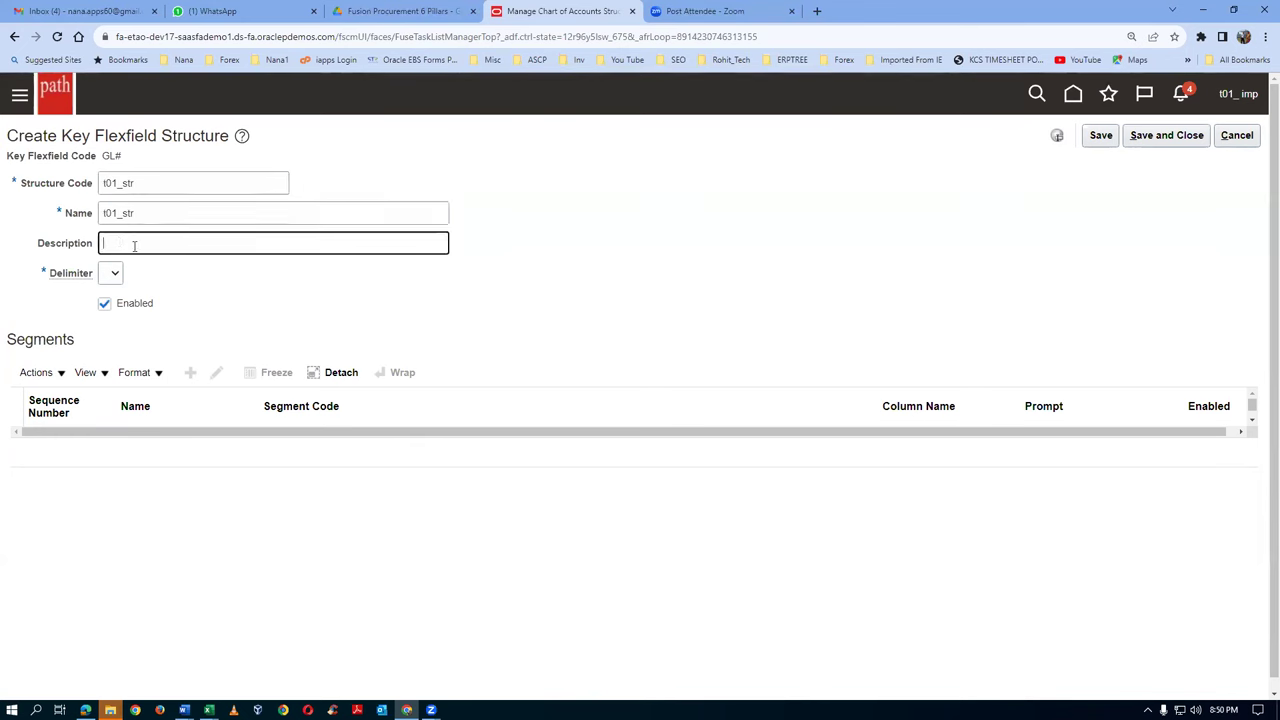
key(ctrl+v)
click(1100, 135)
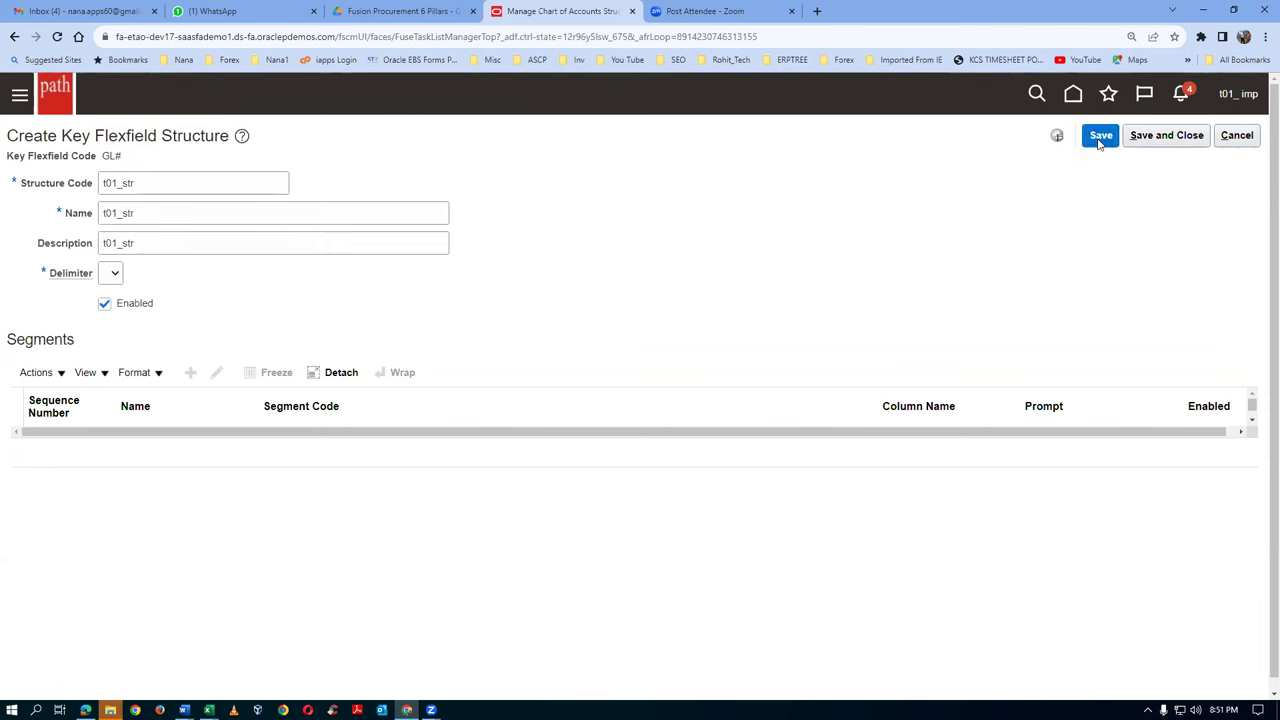
click(114, 278)
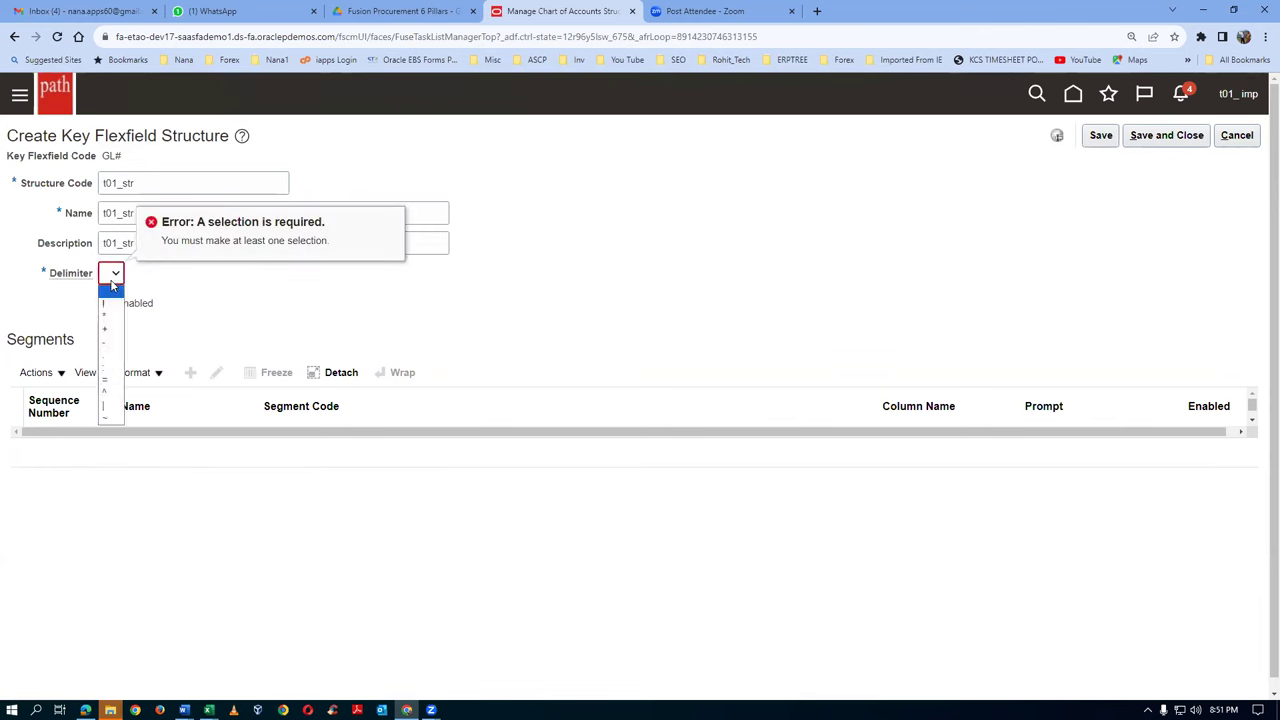
click(110, 343)
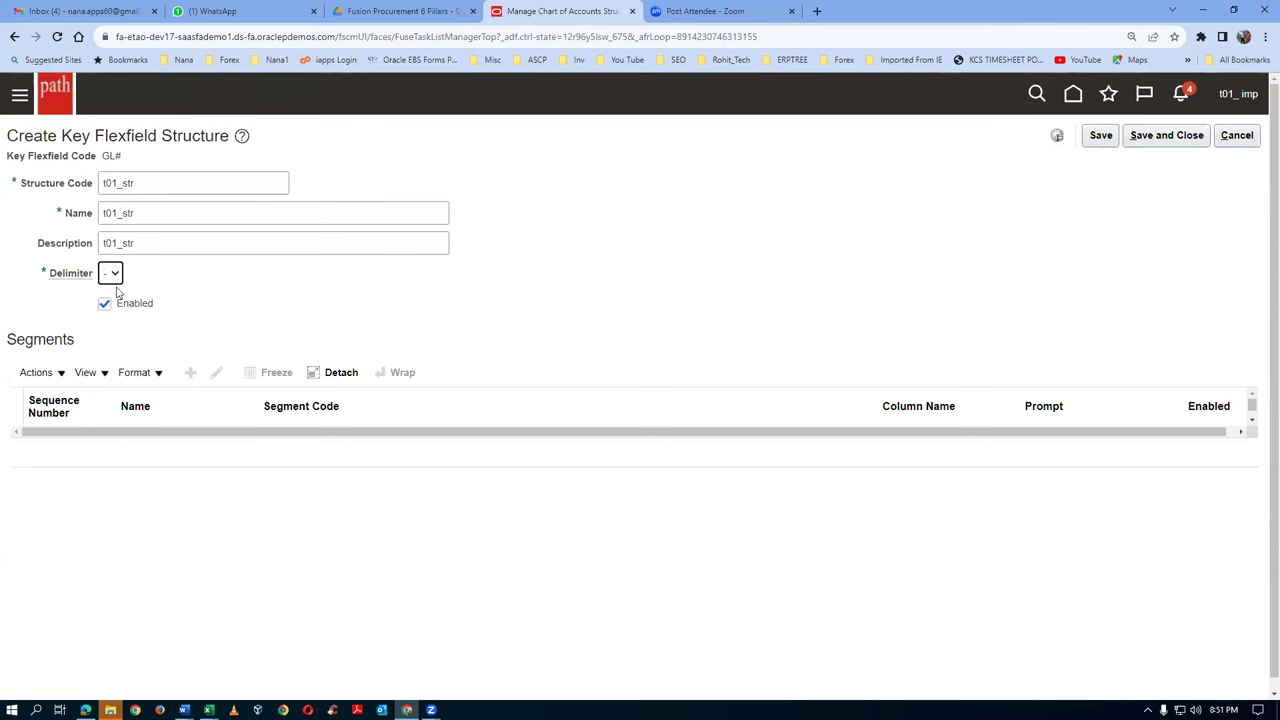
Step: Save the t01_str structure and add a new segment to it with the segment code t01_company
click(1100, 136)
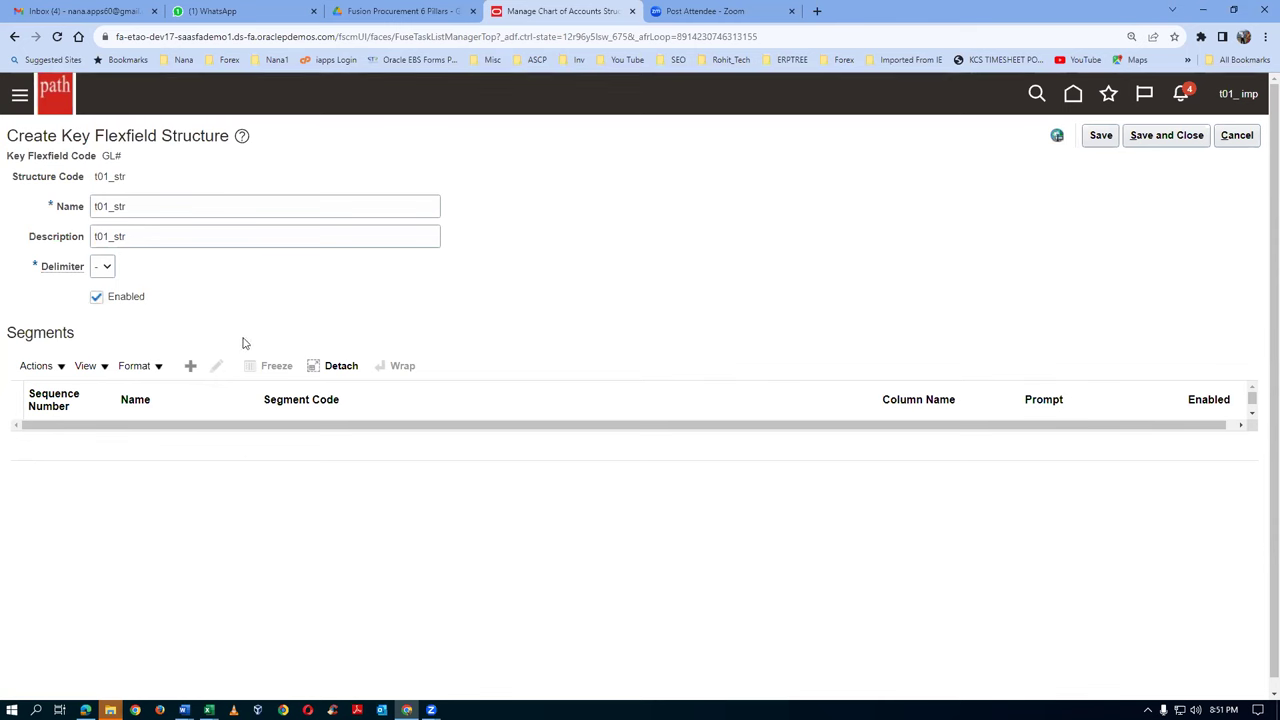
click(191, 368)
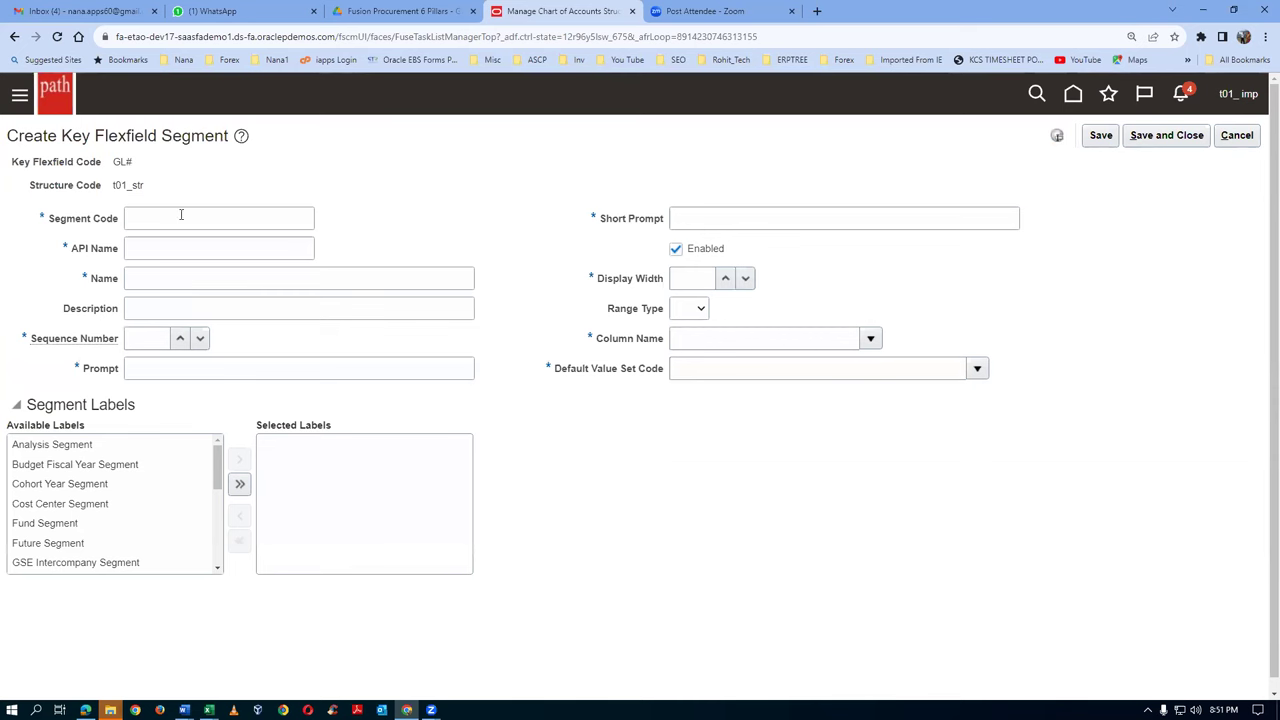
click(182, 218)
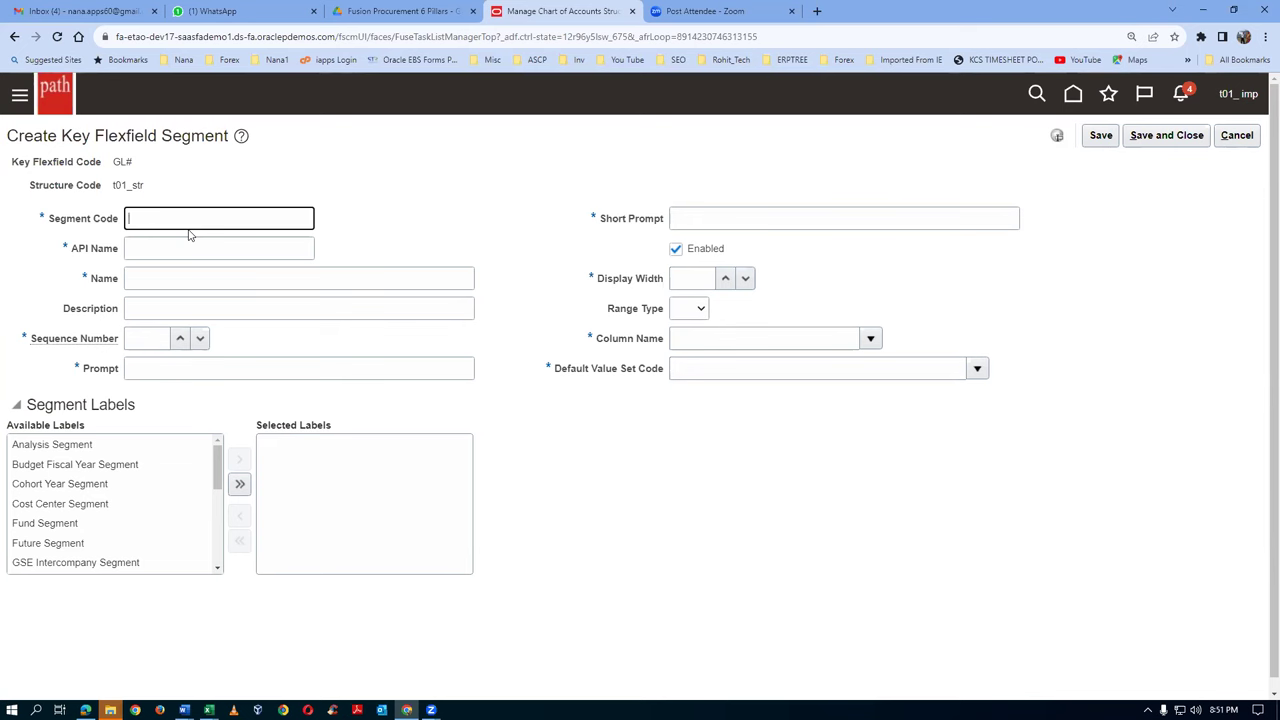
text(01_company)
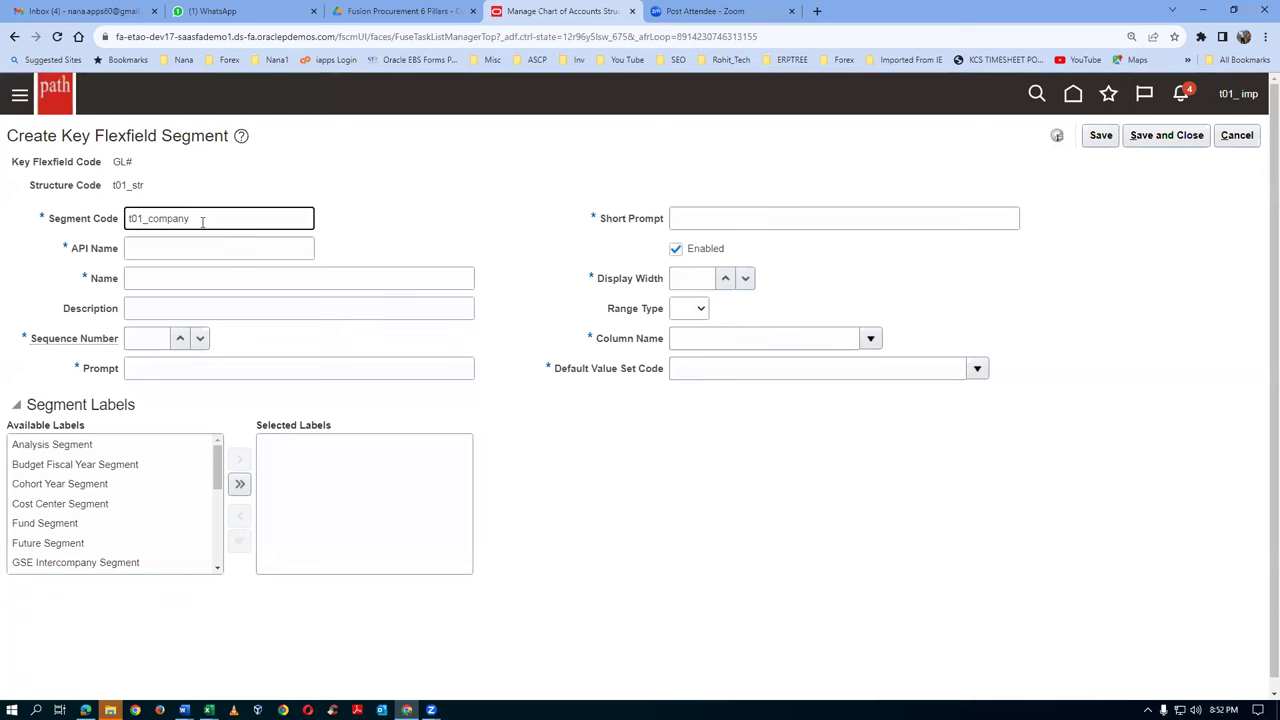
Step: Let the API name fill in from the segment code and enter t01_company as the segment's name and description
drag(202, 222, 113, 237)
key(ctrl+c)
click(148, 248)
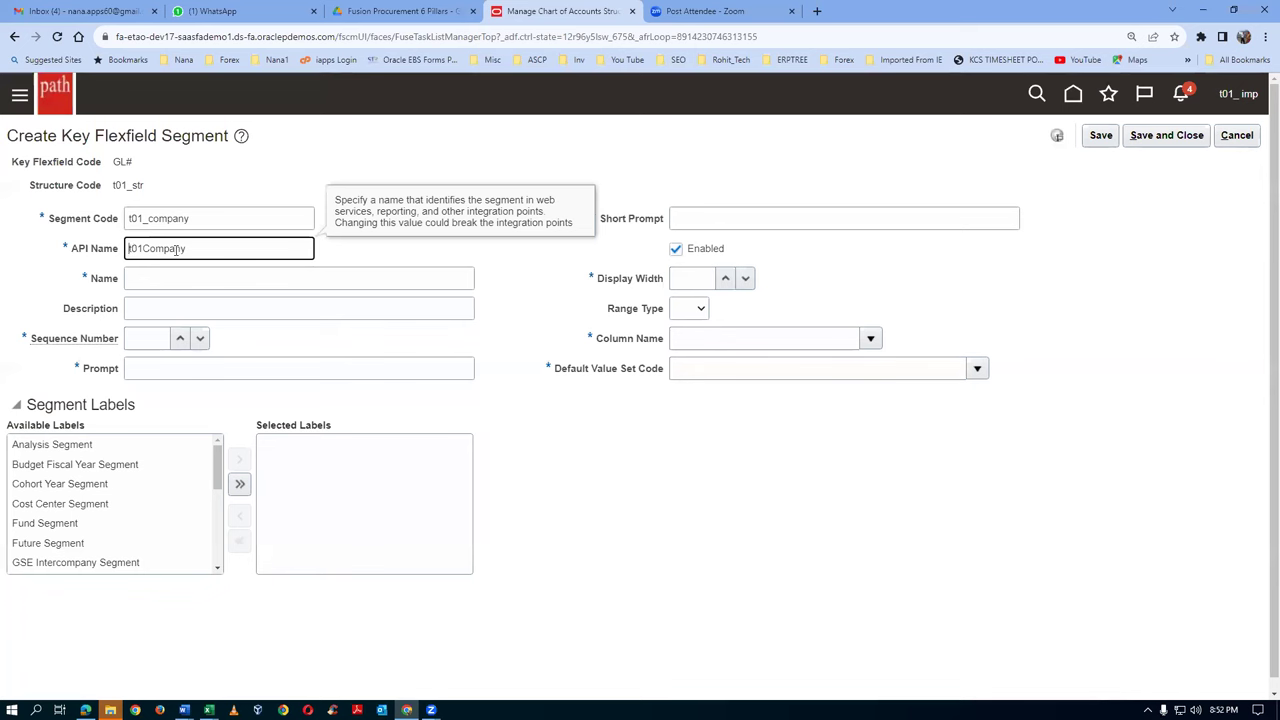
click(153, 279)
key(ctrl+v)
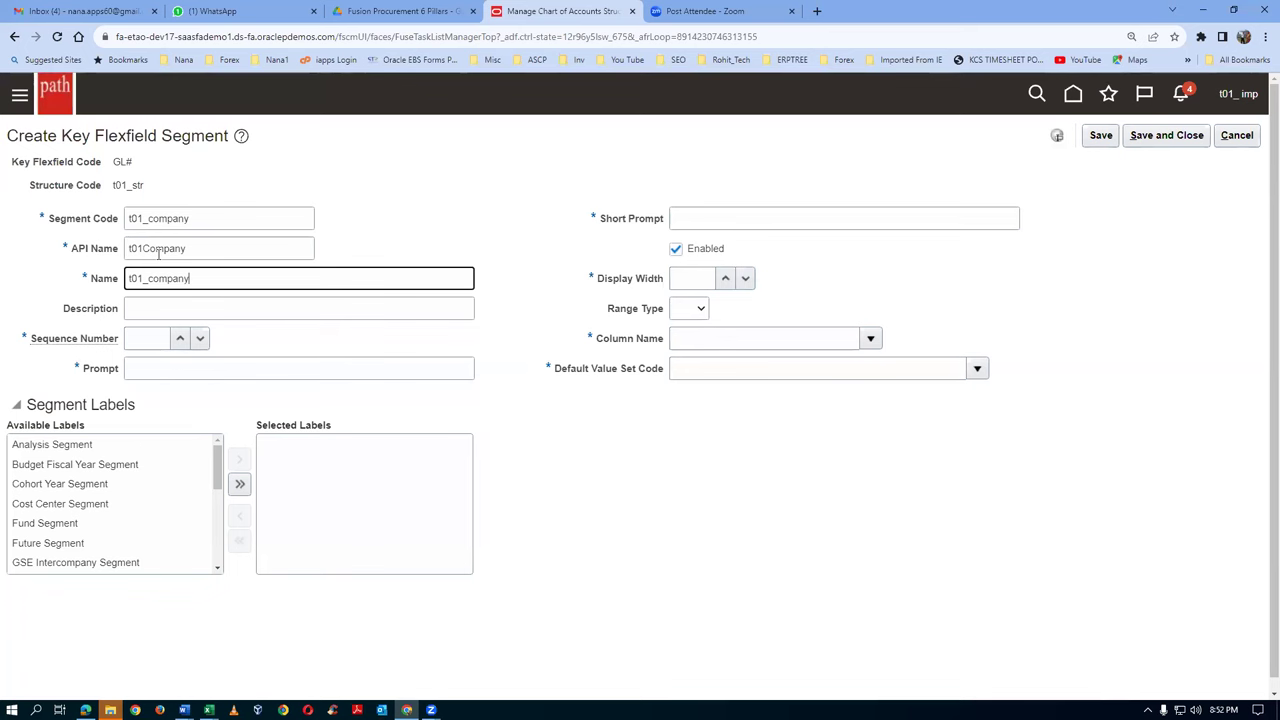
click(141, 307)
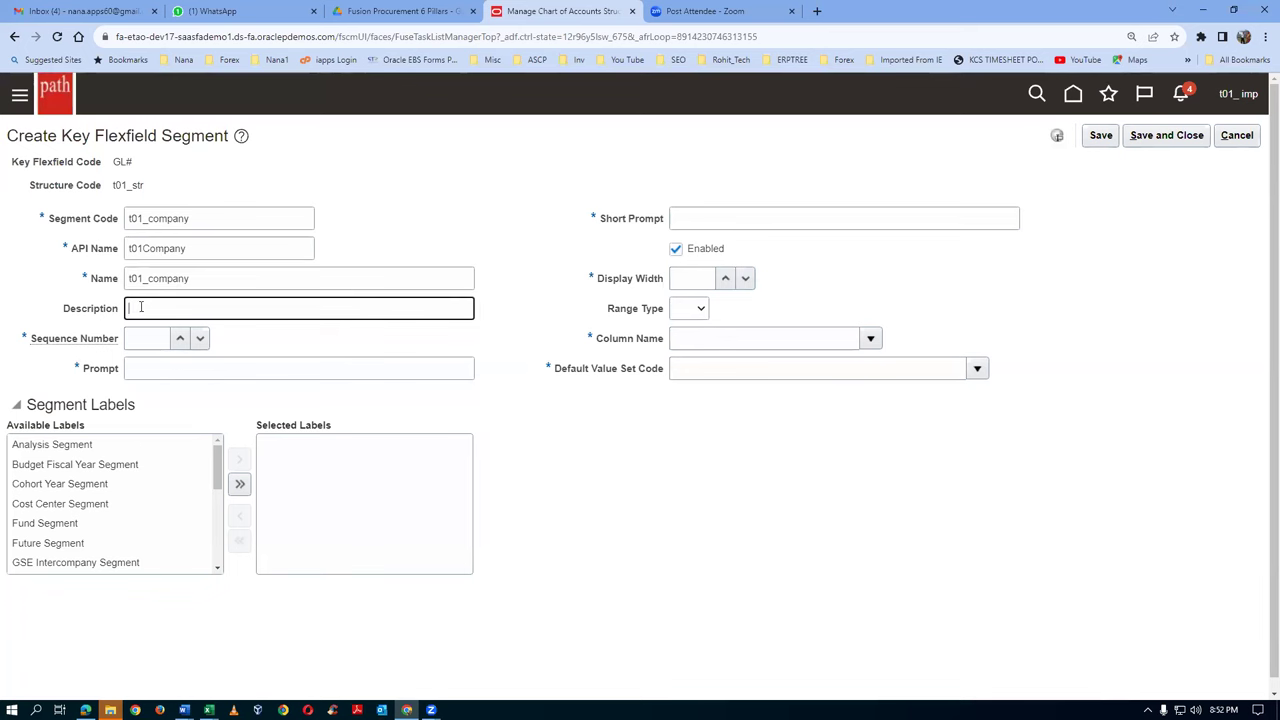
key(ctrl+v)
Step: Give the company segment sequence number 1 and enter t01_company as both its prompt and short prompt
click(128, 339)
text(1)
click(144, 370)
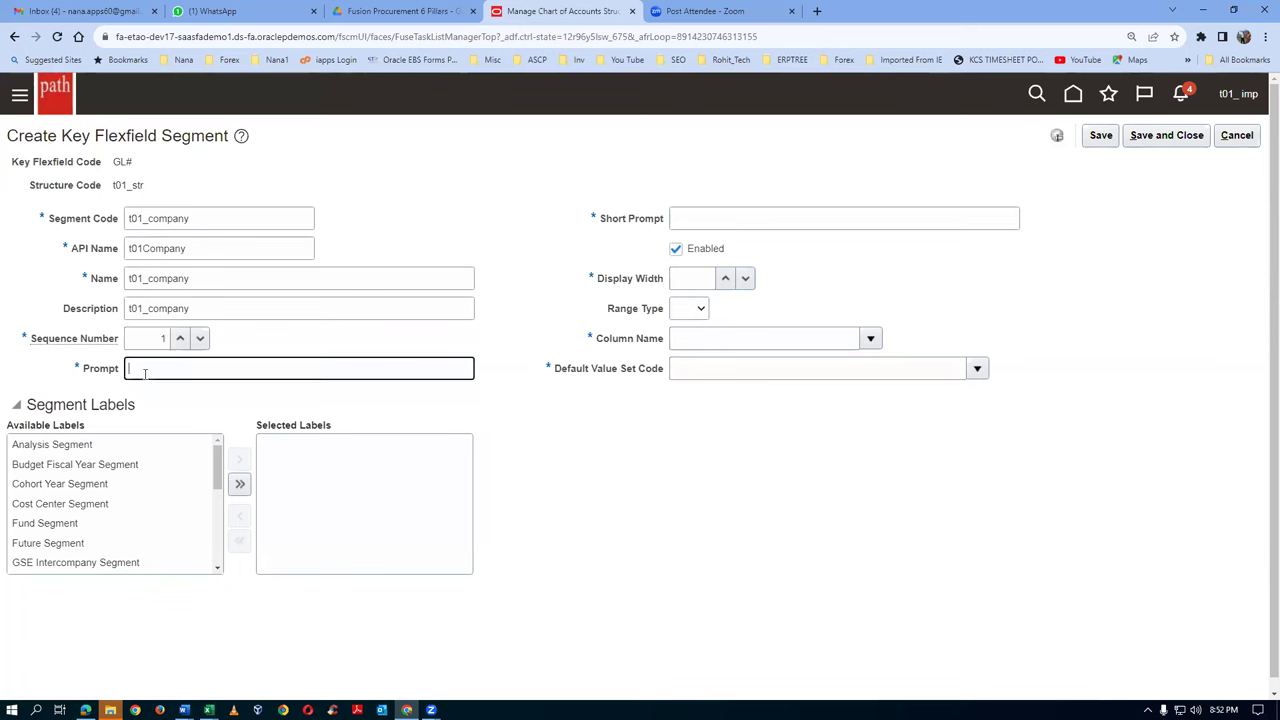
key(ctrl+v)
click(714, 218)
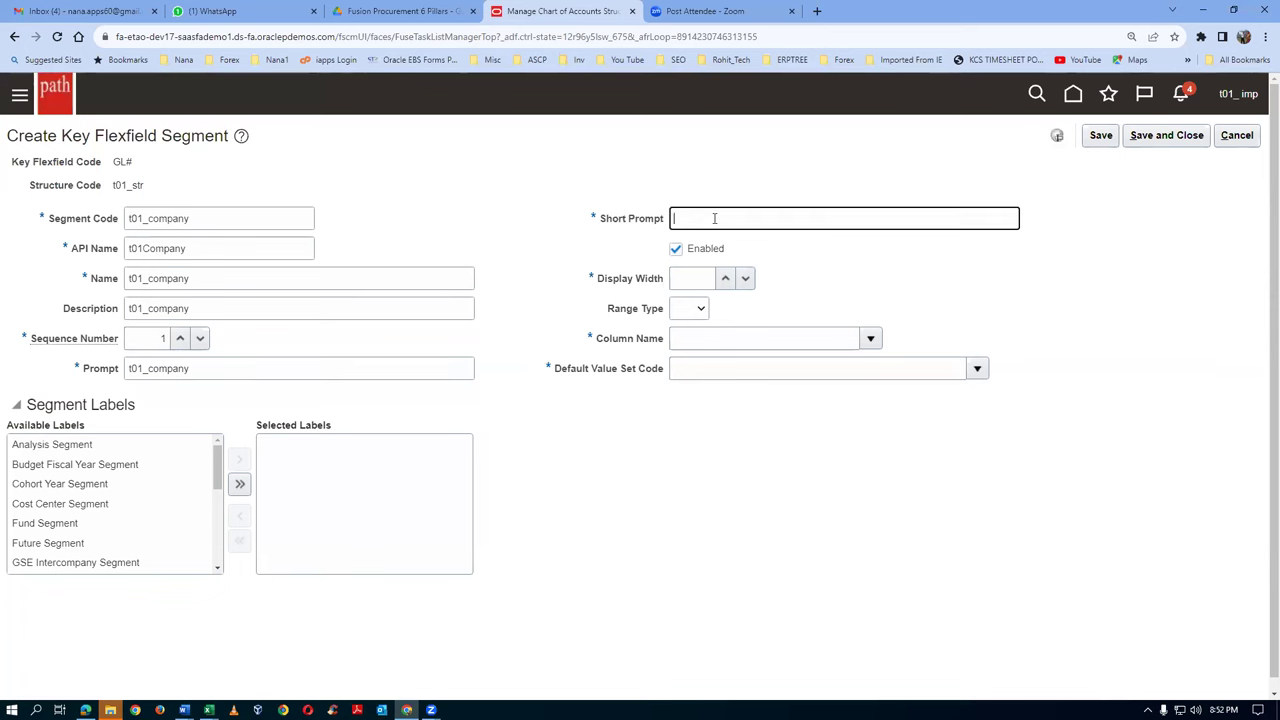
key(ctrl+v)
Step: Set the company segment's display width to 20, leave its range type blank and choose SEGMENT1 as its column name
click(688, 279)
text(2)
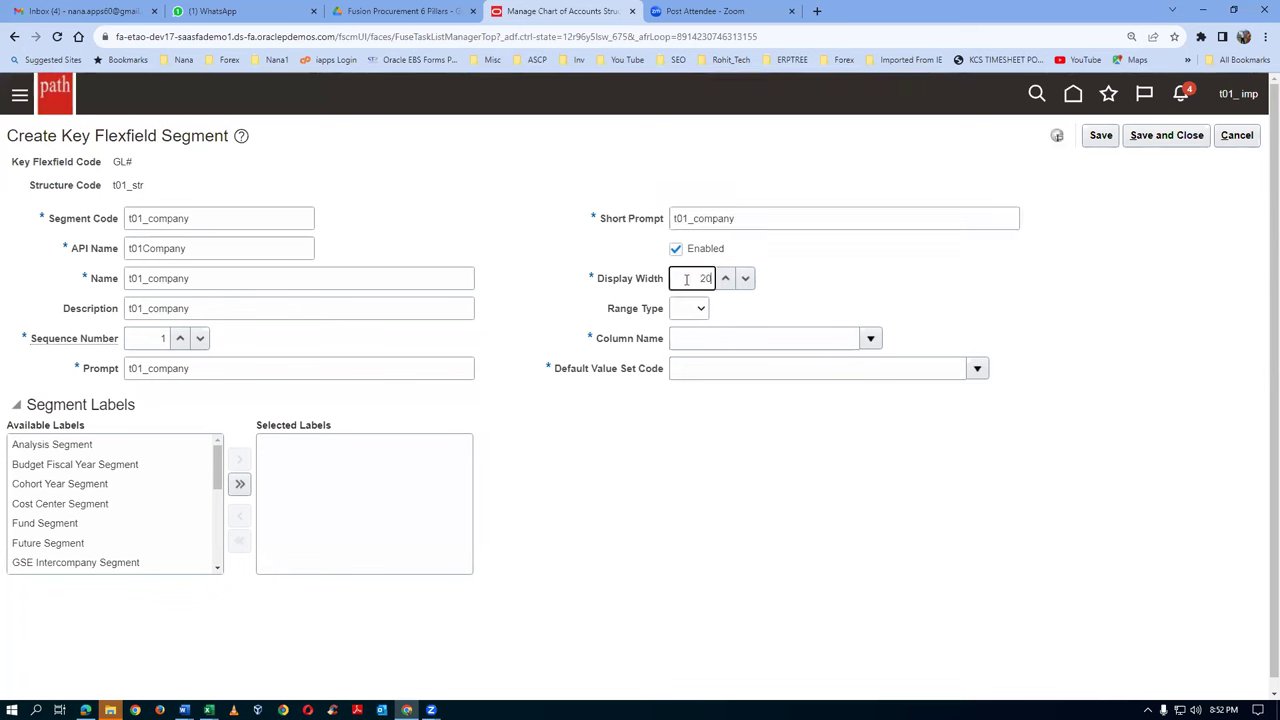
click(684, 312)
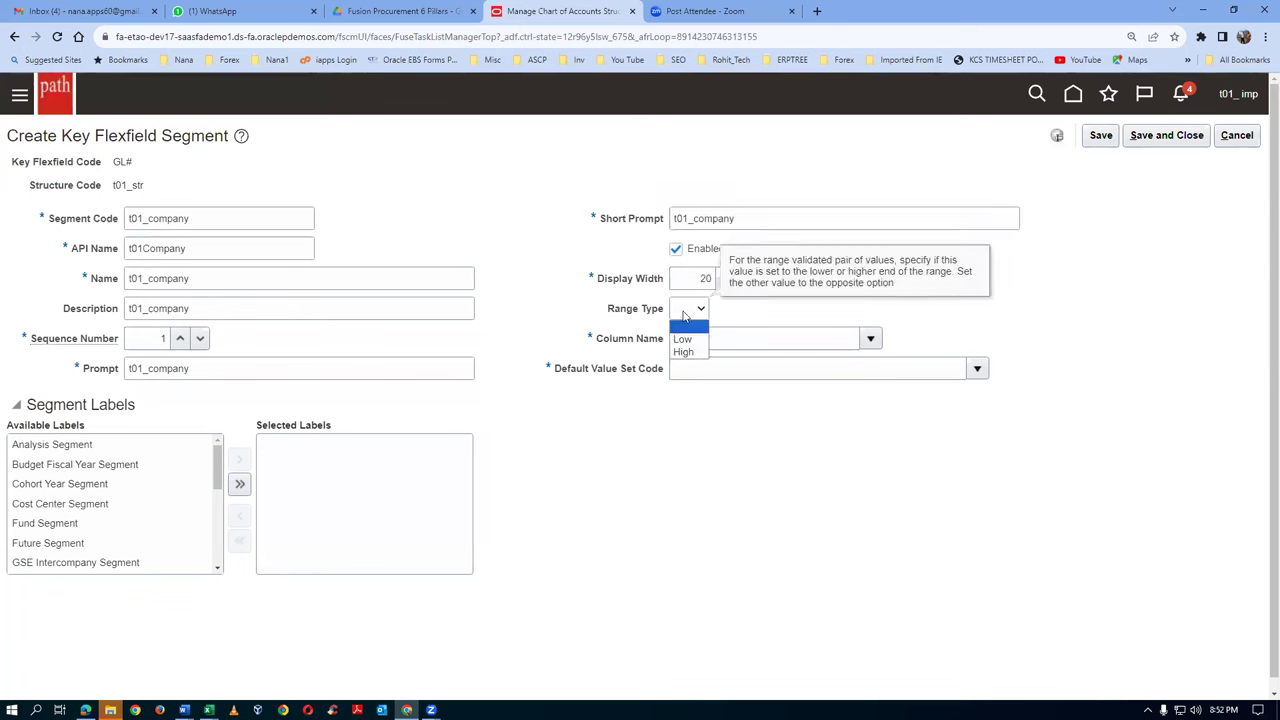
click(684, 316)
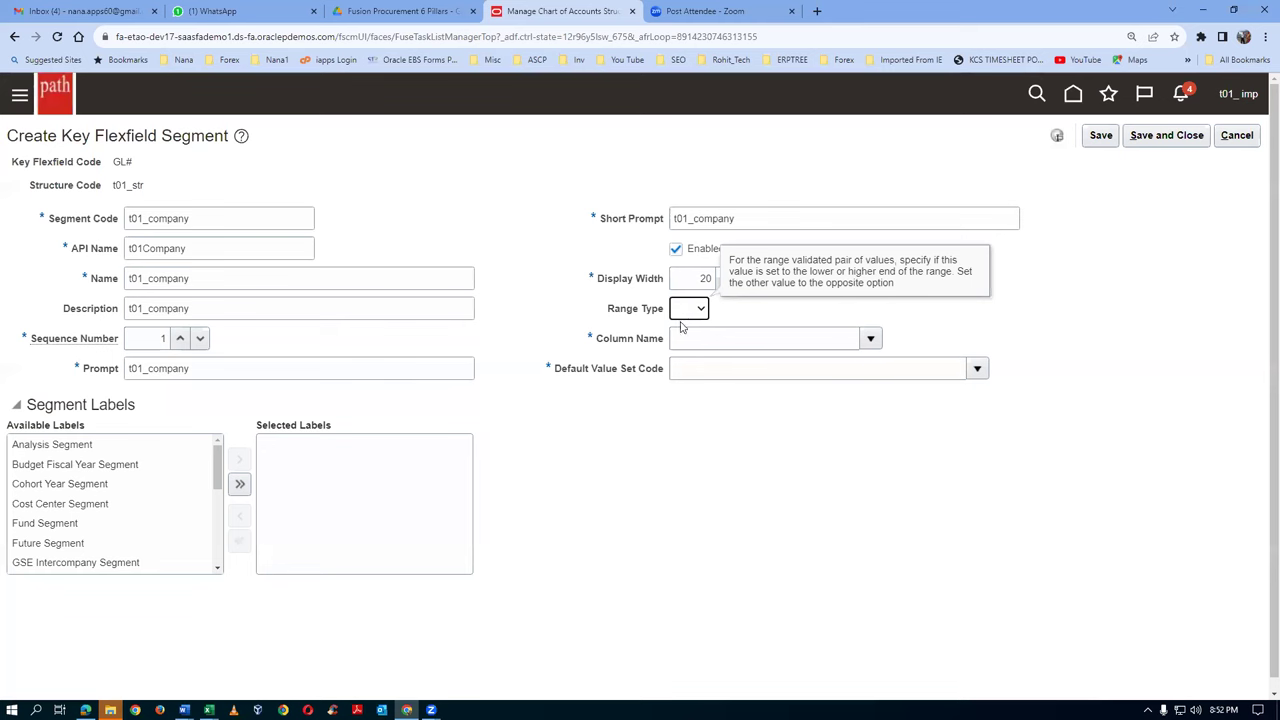
click(870, 338)
click(760, 393)
Step: Search the value sets for t01 and choose t01_Company_VS1 as the company segment's default value set code
click(707, 369)
text(t01)
key(Tab)
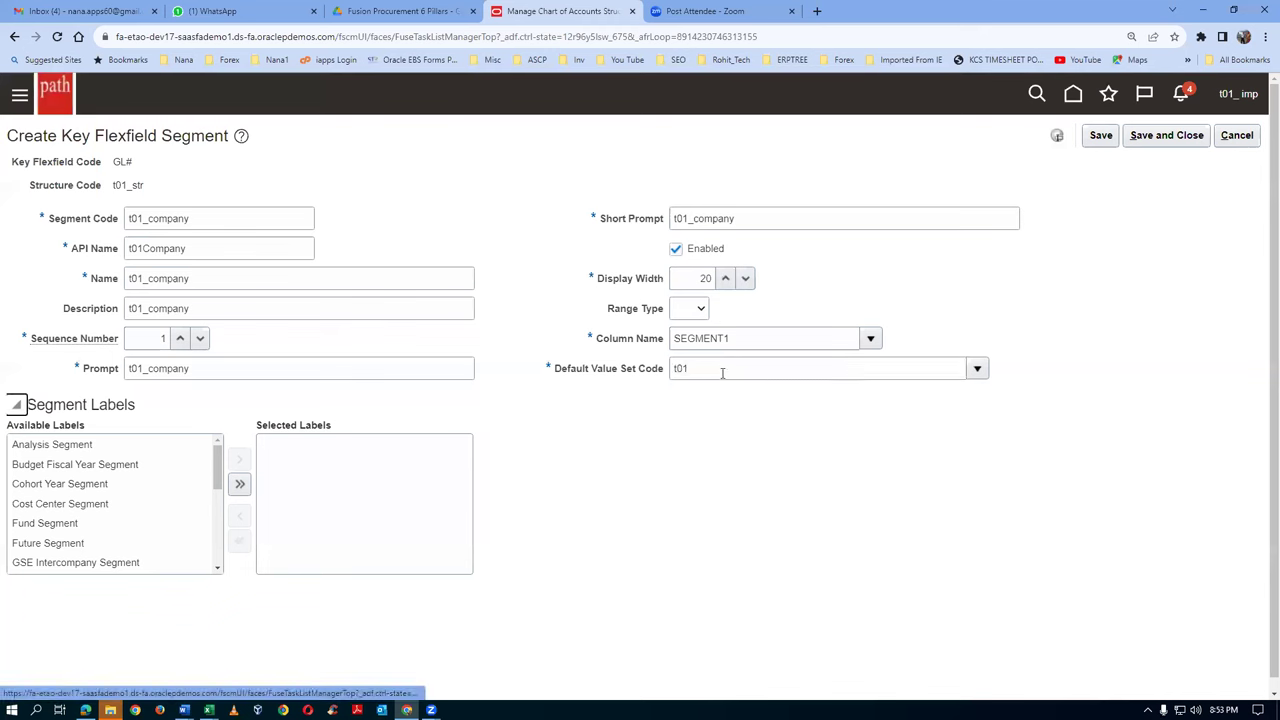
click(978, 369)
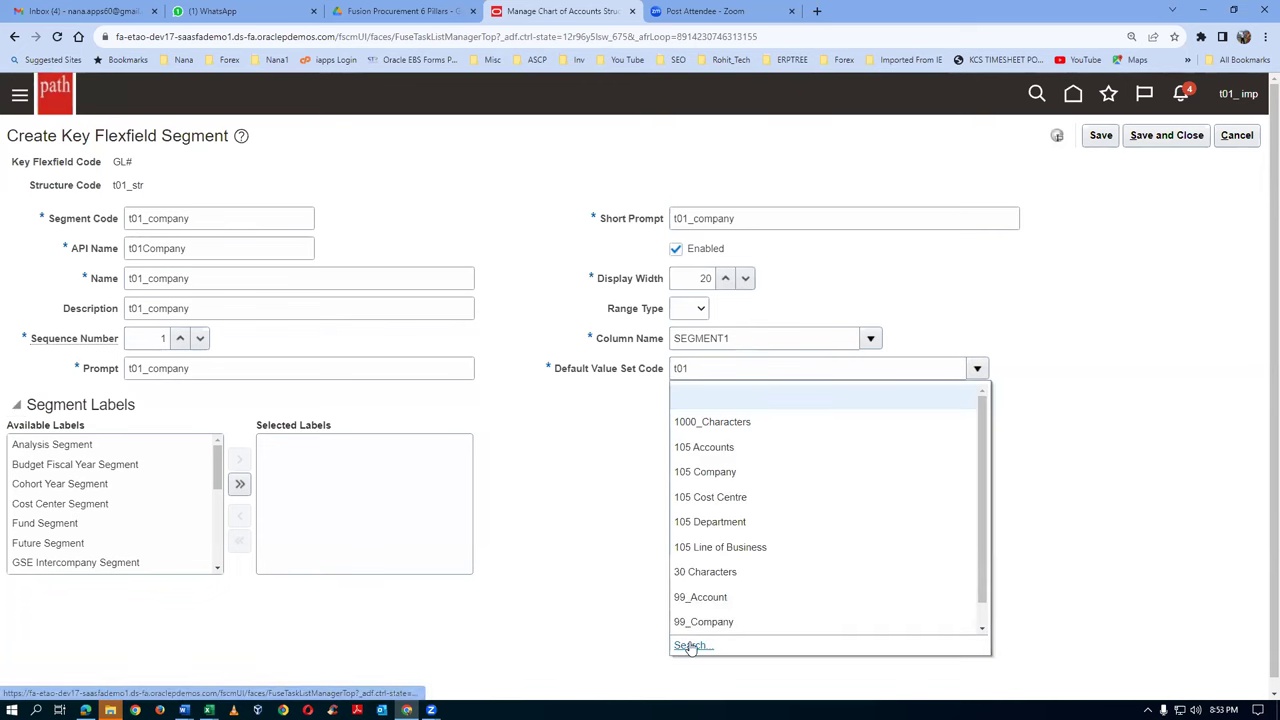
click(690, 646)
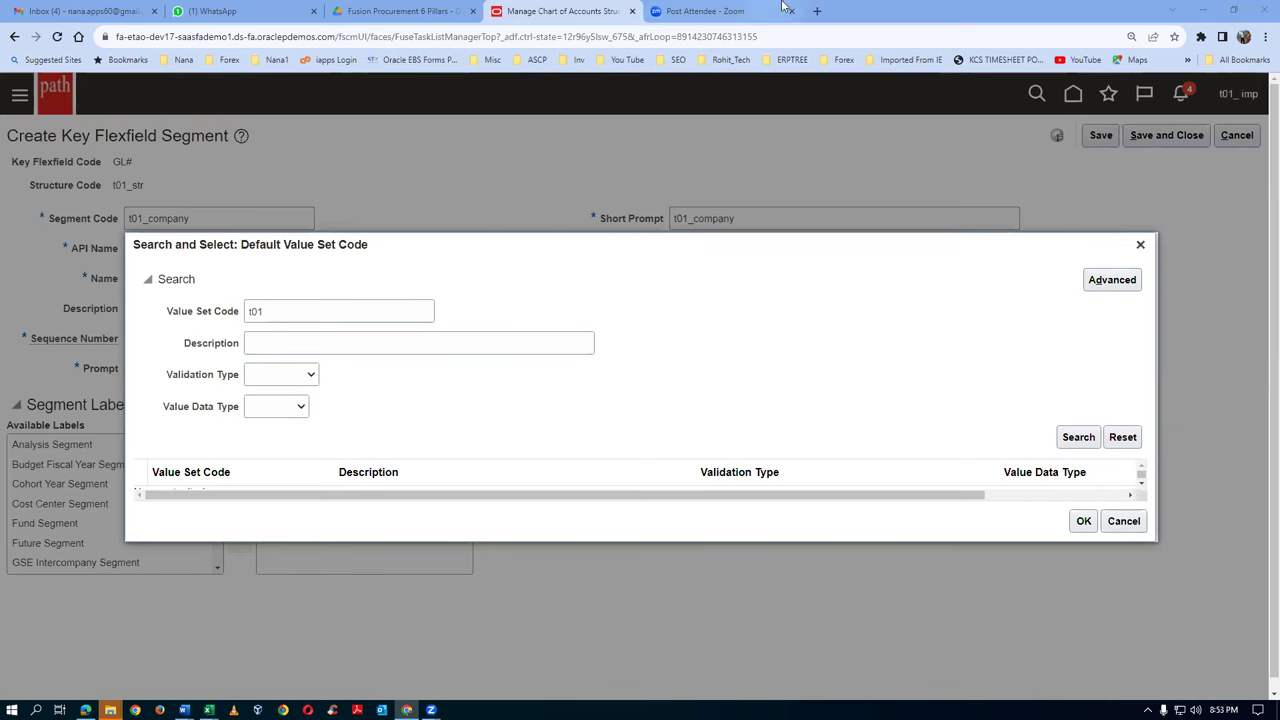
click(1099, 438)
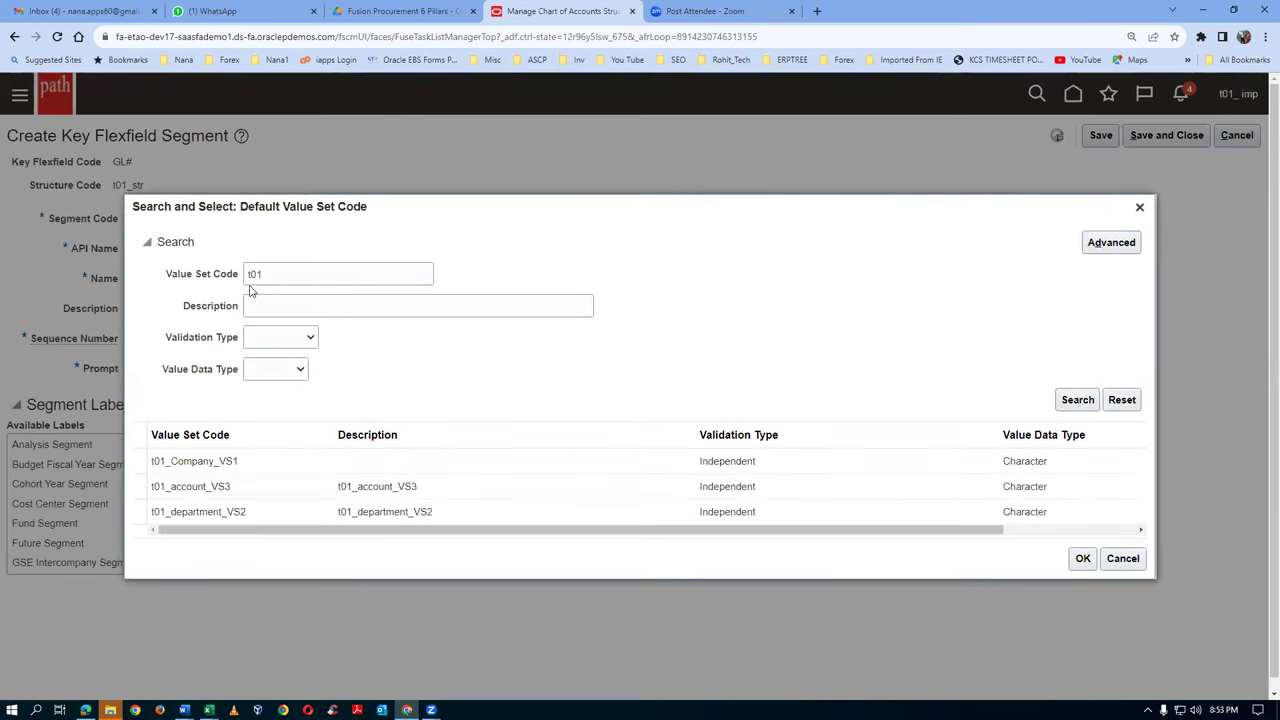
click(143, 461)
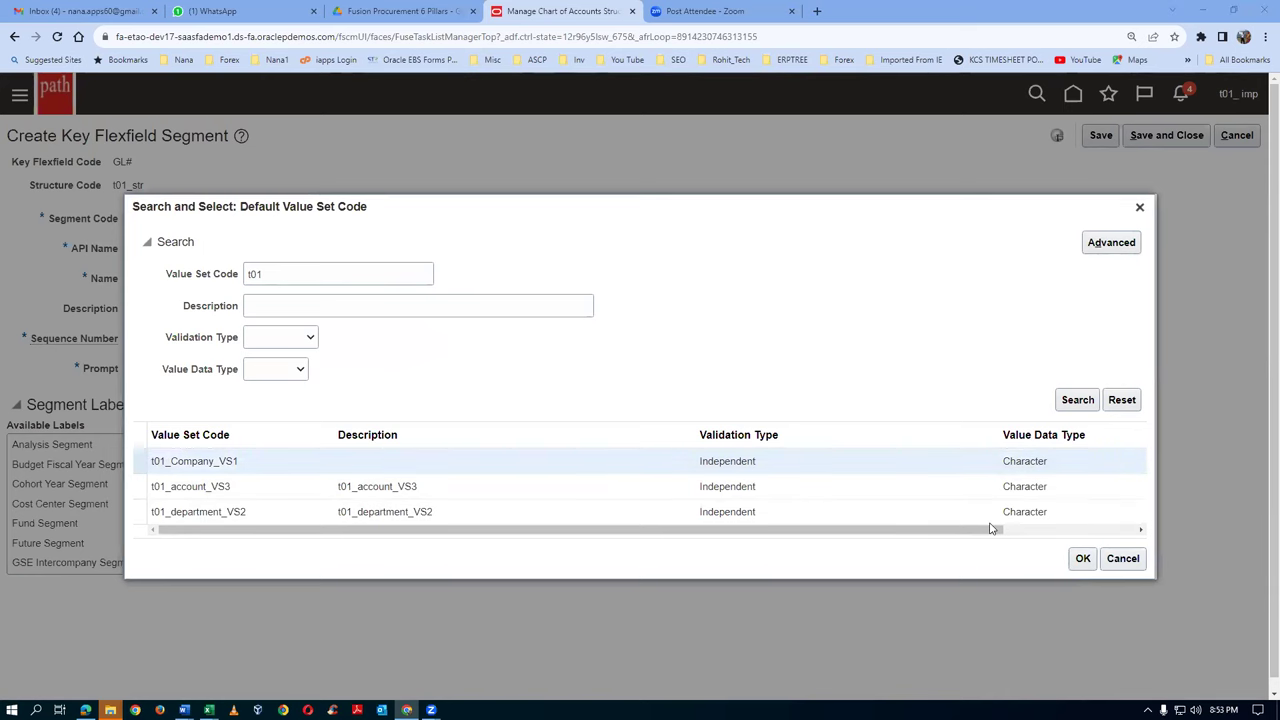
click(1083, 558)
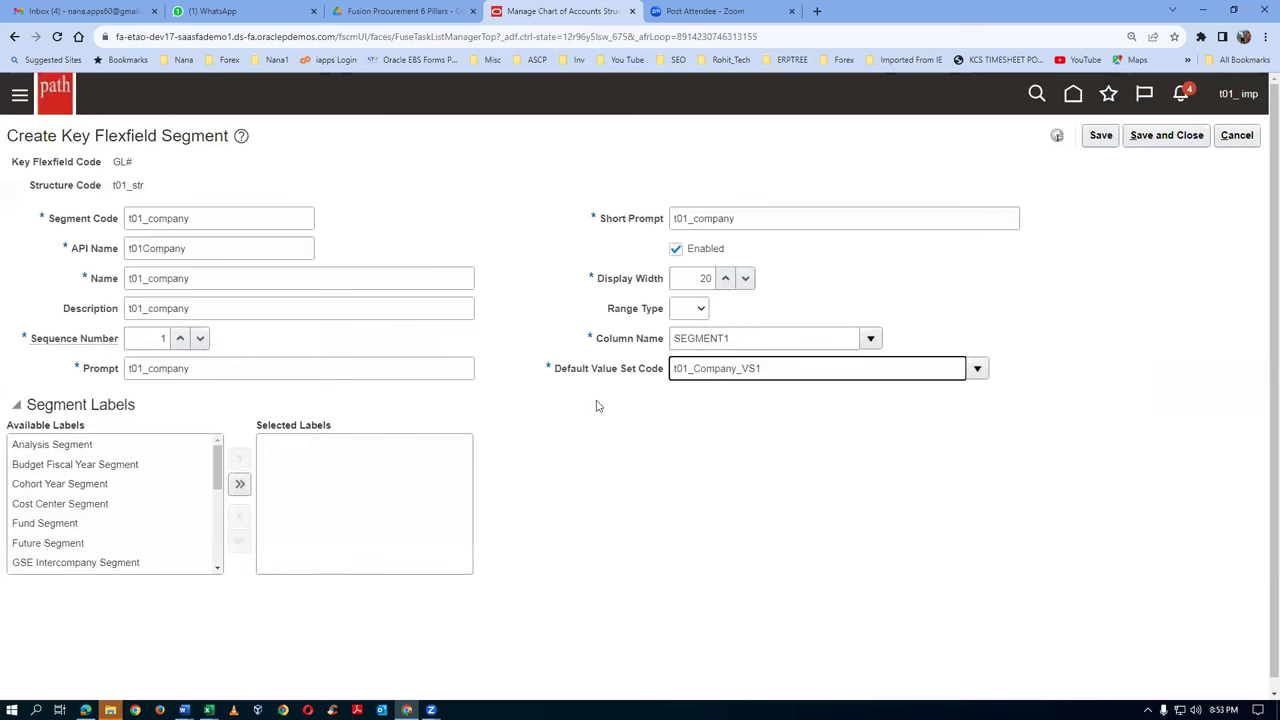
Step: Assign the Primary Balancing Segment label to the company segment, then save and close it
drag(34, 406, 125, 406)
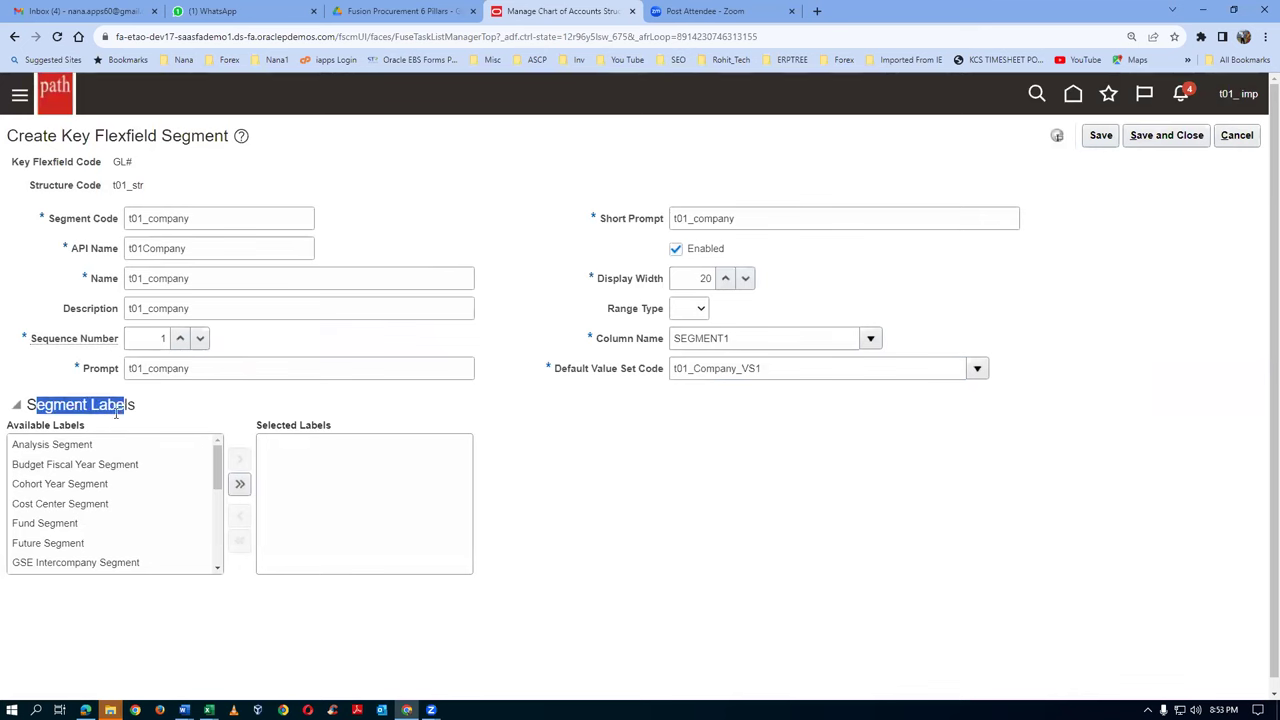
drag(217, 472, 227, 550)
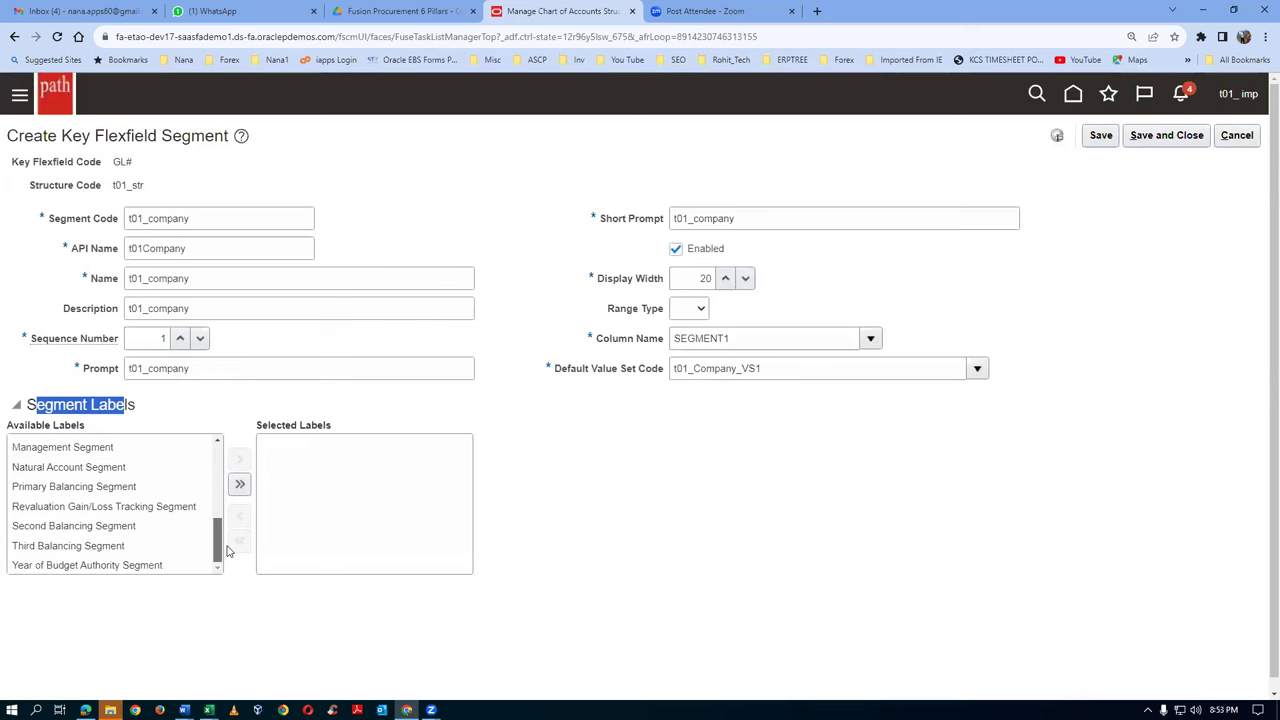
click(154, 487)
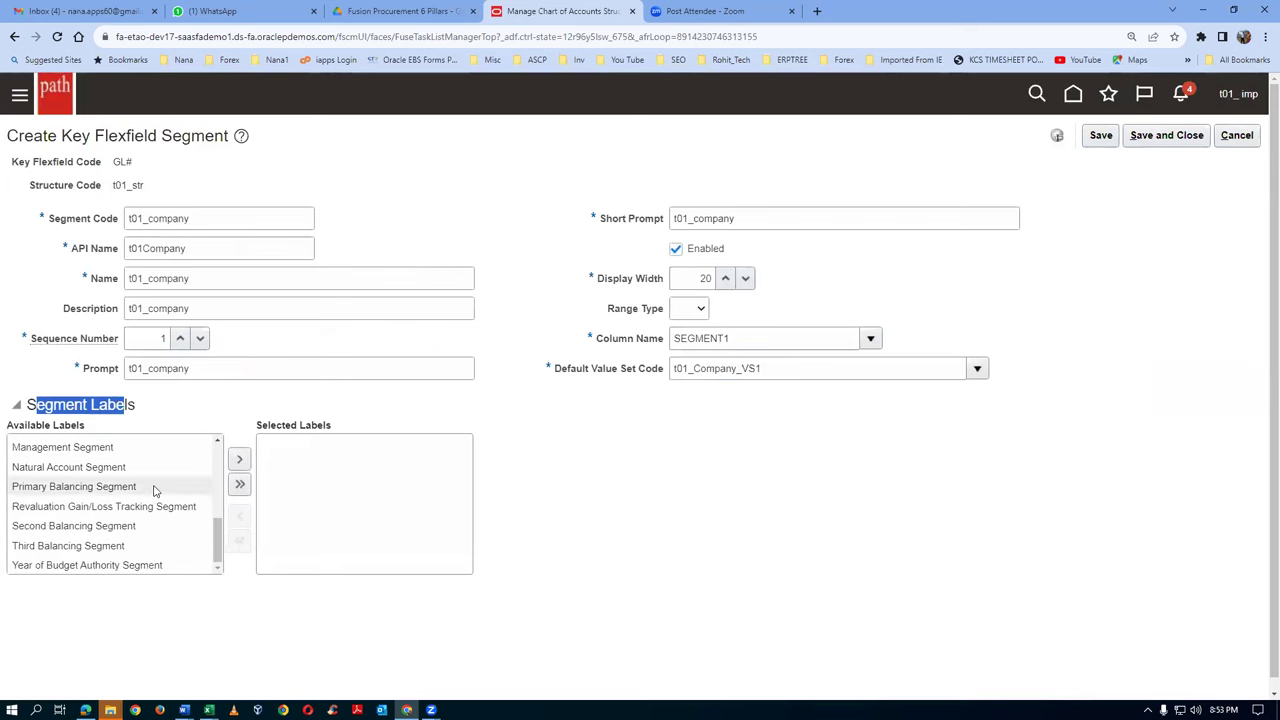
click(240, 460)
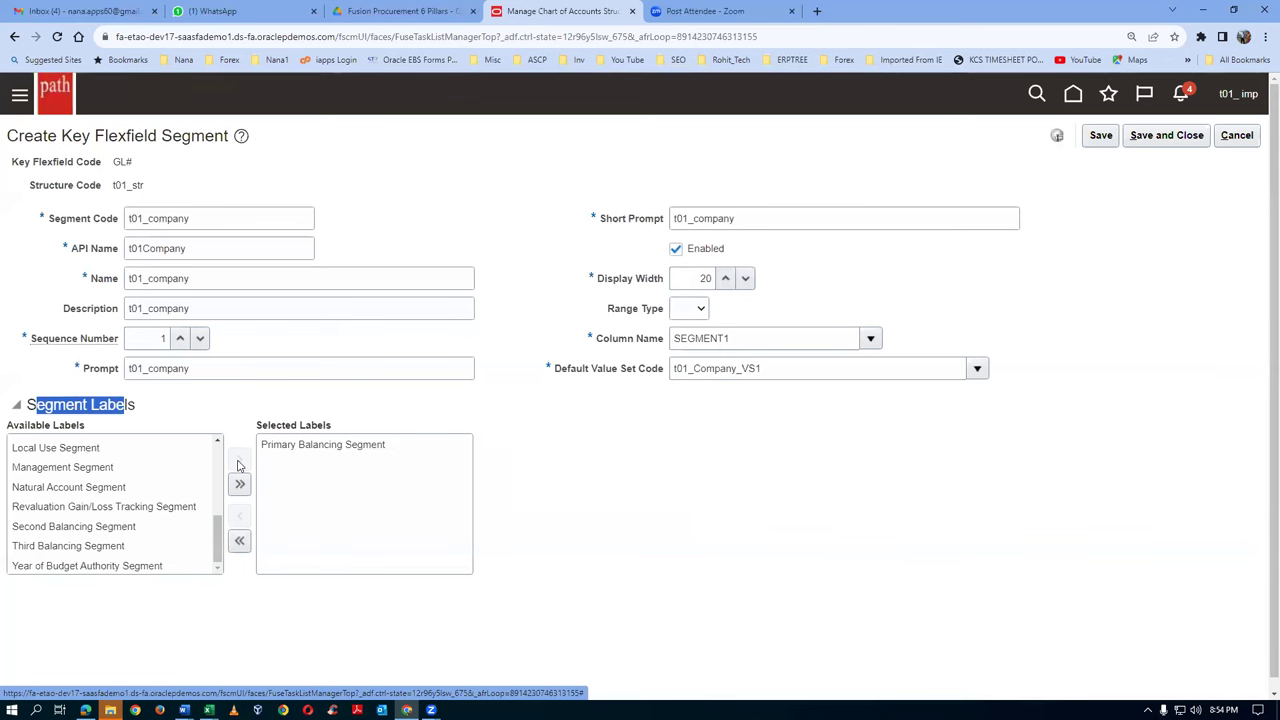
click(725, 554)
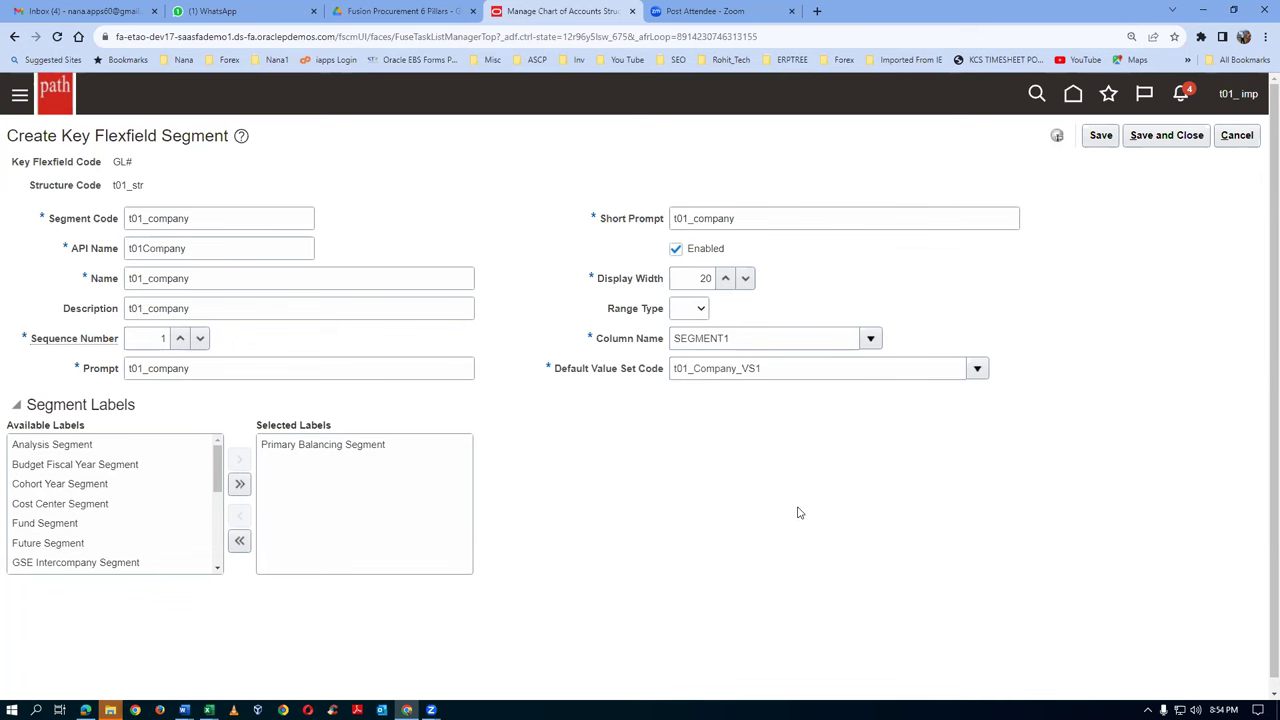
click(1183, 138)
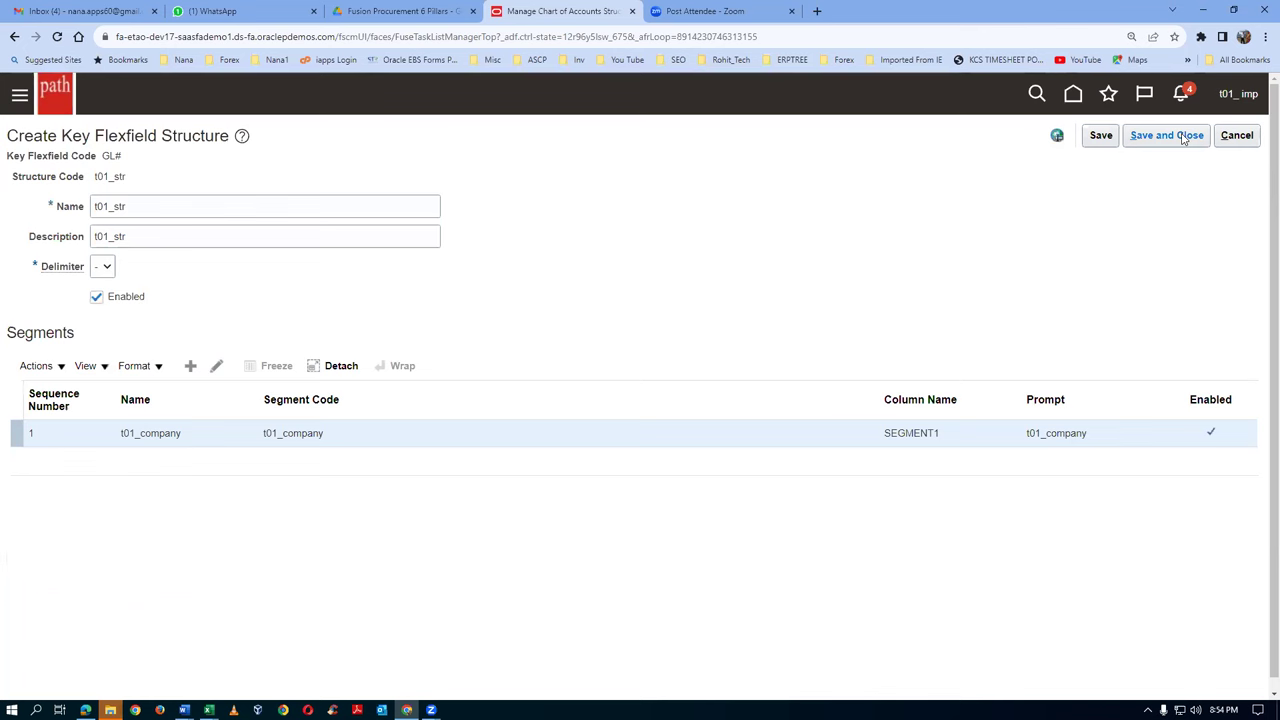
Step: Add another segment to the structure with t01_department as its code, name and description, letting the API name fill in from the code
click(193, 370)
click(256, 222)
text(t01_department)
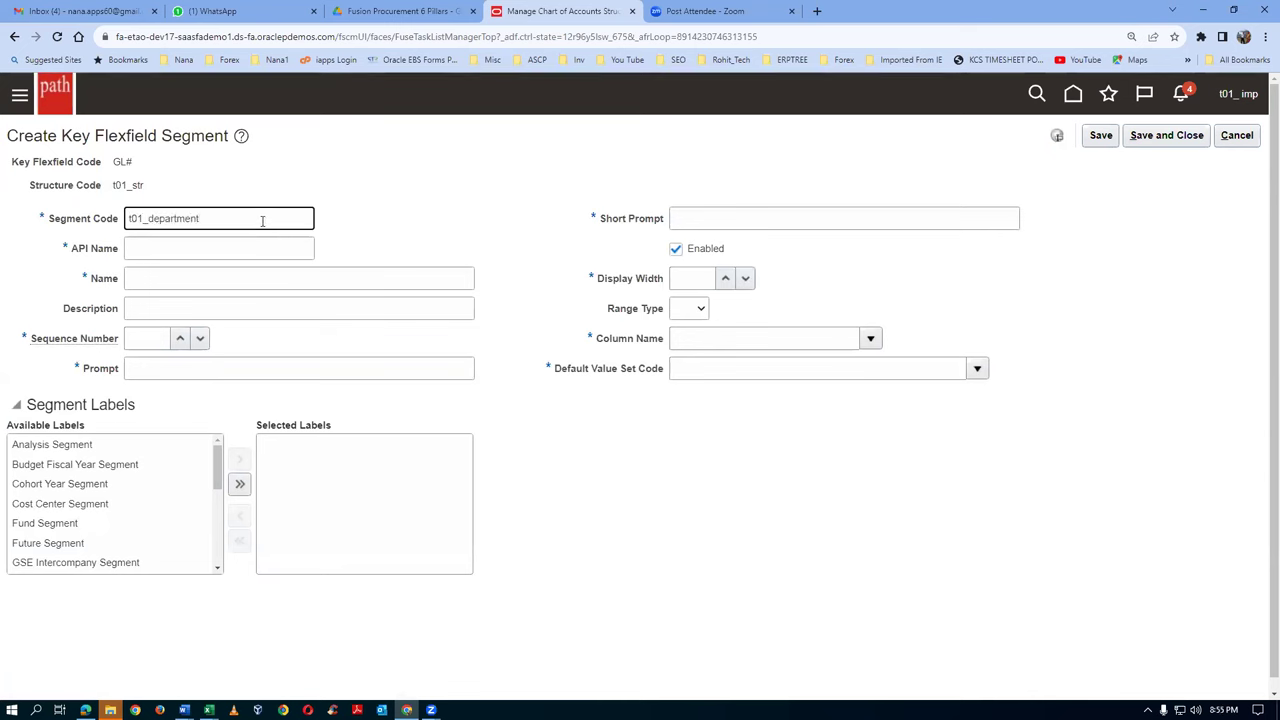
drag(262, 219, 24, 247)
key(ctrl+c)
click(189, 248)
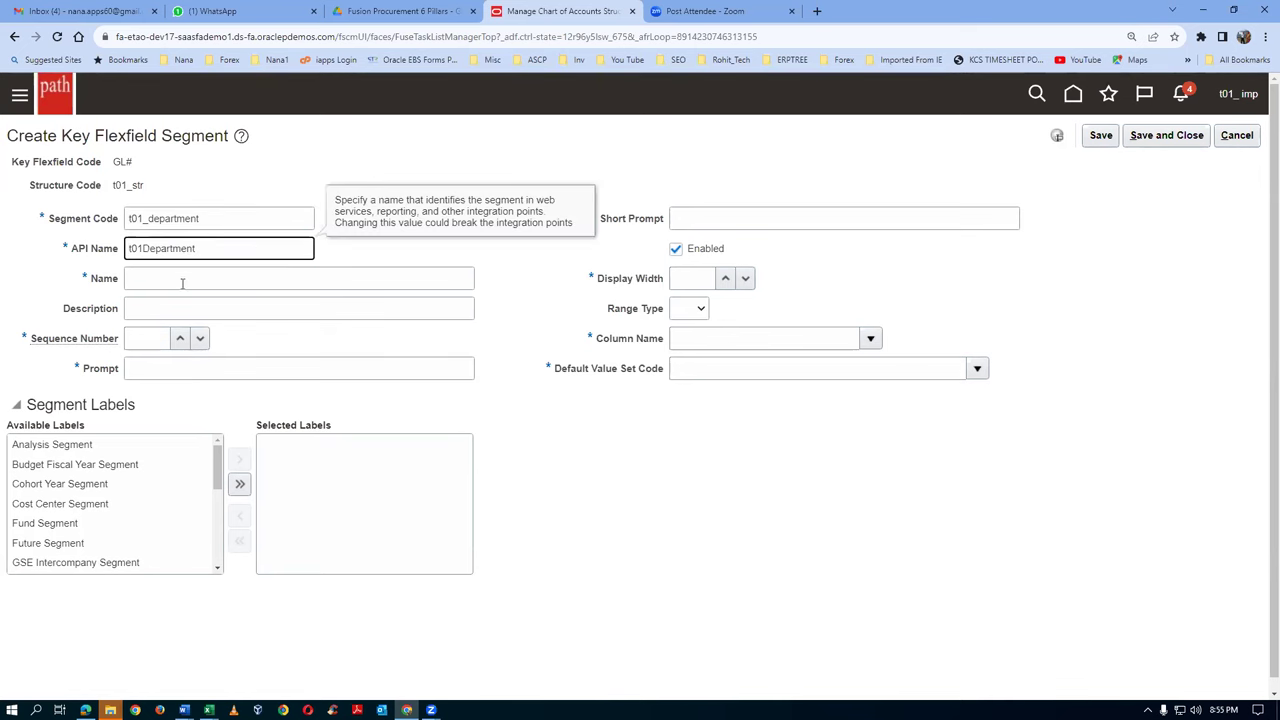
click(182, 279)
key(ctrl+v)
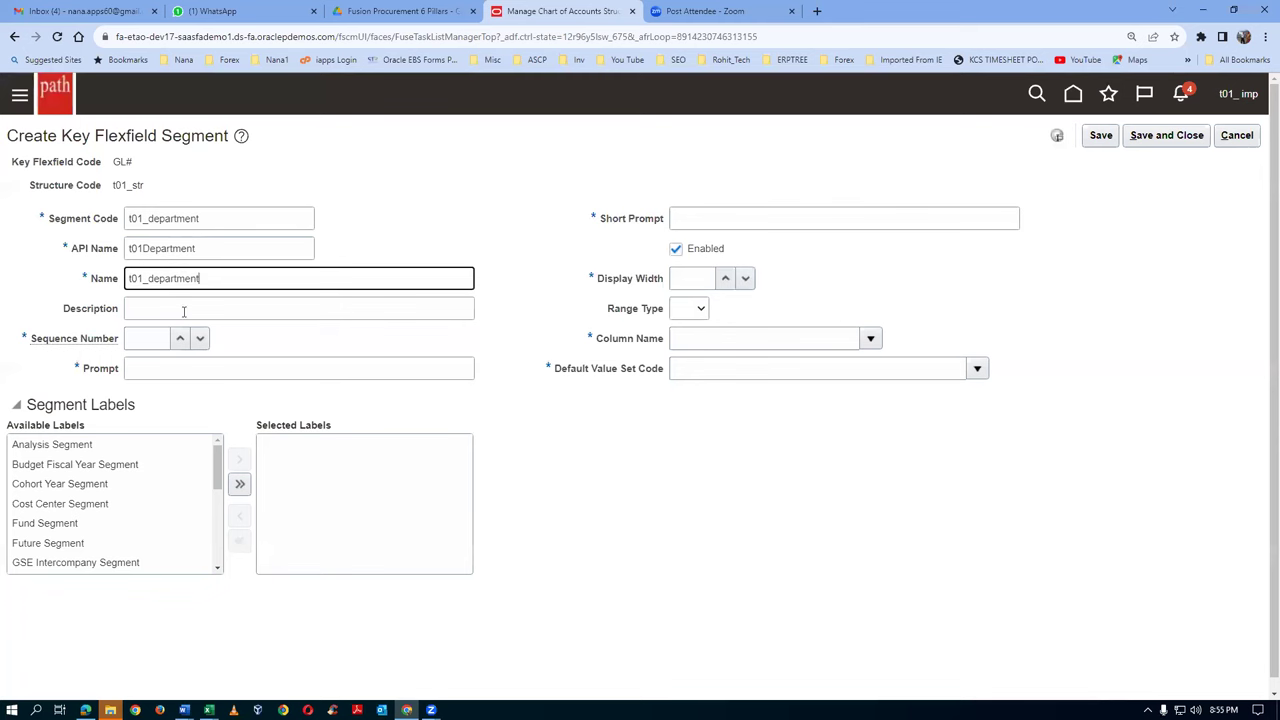
click(183, 308)
key(ctrl+v)
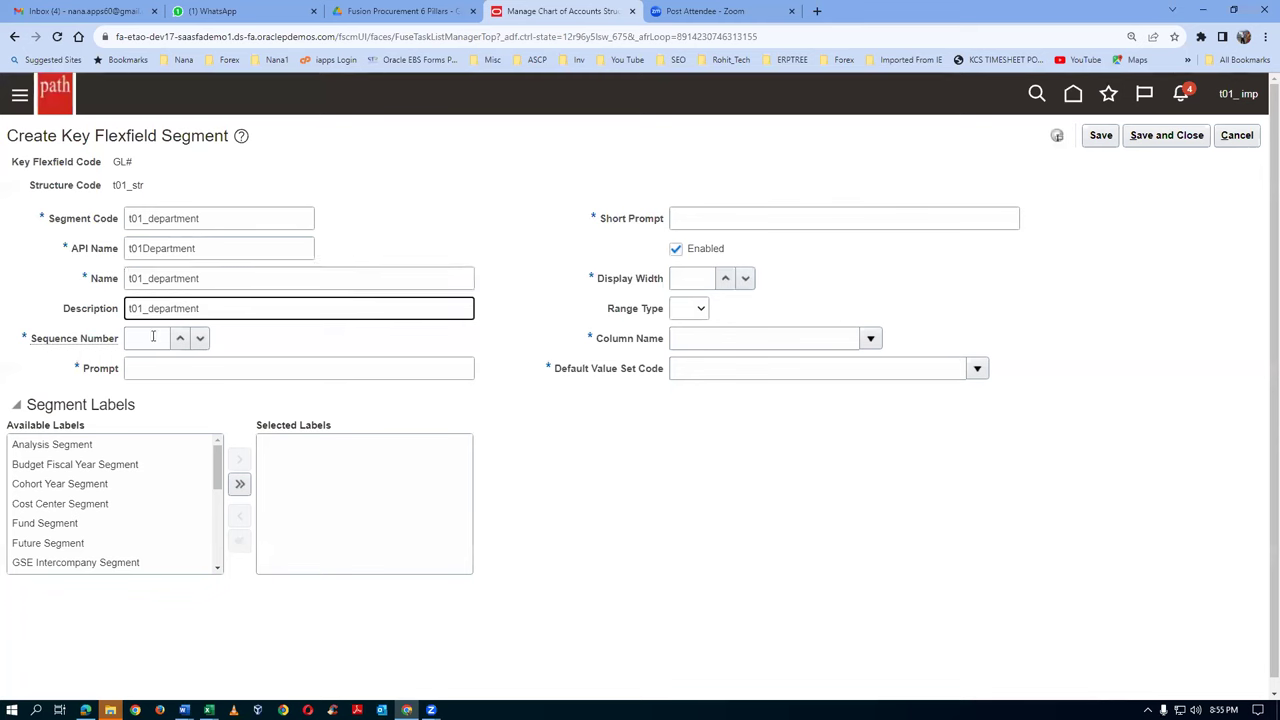
Step: Give the department segment sequence number 2 and enter t01_department as both its prompt and short prompt
click(151, 337)
text(2)
click(159, 370)
key(ctrl+v)
click(704, 224)
key(ctrl+v)
Step: Set the department segment's display width to 20 and choose SEGMENT2 as its column name
click(686, 281)
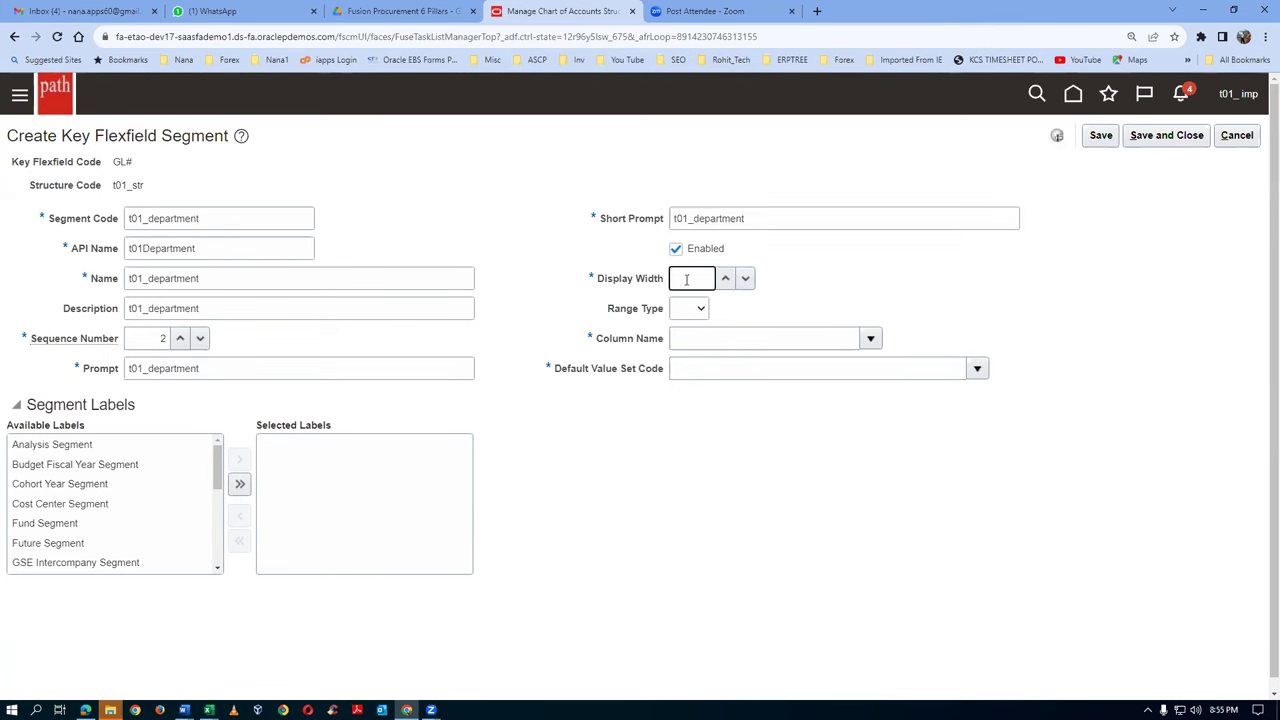
key(Tab)
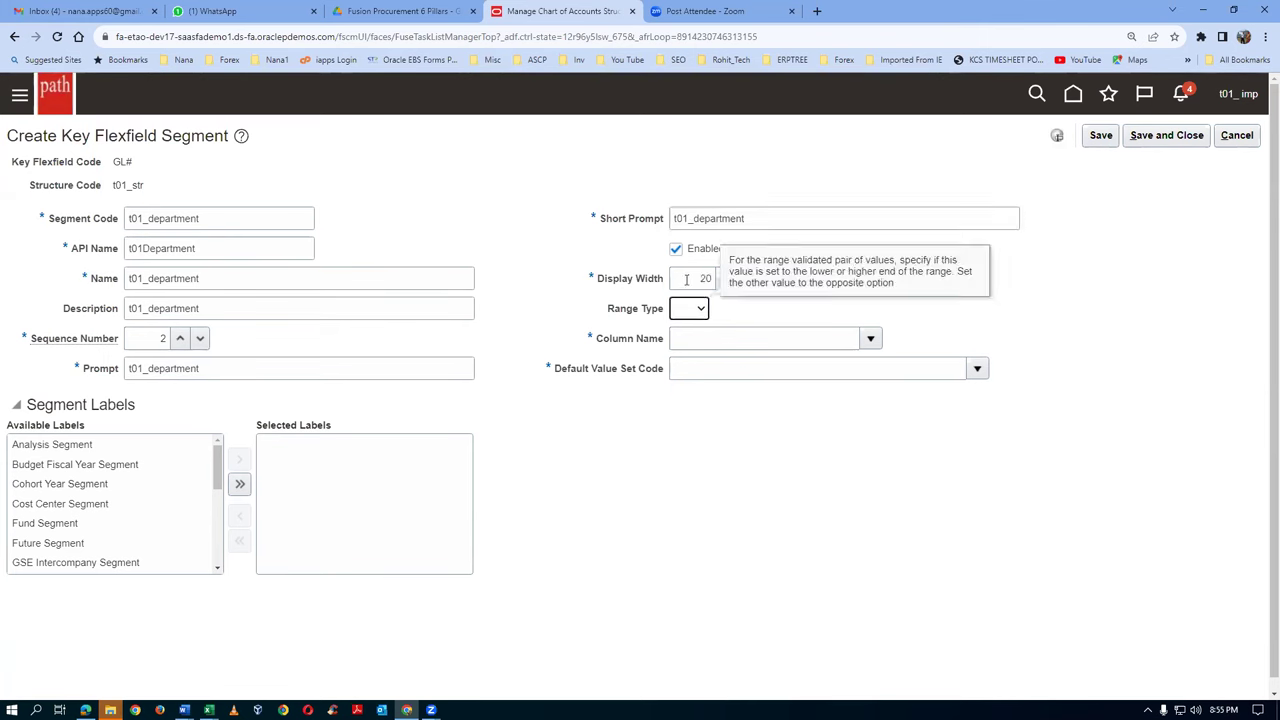
click(870, 339)
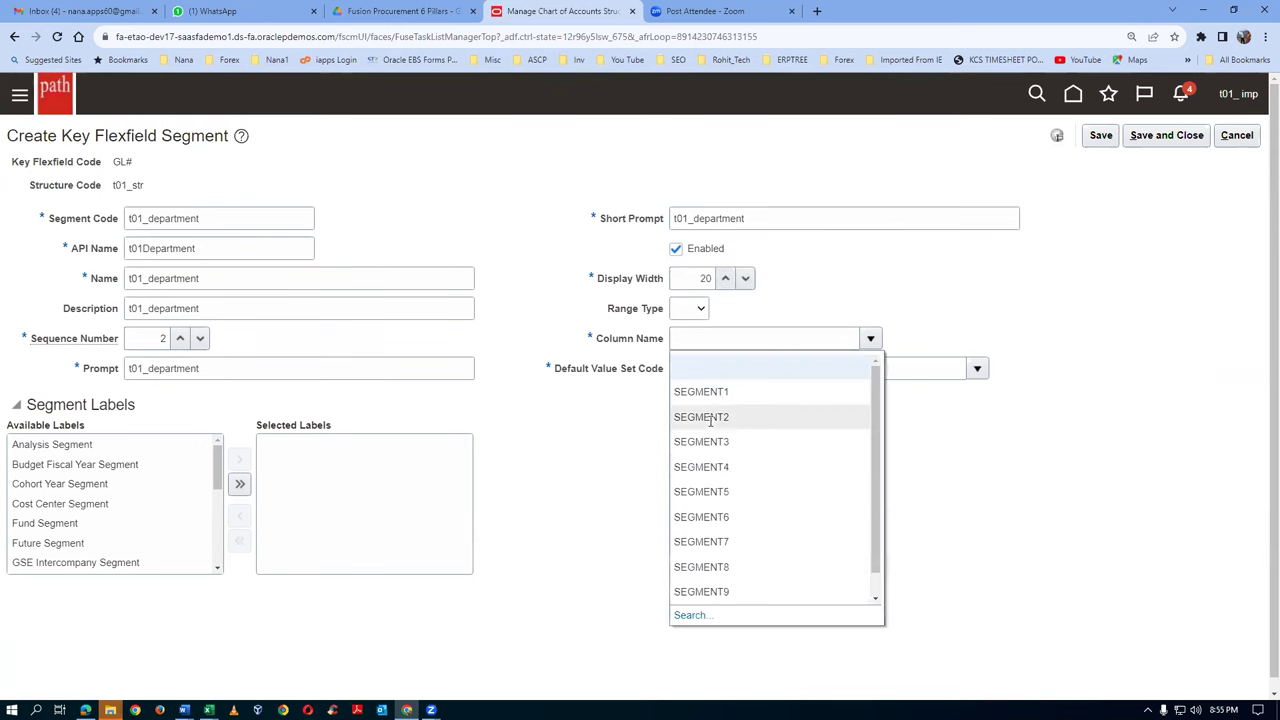
click(728, 394)
Step: Search the value sets for codes starting with t01 and choose t01_department_VS2 as the department segment's default value set
click(977, 368)
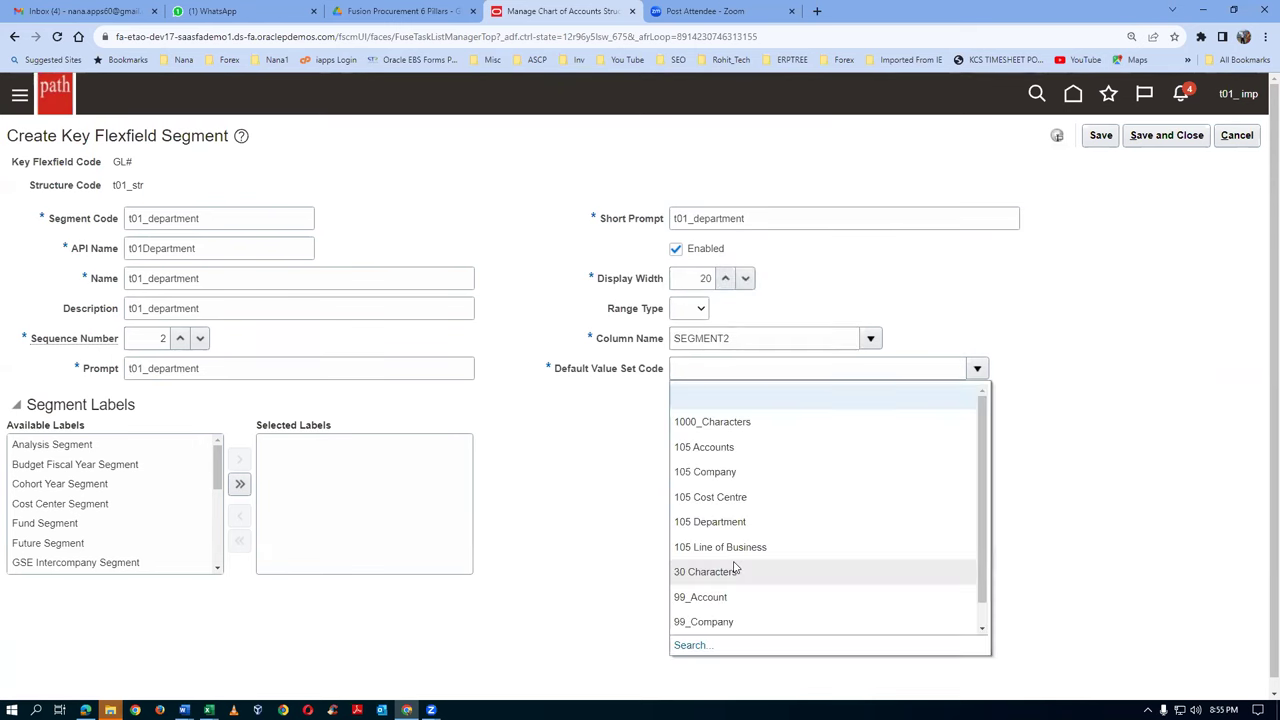
click(694, 645)
click(371, 314)
text(t01)
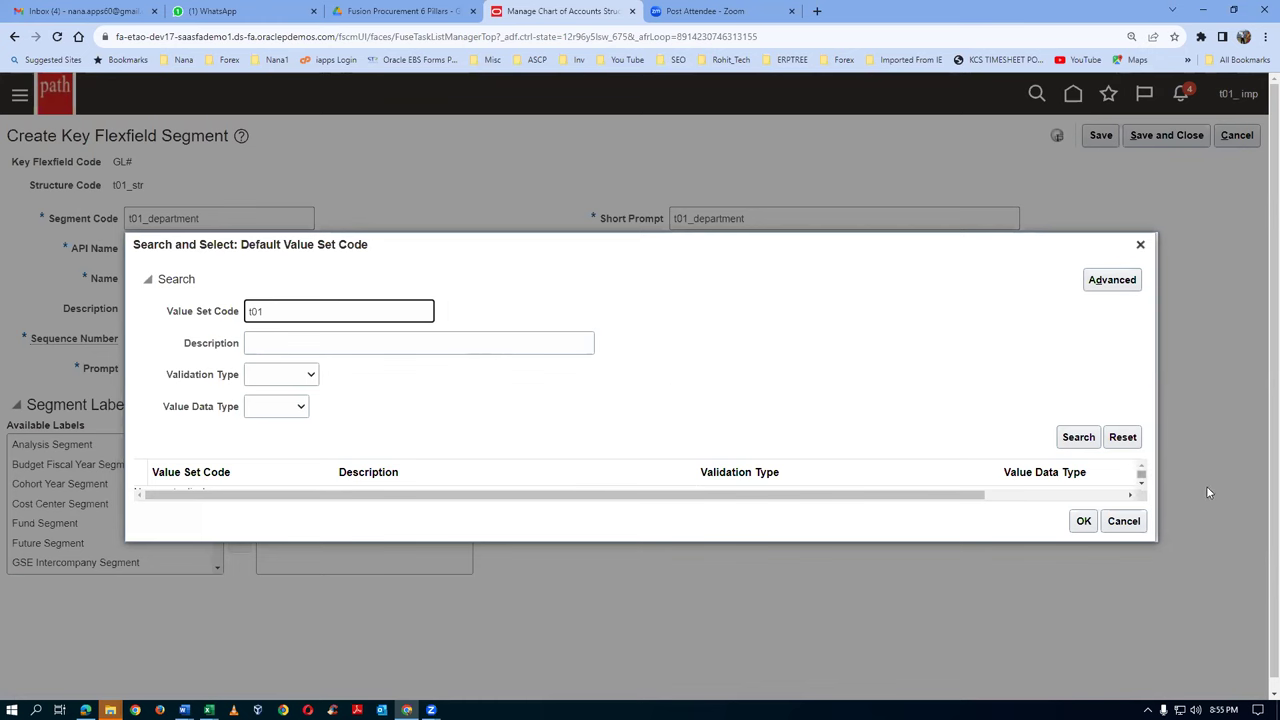
click(1082, 441)
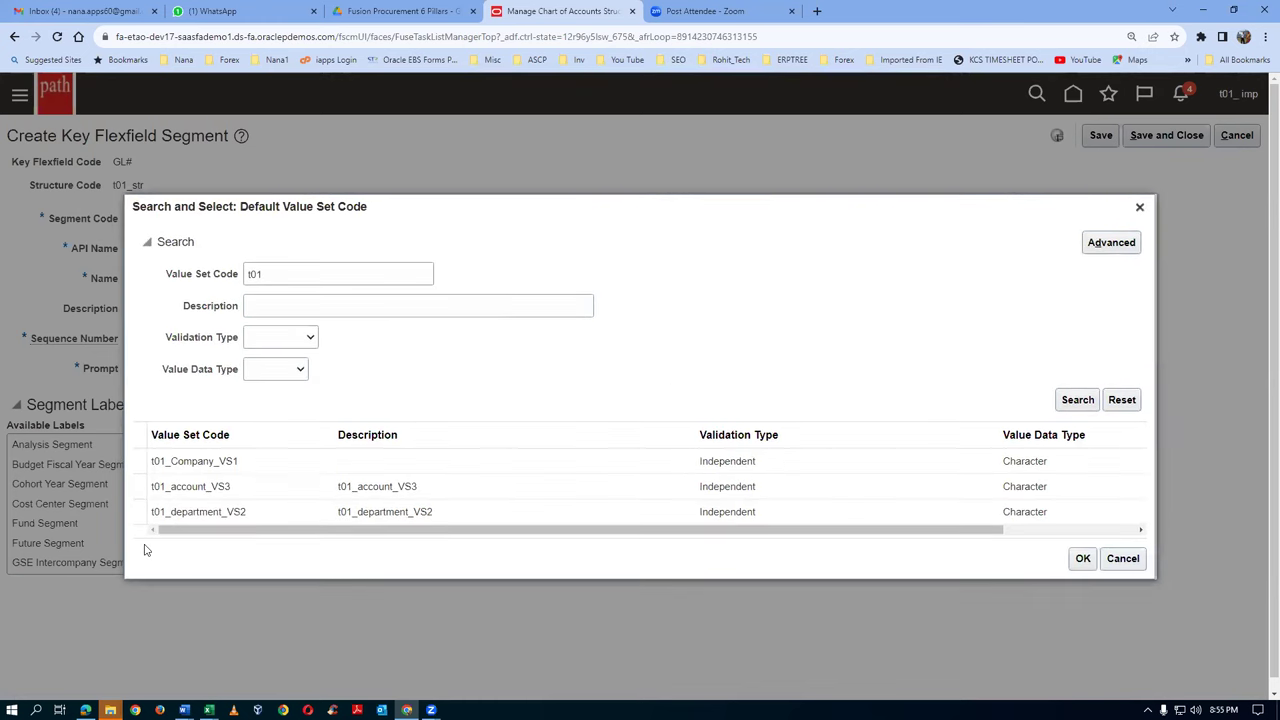
click(140, 511)
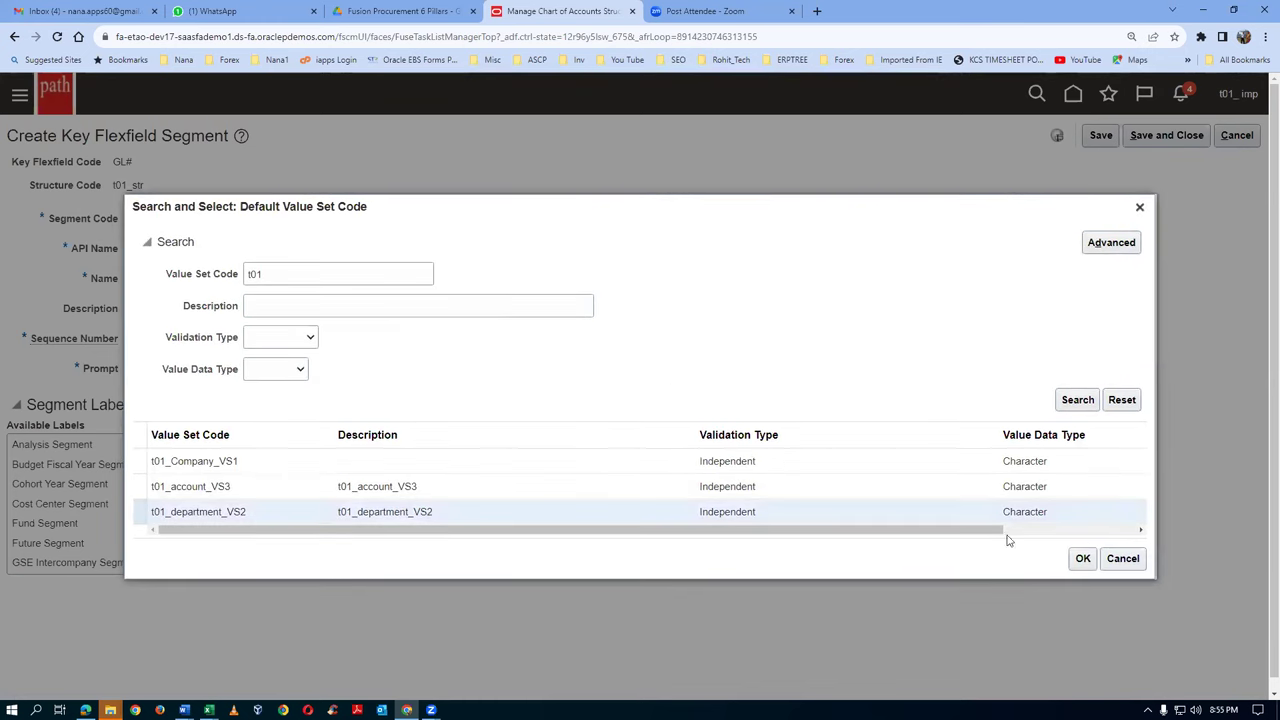
click(1083, 558)
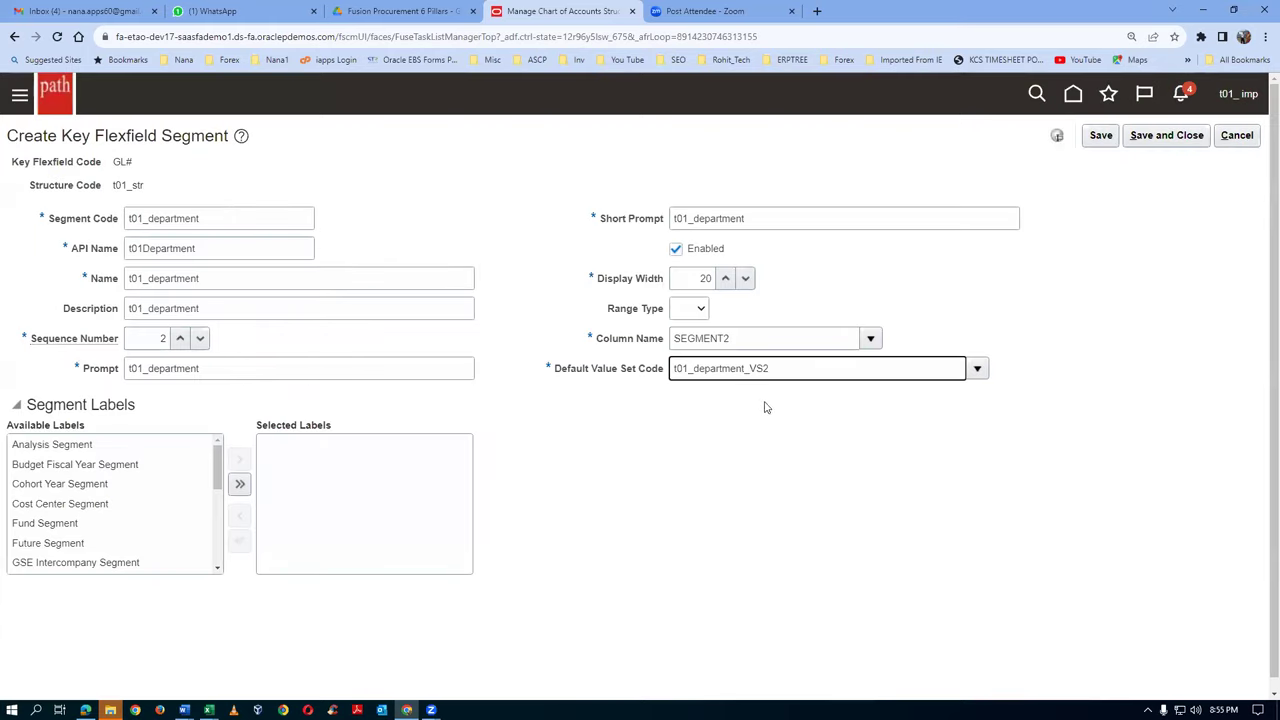
Step: Assign the Cost Center Segment label to the department segment, and save and close it
click(76, 507)
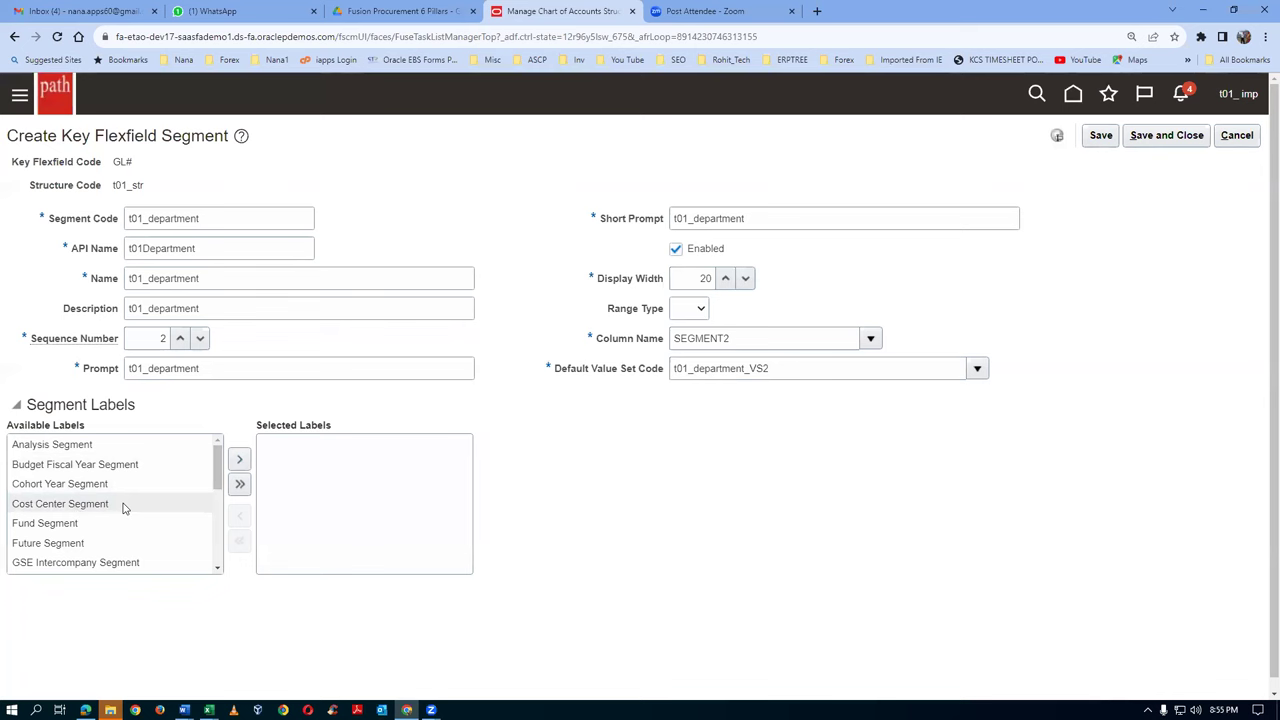
click(239, 461)
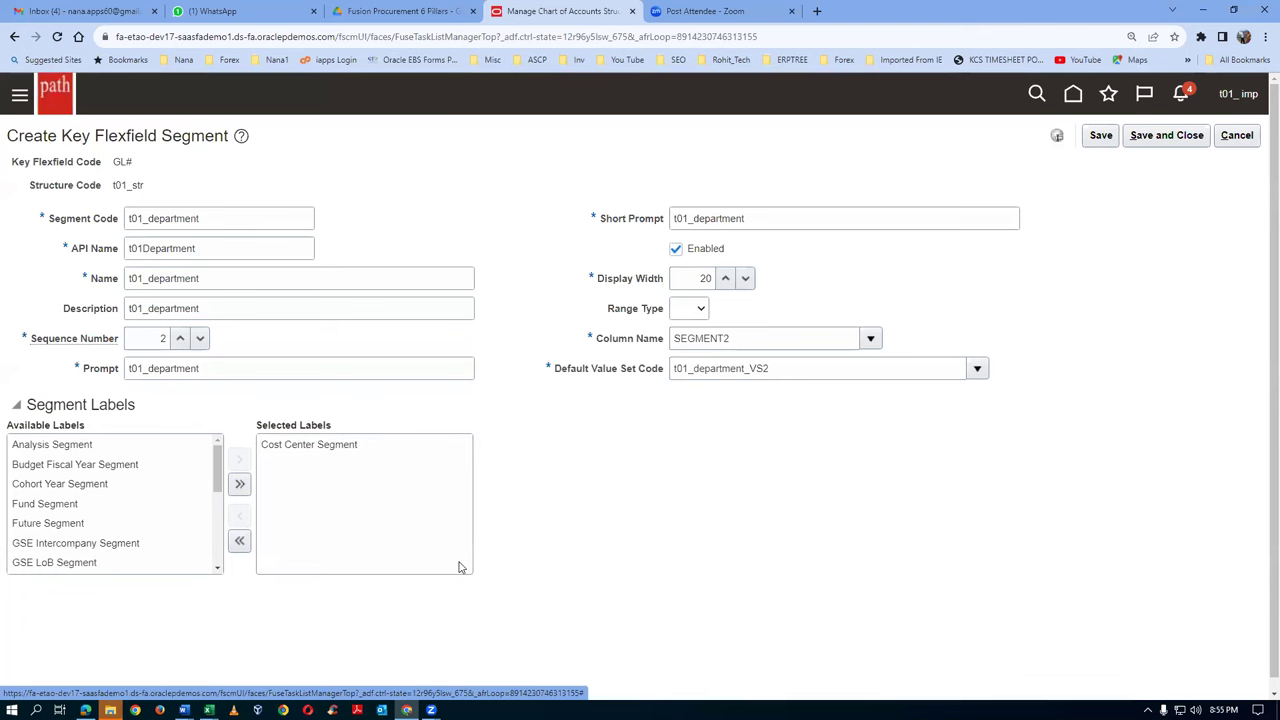
click(1170, 137)
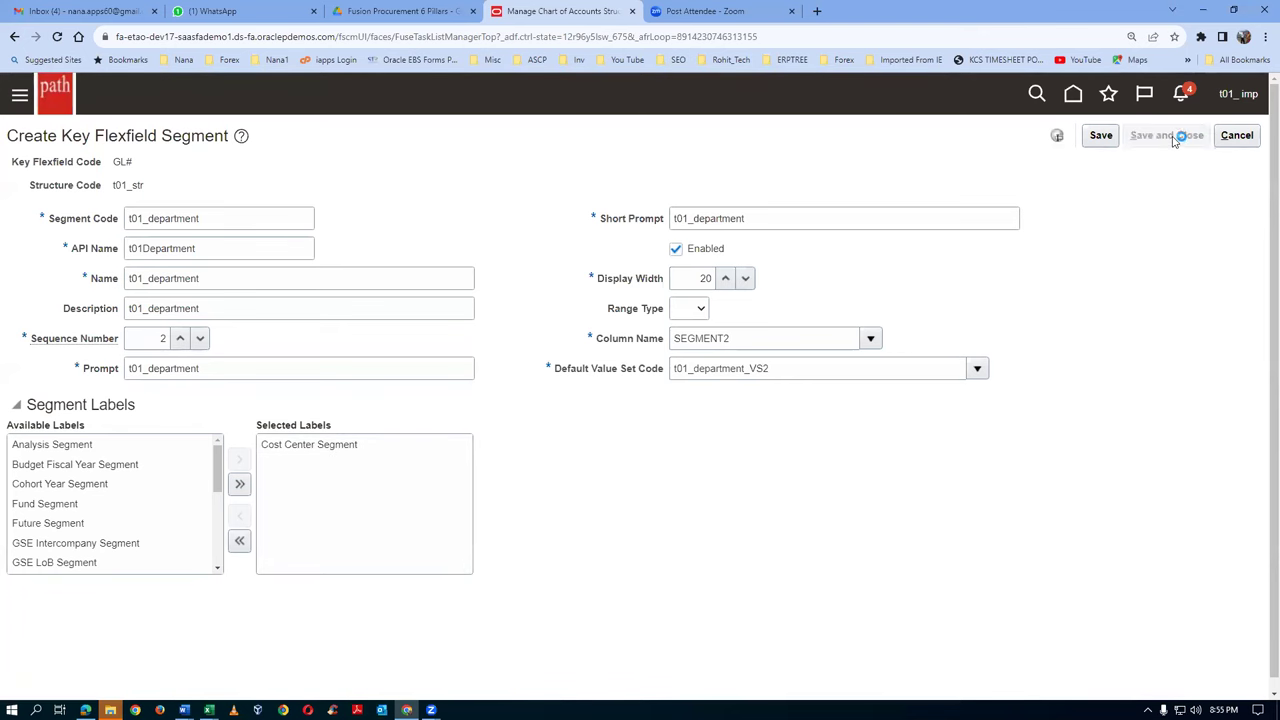
Step: Add a third segment to the structure with t01_accounting as its code, name and description, letting the API name fill in from the code
click(190, 366)
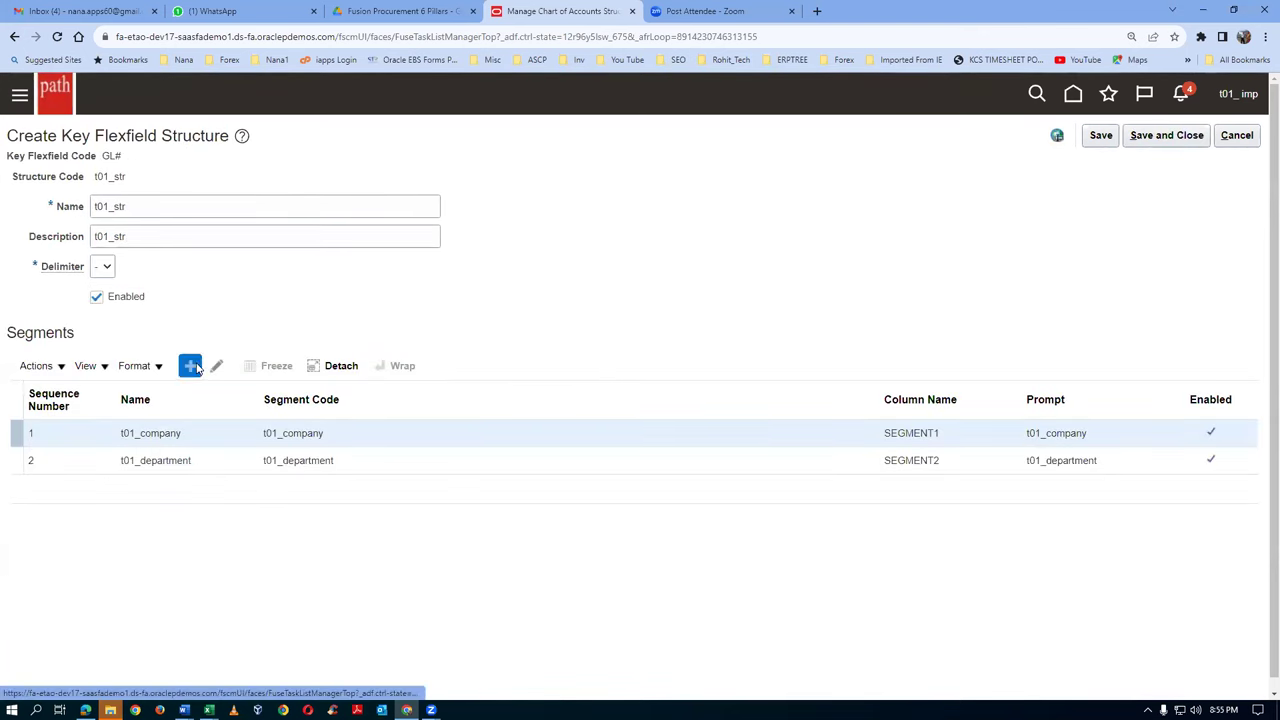
click(169, 219)
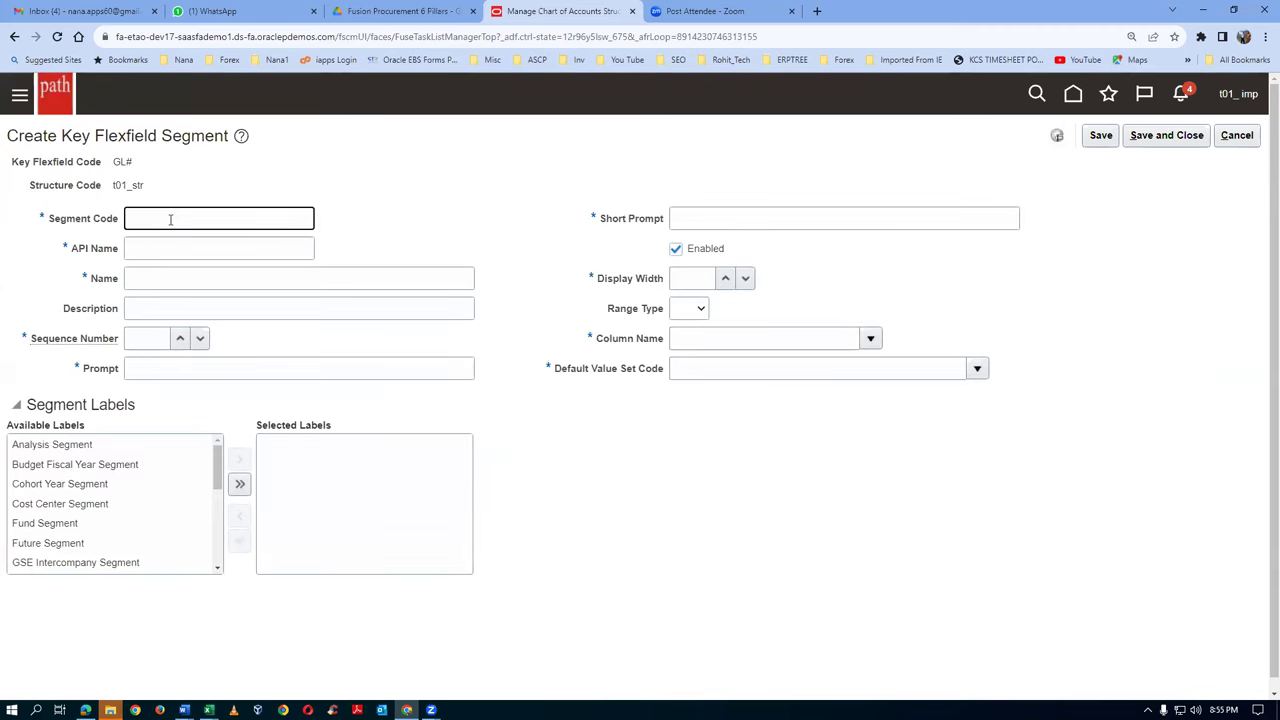
text(t01_accounting)
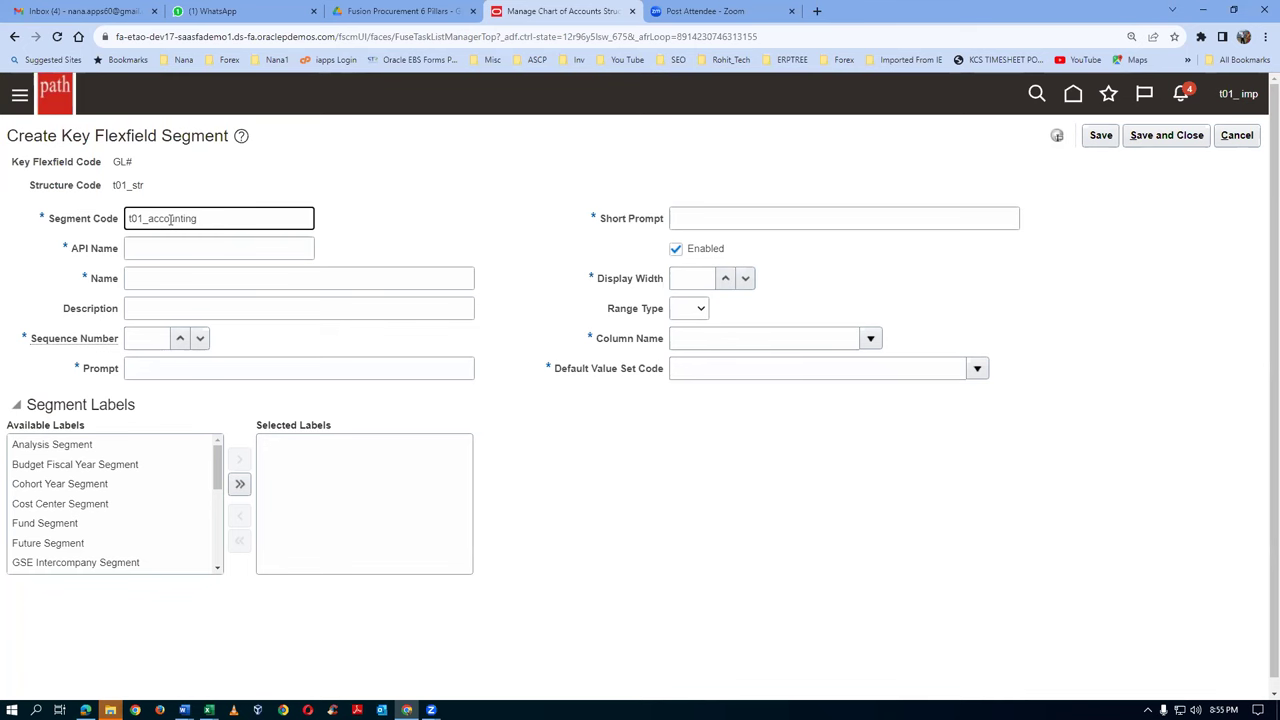
drag(210, 220, 46, 241)
key(ctrl+c)
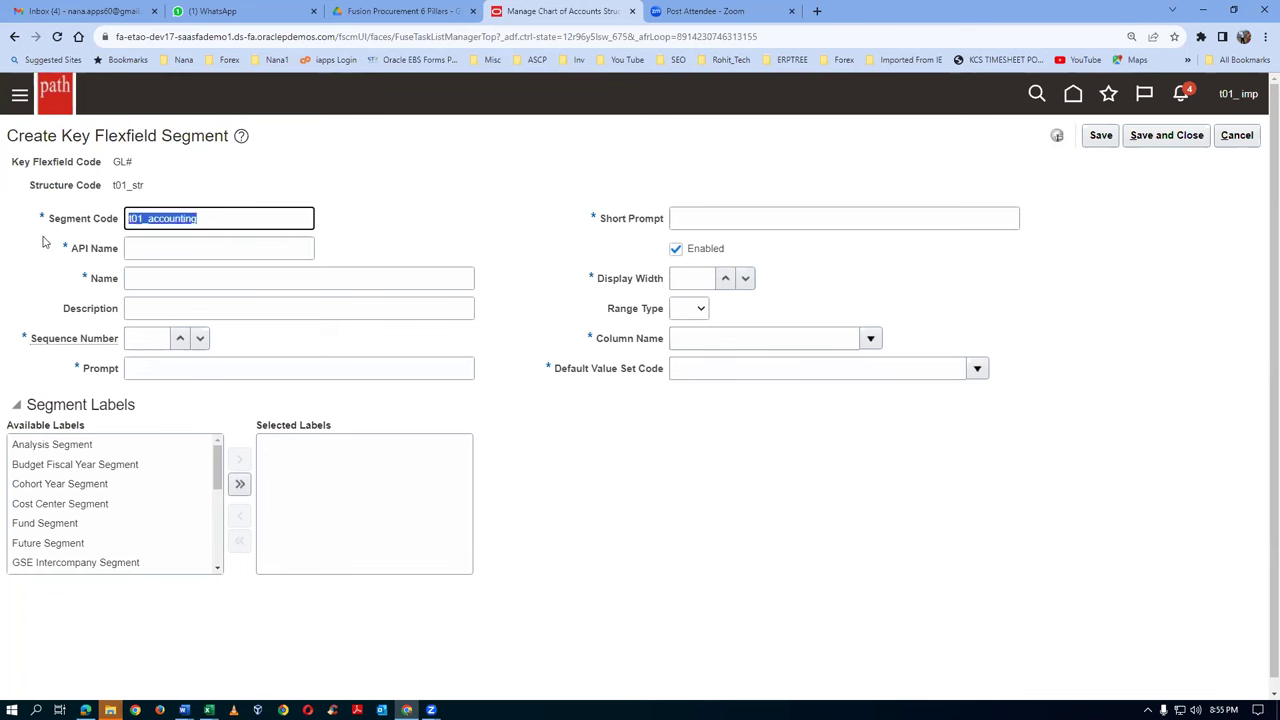
click(126, 252)
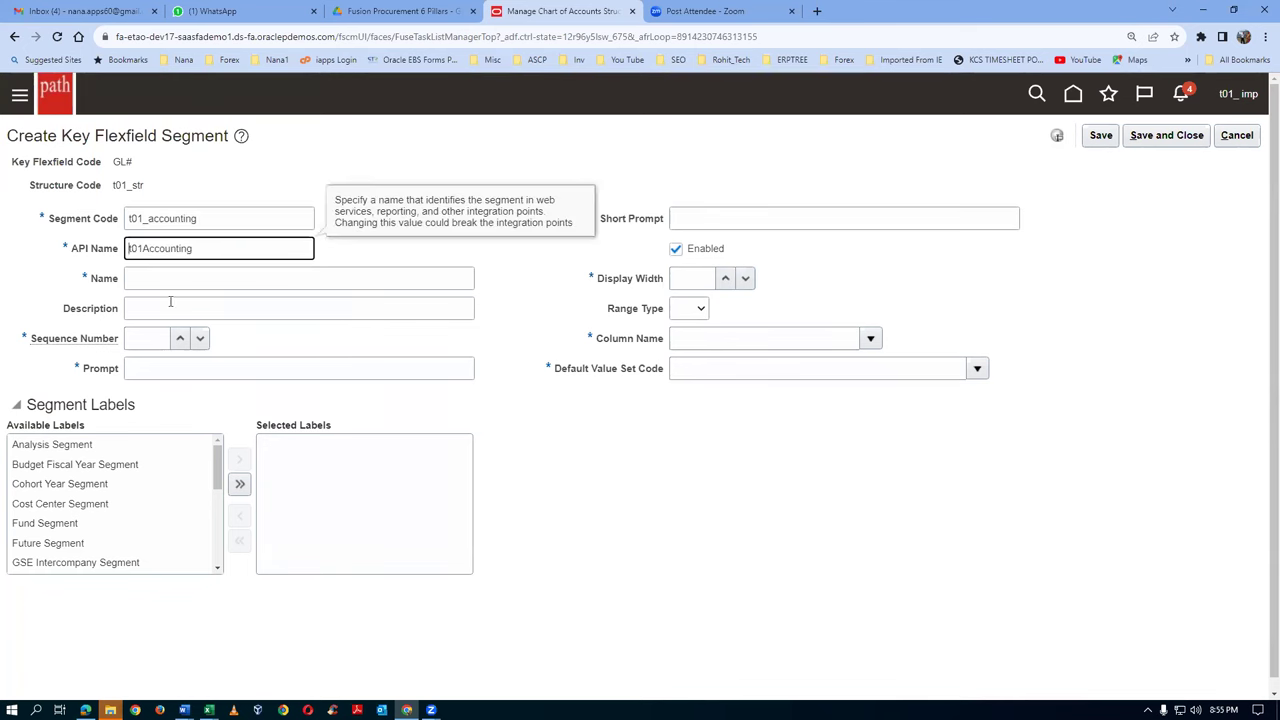
click(160, 277)
key(ctrl+v)
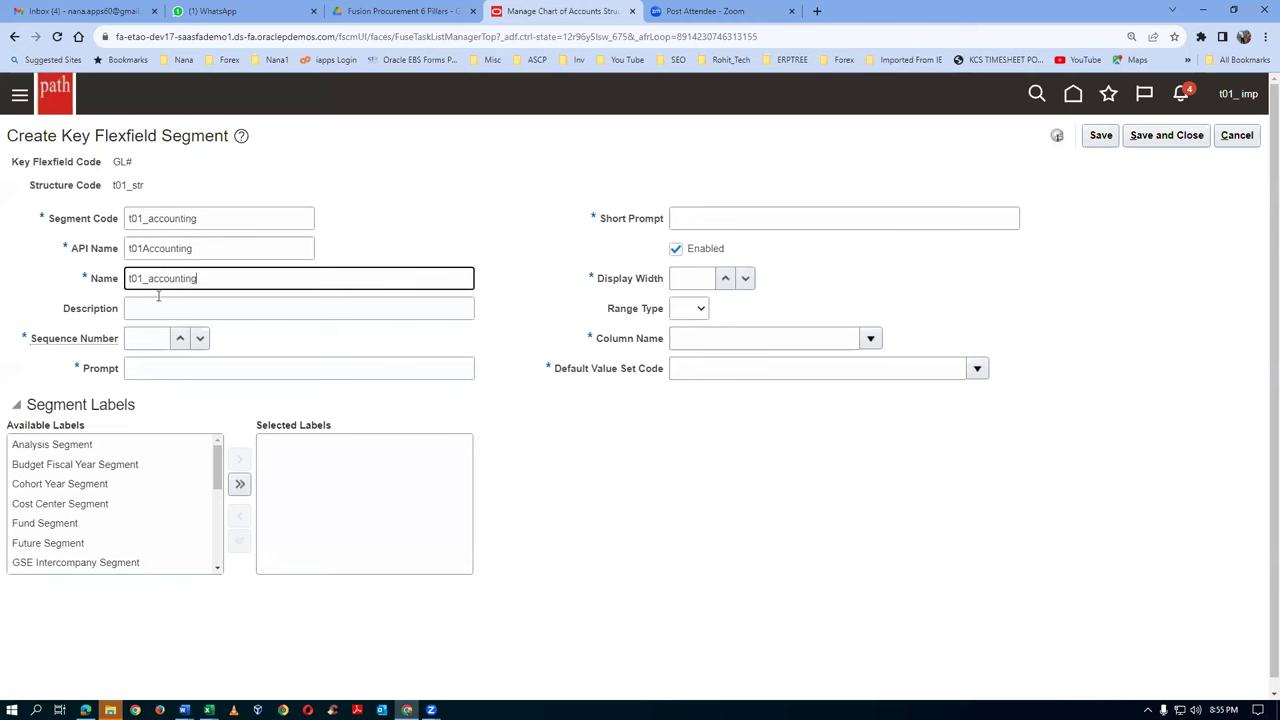
click(156, 300)
key(ctrl+v)
Step: Give the accounting segment sequence number 3 and enter t01_accounting as both its prompt and short prompt
click(146, 340)
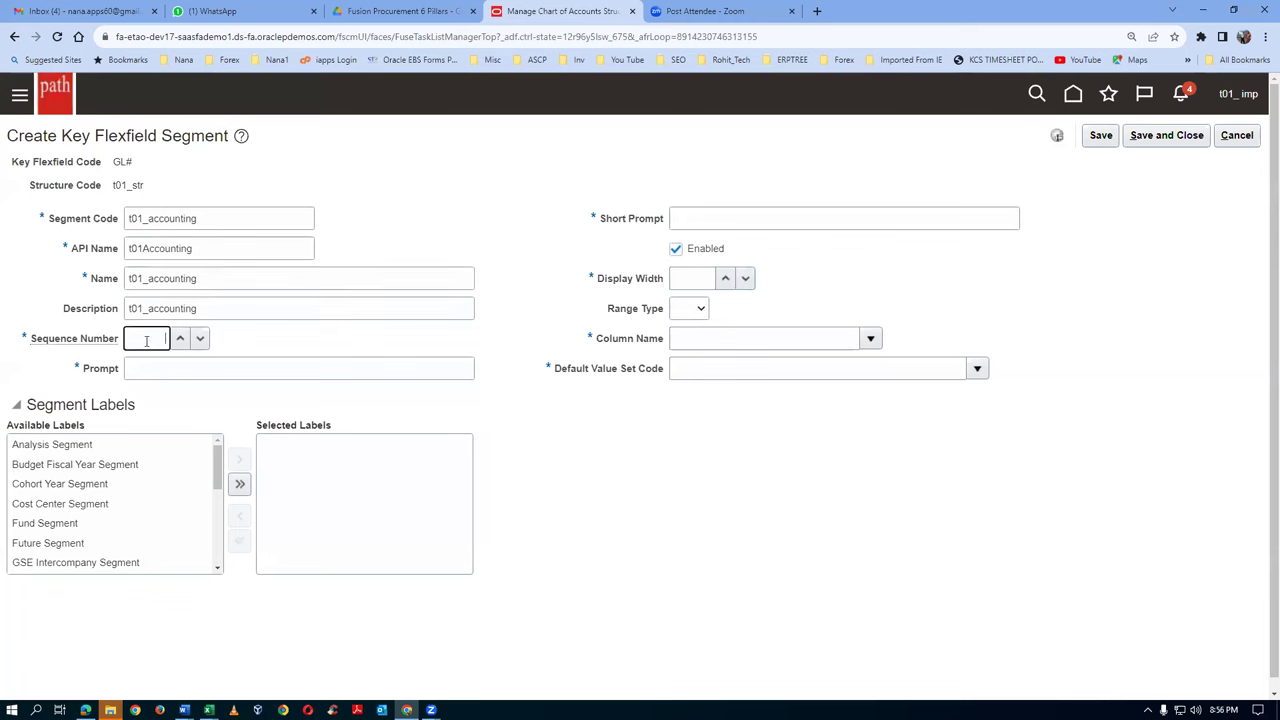
click(147, 366)
key(ctrl+v)
click(764, 214)
key(ctrl+v)
Step: Set the accounting segment's display width to 20 and choose SEGMENT3 as its column name
click(689, 281)
text(20)
key(Tab)
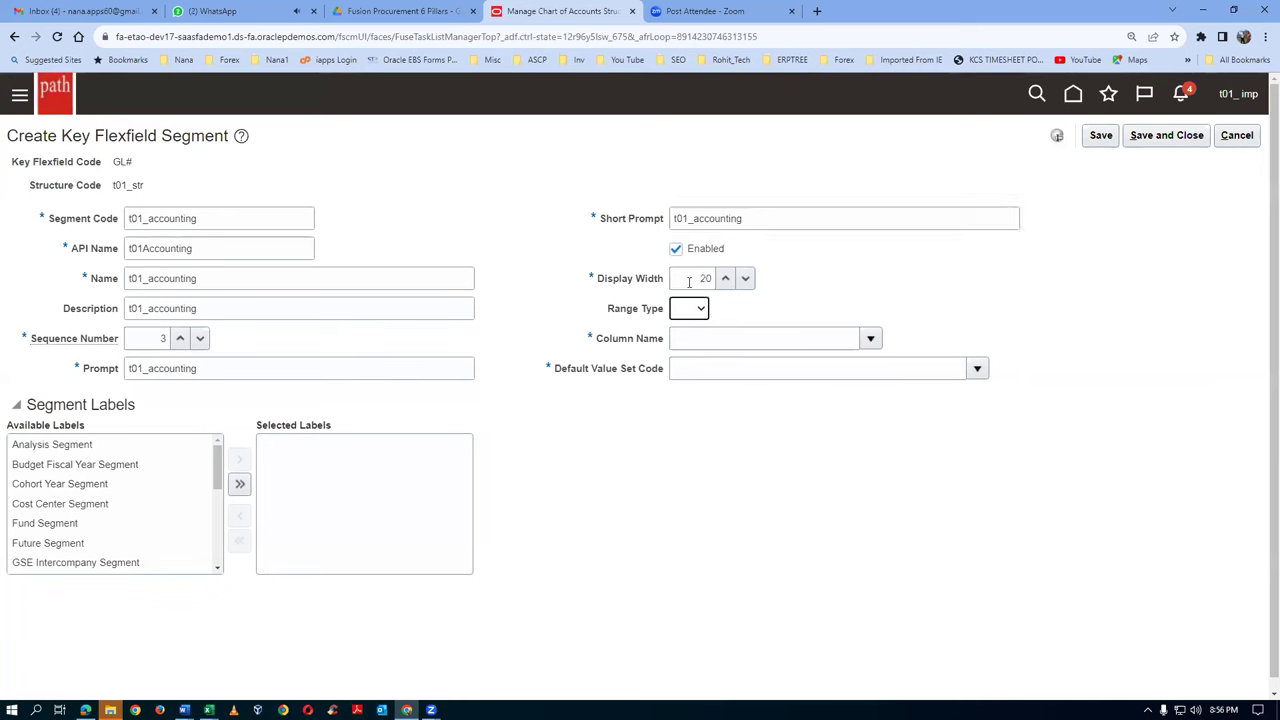
click(877, 342)
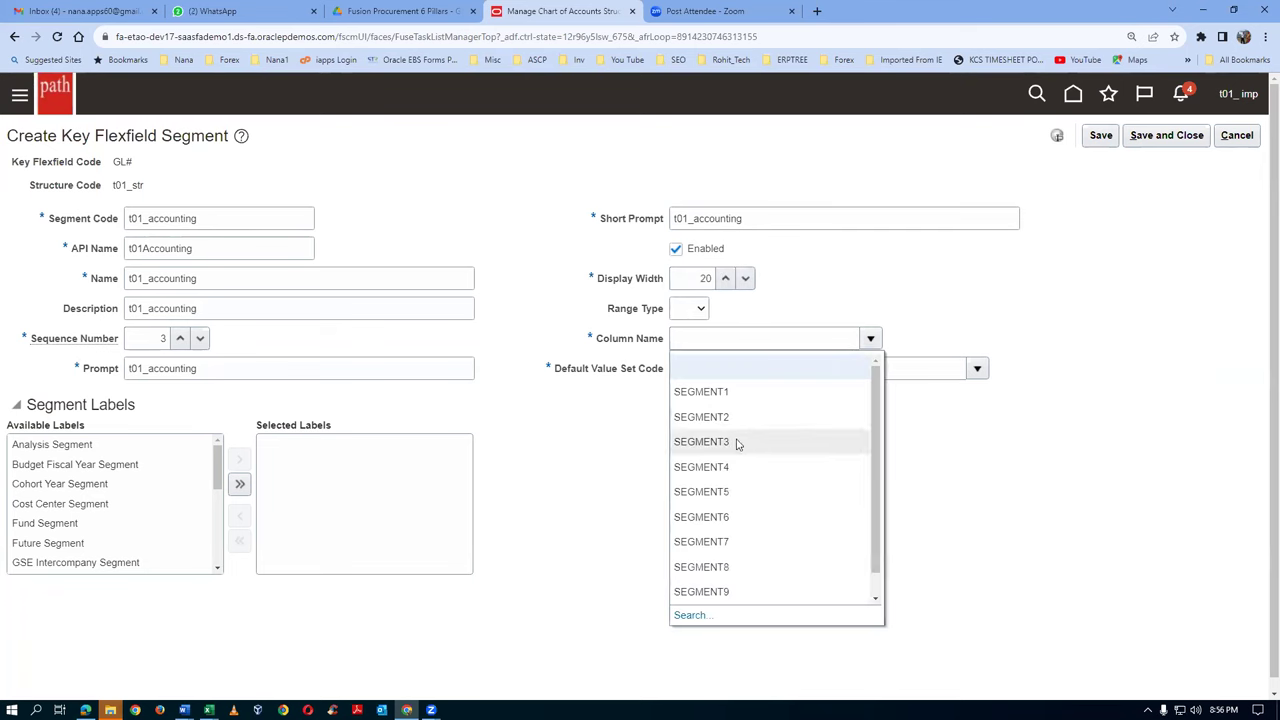
click(738, 444)
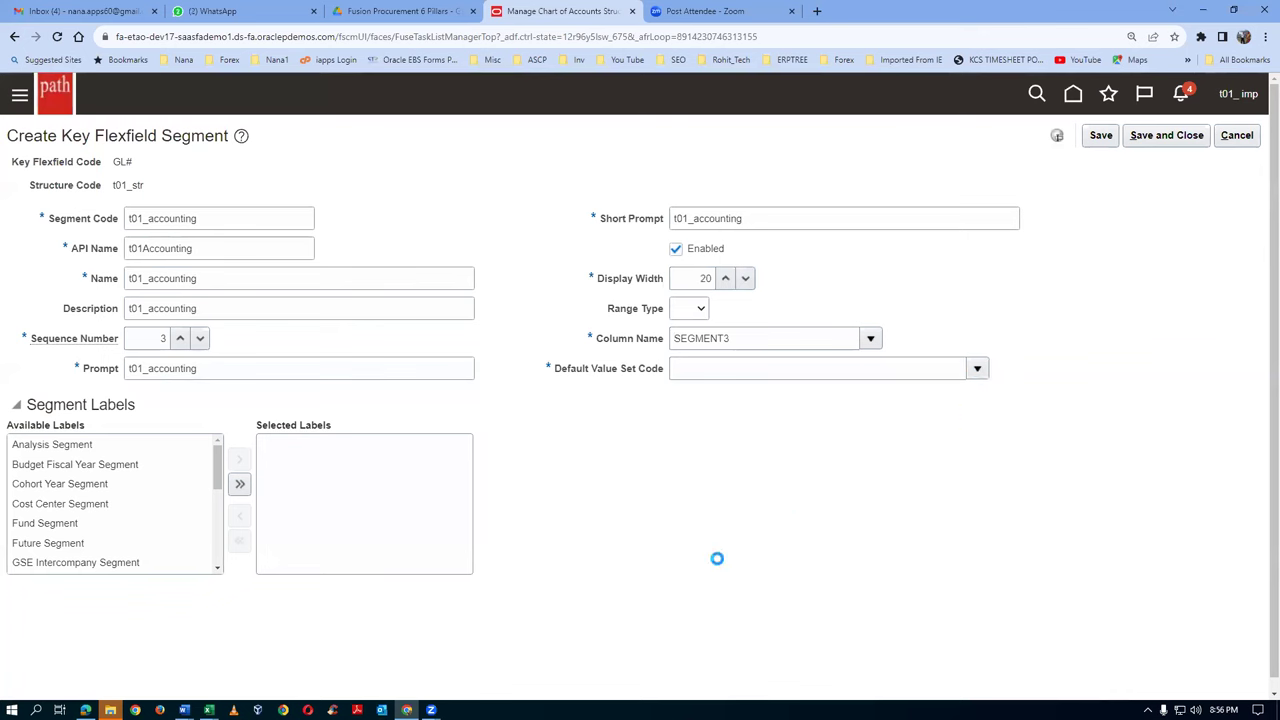
Step: Search the value sets for t01 and choose t01_account_VS3 as the accounting segment's default value set
click(686, 642)
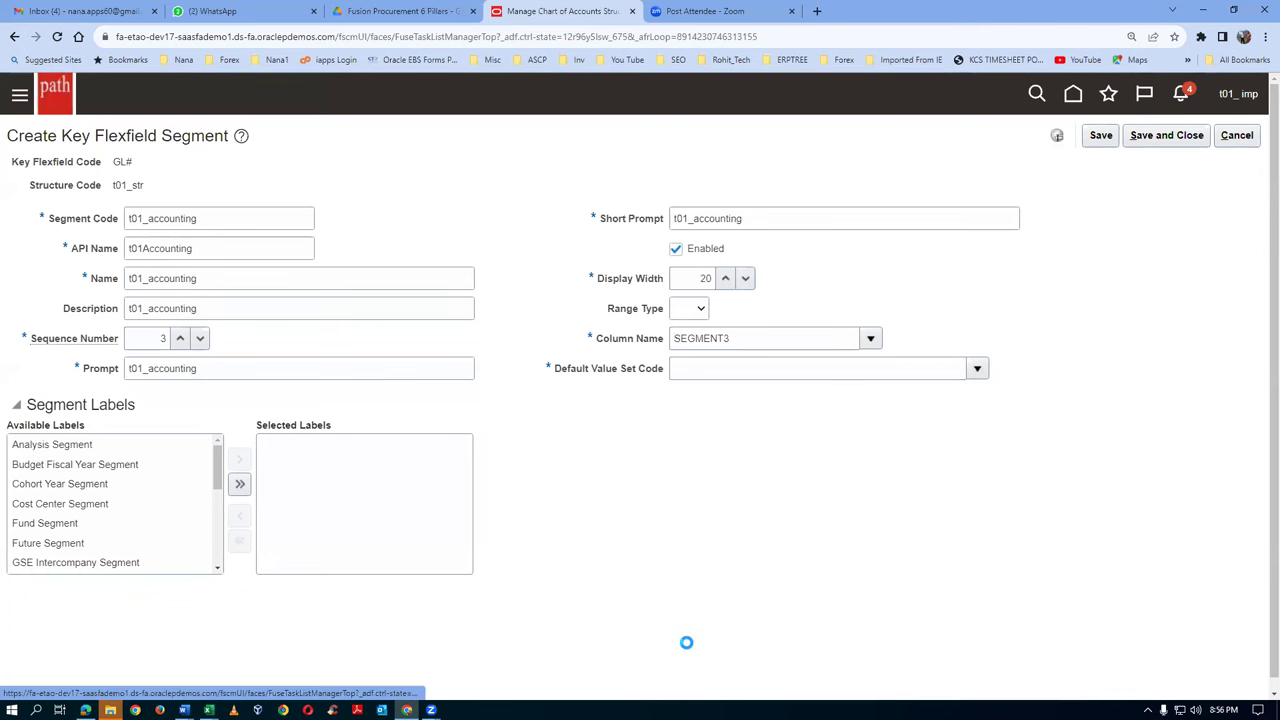
text(t01)
click(1077, 437)
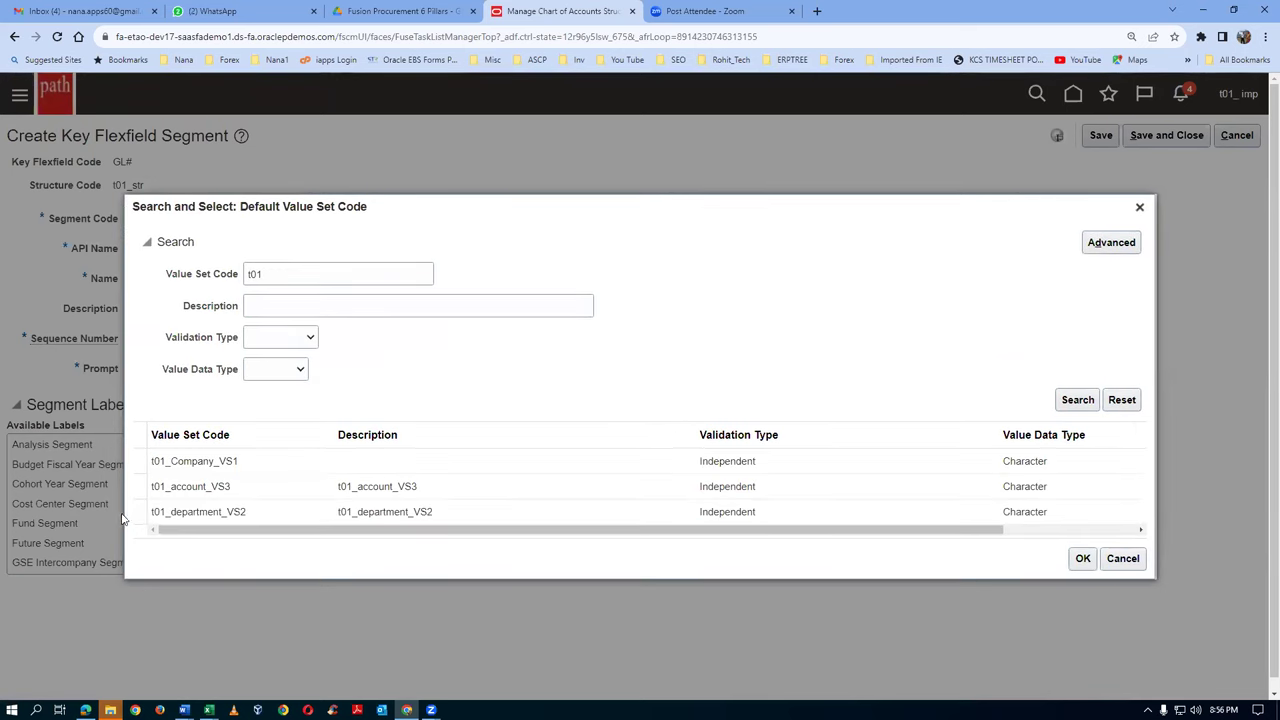
click(136, 487)
click(1080, 558)
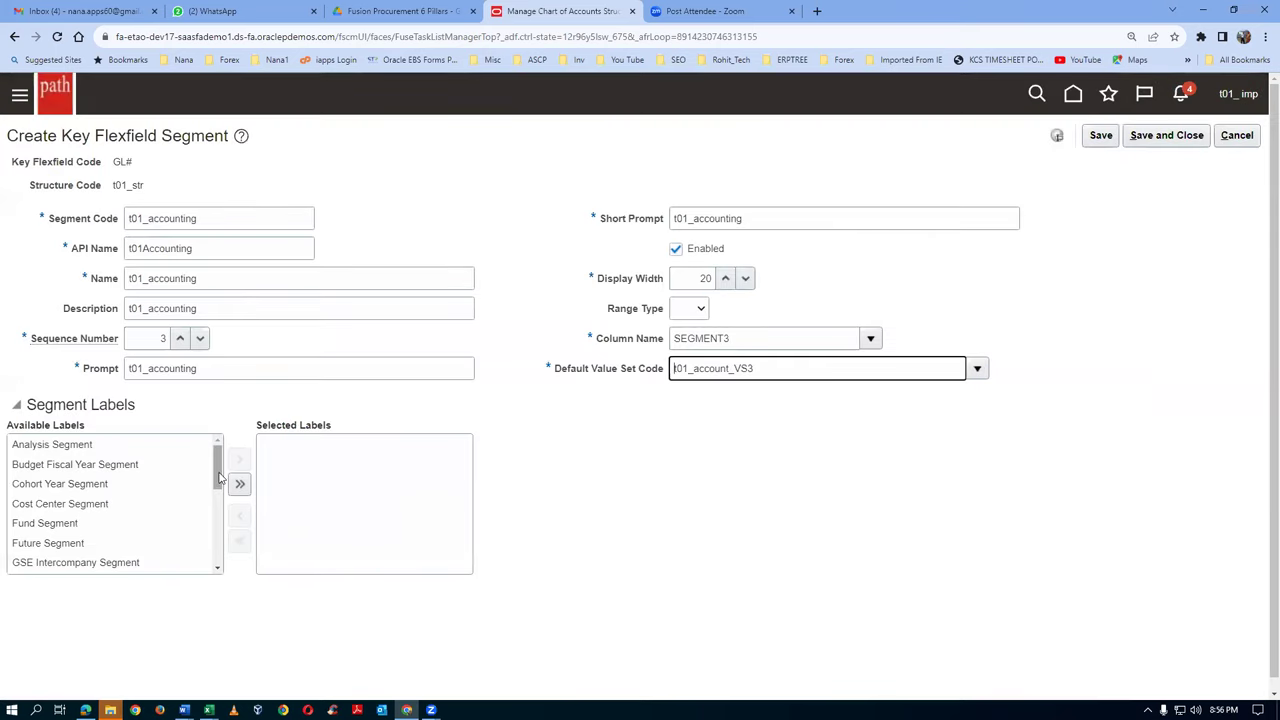
Step: Assign the Natural Account Segment label to the accounting segment, and save and close it
drag(219, 478, 228, 506)
scroll(136, 524, down, 3)
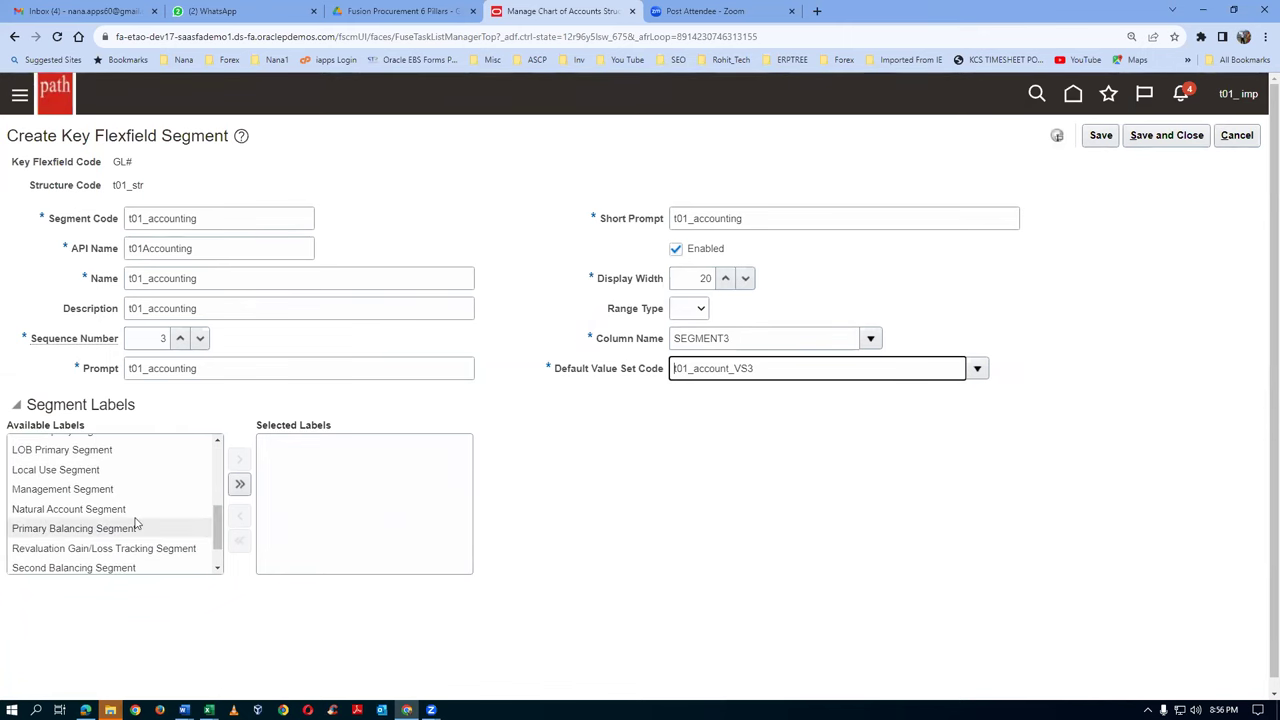
click(118, 509)
click(240, 484)
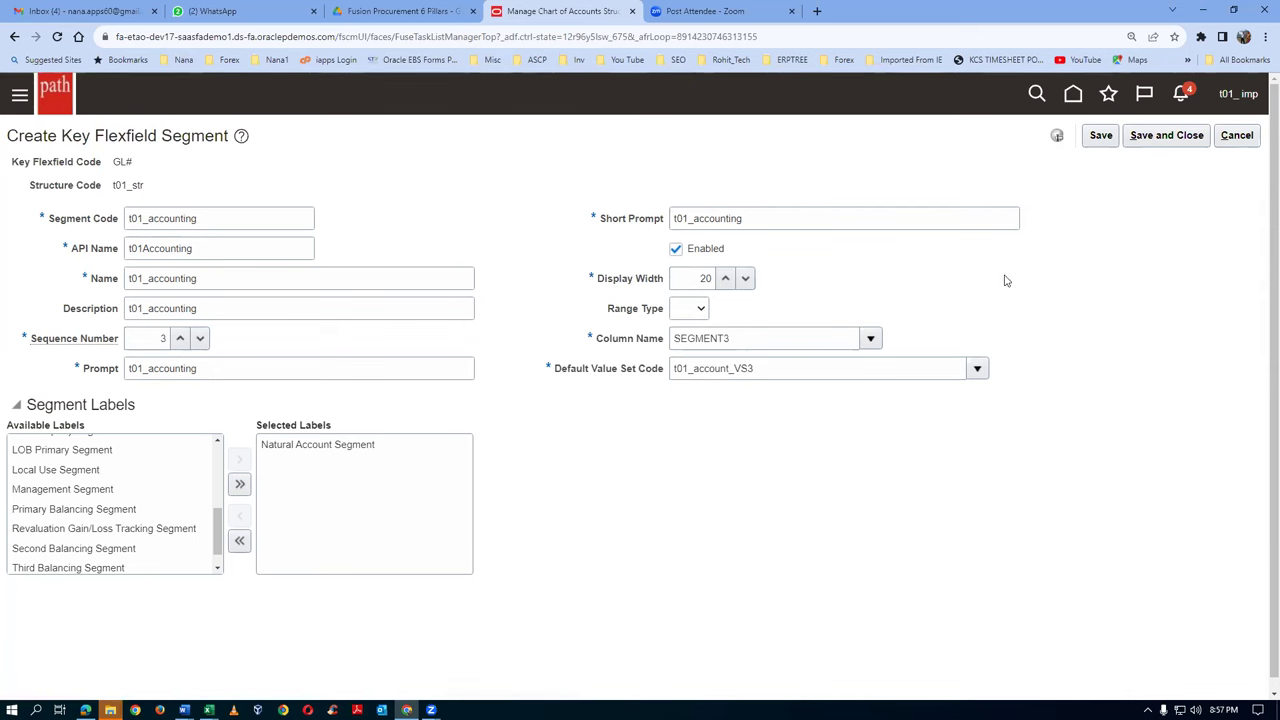
click(1165, 137)
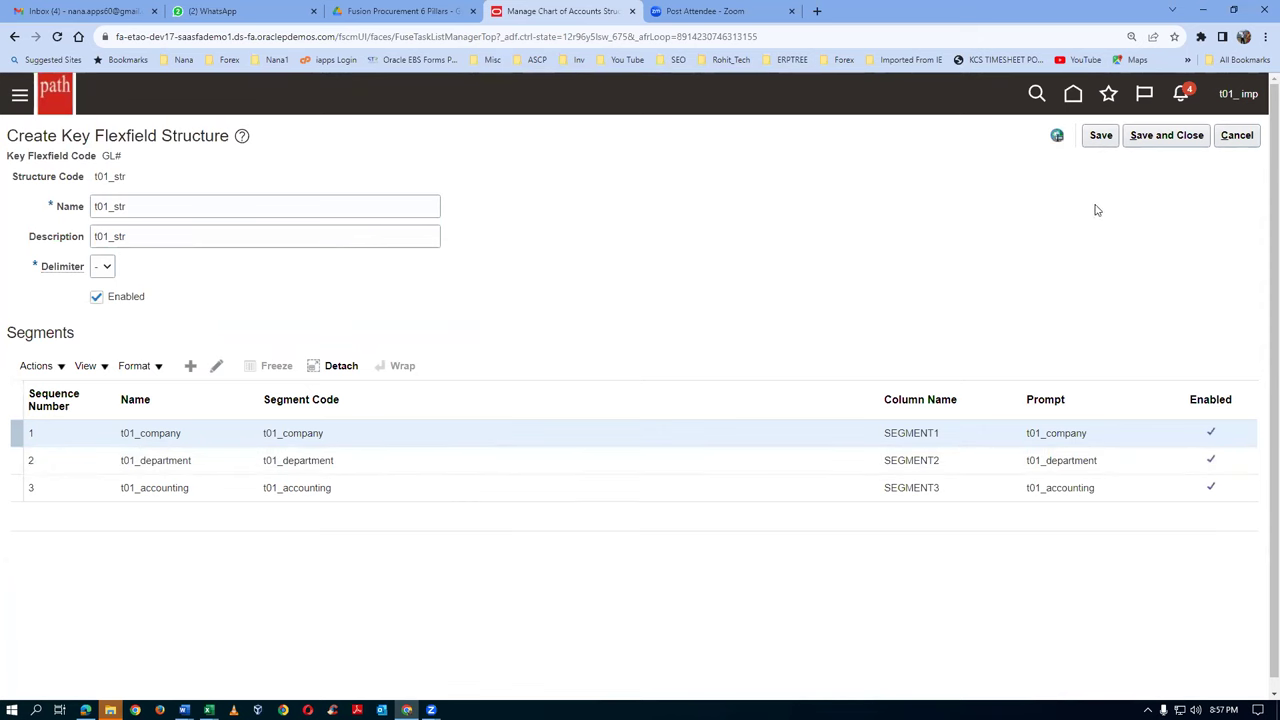
Step: Save and close the t01_str structure, check for it by searching structure code t01, and return to the chart of accounts structures page
click(1170, 137)
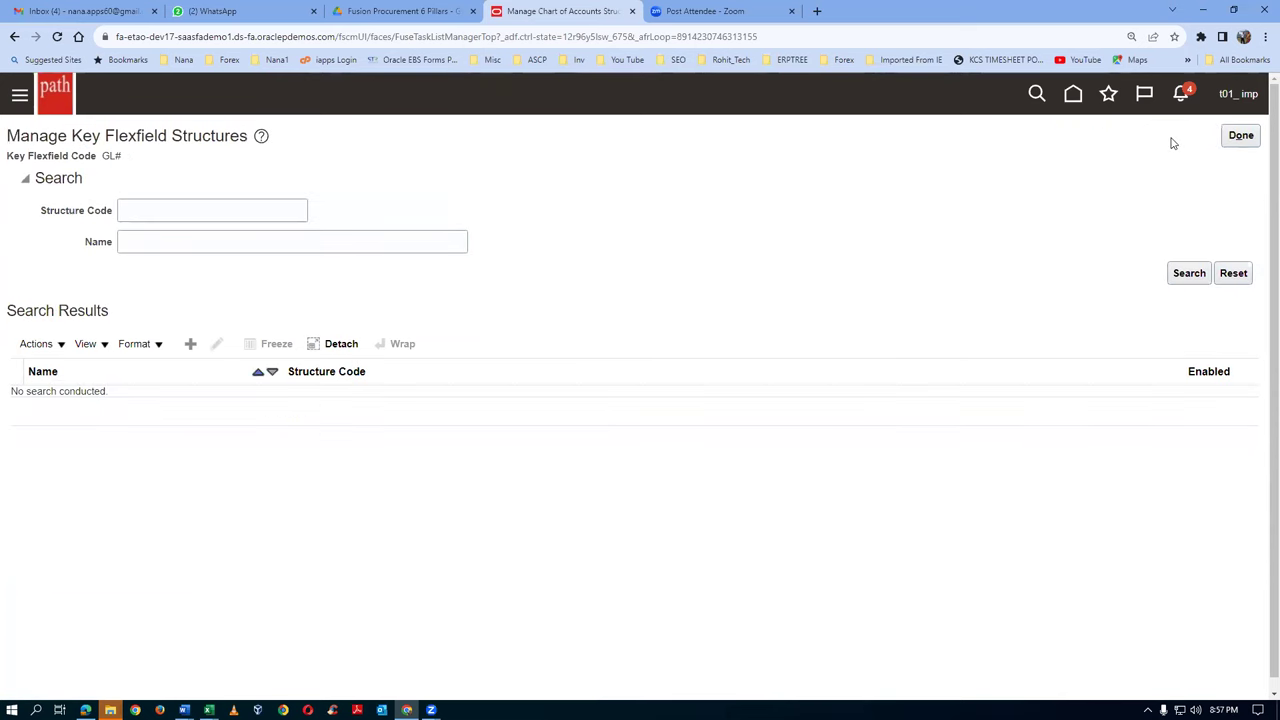
click(154, 212)
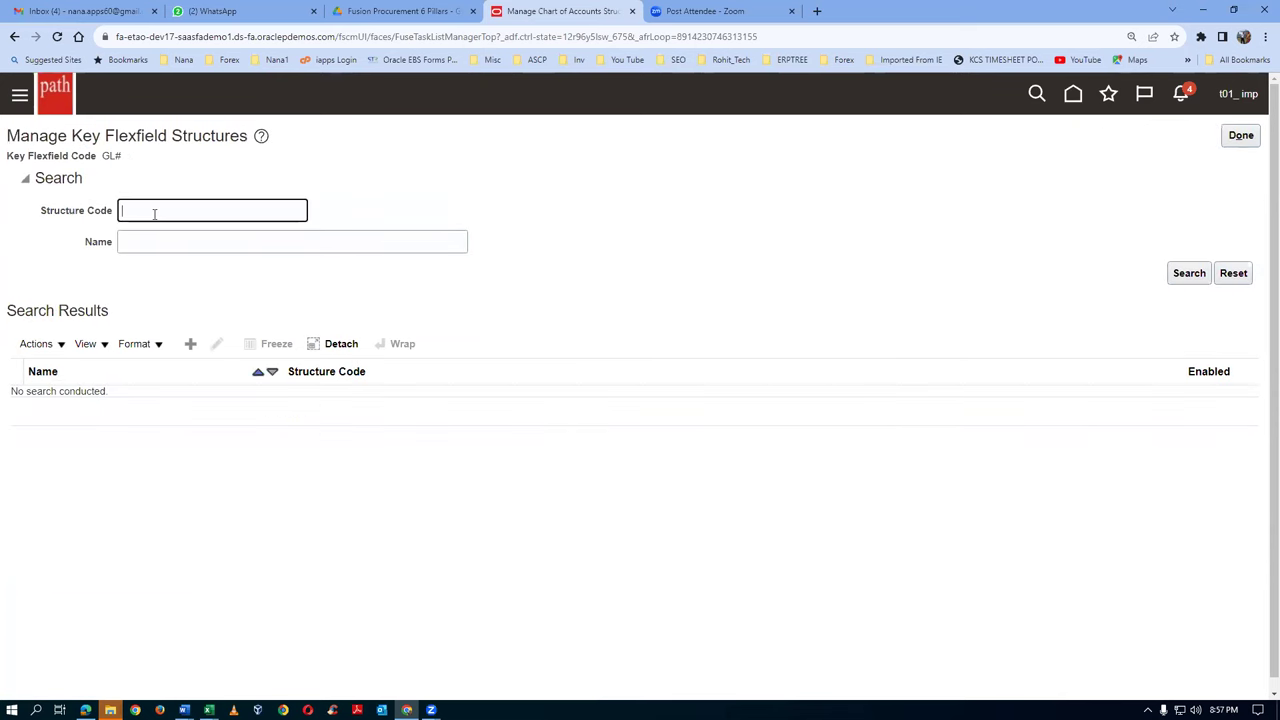
text(t01)
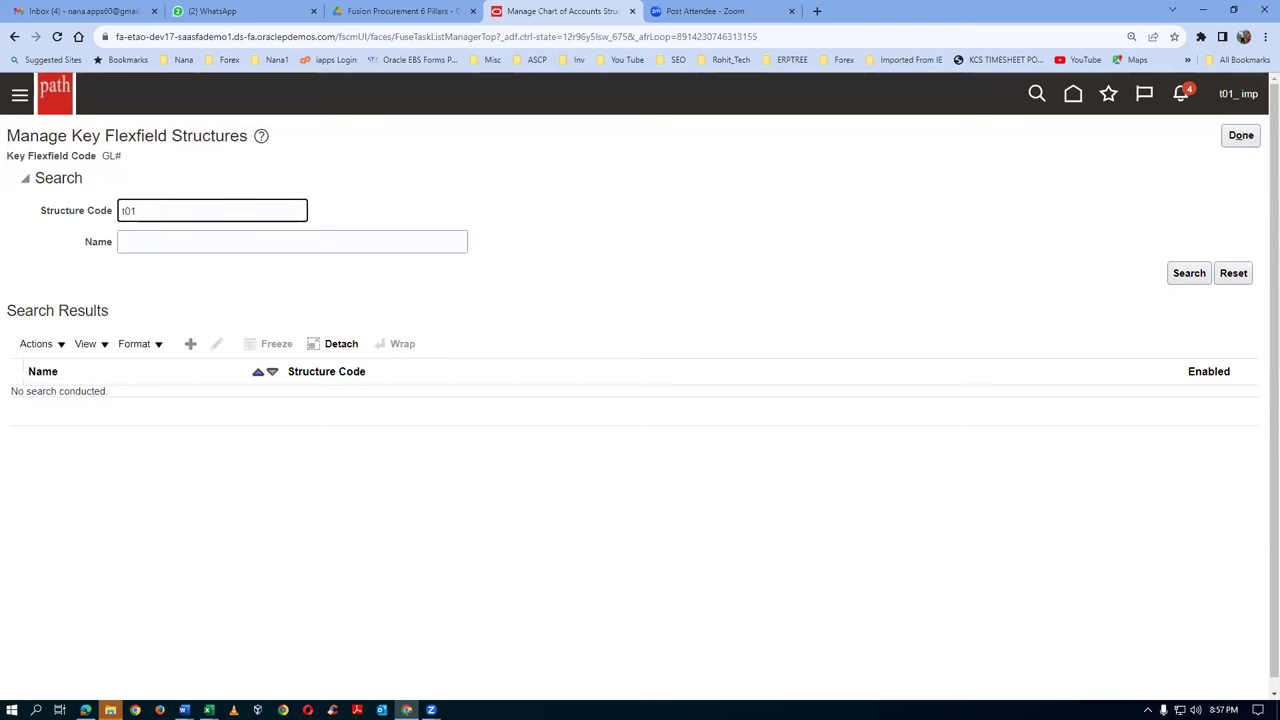
click(1190, 274)
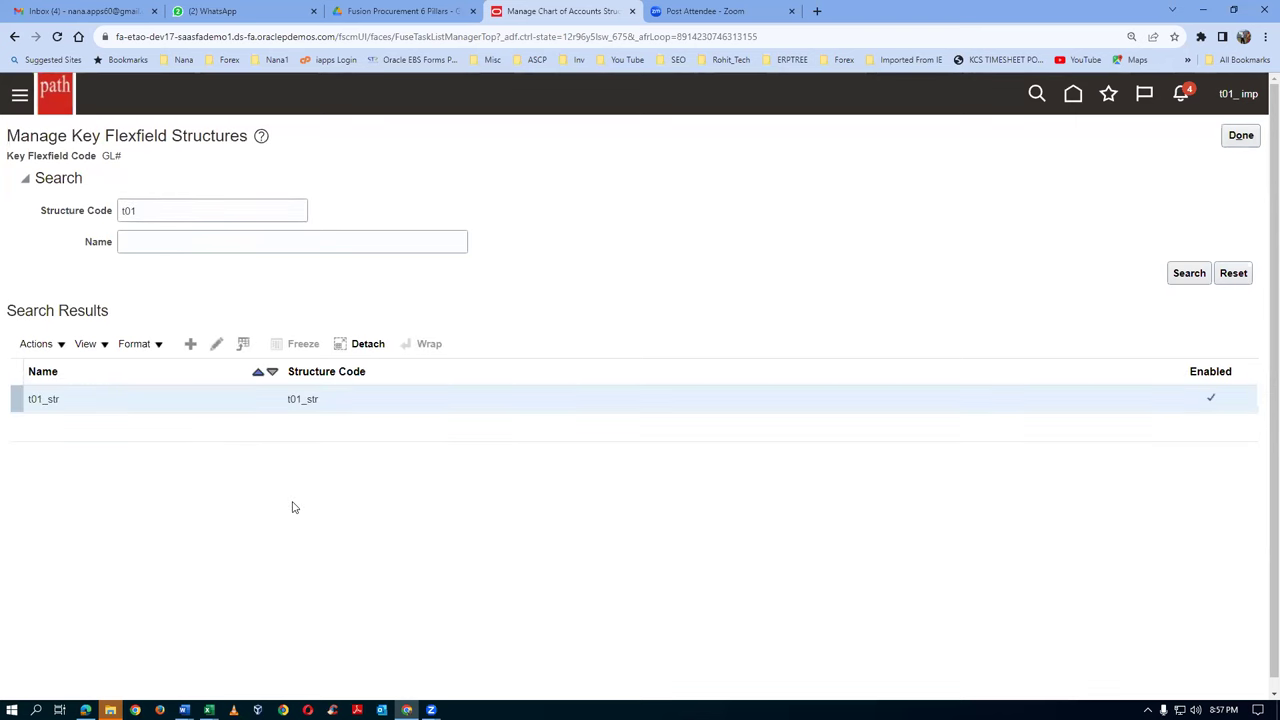
click(1241, 137)
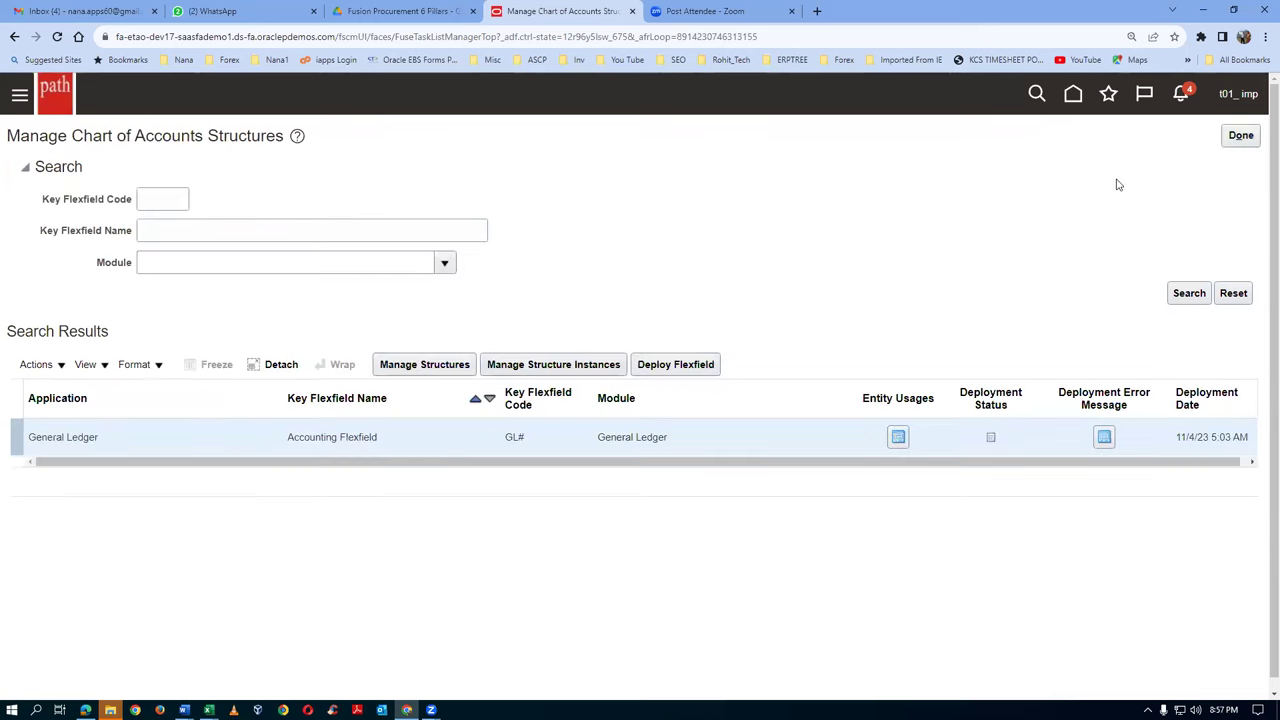
Step: Find the t01_str structure again, open its accounting segment to review the assigned label, and cancel out of the segment and structure
click(456, 367)
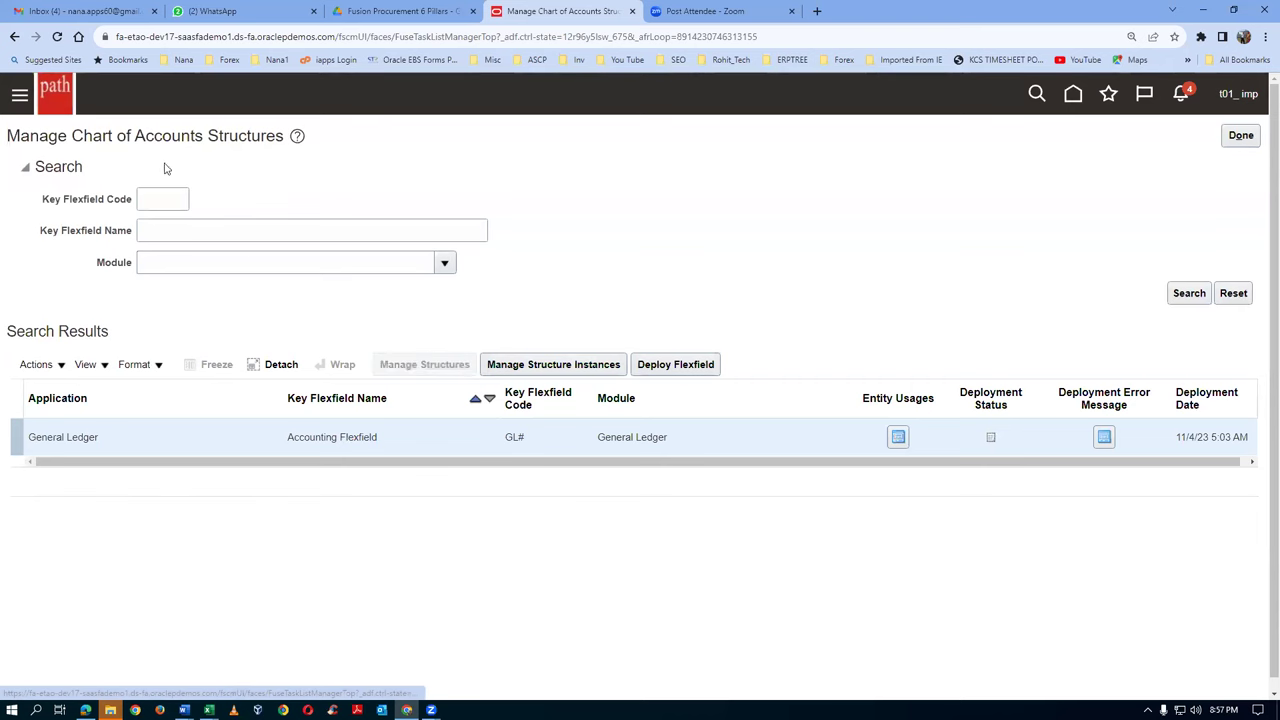
click(192, 208)
text(t01)
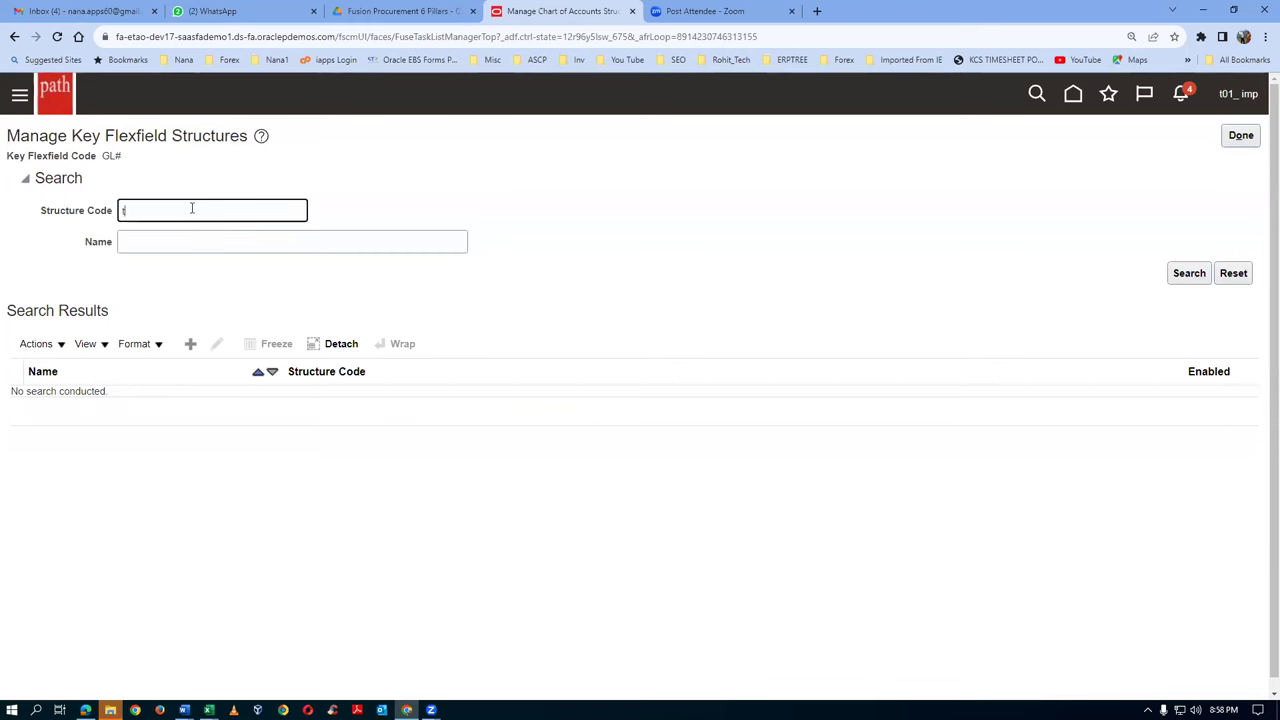
click(1189, 276)
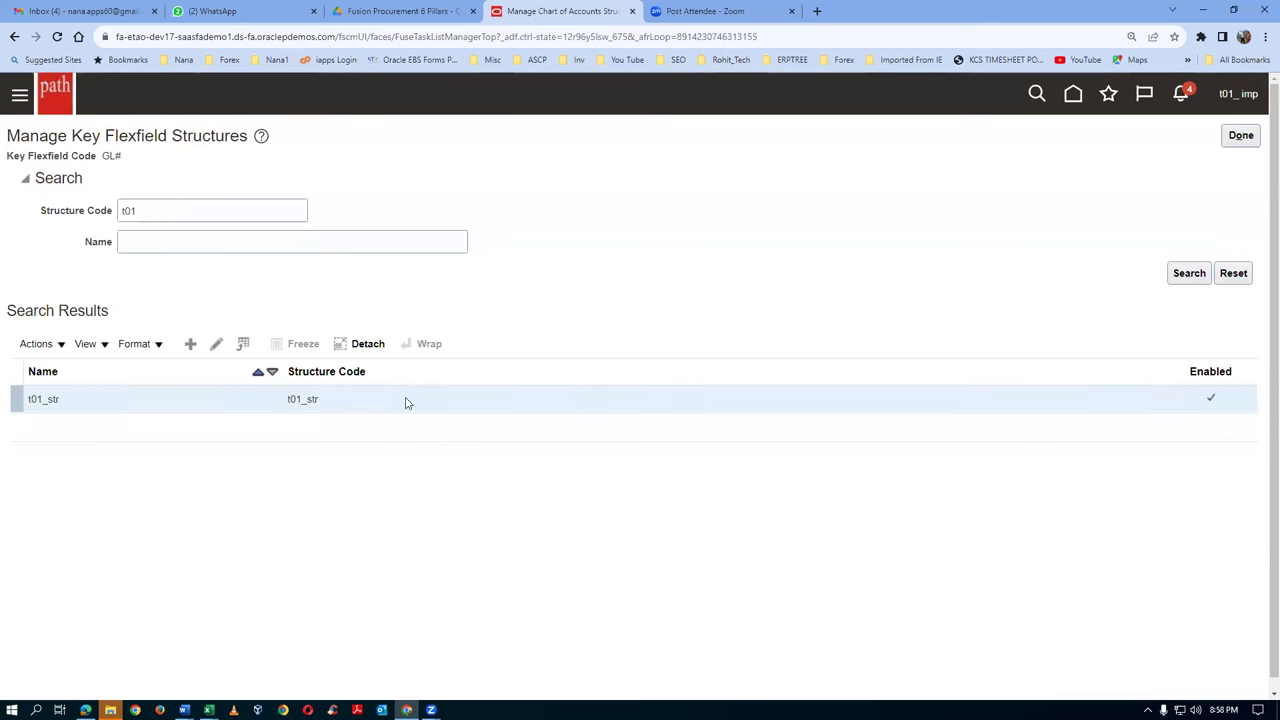
click(216, 344)
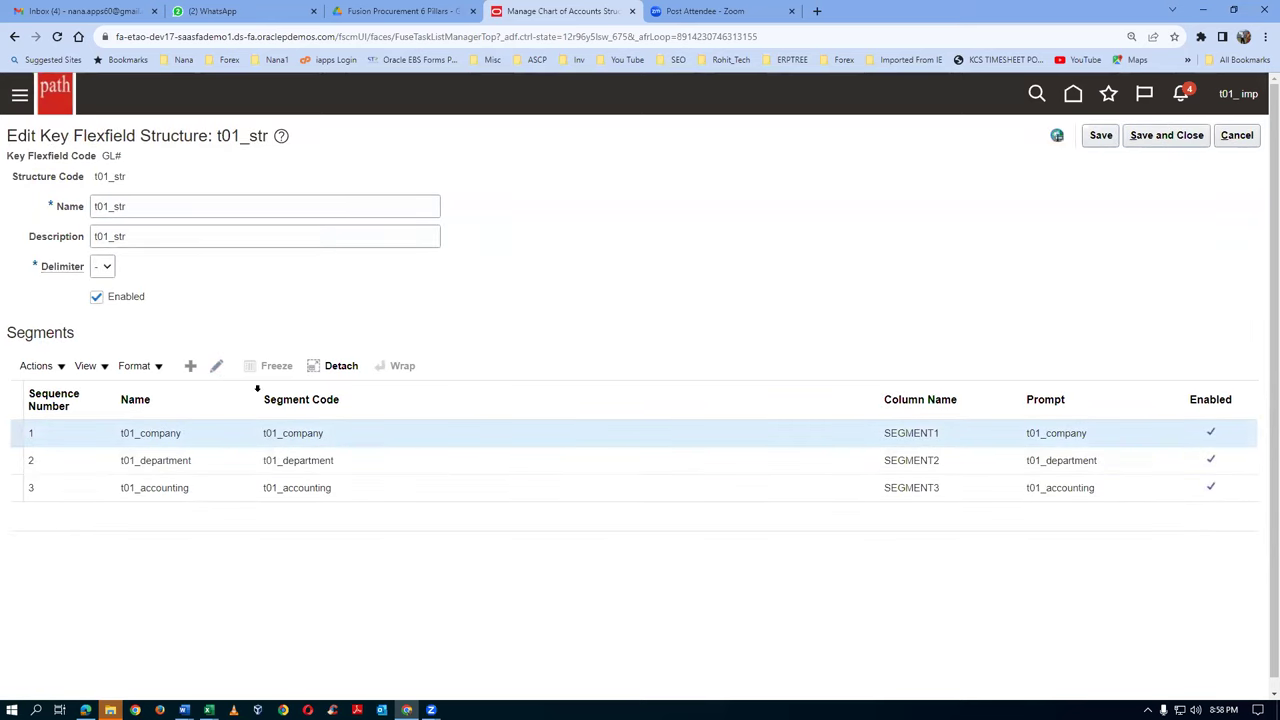
click(204, 488)
click(216, 367)
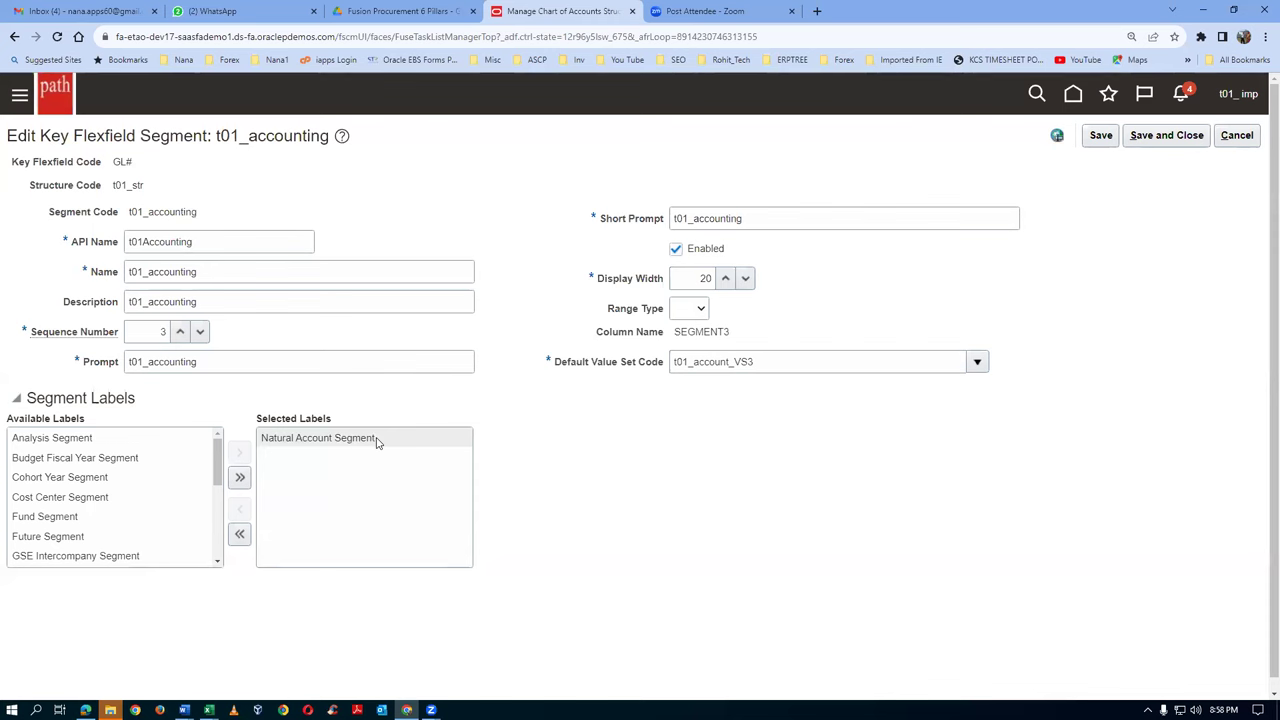
click(1236, 140)
click(1235, 135)
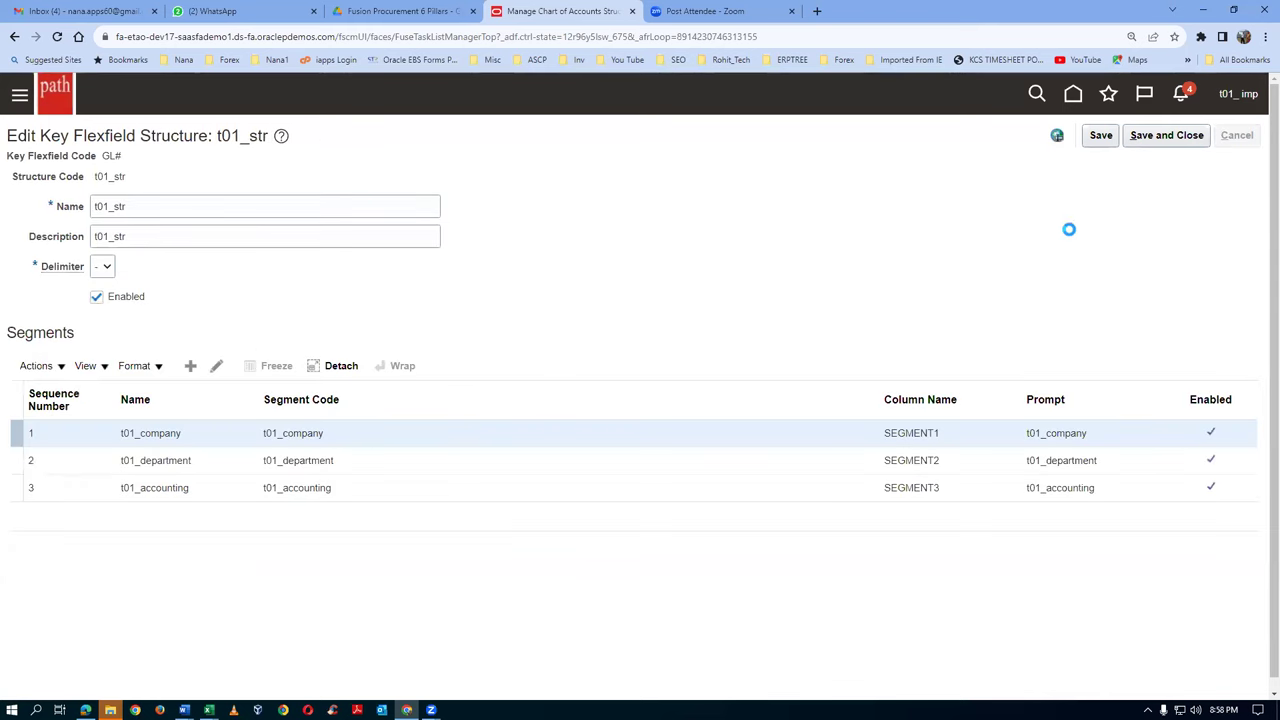
Step: Leave the t01_str structure, open the accounting flexfield's structure instances, and start a new instance with structure instance code t01_COA
click(1238, 137)
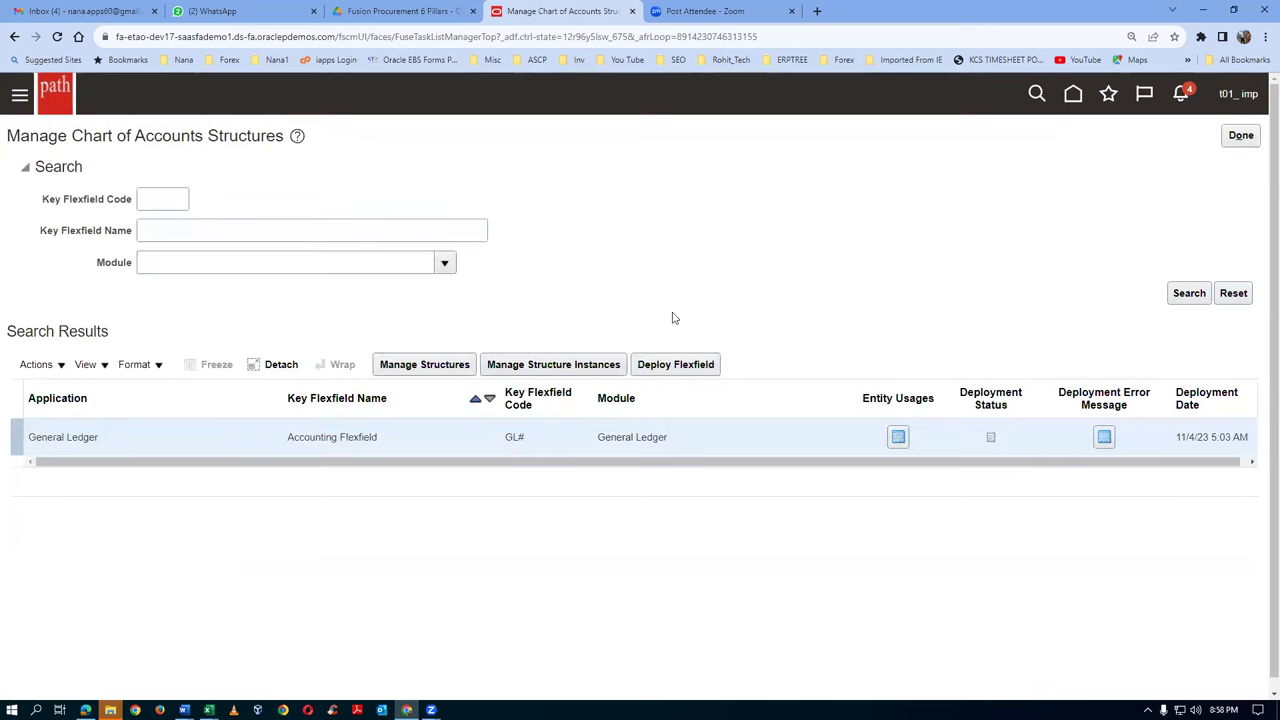
click(566, 369)
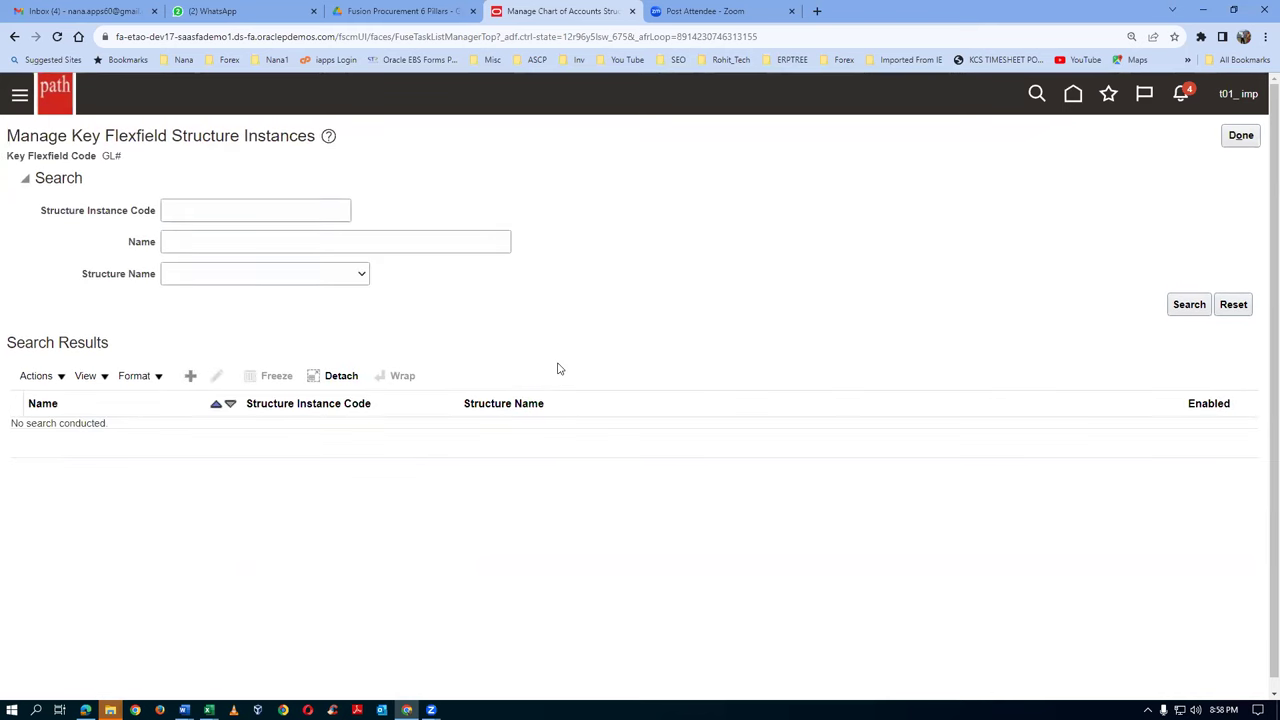
click(190, 376)
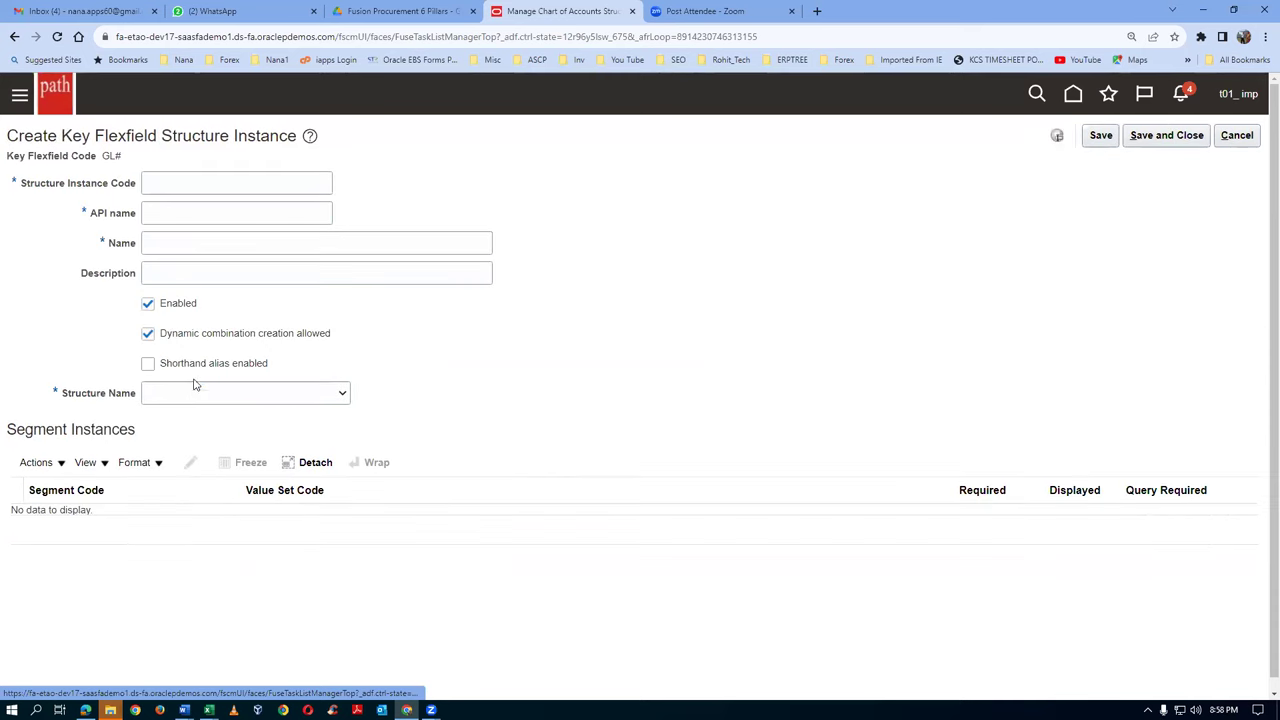
click(196, 187)
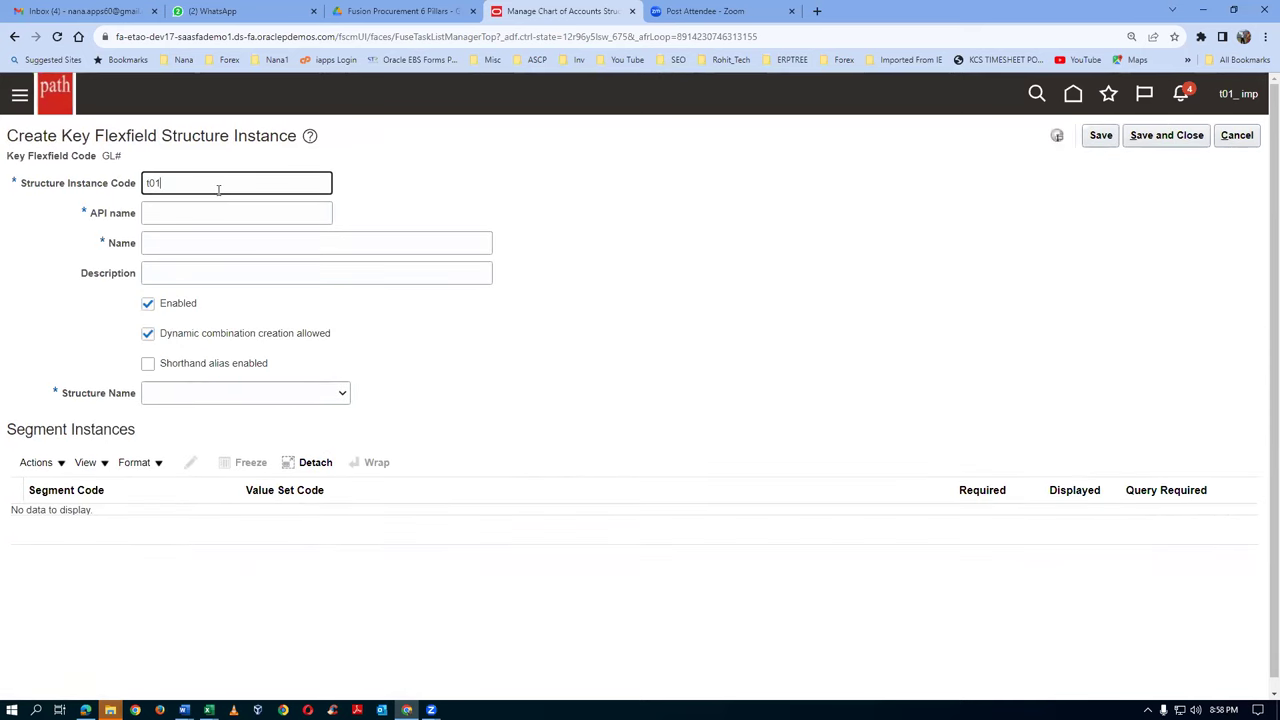
text(t01_COA)
key(ctrl+a)
key(ctrl+c)
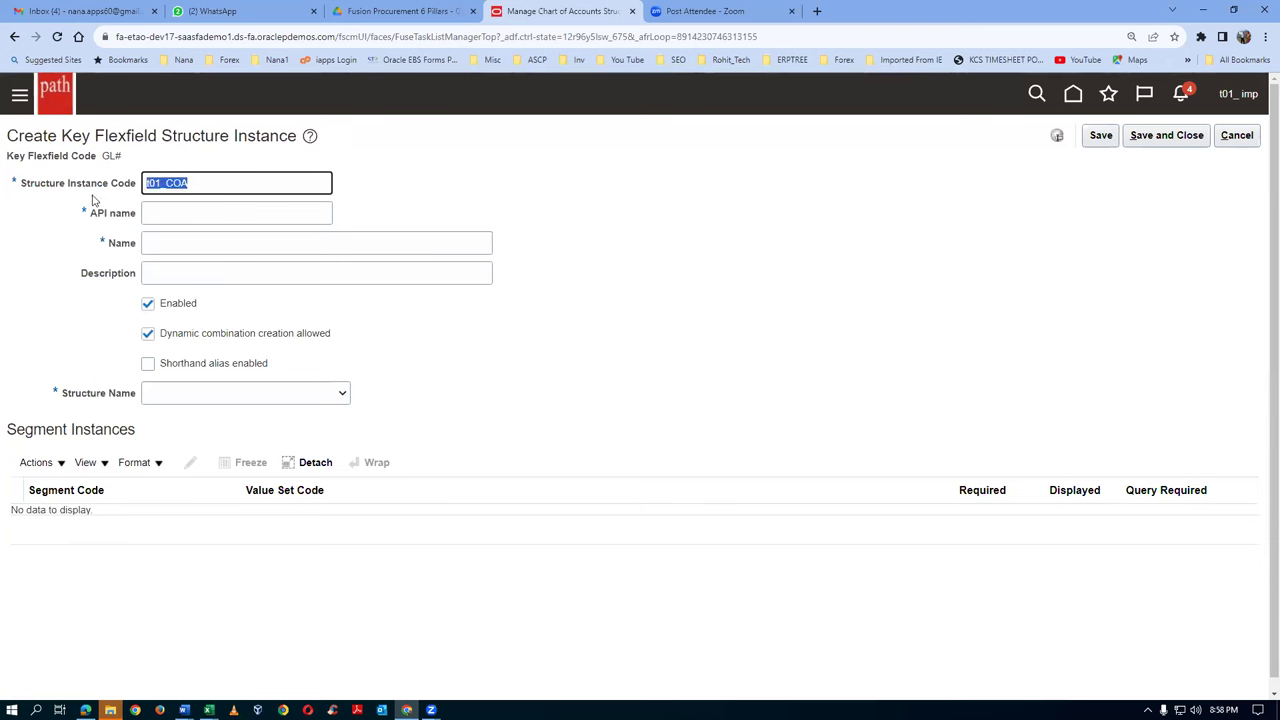
Step: Have the API name generated from the instance code, and set both the name and description to t01_COA
click(166, 206)
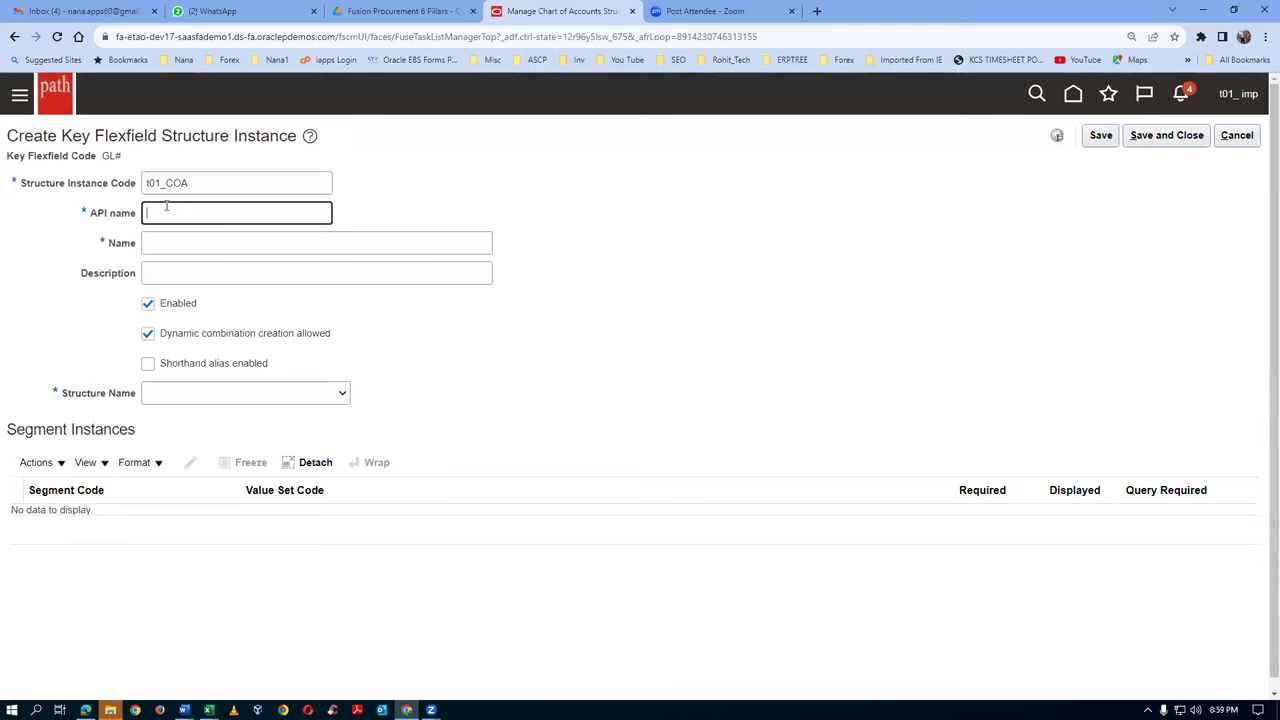
click(172, 242)
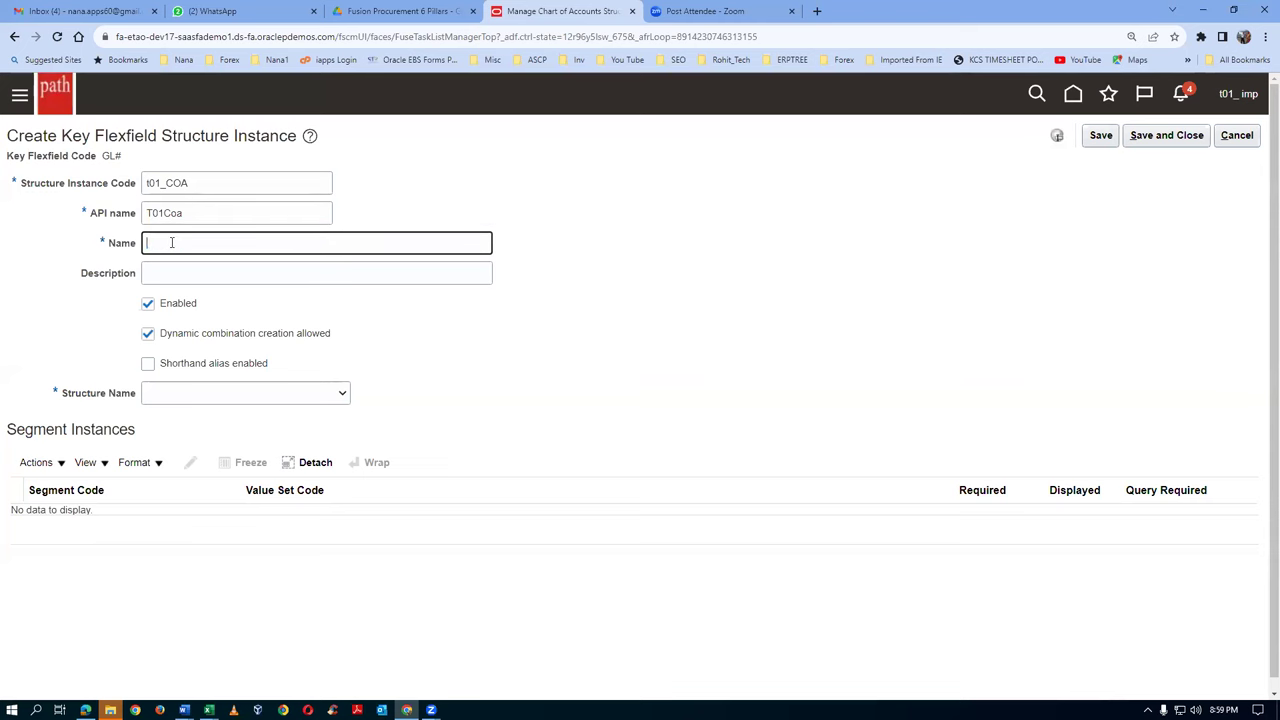
key(ctrl+v)
click(173, 272)
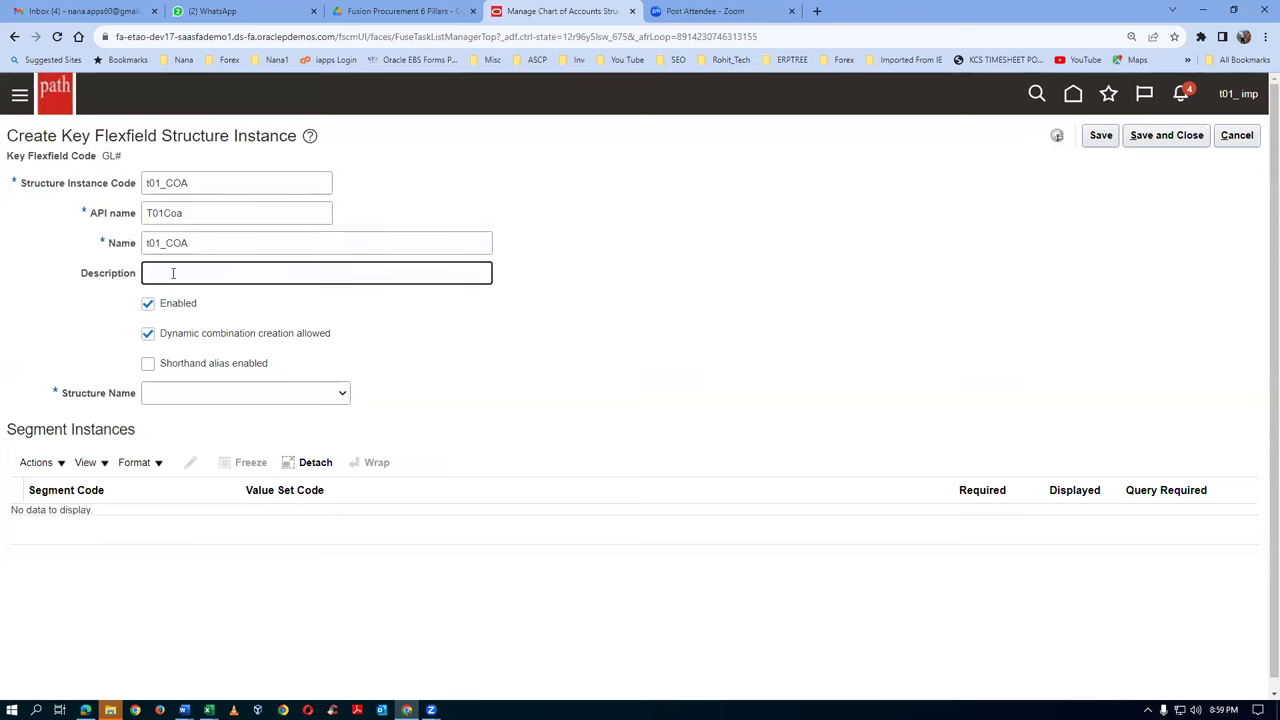
key(ctrl+v)
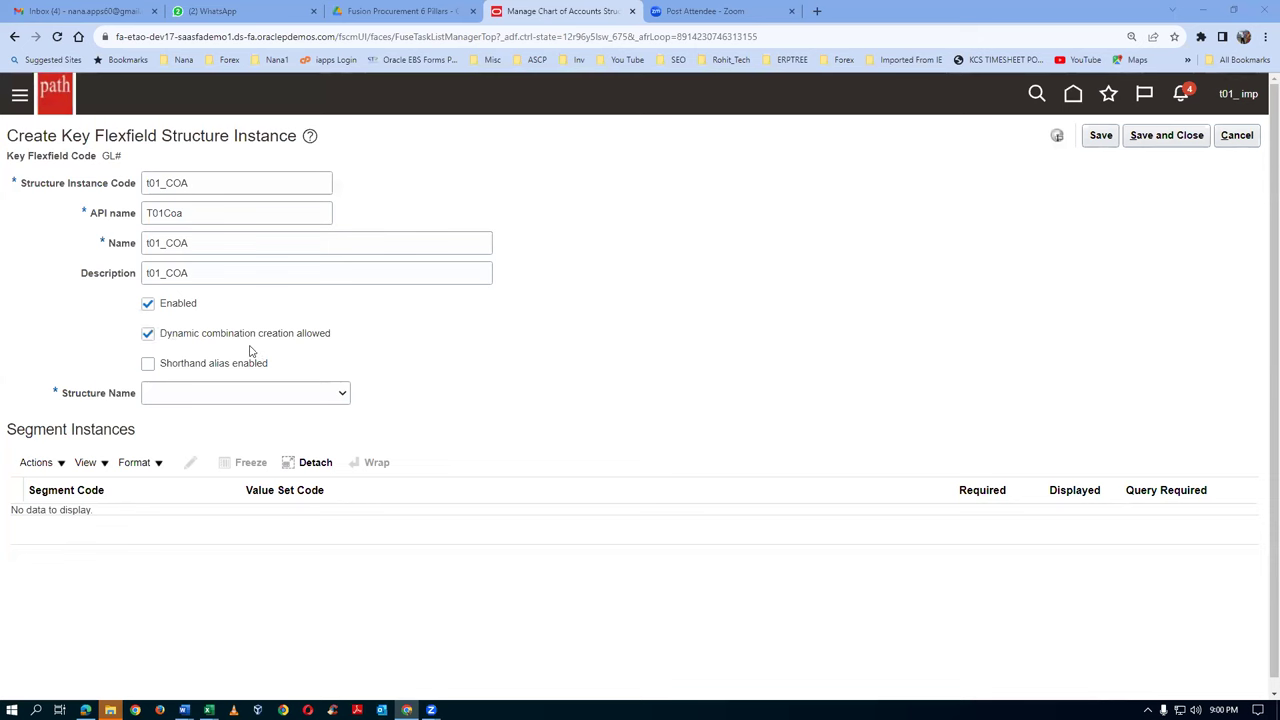
Step: Choose t01_str as the structure name for the new t01_COA instance
click(251, 394)
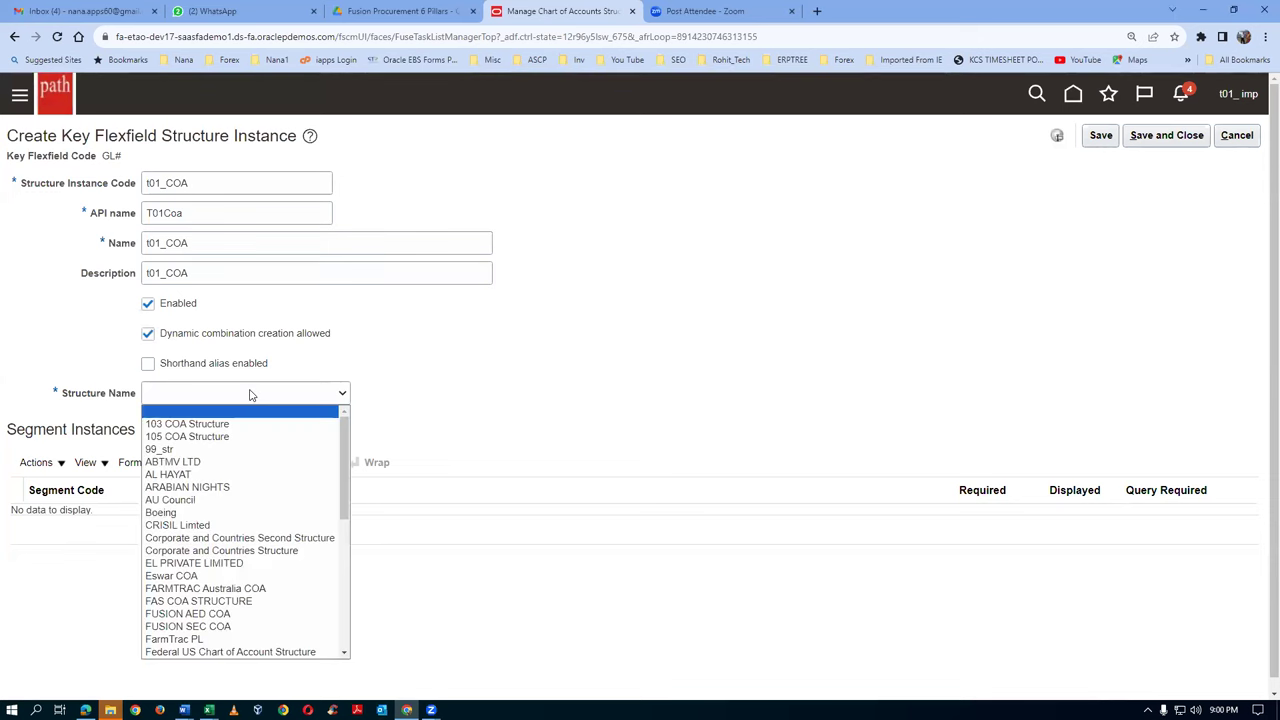
key(t)
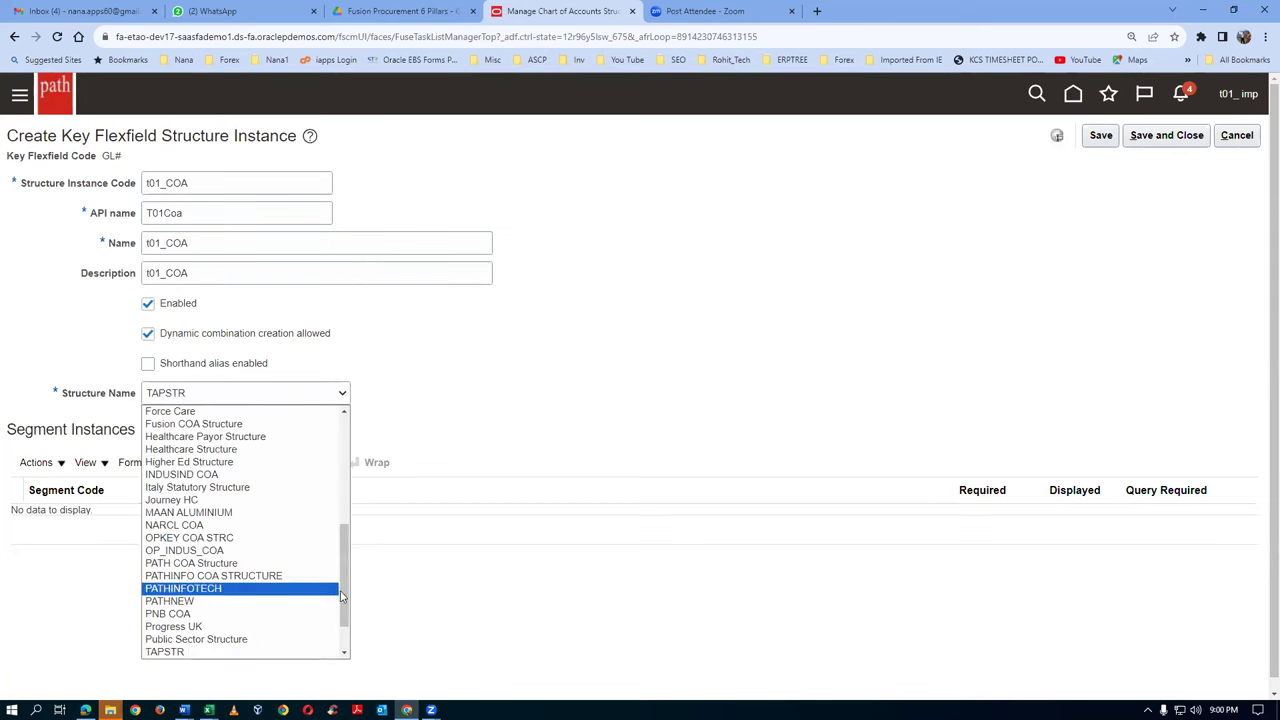
scroll(345, 597, down, 2)
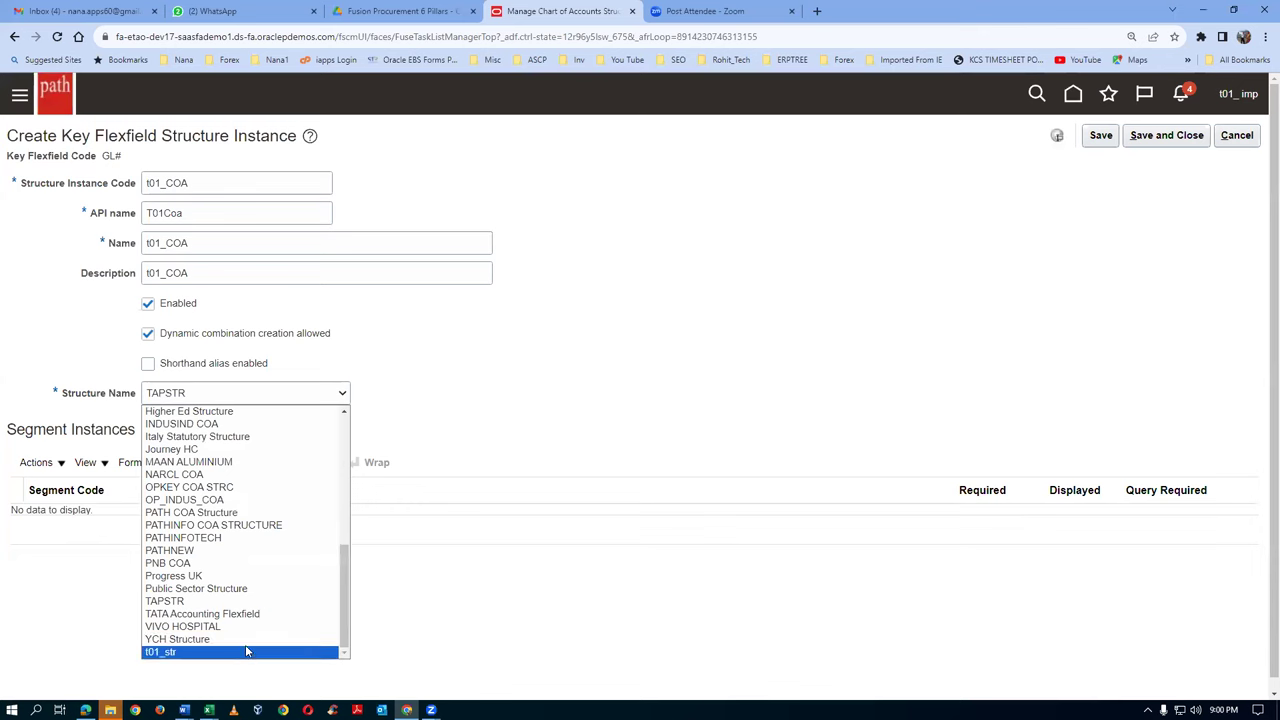
click(248, 652)
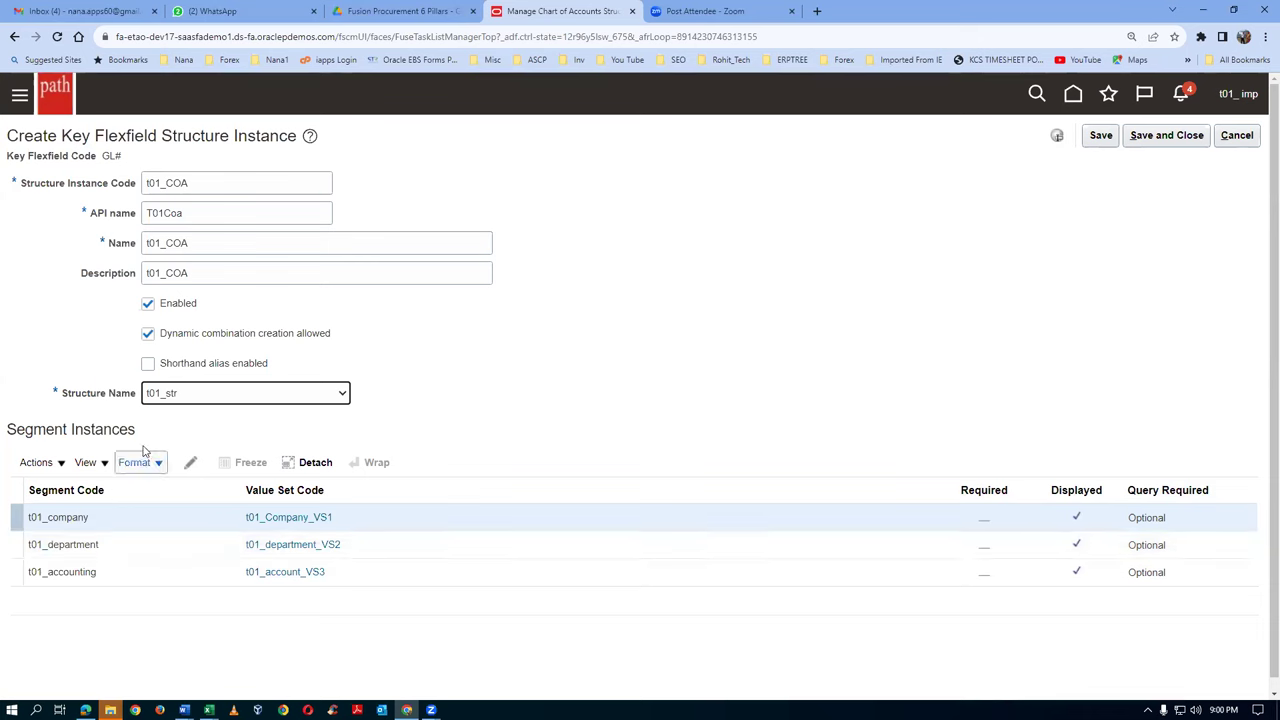
Step: Look through the full list of structure names available for the t01_COA instance
click(208, 397)
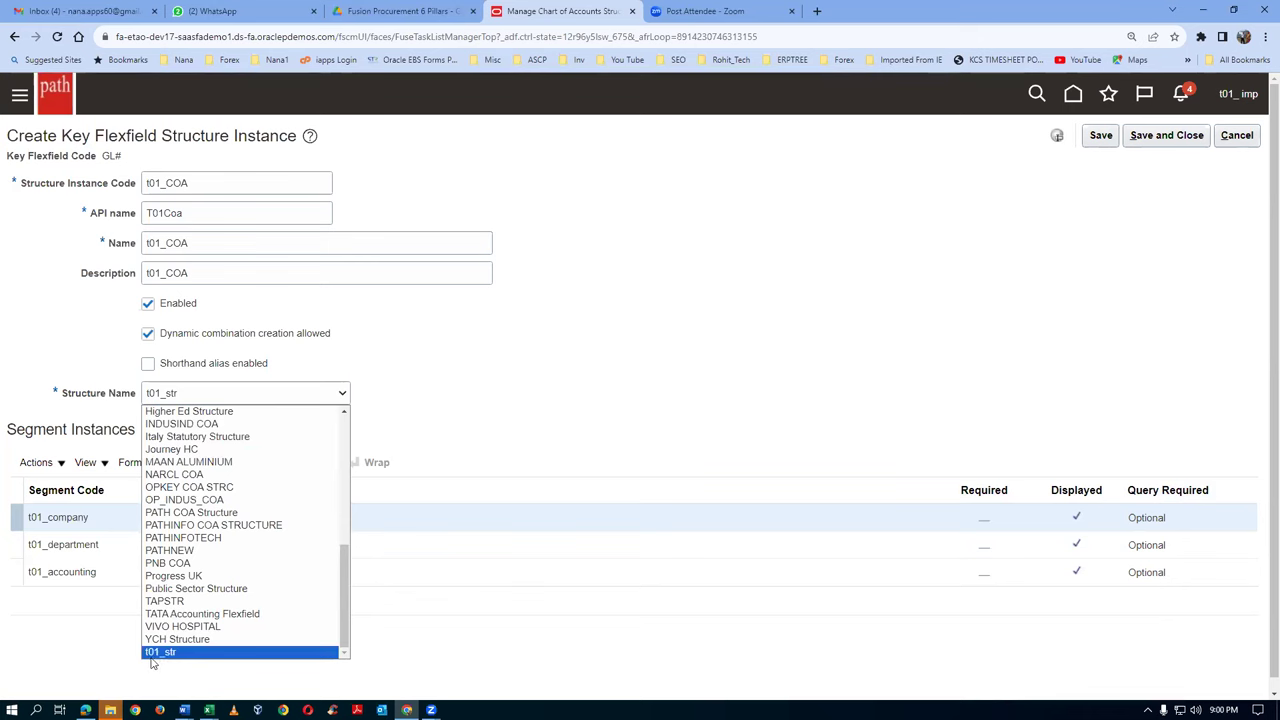
mouse_move(343, 617)
mouse_down()
mouse_move(343, 450)
mouse_move(352, 628)
mouse_up()
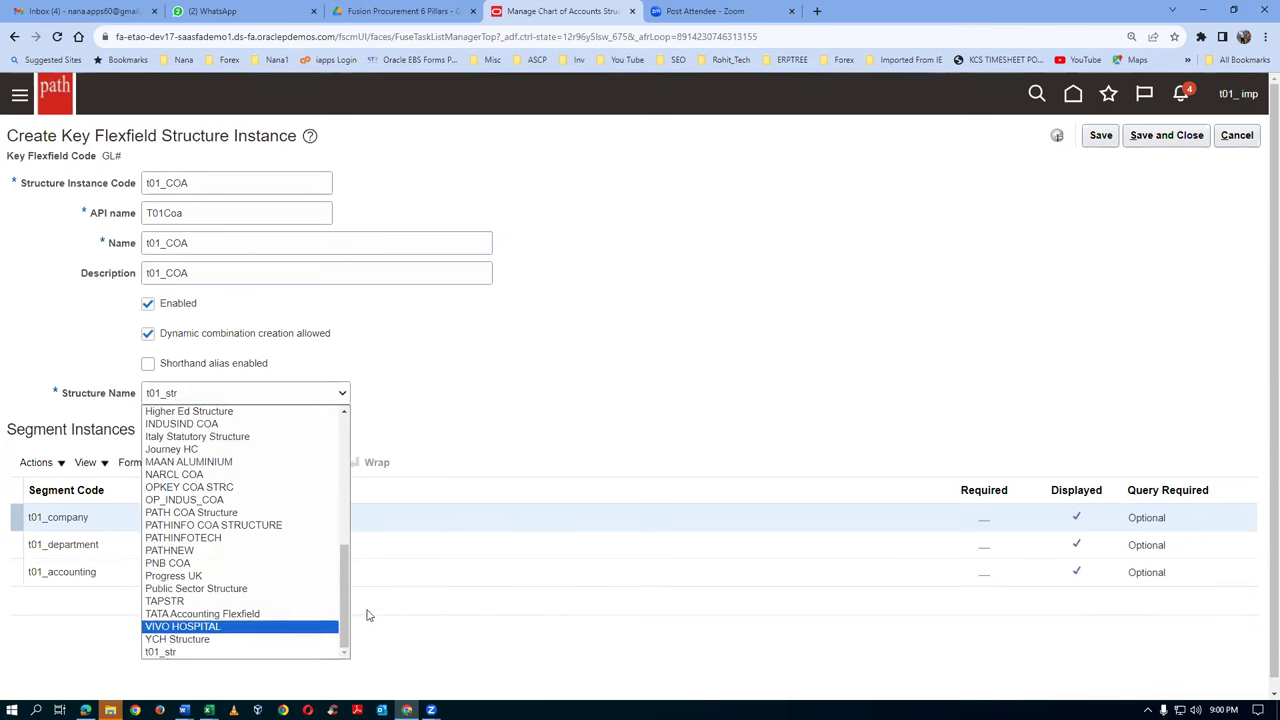
drag(348, 614, 348, 455)
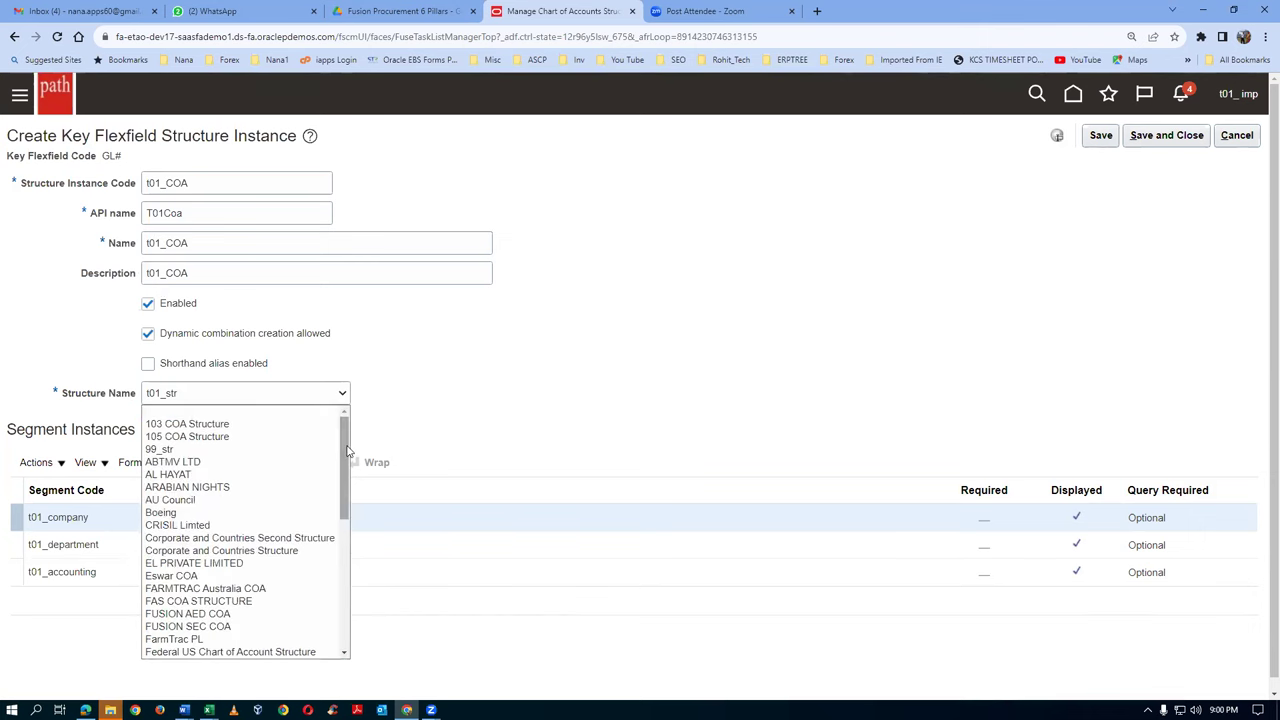
drag(348, 452, 351, 622)
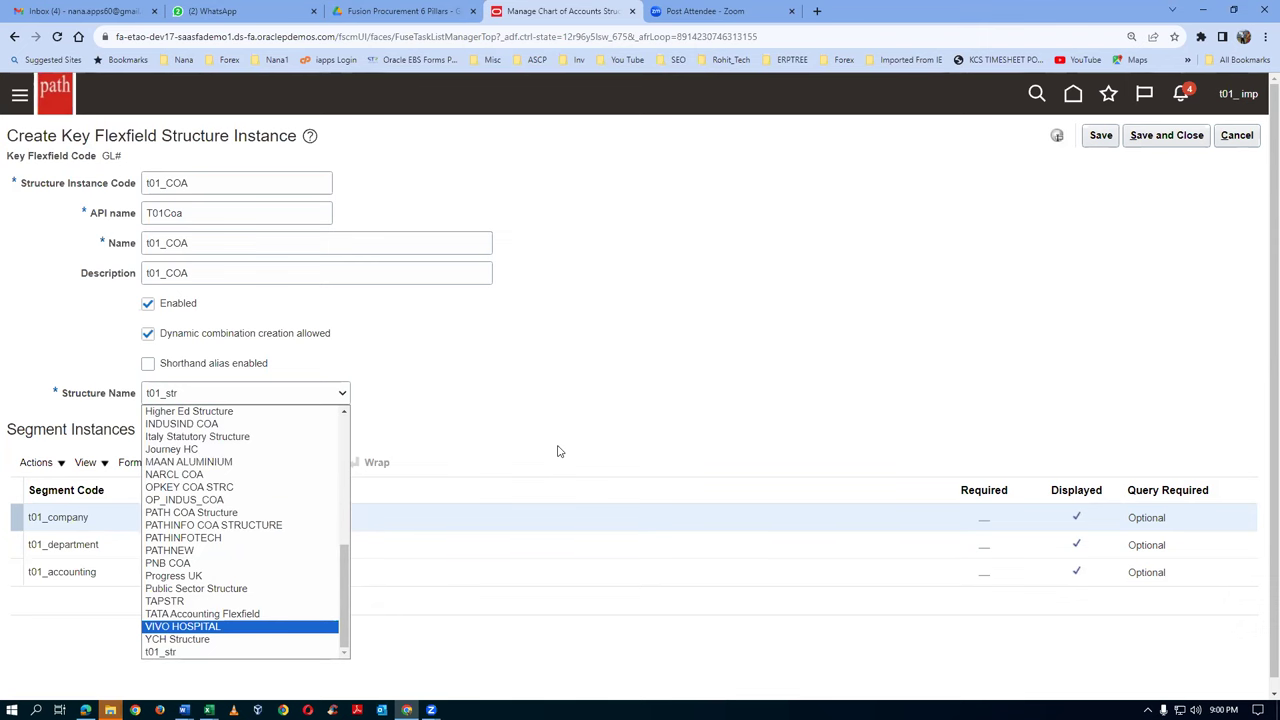
click(541, 367)
click(204, 396)
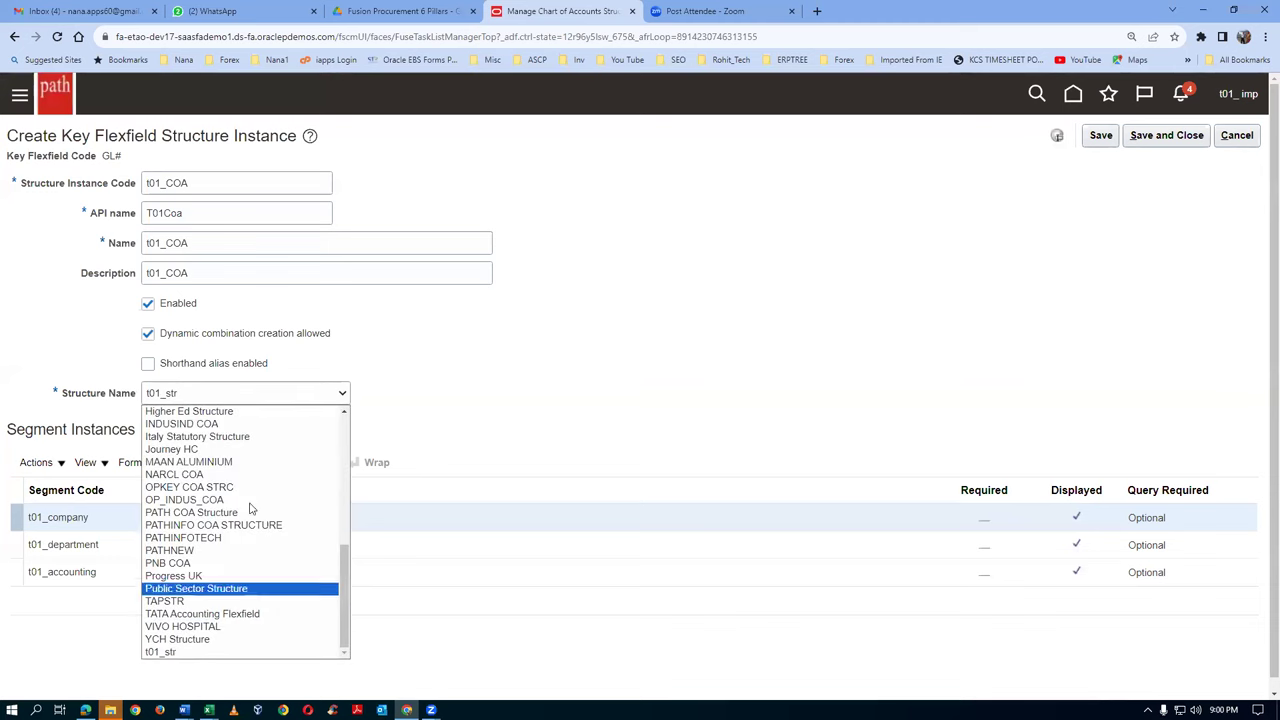
click(449, 343)
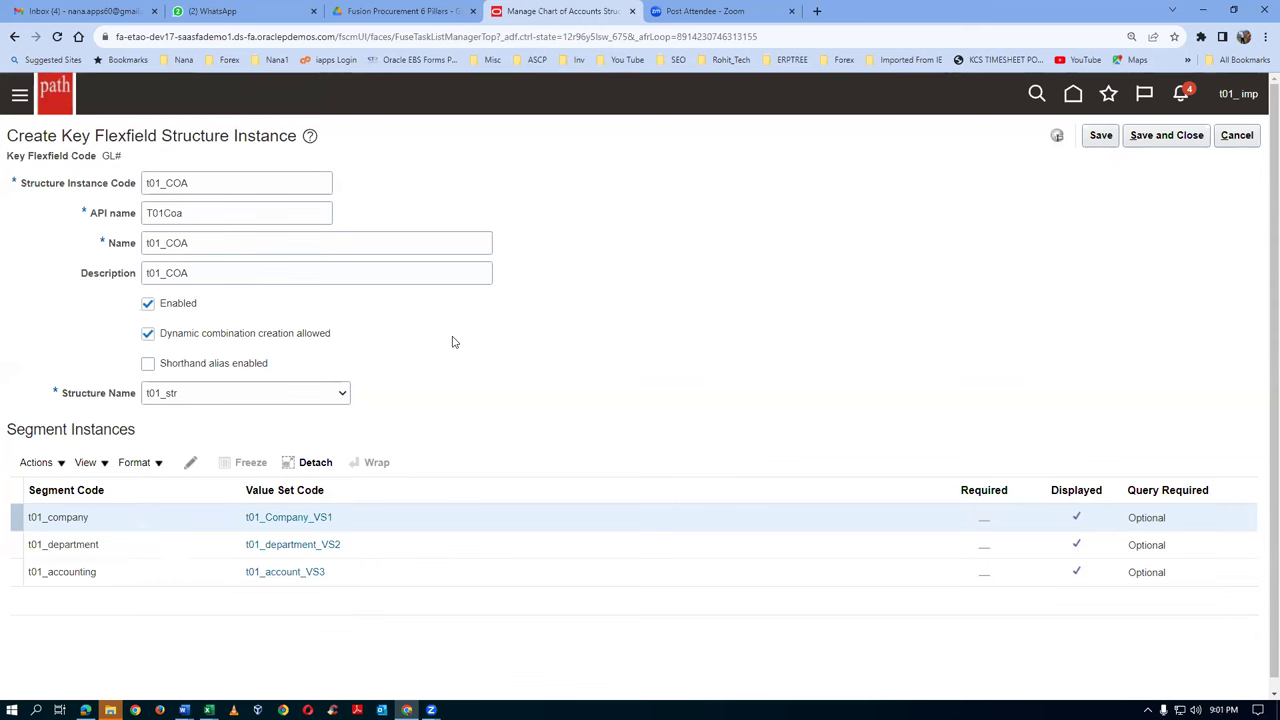
click(274, 399)
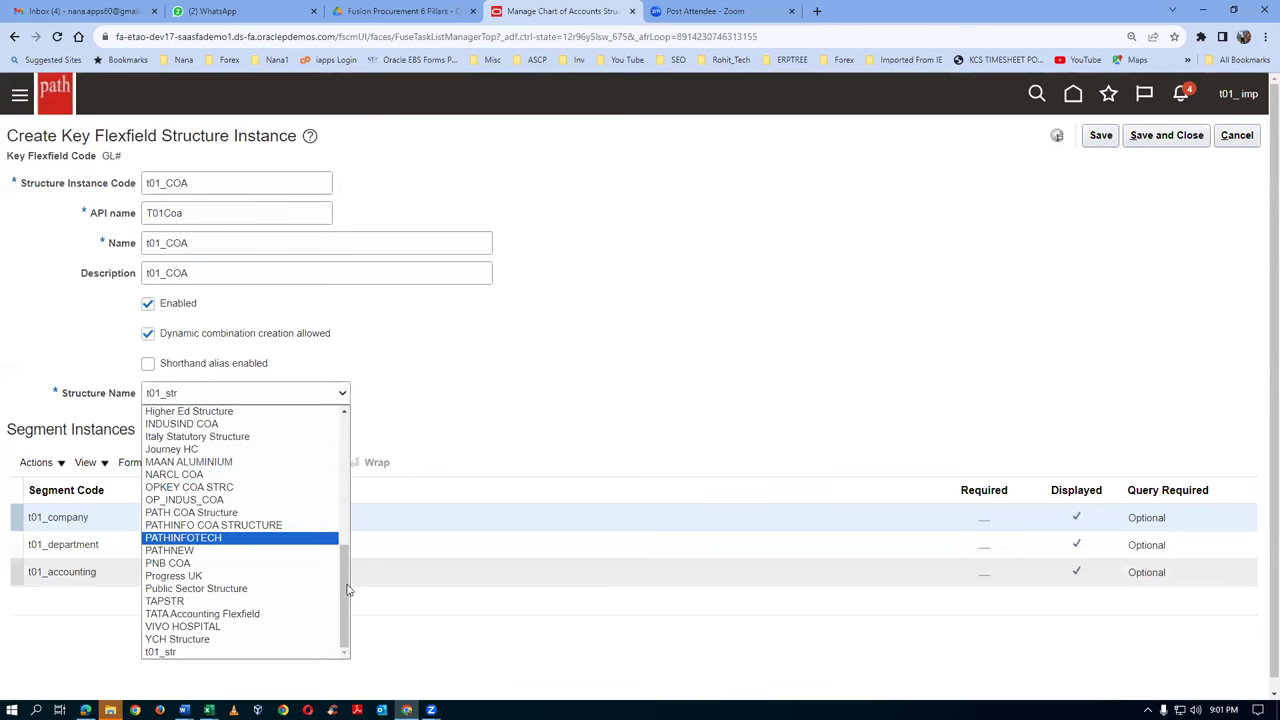
drag(346, 593, 335, 459)
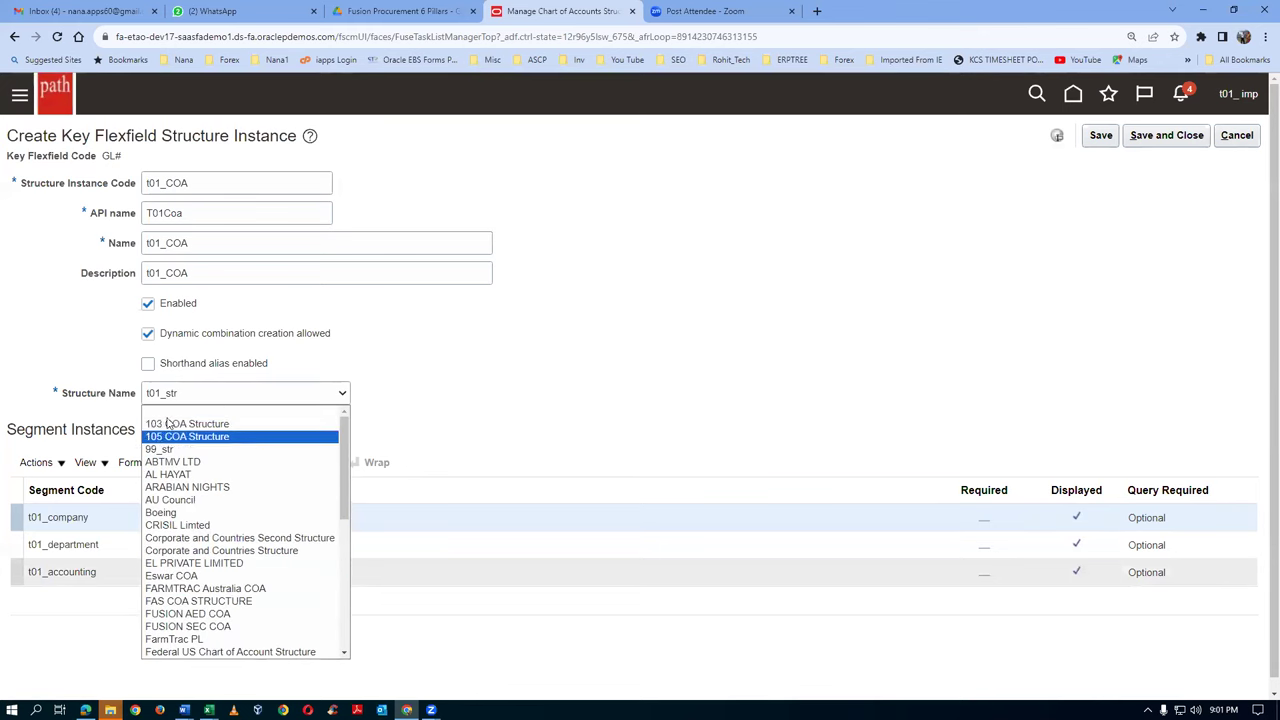
click(496, 382)
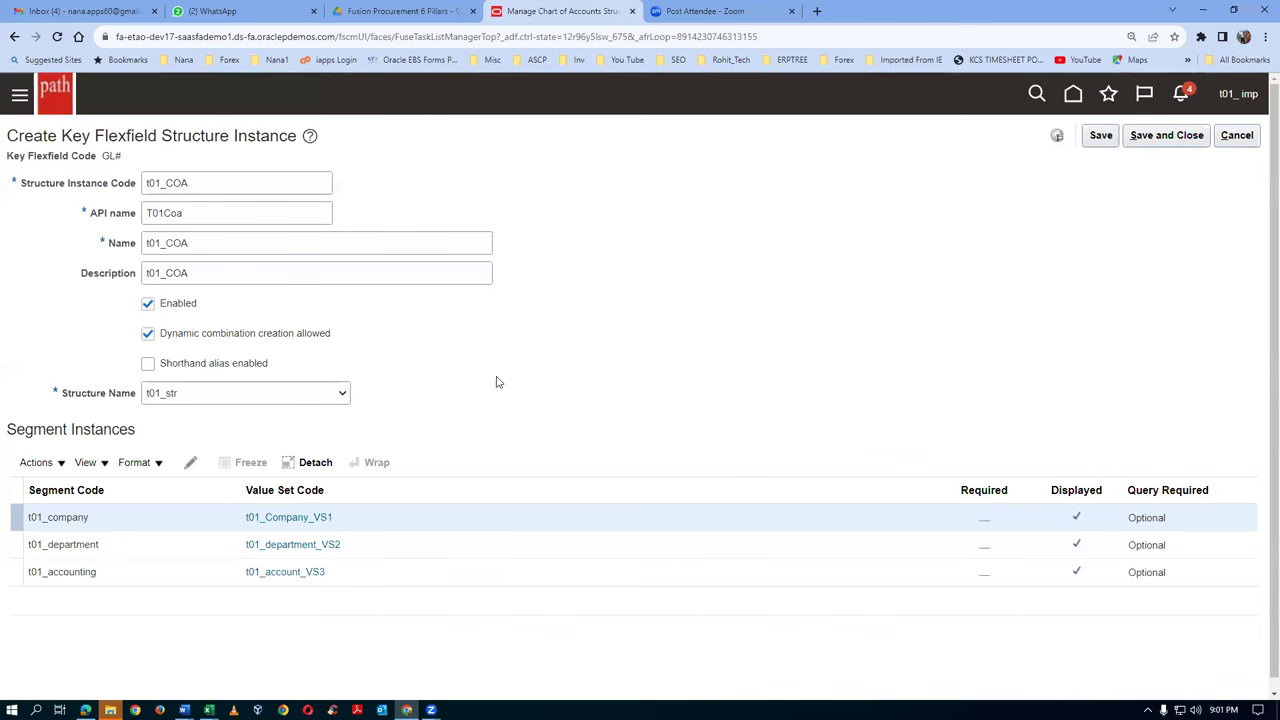
click(226, 398)
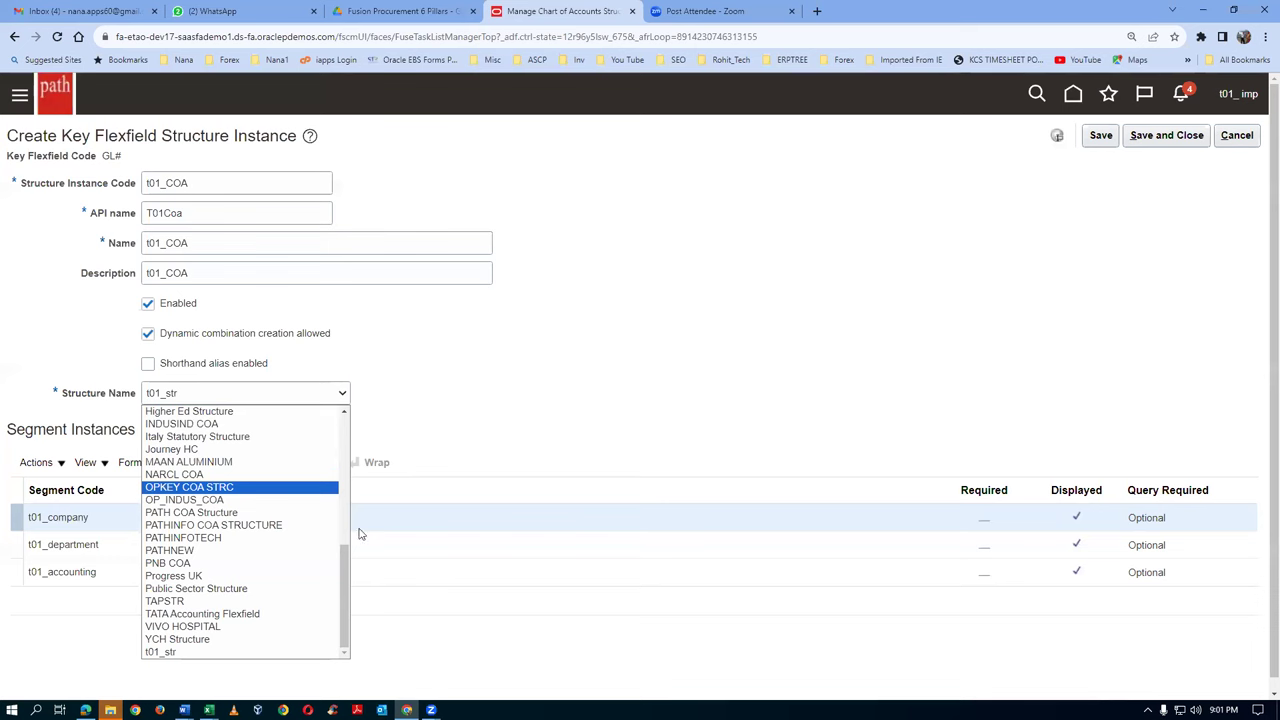
drag(345, 596, 376, 383)
scroll(350, 440, down, 3)
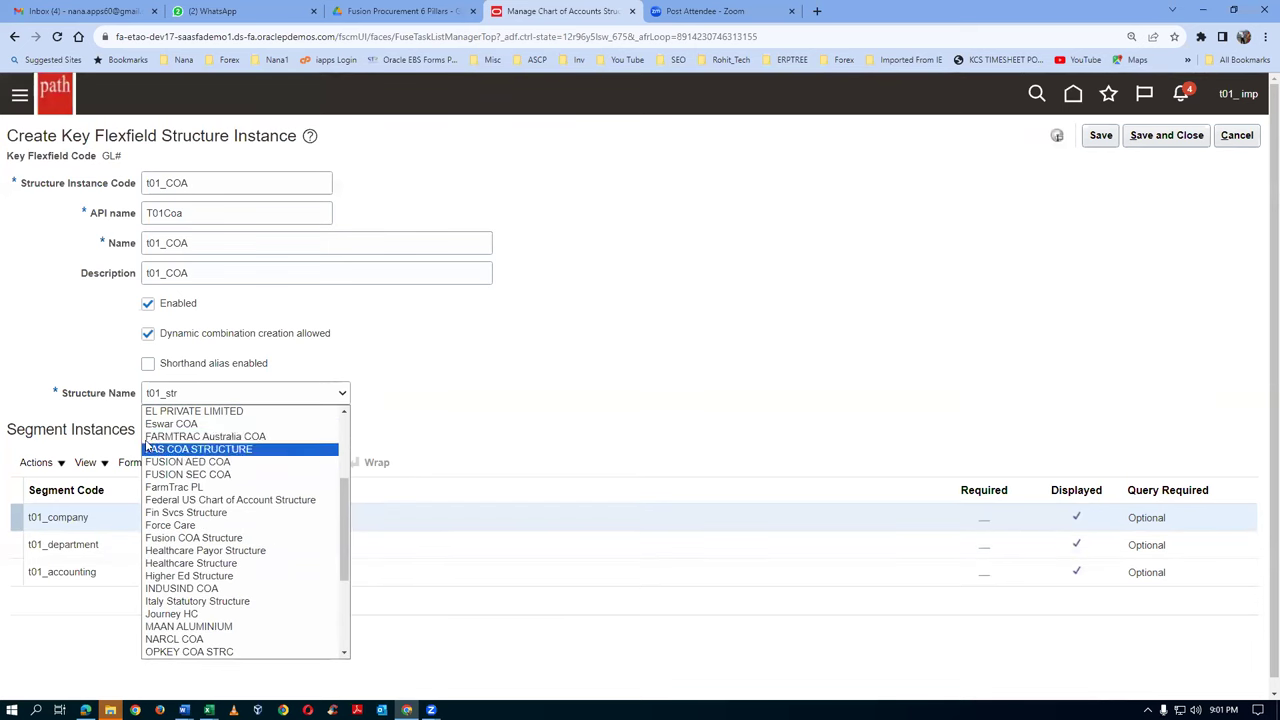
scroll(356, 400, up, 3)
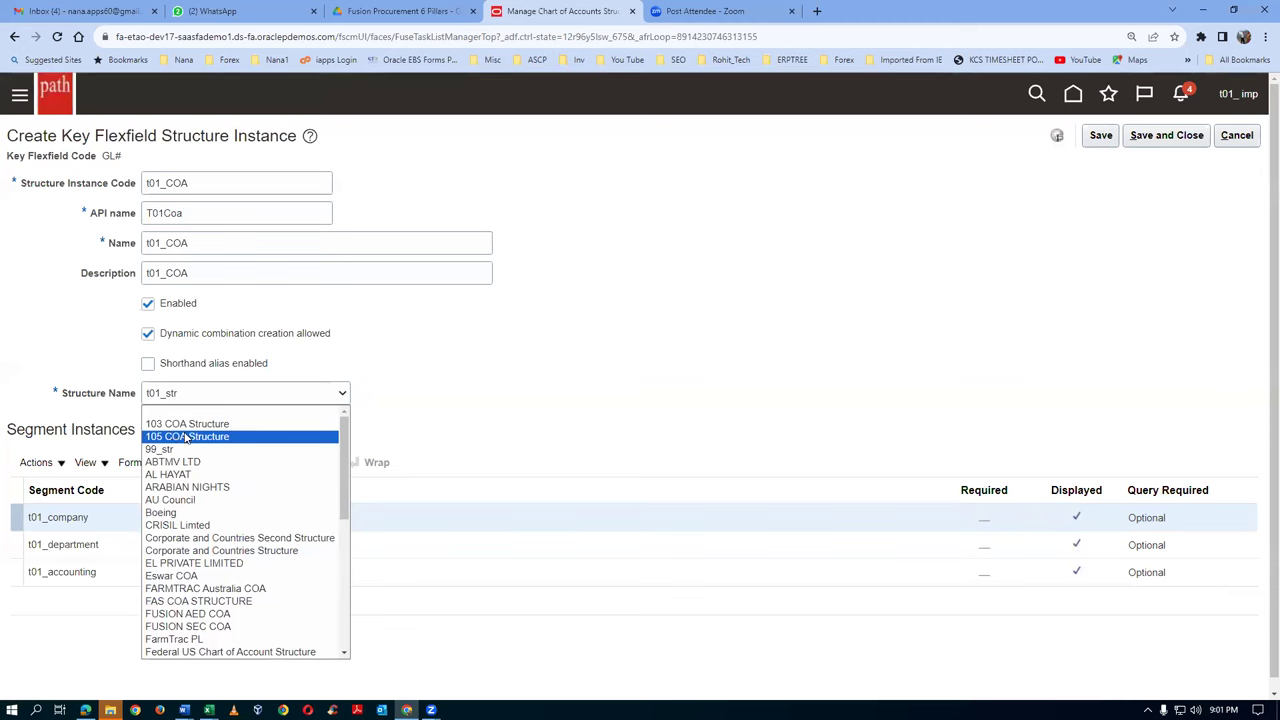
click(499, 376)
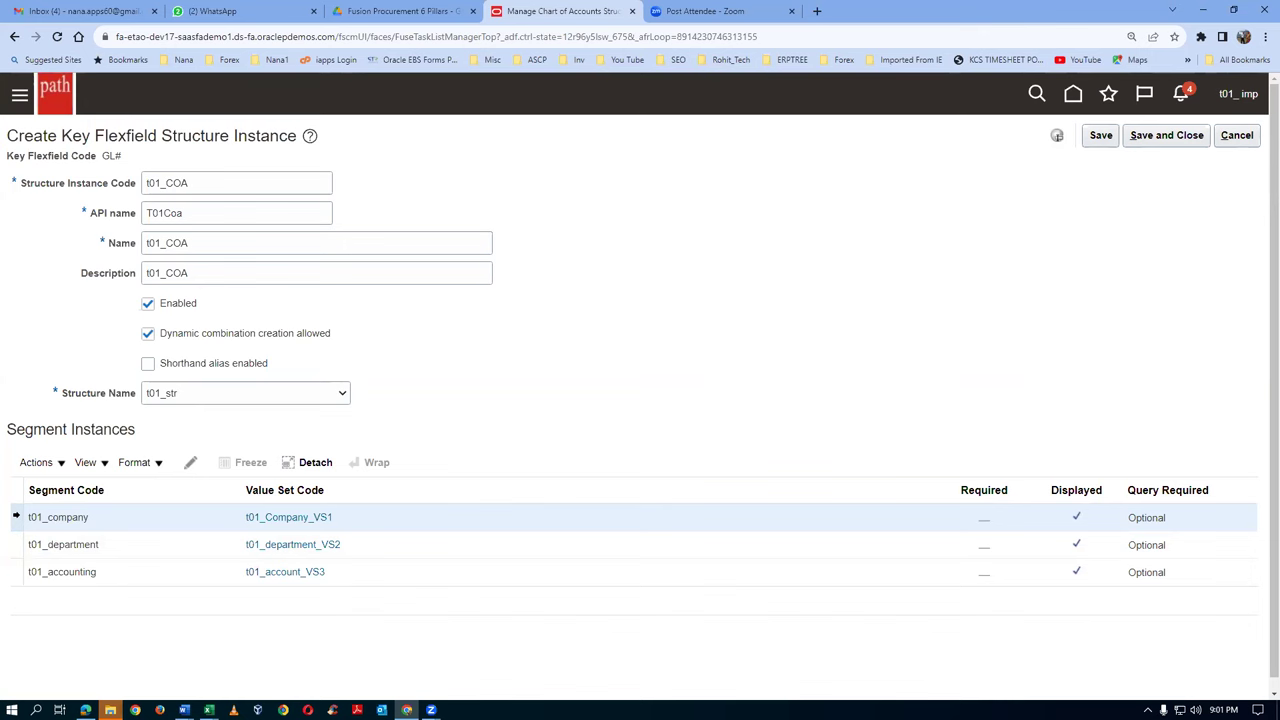
Step: Make the t01_company segment instance required and confirm the change
click(191, 465)
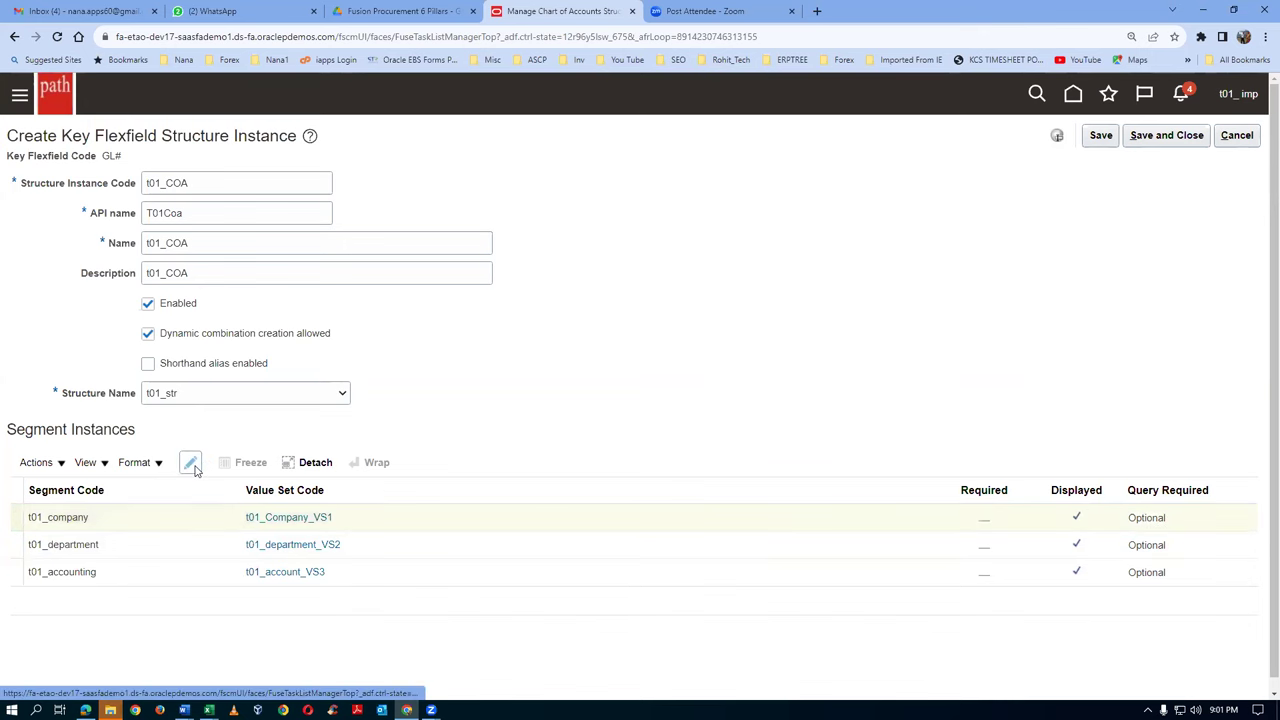
click(538, 317)
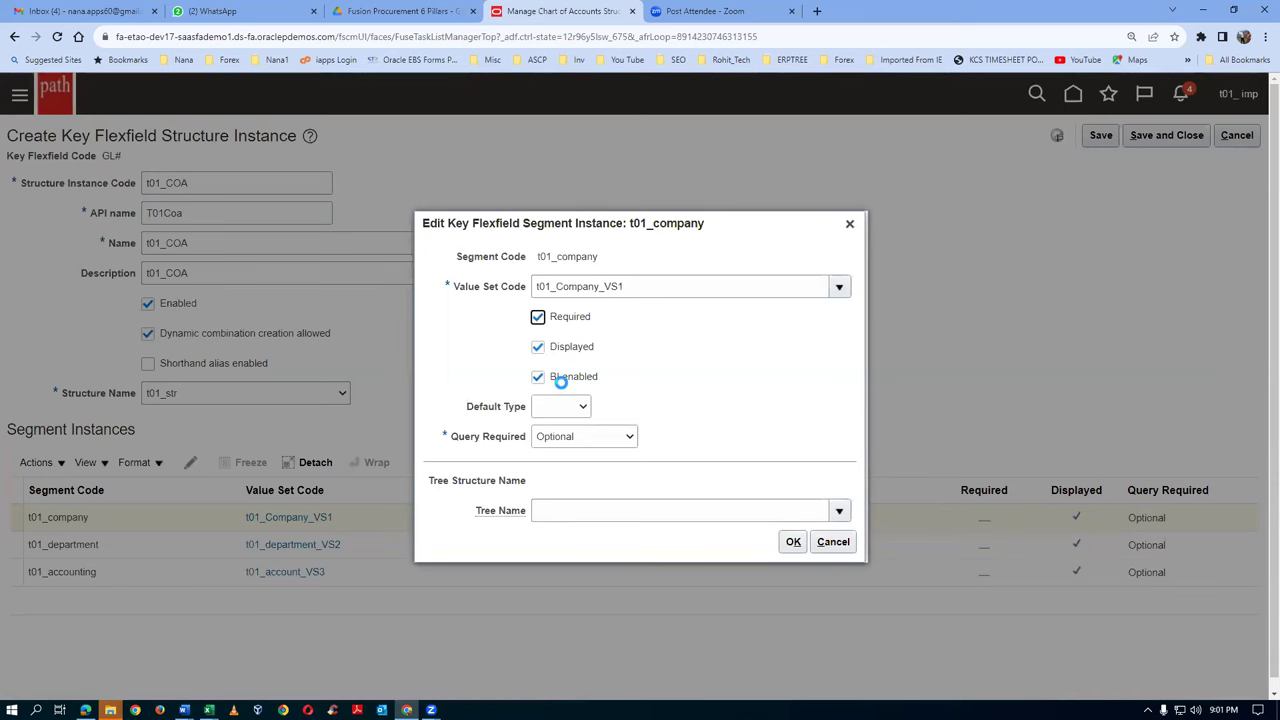
click(788, 547)
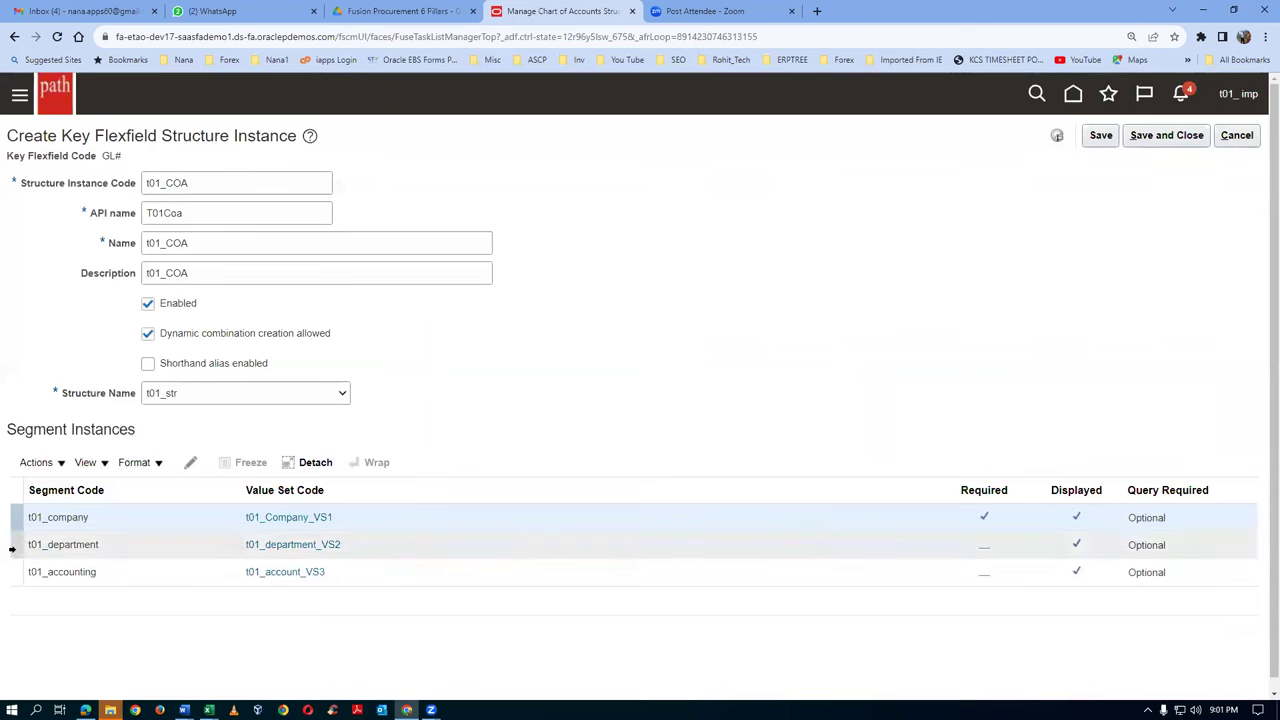
Step: Make the t01_department segment instance required and confirm the change
click(12, 548)
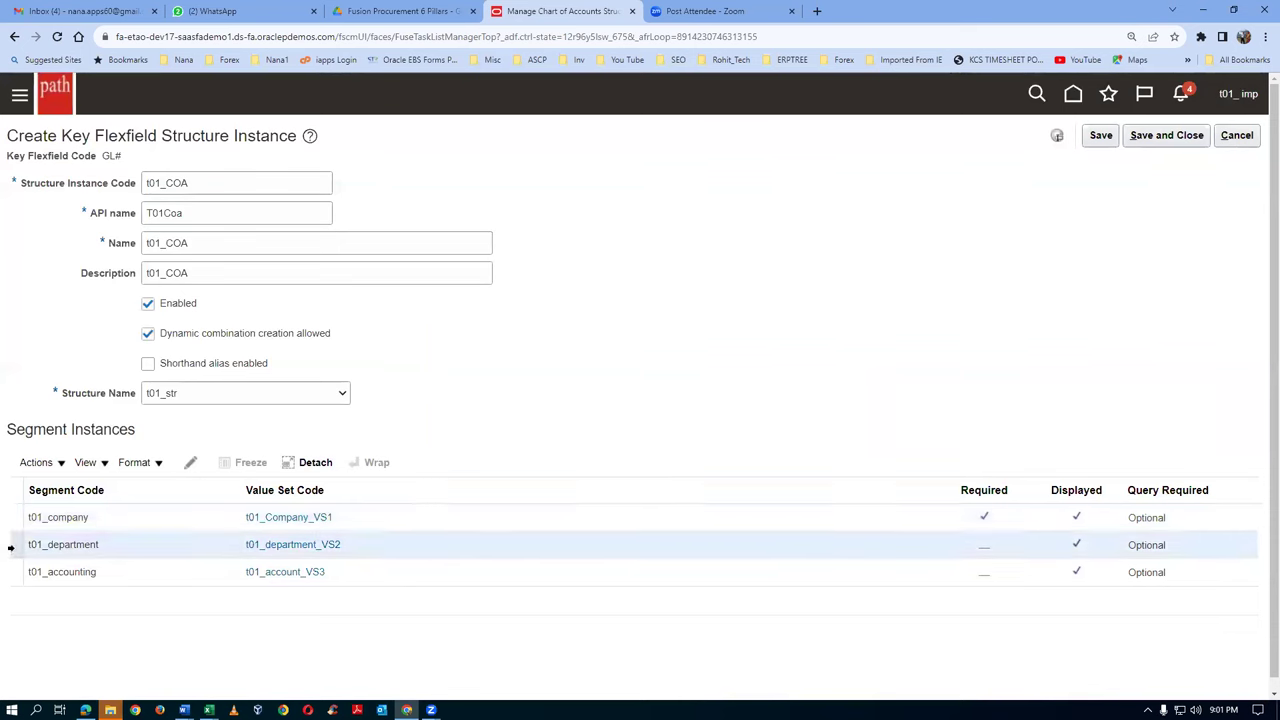
click(193, 463)
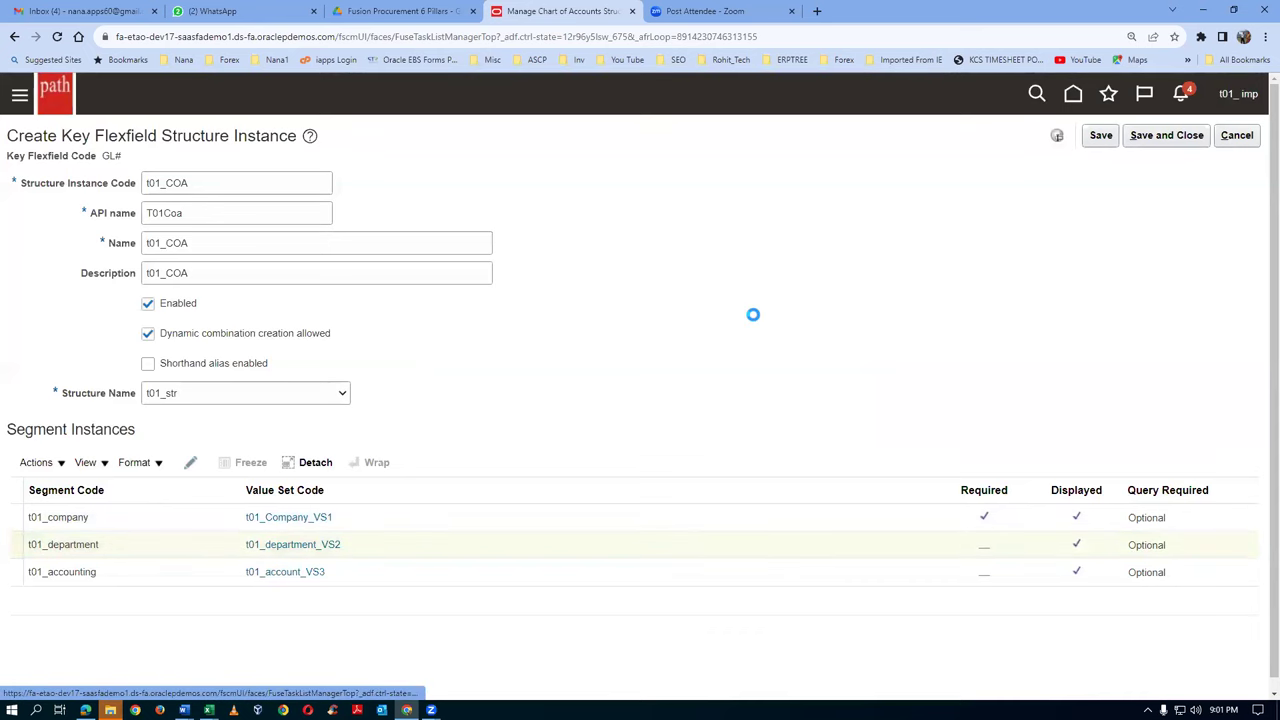
click(584, 318)
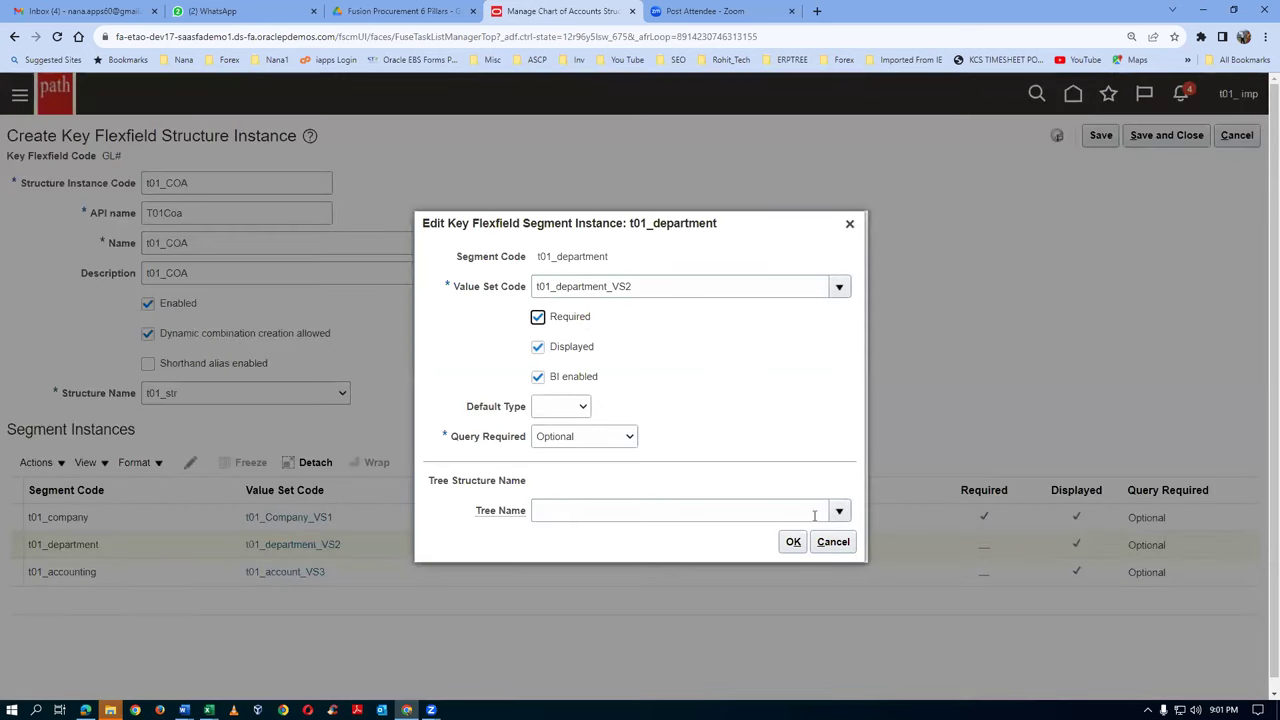
click(794, 542)
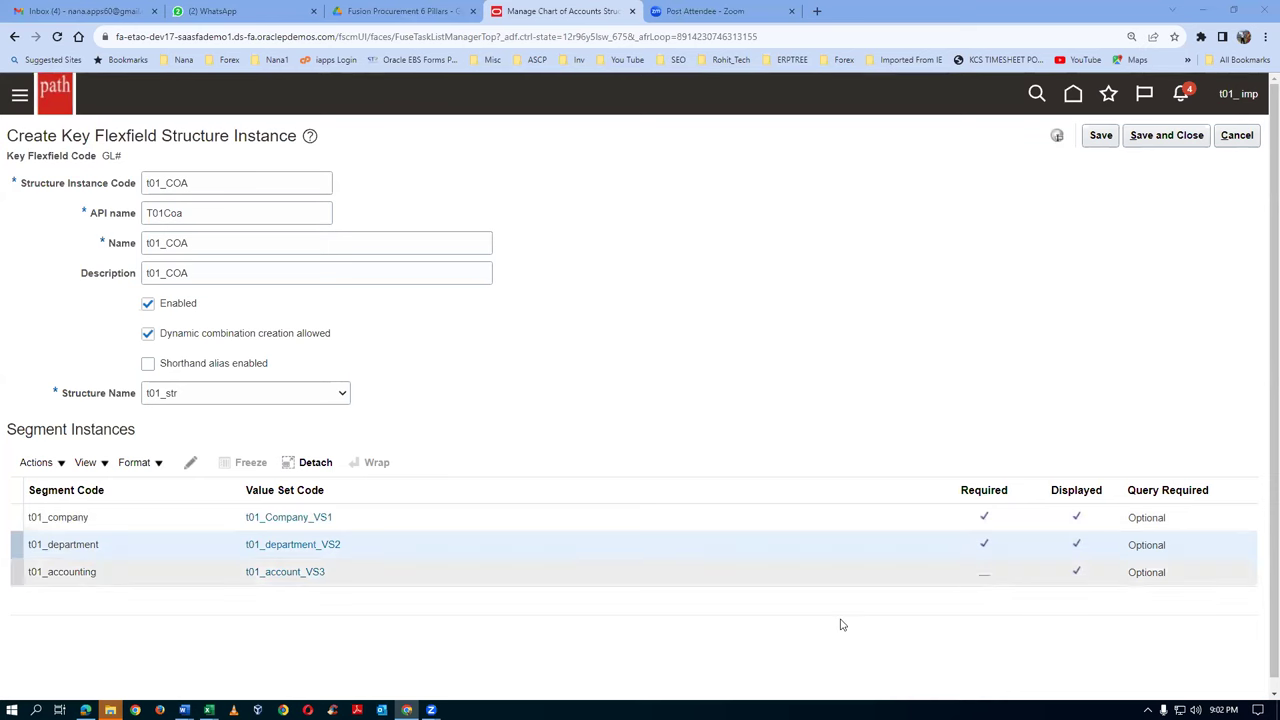
Step: Open the t01_accounting segment instance for editing
click(13, 581)
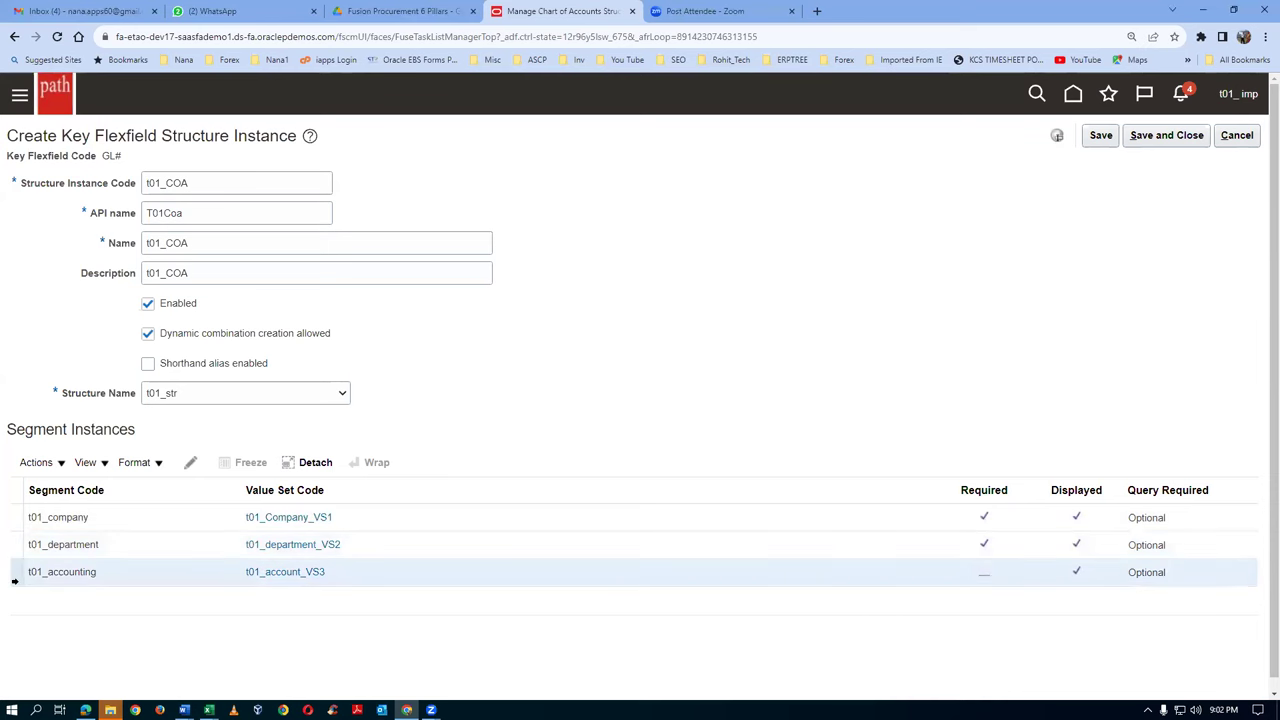
click(190, 463)
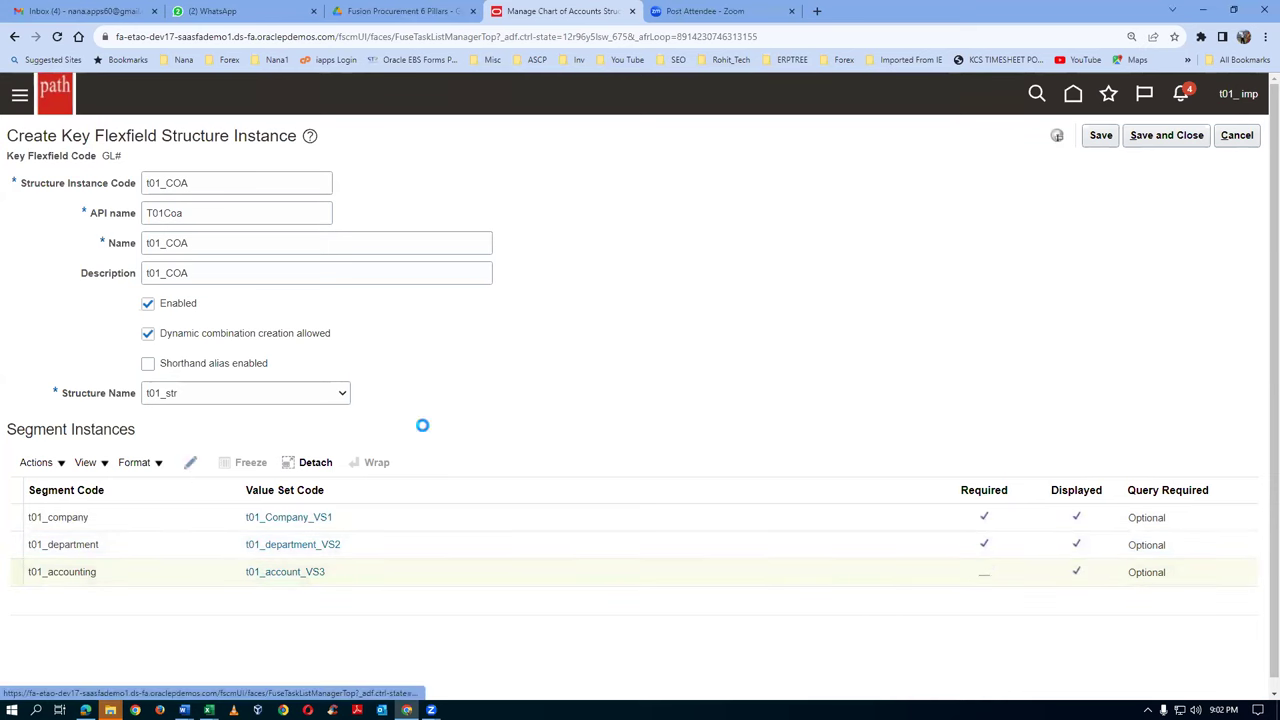
Step: Make the t01_accounting segment required in the t01_COA structure instance, then save and close the instance
click(538, 316)
click(793, 542)
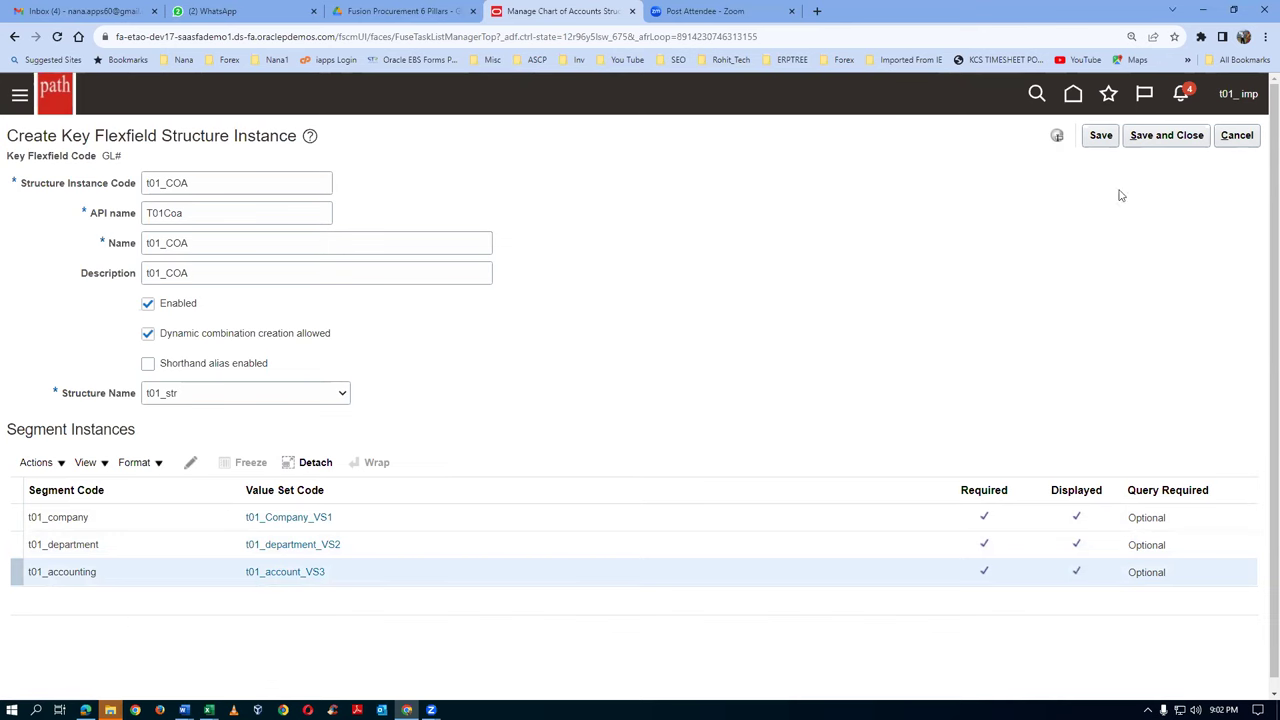
click(1172, 138)
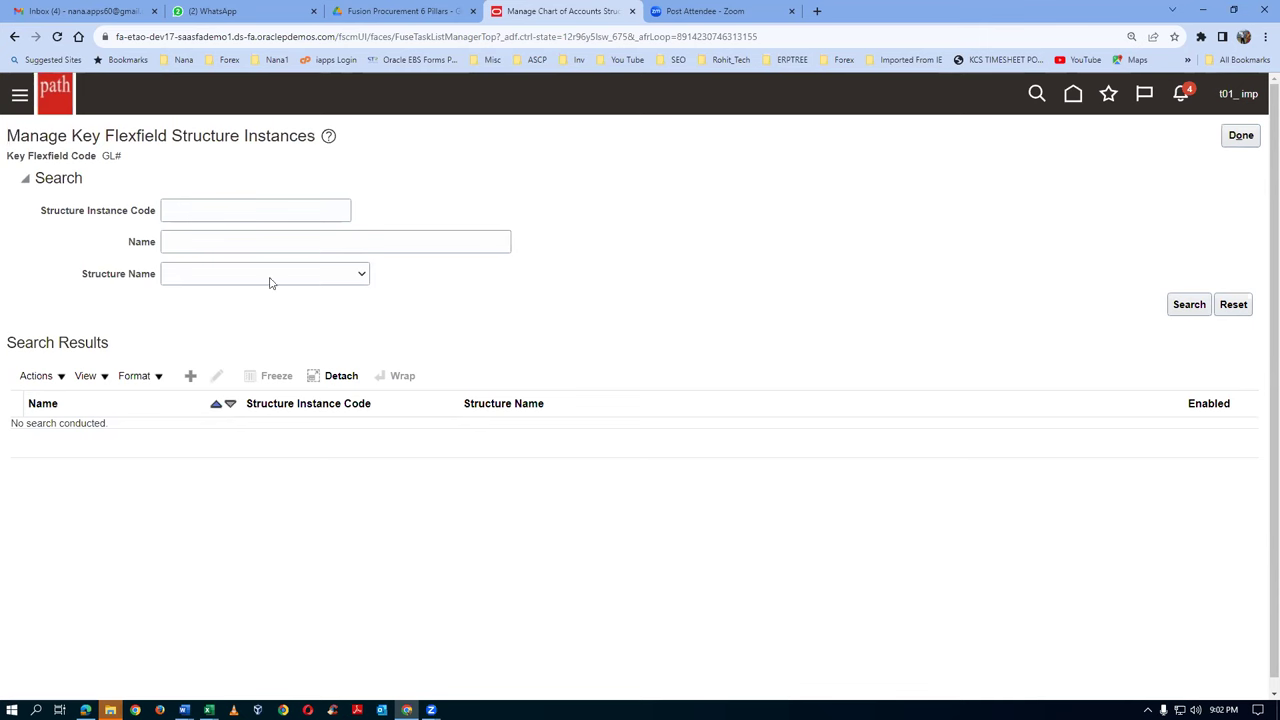
Step: Search the structure instances for code t01, then finish managing structure instances
click(234, 216)
text(t01)
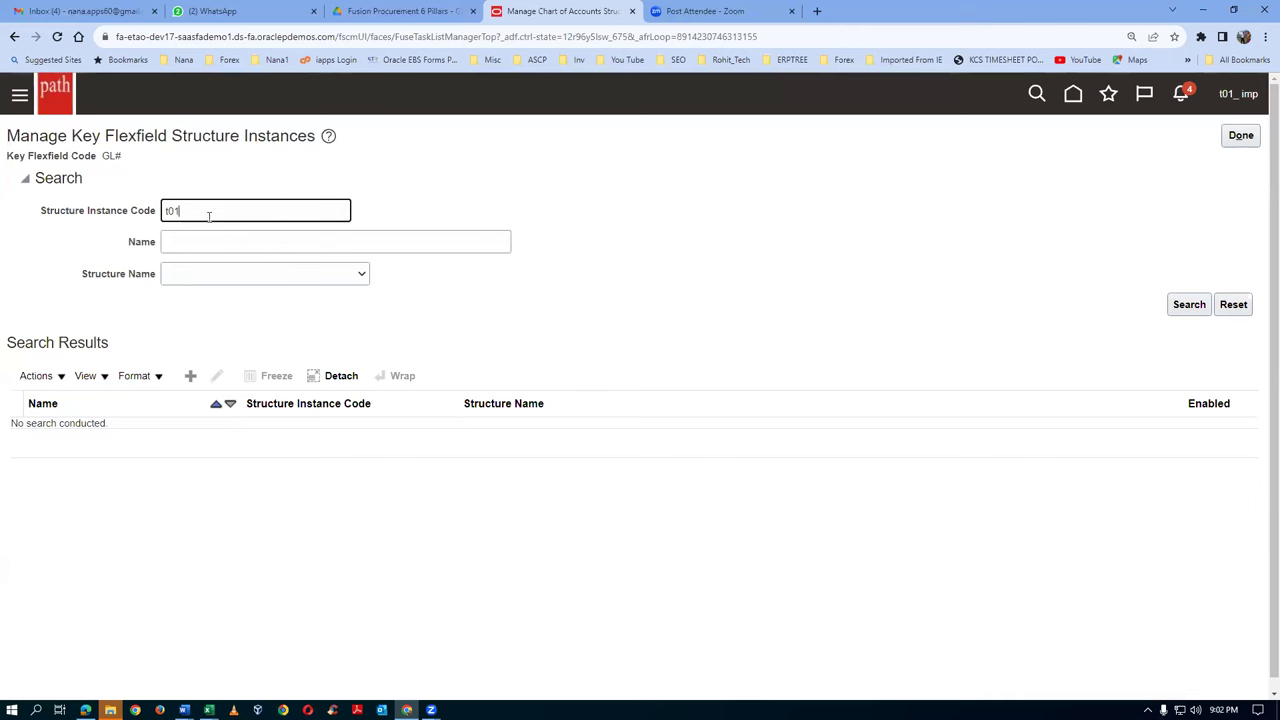
click(1176, 304)
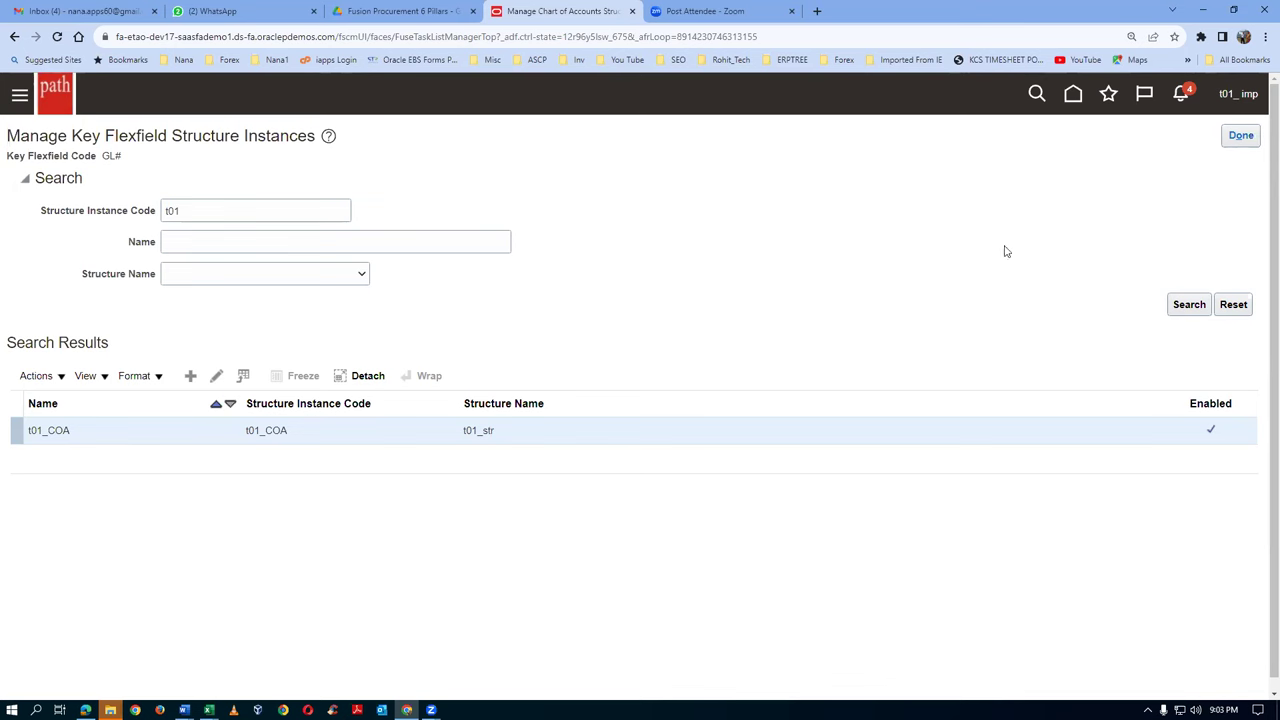
click(1241, 135)
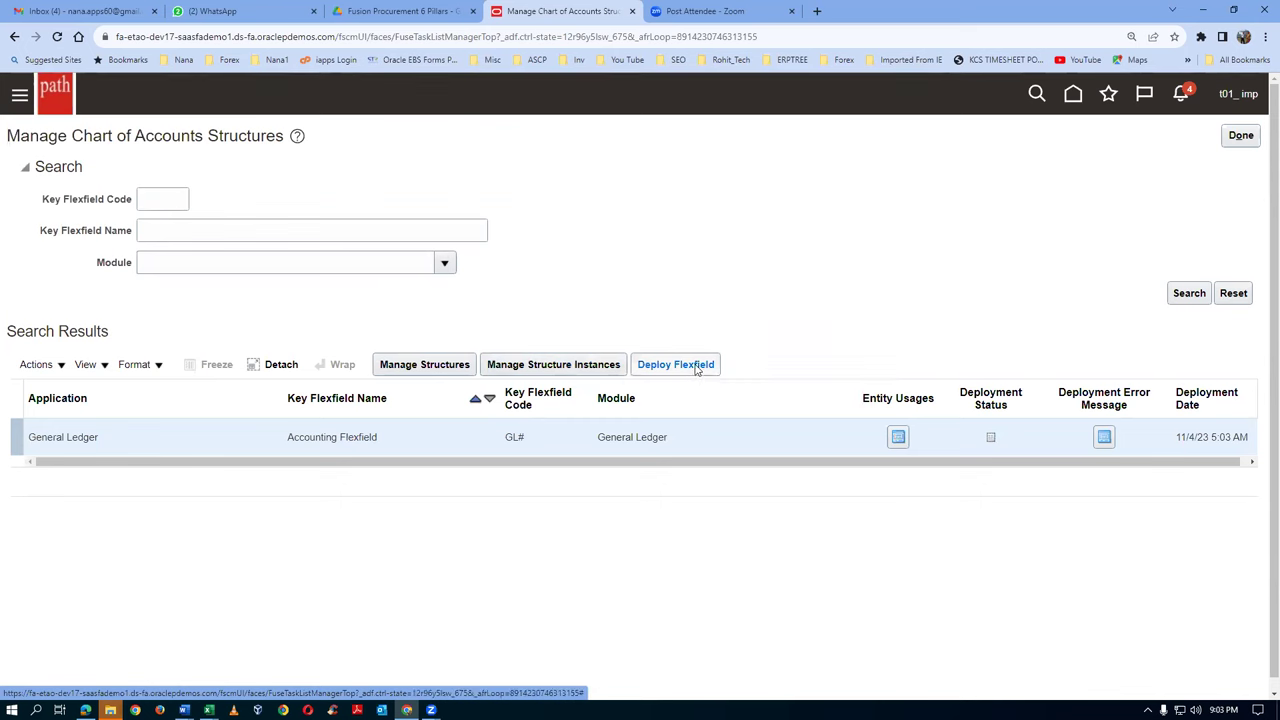
Step: Deploy the General Ledger Accounting Flexfield (GL#) and acknowledge the deployment confirmation
click(420, 366)
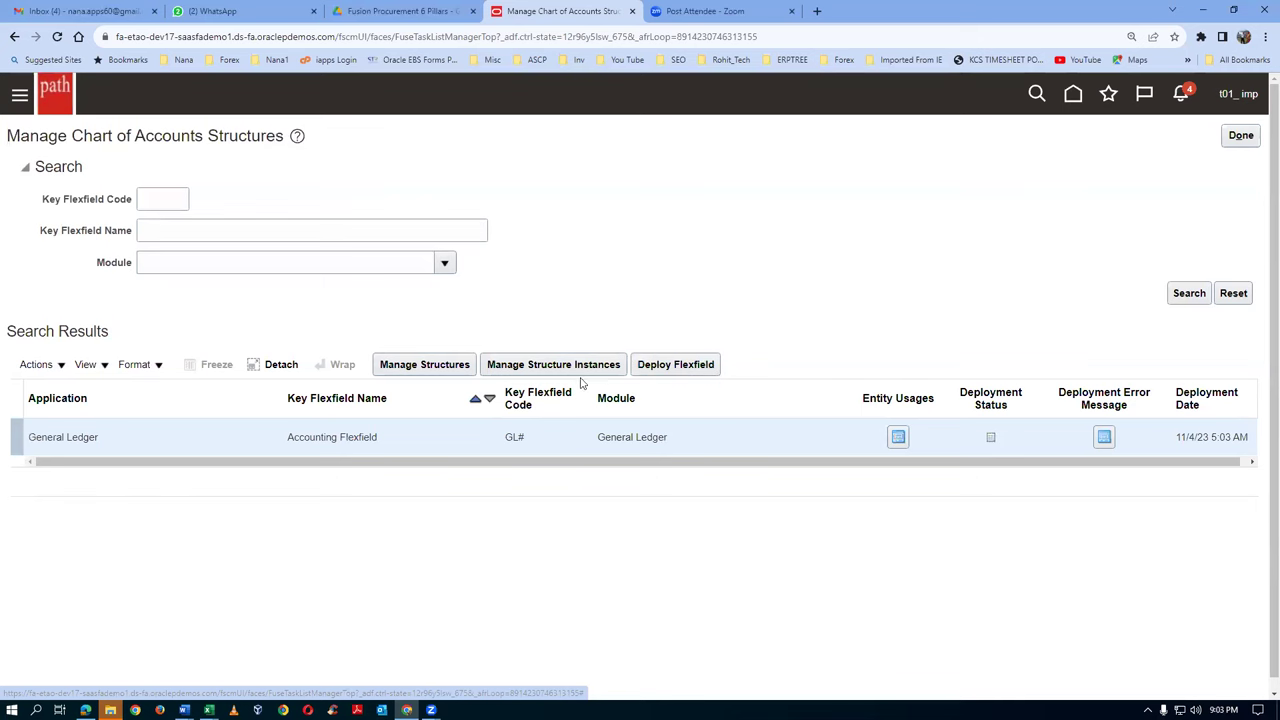
click(690, 368)
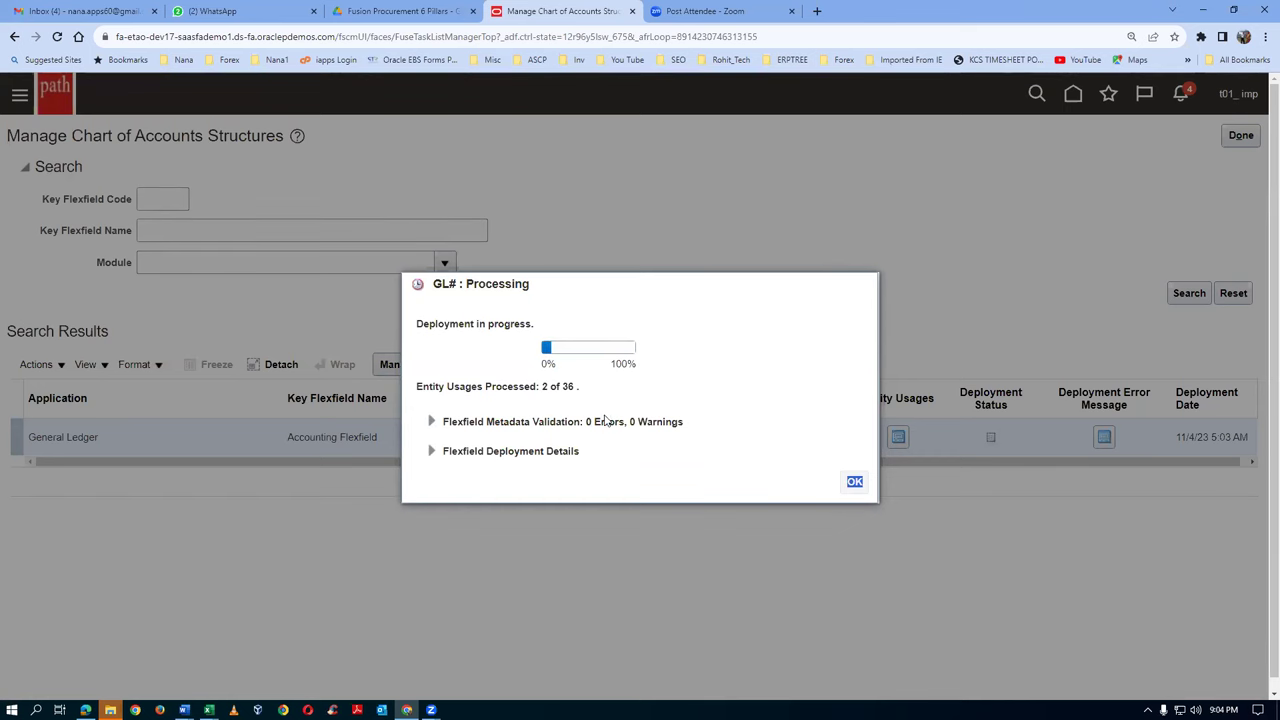
triple_click(540, 409)
click(630, 402)
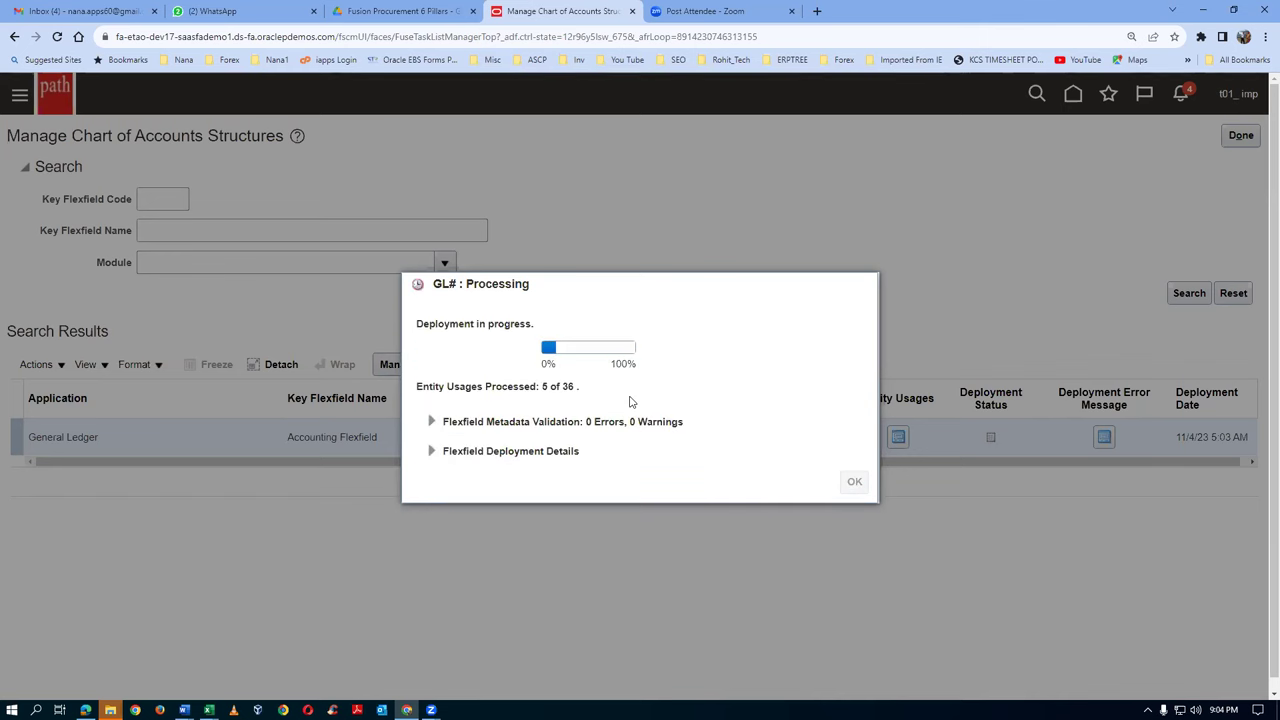
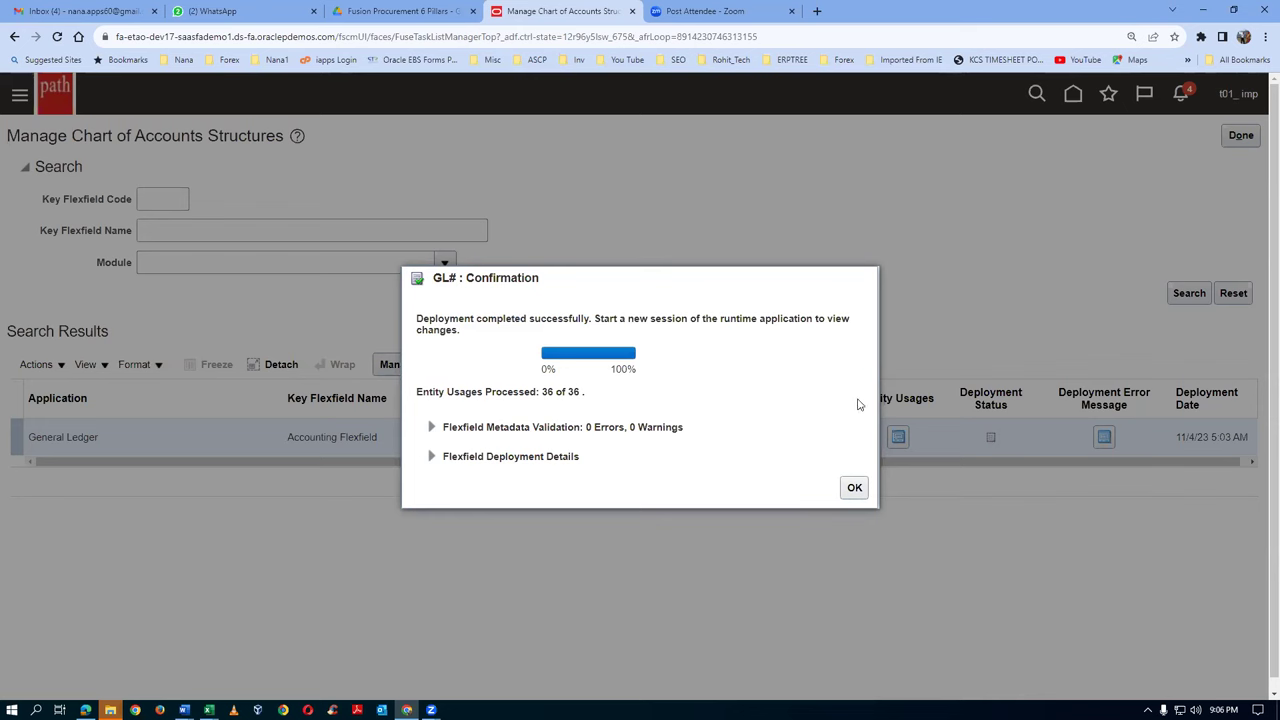
click(854, 489)
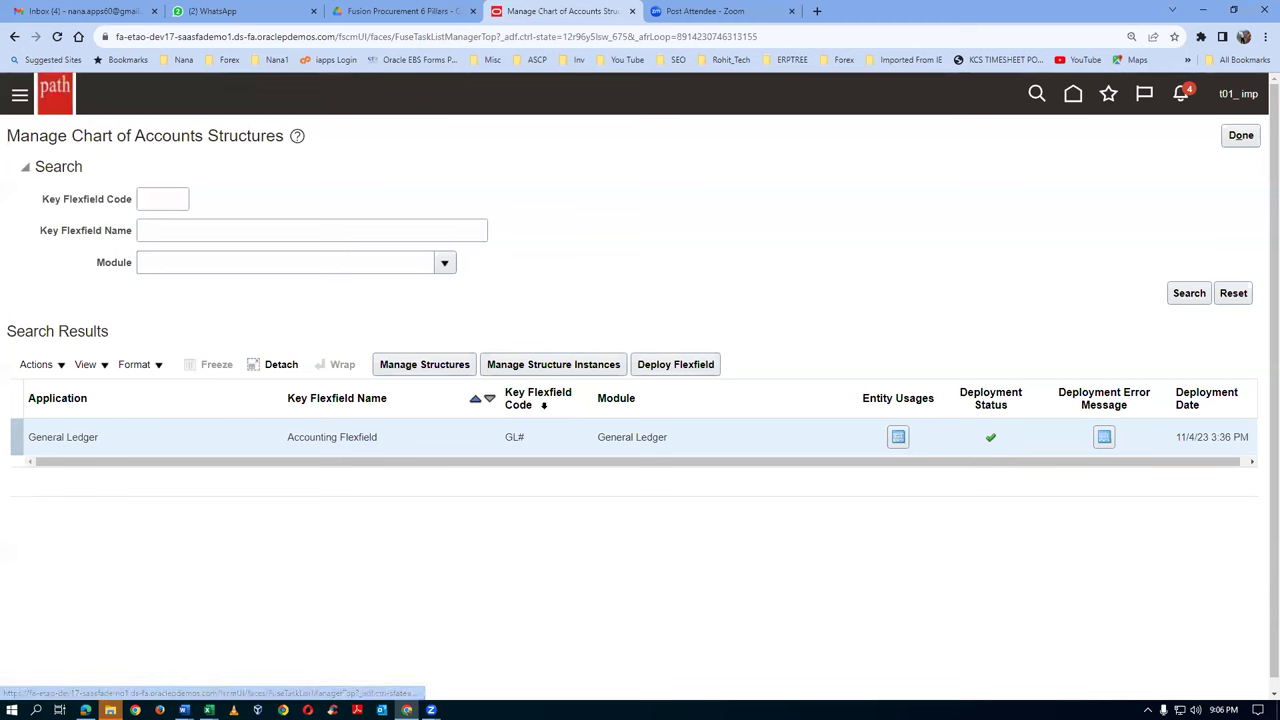
Step: View the Fusion Procurement 6 Pillars folder in File Explorer and return to the browser
click(397, 372)
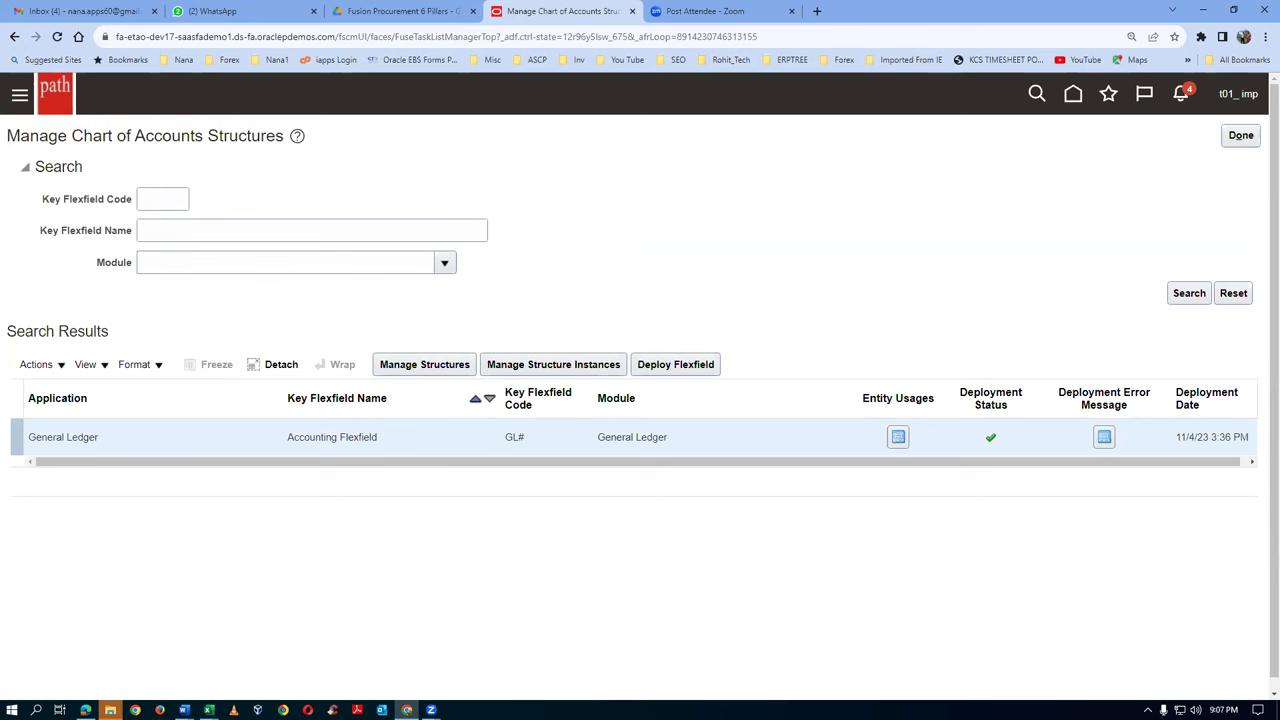
mouse_move(110, 710)
click(350, 640)
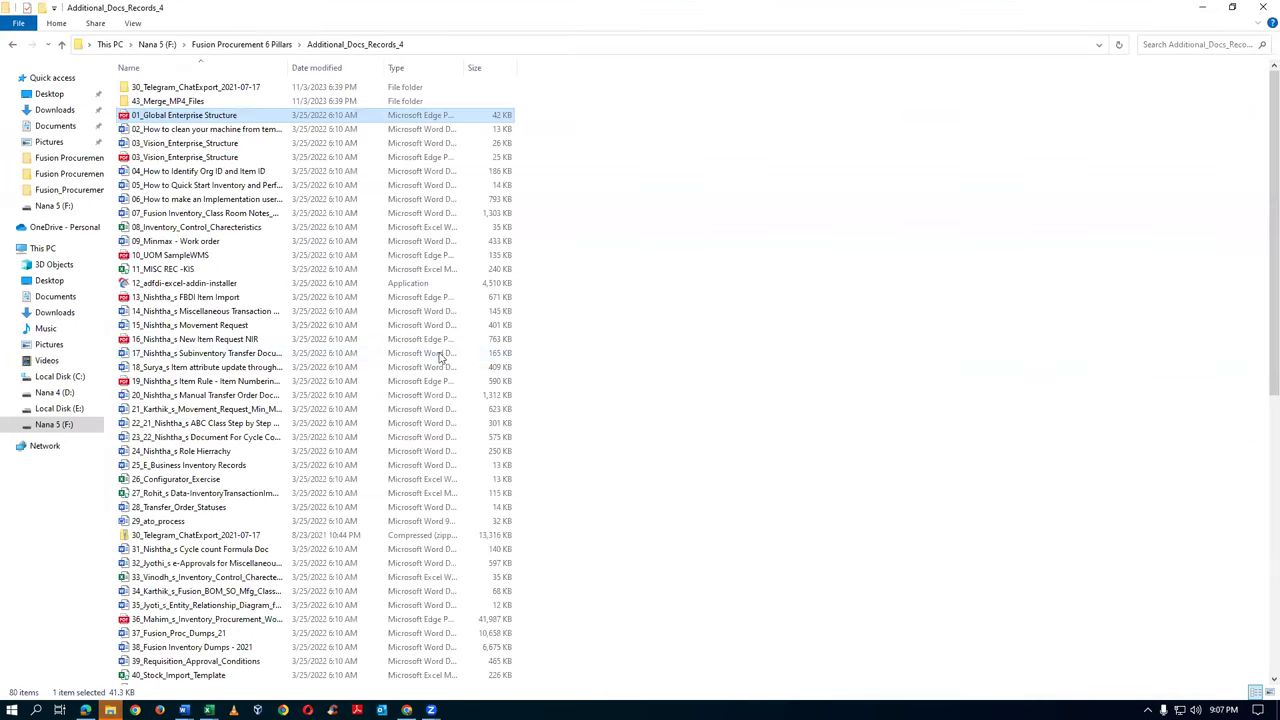
click(245, 45)
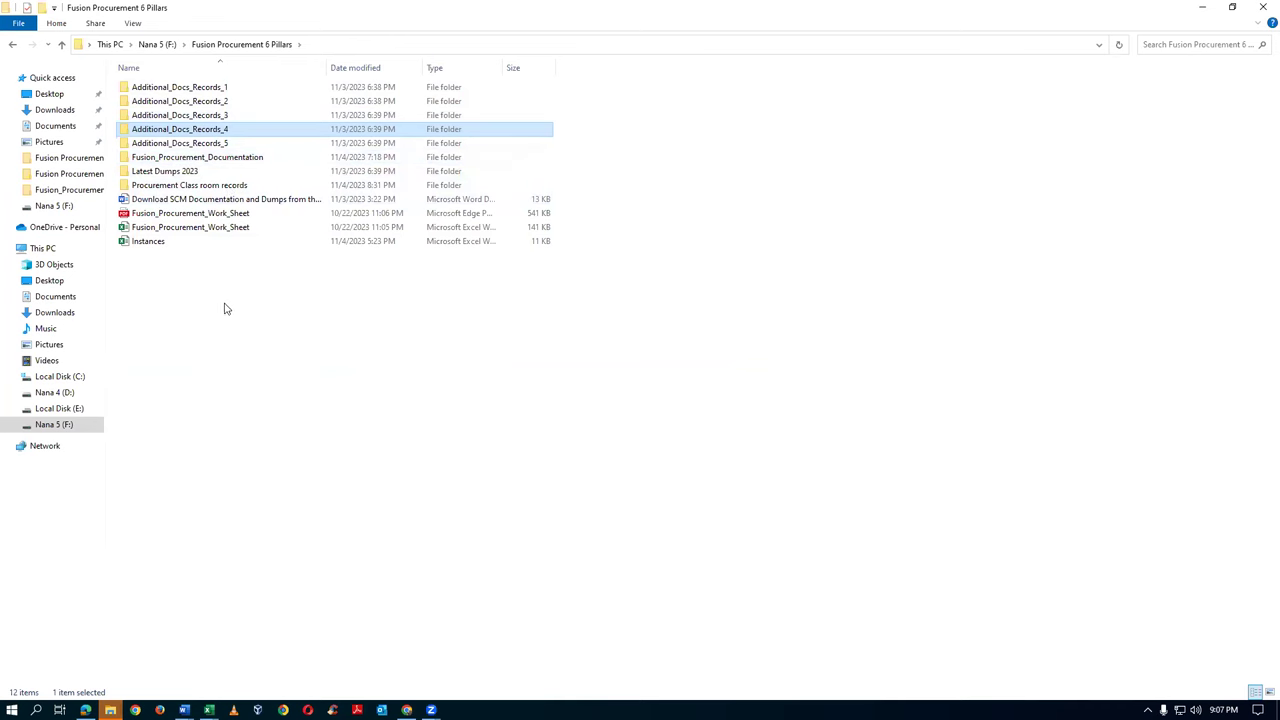
key(alt+Tab)
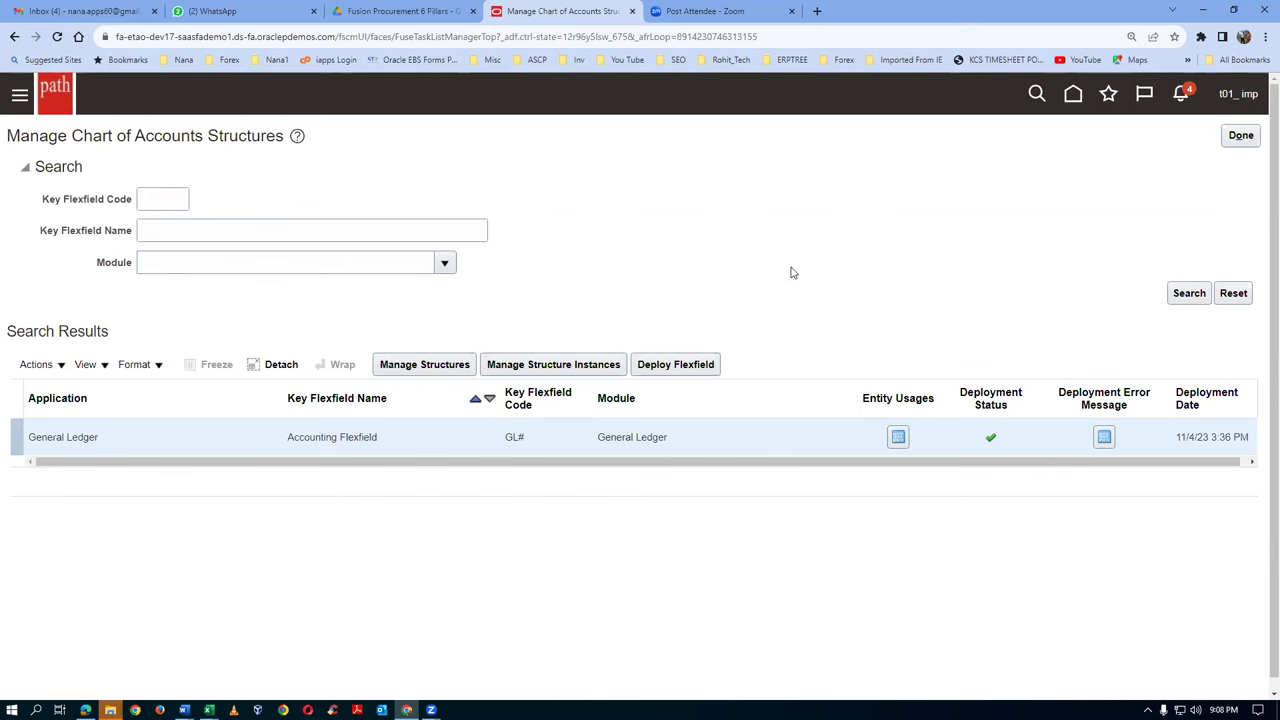
Step: Finish the Manage Chart of Accounts Structures task and switch to the Fusion_Procurement_Work_Sheet workbook in Excel
click(1241, 140)
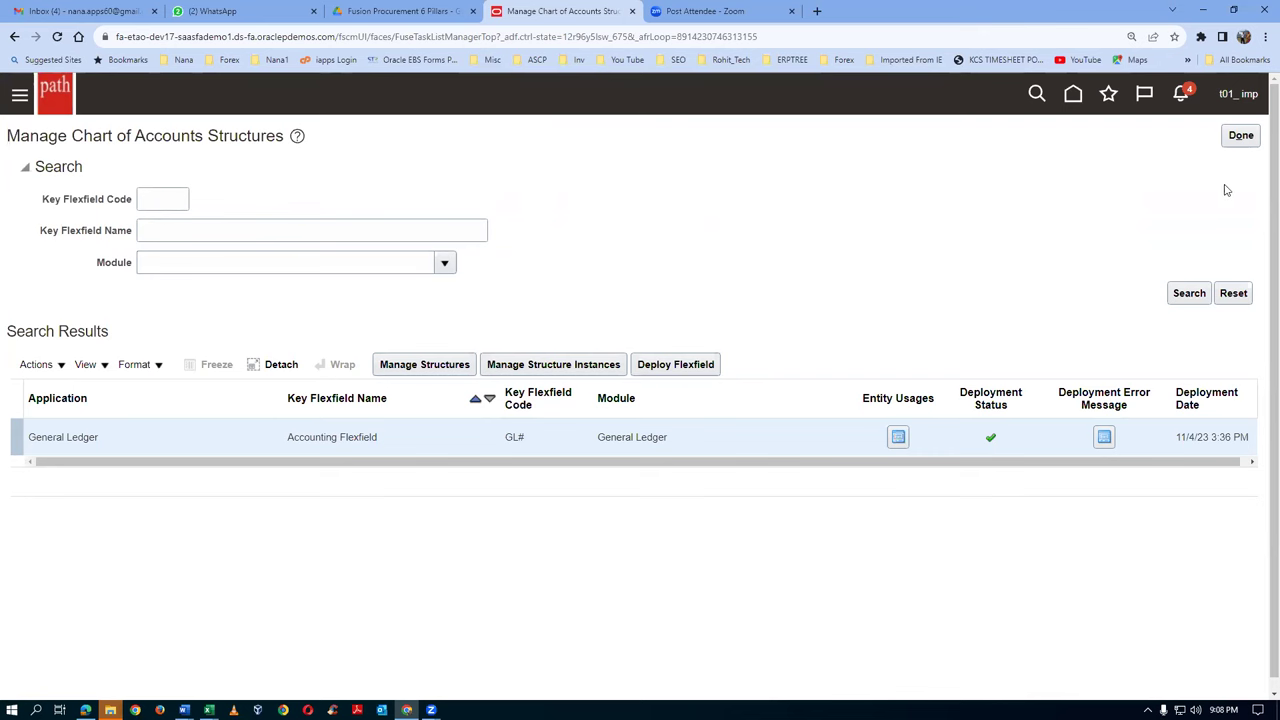
click(1240, 137)
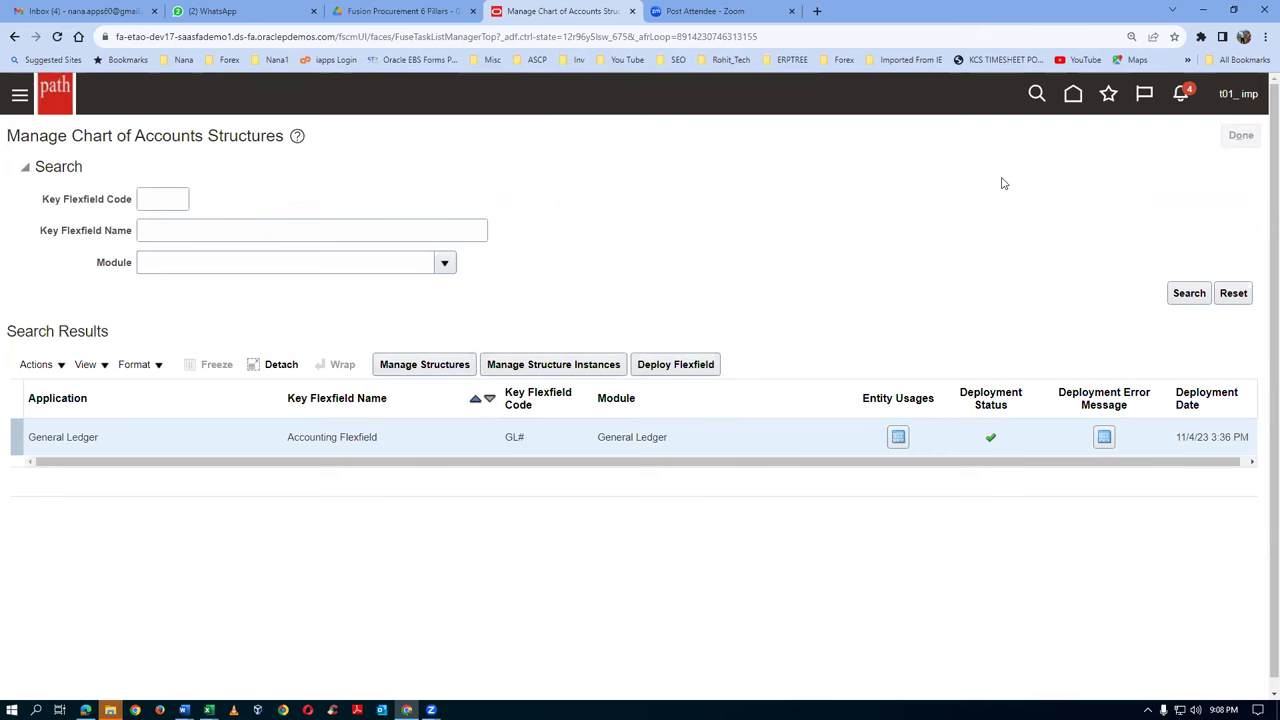
key(alt+Tab)
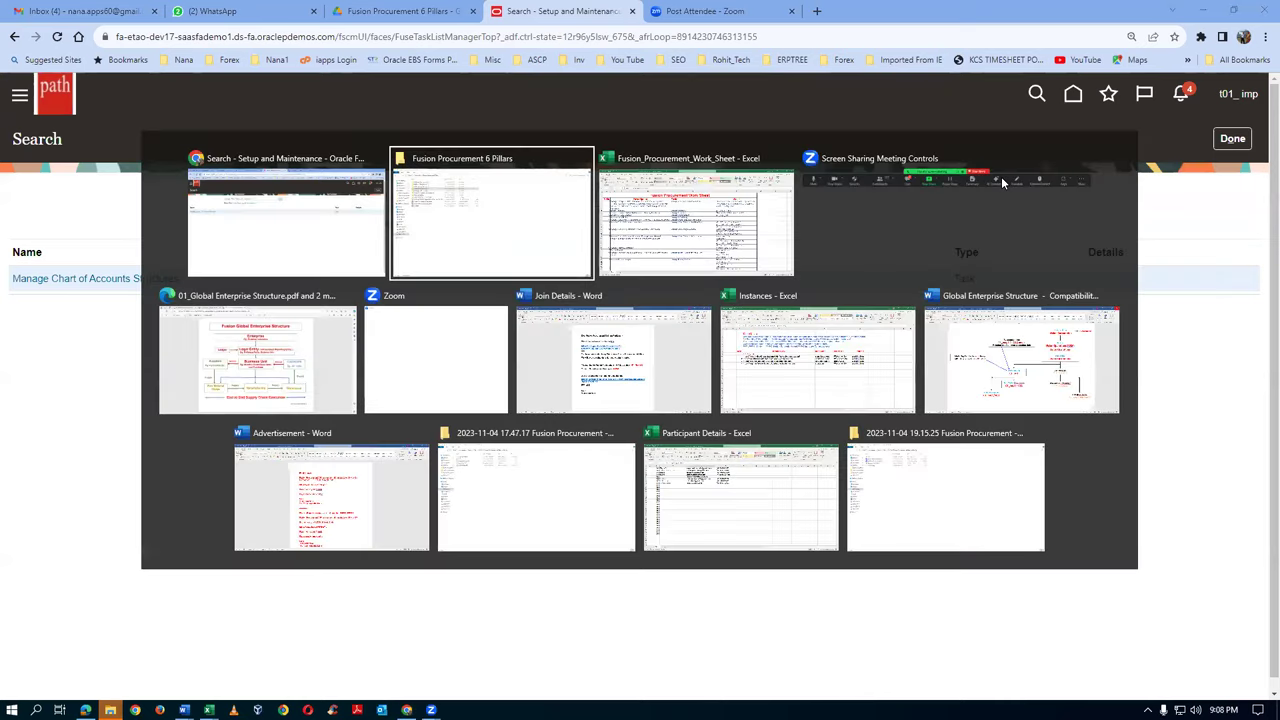
key(alt+Tab)
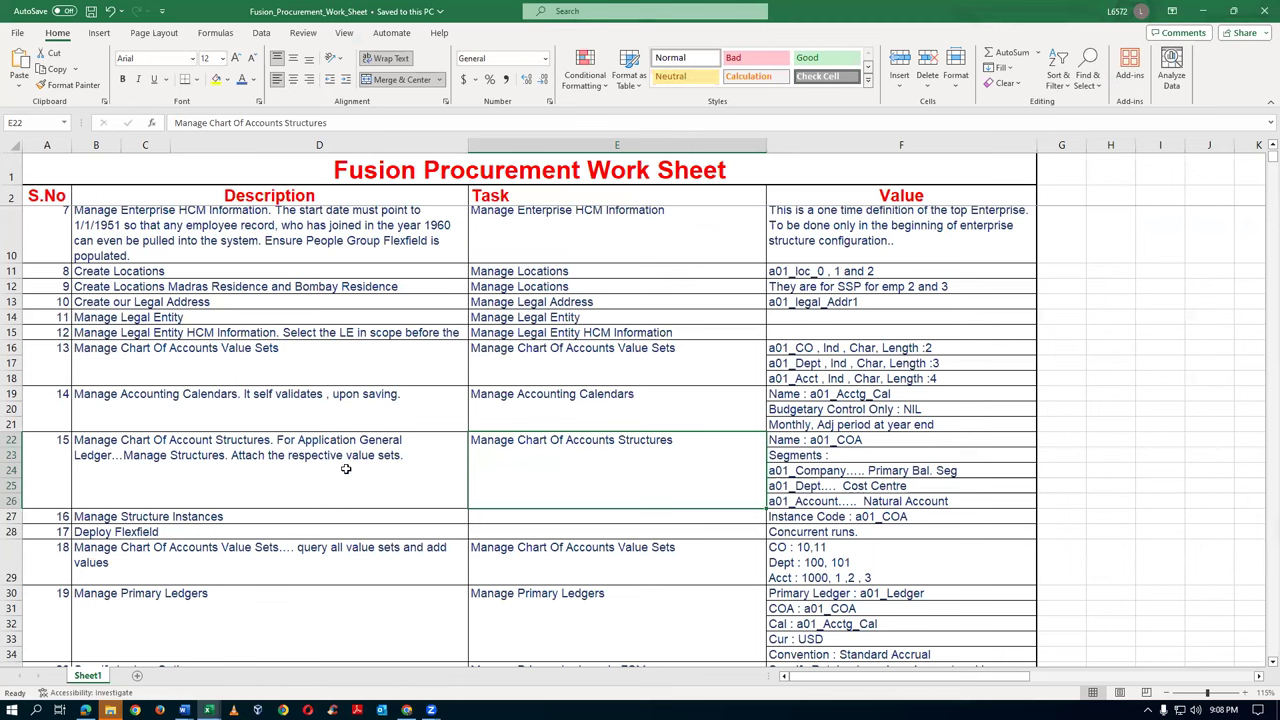
Step: Review worksheet tasks 15 to 17, covering chart of accounts structures, structure instances and flexfield deployment
click(277, 457)
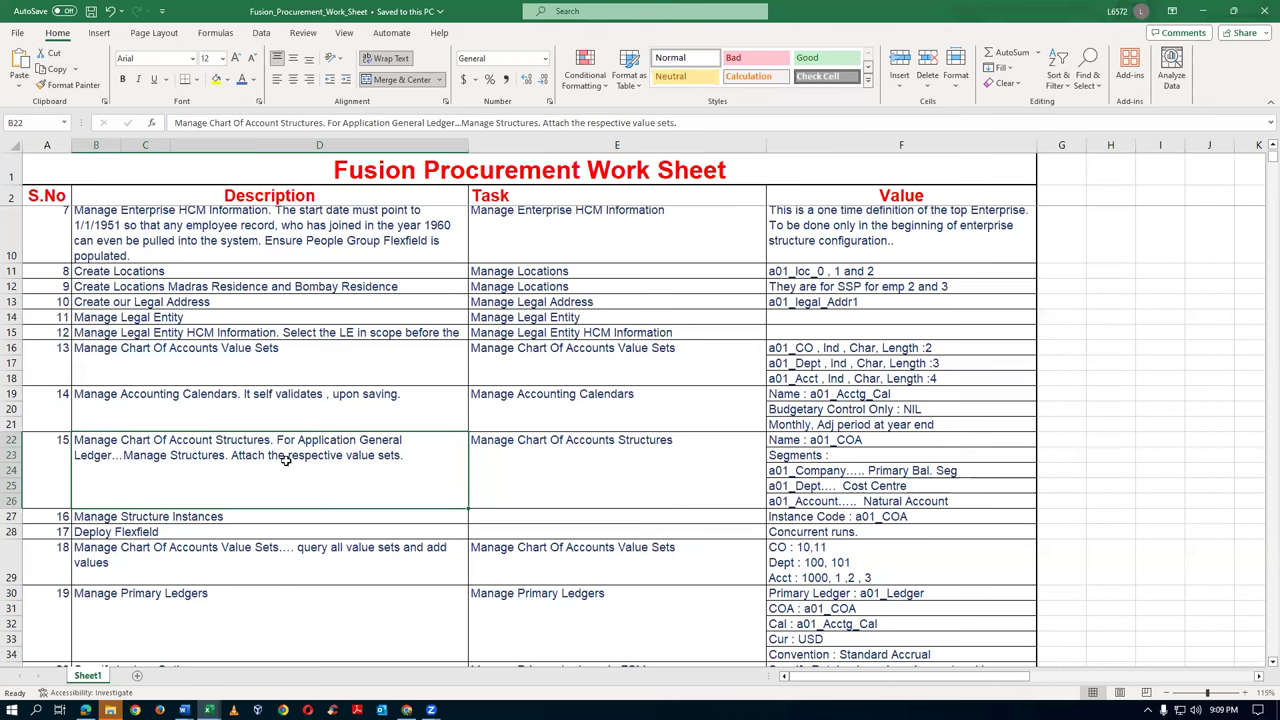
scroll(285, 459, down, 1)
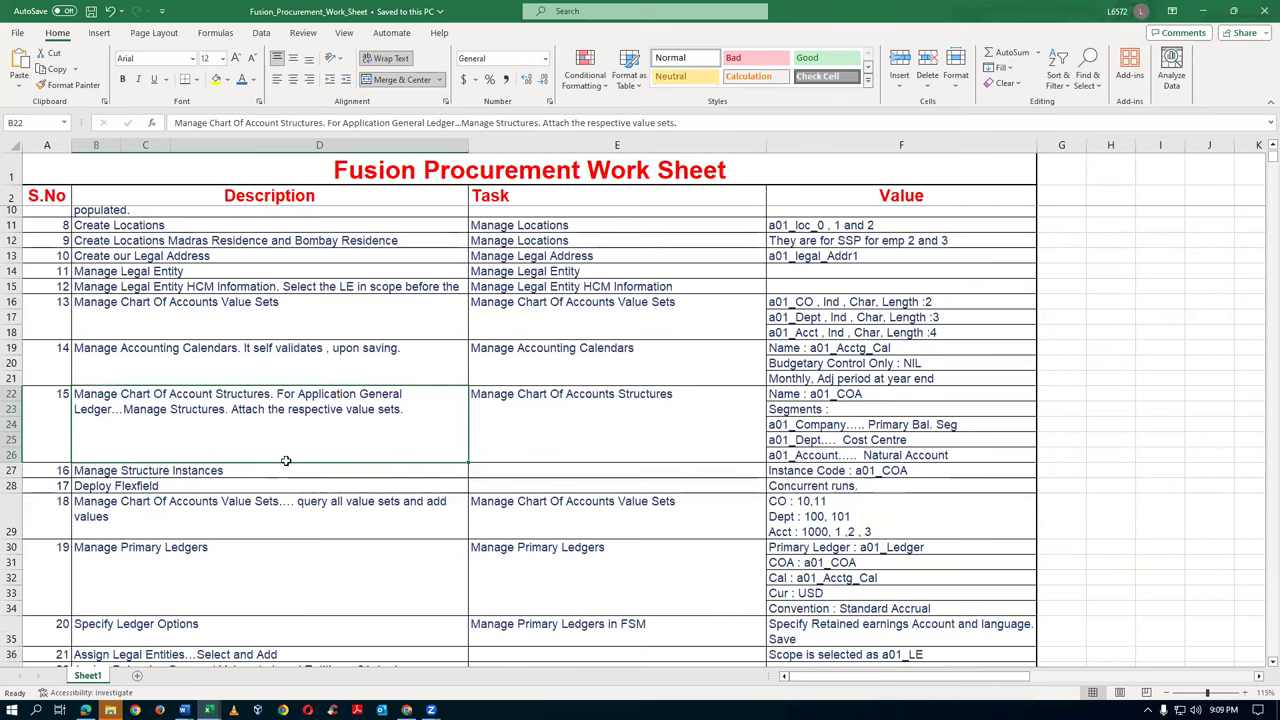
click(283, 471)
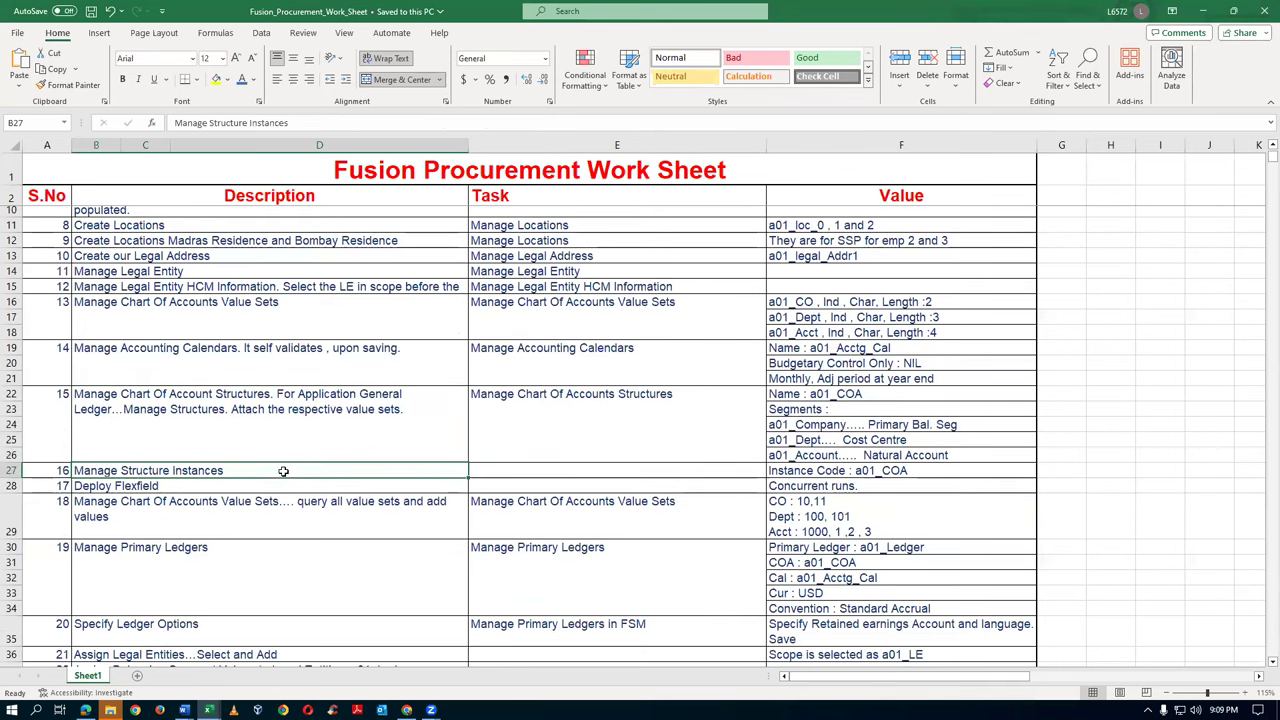
click(282, 485)
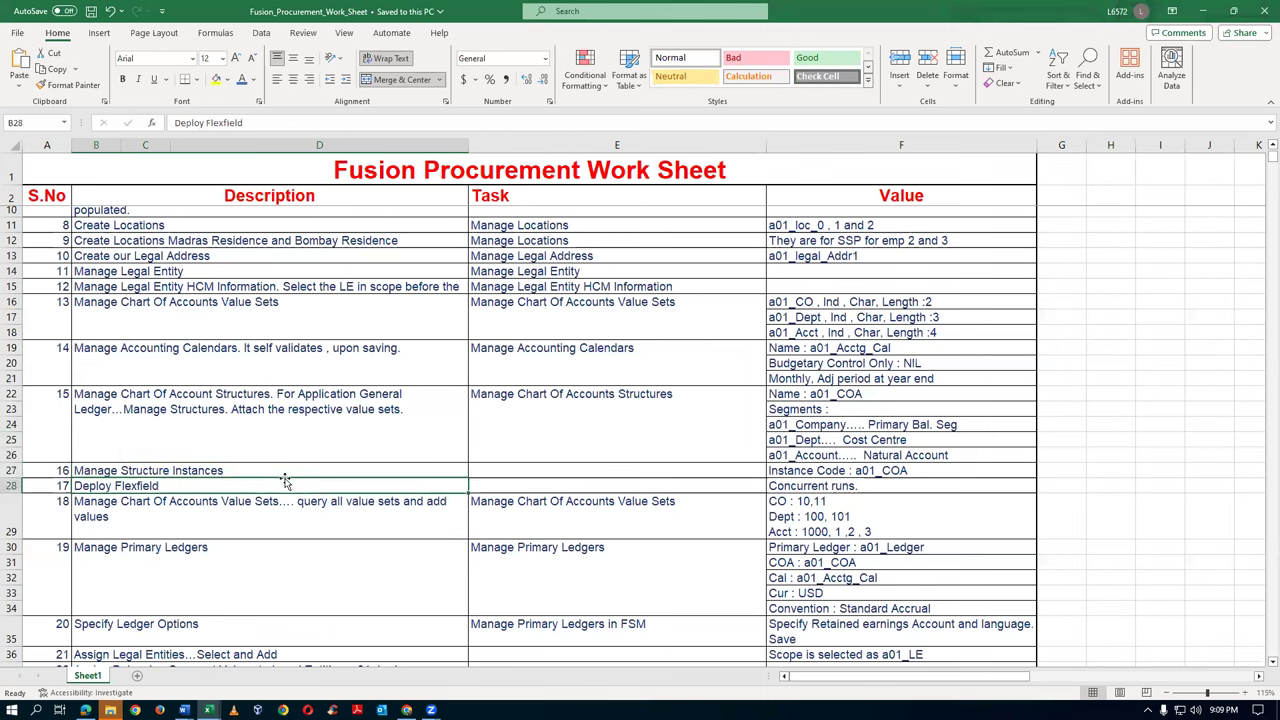
click(10, 486)
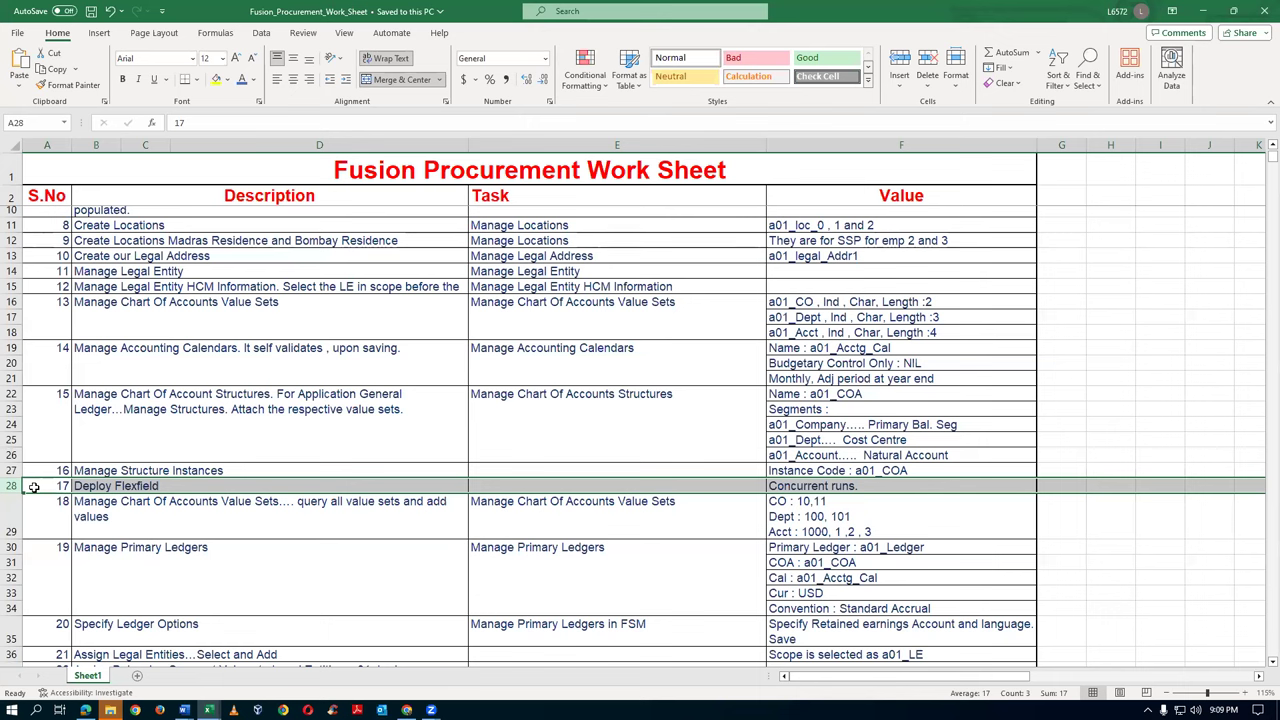
Step: Examine task 18 on querying chart of accounts value sets and adding values, alongside the preceding Deploy Flexfield task 17
key(Down)
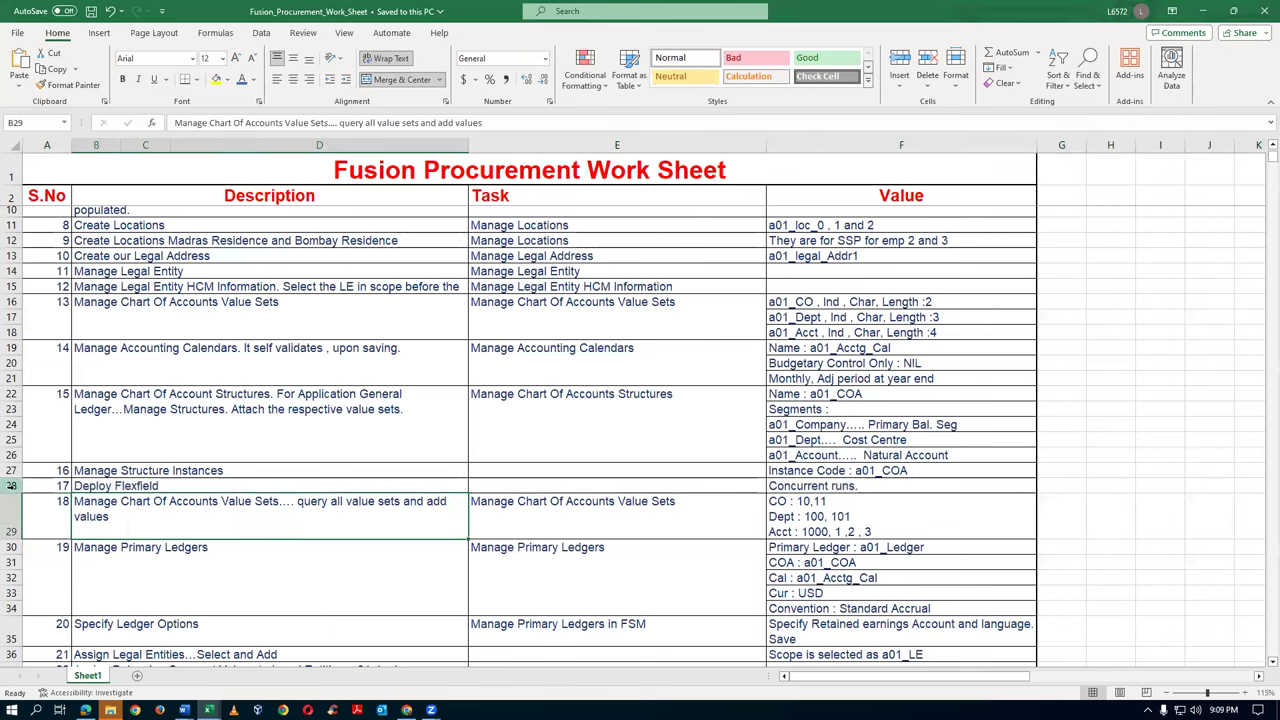
click(11, 486)
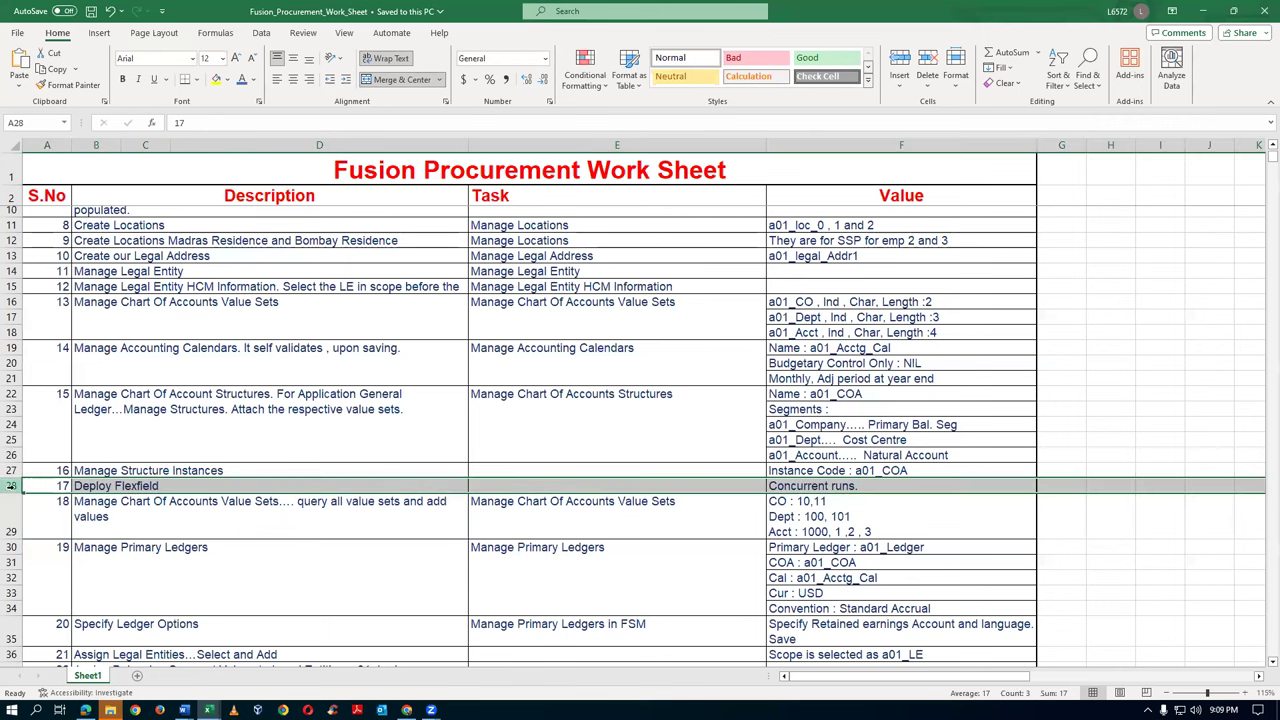
click(210, 530)
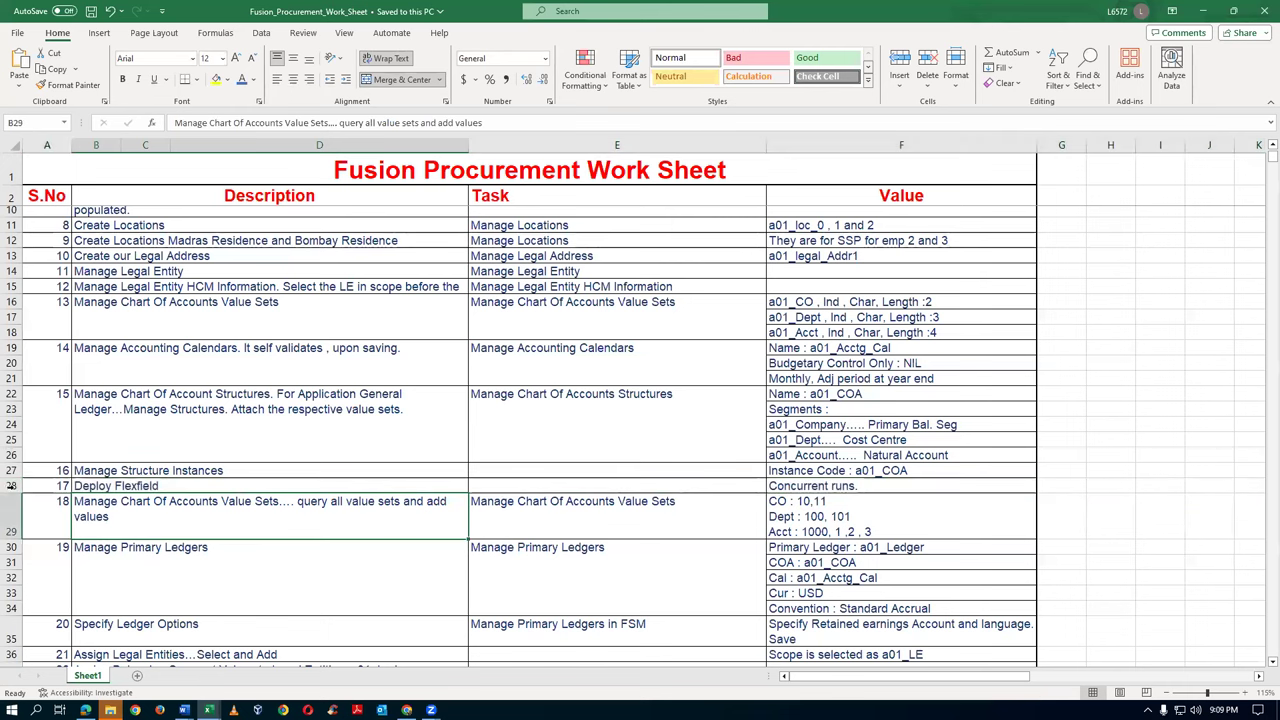
click(10, 486)
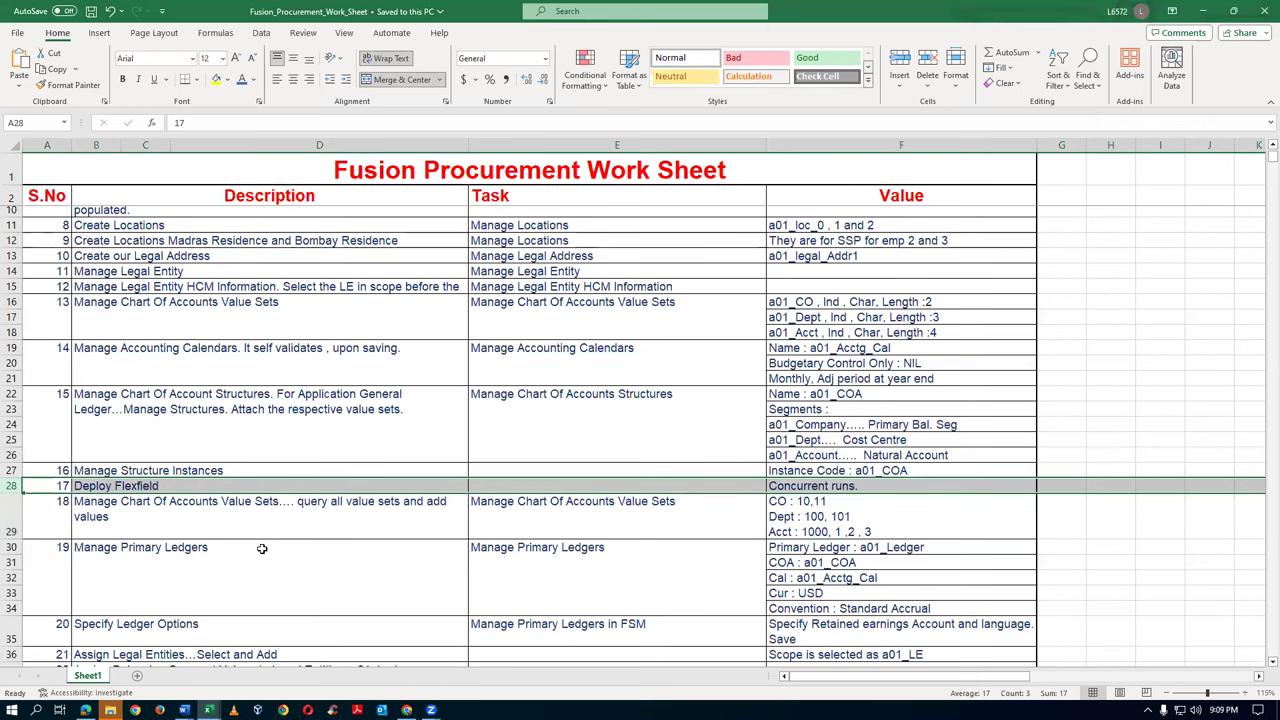
click(262, 528)
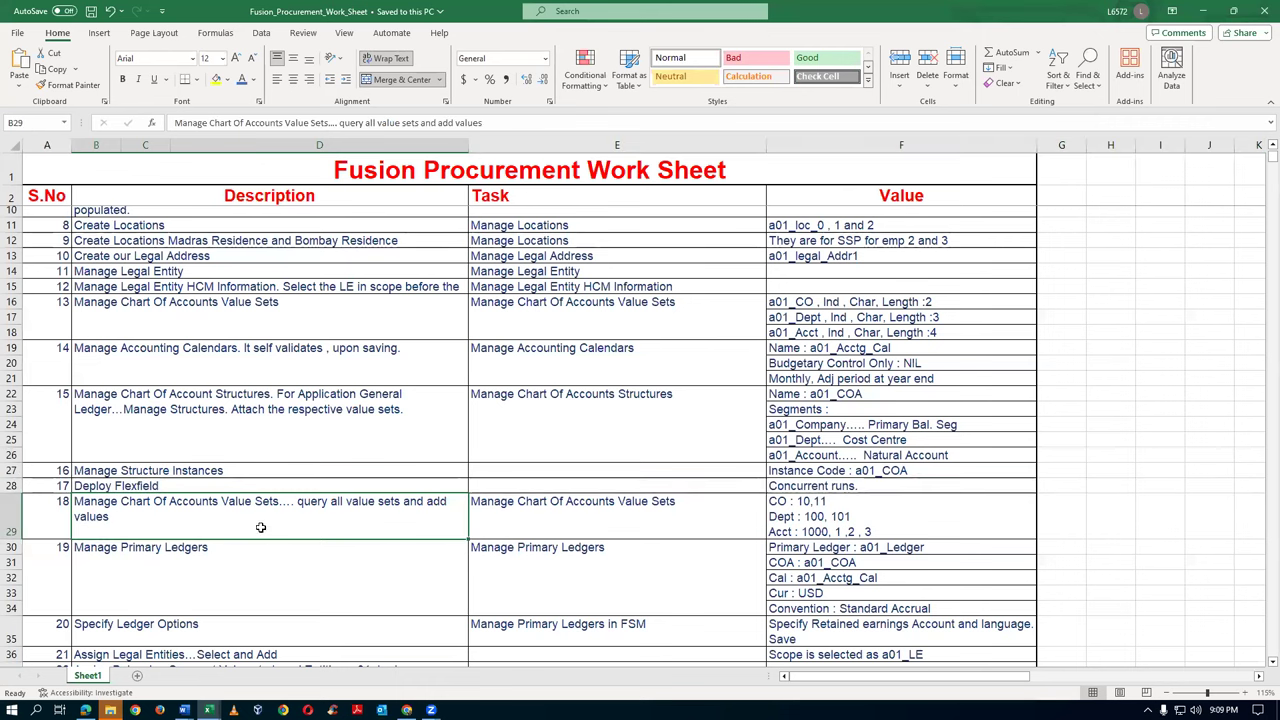
click(10, 486)
click(202, 530)
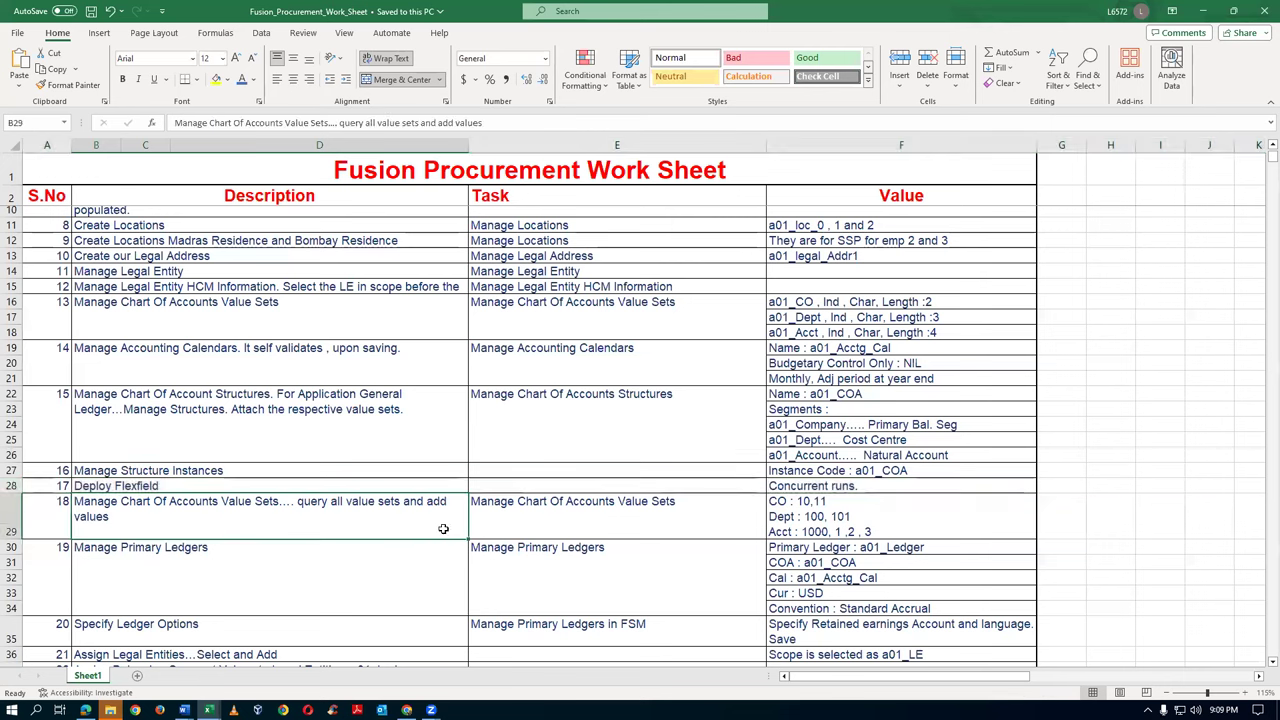
click(586, 530)
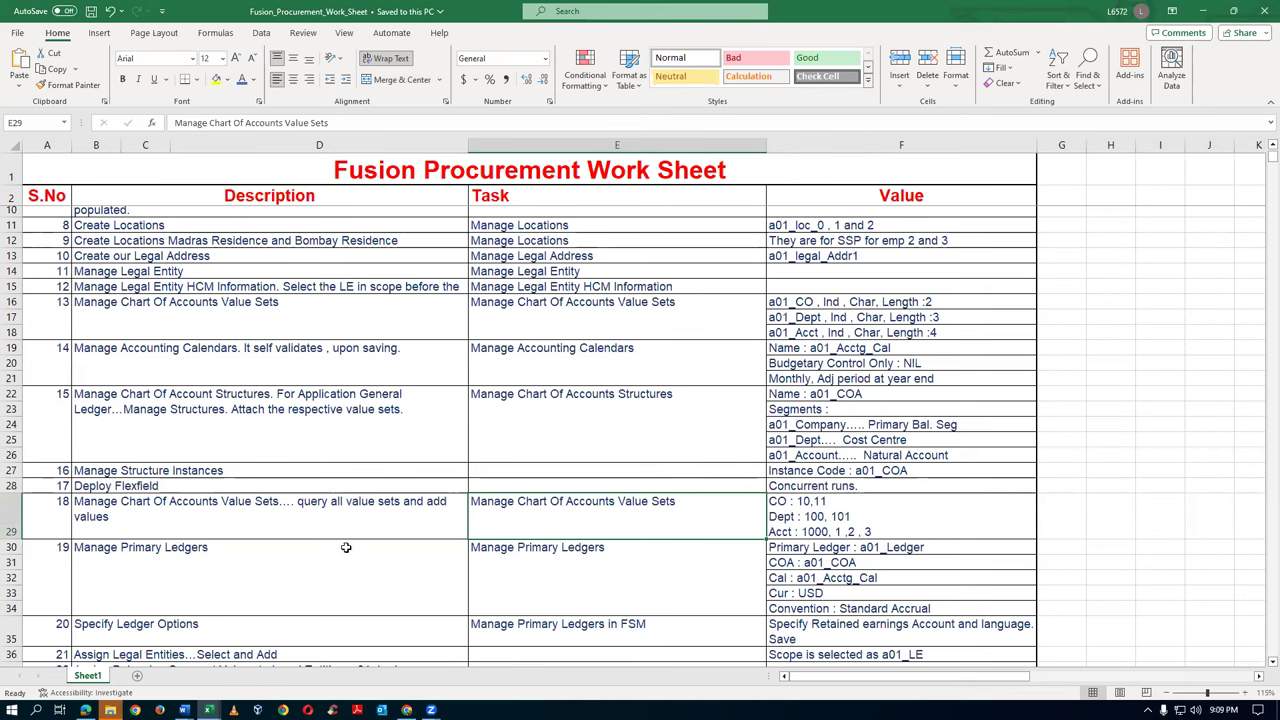
click(318, 526)
click(521, 519)
click(291, 531)
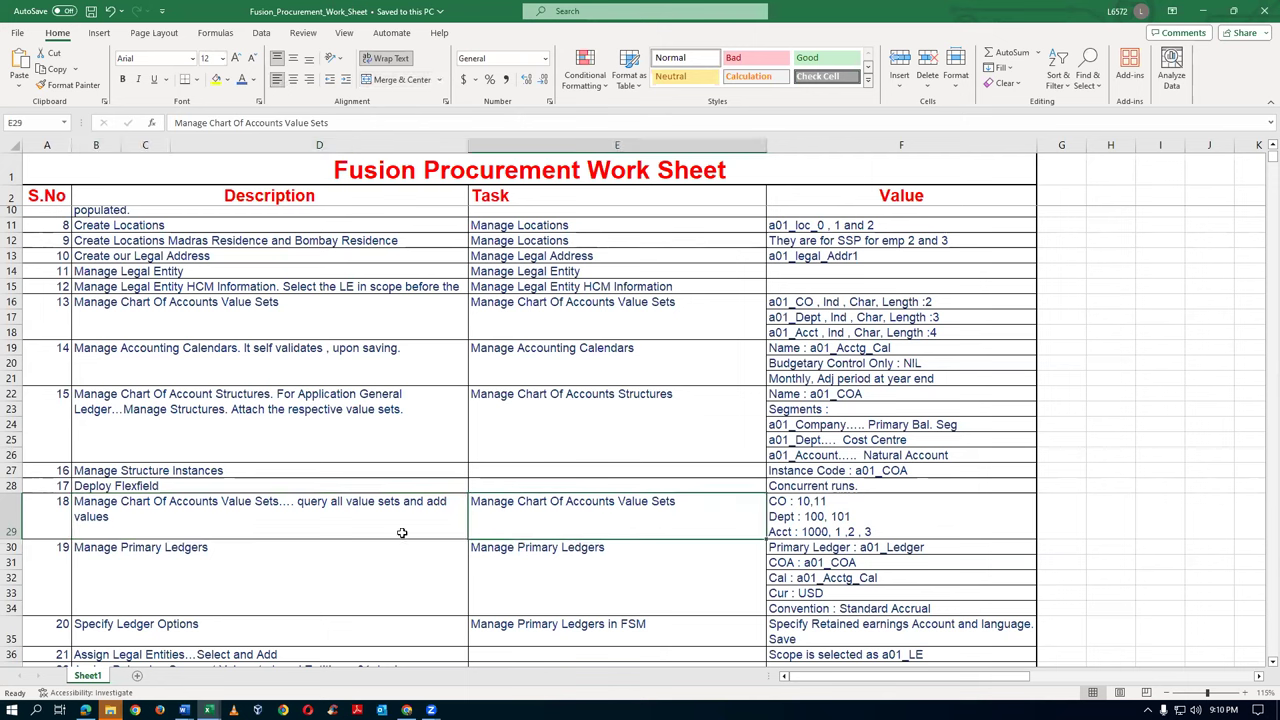
click(372, 519)
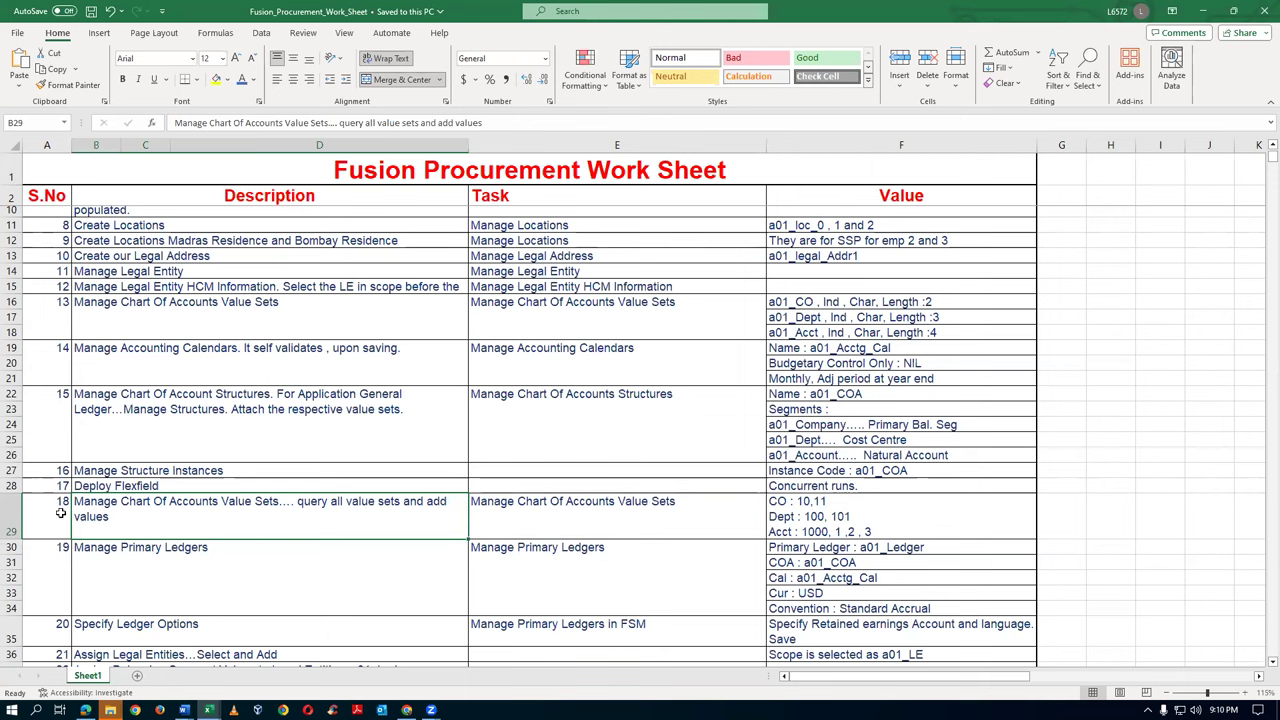
click(12, 514)
click(186, 530)
click(172, 486)
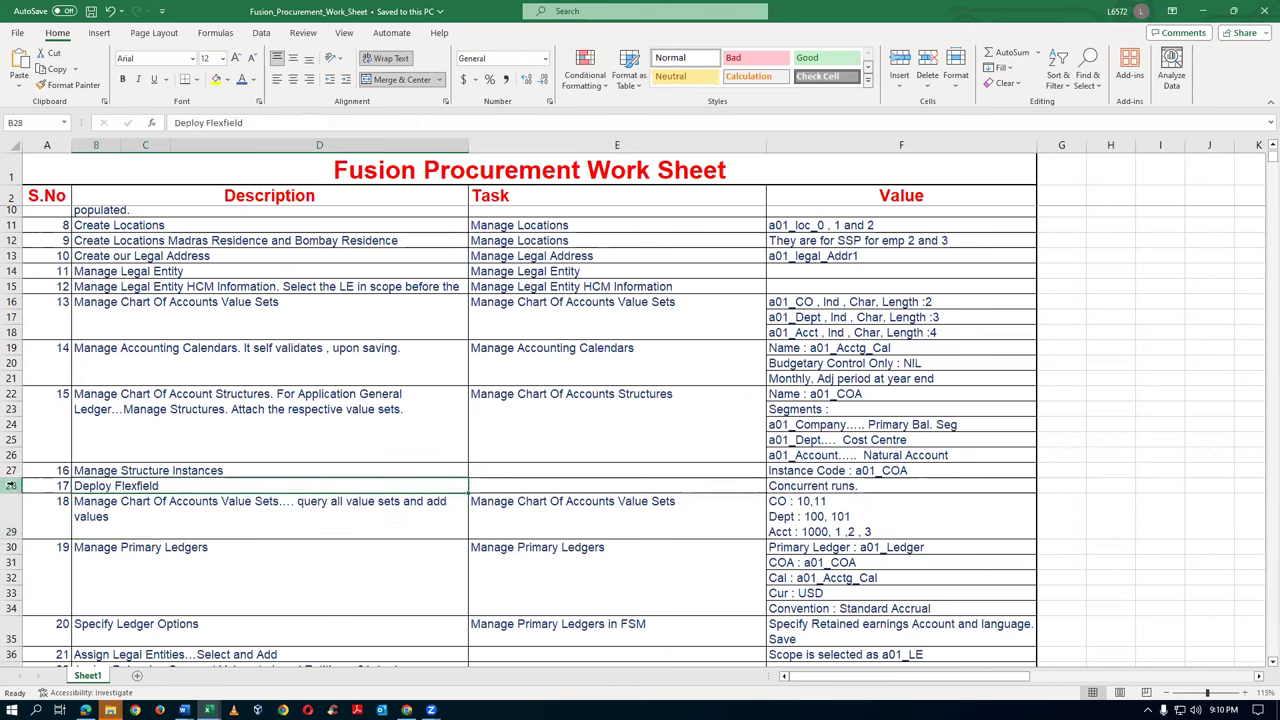
click(11, 486)
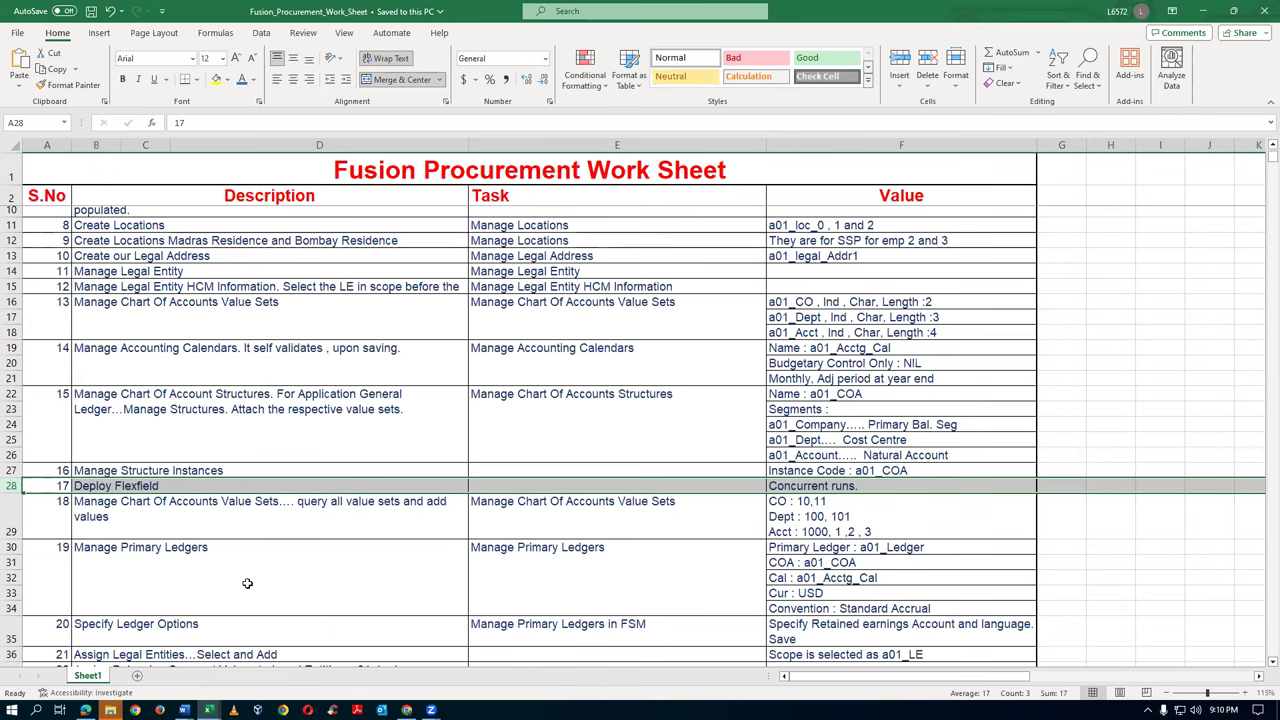
click(256, 524)
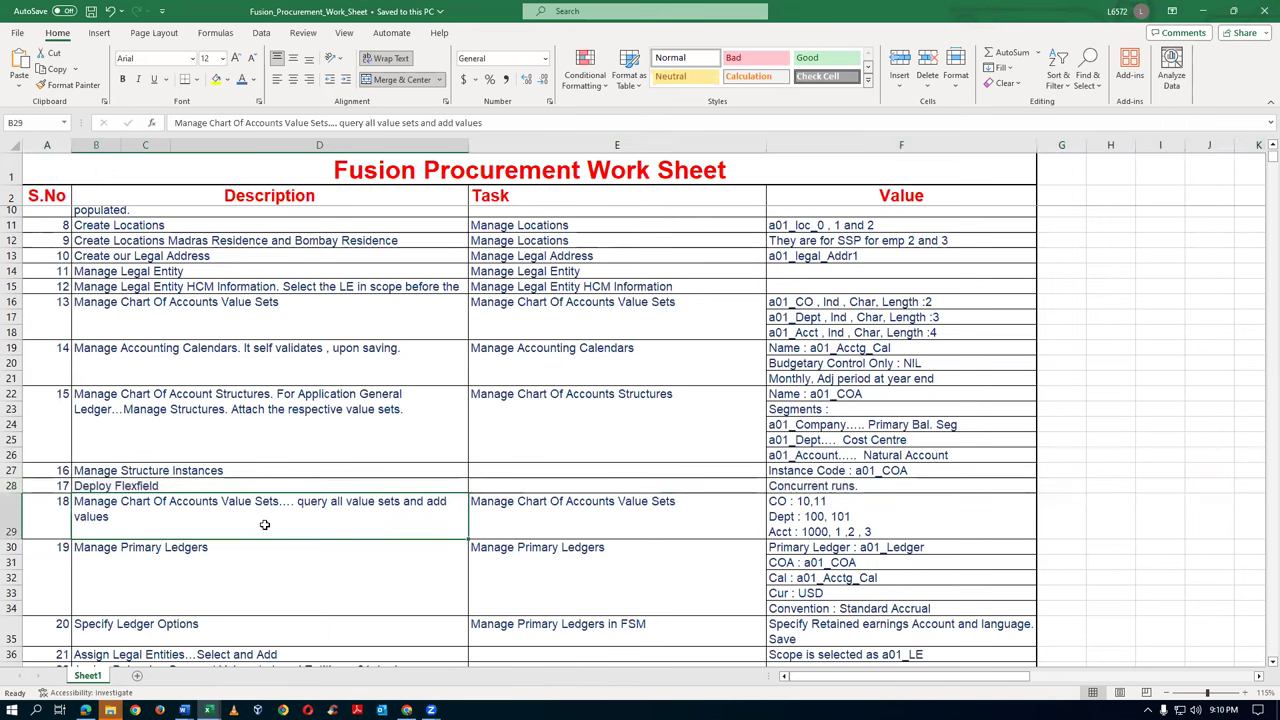
Step: Examine the task name and the CO, Dept and Acct values listed for task 18
click(634, 528)
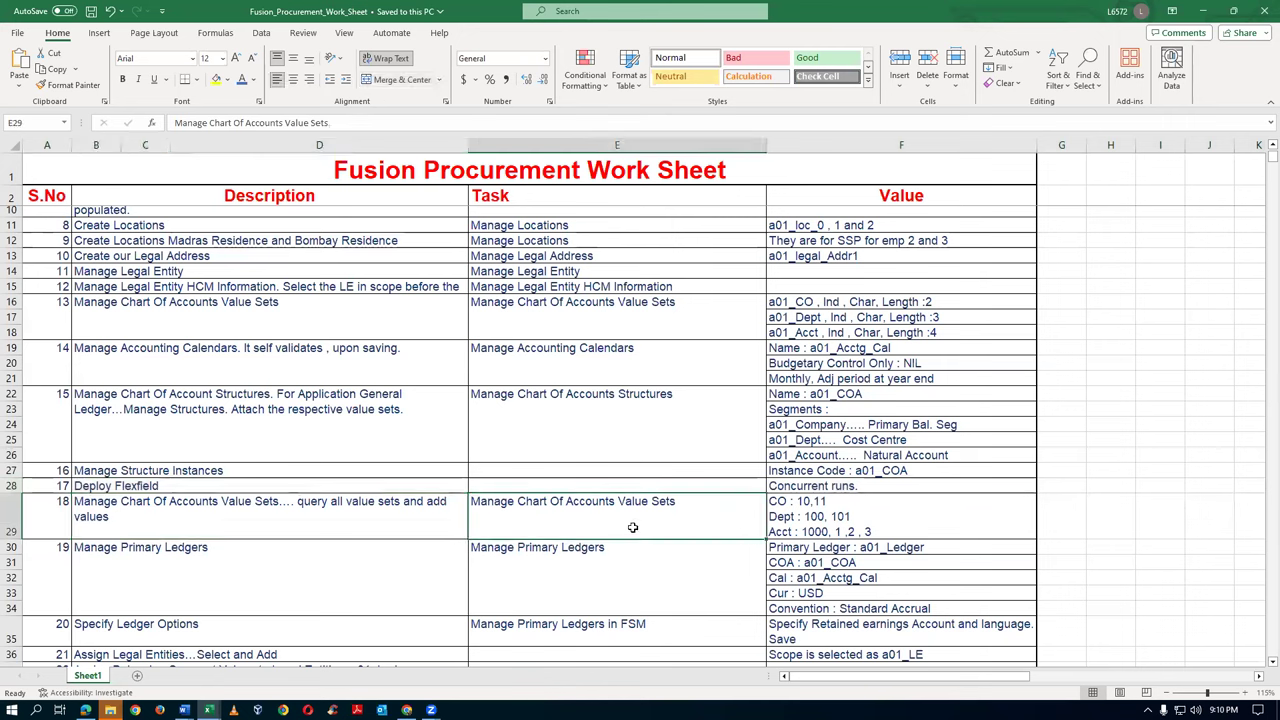
click(858, 511)
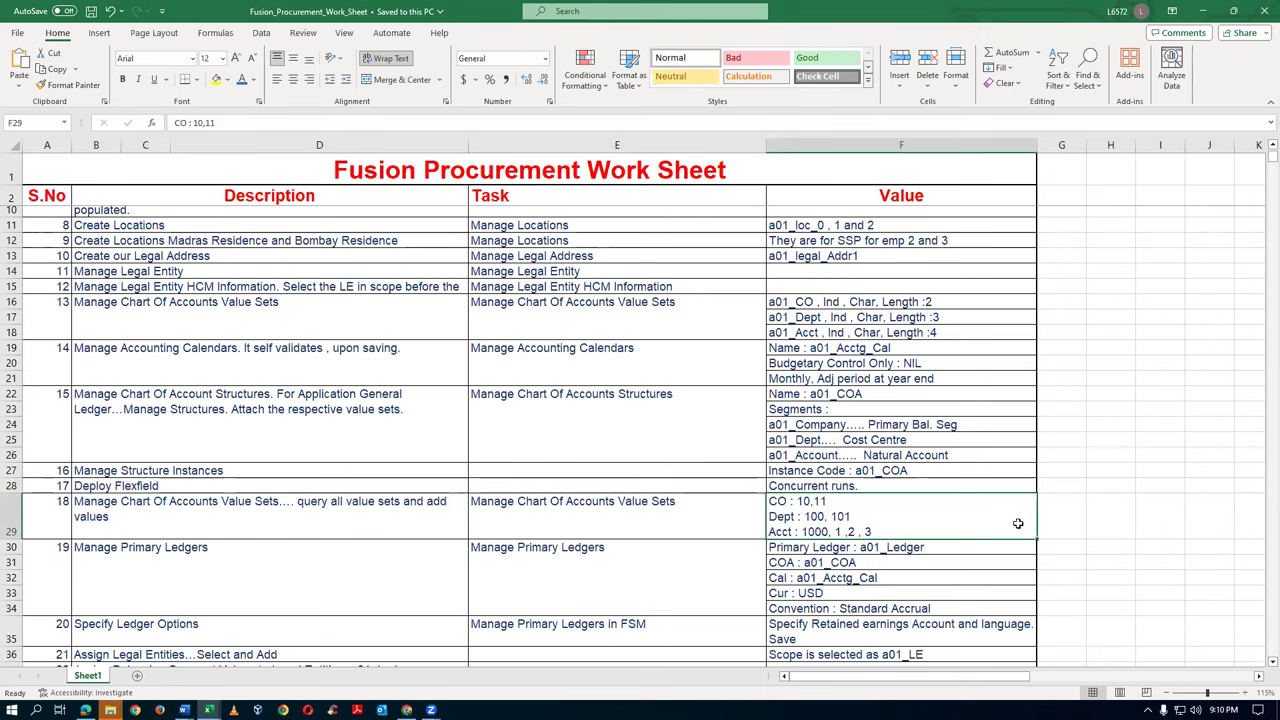
drag(1017, 523, 1083, 407)
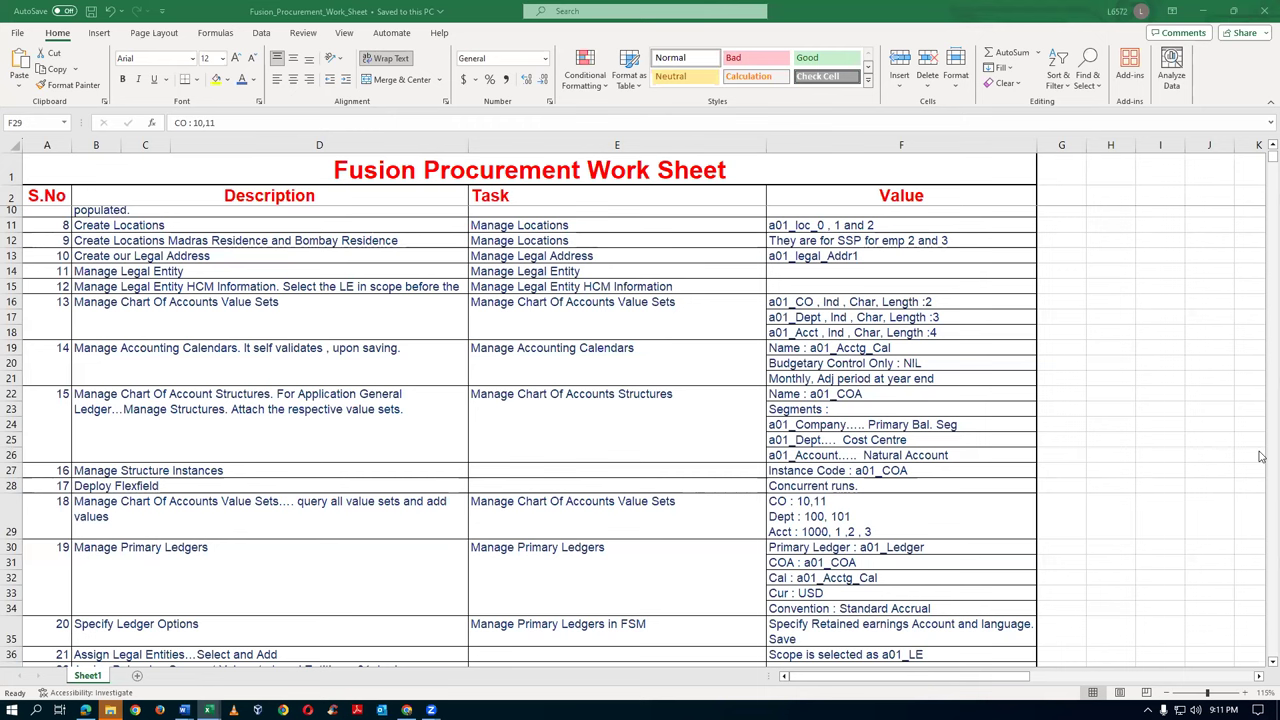
Step: Review worksheet tasks 15 to 18 in sequence, from chart of accounts structures through flexfield deployment to value sets
click(355, 445)
click(566, 433)
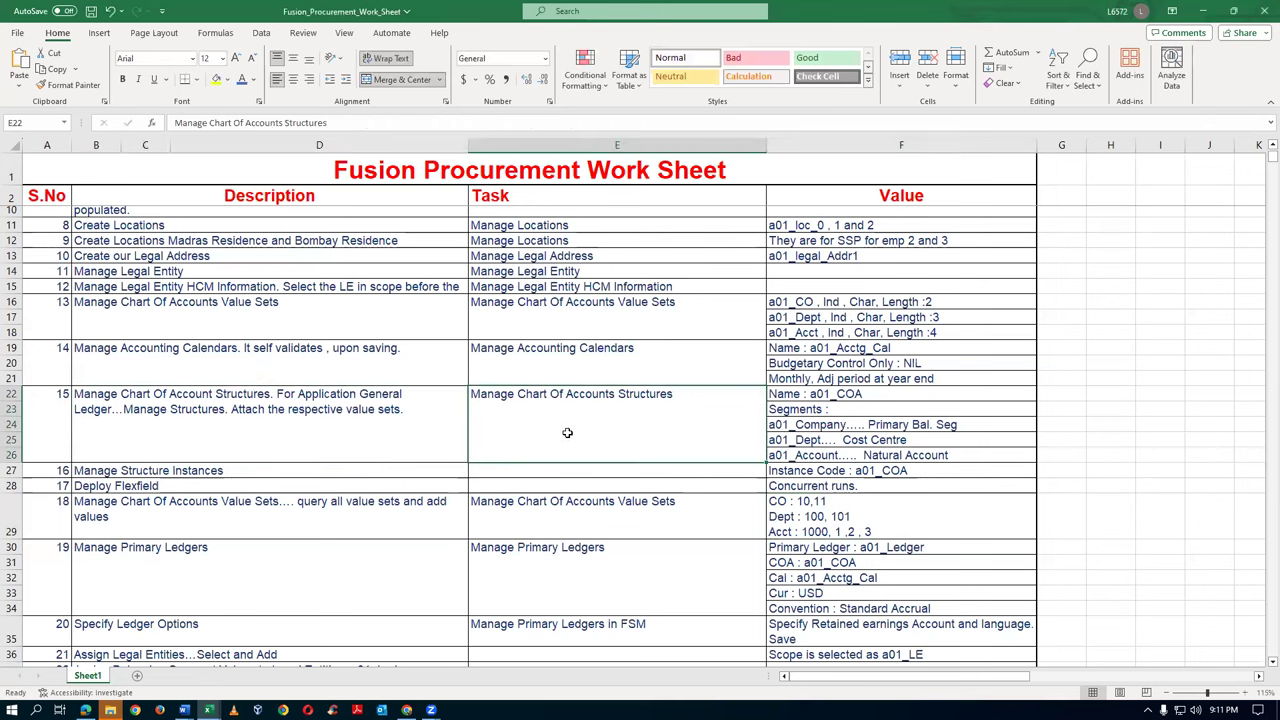
click(283, 473)
click(280, 485)
click(299, 521)
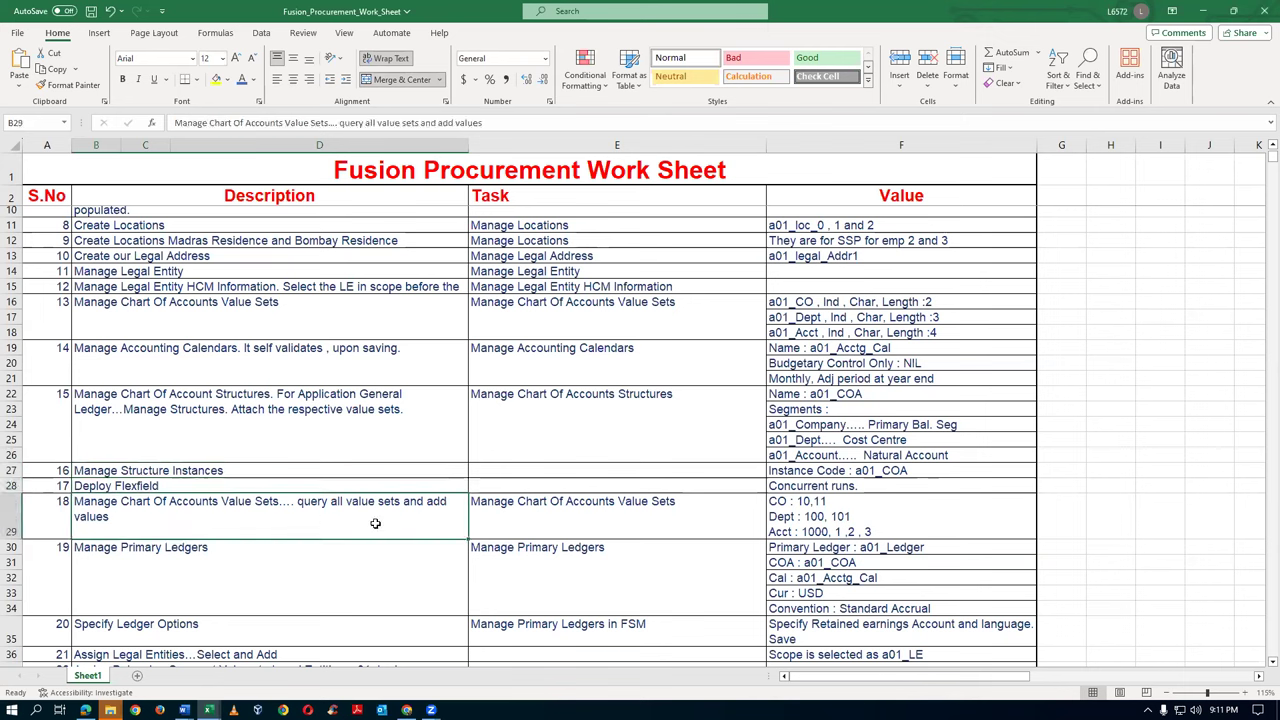
Step: Examine the description and task name of task 18 on querying chart of accounts value sets and adding values
click(499, 516)
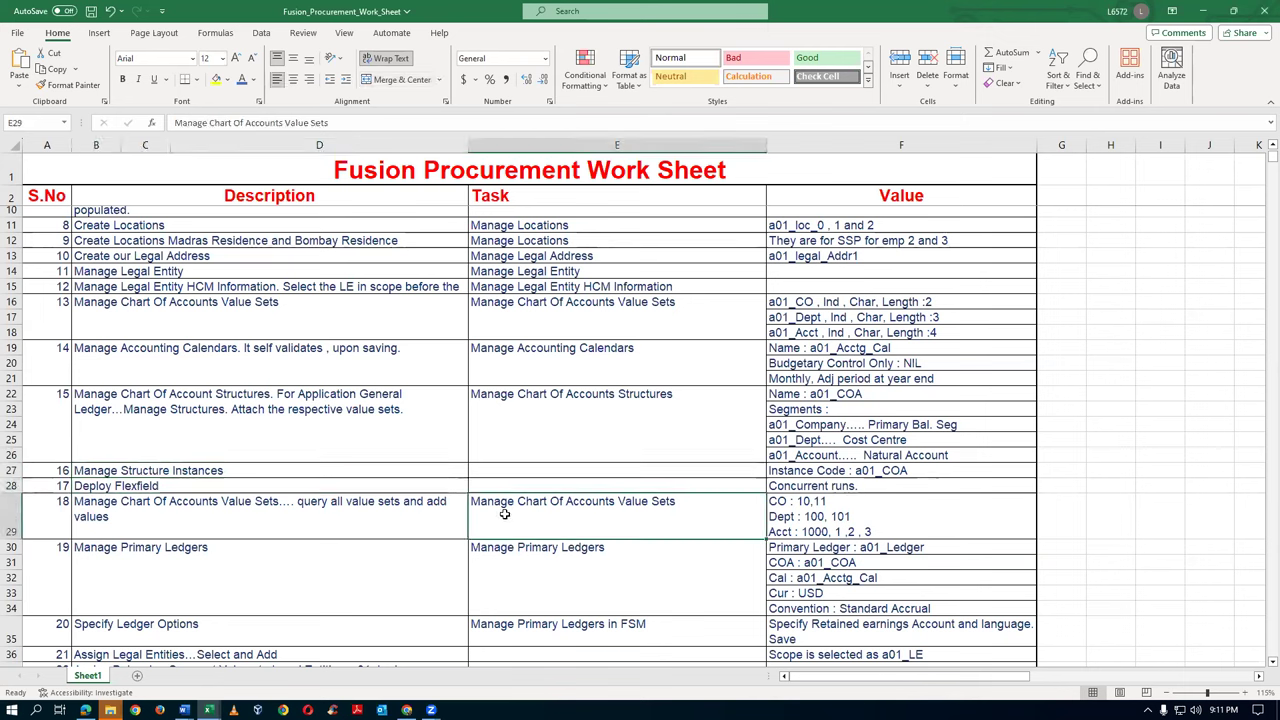
click(380, 521)
click(525, 521)
click(294, 510)
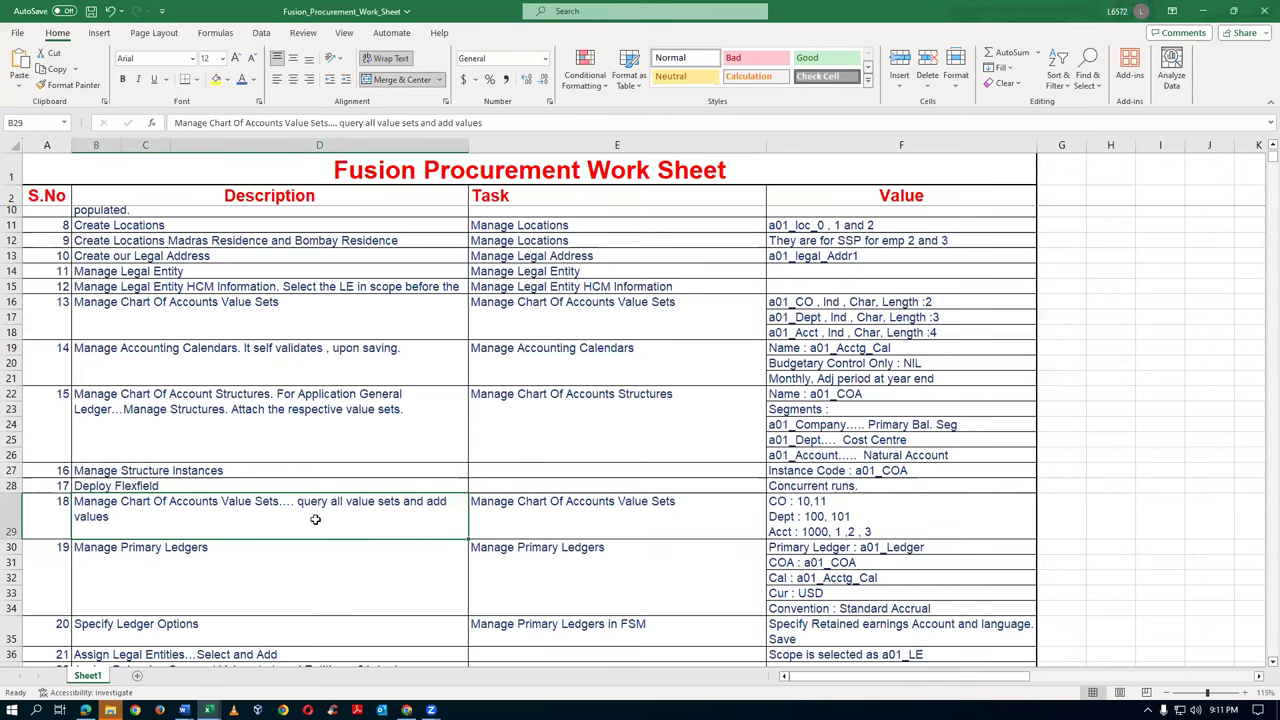
click(533, 529)
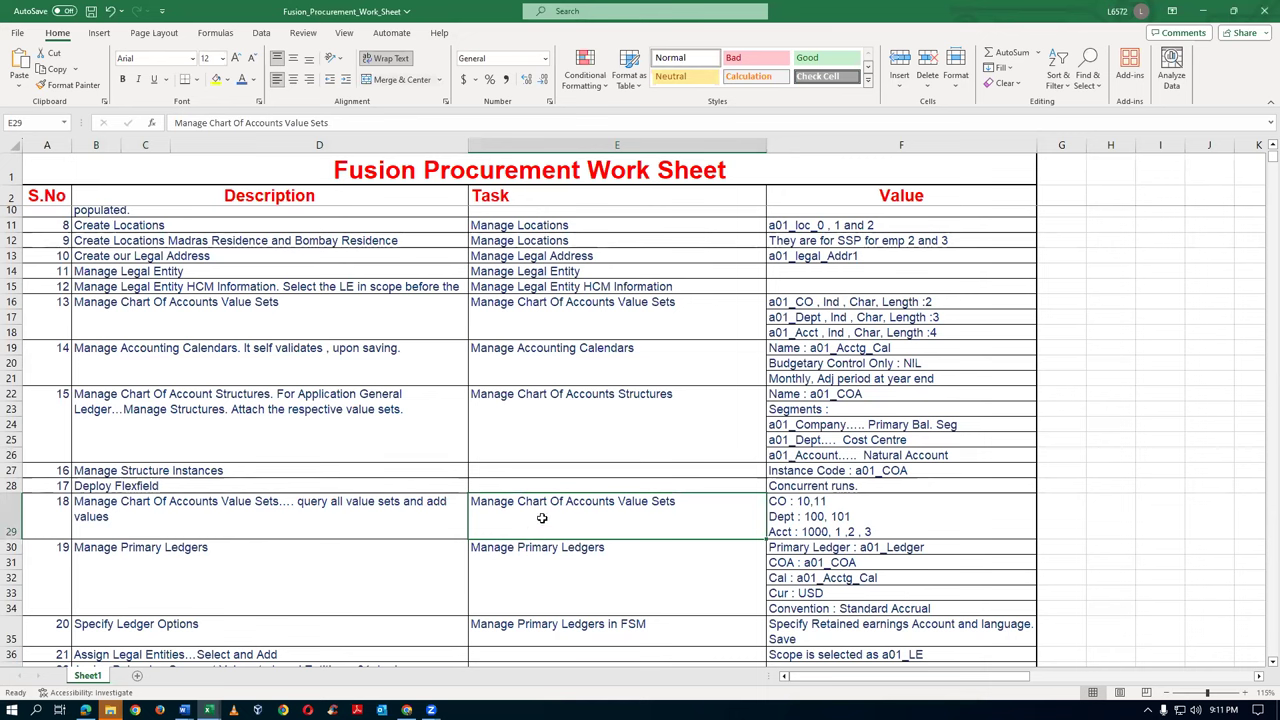
click(266, 519)
click(10, 515)
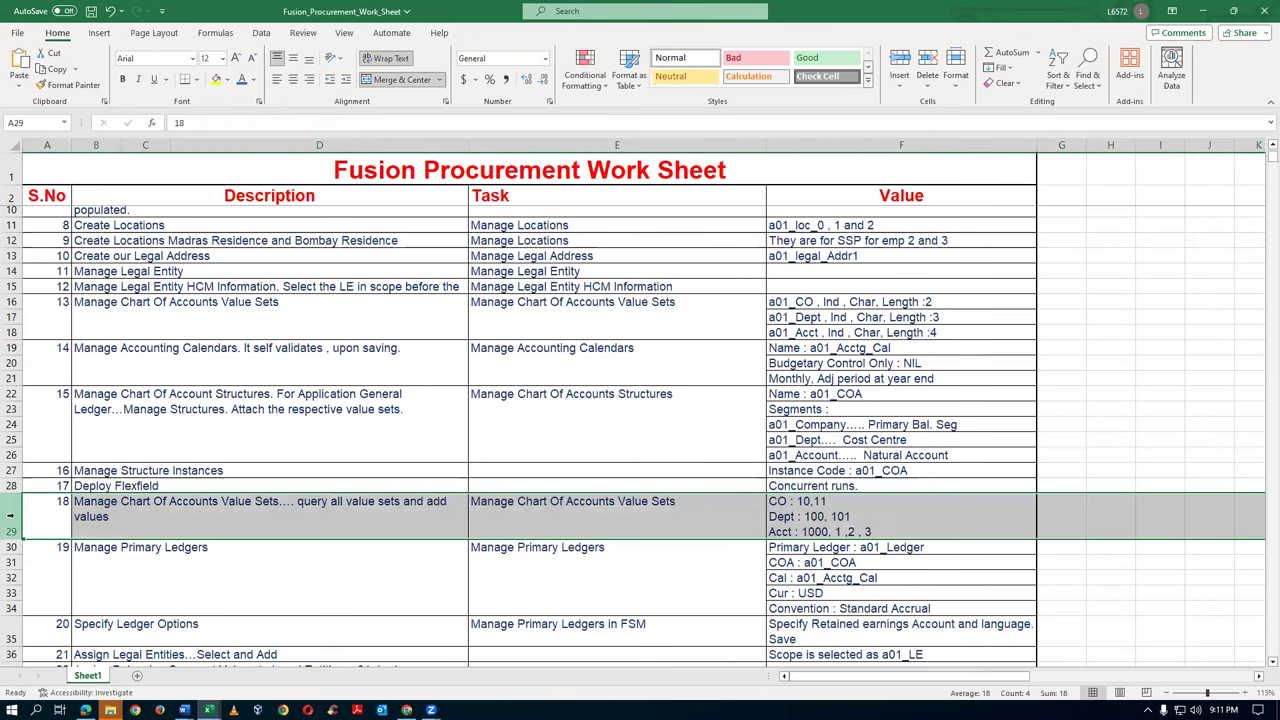
click(270, 515)
Step: Copy task 18's task name, switch to Oracle Fusion in Chrome, search for Manage Chart Of Accounts Value Sets and open that task
click(580, 513)
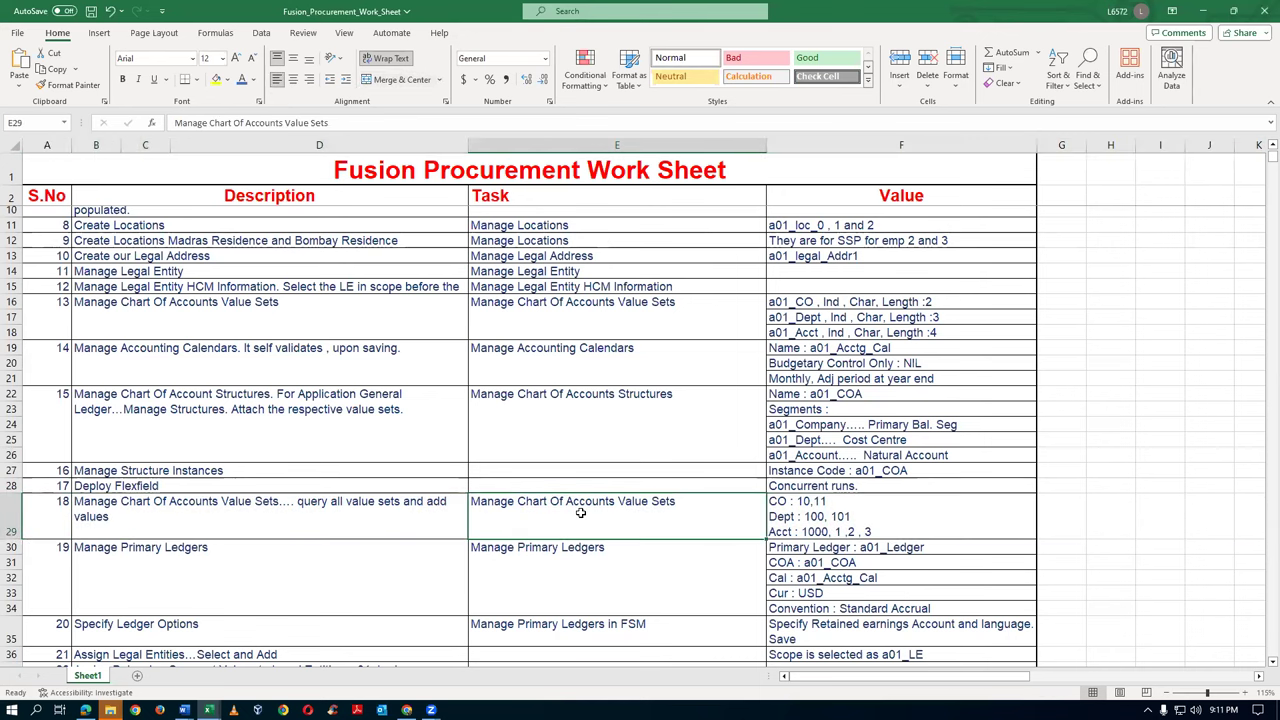
key(ctrl+c)
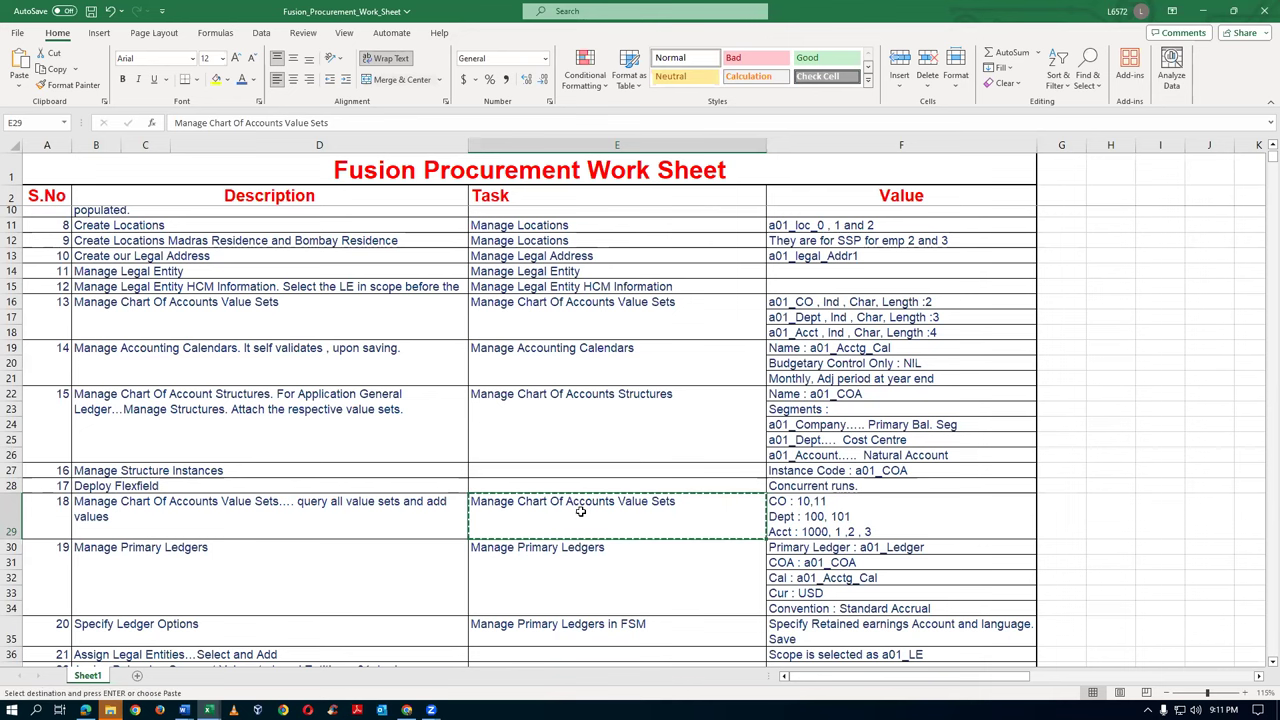
key(alt+Tab)
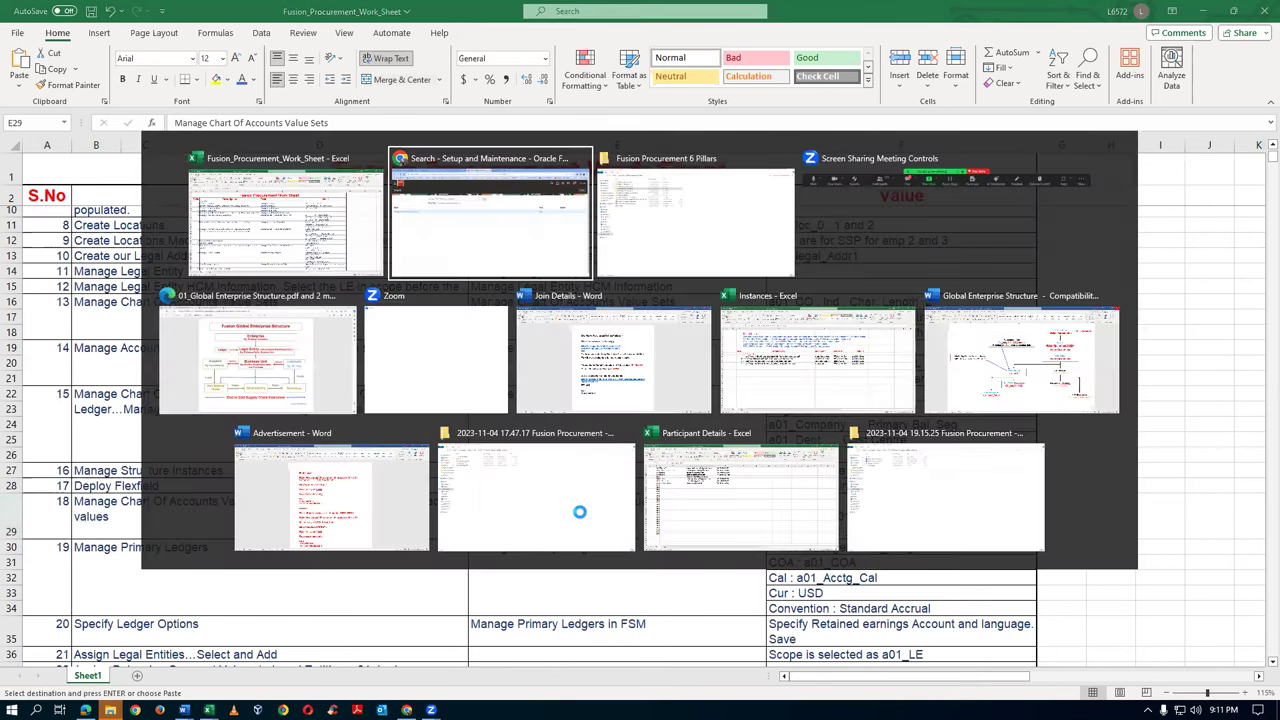
click(475, 234)
triple_click(451, 200)
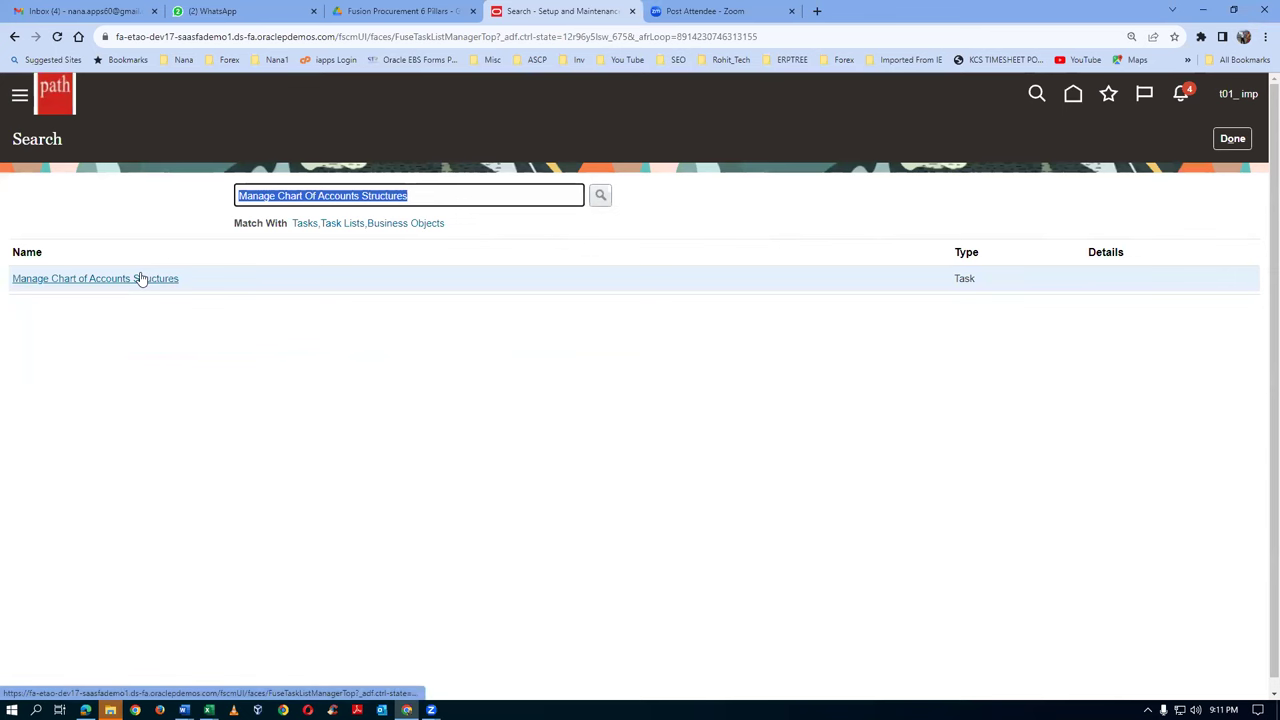
key(ctrl+v)
key(Return)
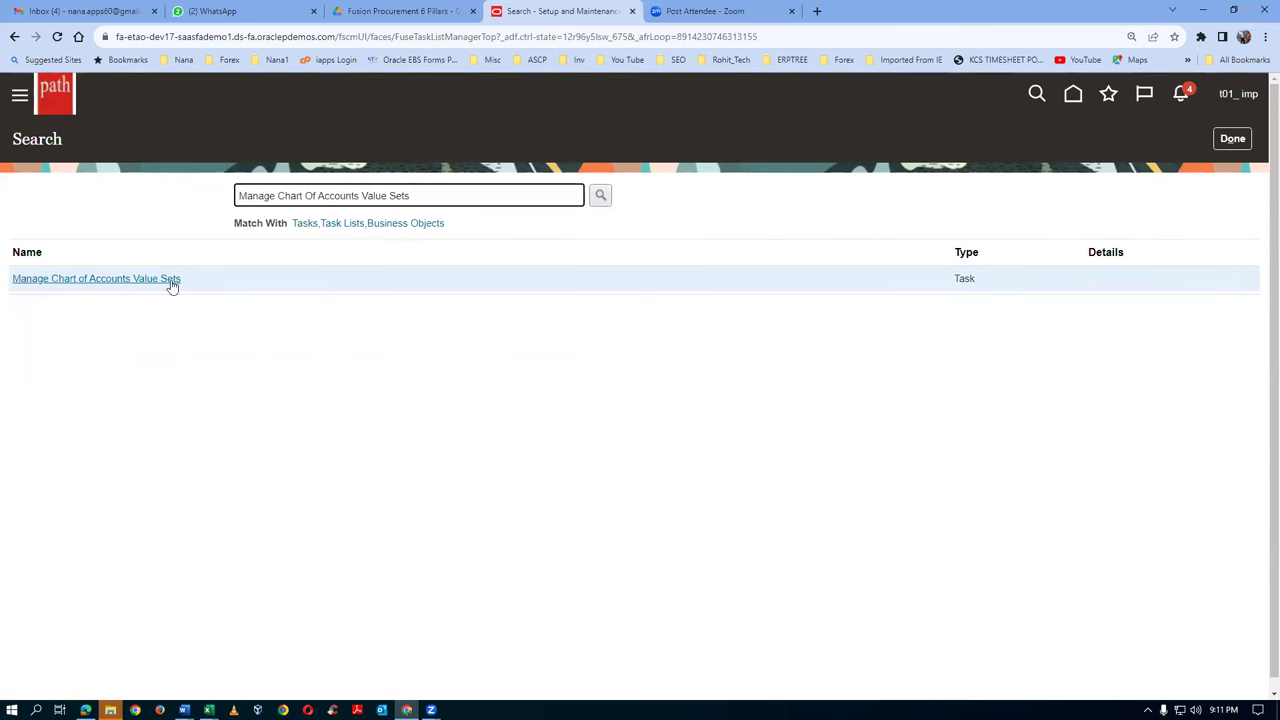
click(100, 280)
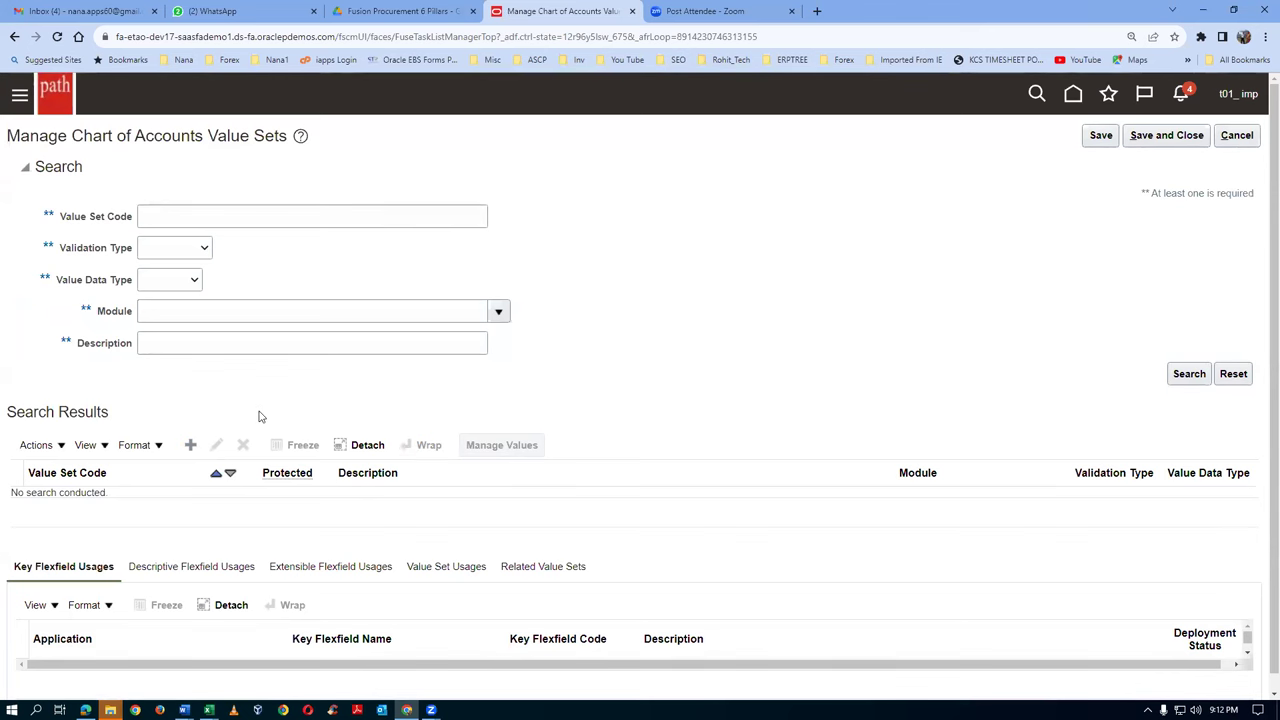
Step: Return to the Excel worksheet and check the Deploy Flexfield task 17 against the value sets task 18
key(alt+Tab)
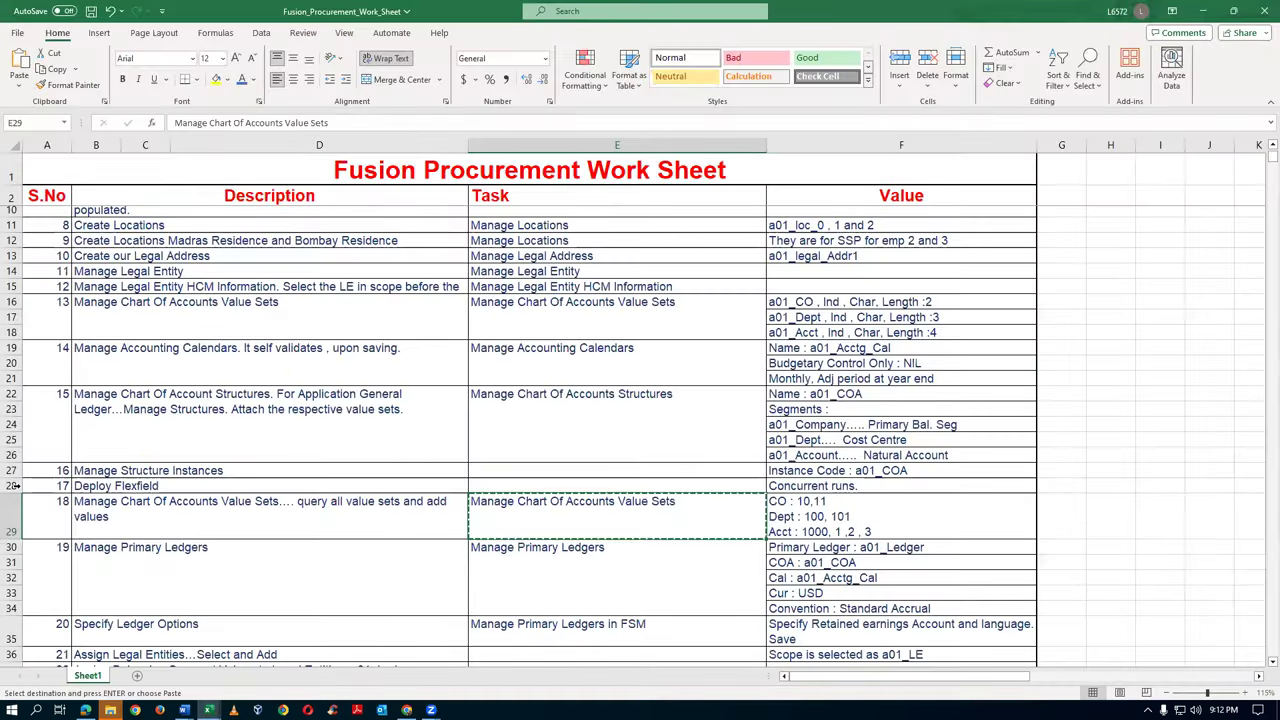
click(10, 485)
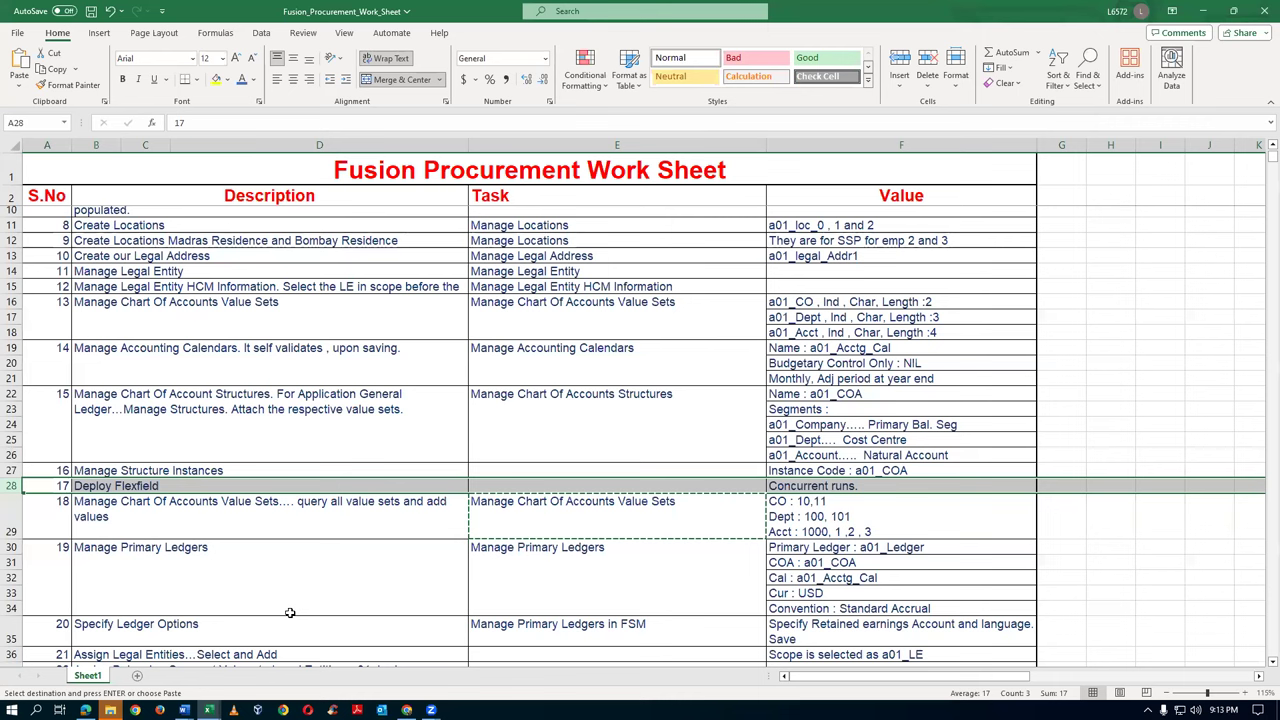
click(242, 531)
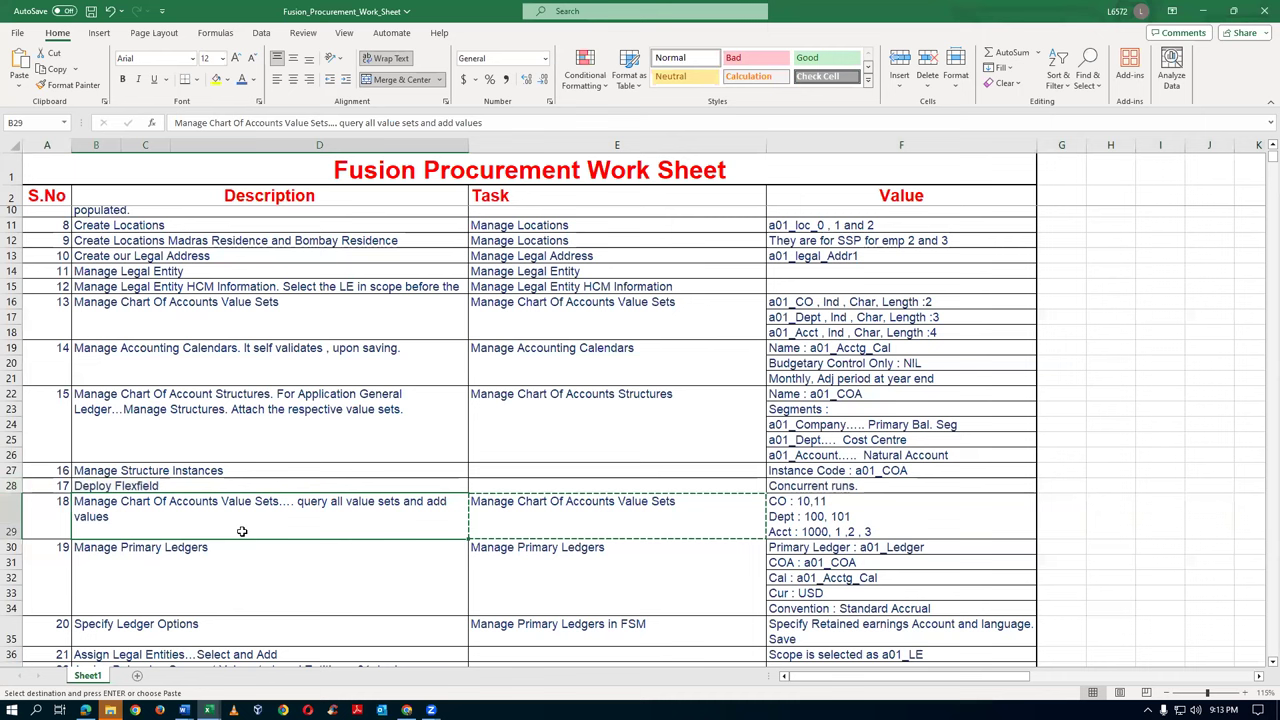
click(216, 487)
click(223, 526)
click(627, 517)
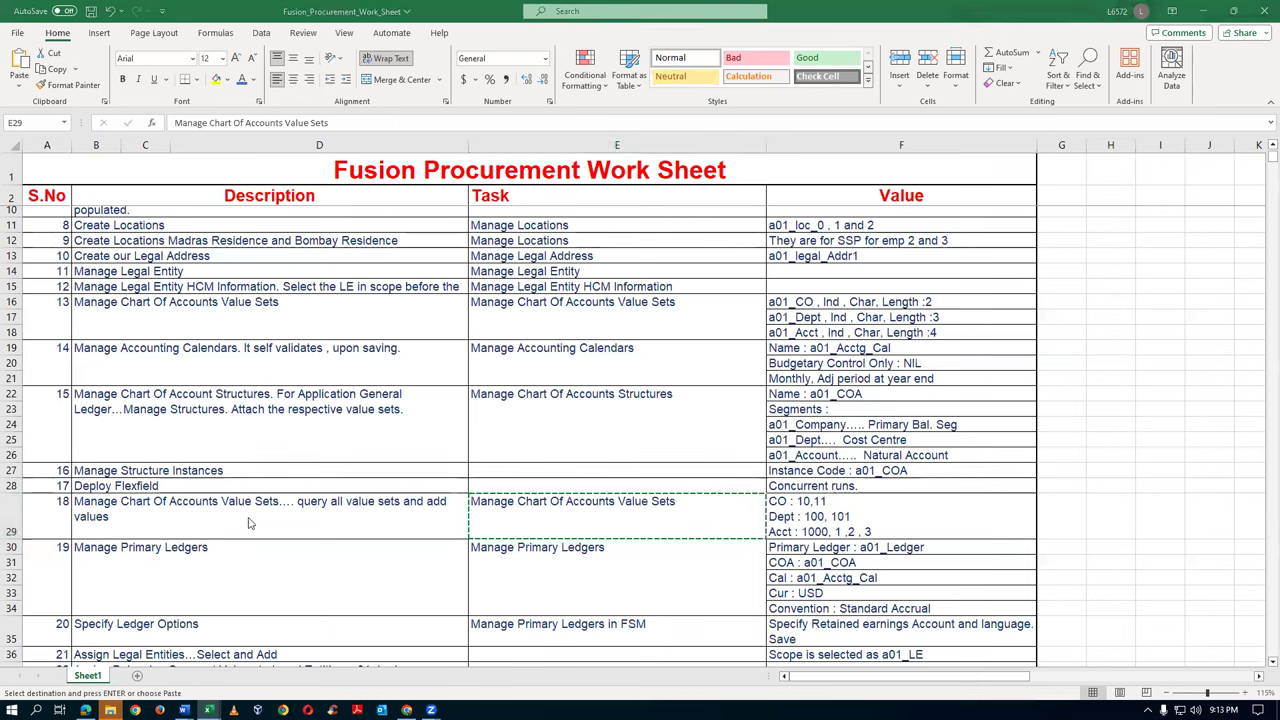
key(F2)
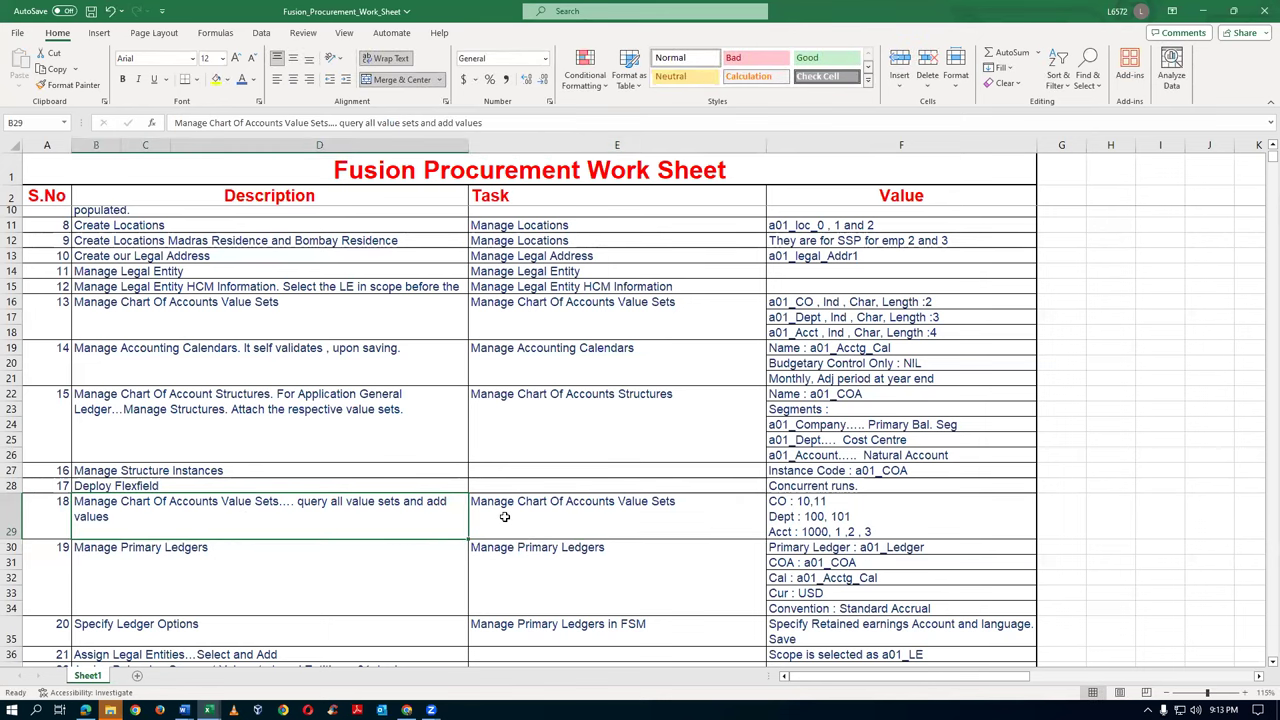
Step: Review the whole task 18 row, covering its description, task name and company, department and account values
click(505, 516)
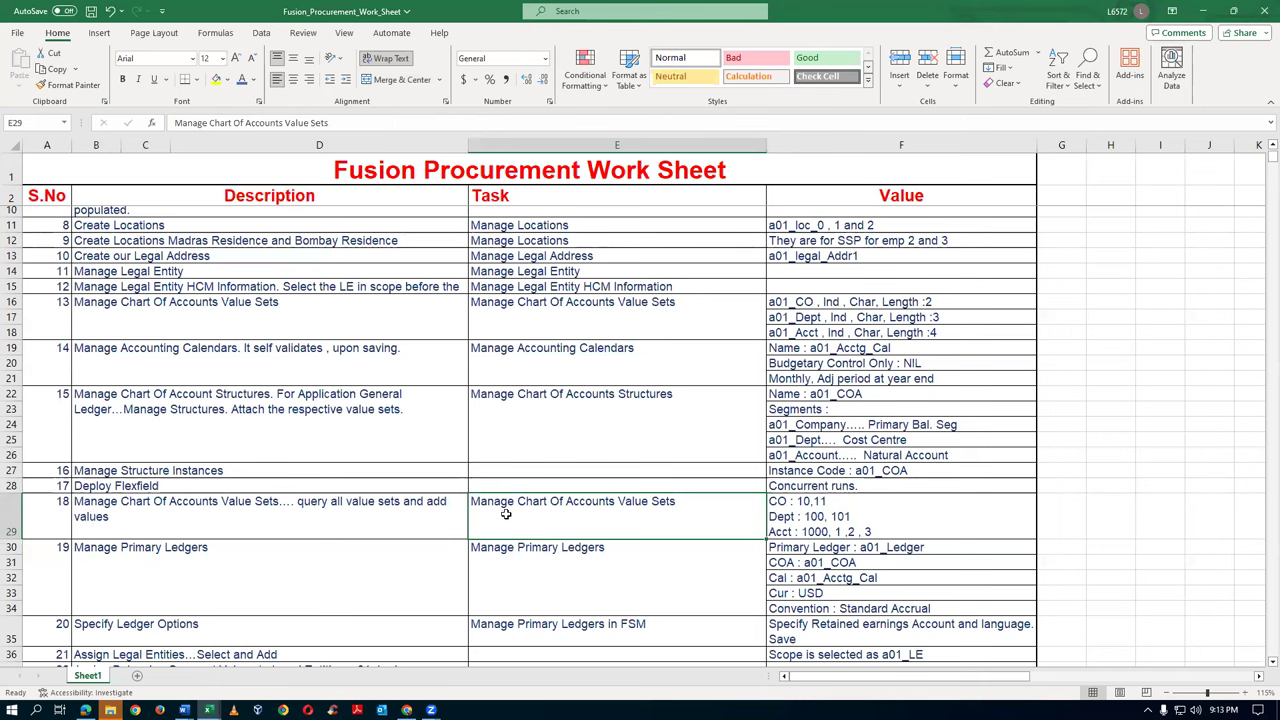
click(334, 531)
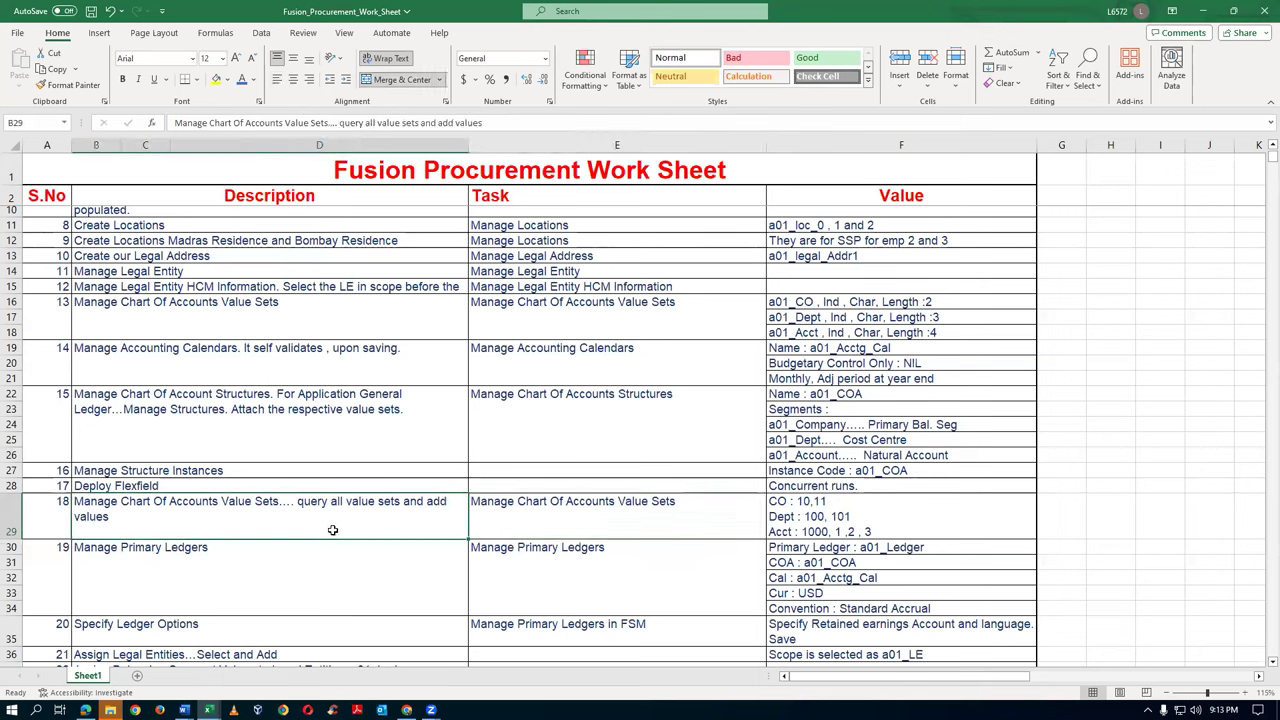
click(609, 522)
click(225, 535)
click(524, 517)
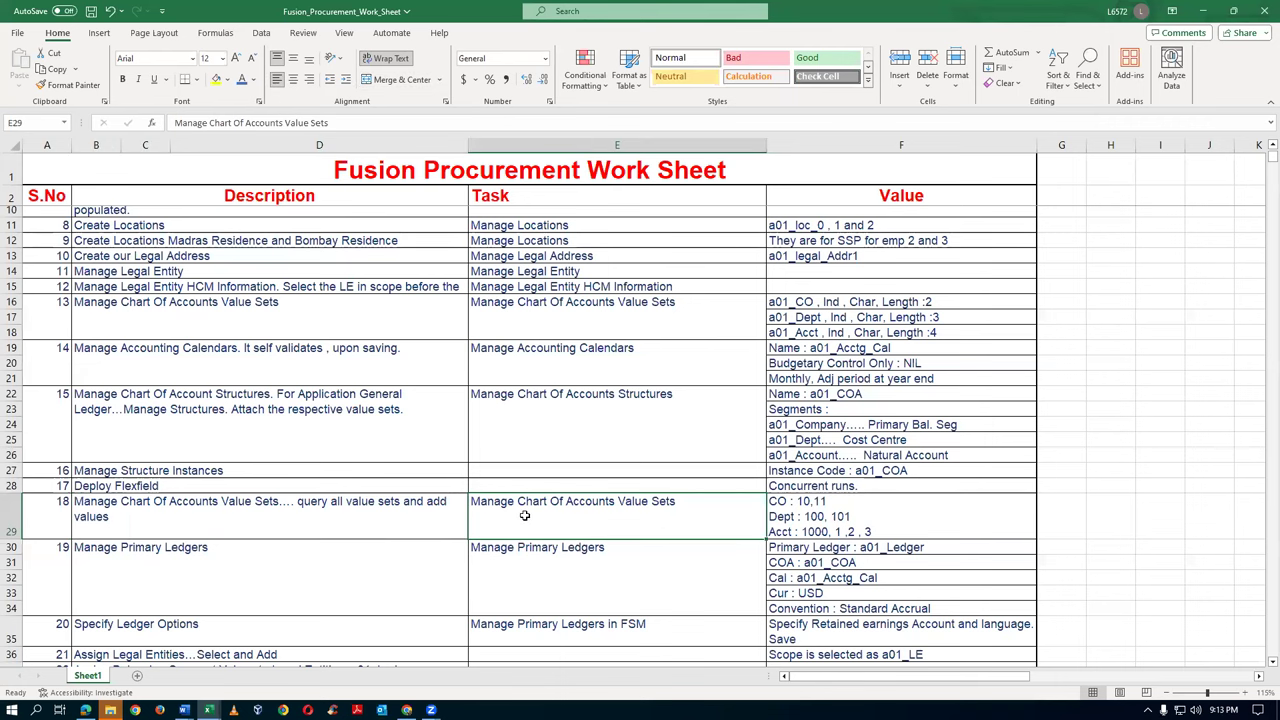
click(12, 496)
click(230, 537)
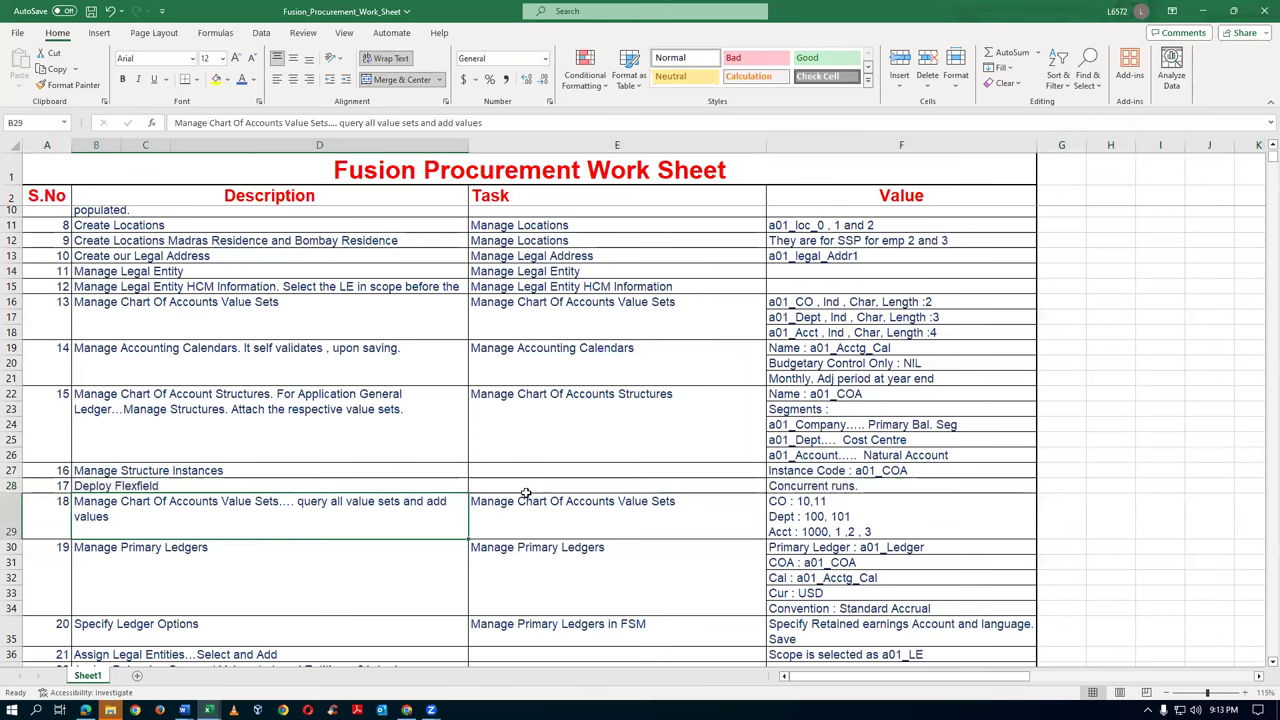
click(527, 519)
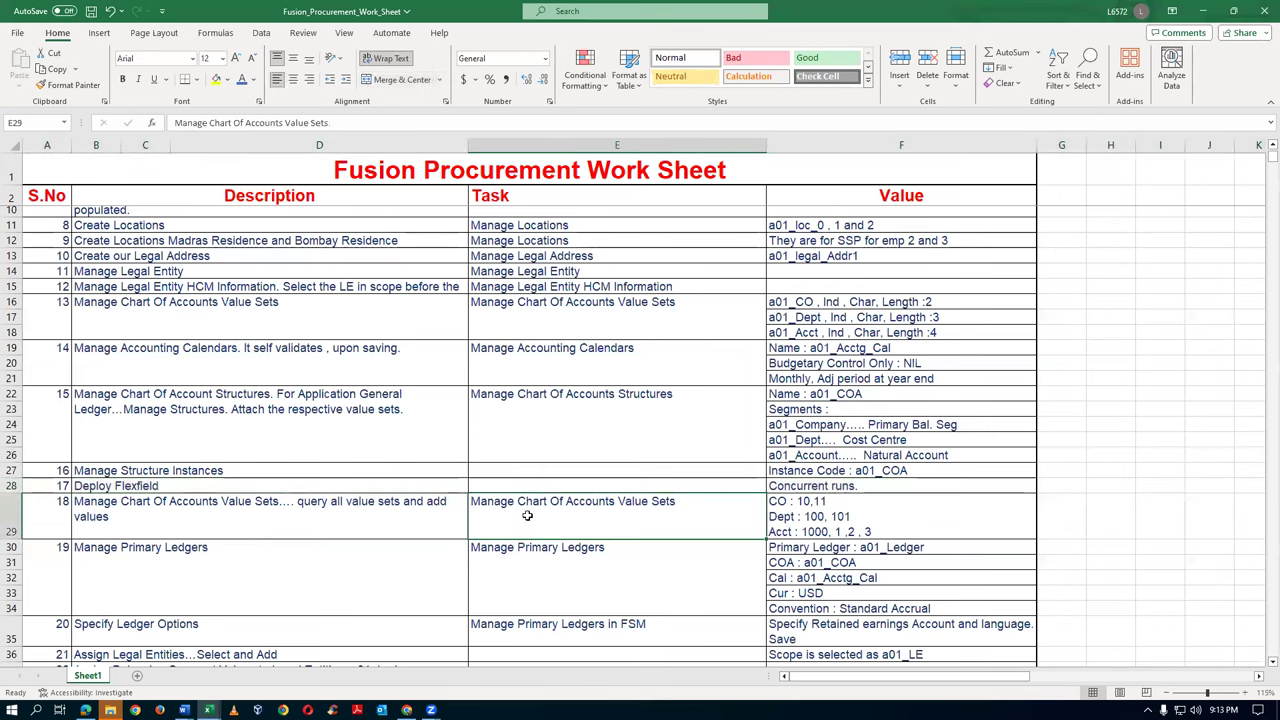
click(805, 519)
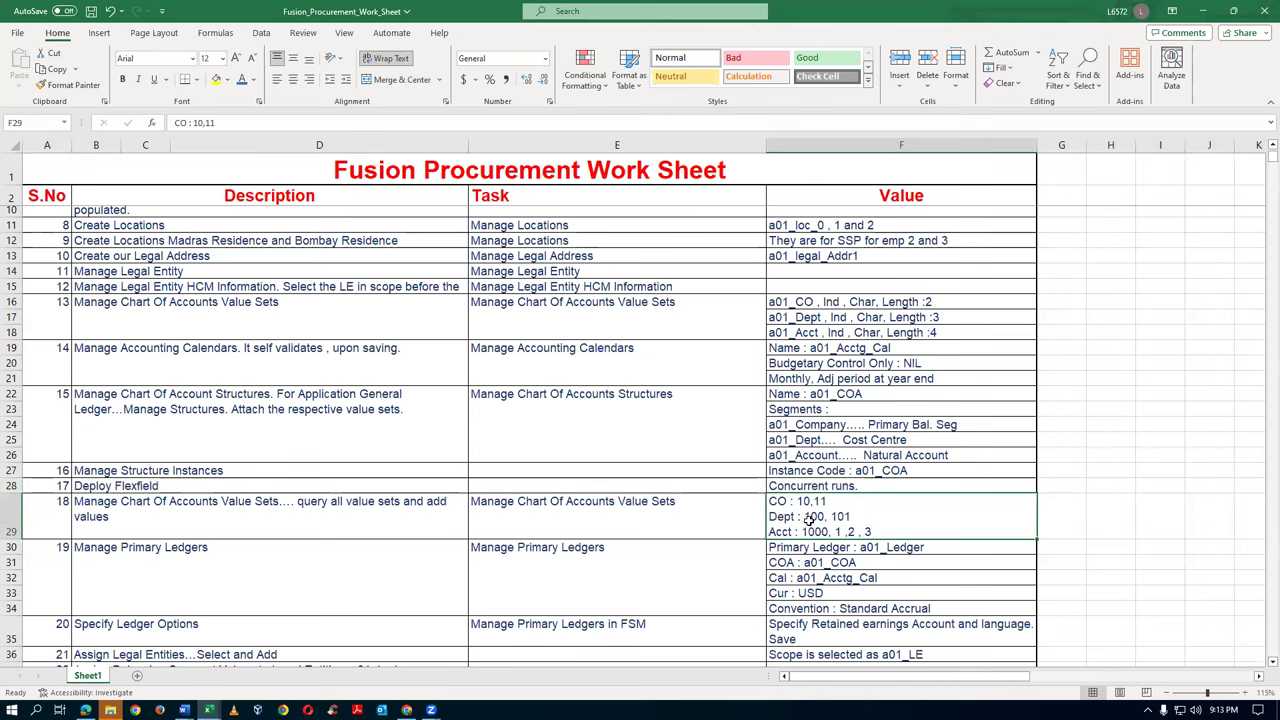
click(600, 521)
click(408, 523)
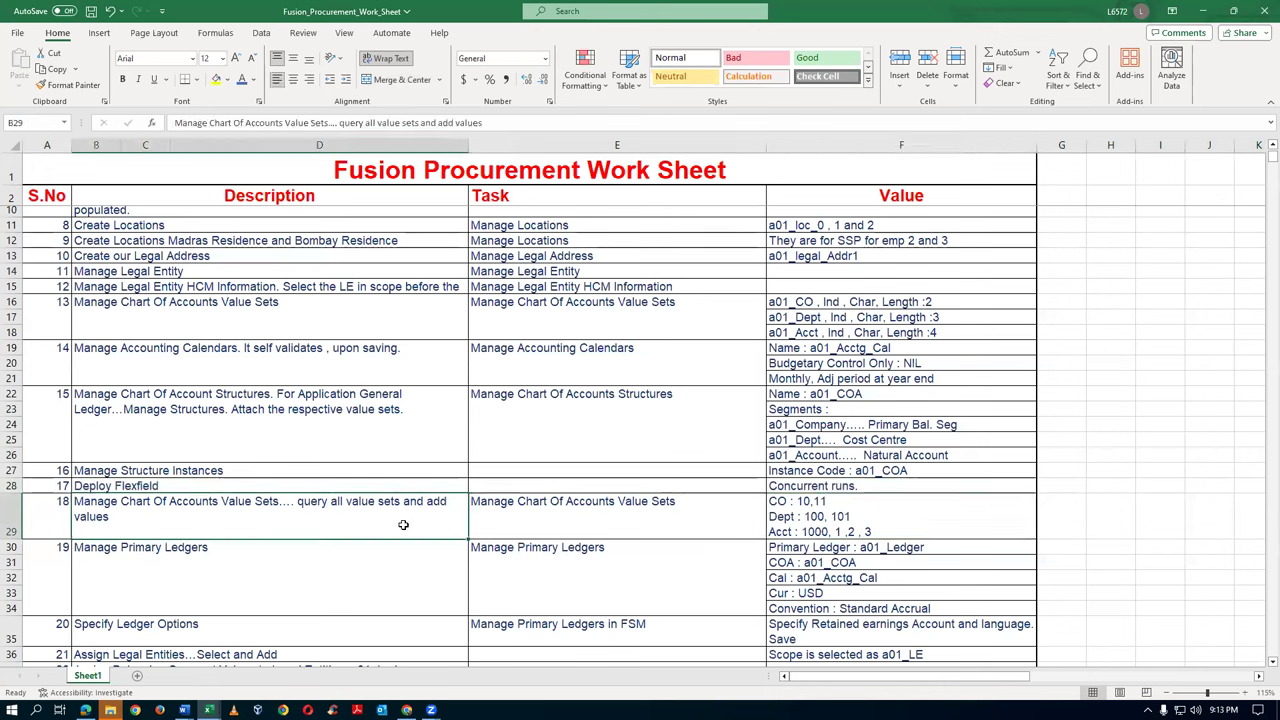
Step: Compare the order of task 17, Deploy Flexfield, and task 18, adding values to the chart of accounts value sets
click(143, 486)
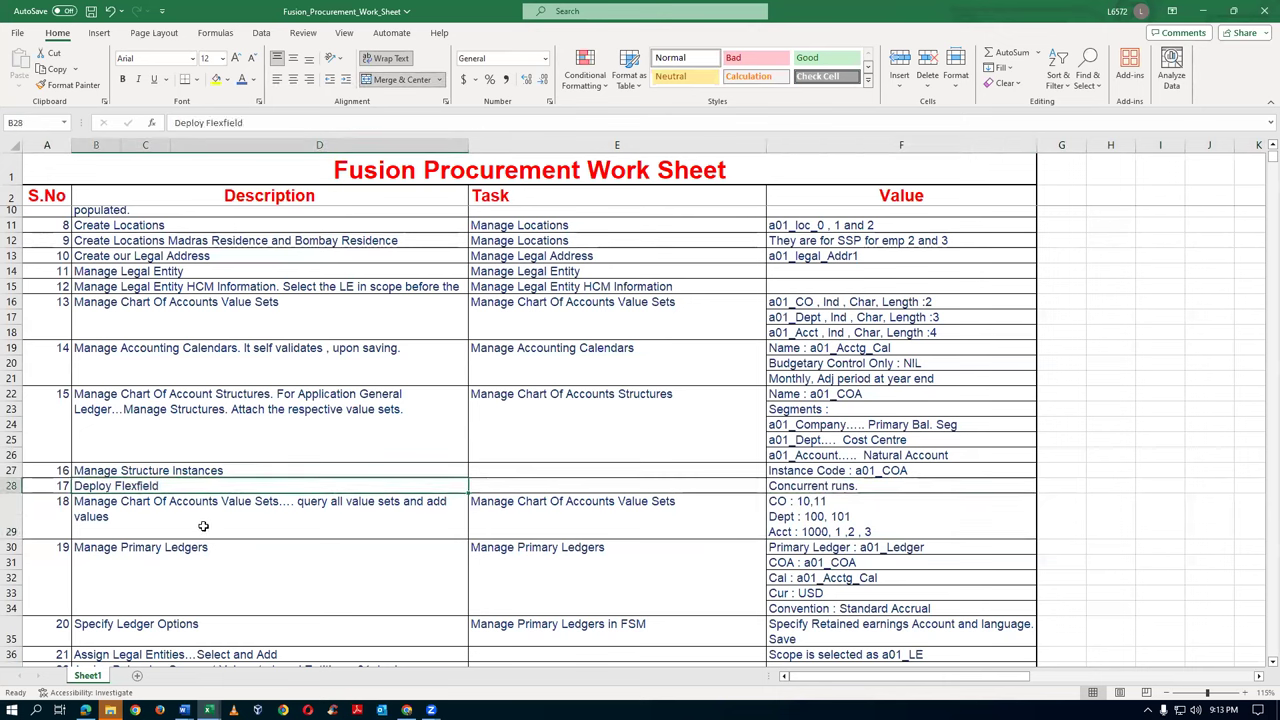
click(161, 524)
click(11, 486)
click(44, 519)
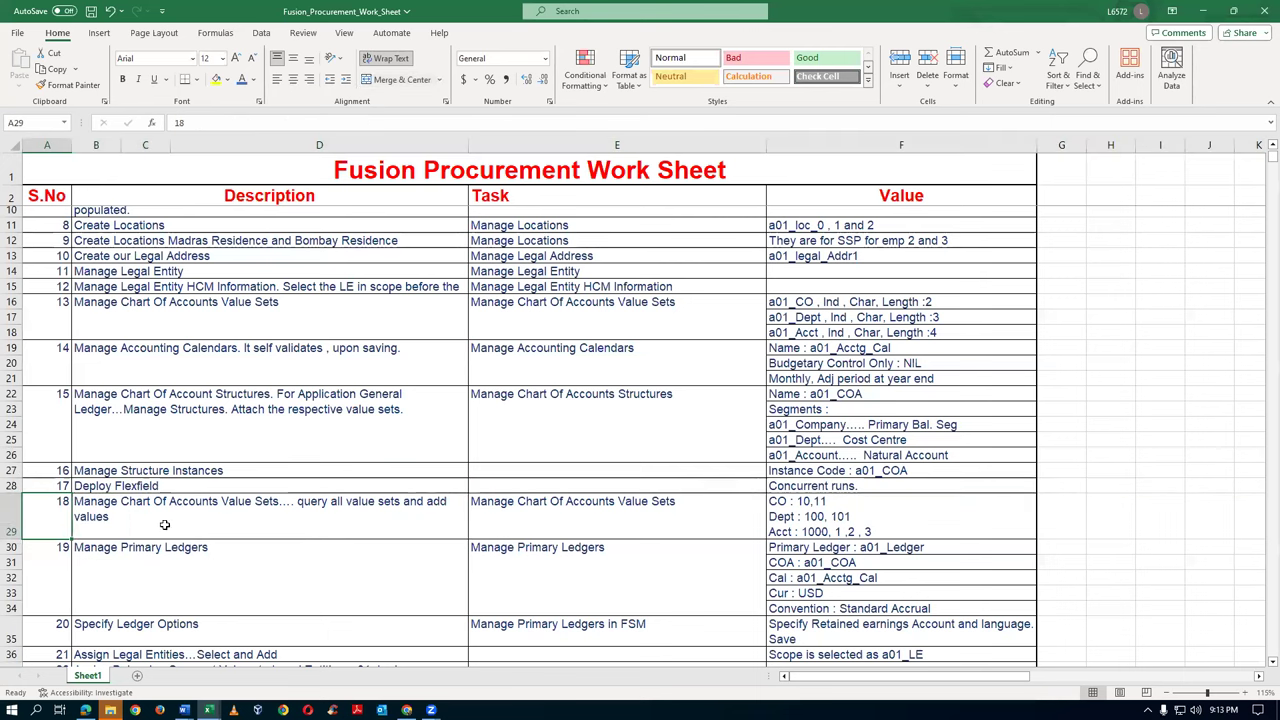
click(165, 488)
click(184, 537)
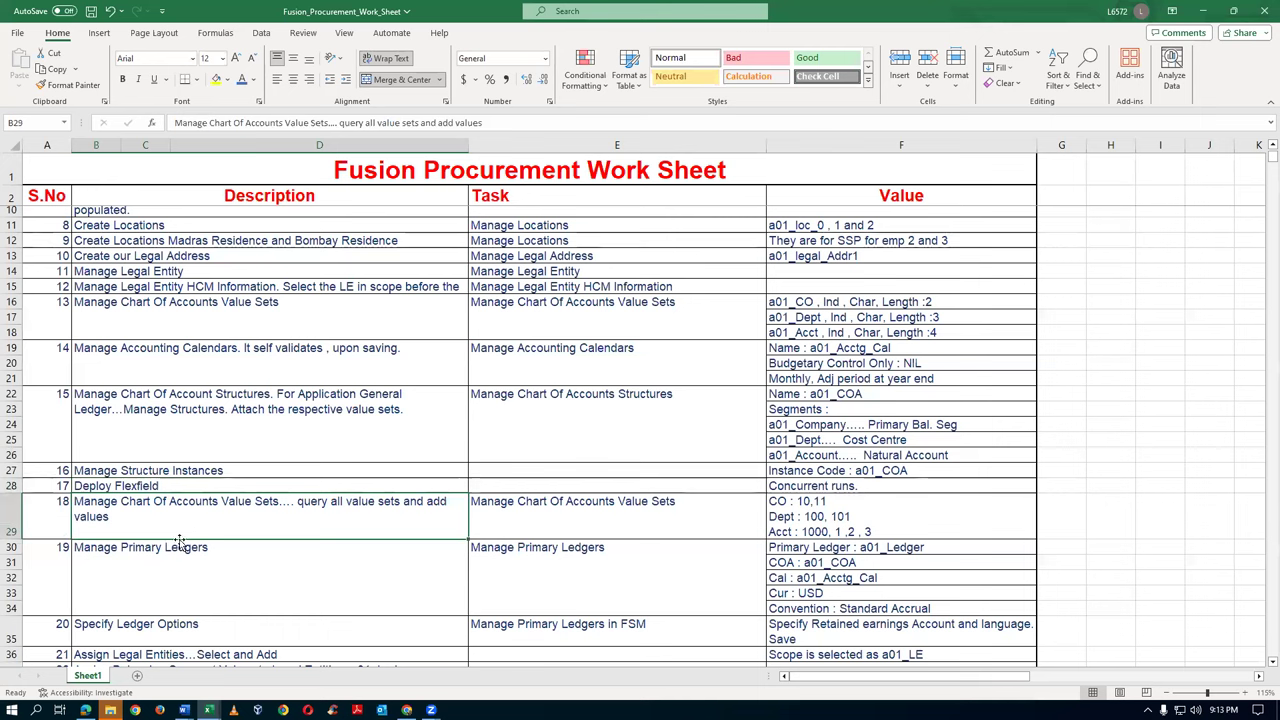
click(13, 487)
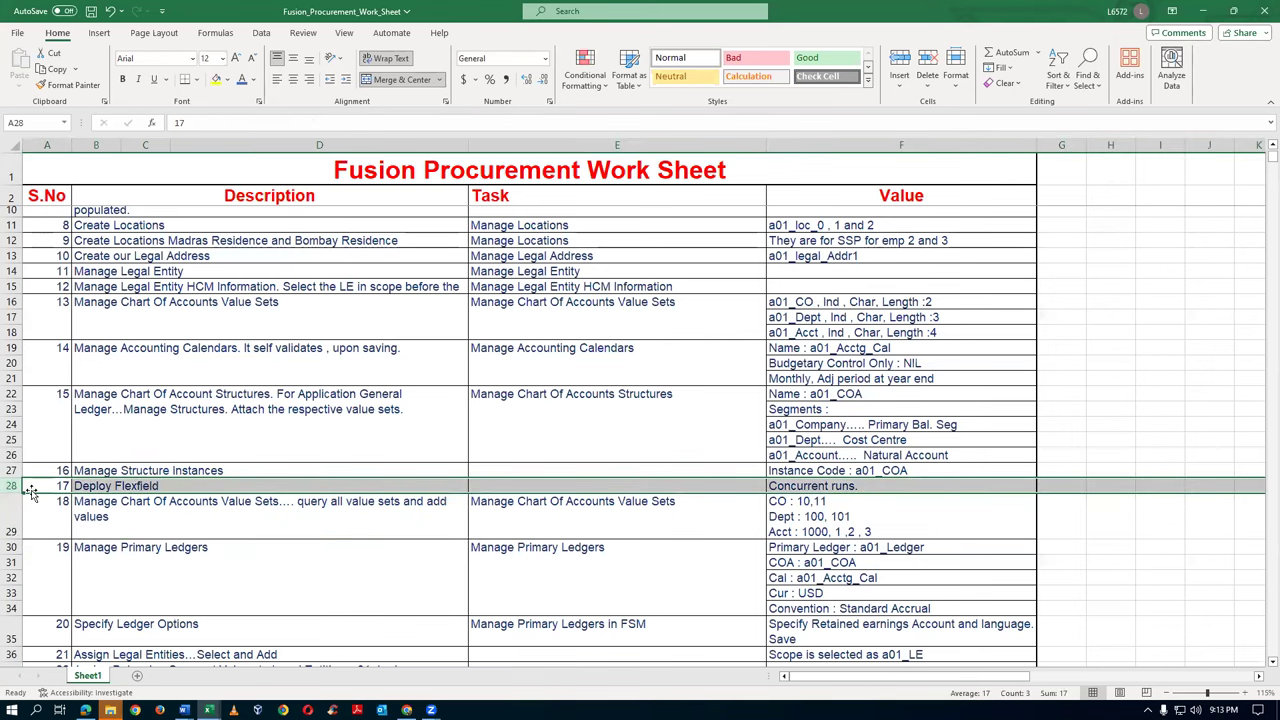
click(114, 516)
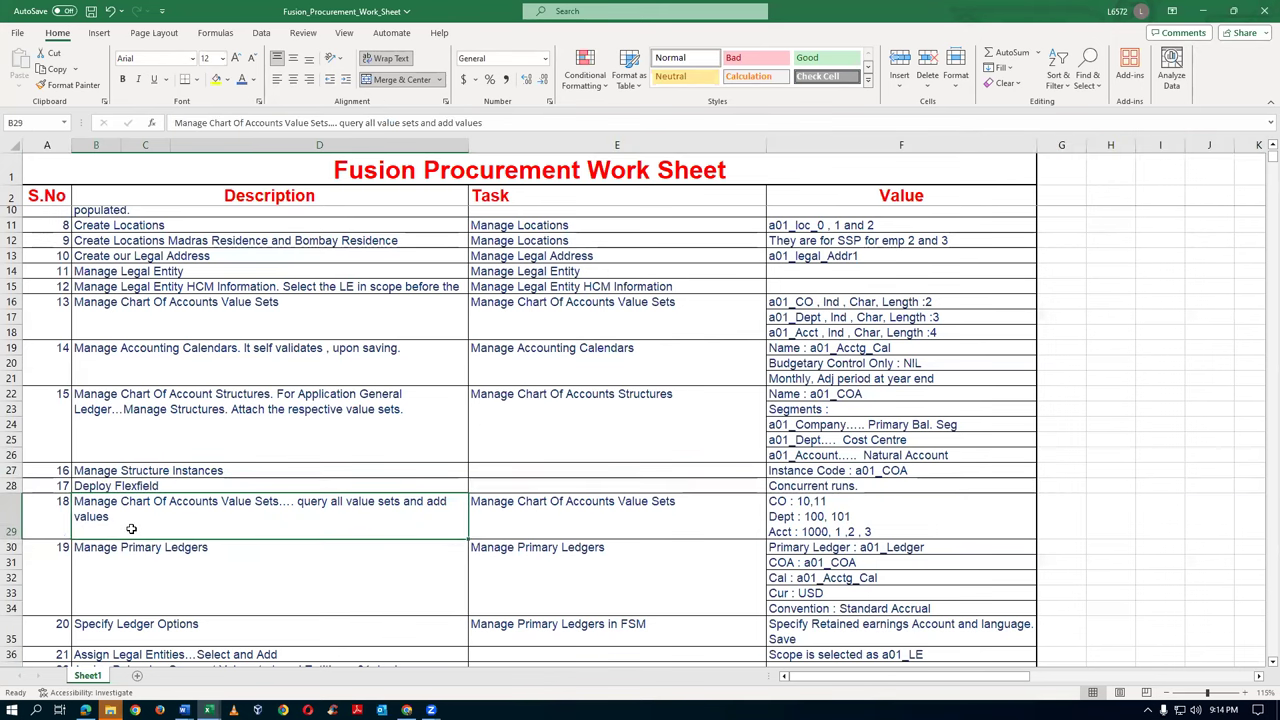
click(541, 525)
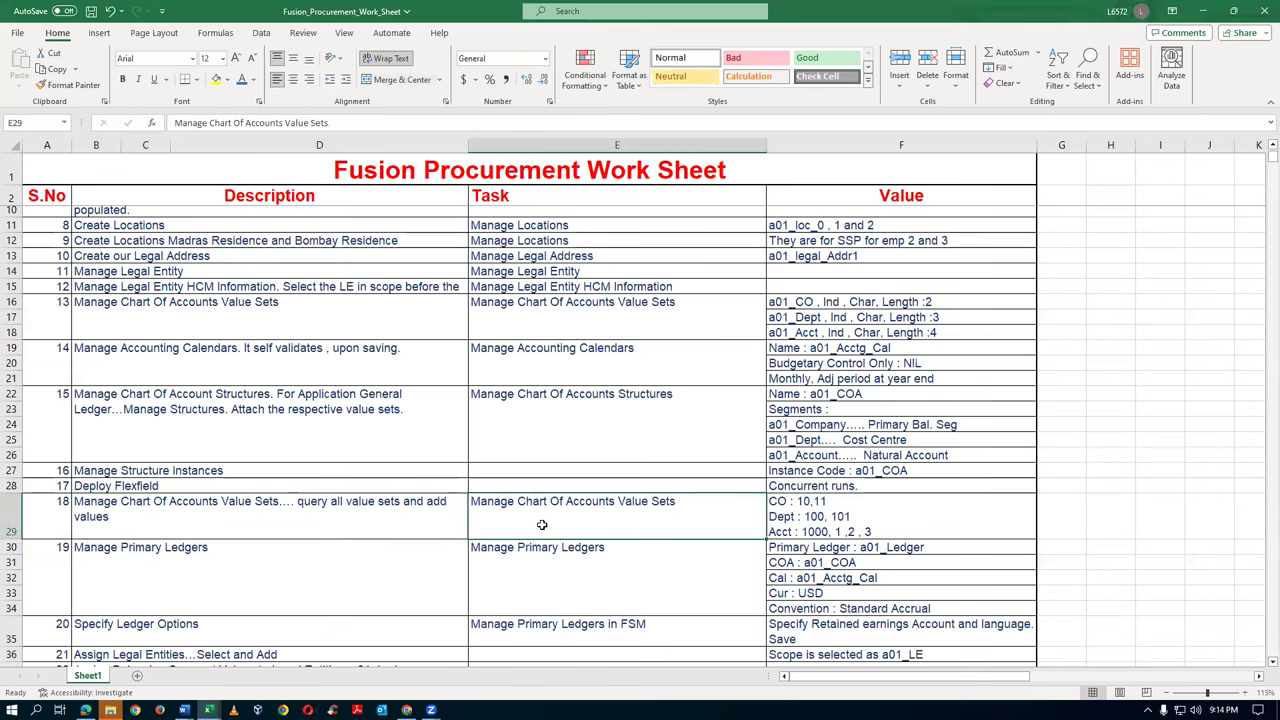
click(330, 518)
key(Right)
click(447, 514)
click(116, 488)
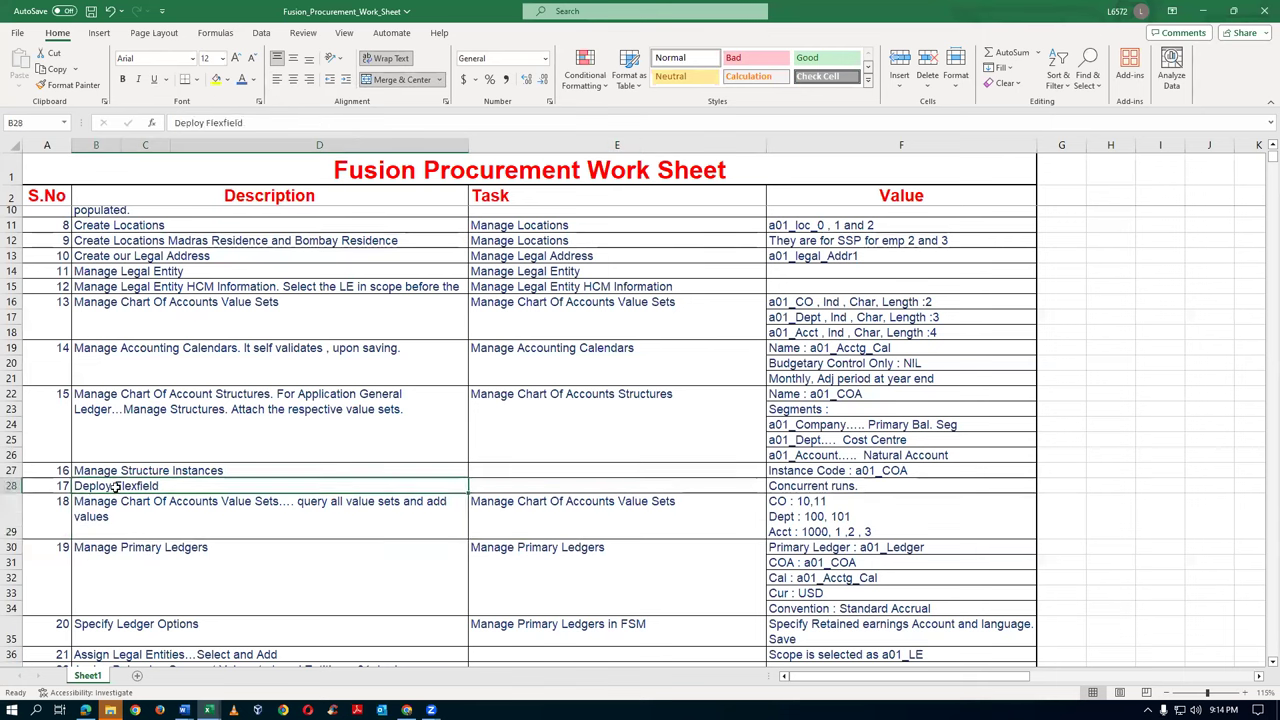
click(57, 487)
click(118, 486)
click(165, 518)
click(120, 488)
click(168, 520)
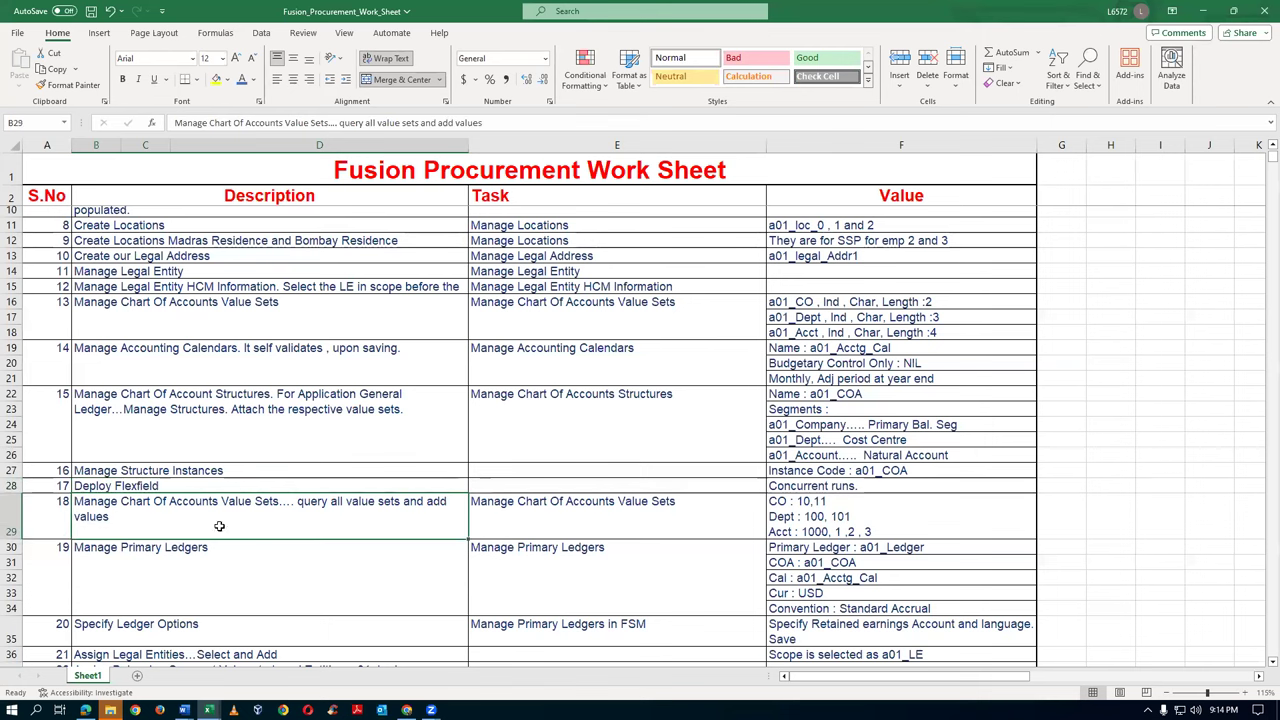
Step: Re-check the task 17 Deploy Flexfield row against task 18's description and task name in the worksheet
click(528, 514)
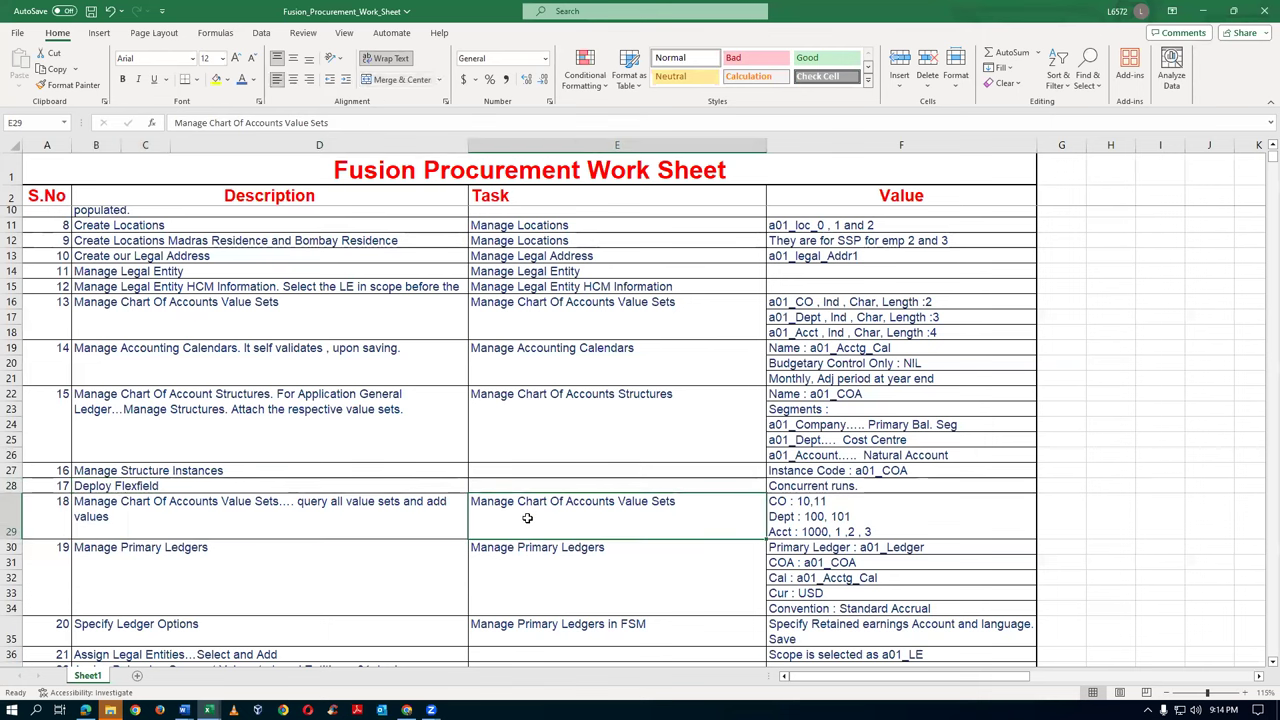
click(378, 530)
click(612, 526)
click(232, 524)
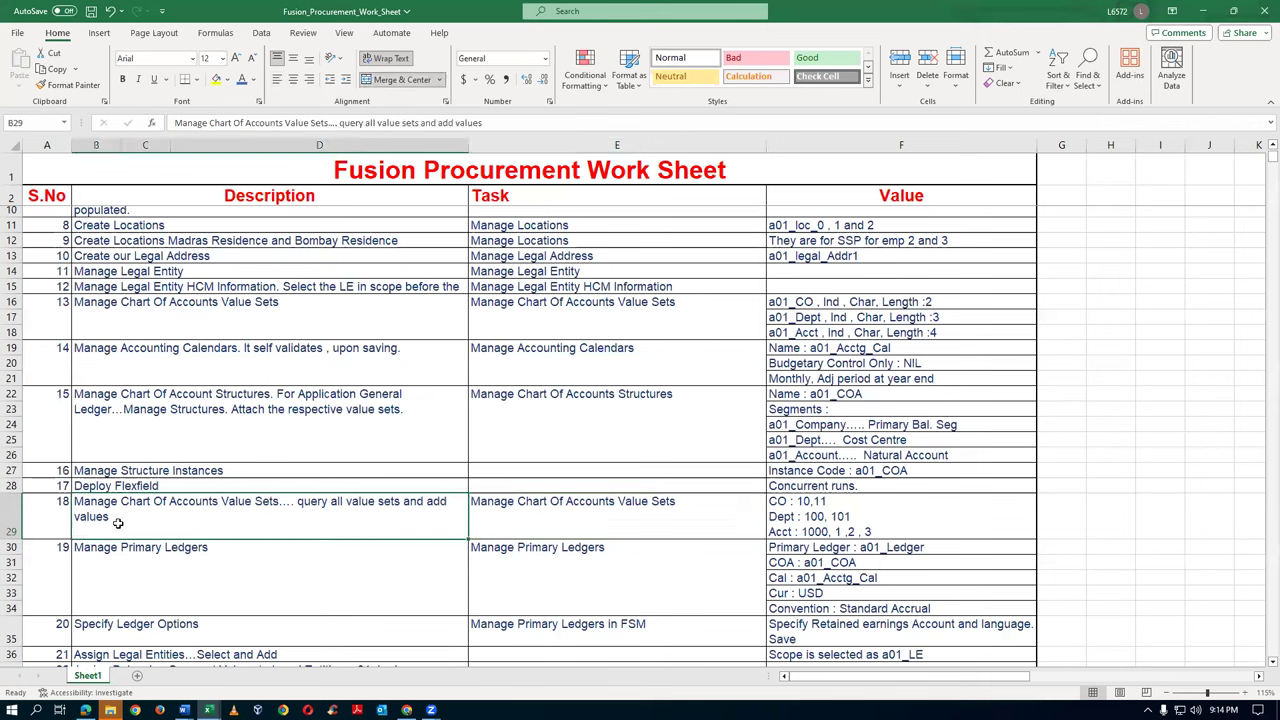
click(11, 485)
click(139, 523)
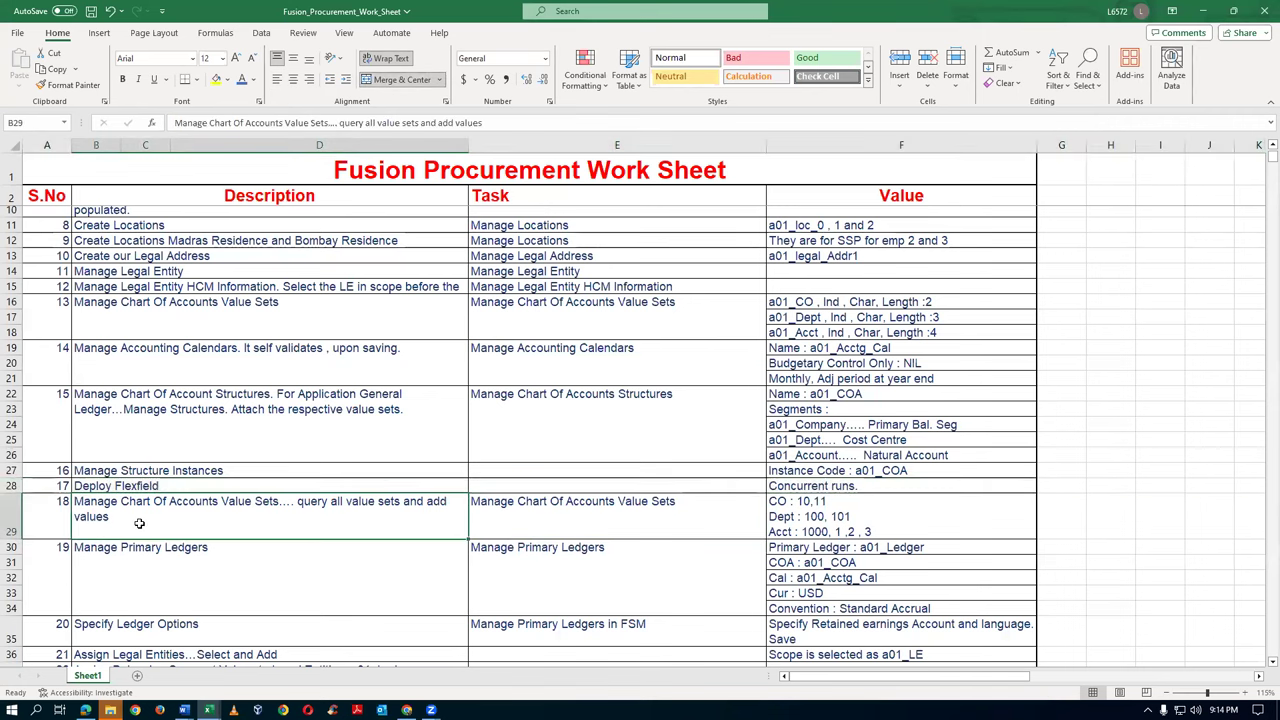
click(11, 485)
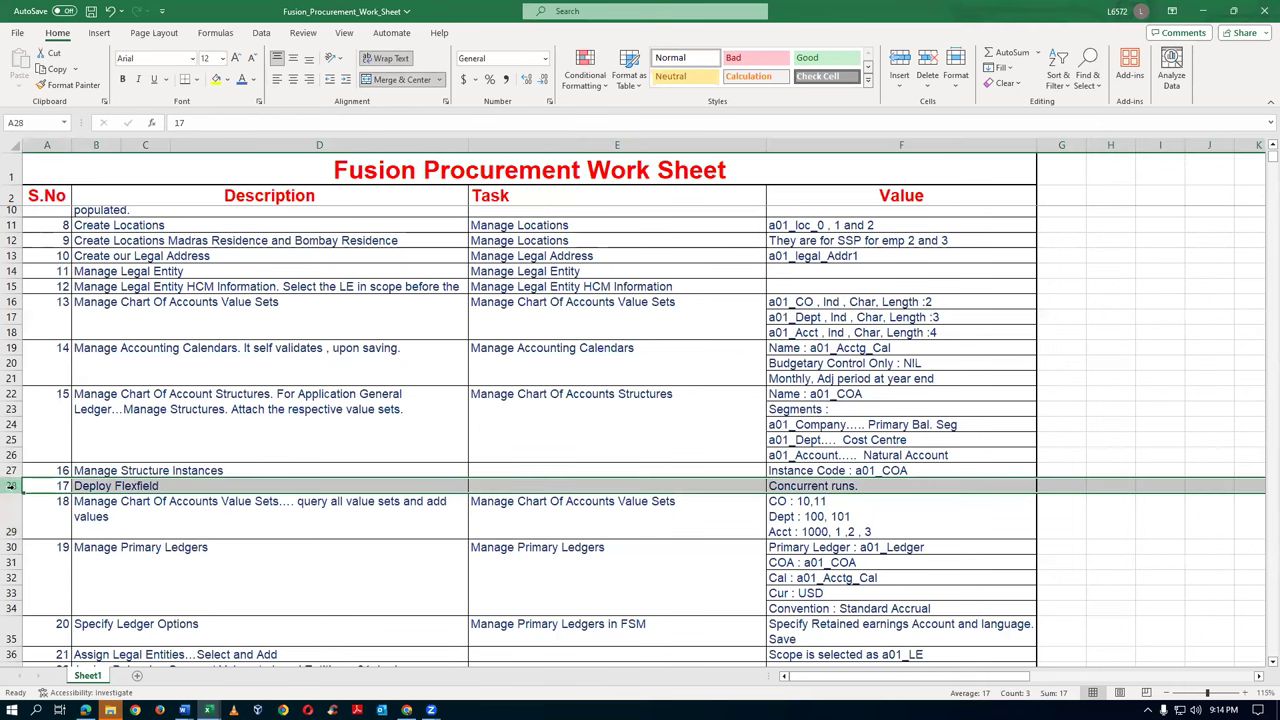
click(171, 514)
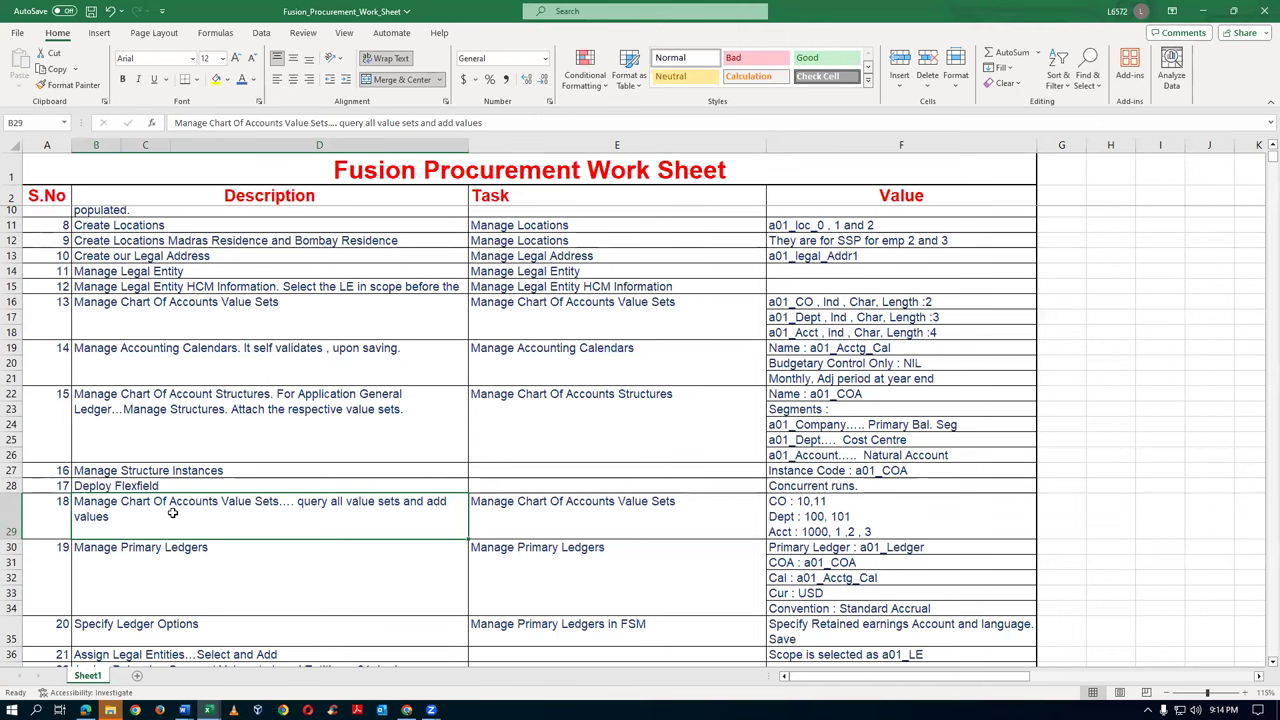
Step: Copy the task name from the task 18 row, switch to Oracle Fusion in Chrome and open Manage Chart of Accounts Value Sets
click(589, 525)
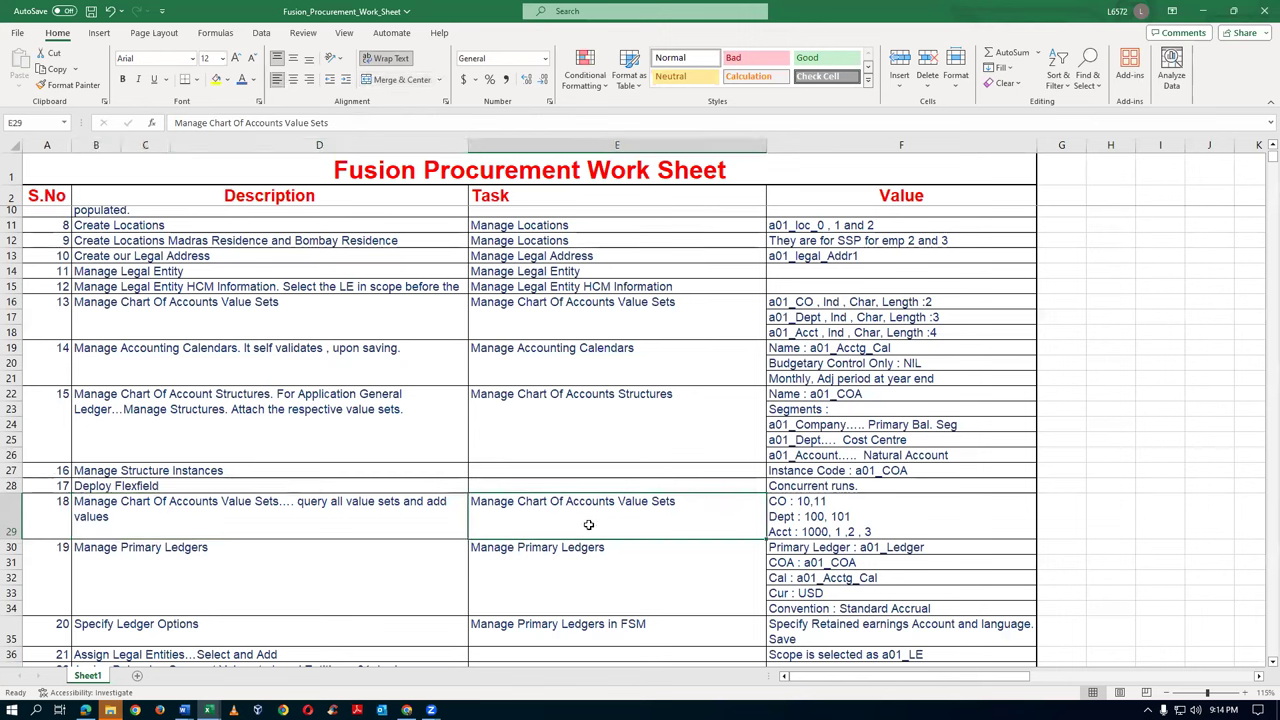
key(ctrl+c)
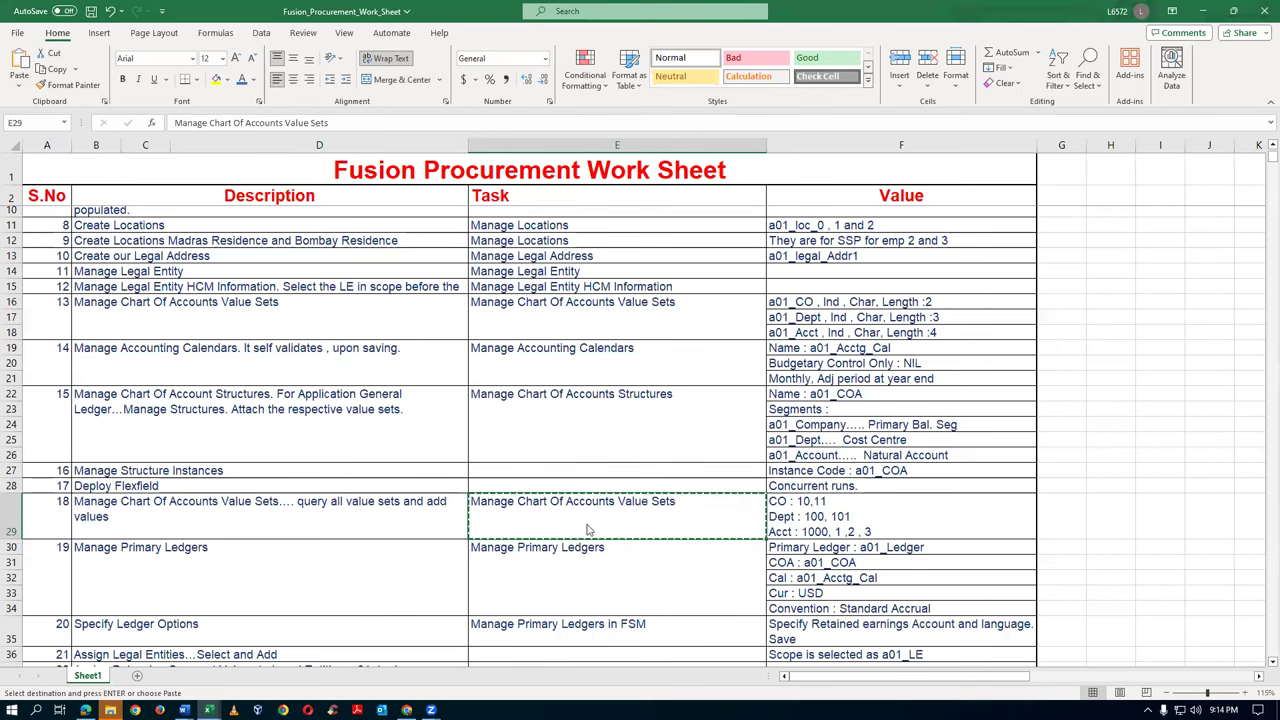
key(alt+Tab)
click(1232, 140)
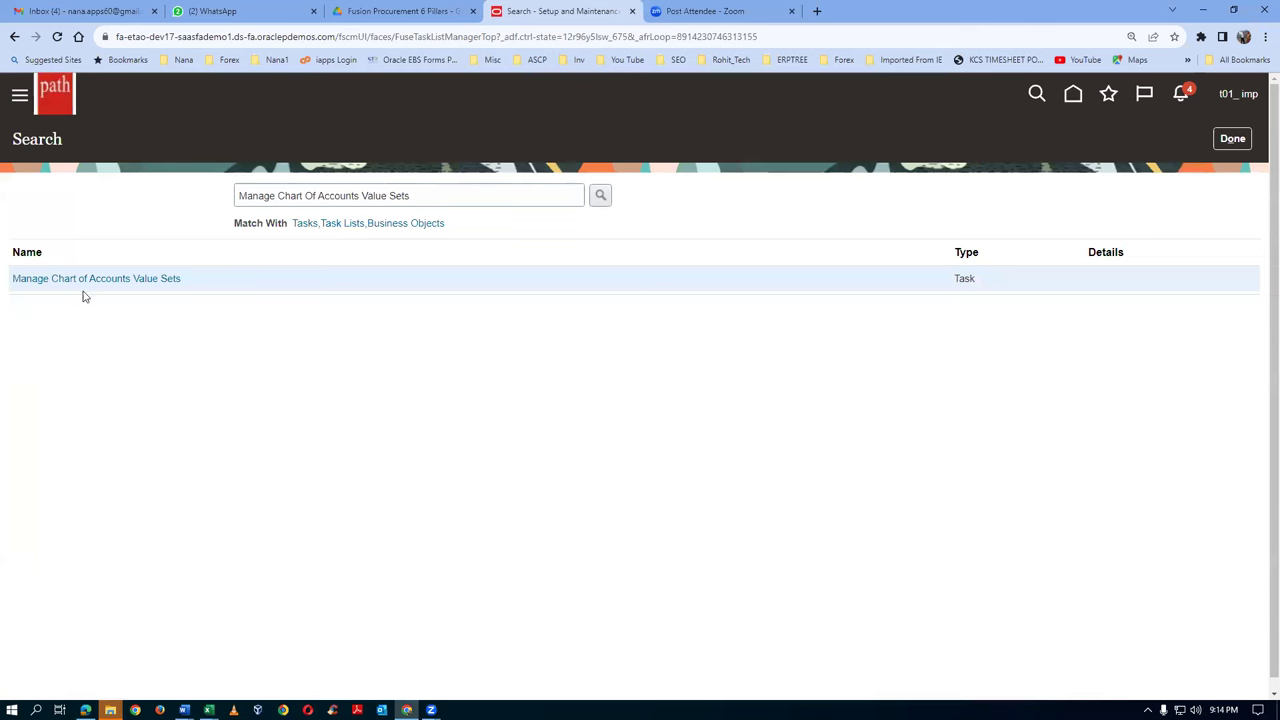
click(82, 282)
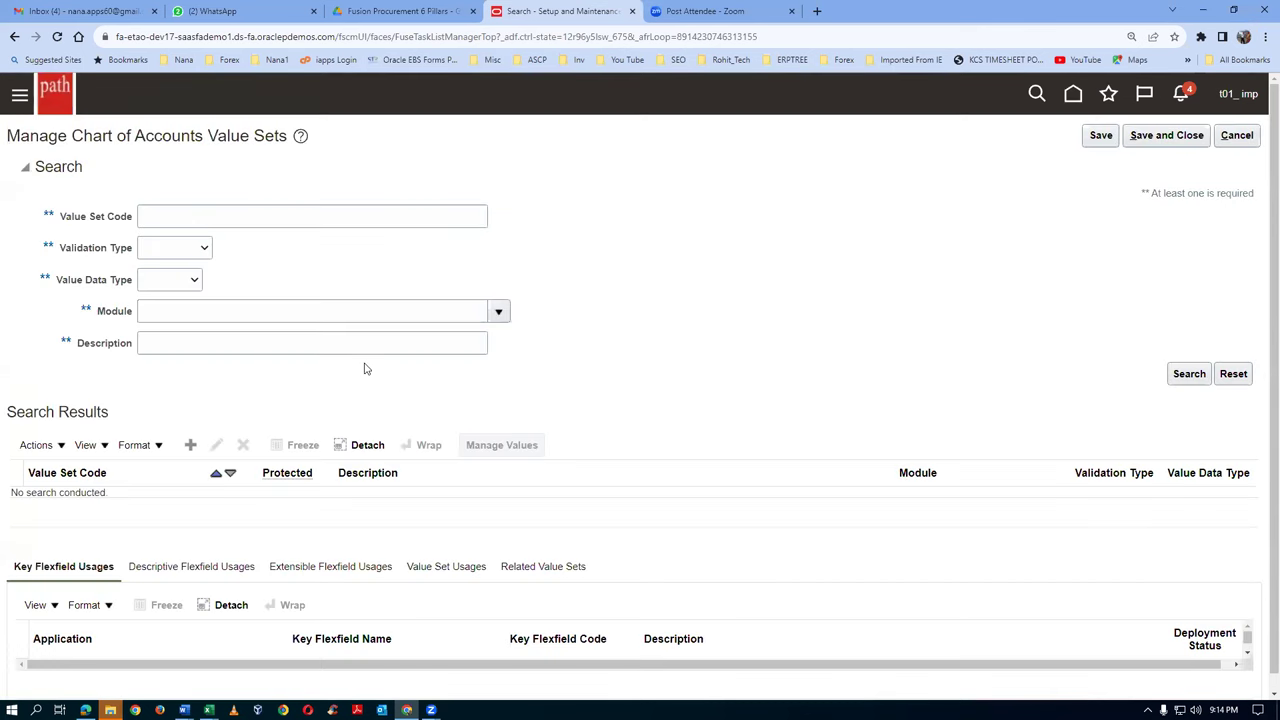
Step: Search for value sets with the code t01 and open the values of t01_Company_VS1 for management
click(196, 220)
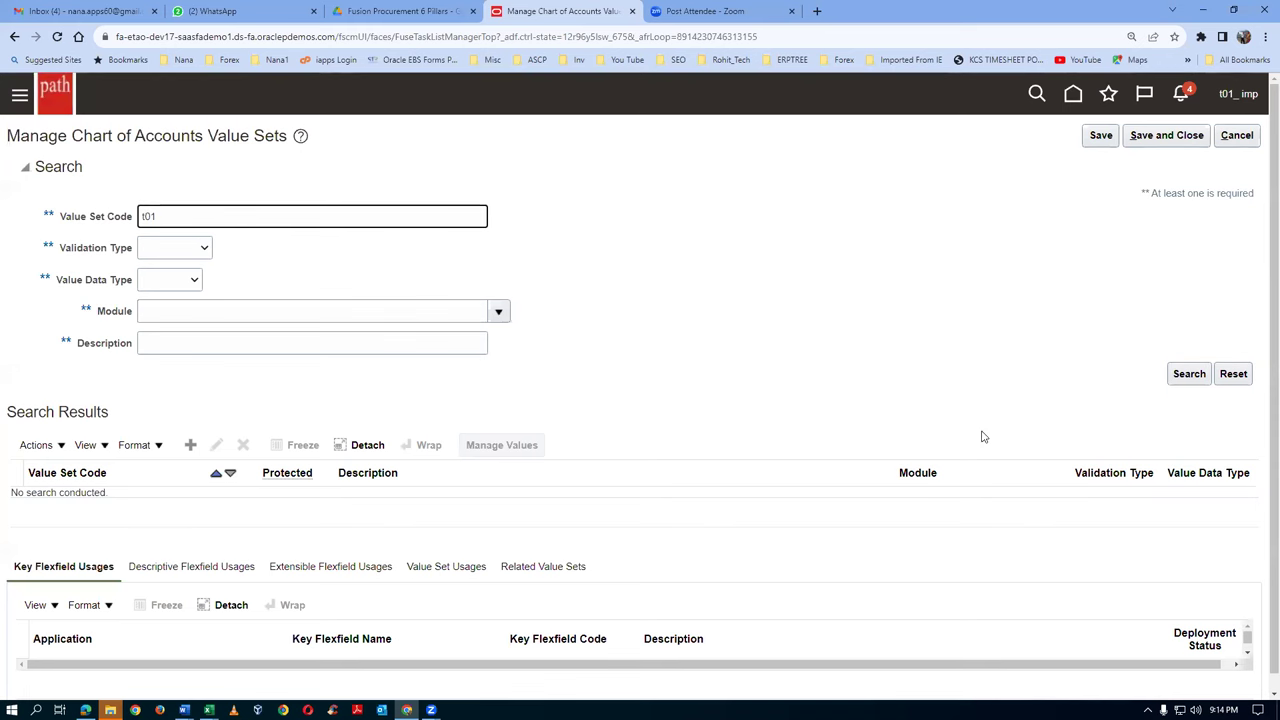
click(1186, 378)
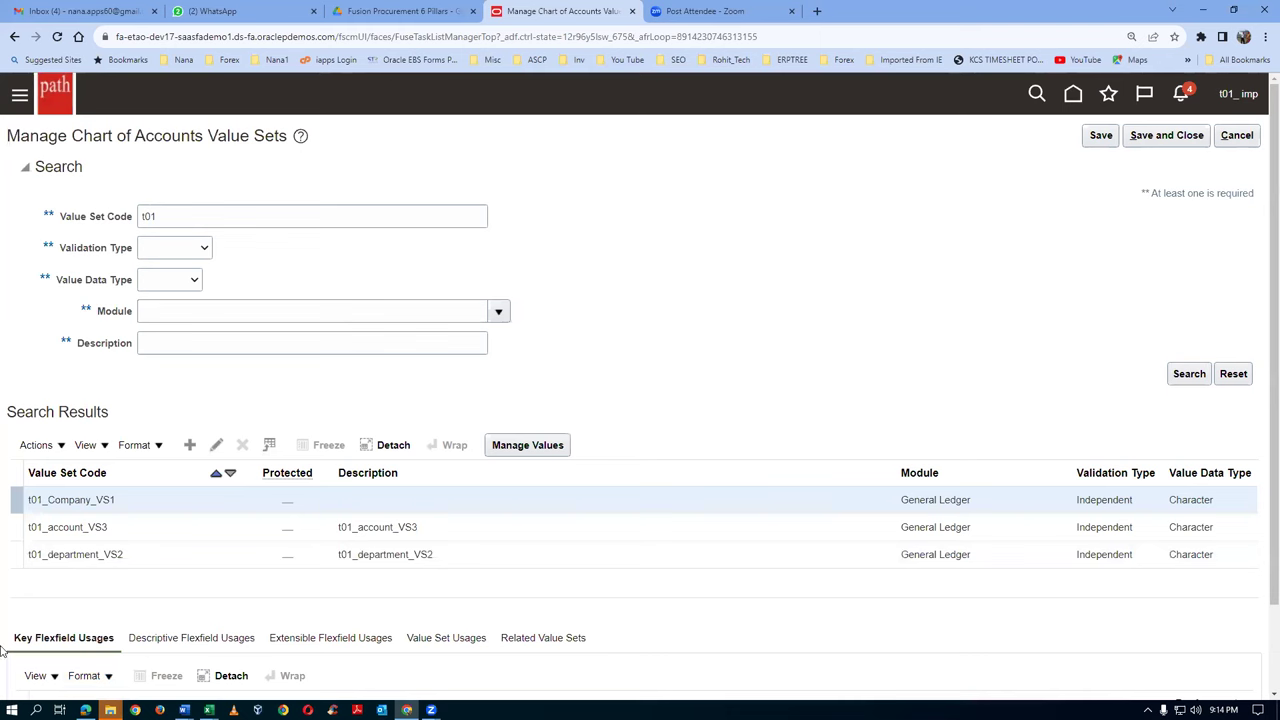
click(560, 453)
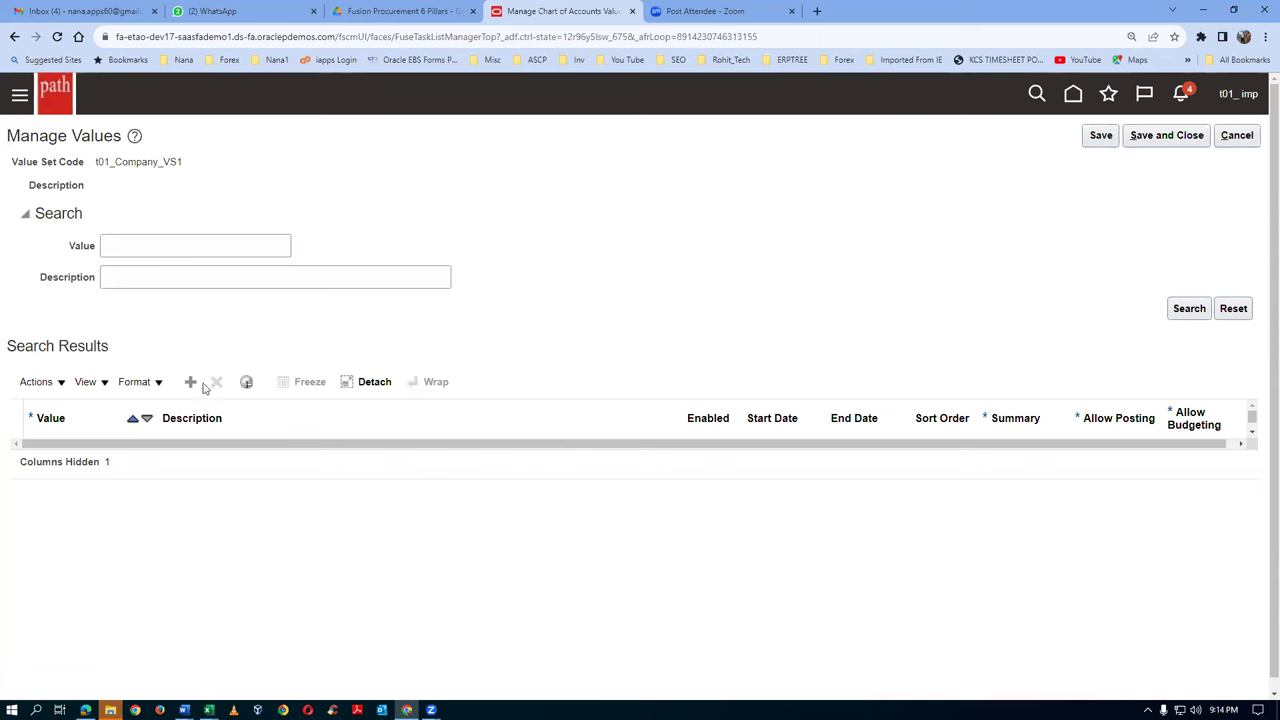
Step: Add value 10 described as Rel. Ptro and value 11 described as Rel. Info to t01_Company_VS1, then save and close
click(190, 381)
click(124, 455)
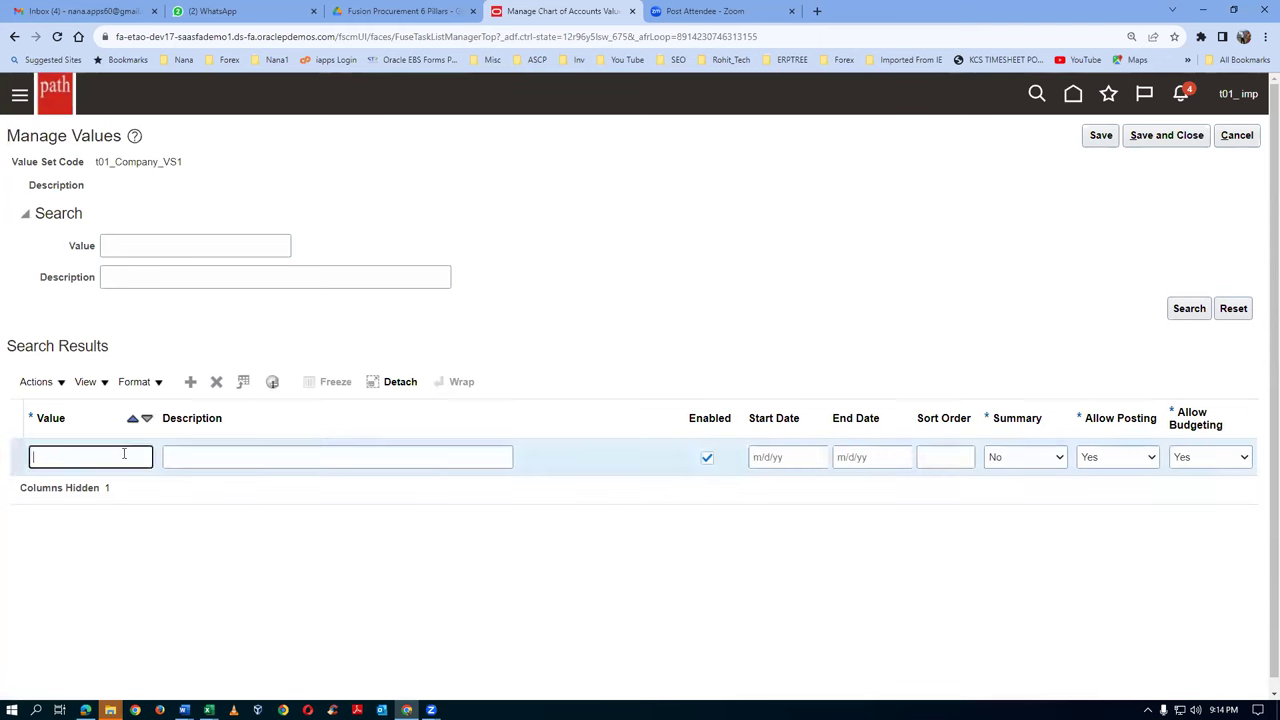
text(10)
click(175, 450)
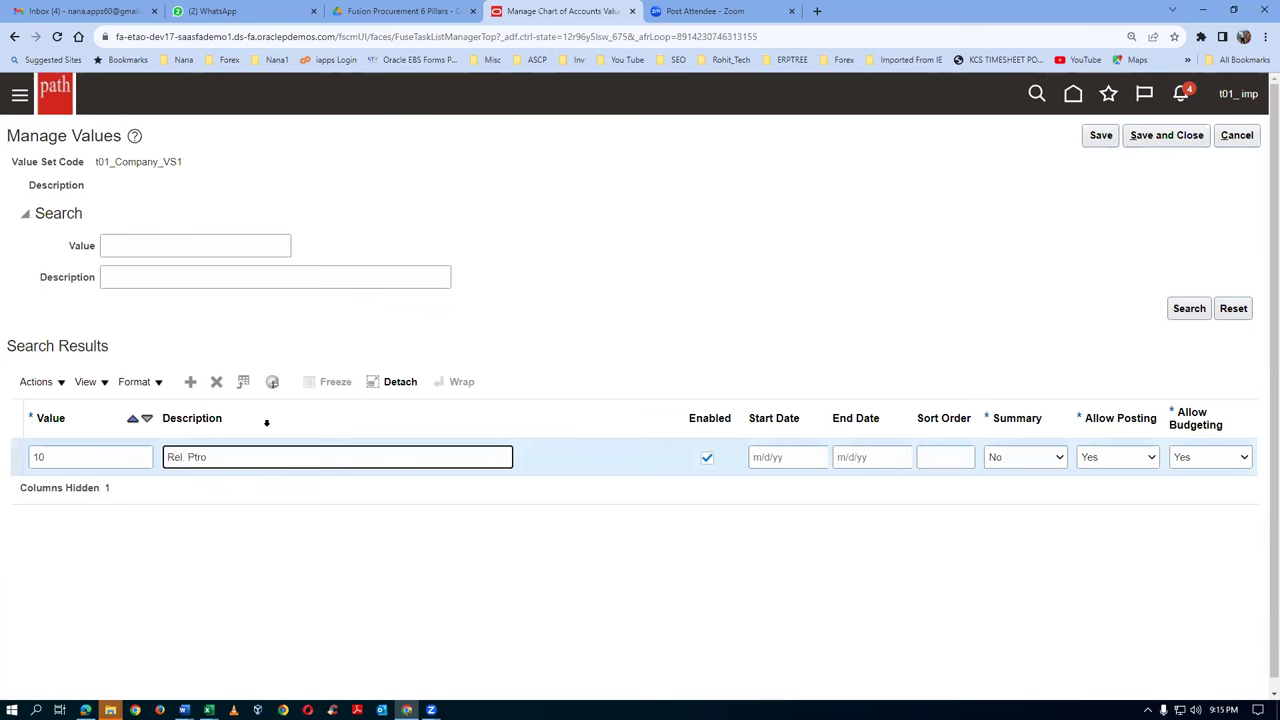
click(190, 381)
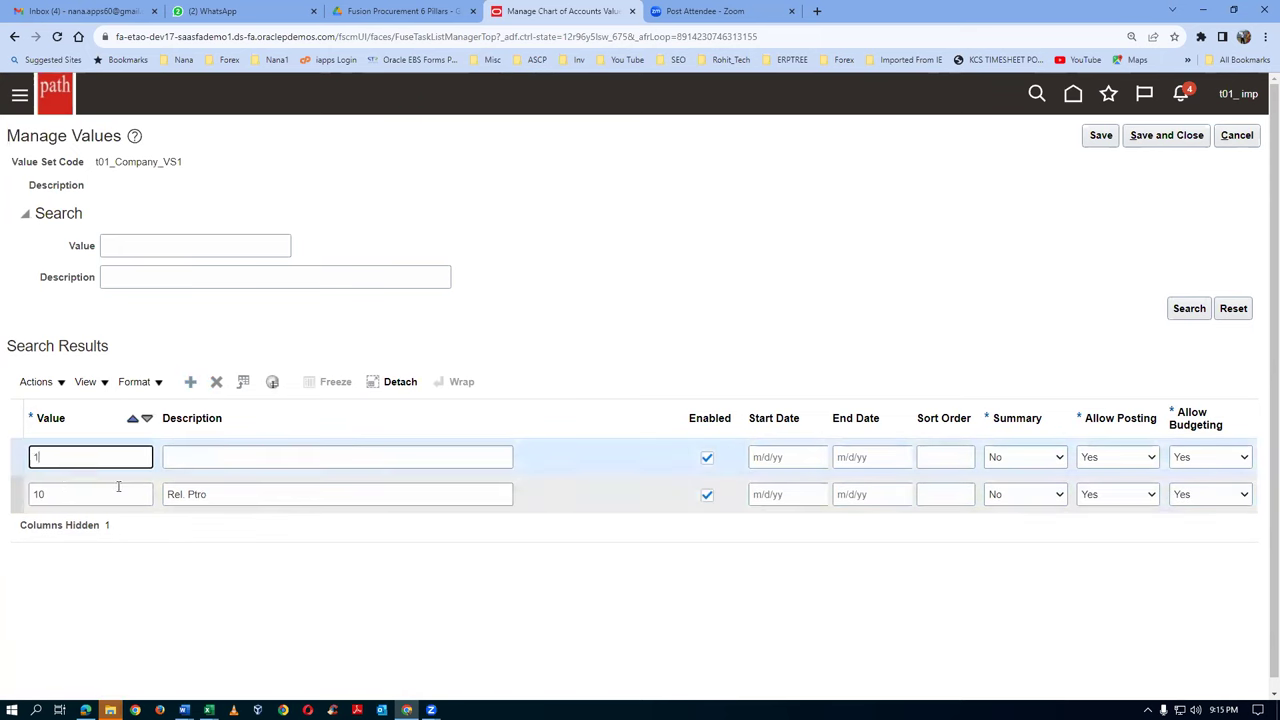
key(Tab)
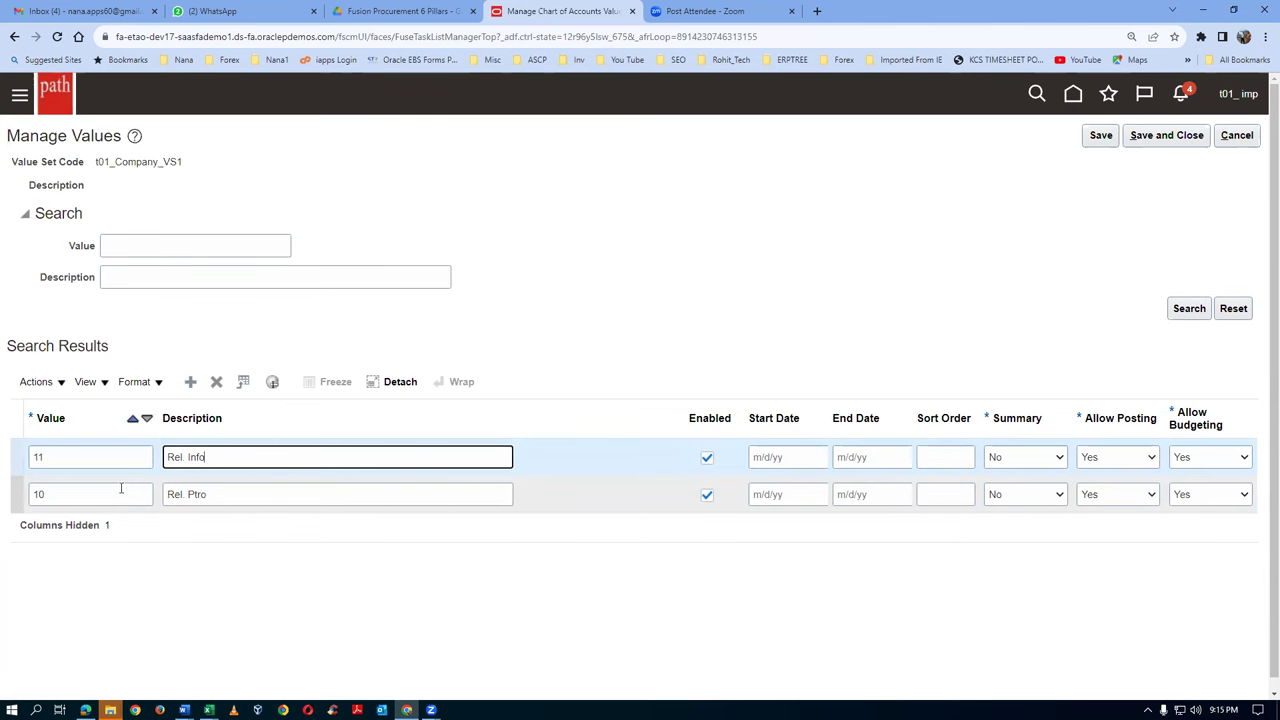
click(334, 589)
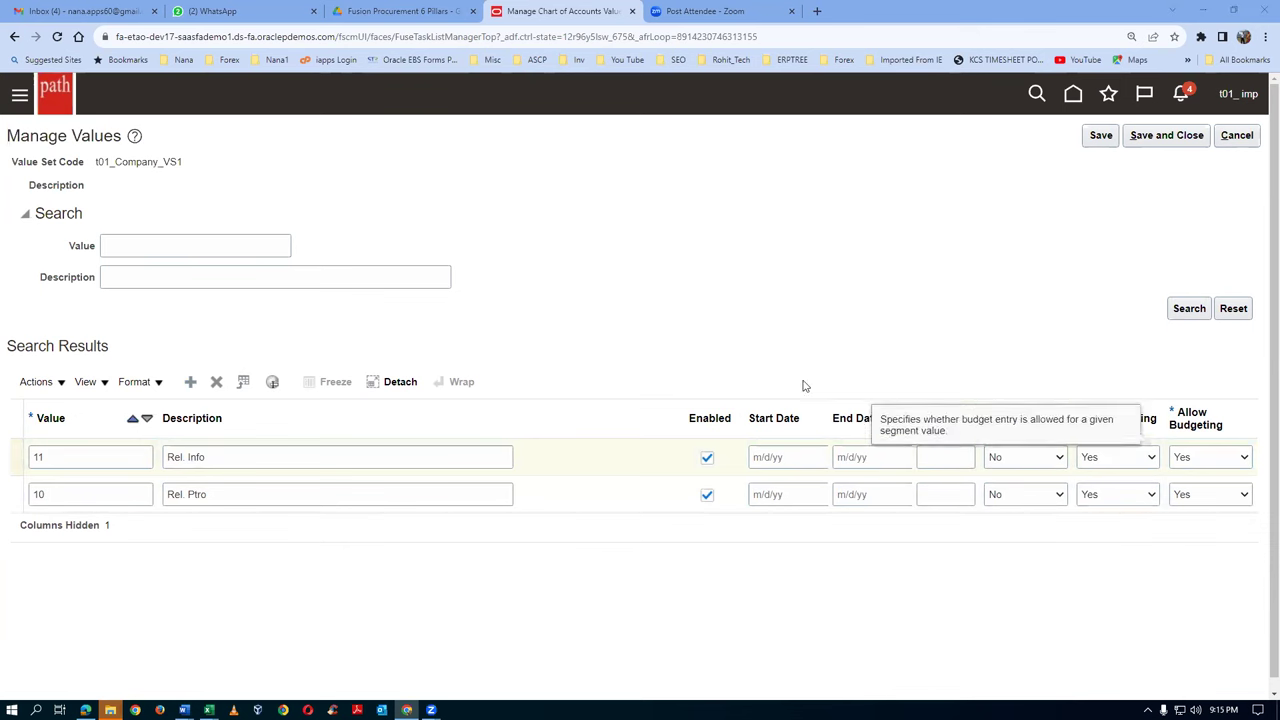
click(1164, 140)
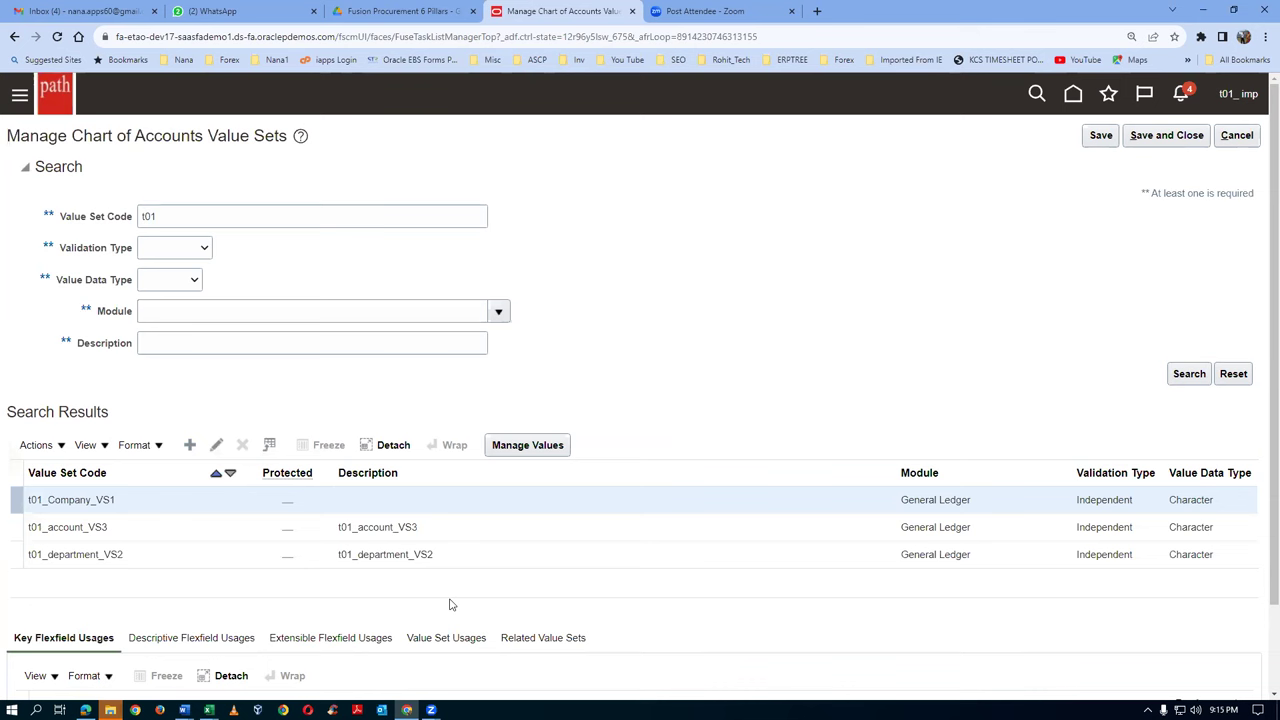
Step: Open the values of t01_department_VS2 and add value 100 with the description marketing
click(12, 562)
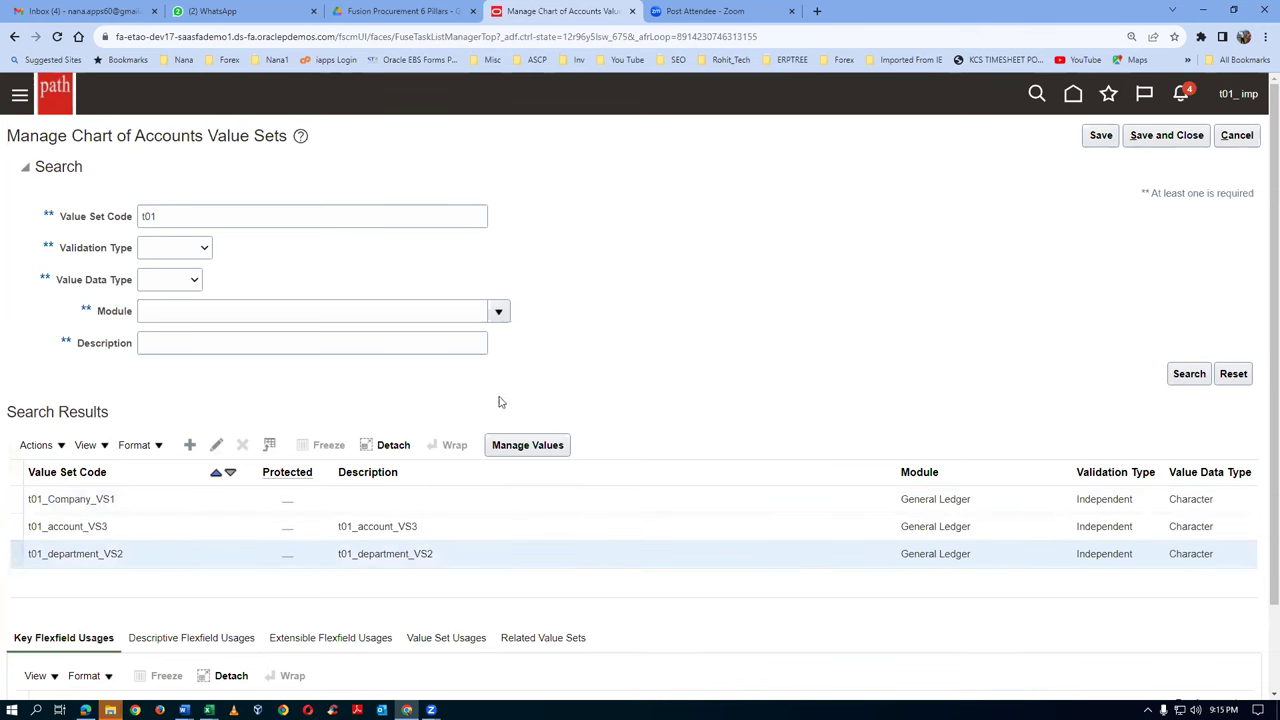
click(540, 447)
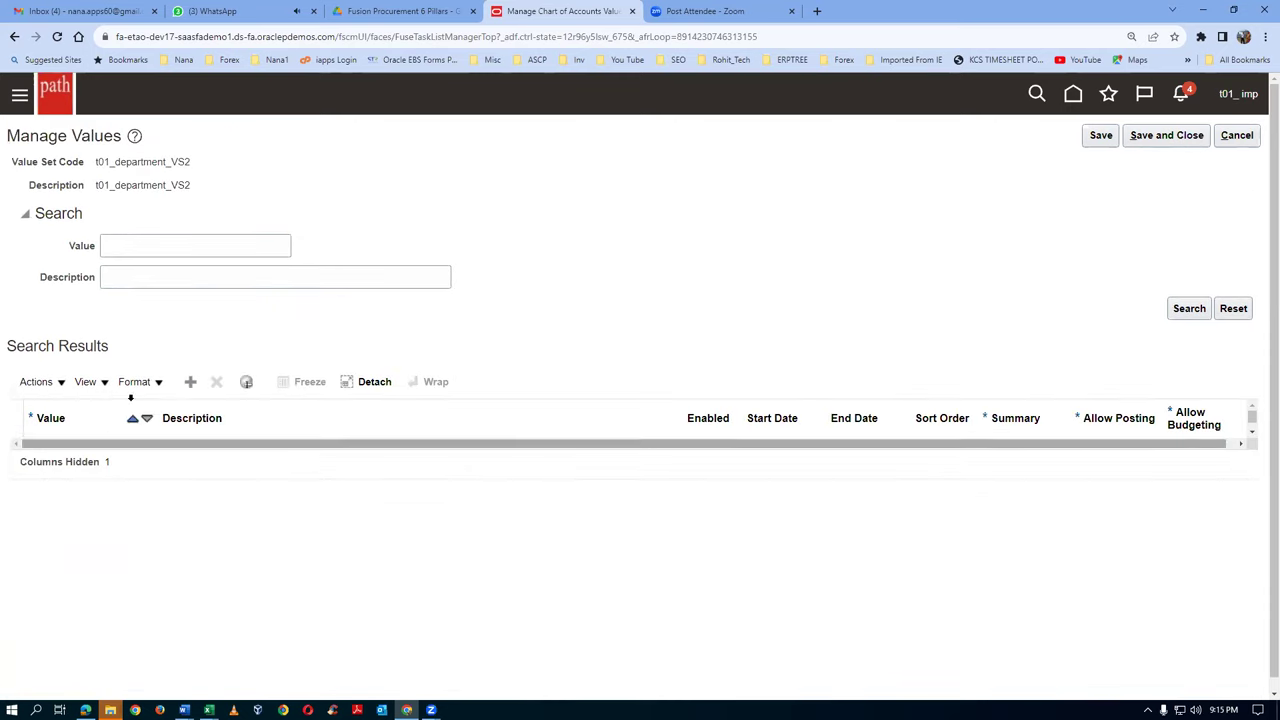
click(190, 381)
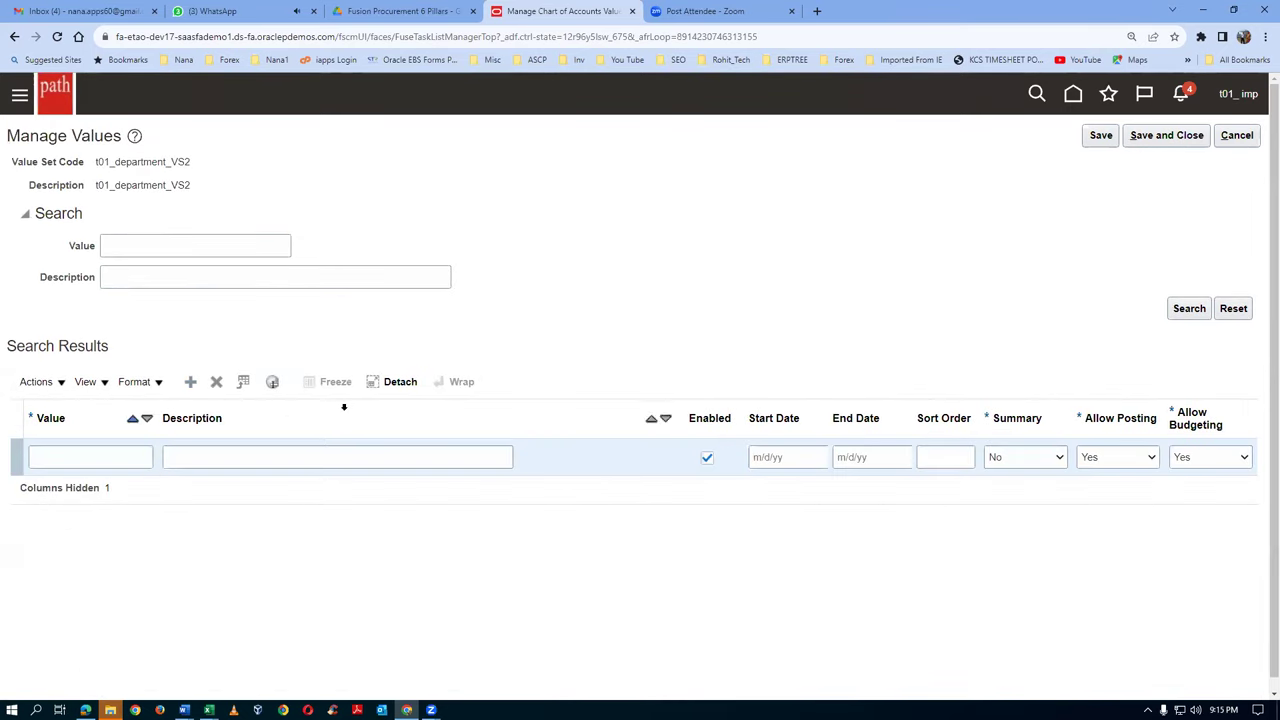
click(128, 462)
text(100)
key(Tab)
text(mar)
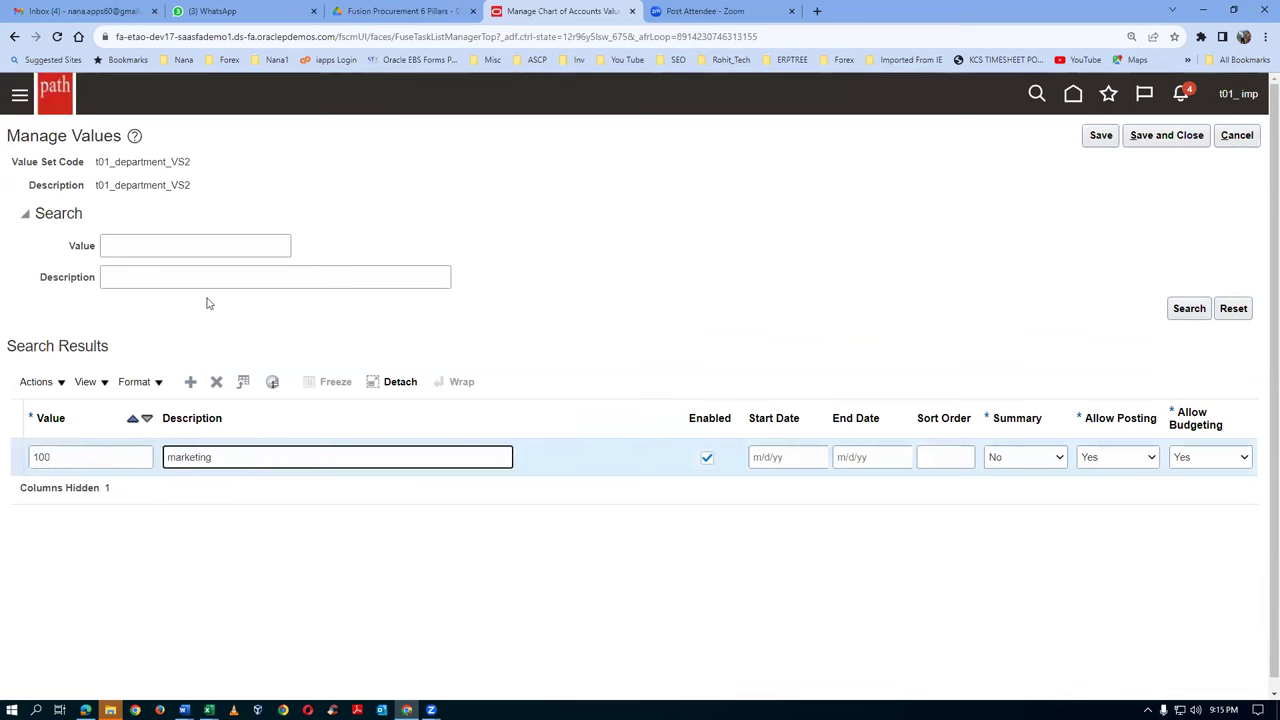
Step: Add department value 101 with the description Service, then save and close the department values
click(186, 378)
click(88, 460)
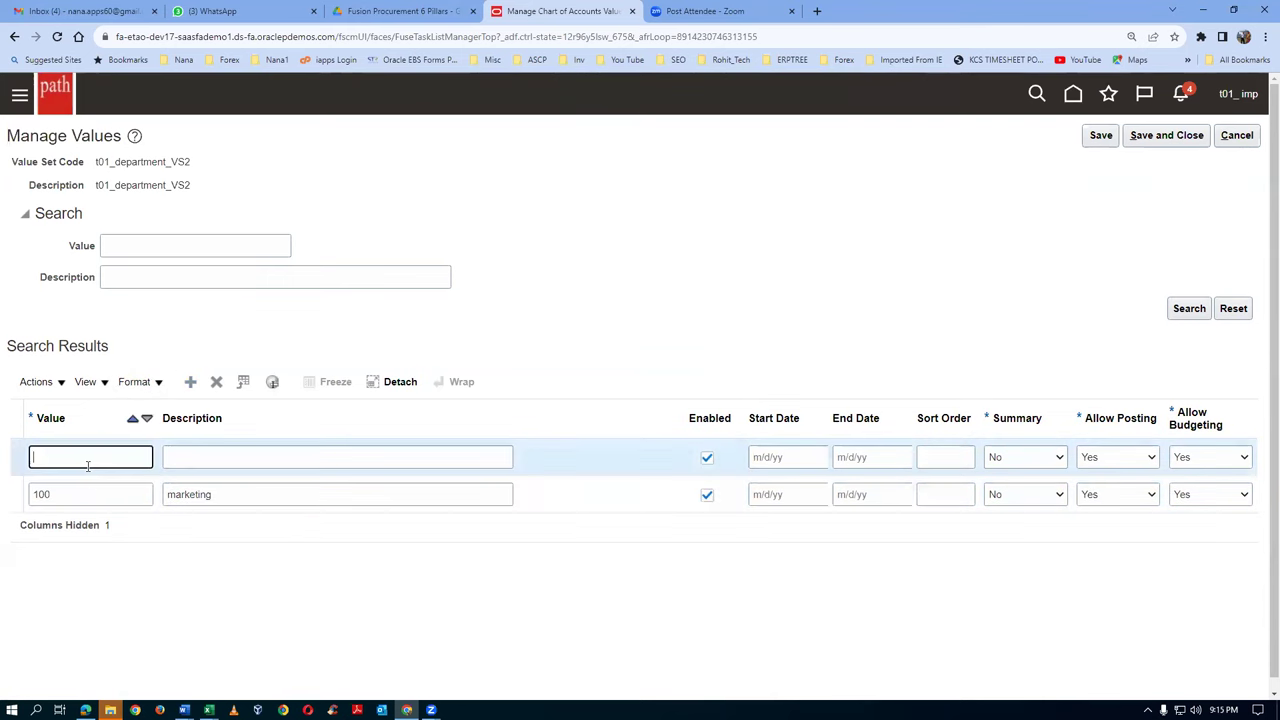
text(101)
key(Tab)
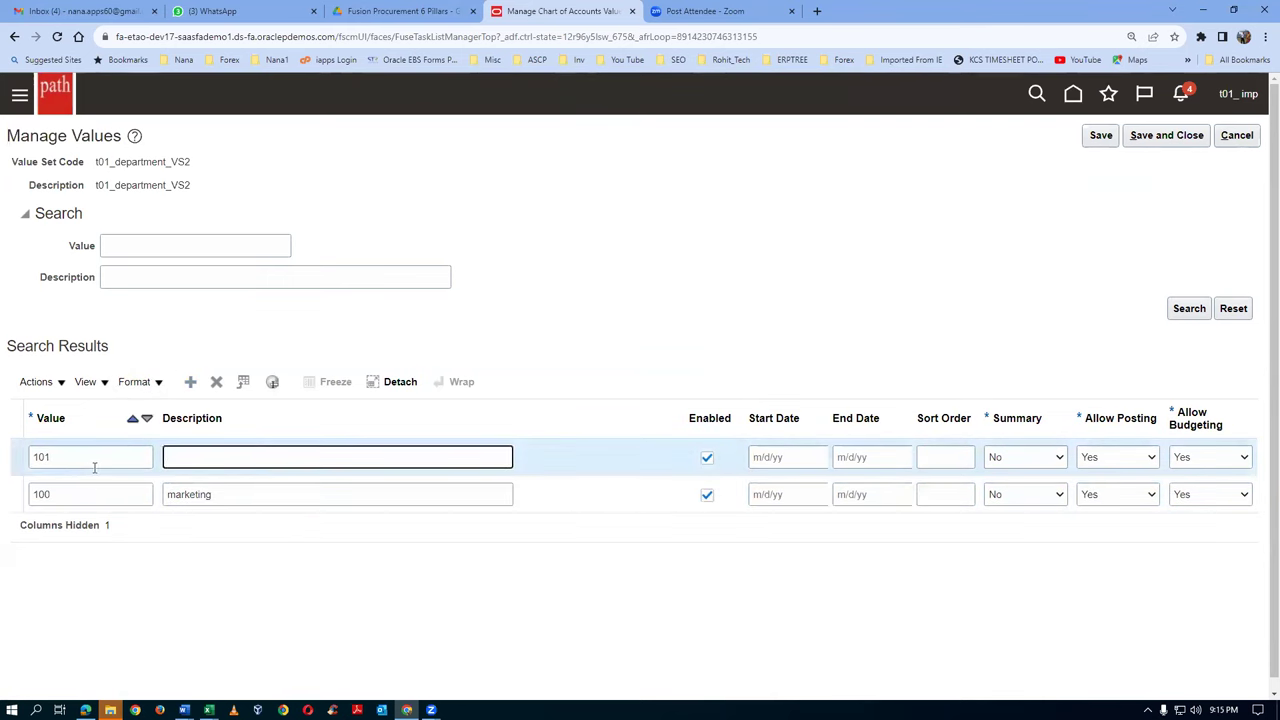
text(Service)
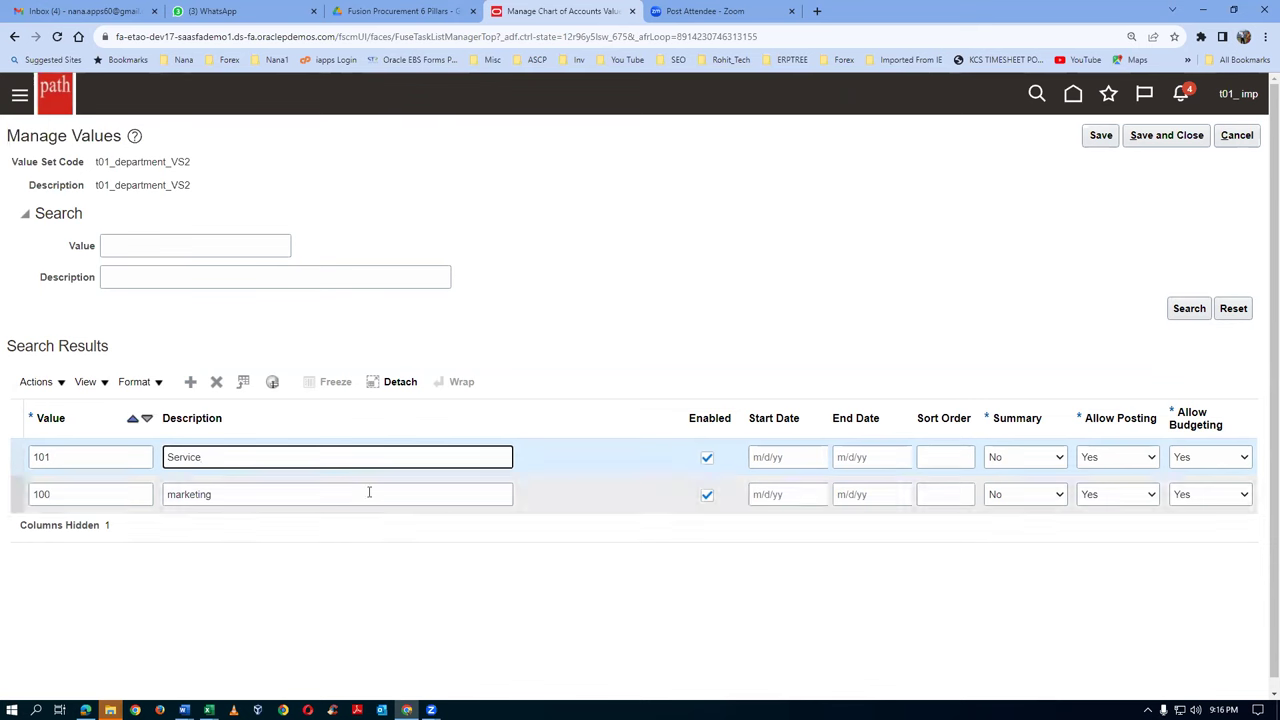
click(572, 330)
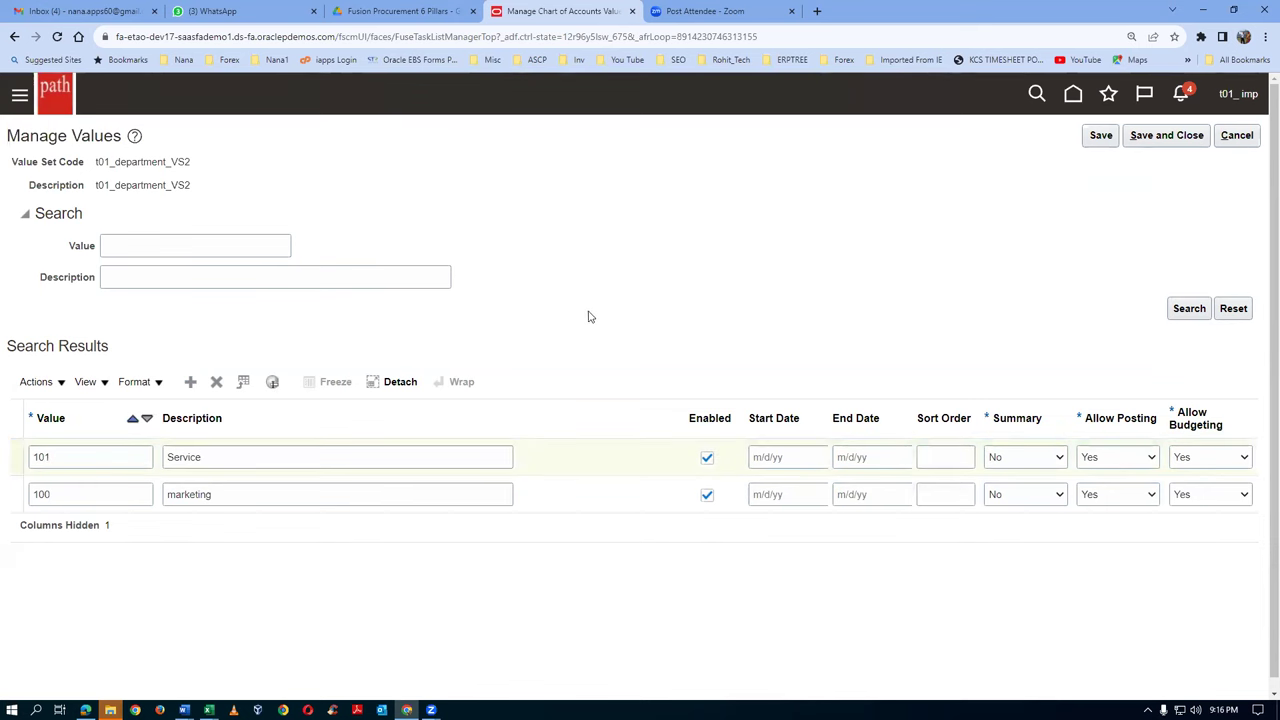
click(1176, 138)
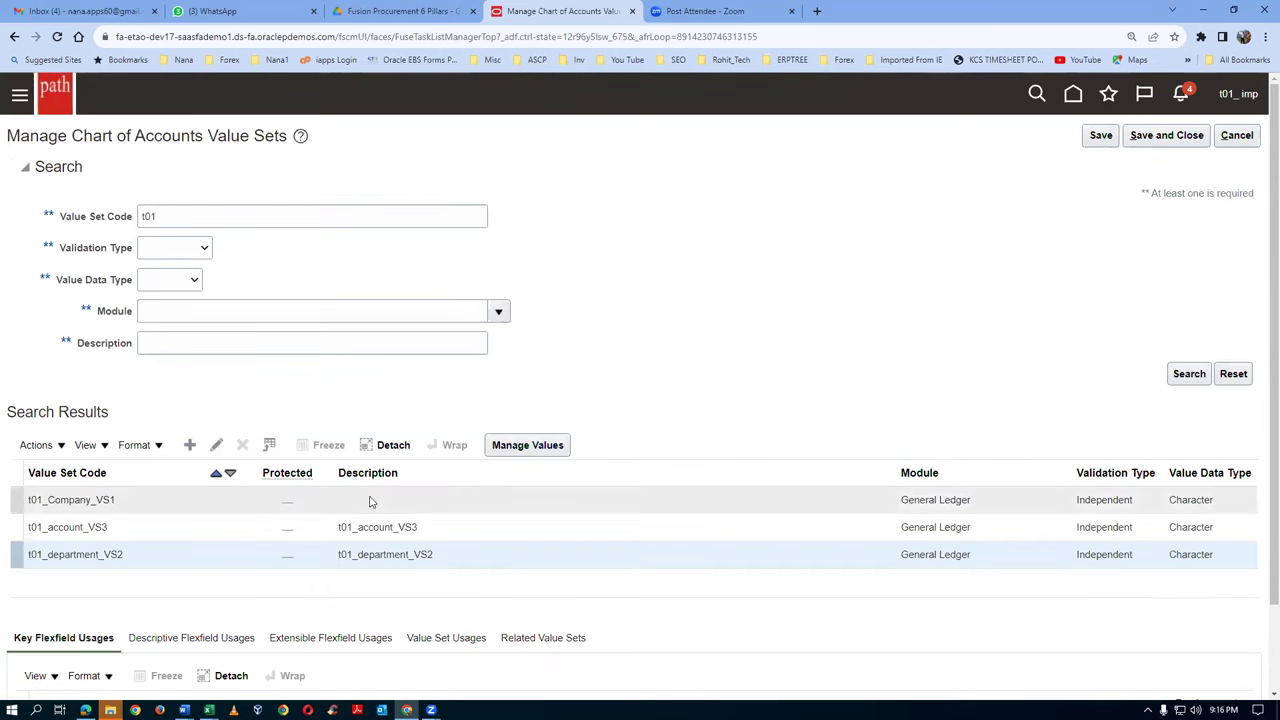
Step: Open the values of t01_account_VS3 and add value 1000, described as Asset account, with account type Asset
click(100, 527)
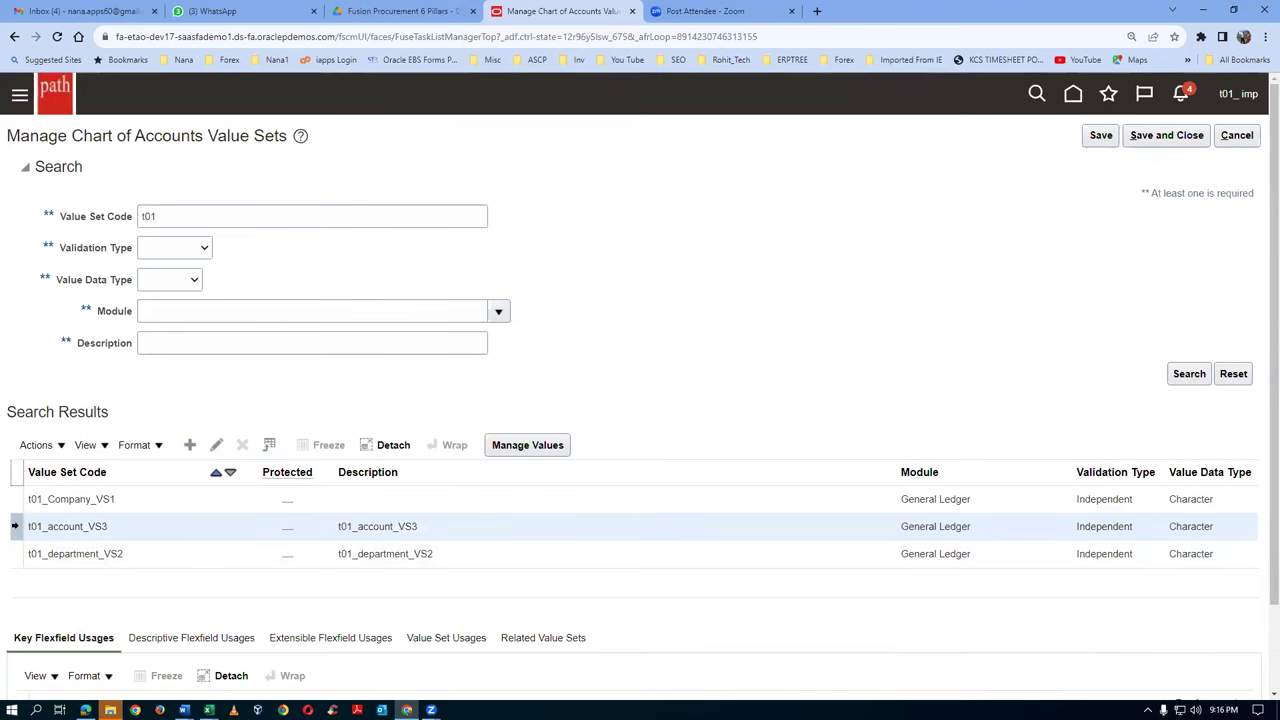
click(530, 446)
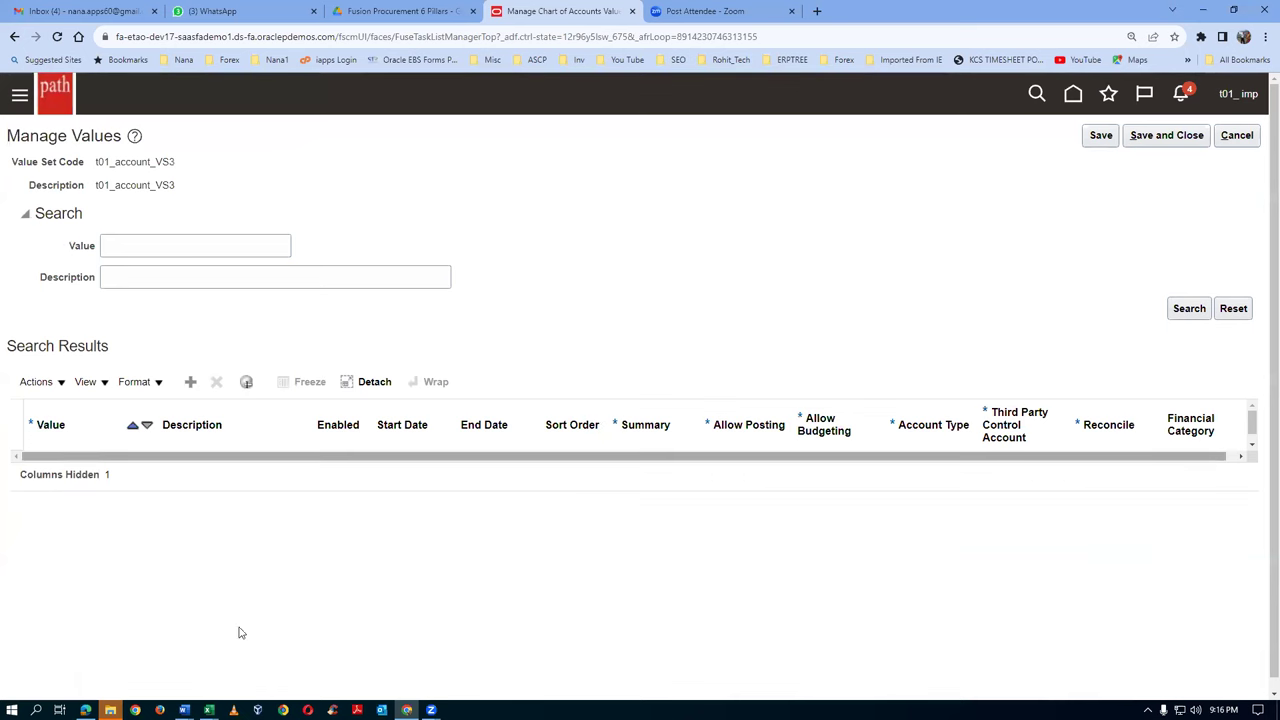
click(190, 381)
click(87, 474)
key(Tab)
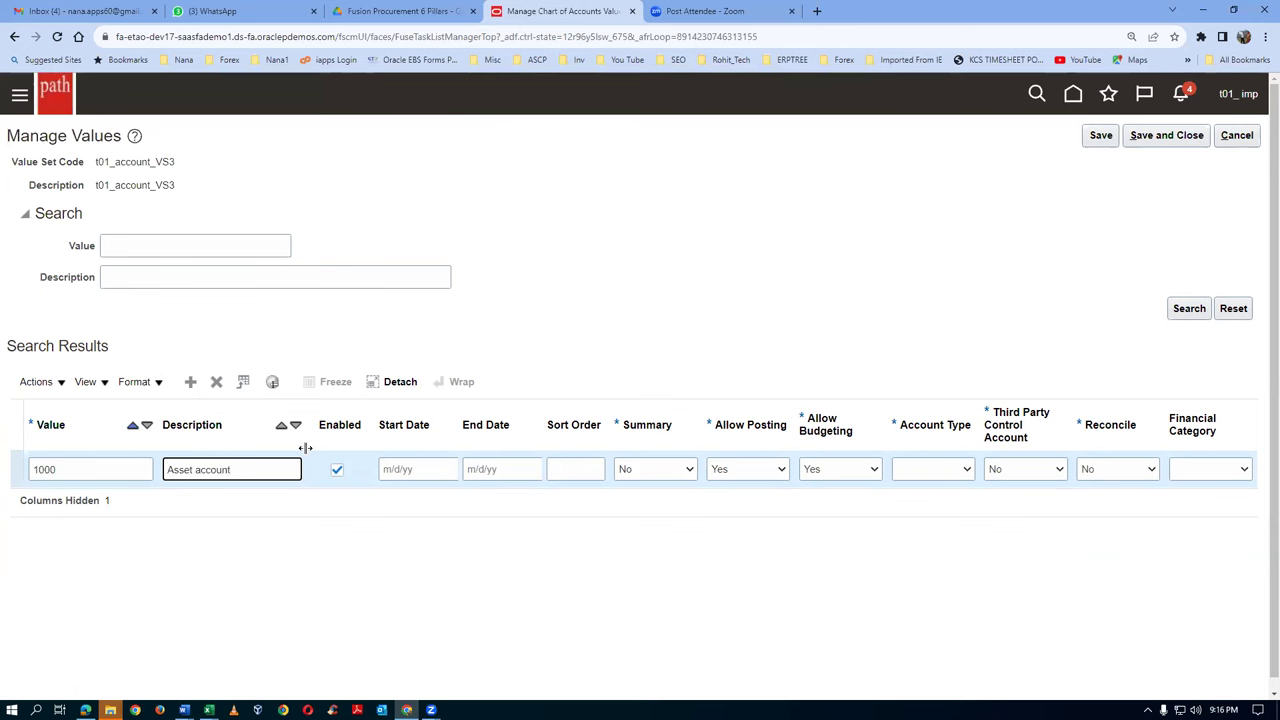
click(938, 472)
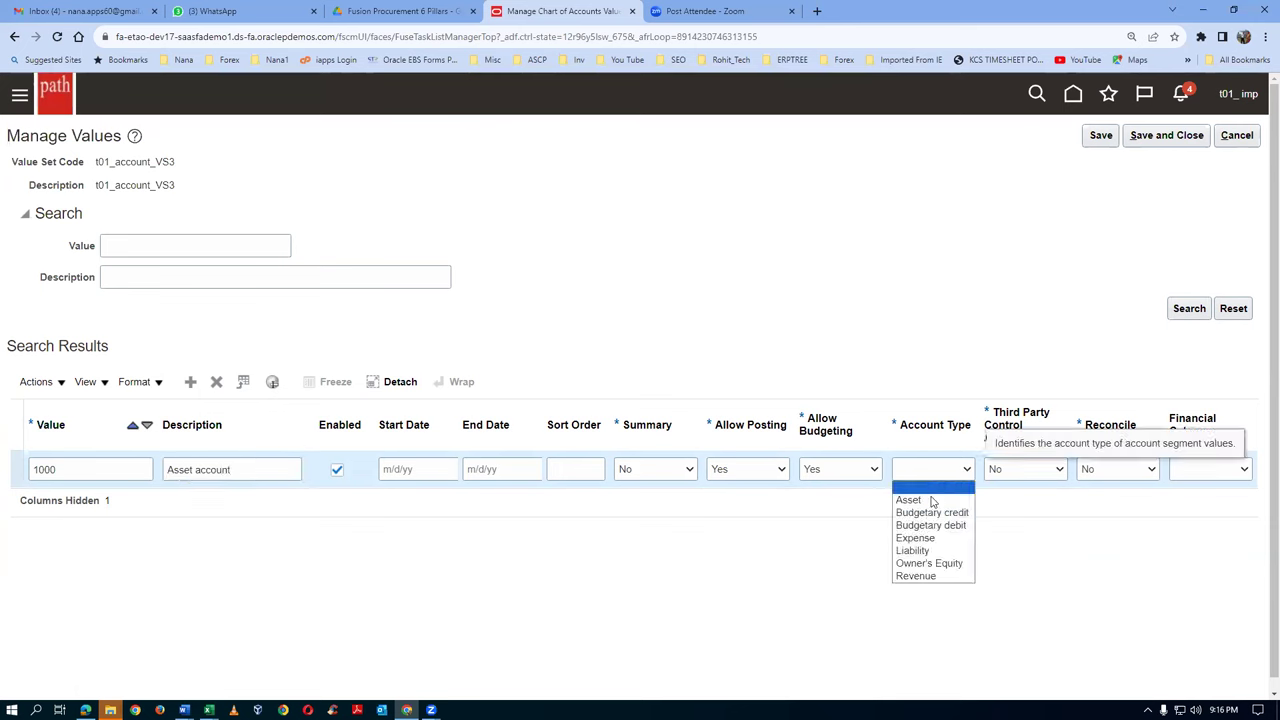
click(931, 501)
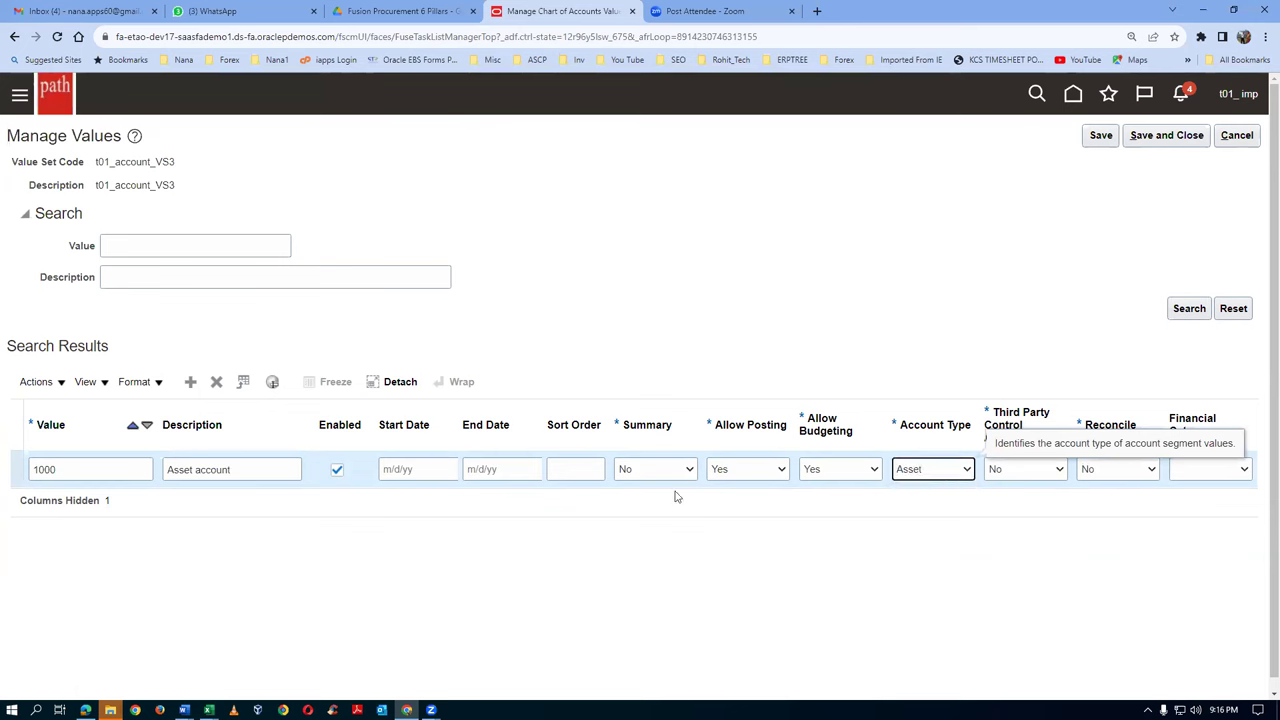
Step: Add account value 1001 with the description Liability account and set its account type to Liability
click(190, 382)
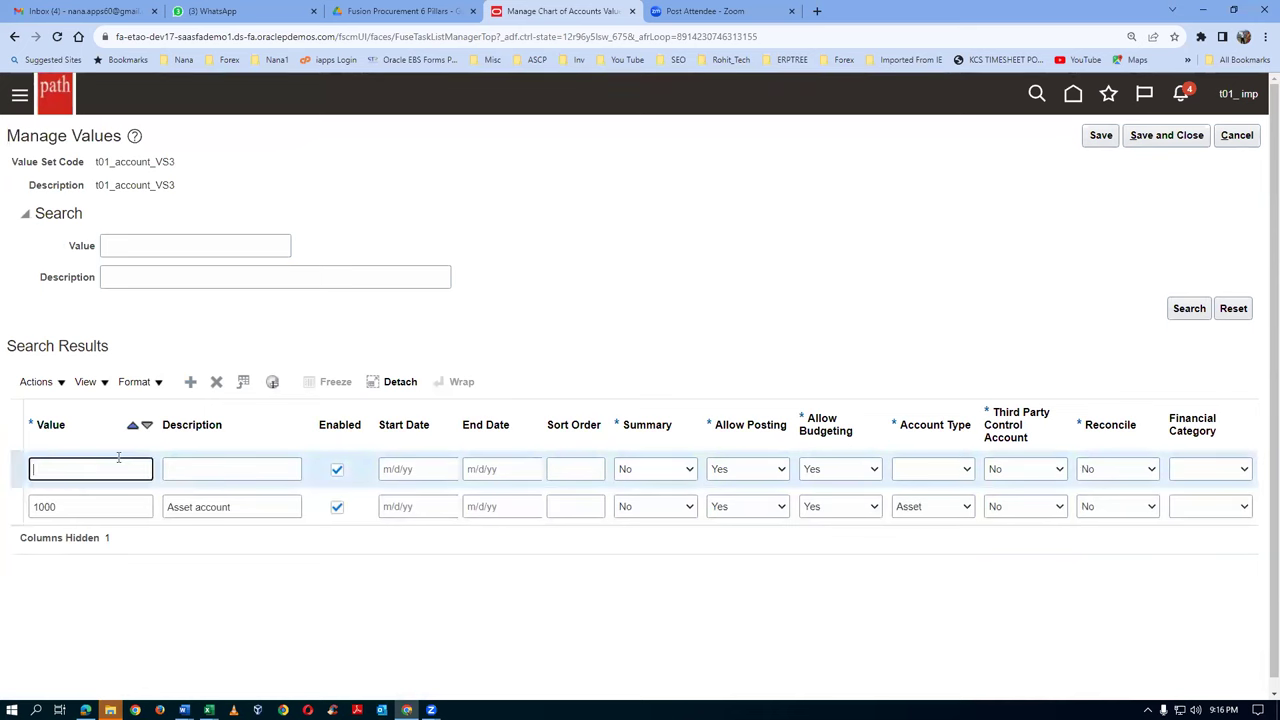
text(1001)
click(167, 465)
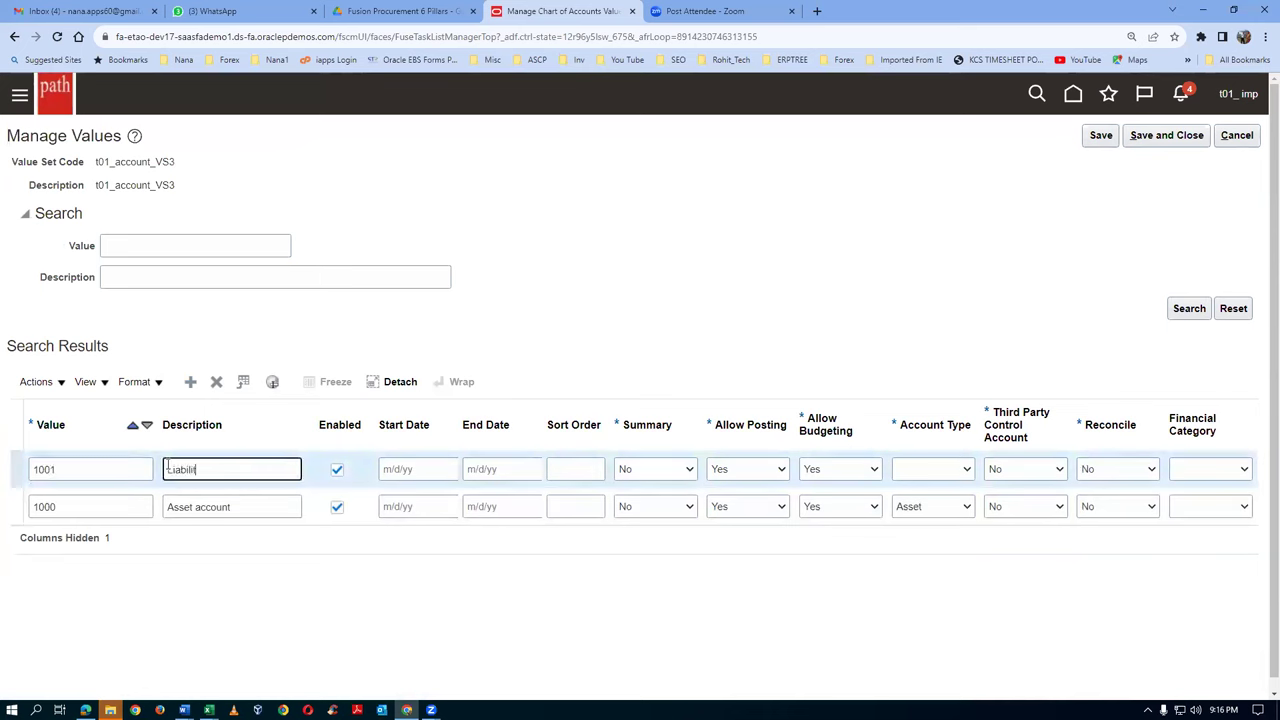
text(ccount)
click(958, 469)
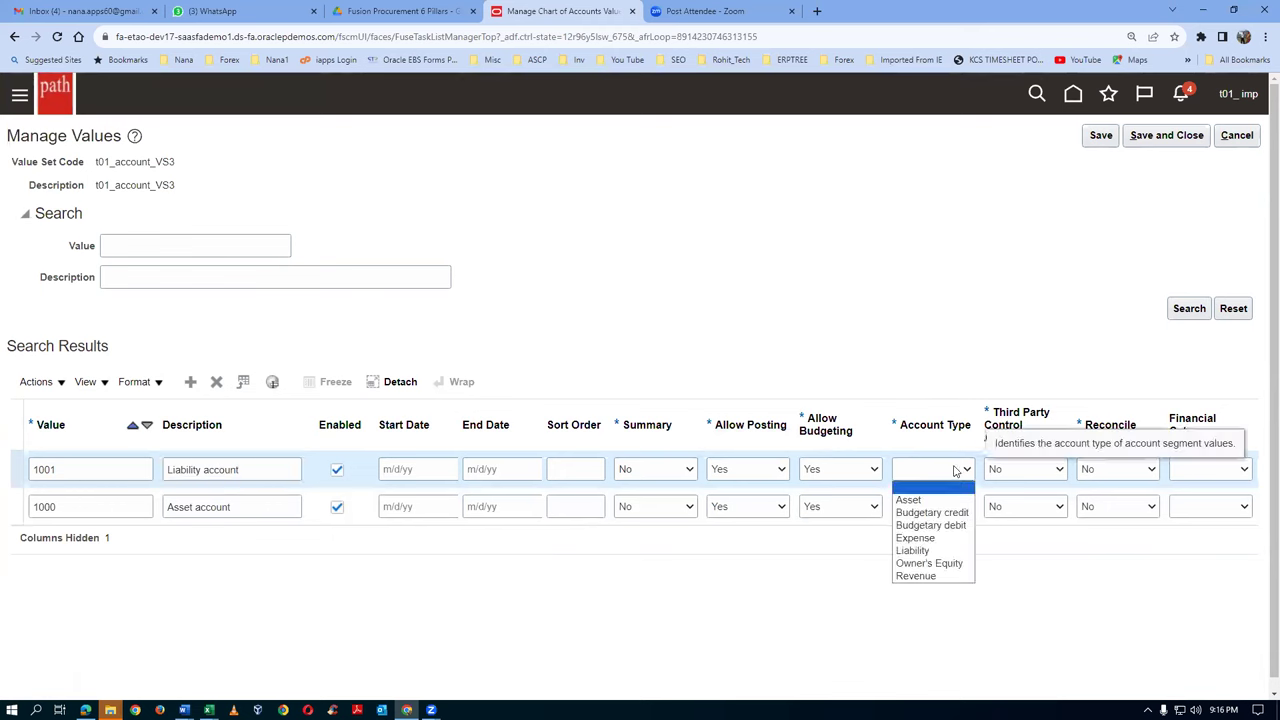
click(944, 551)
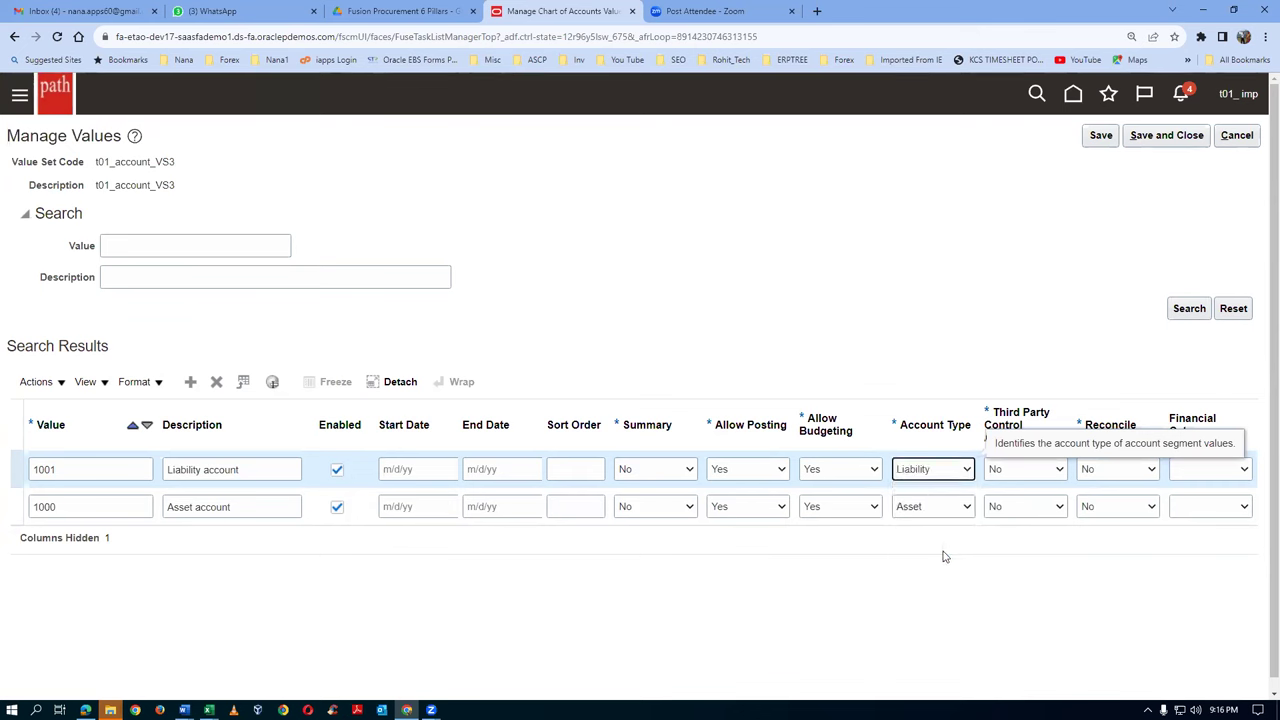
key(Tab)
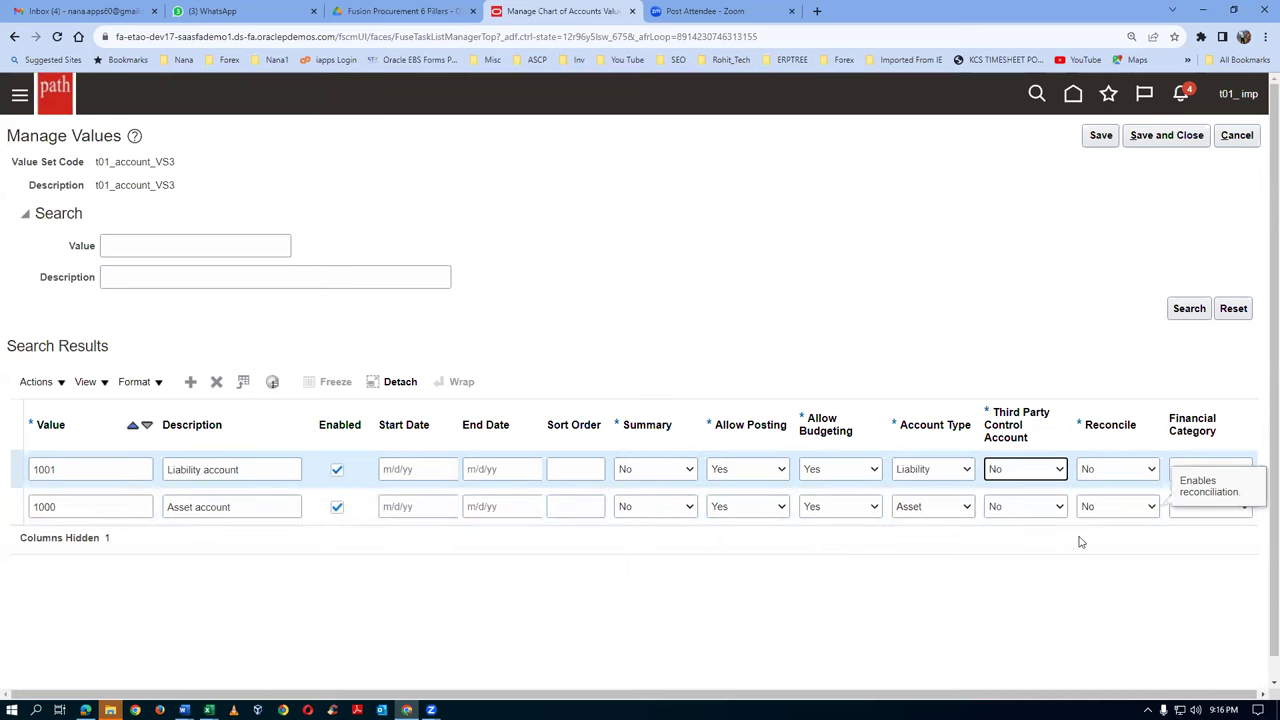
click(842, 306)
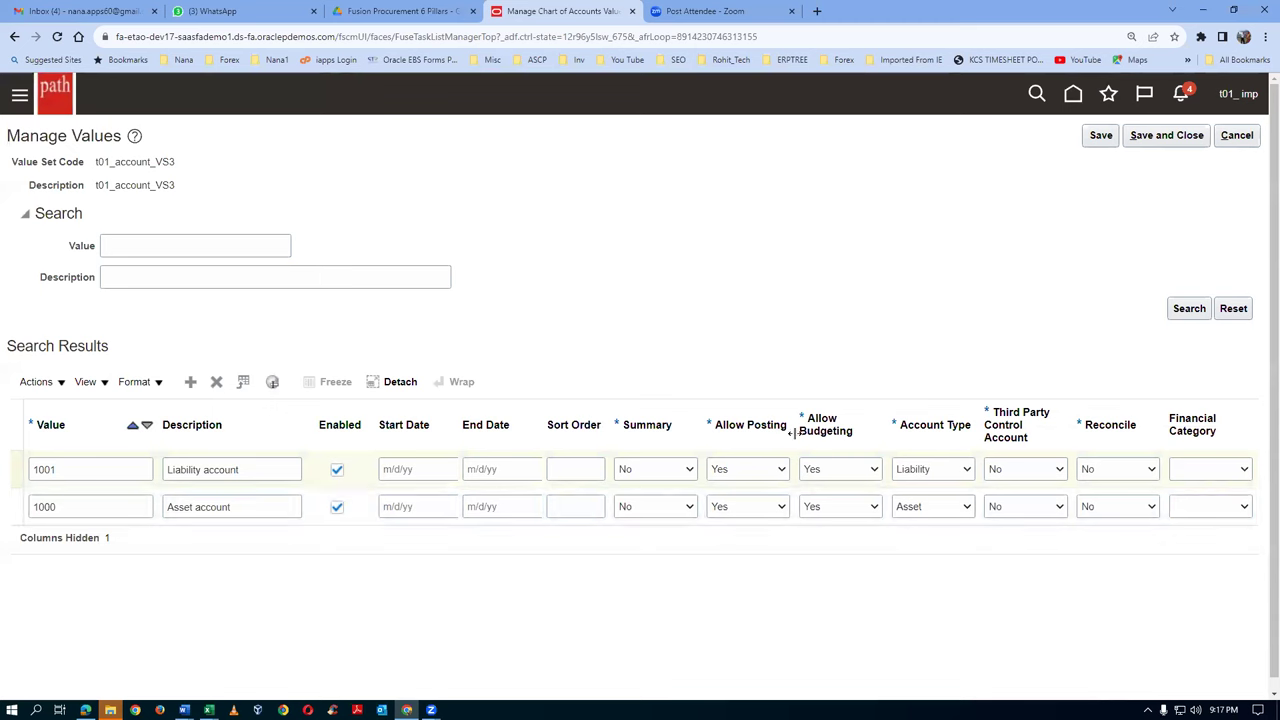
key(shift+Tab)
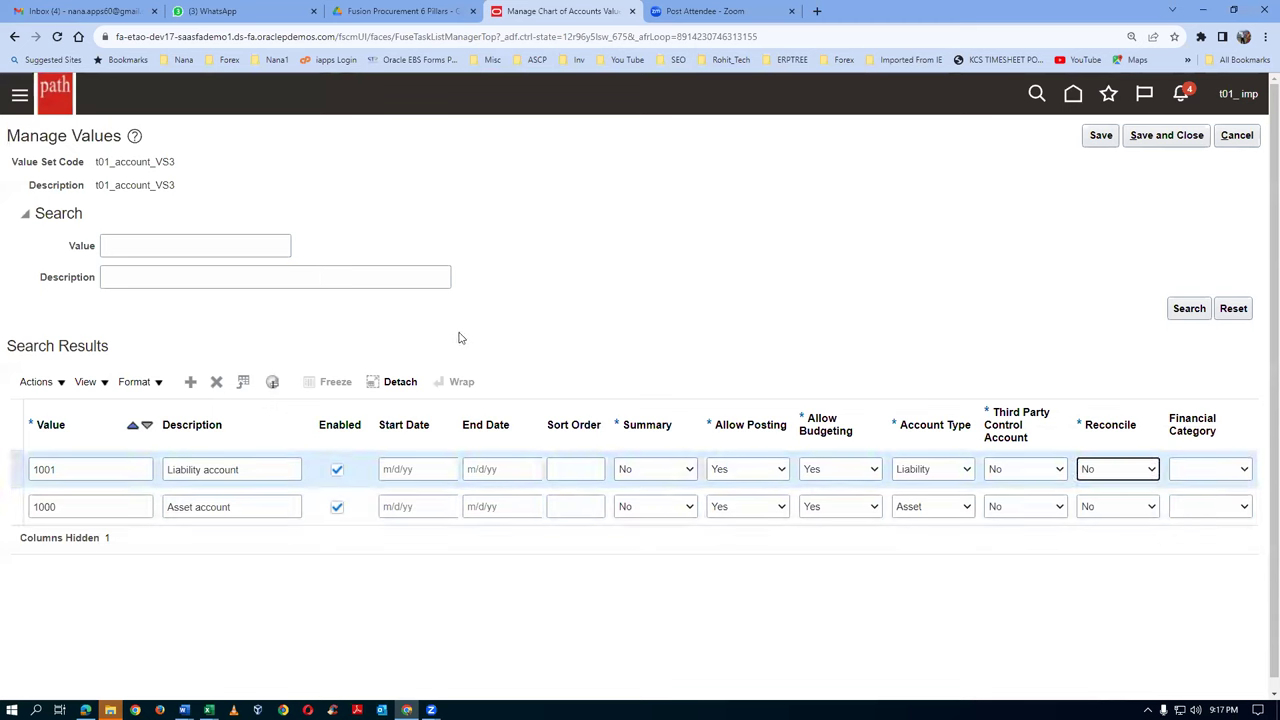
click(456, 340)
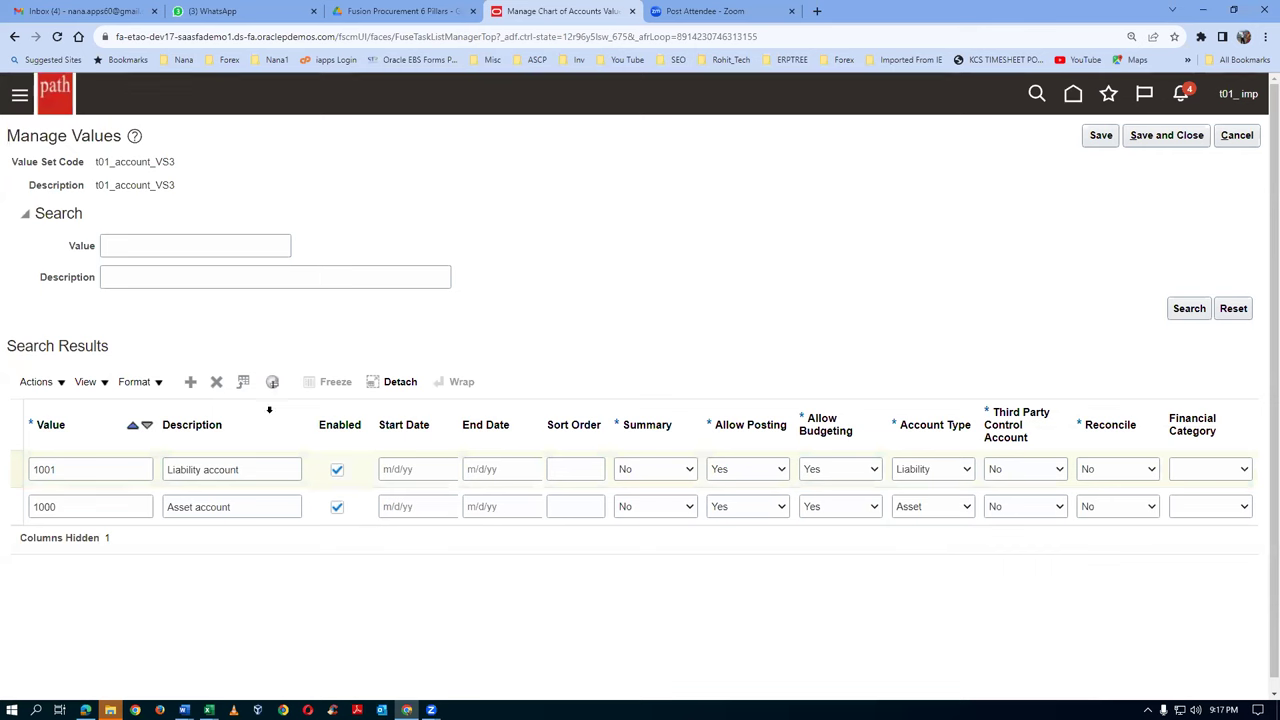
Step: Add account value 1002 with the description Expense account and set its account type to Expense
click(193, 388)
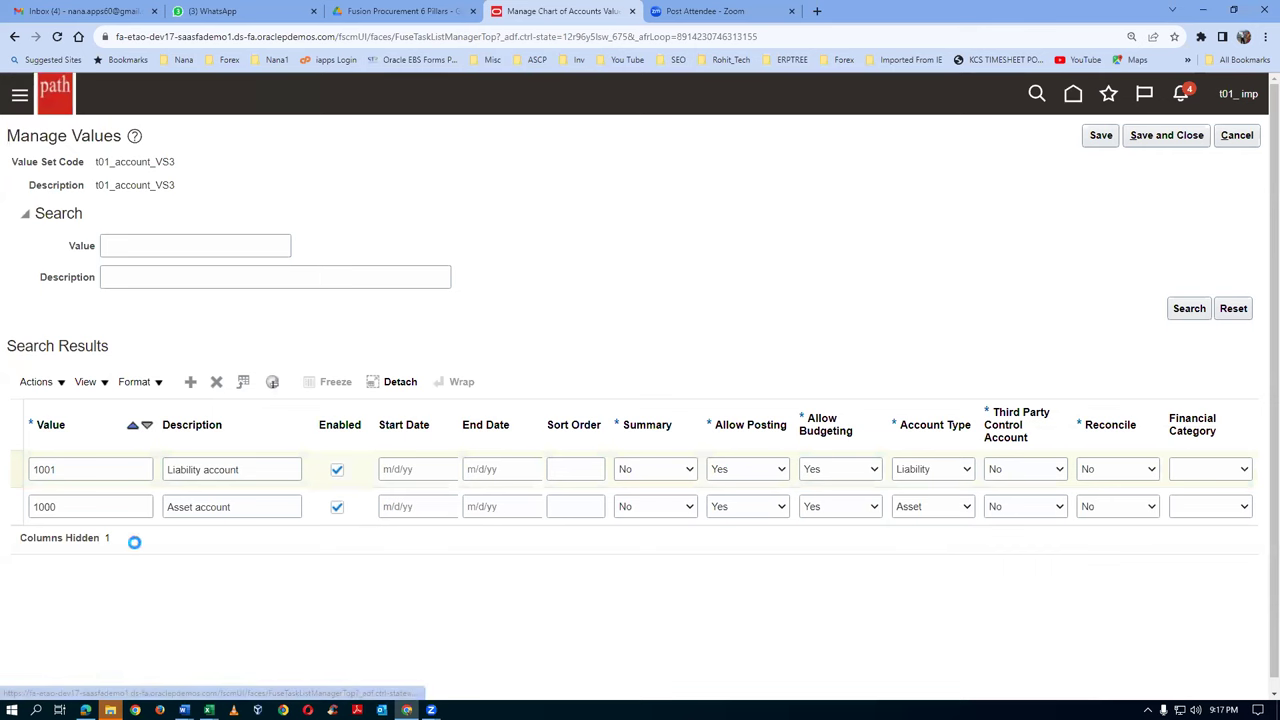
click(63, 471)
text(1002)
key(Tab)
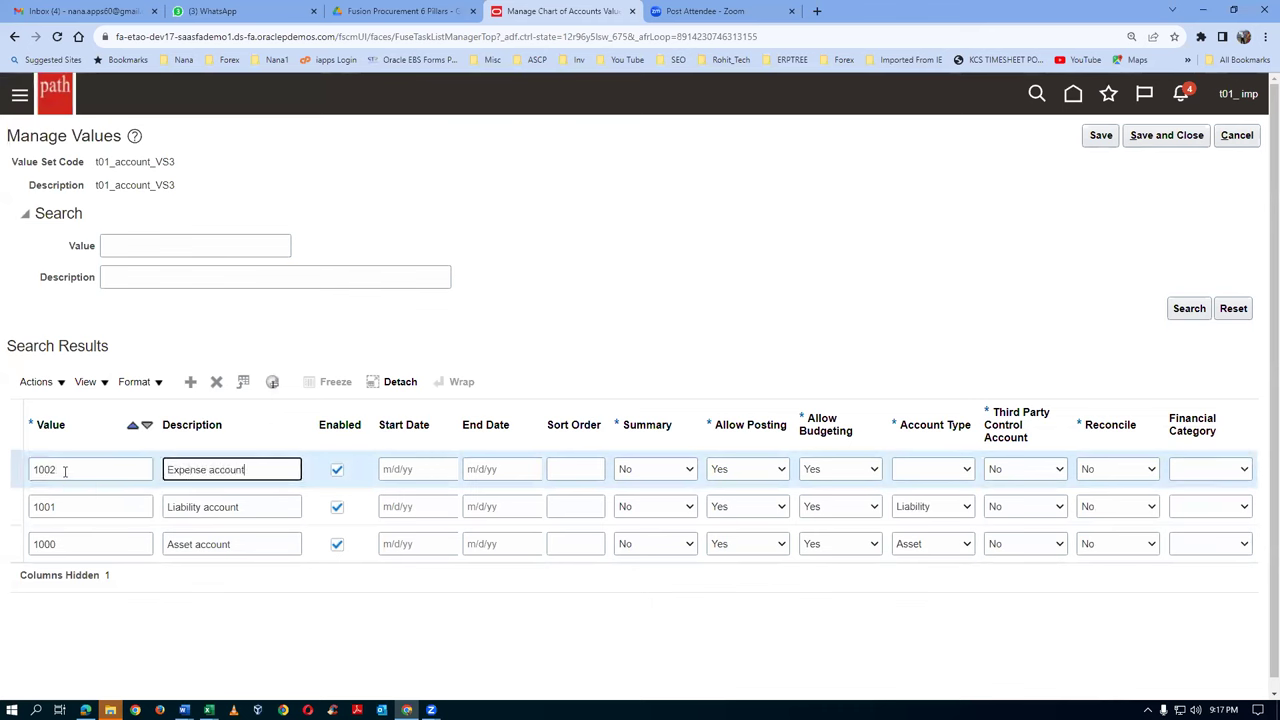
click(927, 470)
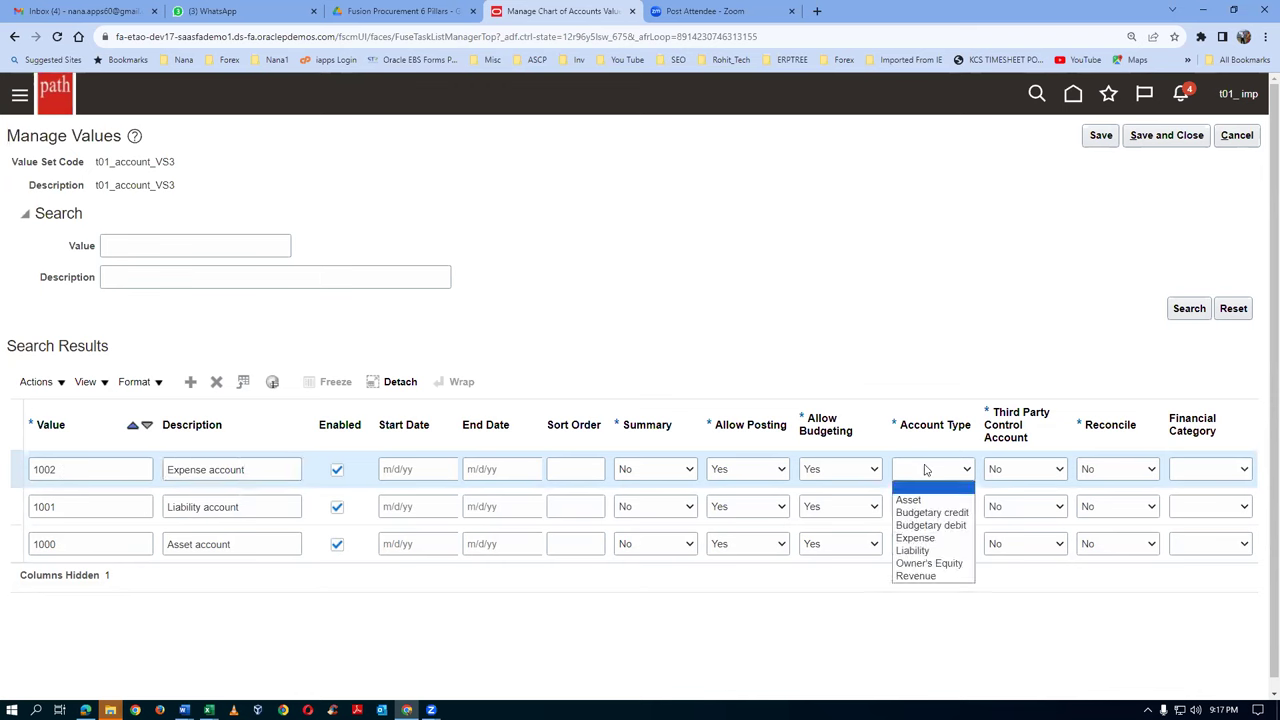
click(918, 538)
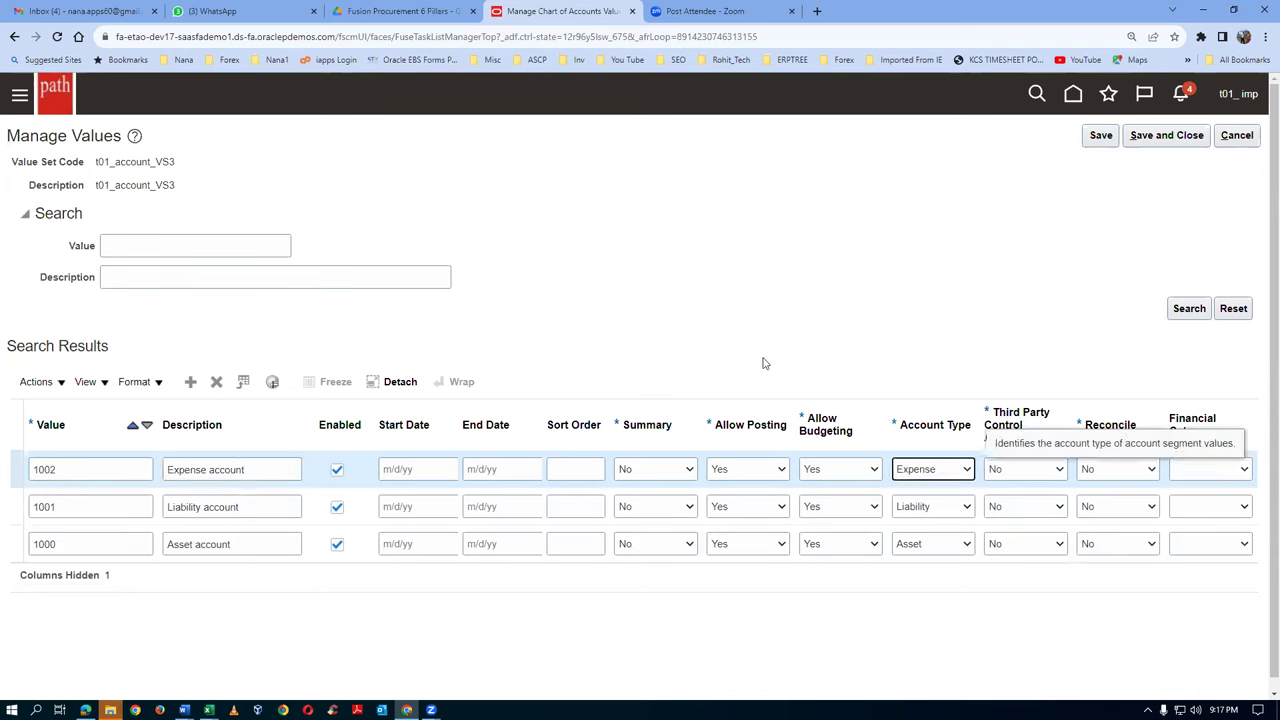
Step: Add account value 1003, described as owners equity, with account type Owner's Equity, then save and close both the values and the value sets
click(190, 381)
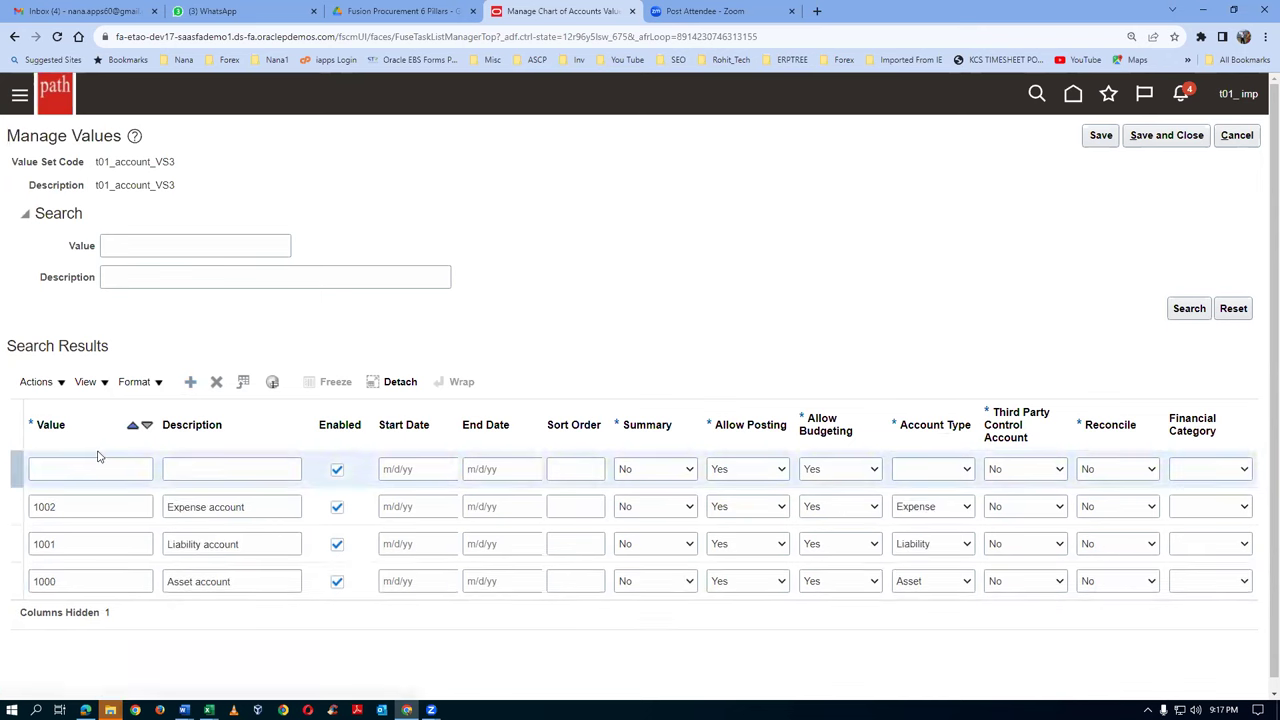
click(96, 466)
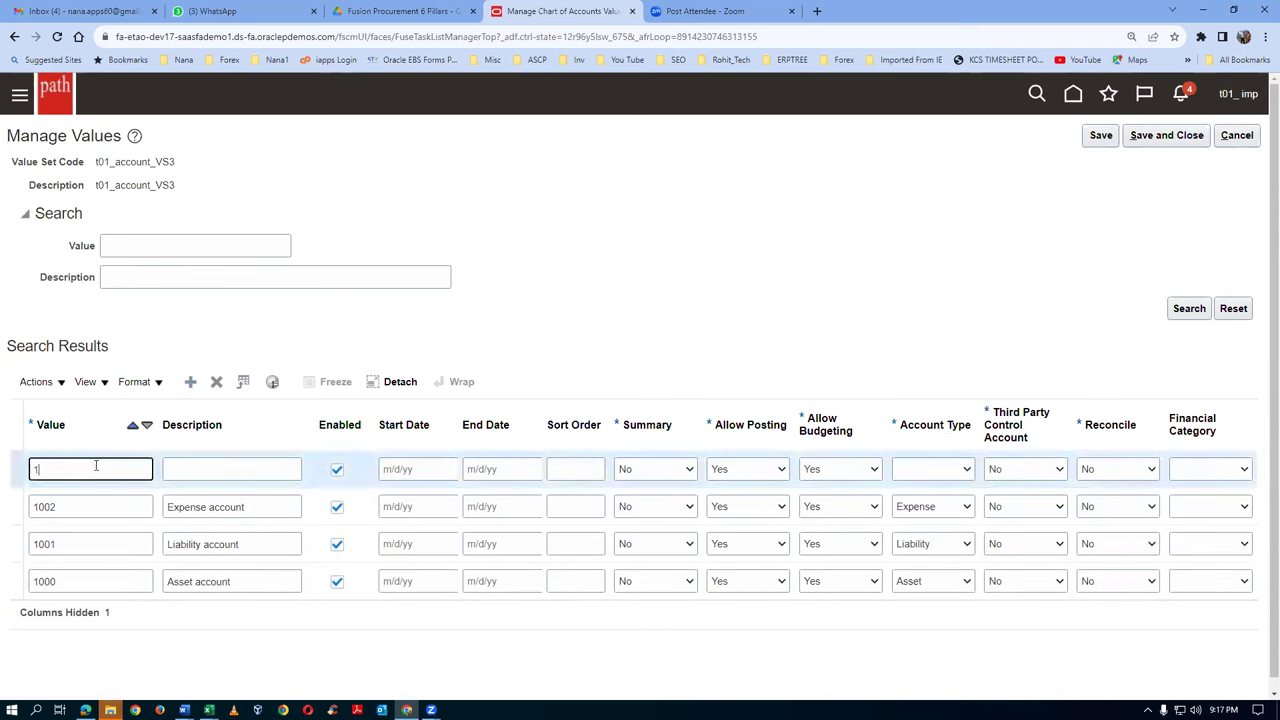
key(Tab)
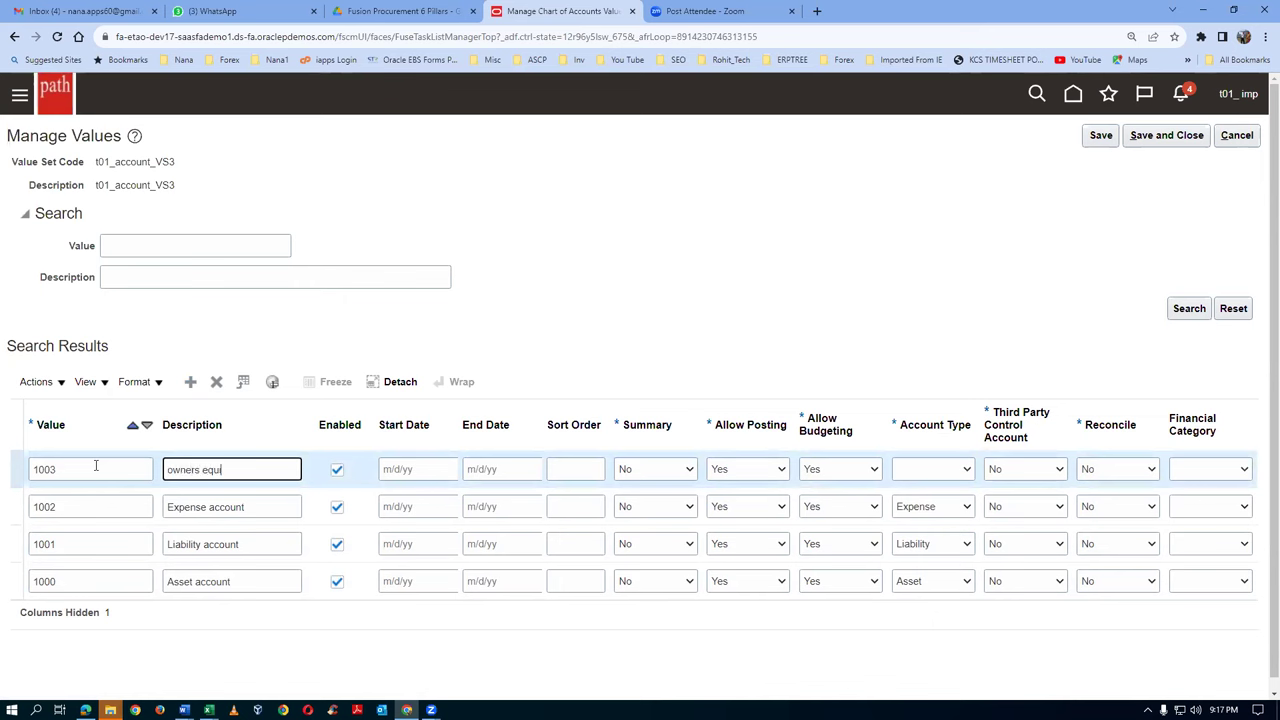
click(945, 476)
click(929, 563)
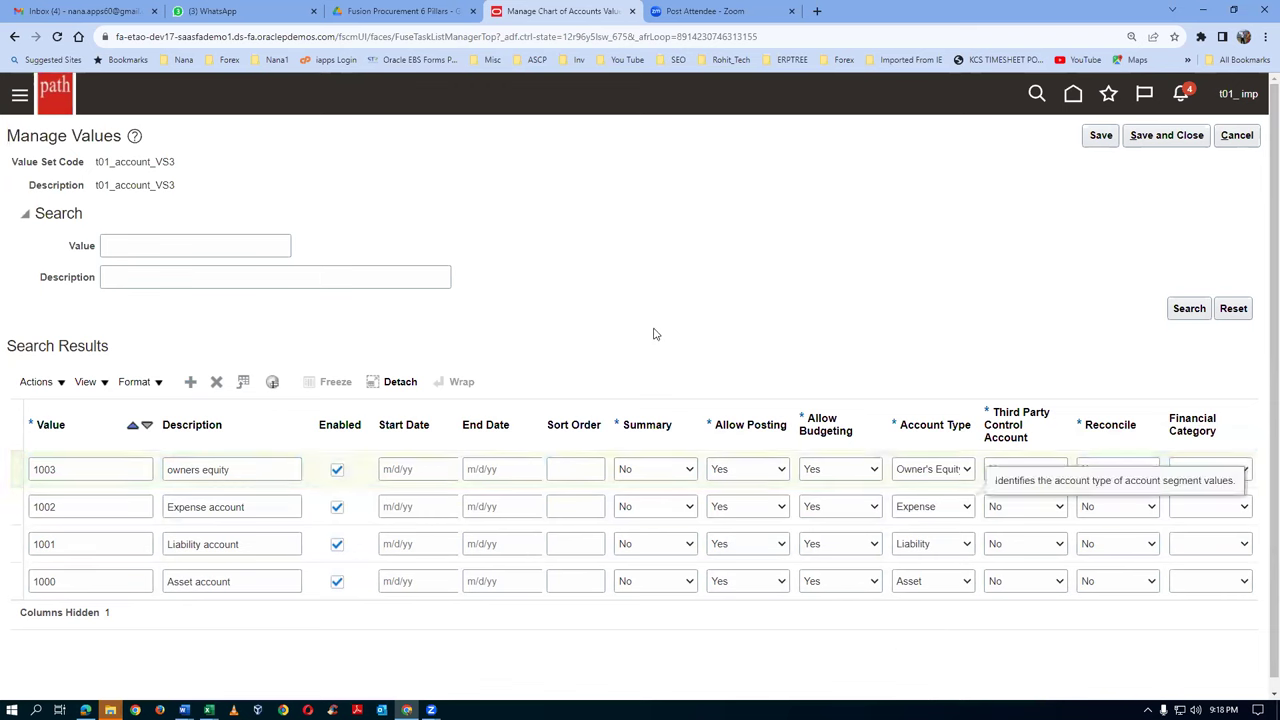
click(1166, 137)
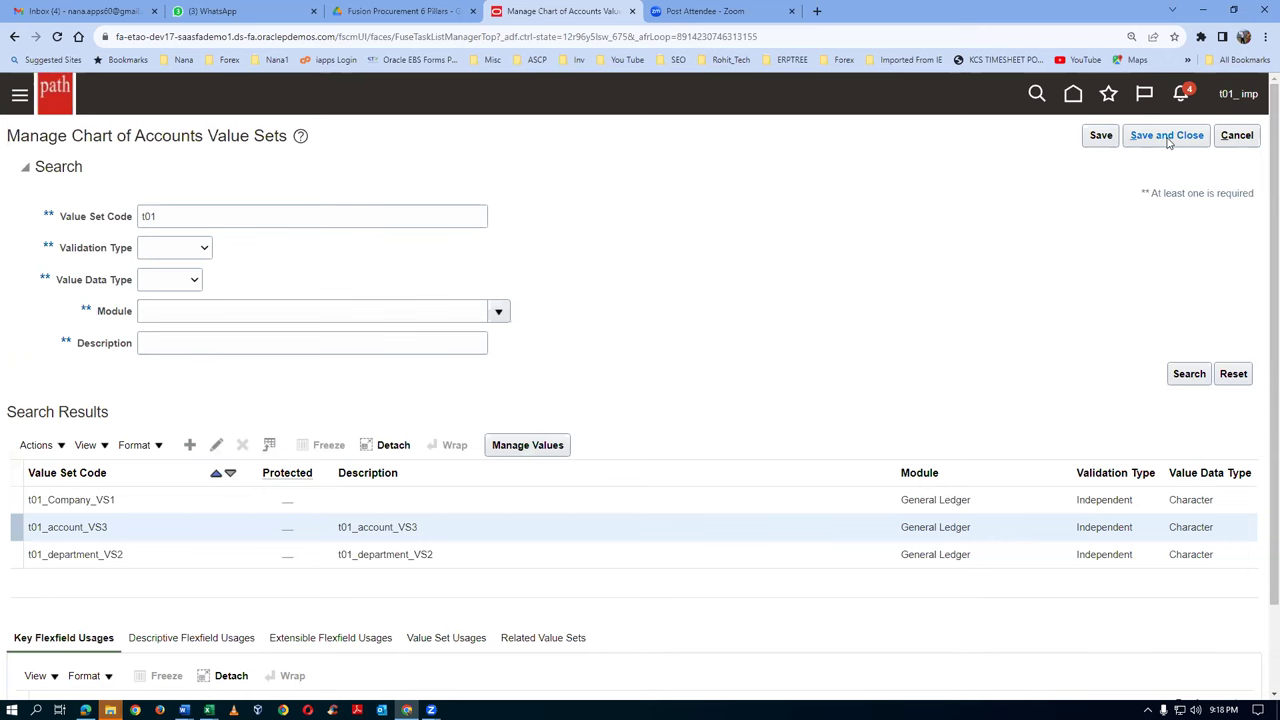
click(1167, 139)
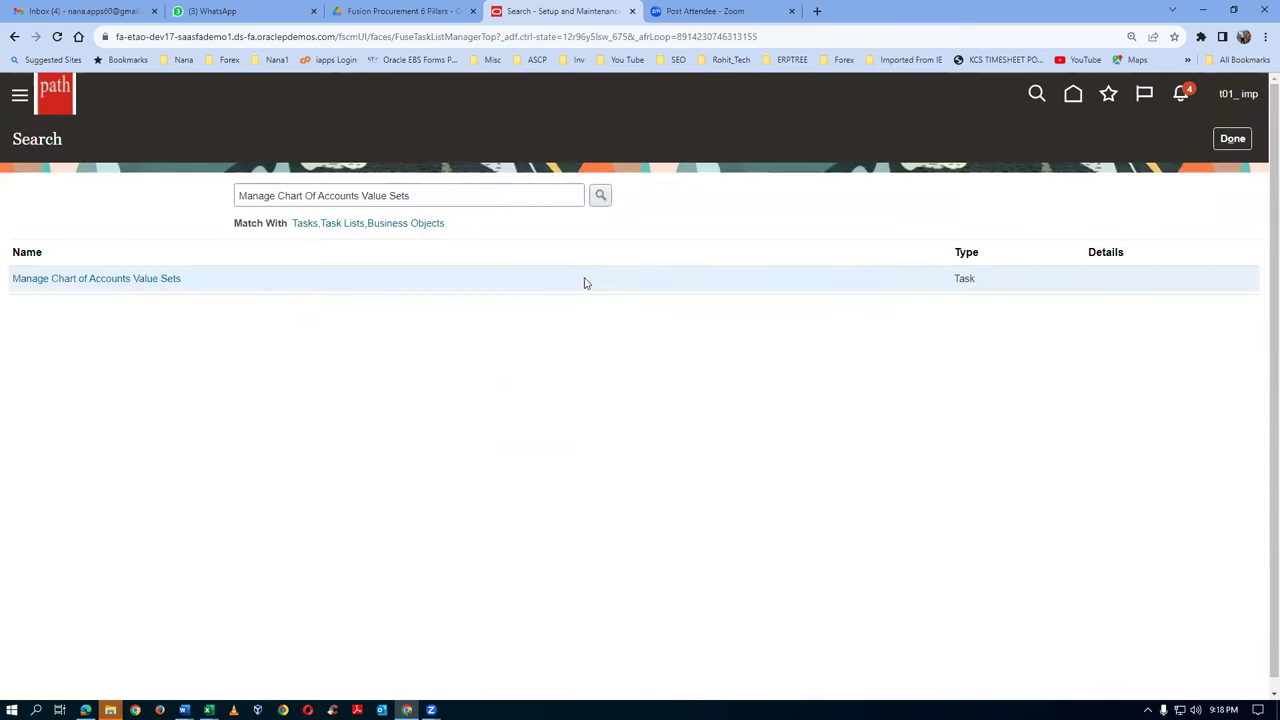
Step: Switch to the Fusion_Procurement_Work_Sheet workbook in Excel and select the Manage Primary Ledgers task cell for item 19
key(alt+Tab)
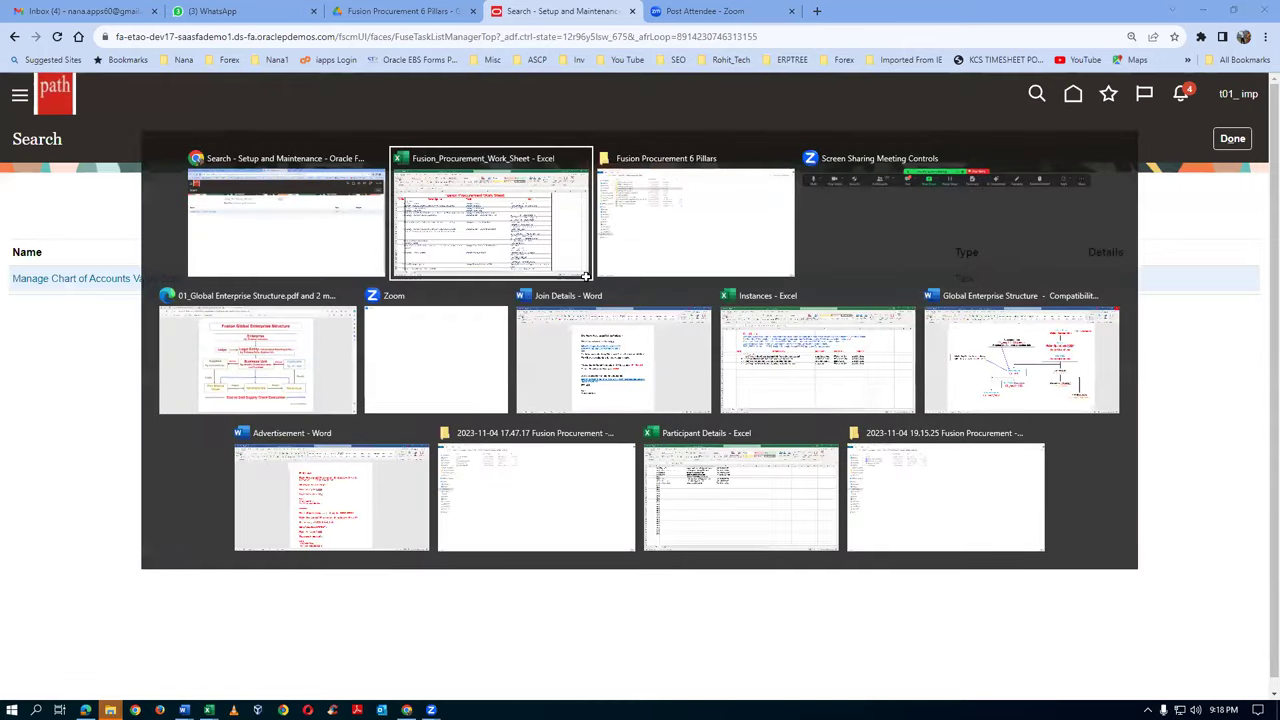
click(594, 582)
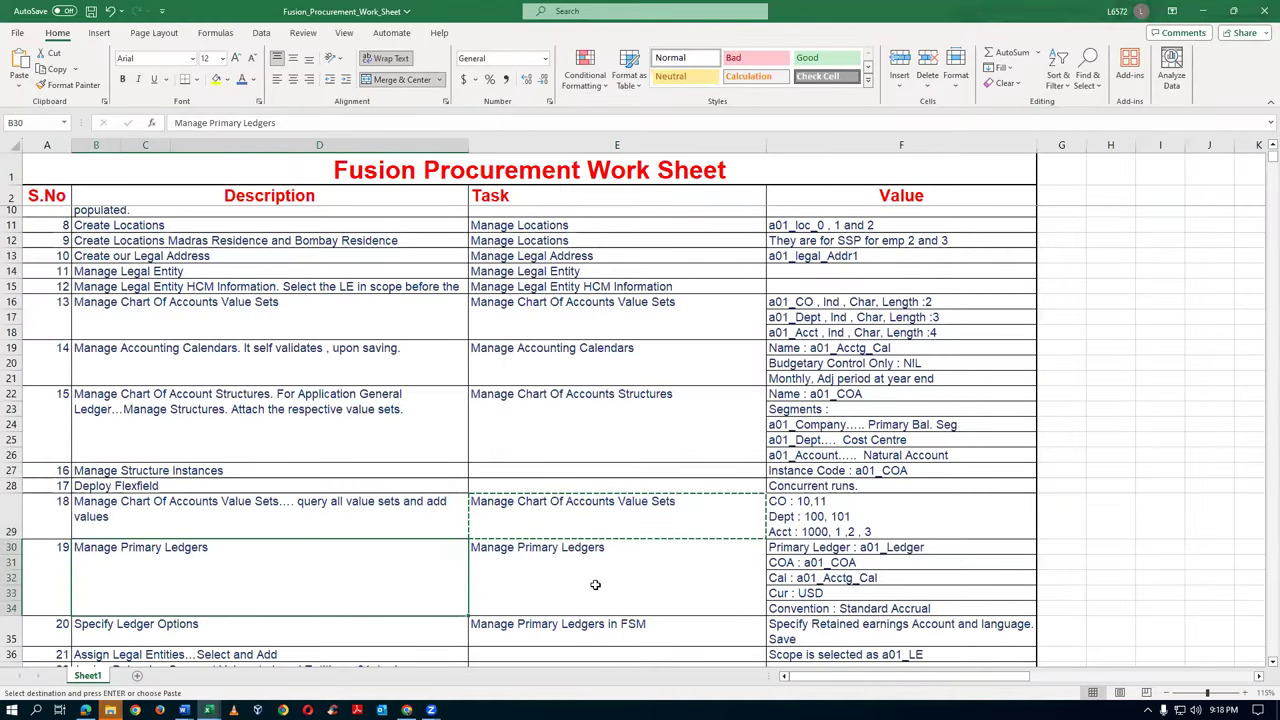
scroll(594, 582, down, 2)
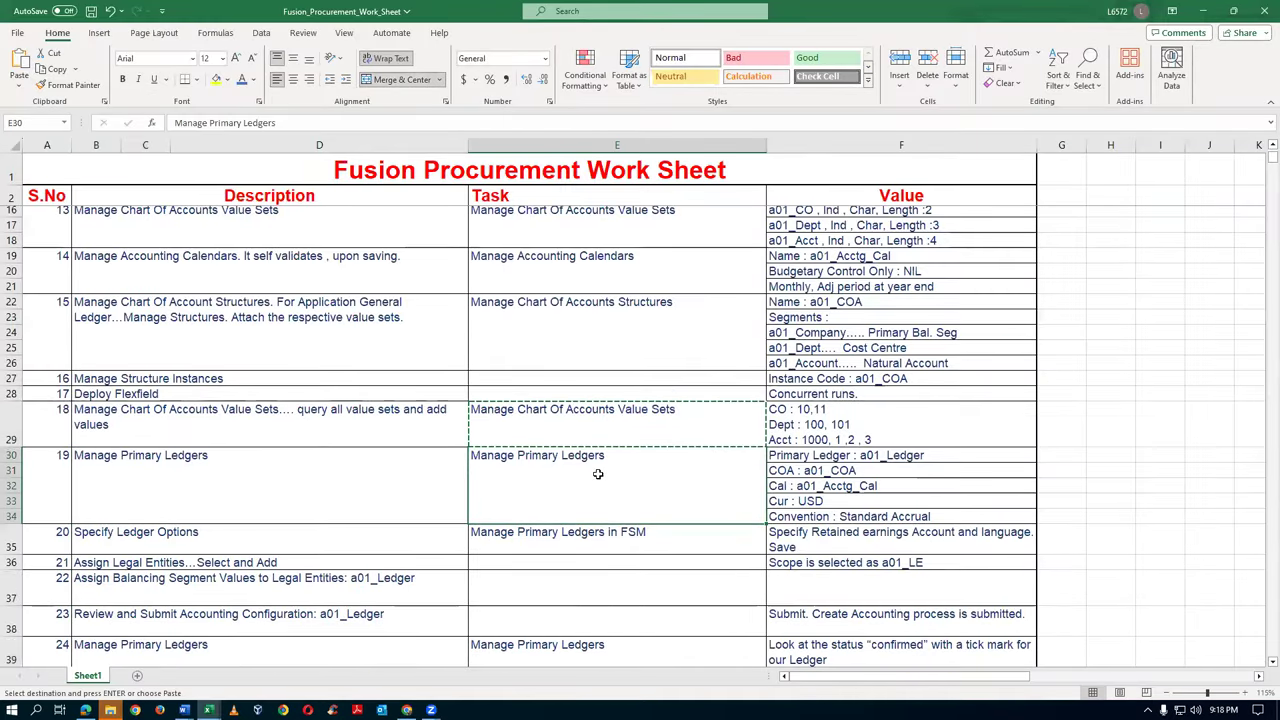
Step: Switch to File Explorer and open 03_Vision_Enterprise_Structure.pdf from Additional_Docs_Records_4 in the Fusion Procurement 6 Pillars folder on drive F
key(alt+Tab)
key(alt+Tab)
key(alt+Tab)
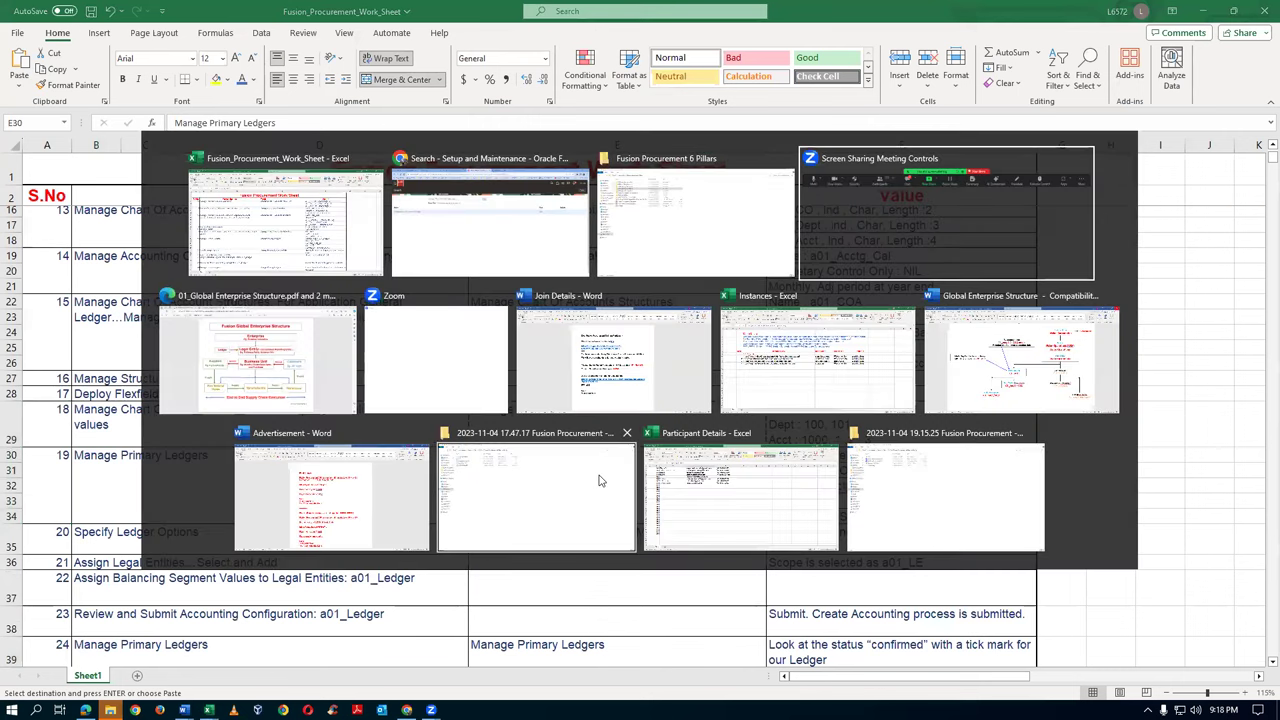
key(alt+Tab)
key(alt+Tab)
key(alt+Tab)
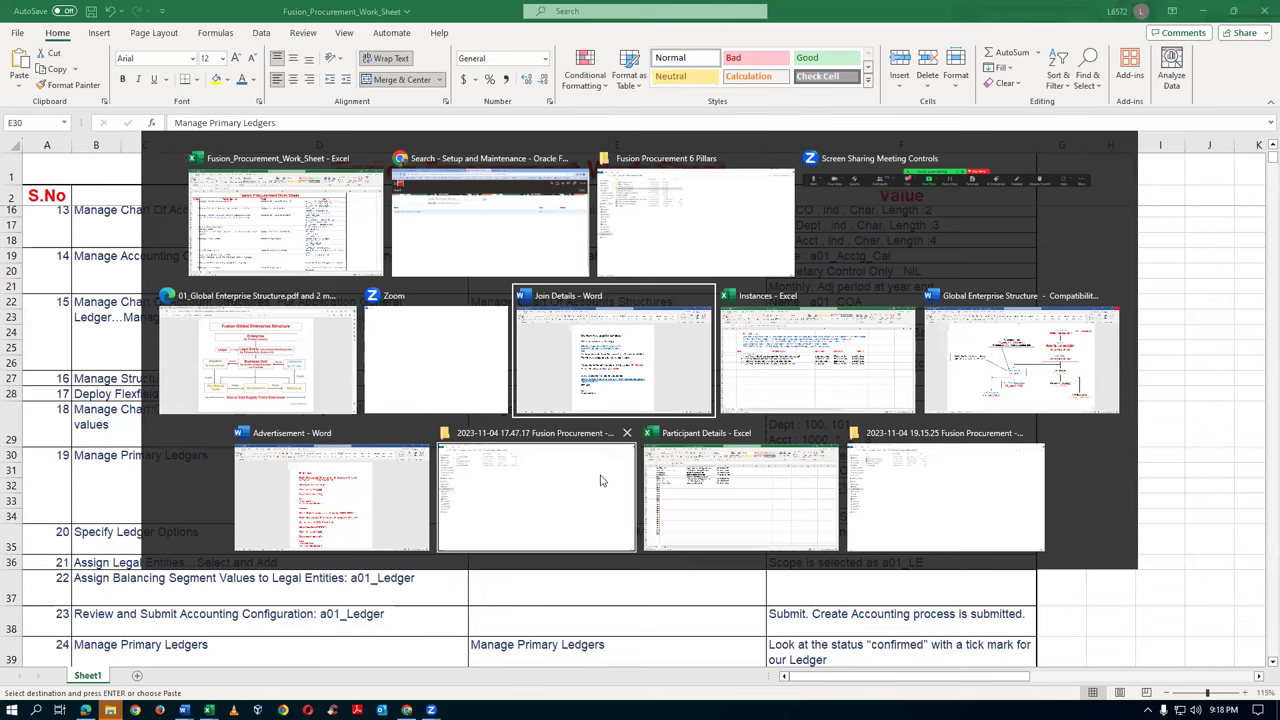
key(alt+Tab)
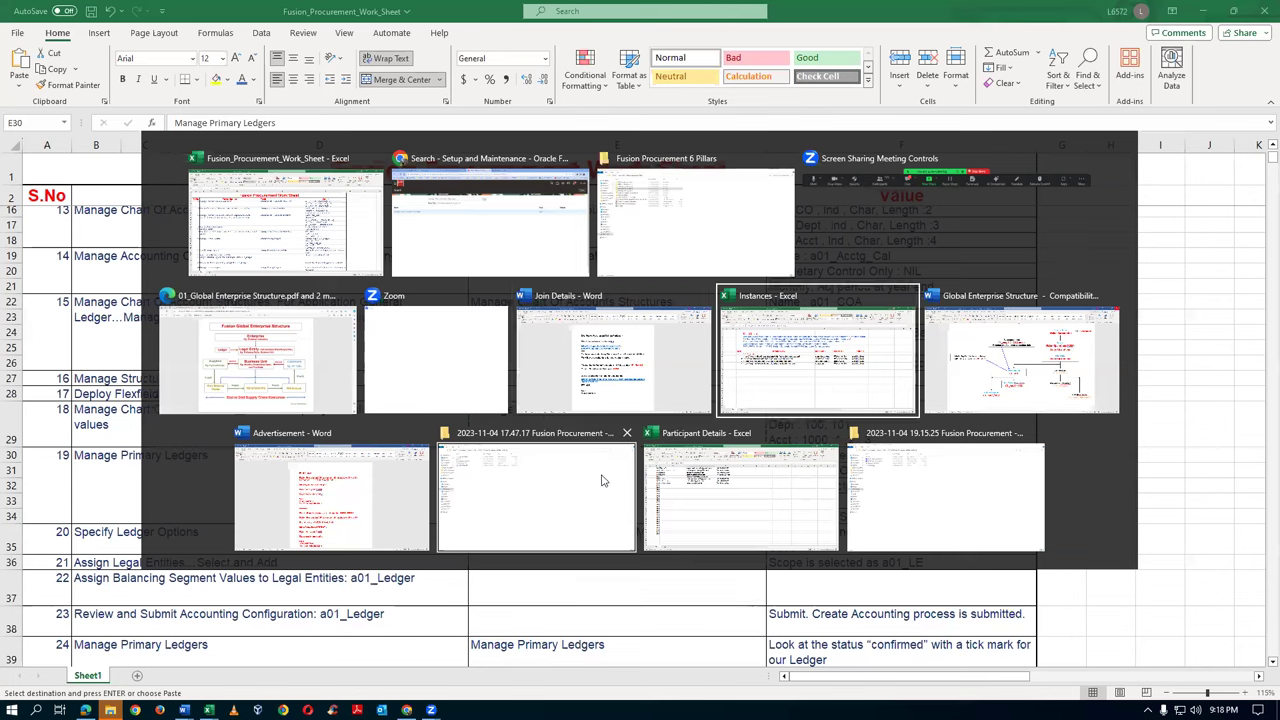
key(alt+Tab)
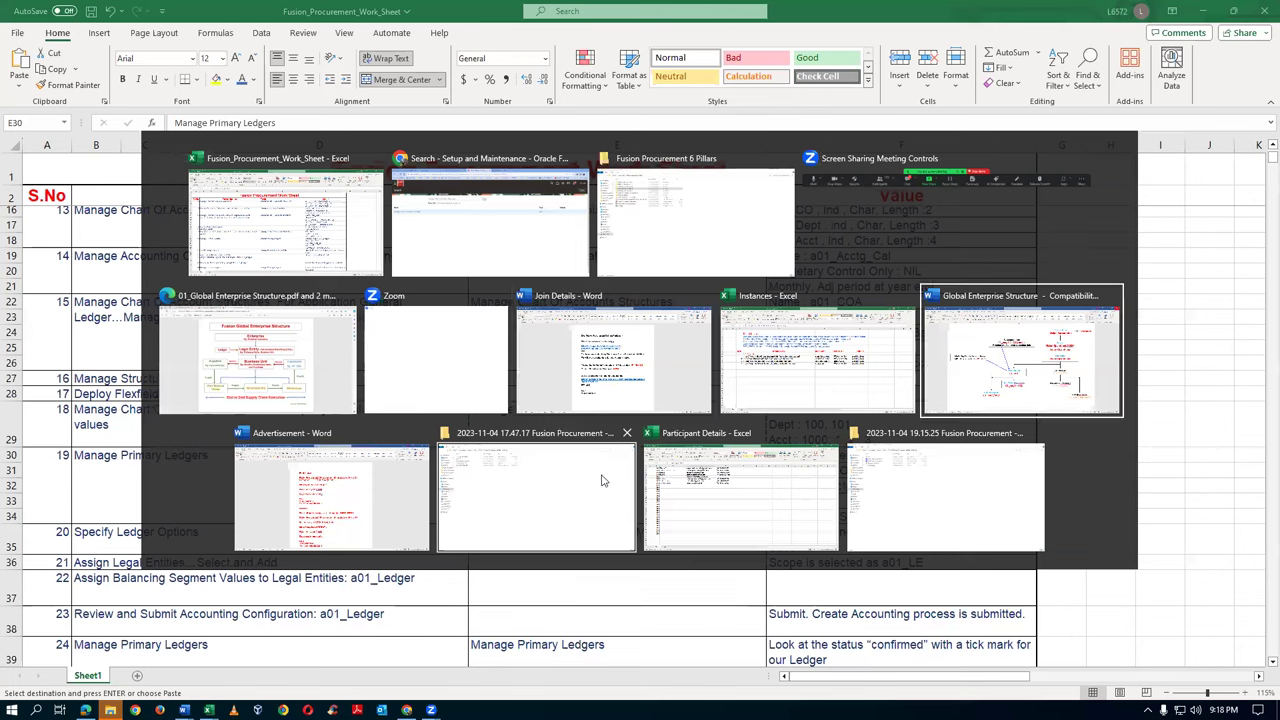
key(alt+Tab)
key(alt+Tab)
key(alt+Tab)
key(alt+Tab)
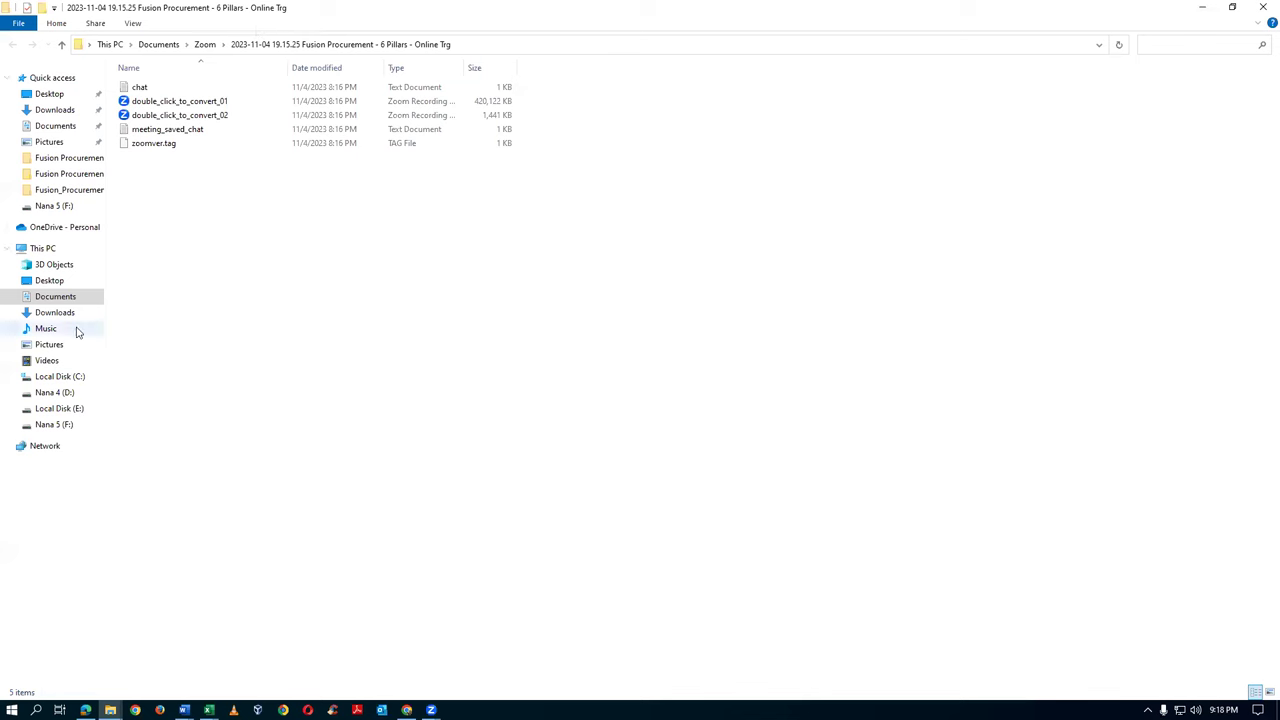
click(58, 424)
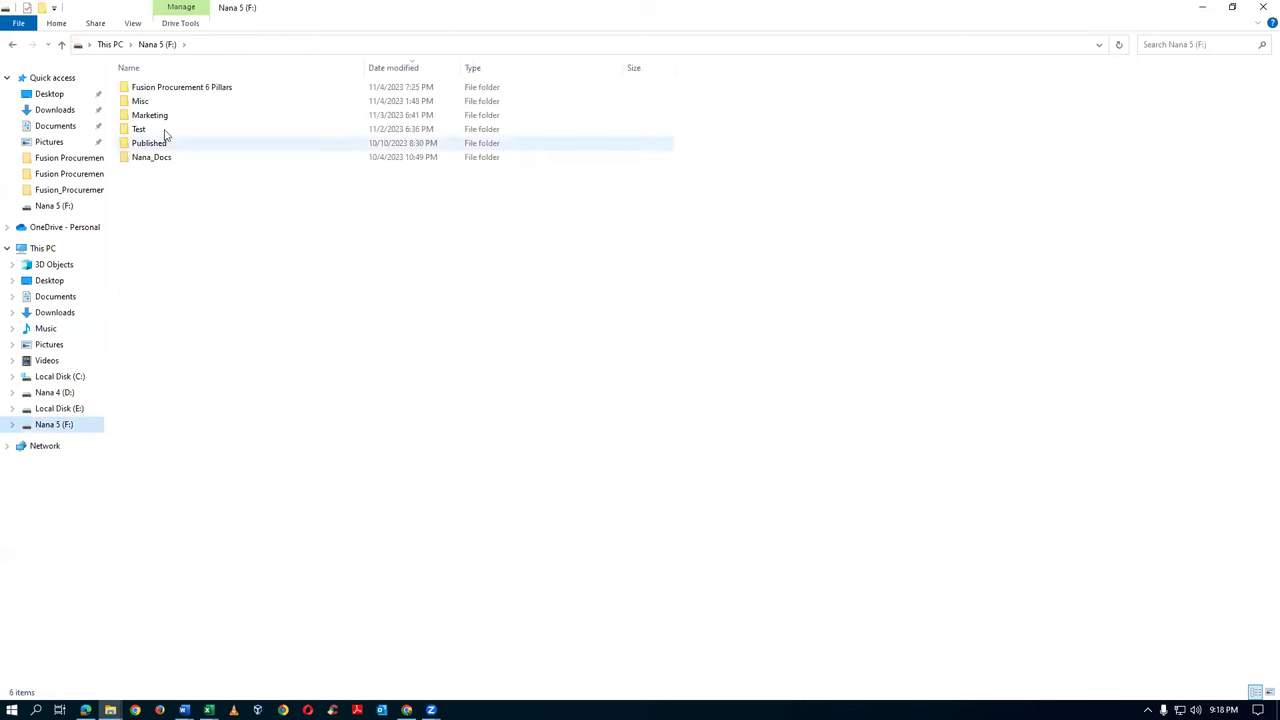
double_click(174, 91)
double_click(206, 129)
double_click(206, 160)
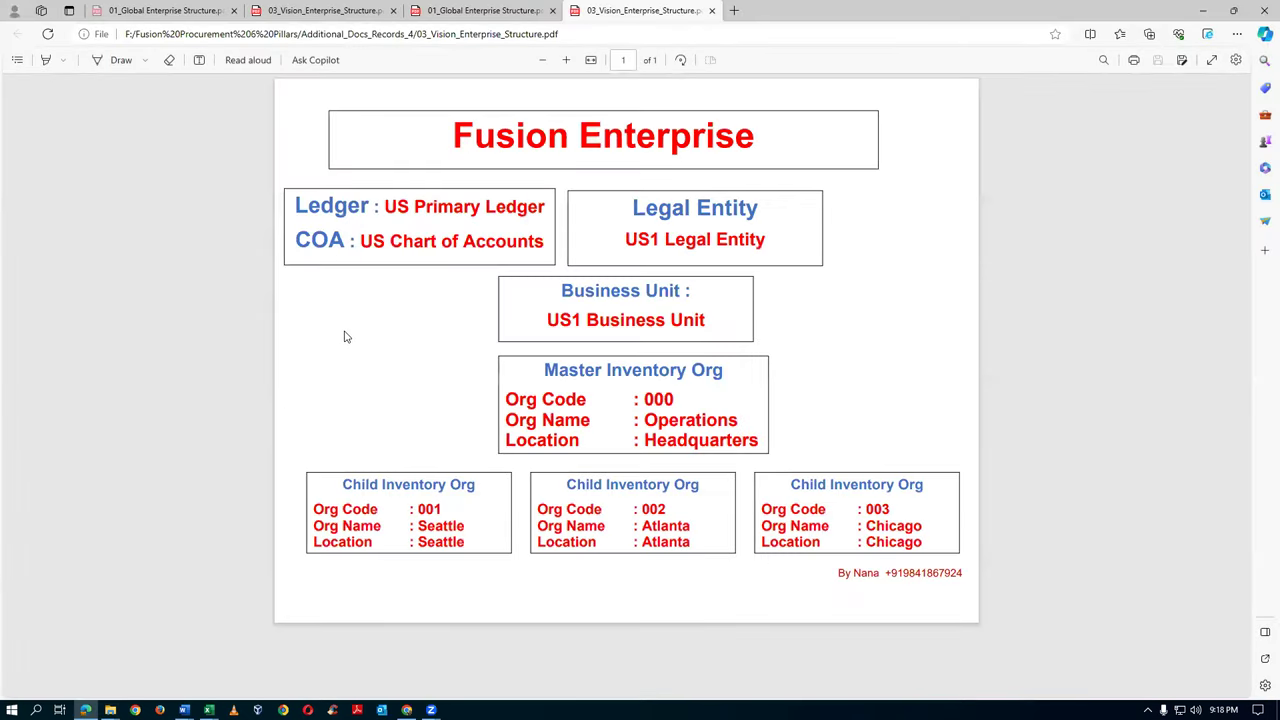
Step: Examine the ledger, chart of accounts and legal entity boxes in the Fusion Enterprise diagram
drag(649, 208, 722, 210)
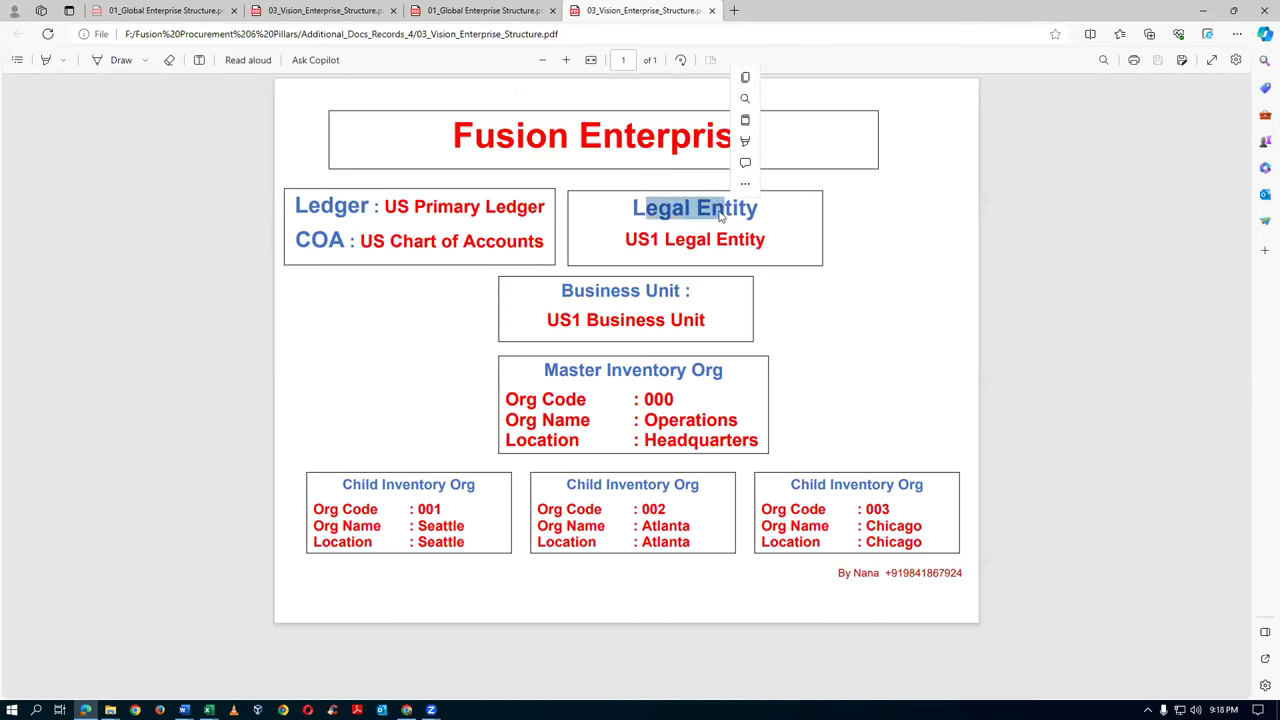
drag(398, 205, 460, 207)
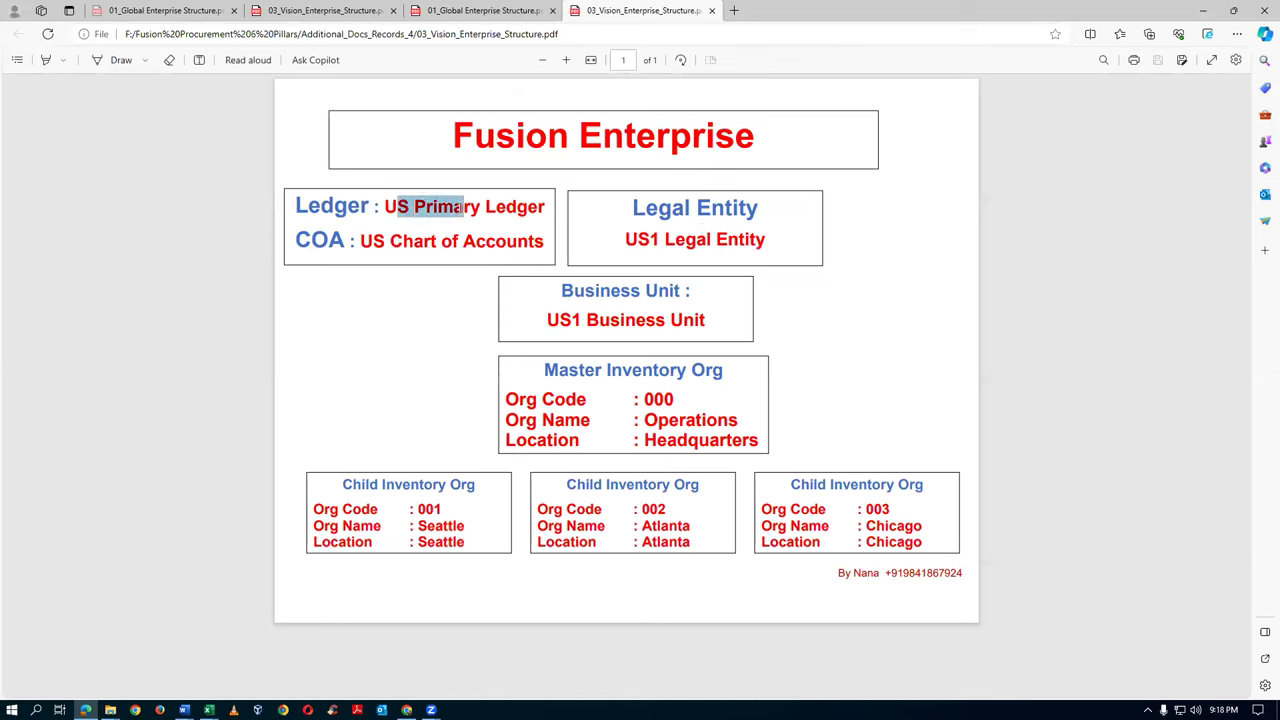
click(376, 240)
drag(376, 240, 528, 241)
click(668, 208)
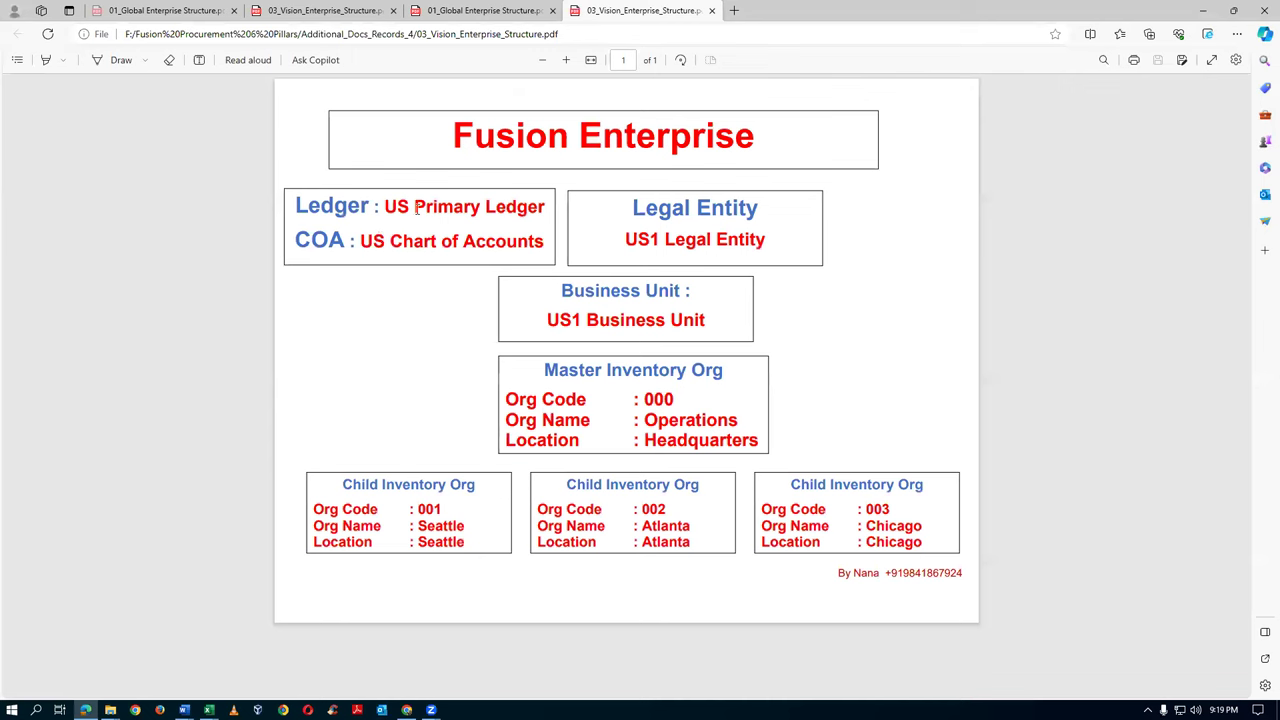
drag(398, 206, 510, 206)
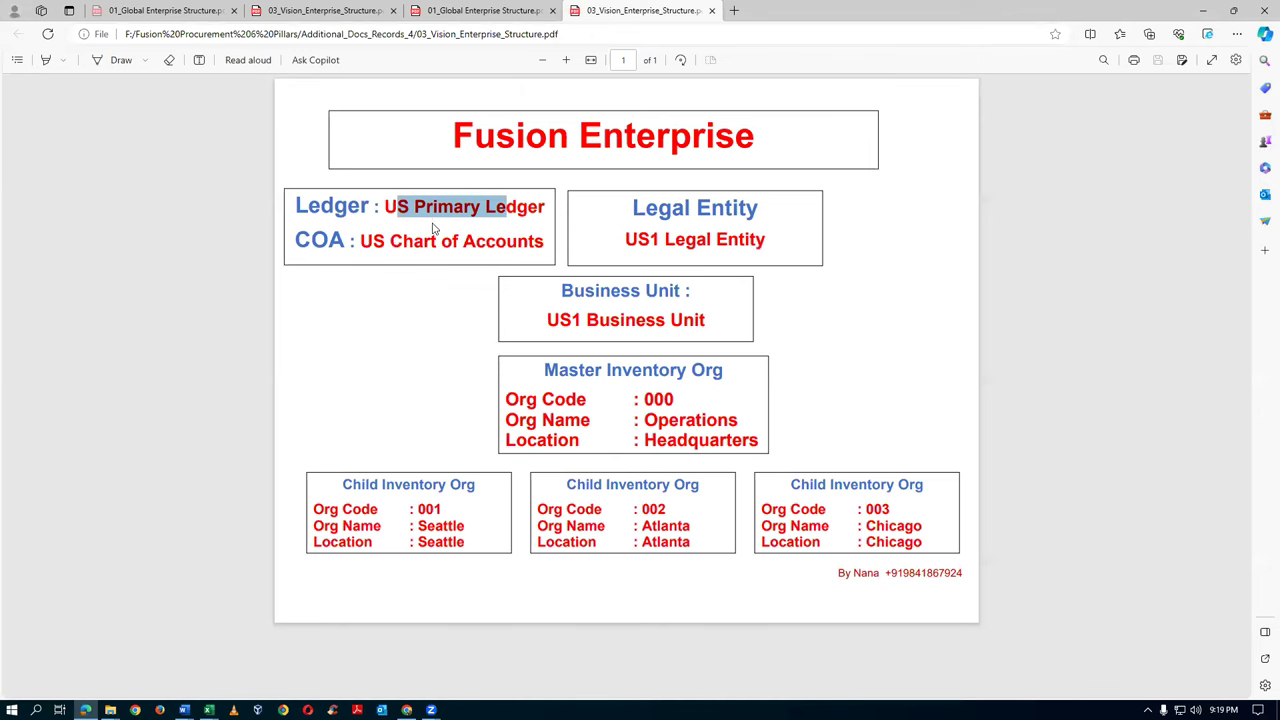
Step: Return to the Excel worksheet and copy the Manage Primary Ledgers task name for item 19
key(alt+Tab)
key(alt+Tab)
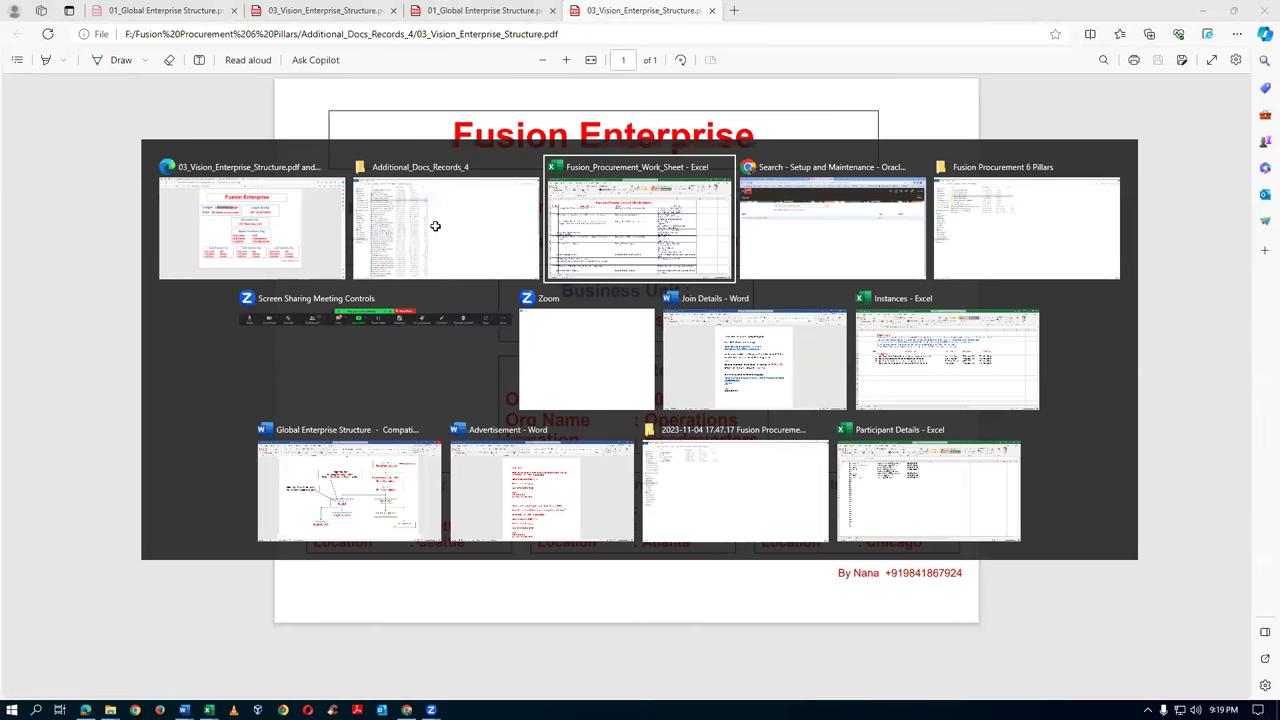
key(ctrl+c)
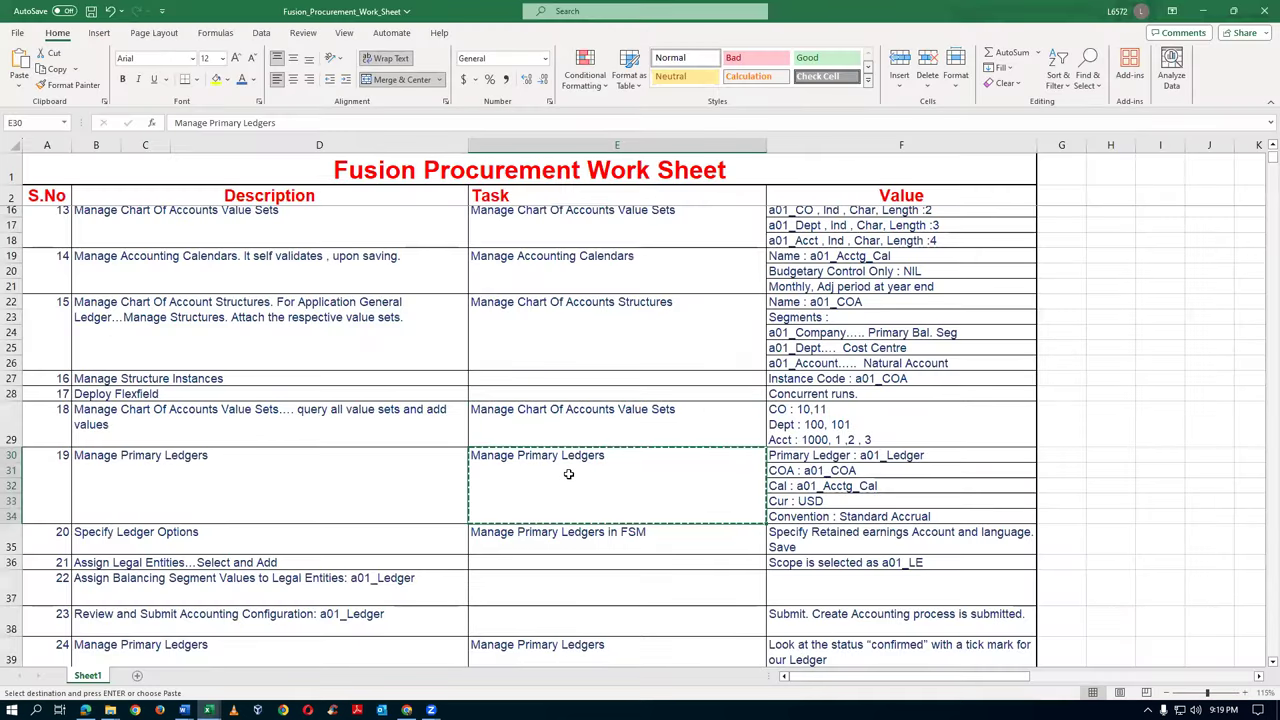
Step: Switch to Oracle Fusion, search the setup tasks for Manage Primary Ledgers, and open that task
key(alt+Tab)
key(alt+Tab)
key(alt+Tab)
drag(437, 195, 80, 229)
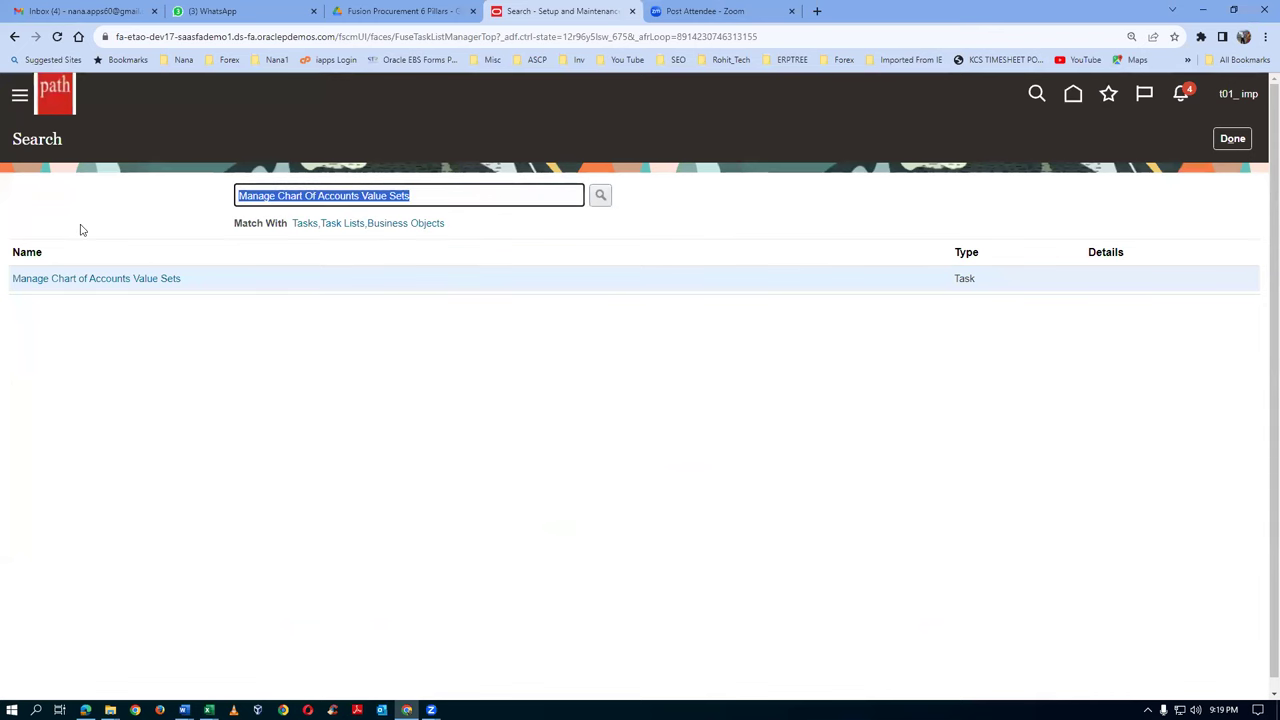
key(ctrl+v)
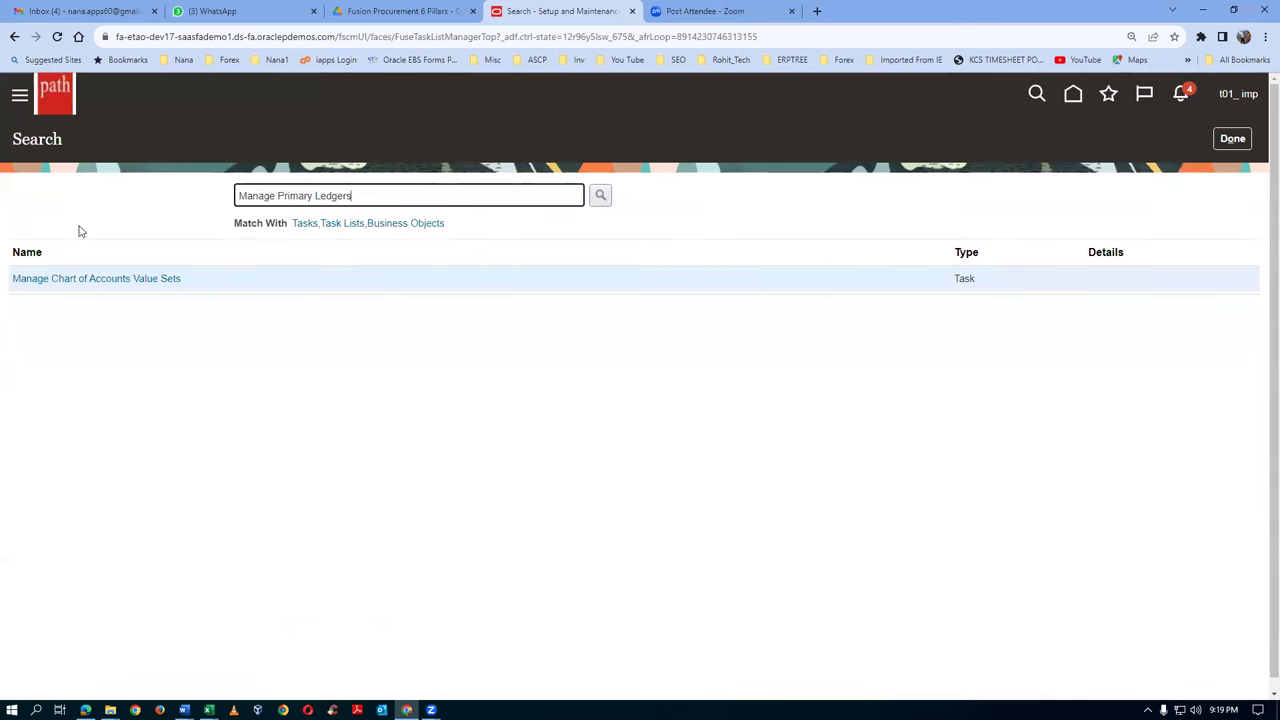
key(Return)
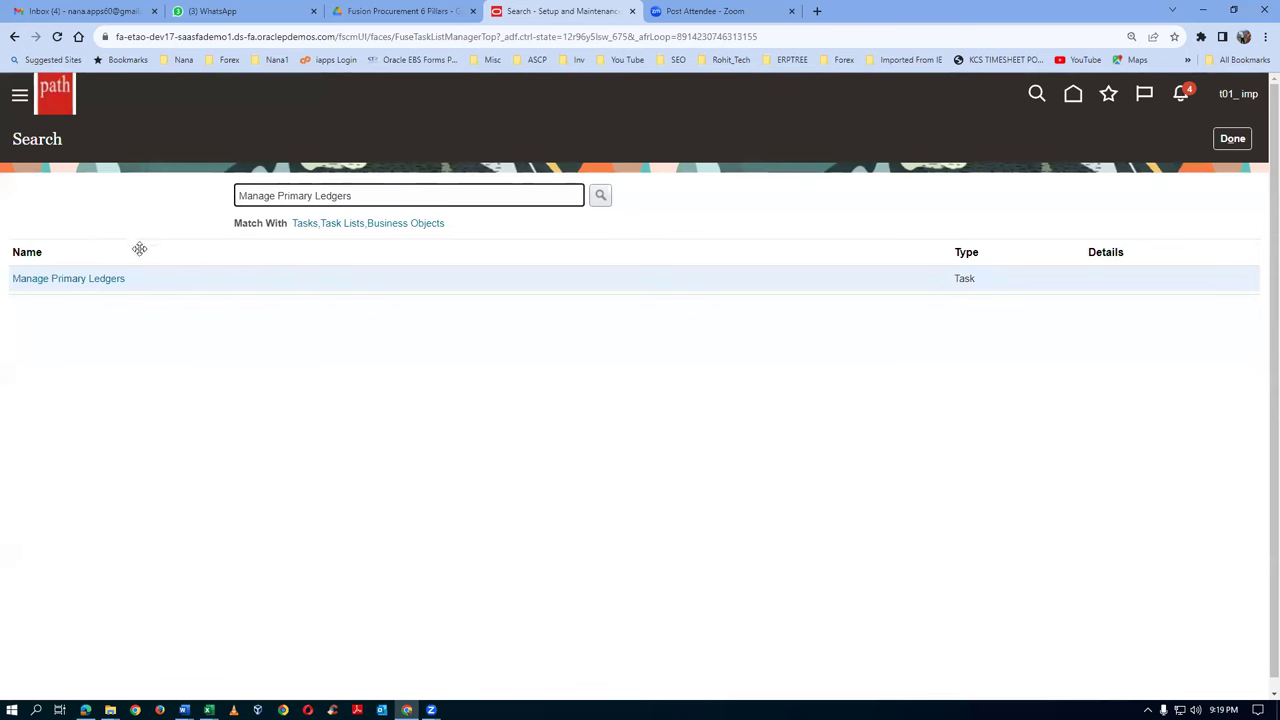
click(70, 284)
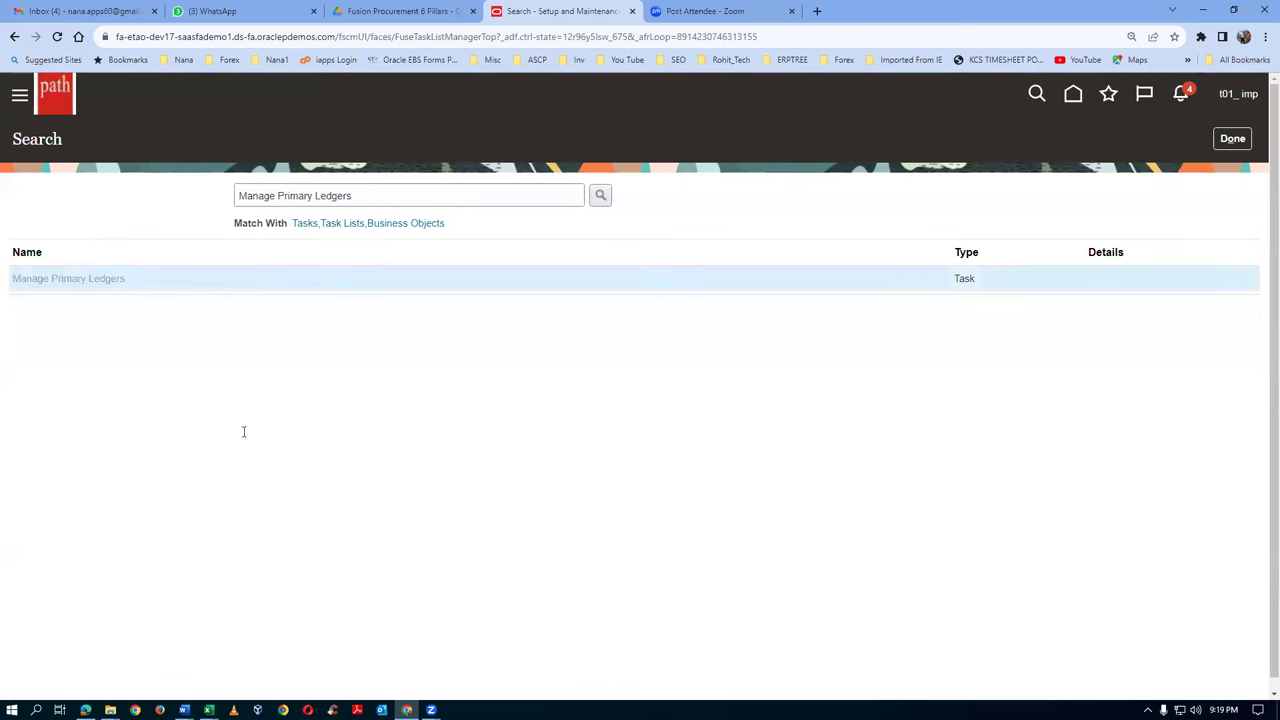
Step: Start a new primary ledger with t01_primary_ledger as both its name and description
click(133, 193)
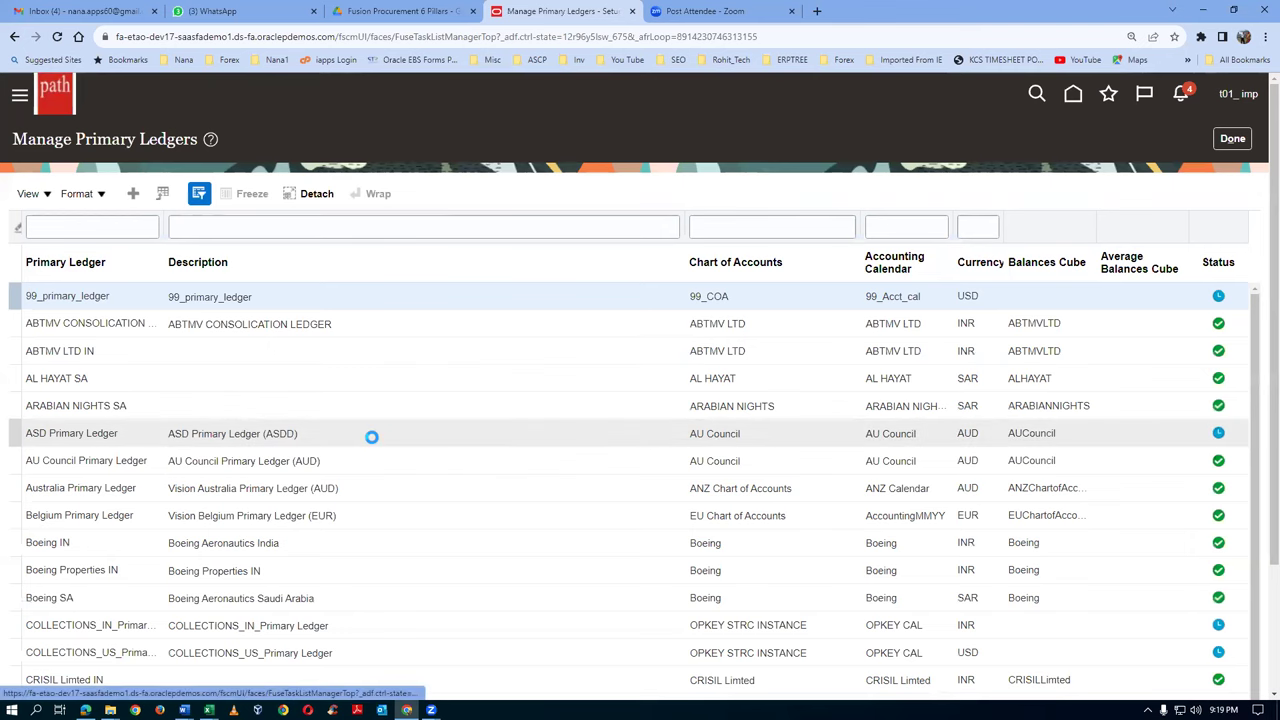
click(366, 226)
text(t01_primary_ledger)
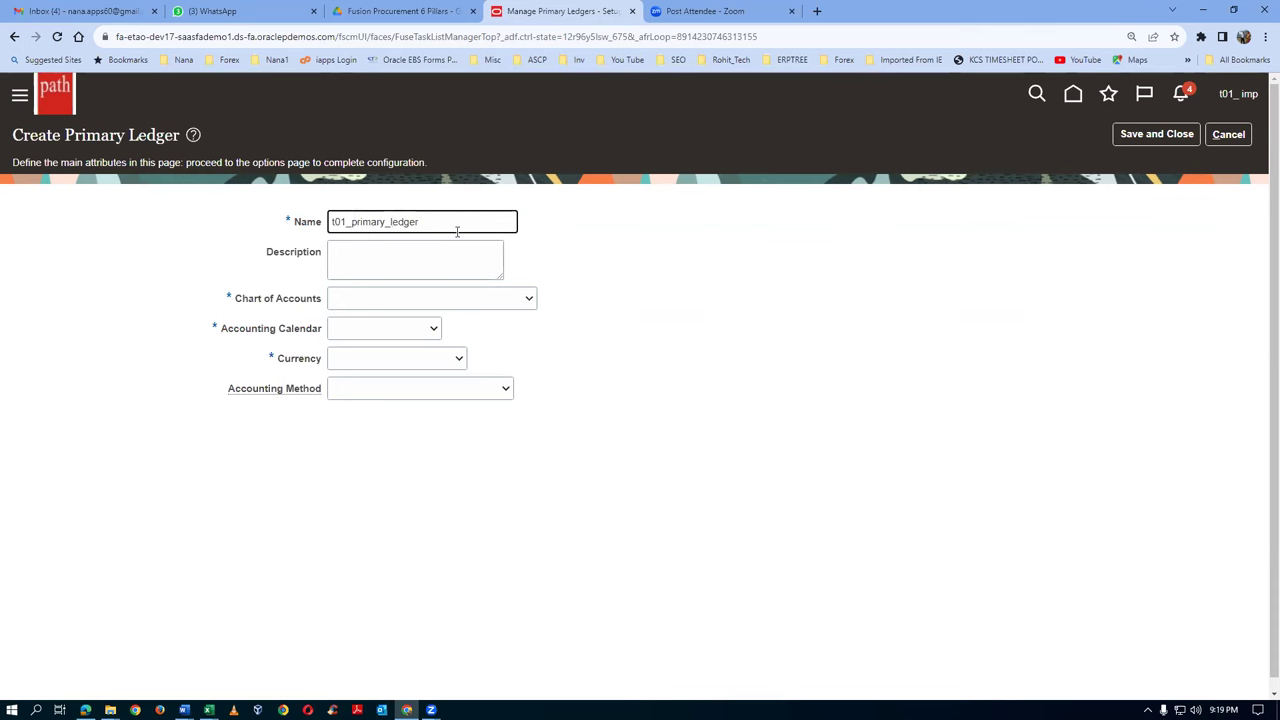
key(ctrl+a)
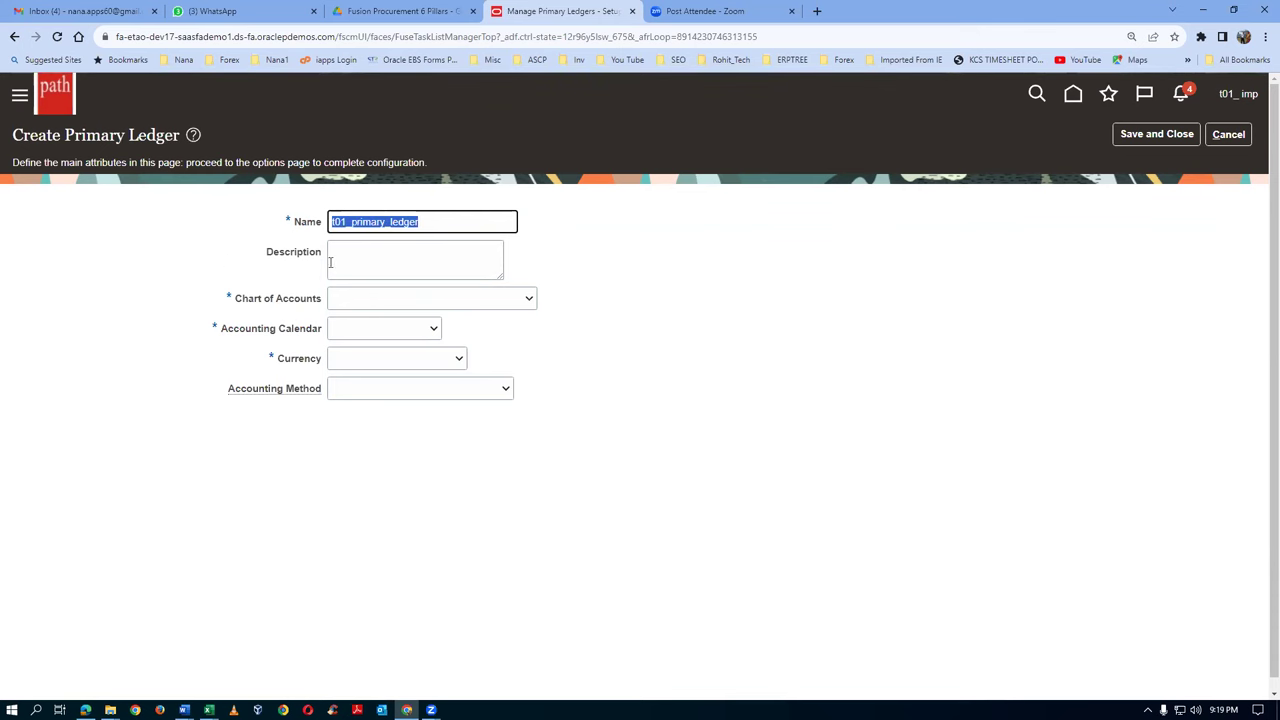
click(335, 261)
key(ctrl+v)
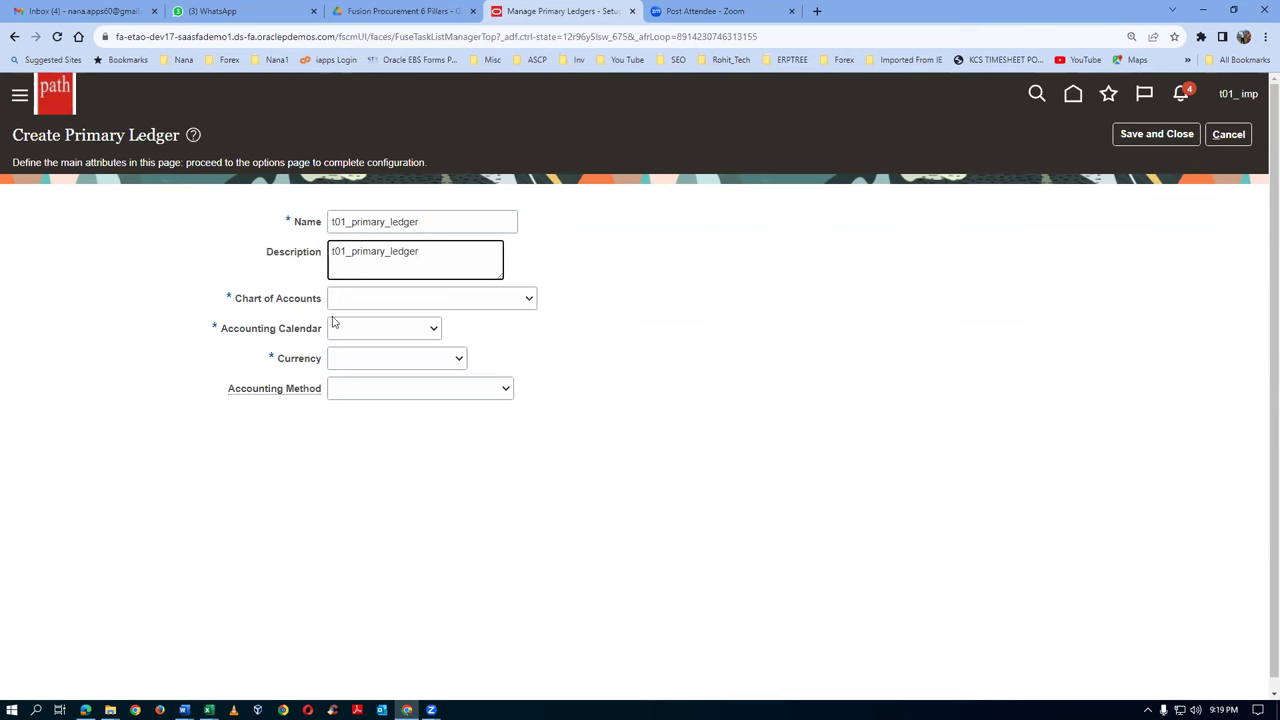
Step: Set the new primary ledger's chart of accounts to t01_COA
click(408, 302)
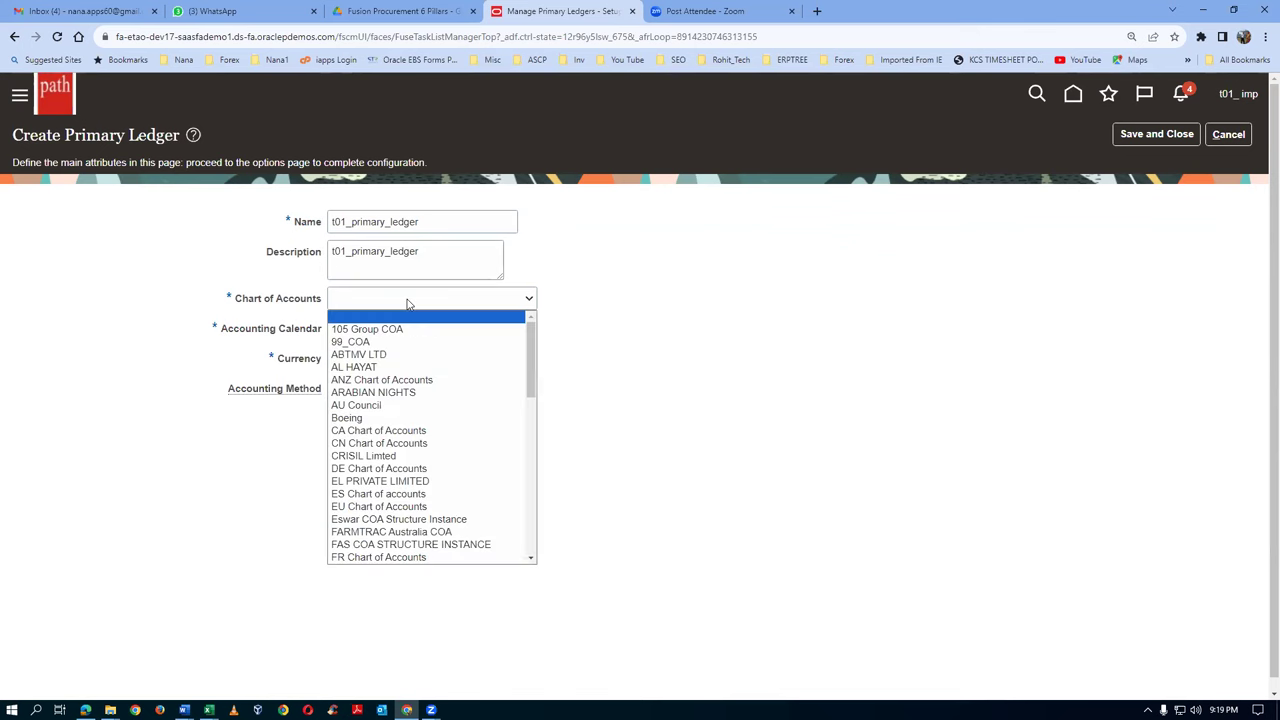
text(tap)
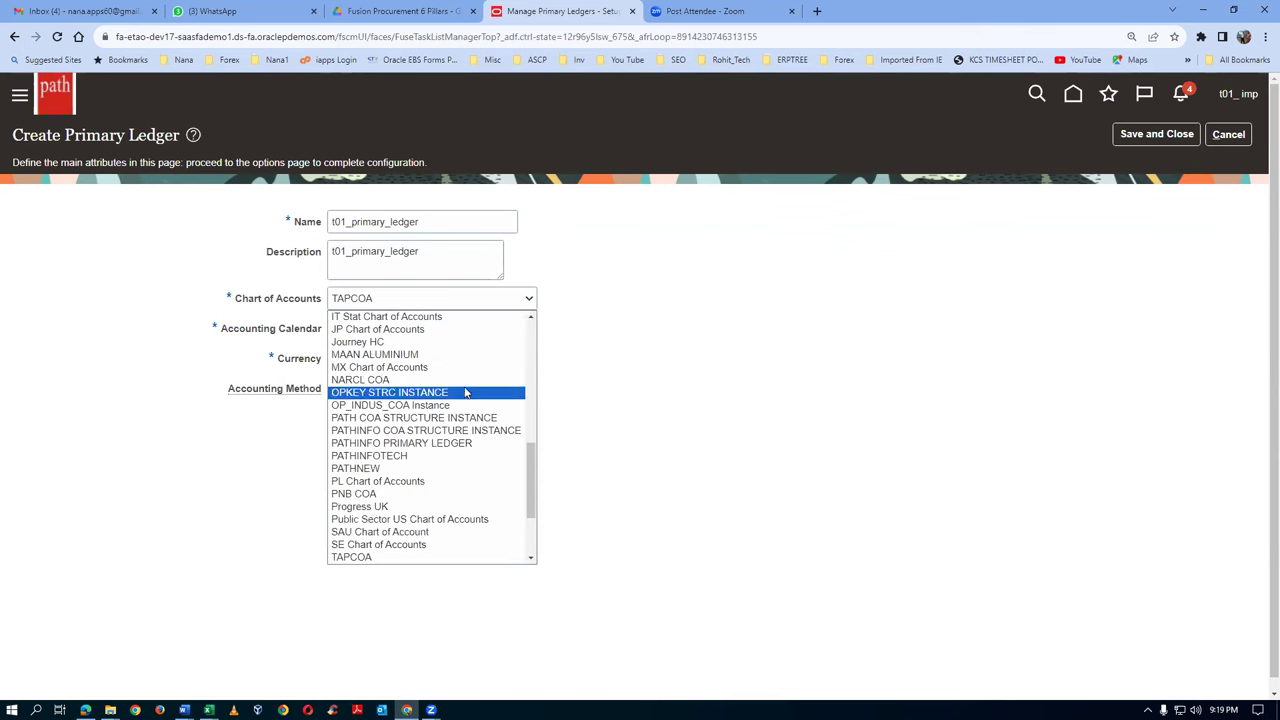
drag(530, 491, 530, 535)
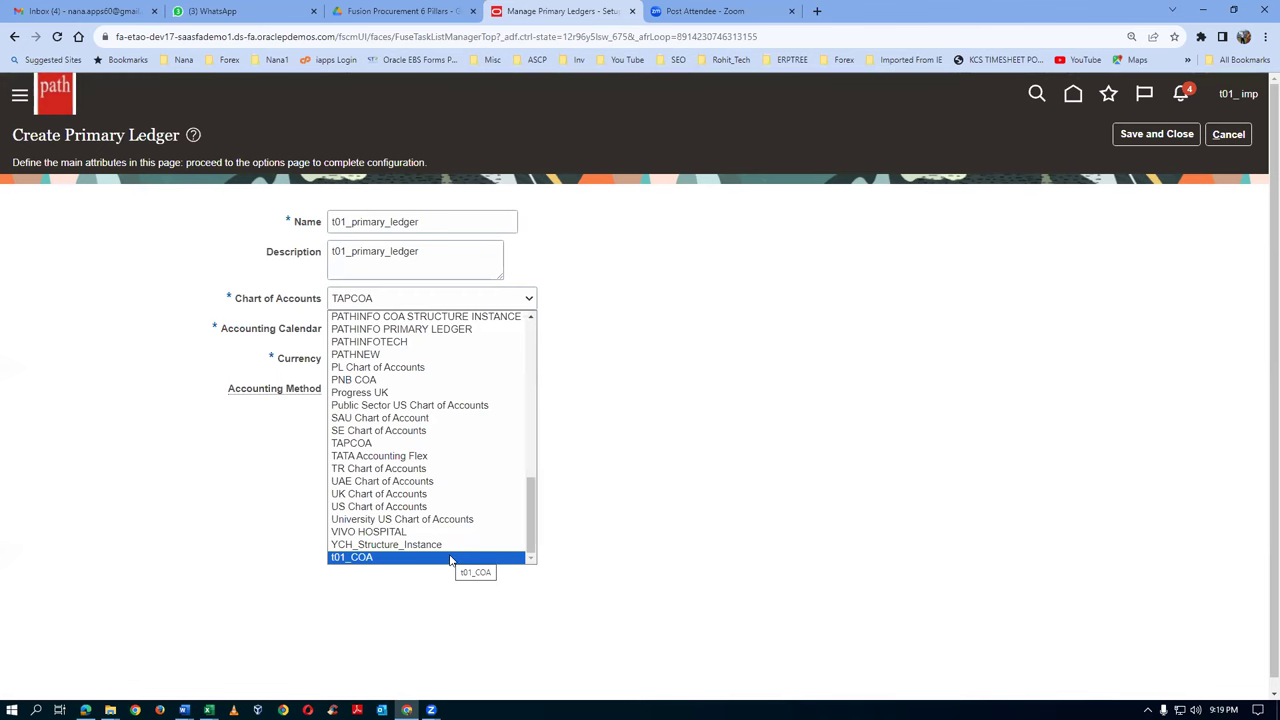
drag(527, 519, 534, 344)
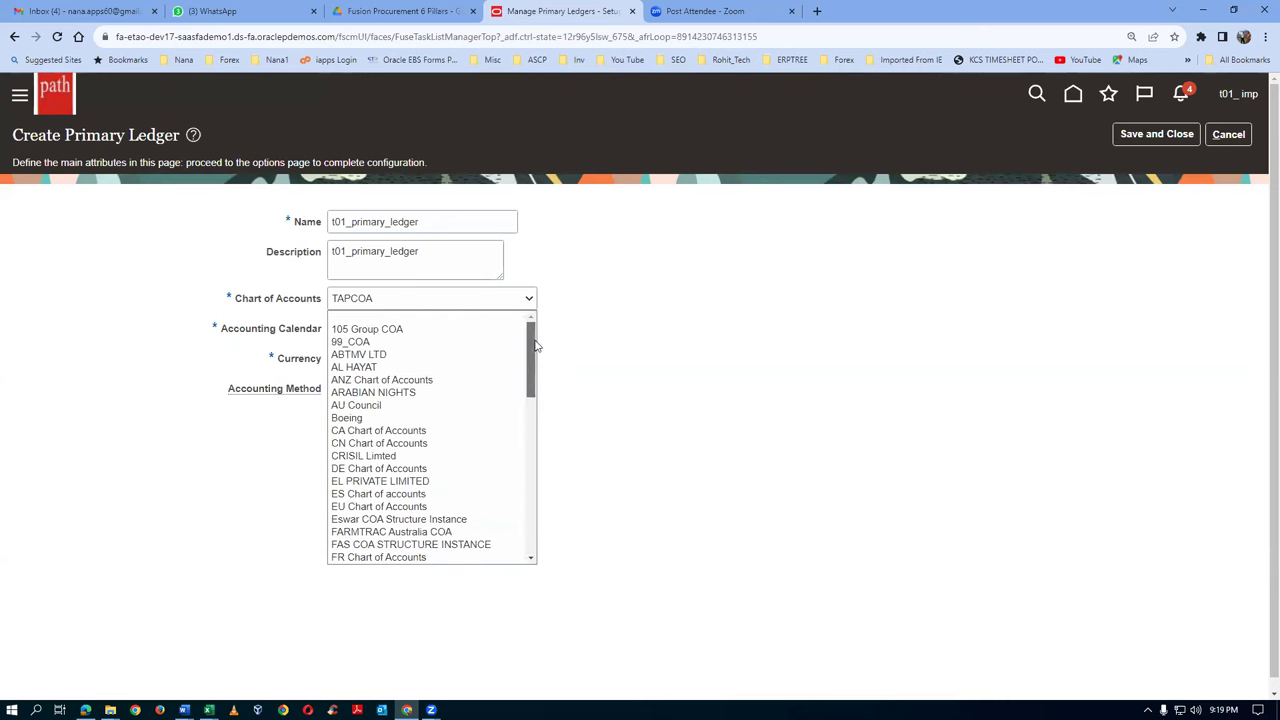
drag(535, 347, 546, 529)
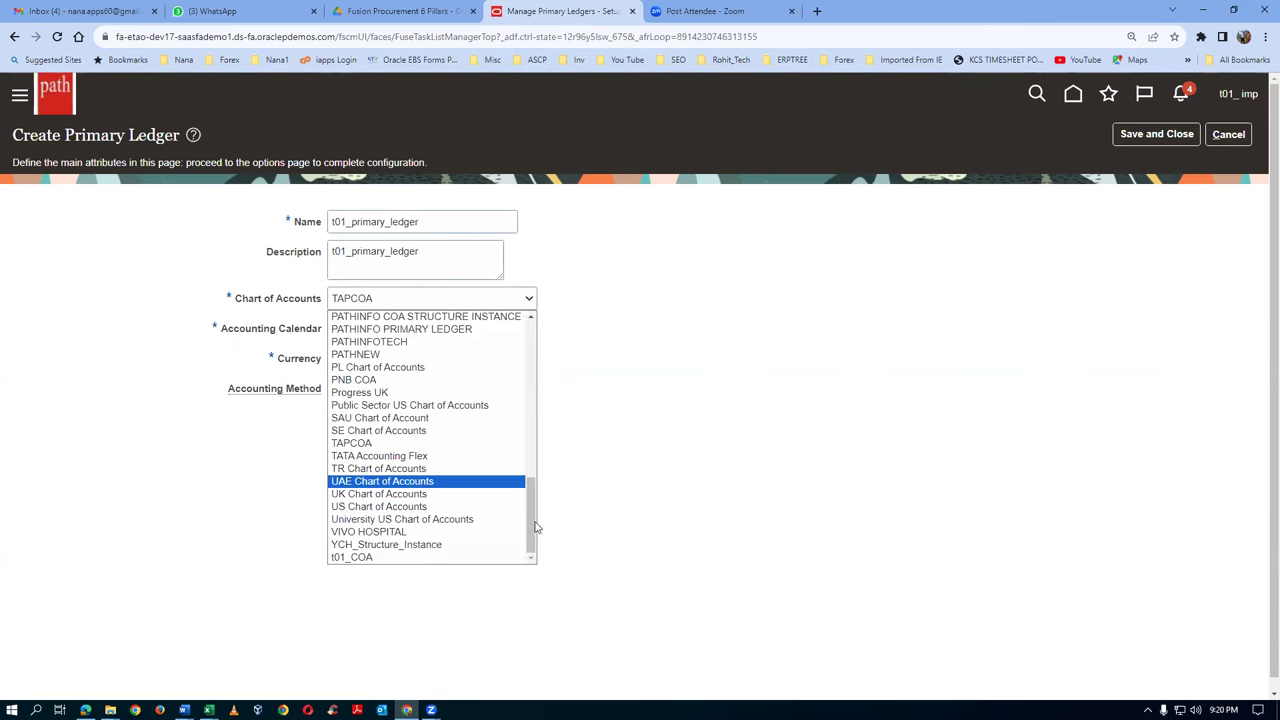
drag(532, 522, 543, 355)
scroll(520, 340, down, 5)
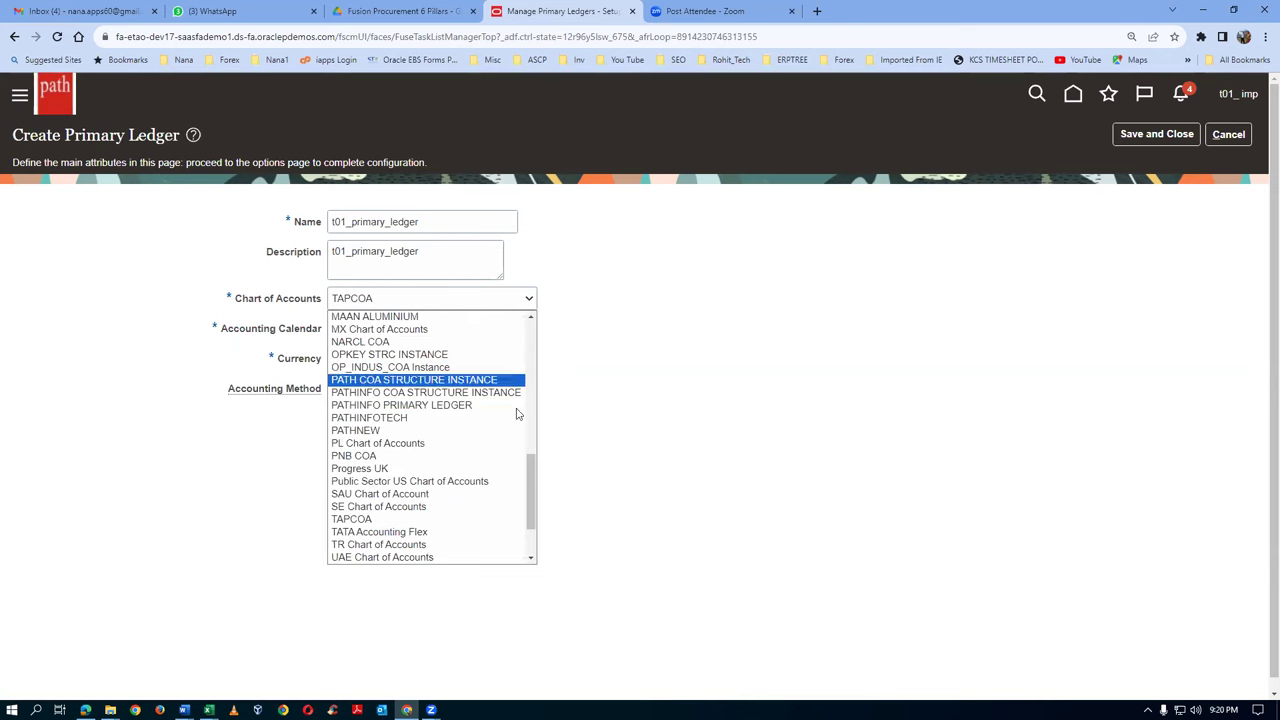
drag(535, 490, 535, 453)
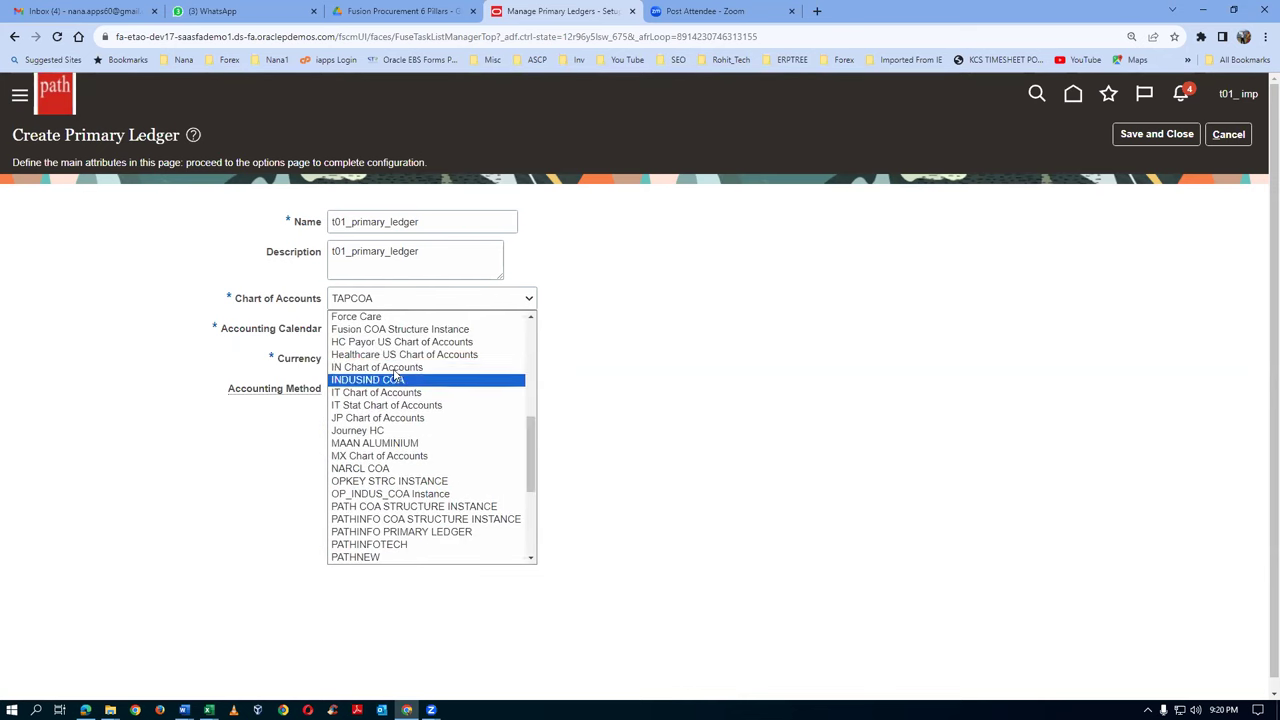
scroll(420, 470, down, 4)
click(420, 560)
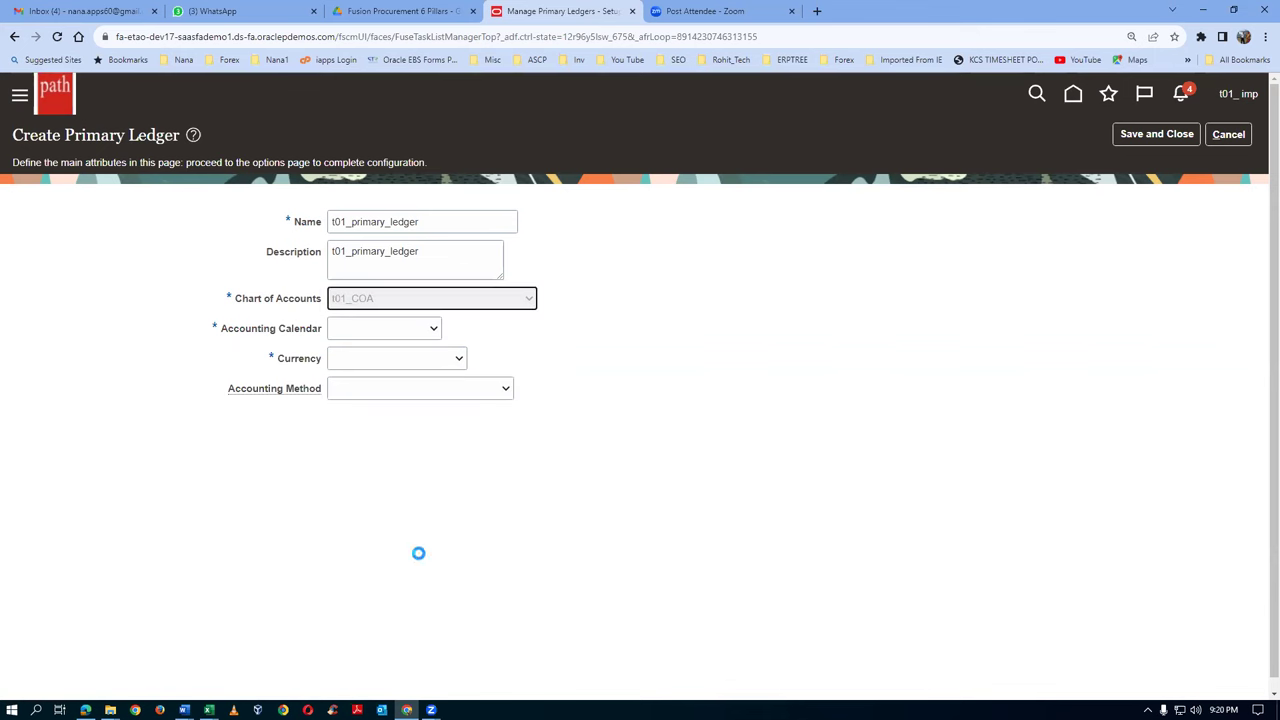
Step: Set the new primary ledger's accounting calendar to t01_acct_cal
click(364, 330)
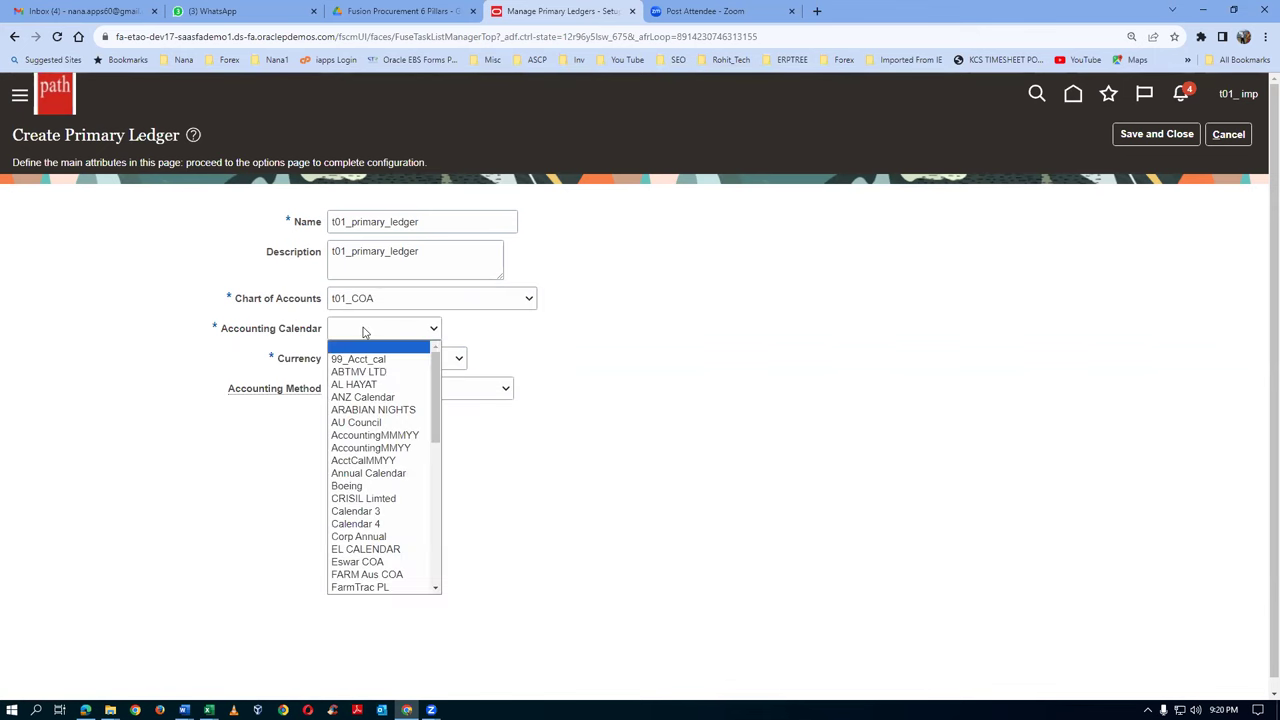
key(t)
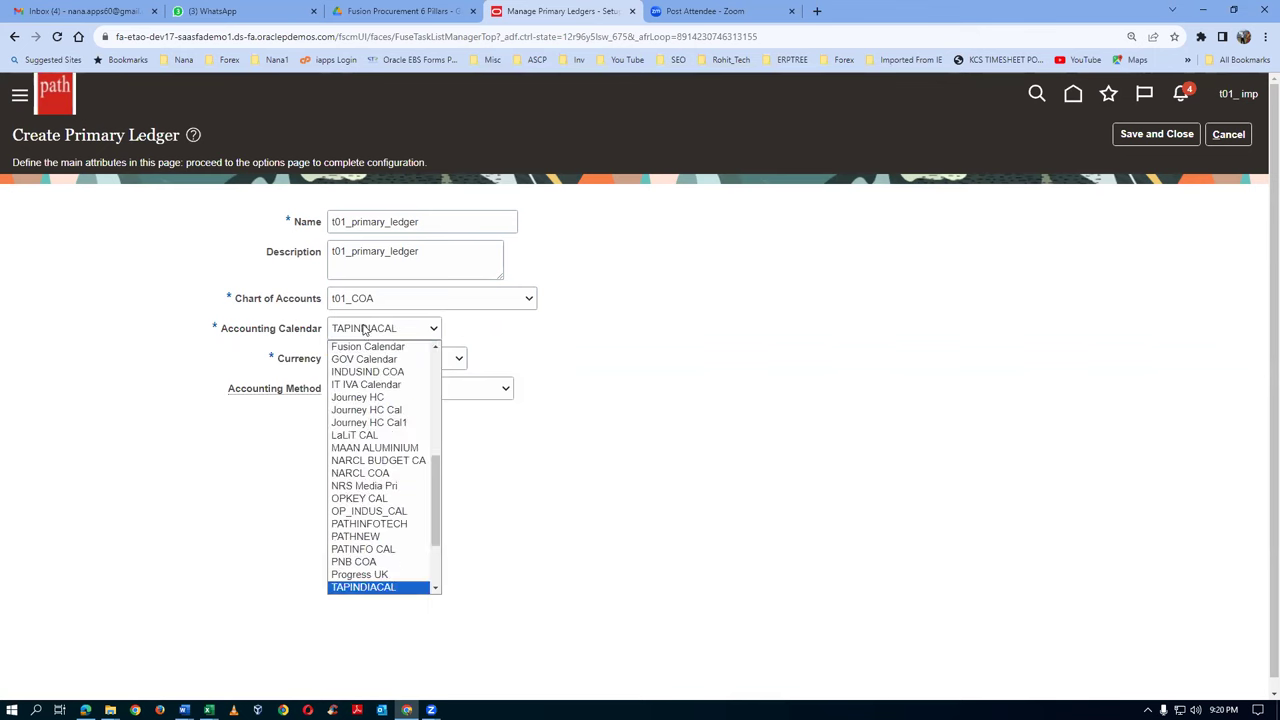
scroll(437, 587, down, 2)
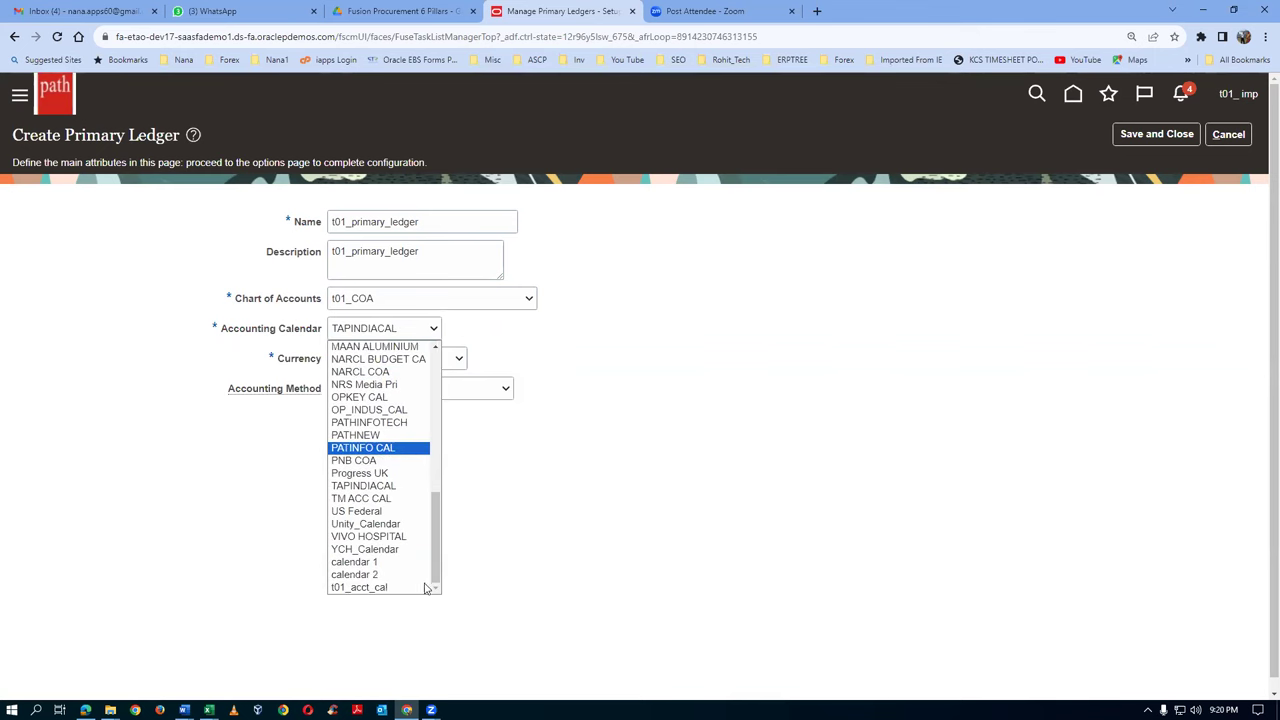
click(418, 587)
Step: Set the ledger's currency to USD - US Dollar and accounting method to Standard Accrual, then save and close it
click(349, 362)
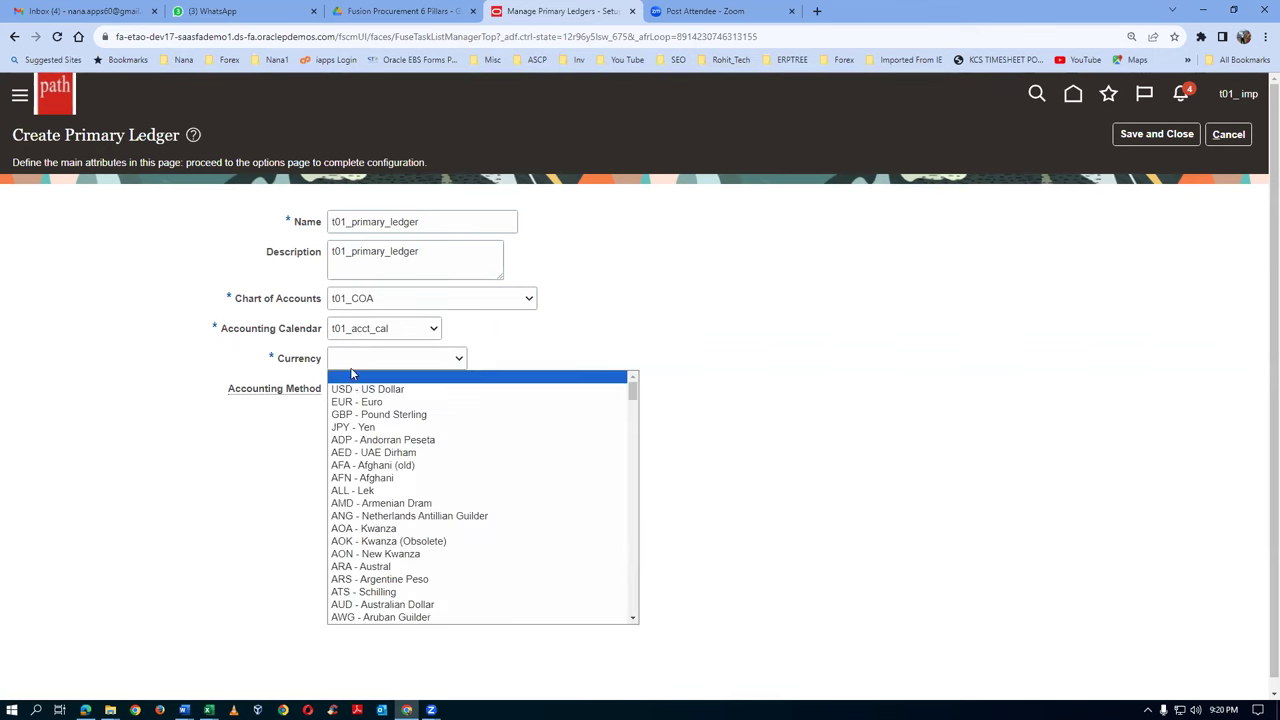
click(355, 385)
click(353, 390)
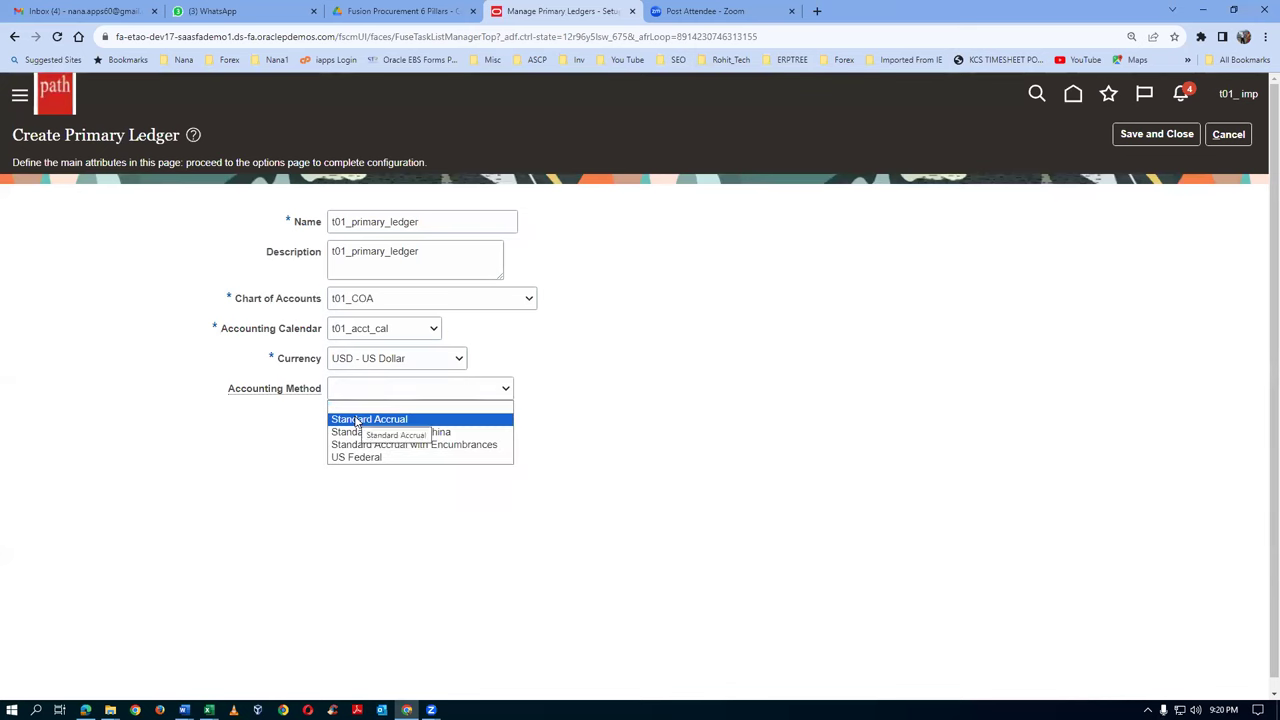
click(355, 420)
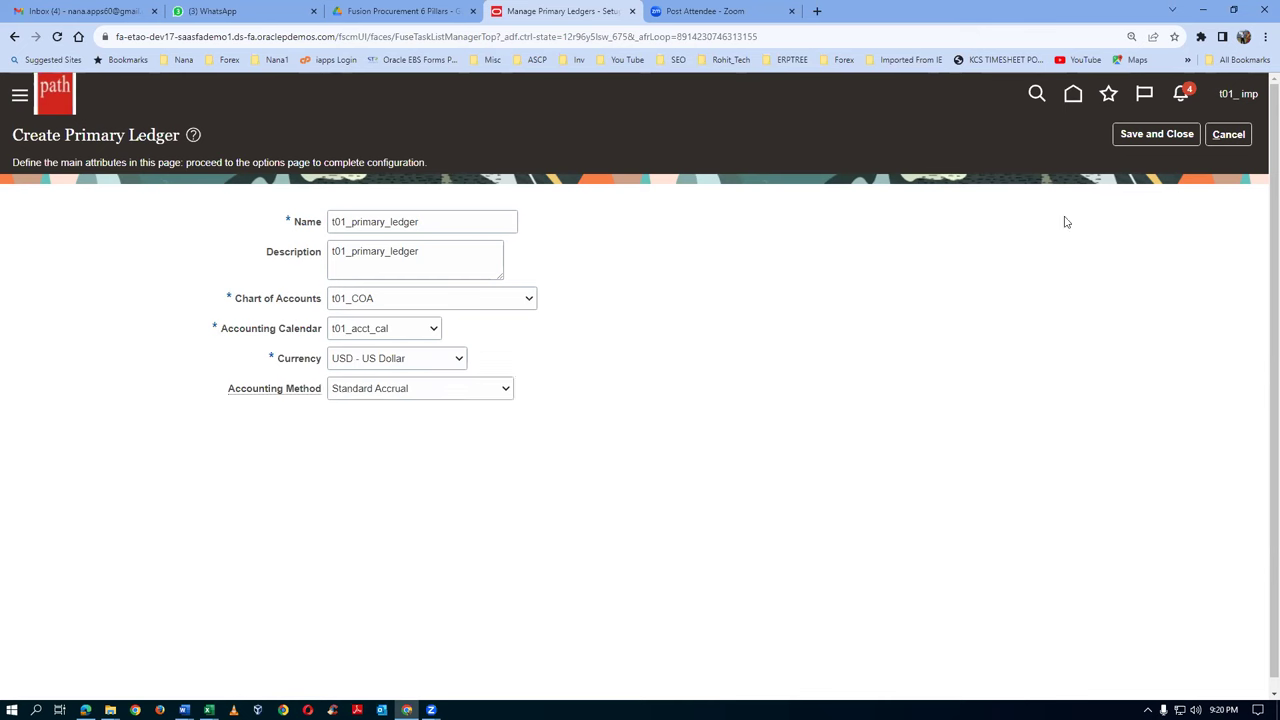
click(1171, 137)
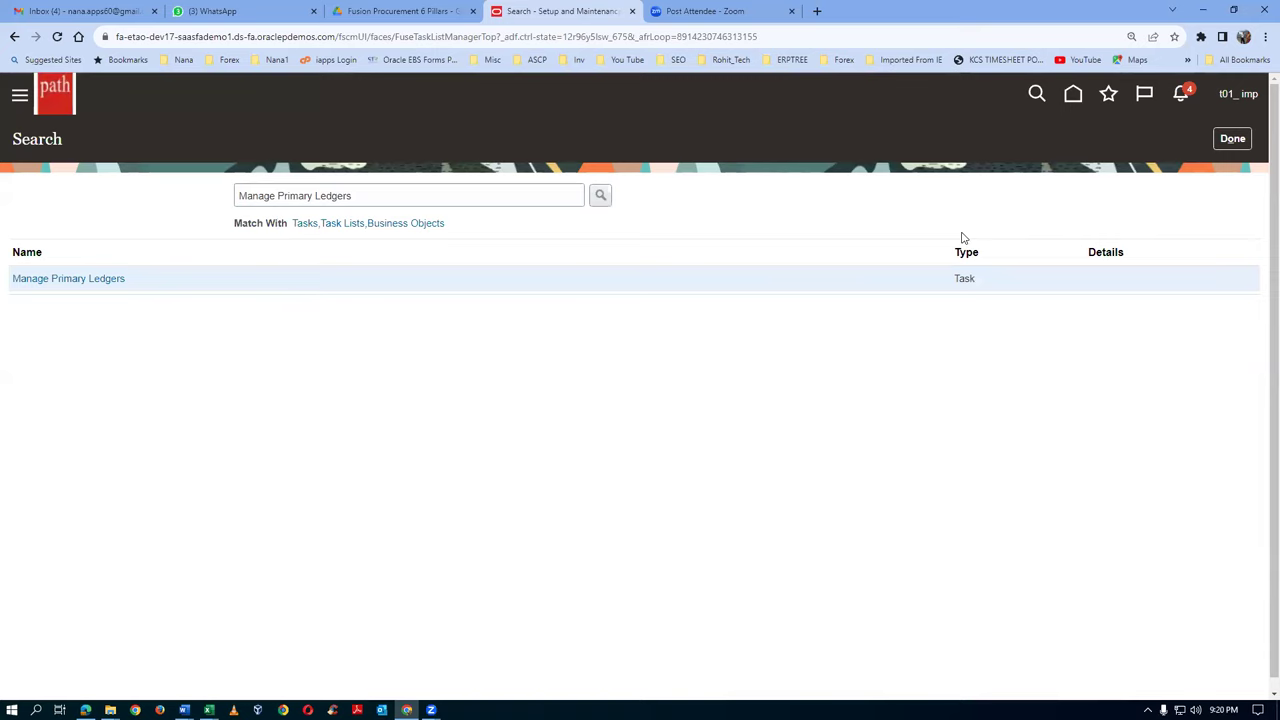
Step: Switch to the Excel worksheet and copy the Specify Ledger Options description for item 20
key(alt+Tab)
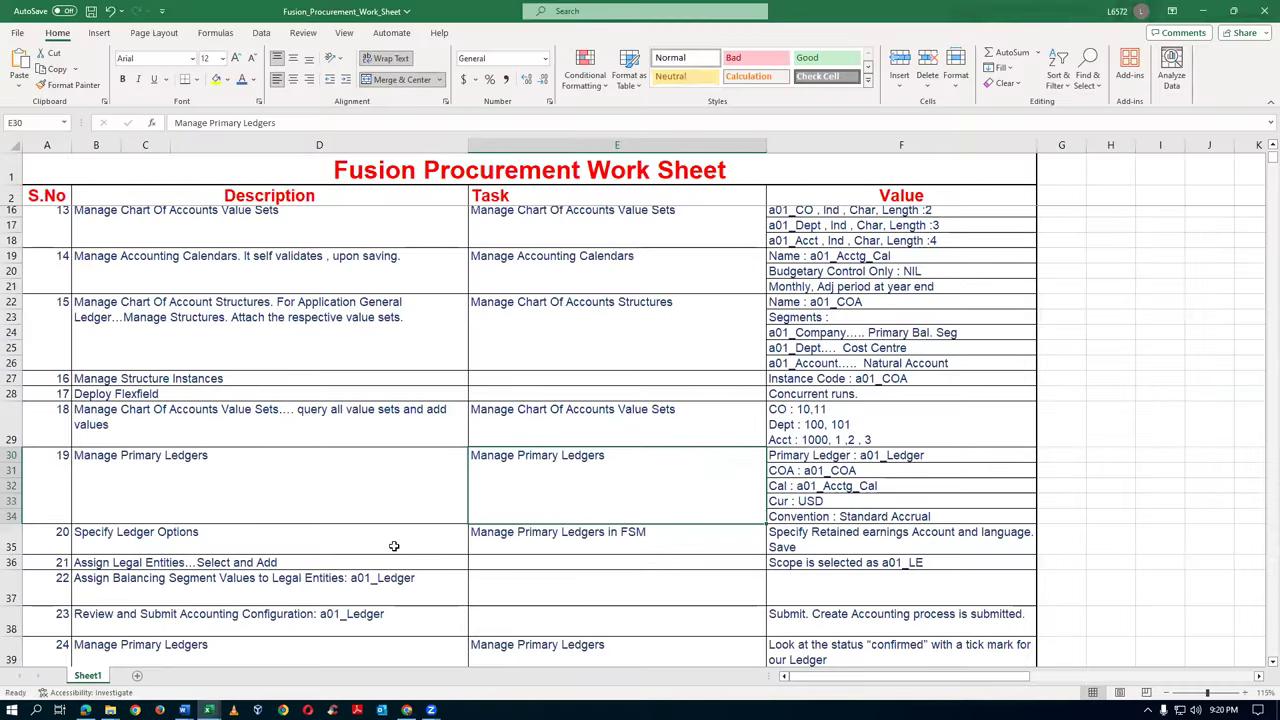
scroll(412, 520, down, 1)
click(138, 486)
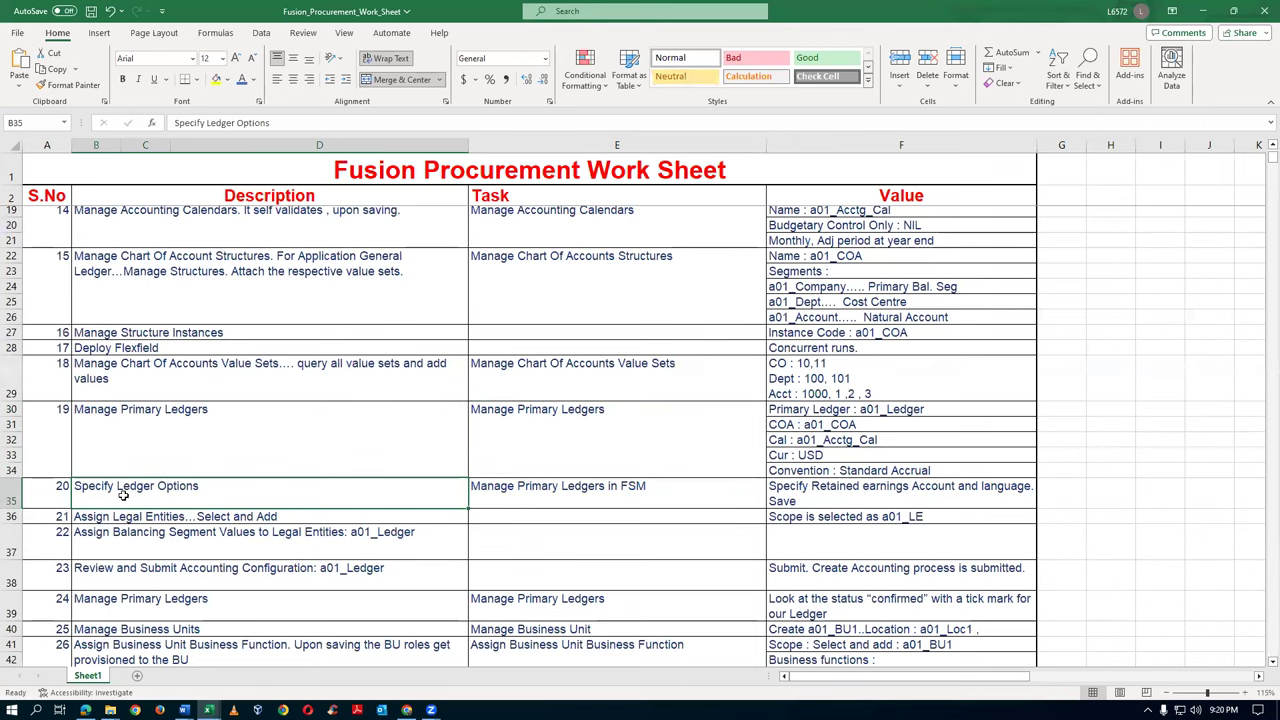
key(ctrl+c)
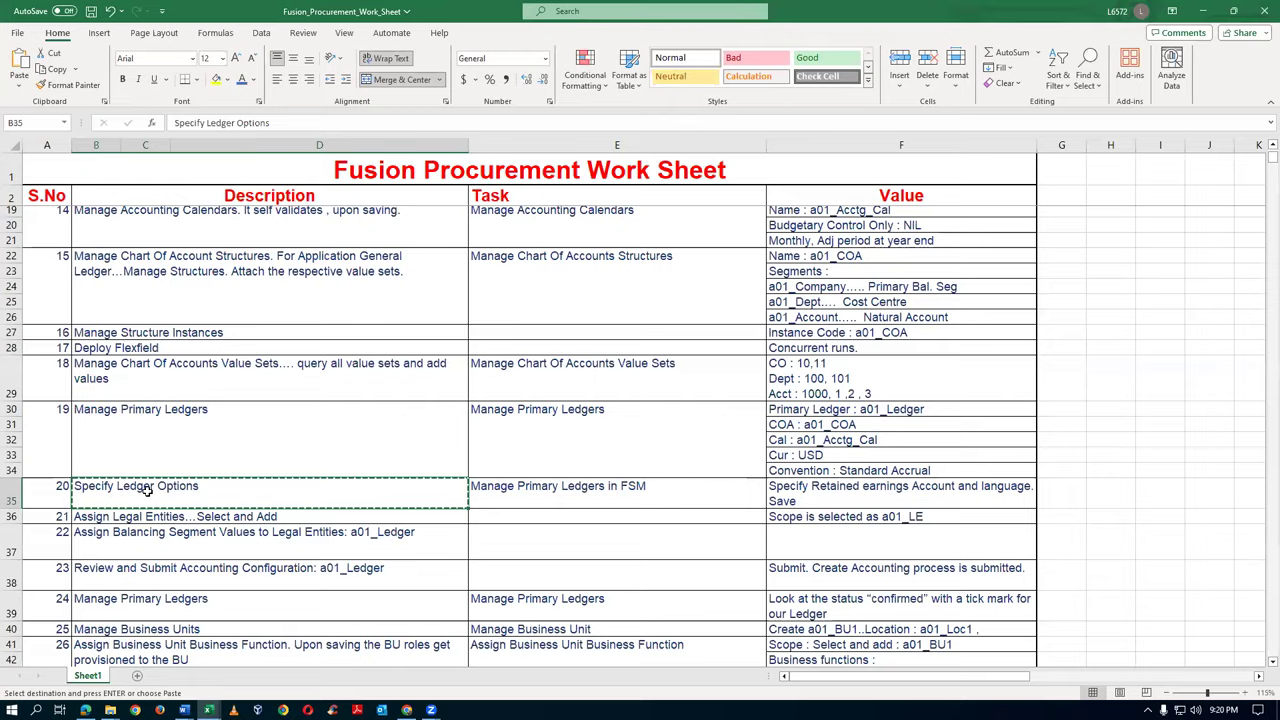
Step: Return to Oracle Fusion, search for and open the Specify Ledger Options task, and cancel out of the Switzerland Primary Ledger options
key(alt+Tab)
click(383, 194)
key(ctrl+a)
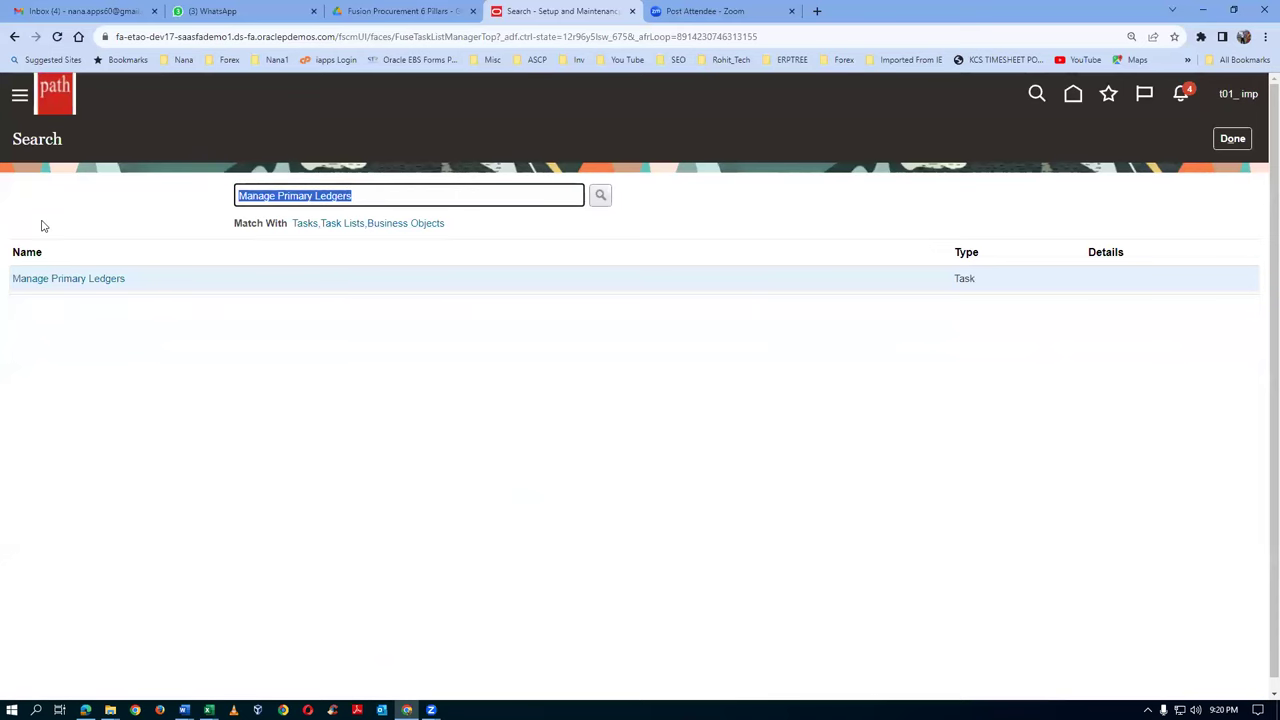
key(ctrl+v)
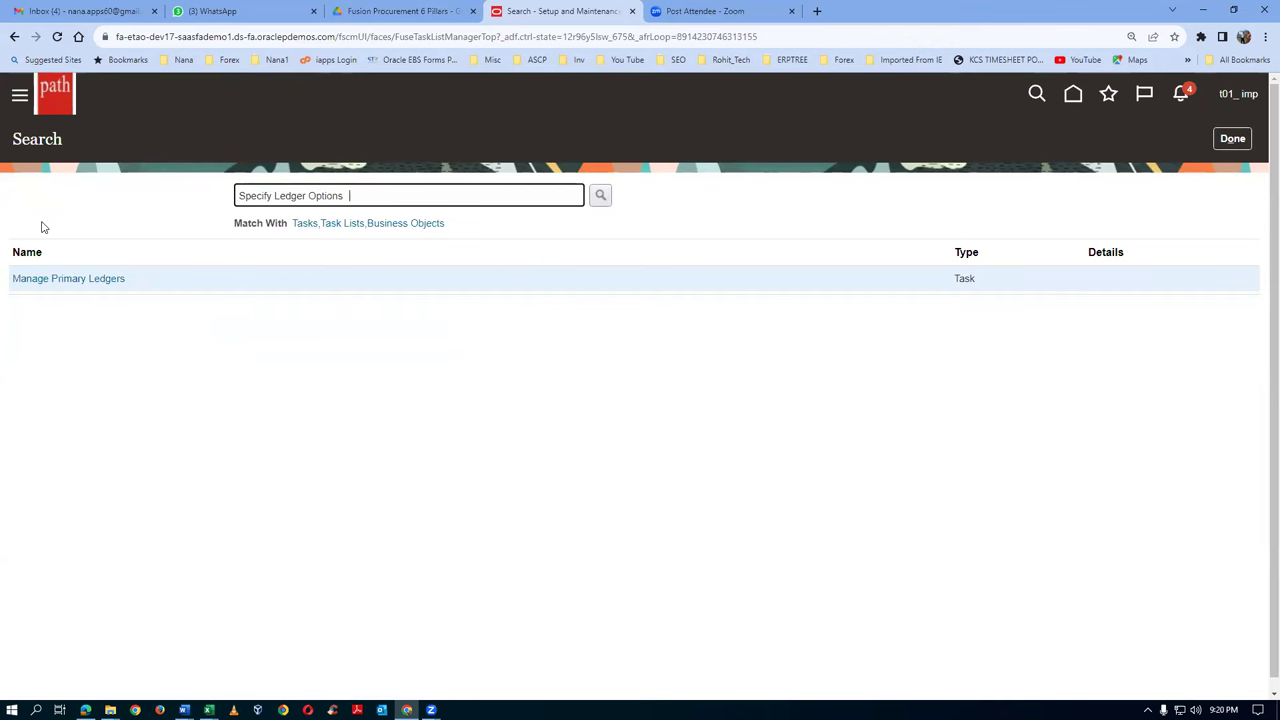
key(Return)
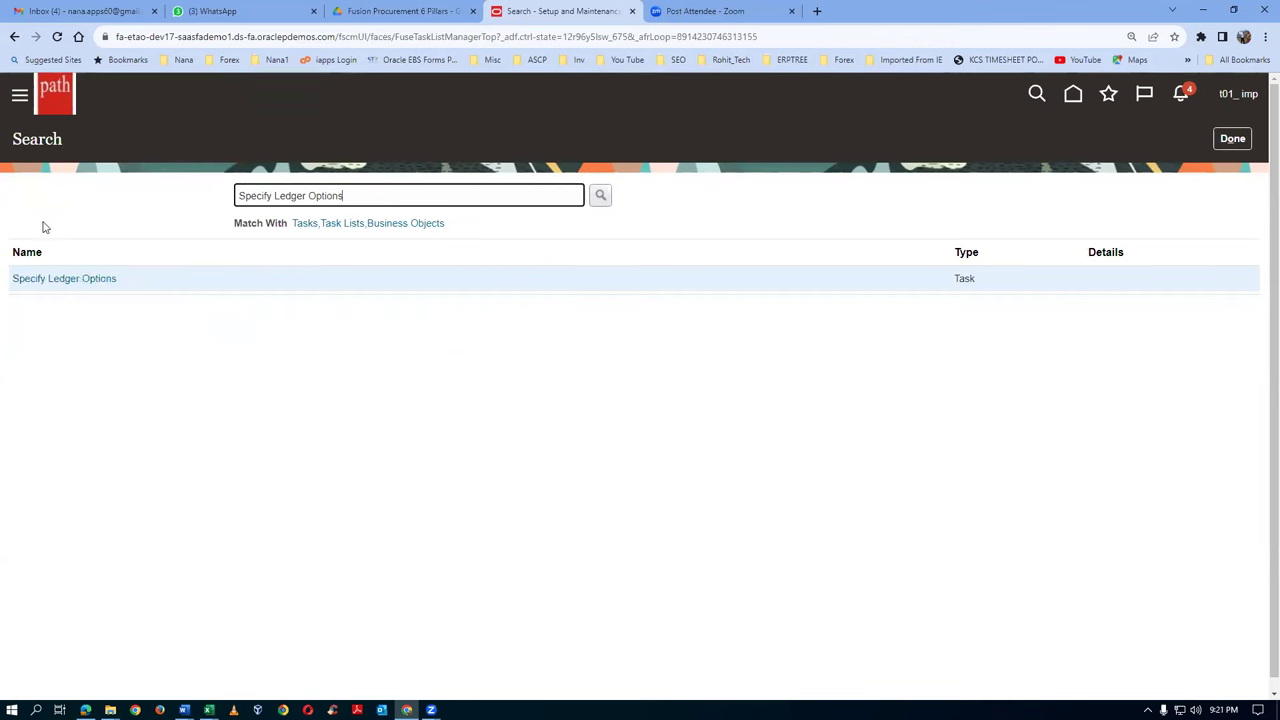
click(66, 279)
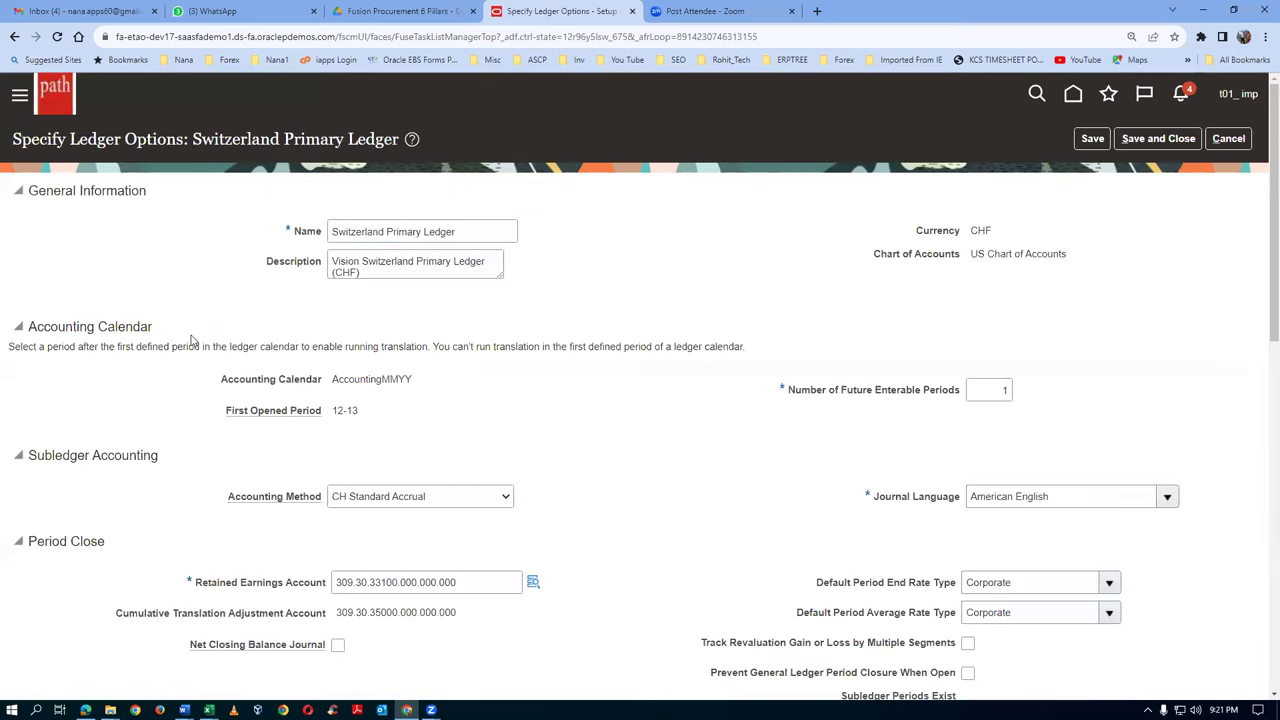
drag(195, 137, 411, 139)
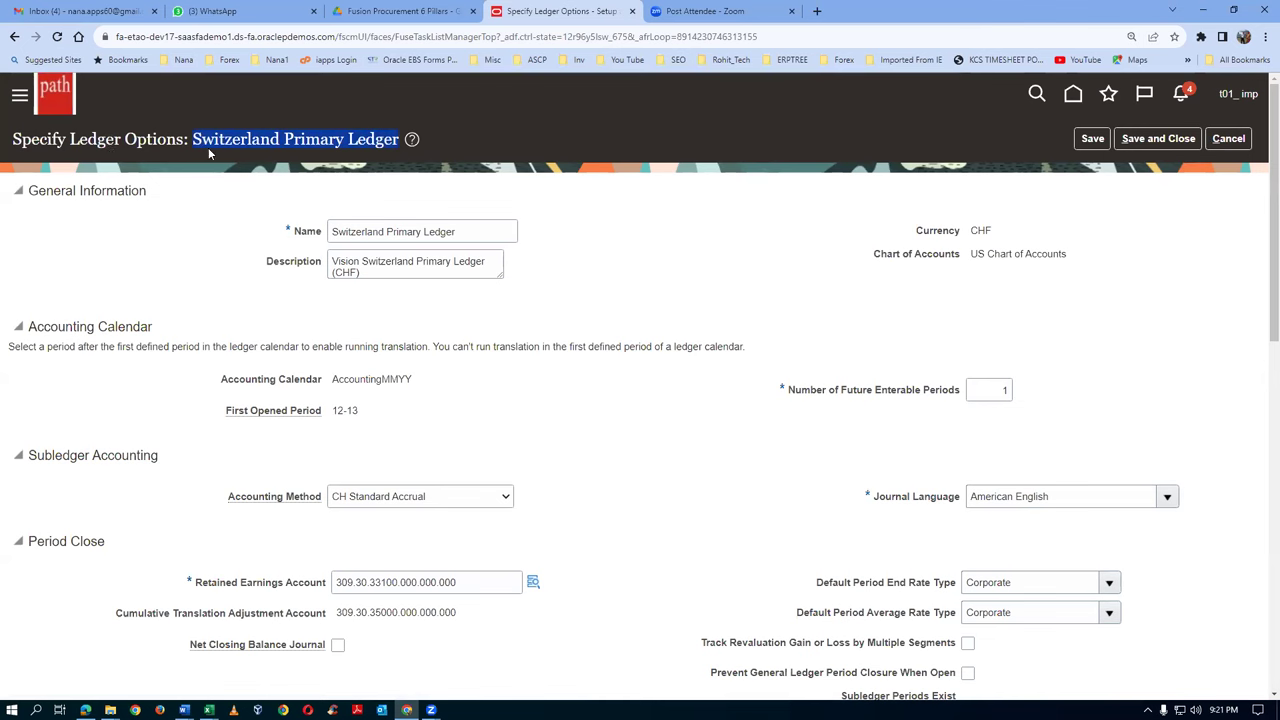
click(1237, 142)
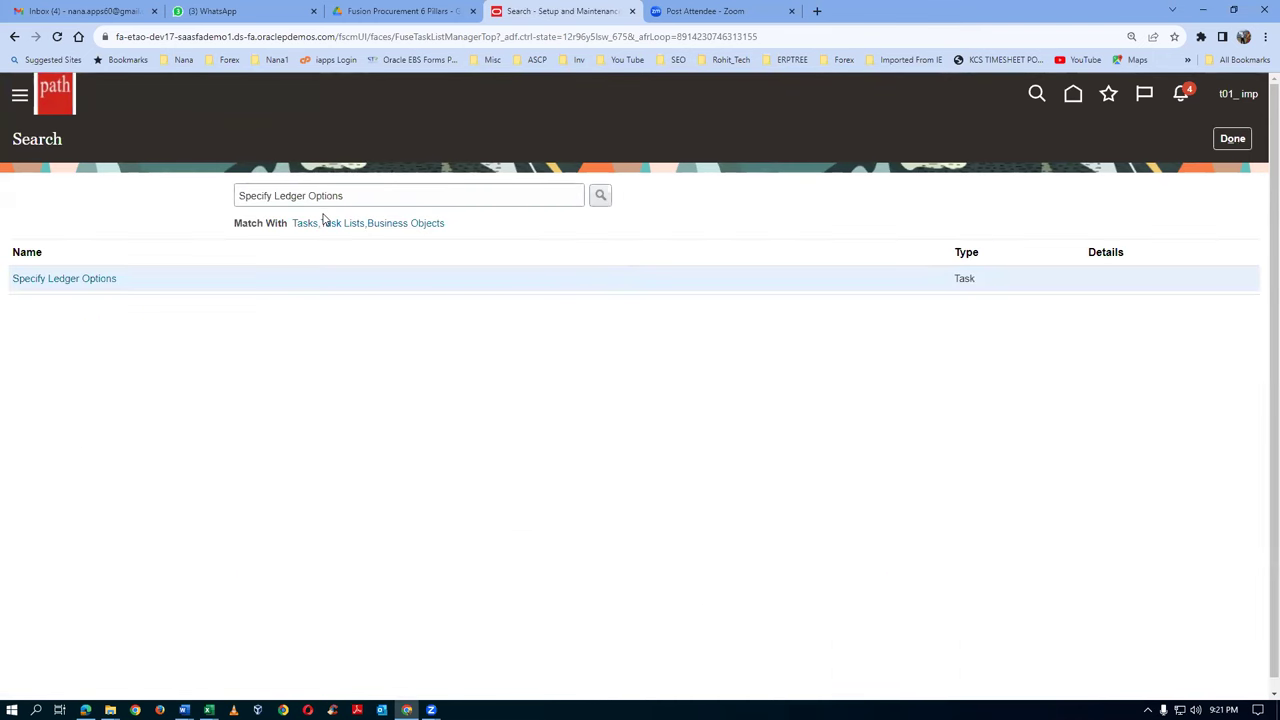
Step: Leave the task search results and return to the Compensation Management setup page
drag(357, 195, 225, 222)
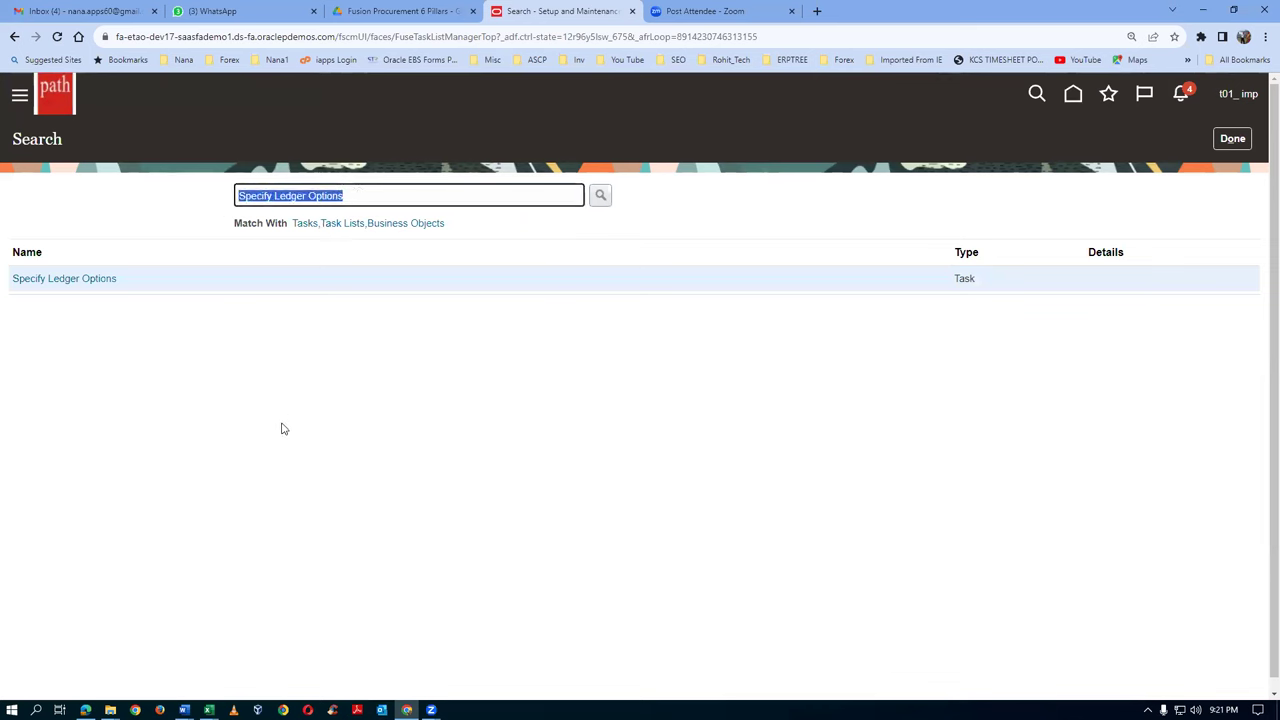
click(237, 224)
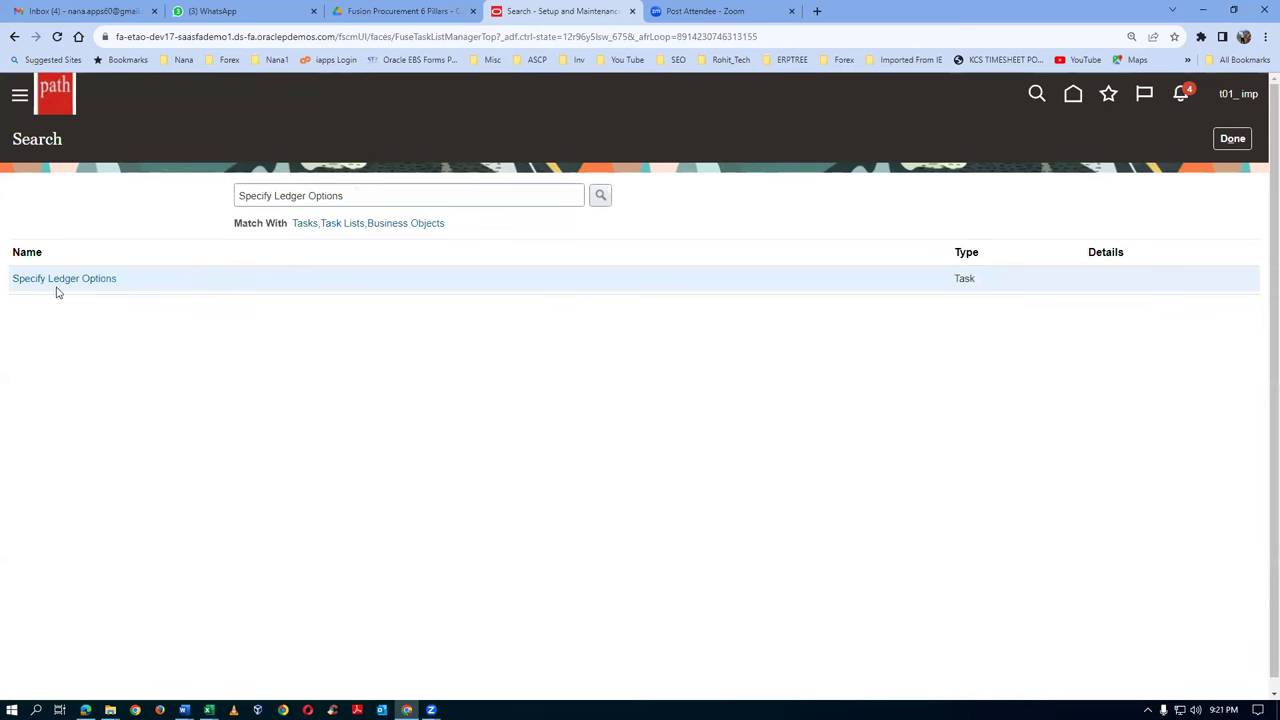
click(1234, 139)
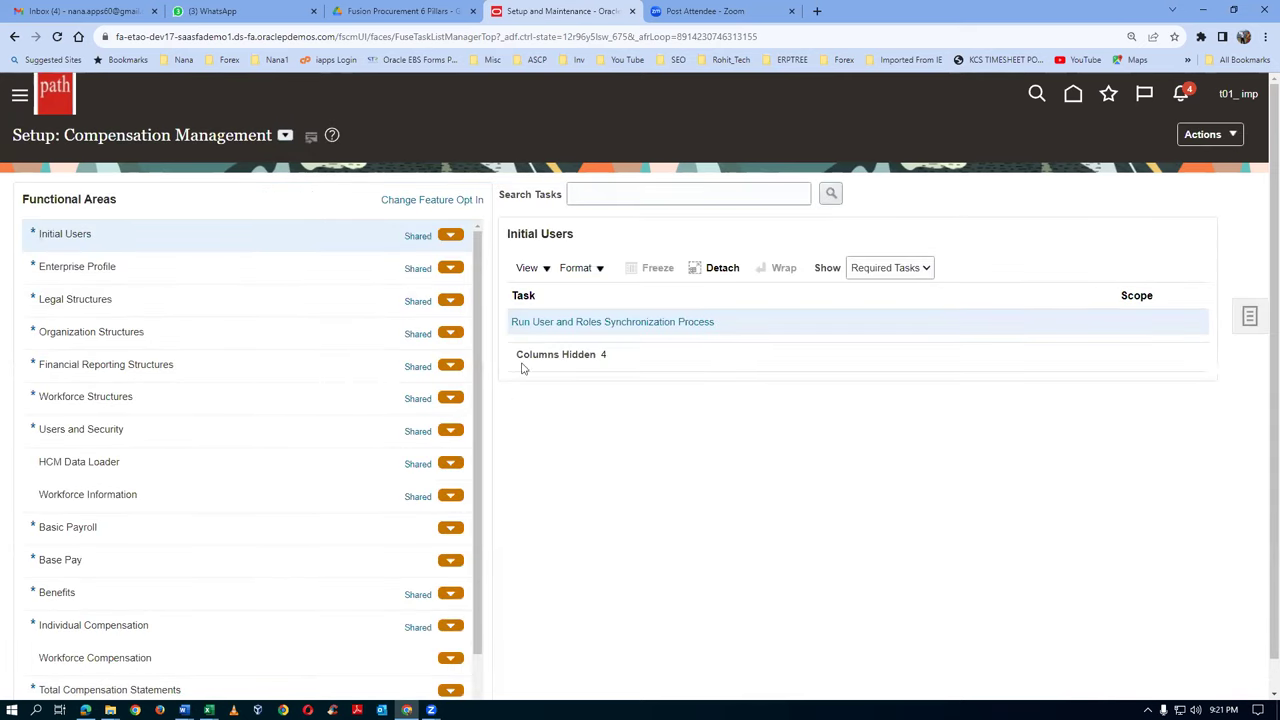
Step: Switch the setup offering from Compensation Management to Financials
click(285, 135)
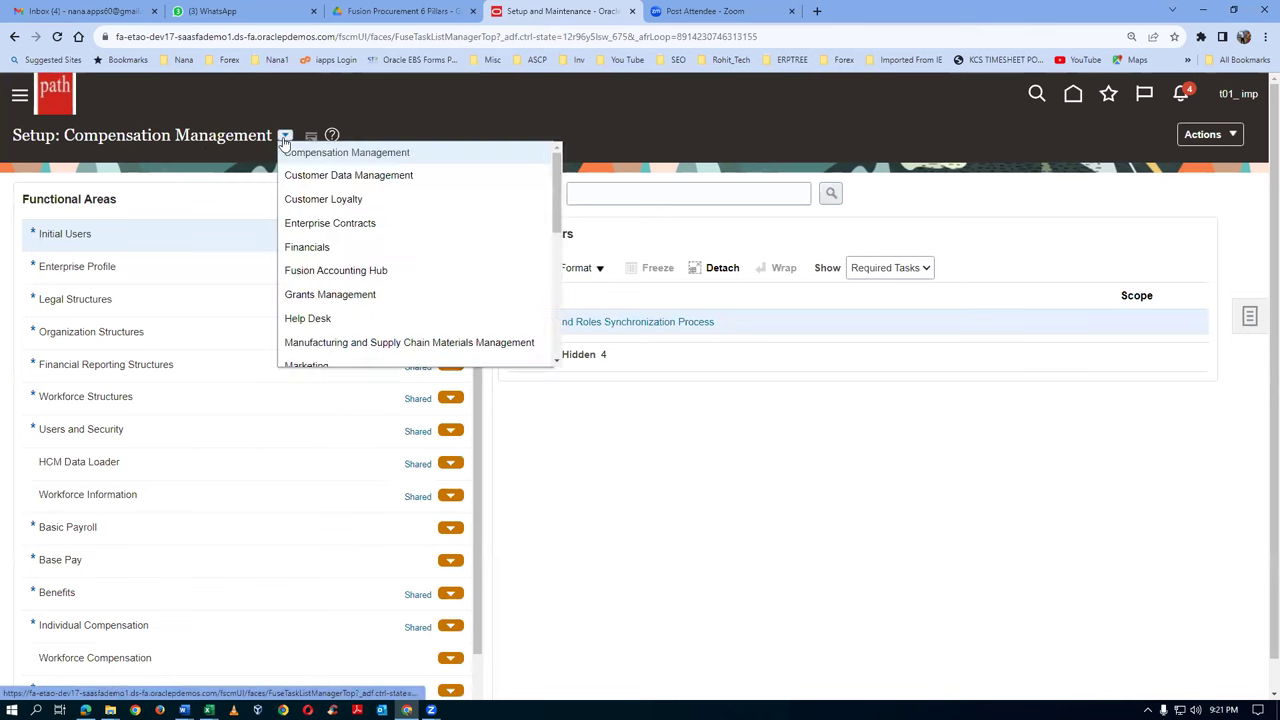
click(348, 248)
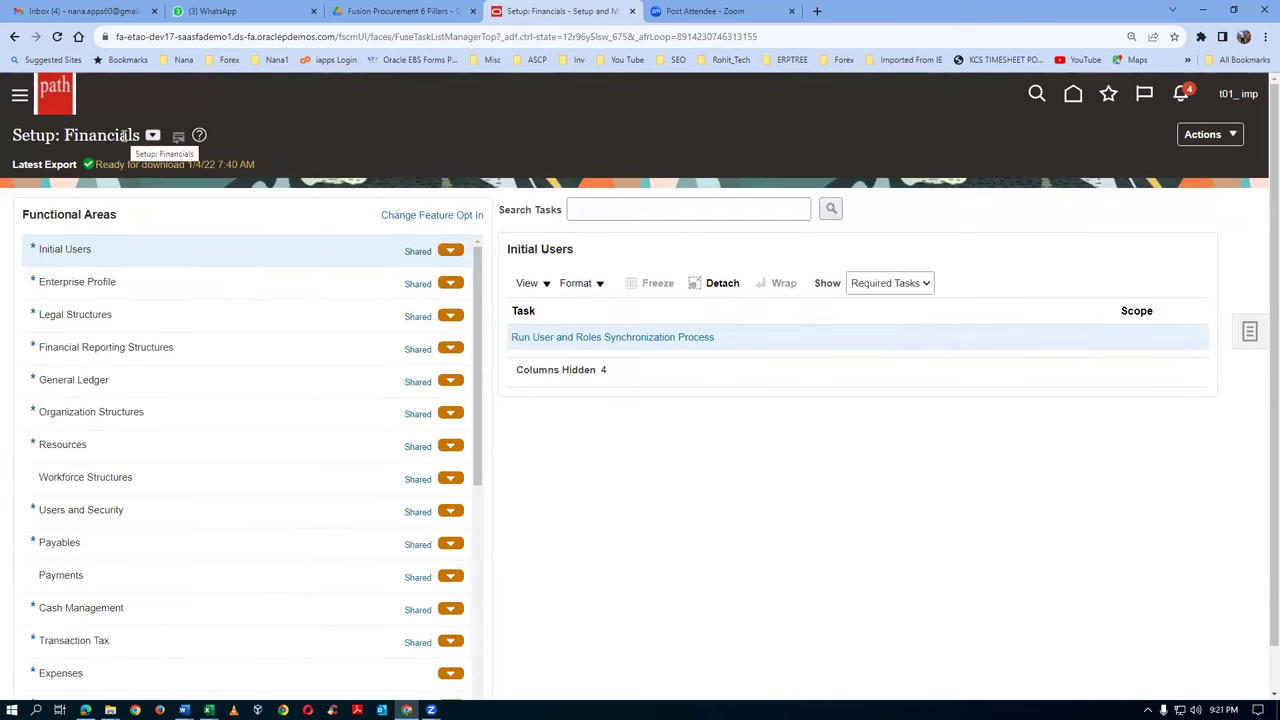
click(622, 209)
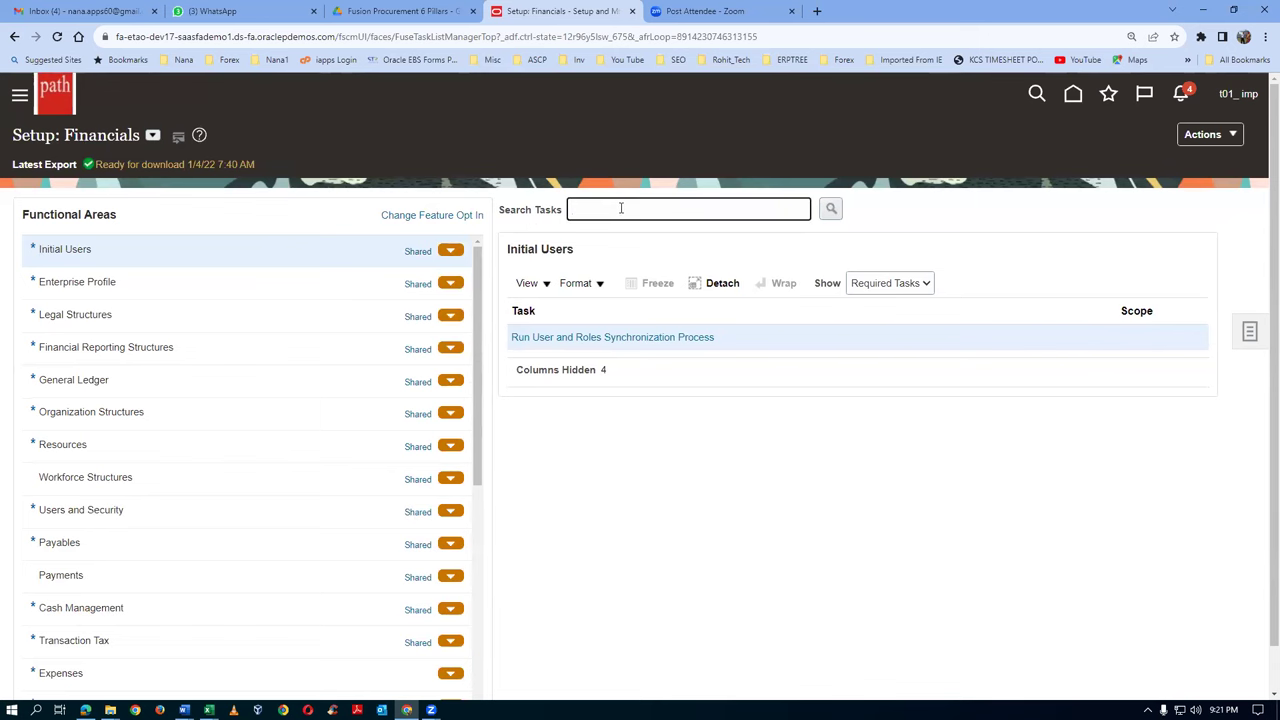
Step: Switch to the Excel worksheet and copy the Manage Primary Ledgers task name for item 19
key(alt+Tab)
click(558, 428)
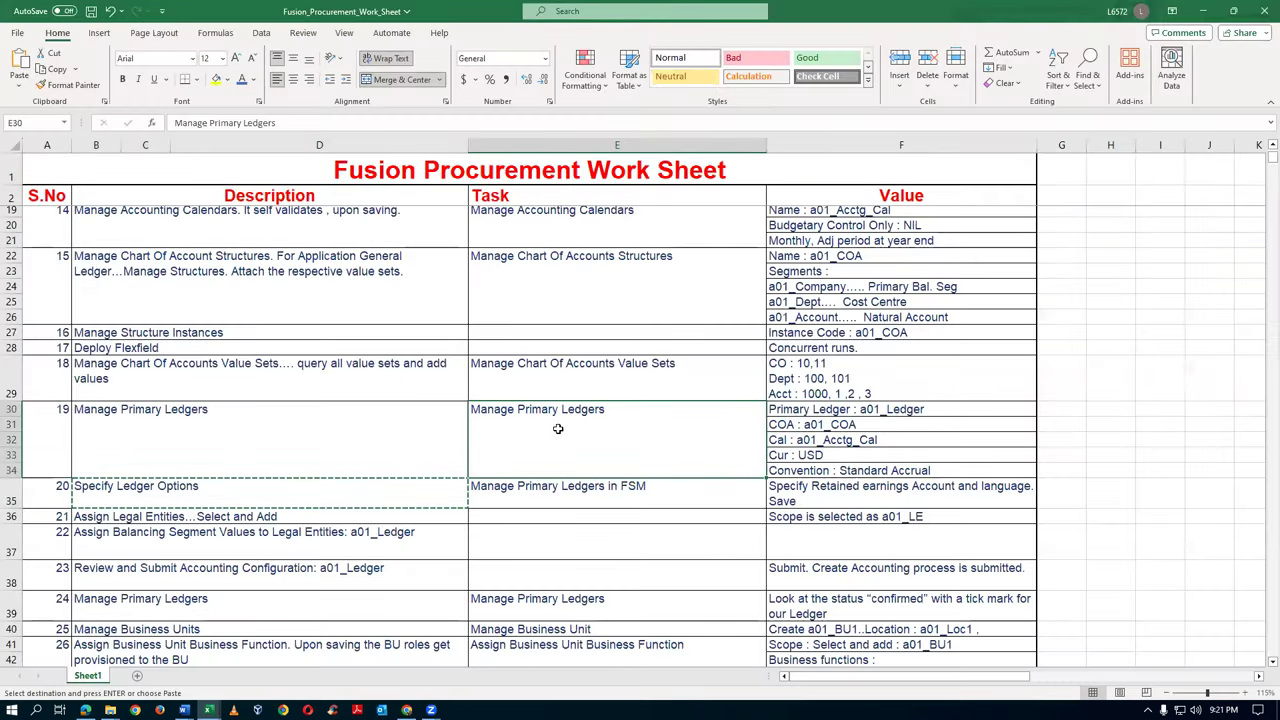
key(ctrl+c)
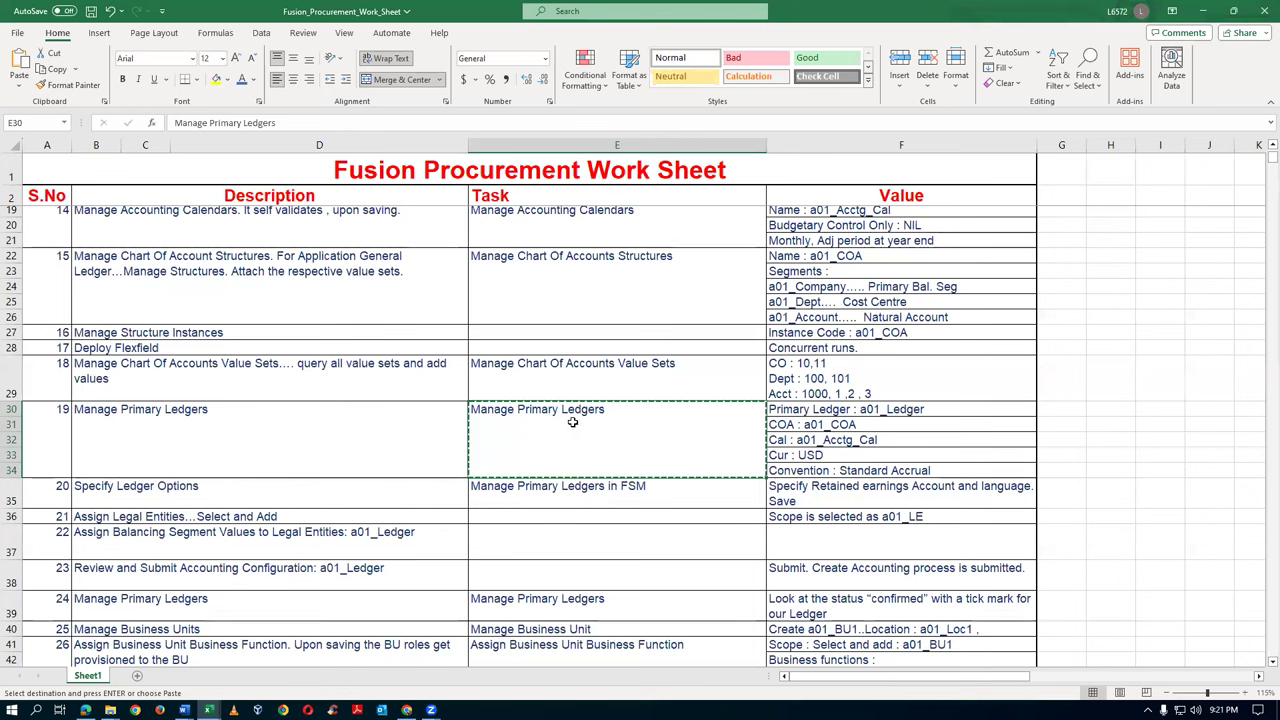
Step: Return to Oracle Fusion and search the Financials setup tasks for Manage Primary Ledgers
key(alt+Tab)
click(598, 212)
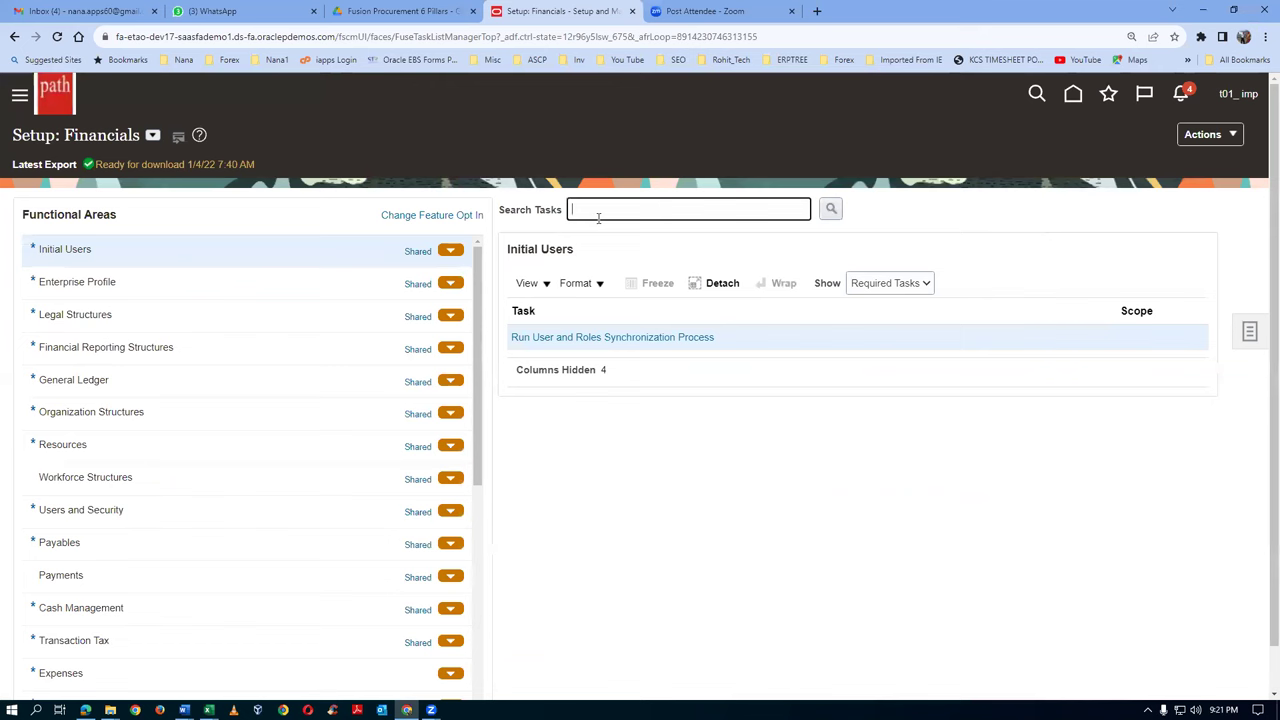
key(ctrl+v)
key(Return)
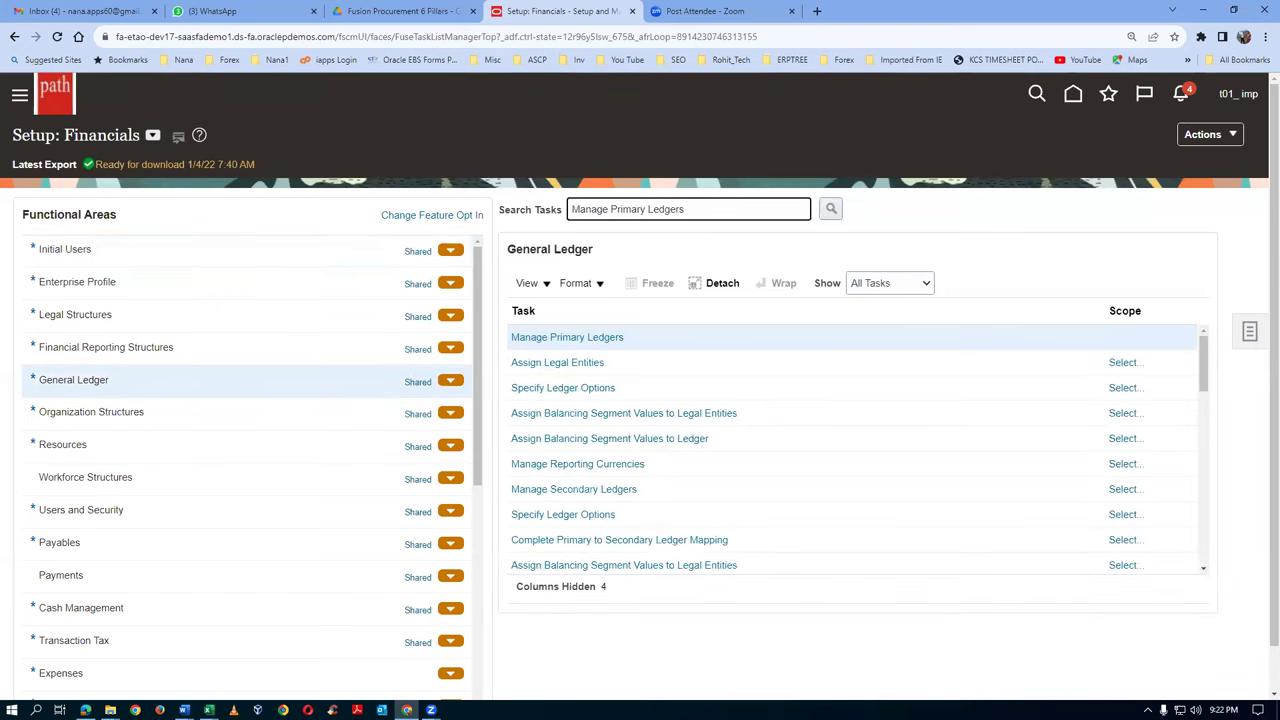
Step: Check the Specify Ledger Options entry for item 20 in the Excel worksheet, and return to Oracle Fusion
key(alt+Tab)
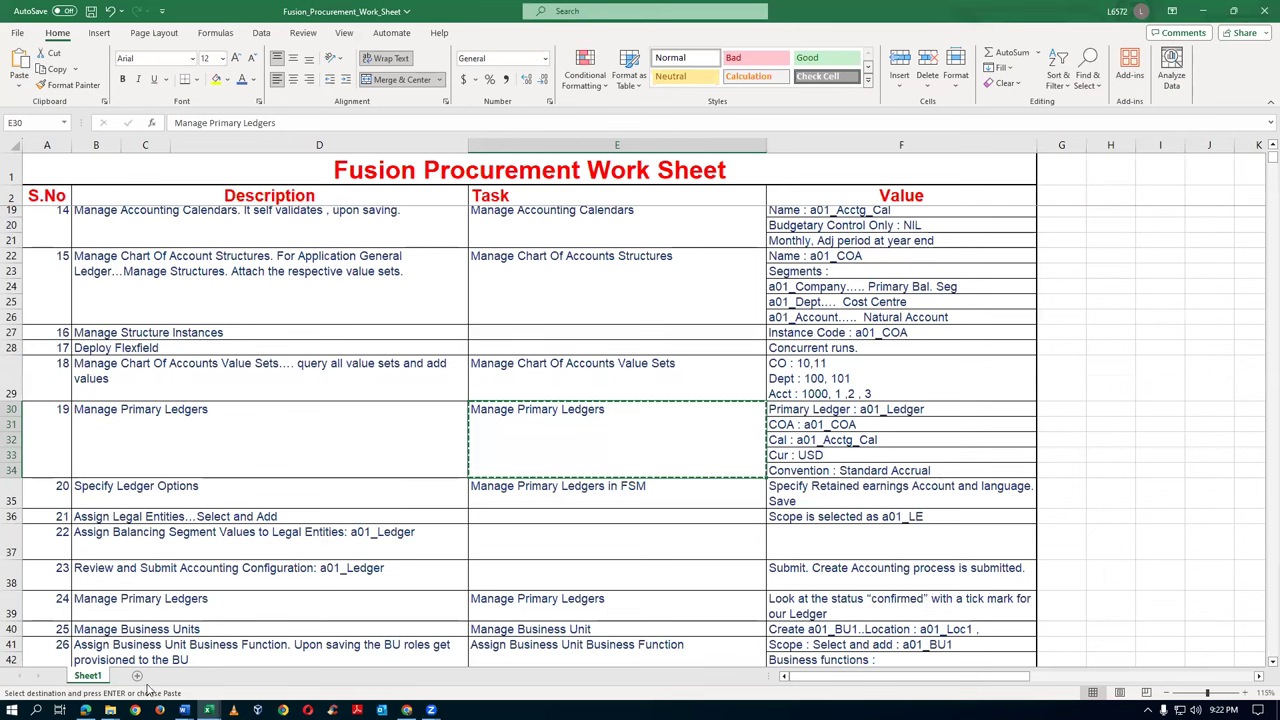
click(181, 488)
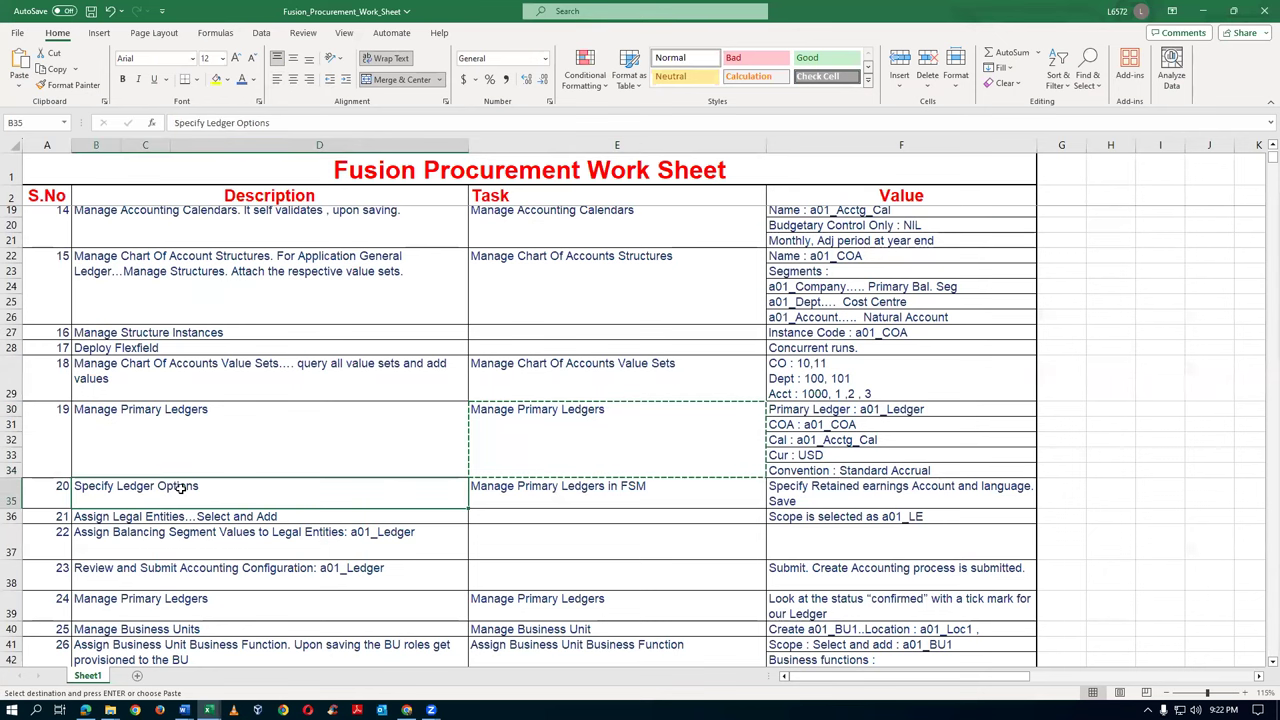
key(alt+Tab)
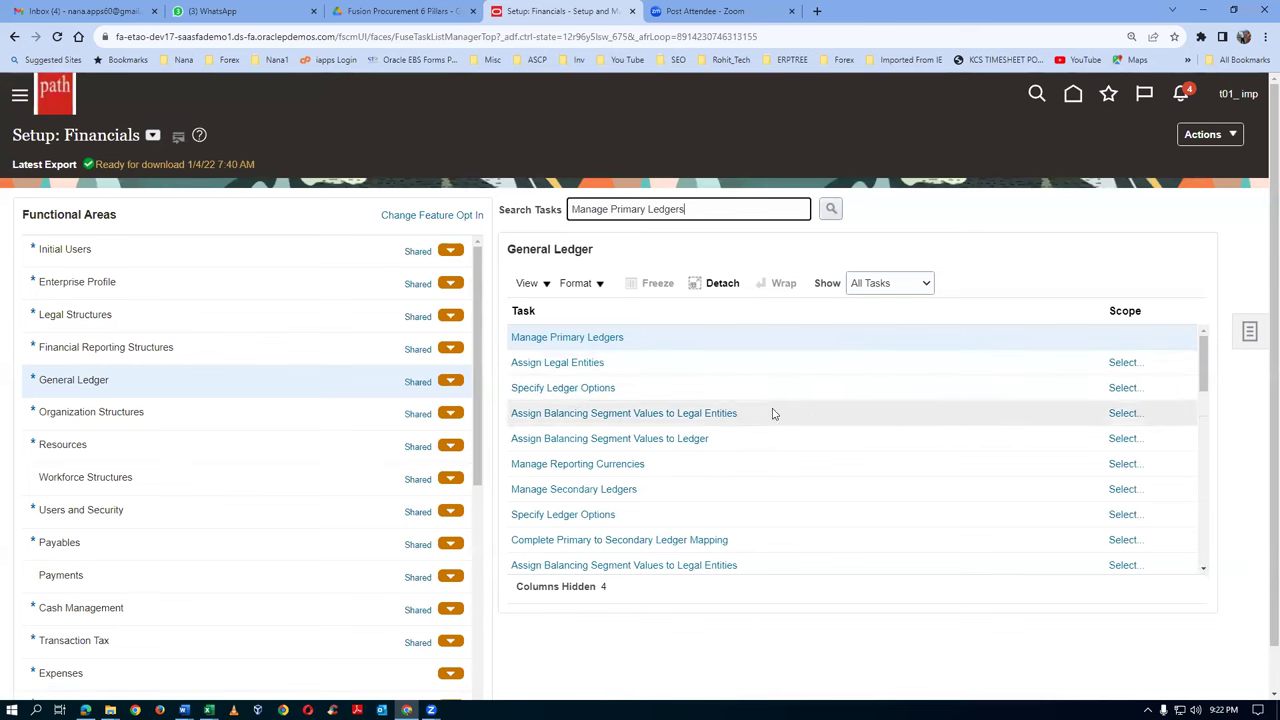
Step: Open the scope selection for Specify Ledger Options and apply Select and Add for the primary ledger
click(1127, 391)
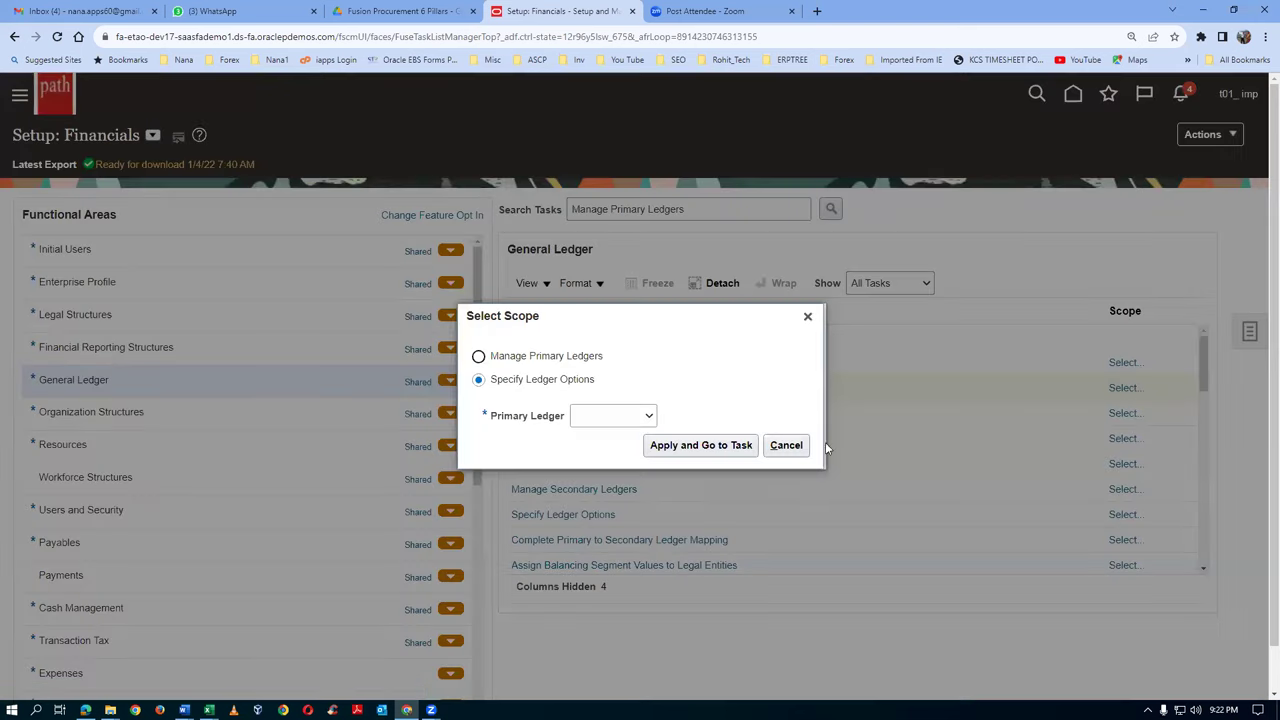
click(614, 423)
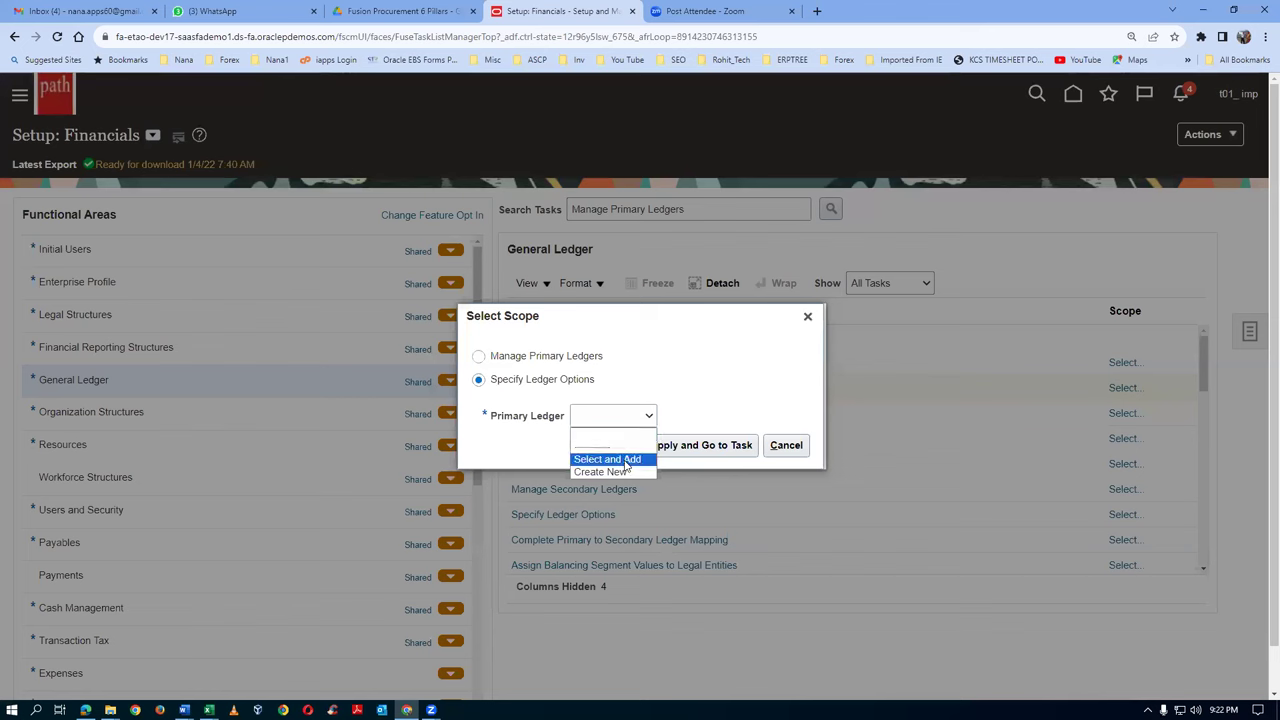
click(627, 460)
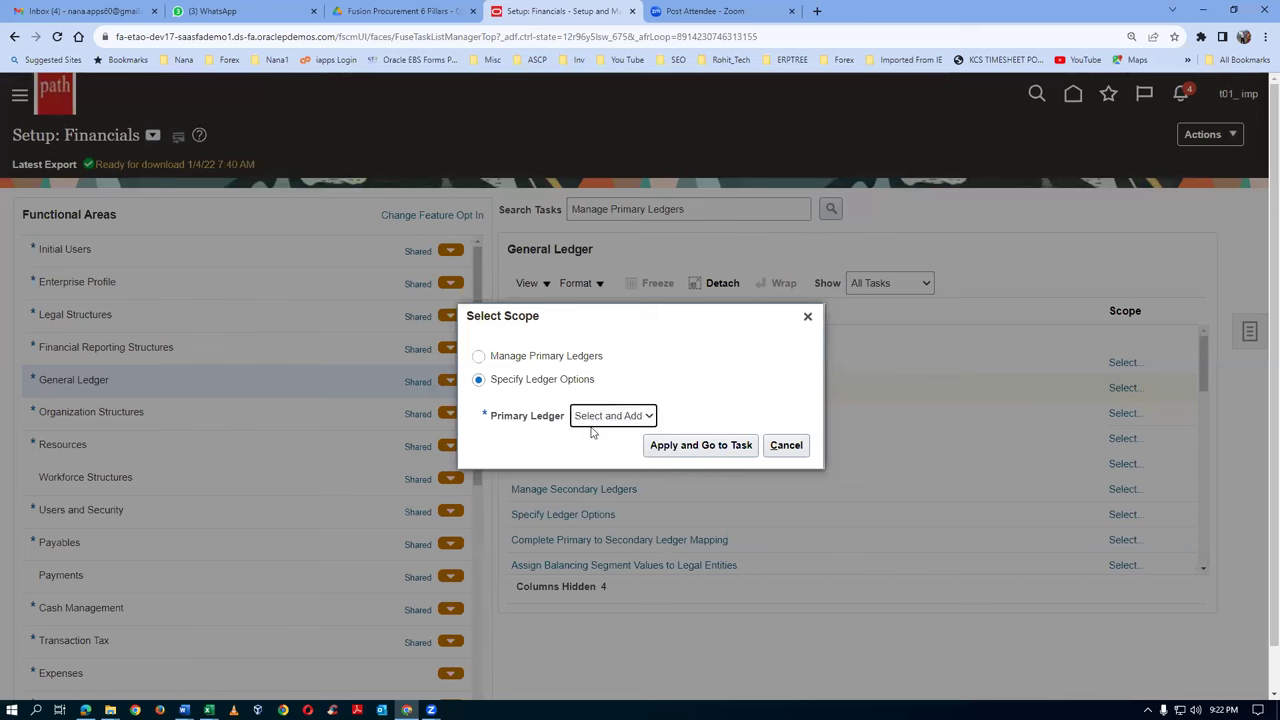
click(700, 446)
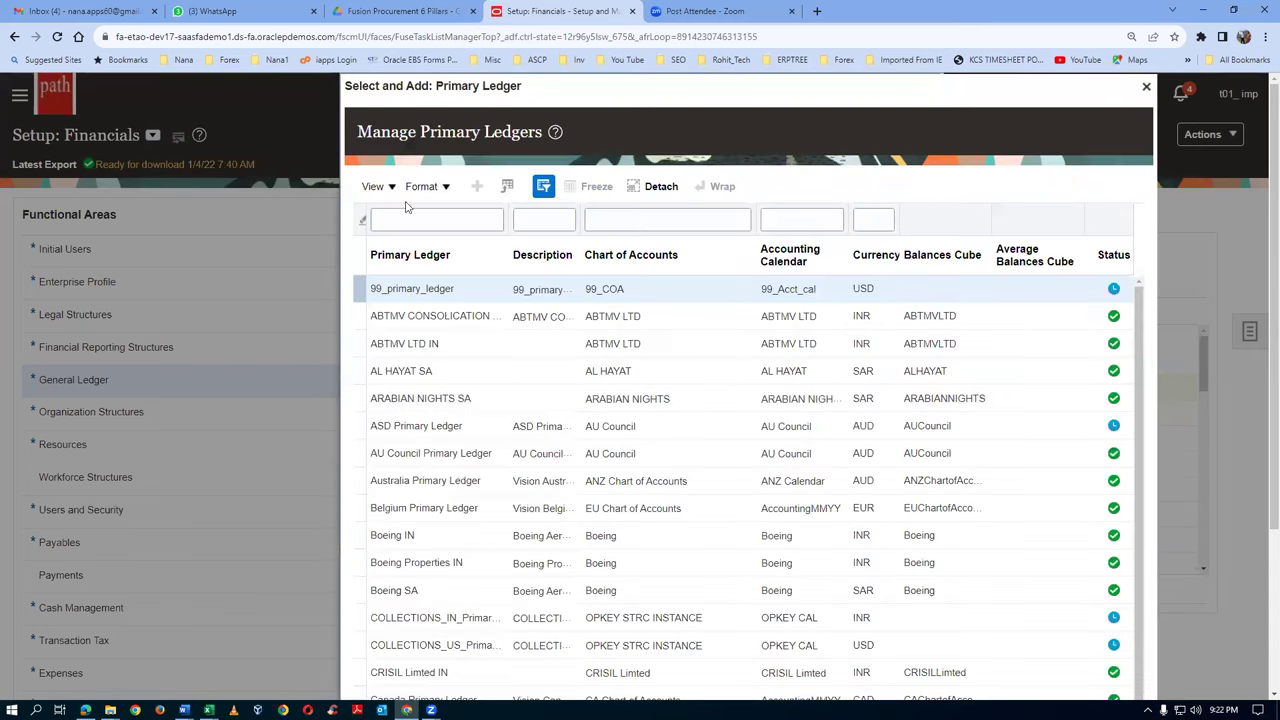
Step: Filter the primary ledgers by t01, select t01_primary_ledger as the scope, then save and close the selection
click(543, 188)
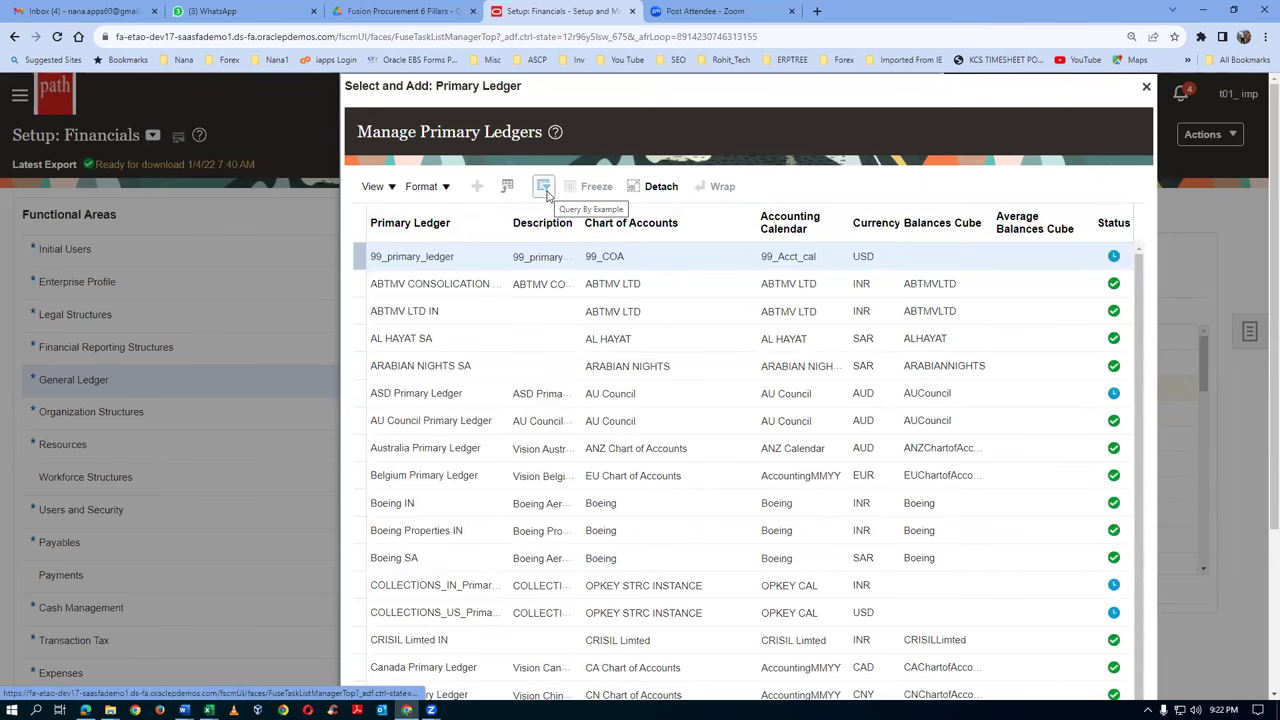
click(544, 188)
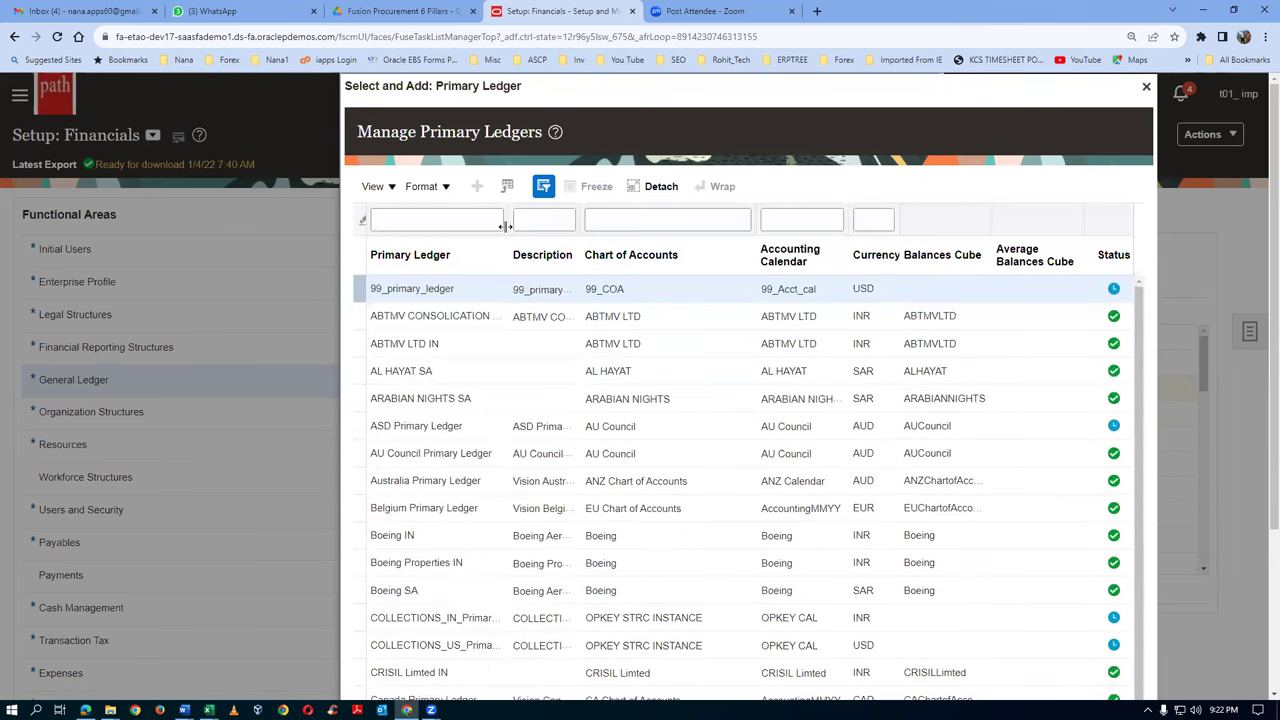
click(440, 218)
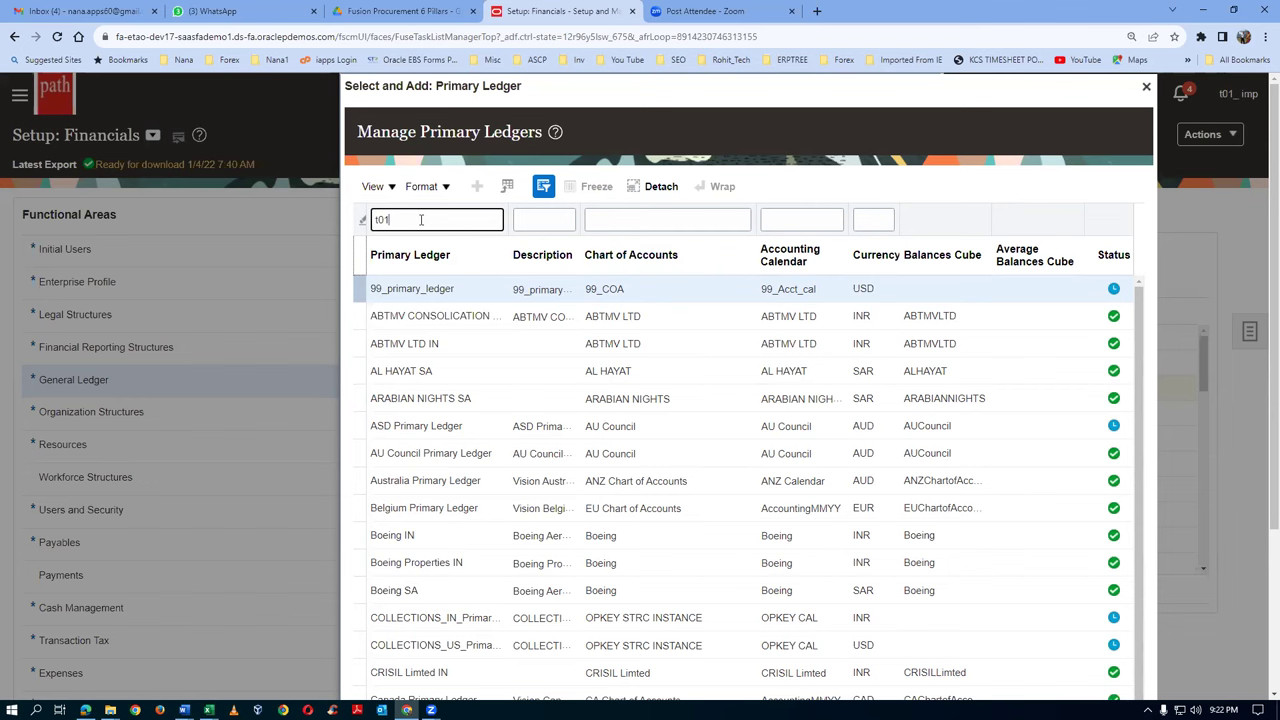
key(Return)
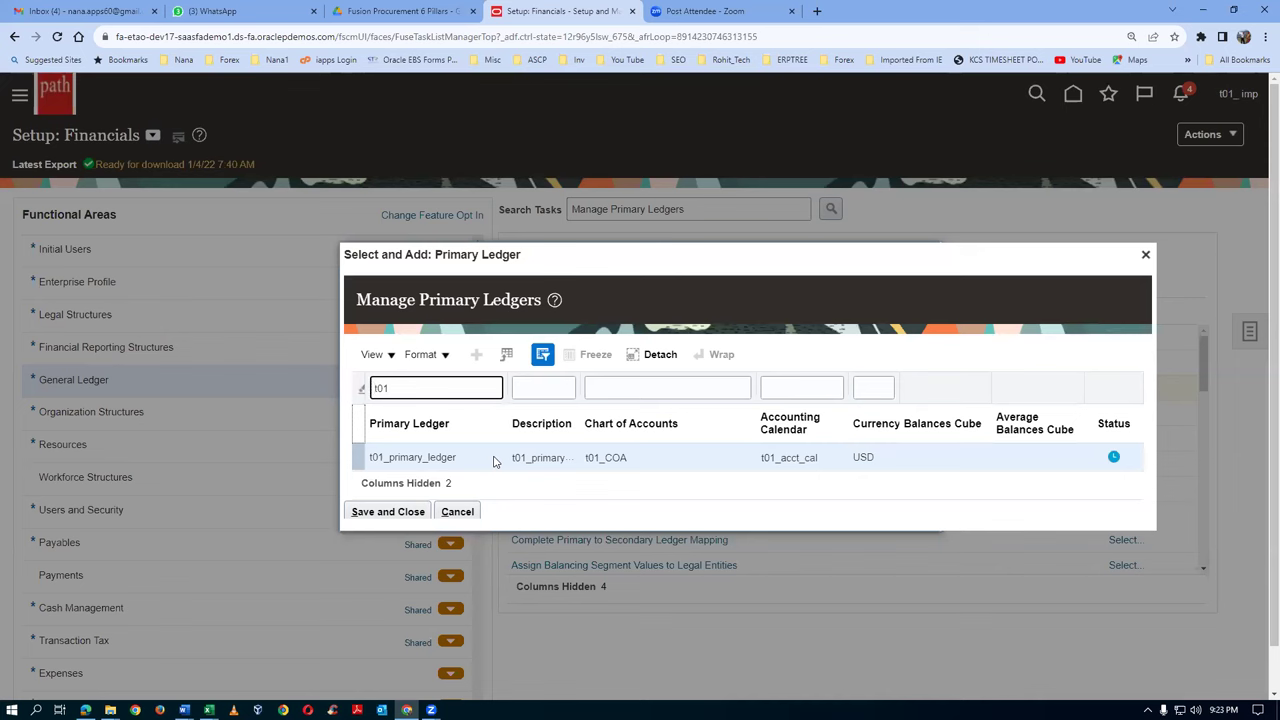
click(355, 453)
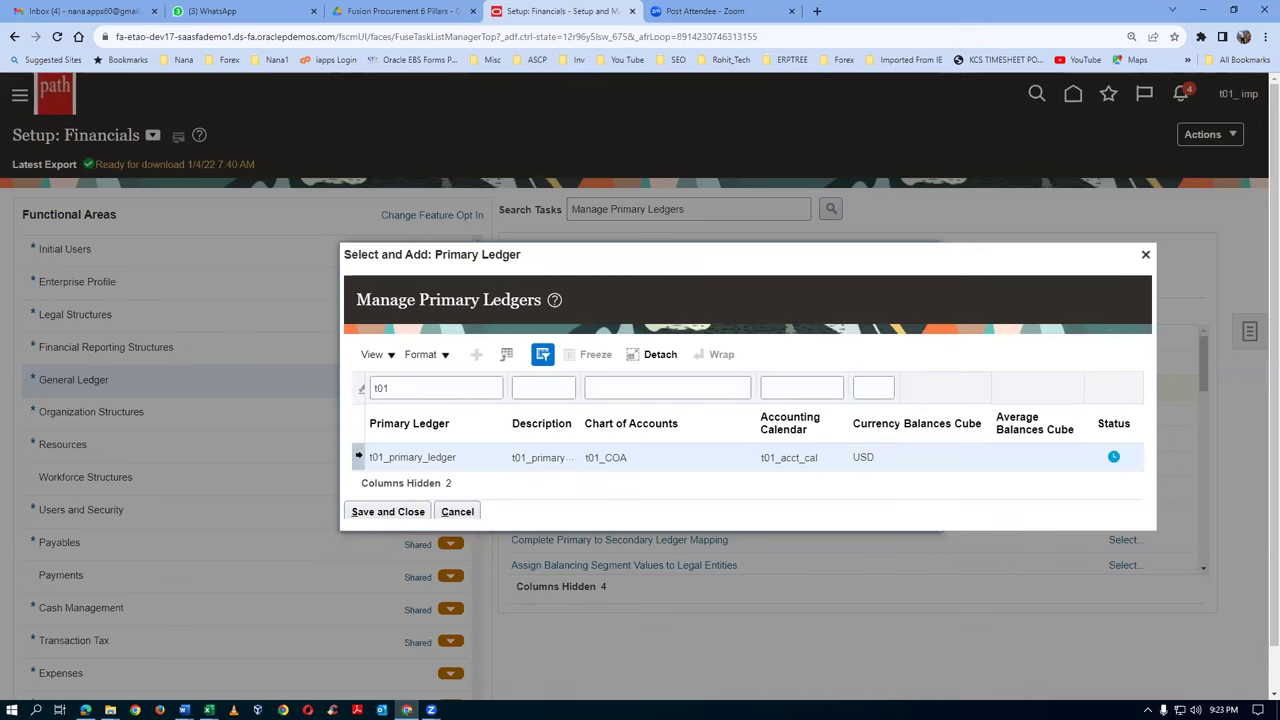
click(400, 512)
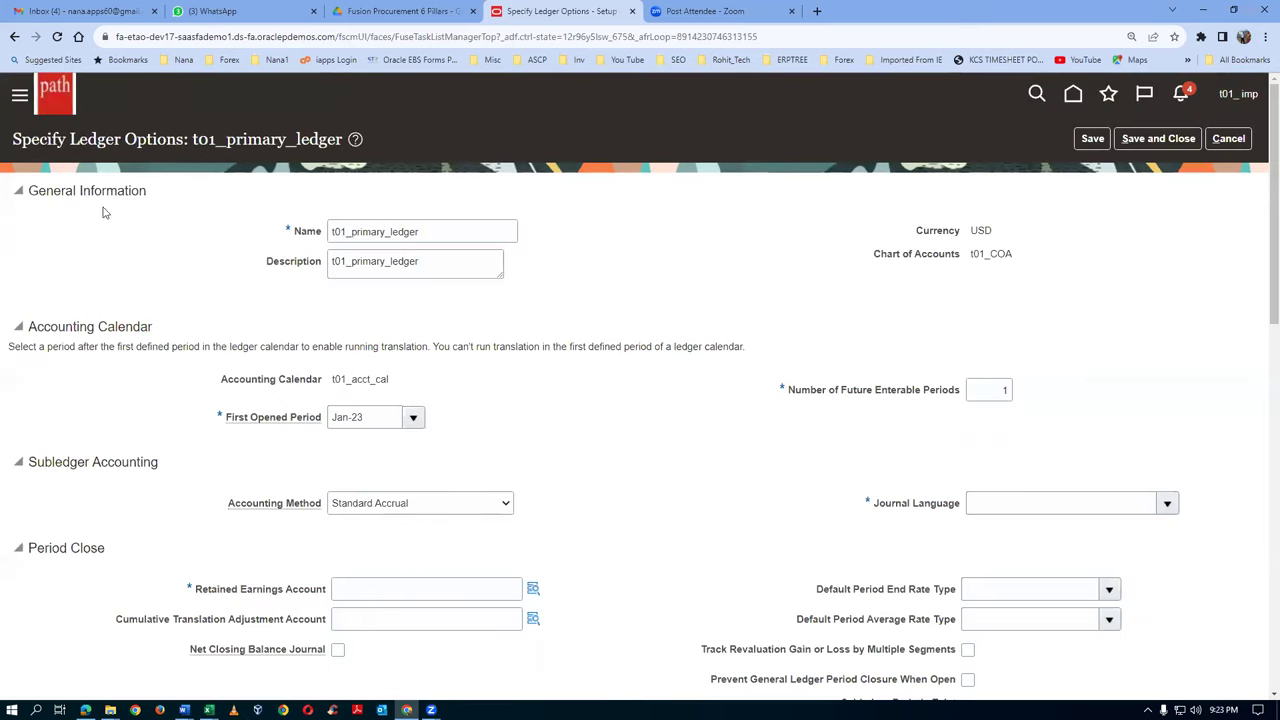
drag(92, 141, 111, 141)
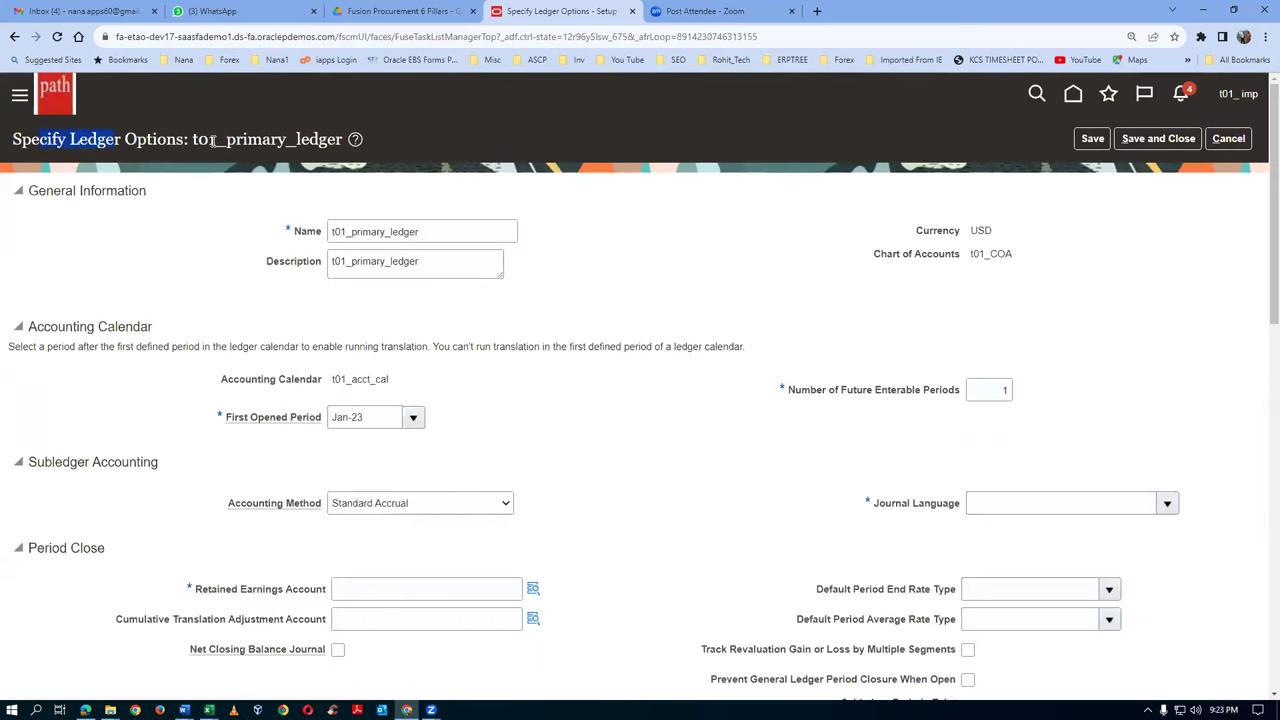
drag(194, 141, 313, 141)
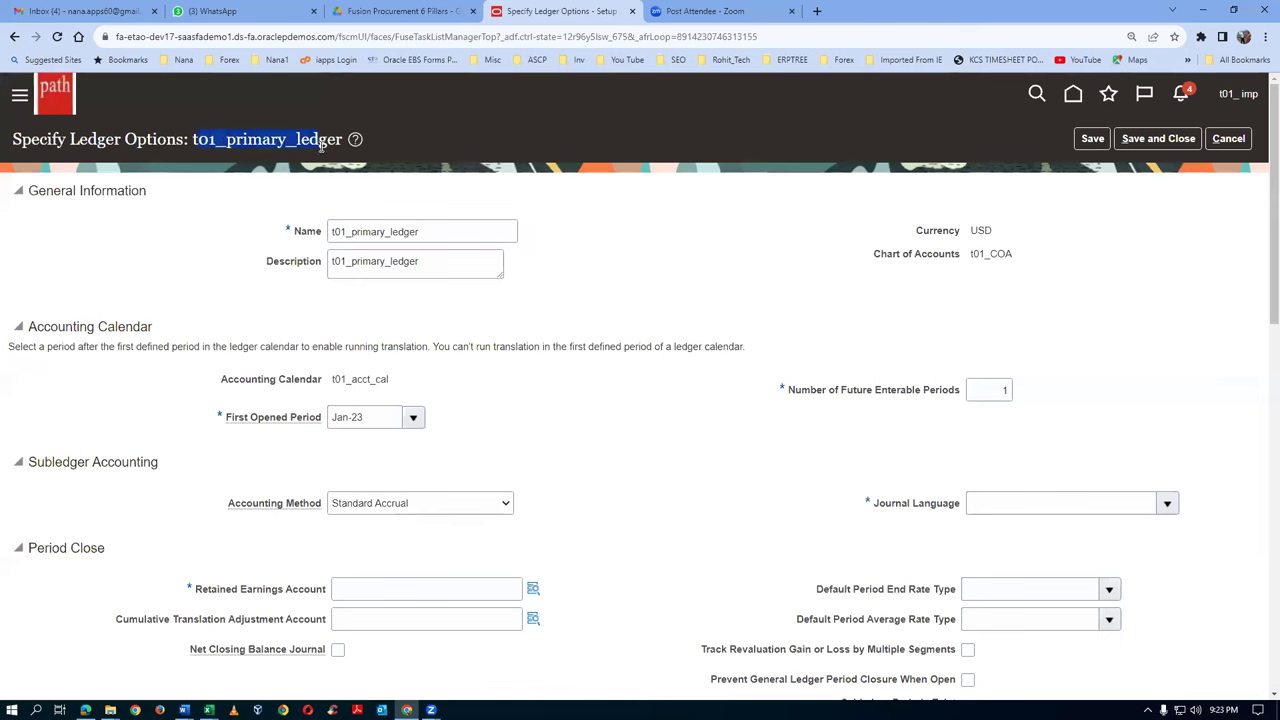
drag(14, 140, 180, 141)
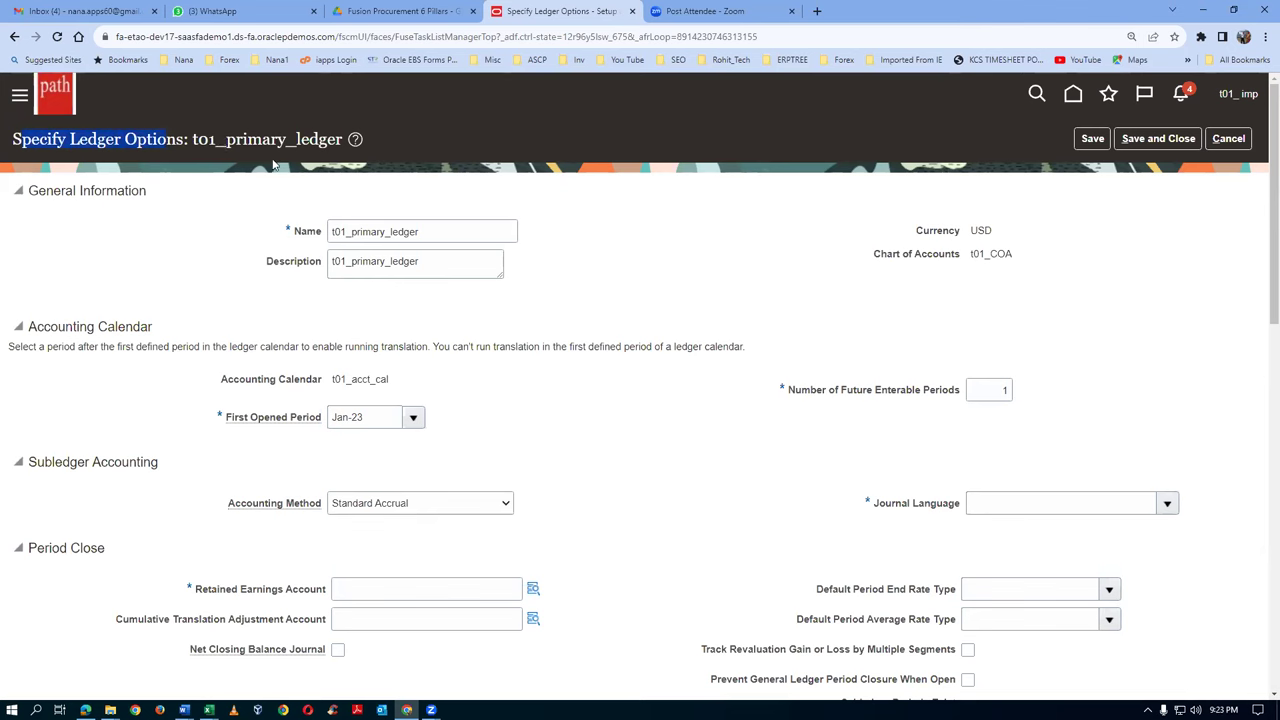
click(428, 134)
Step: Set the Retained Earnings Account to company 10, department 100 and accounting 1000
scroll(488, 388, down, 3)
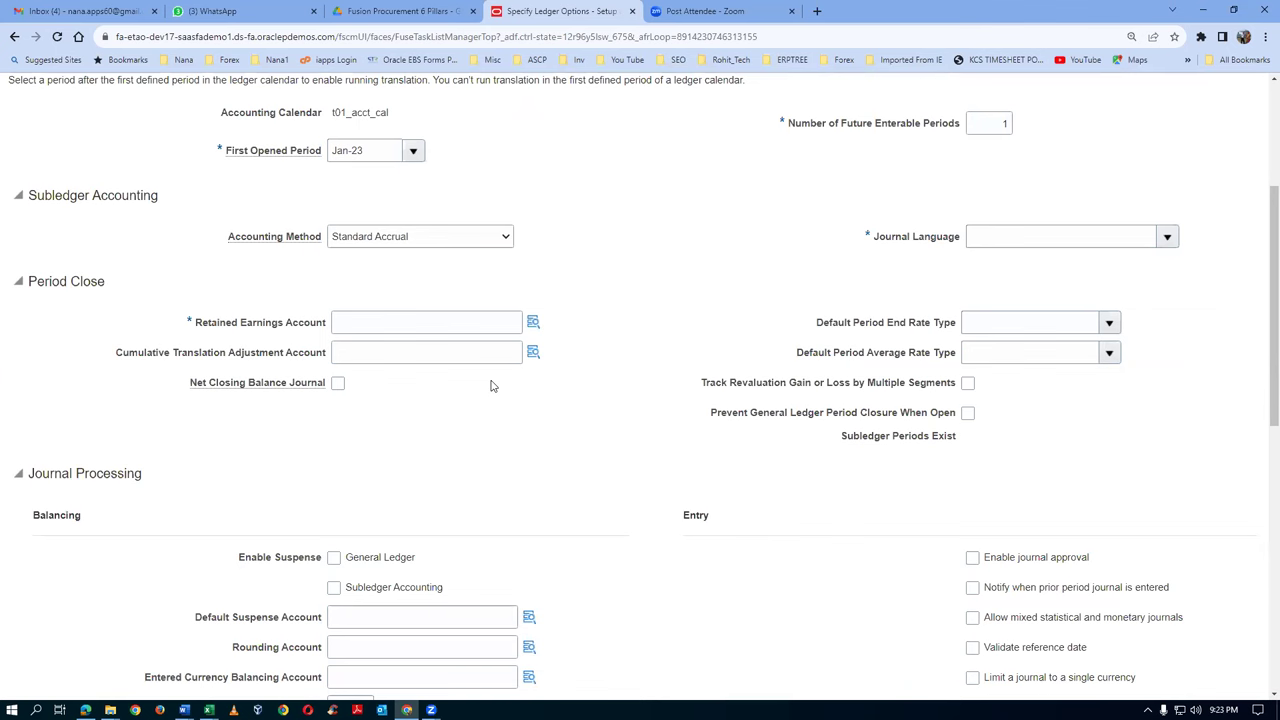
click(534, 322)
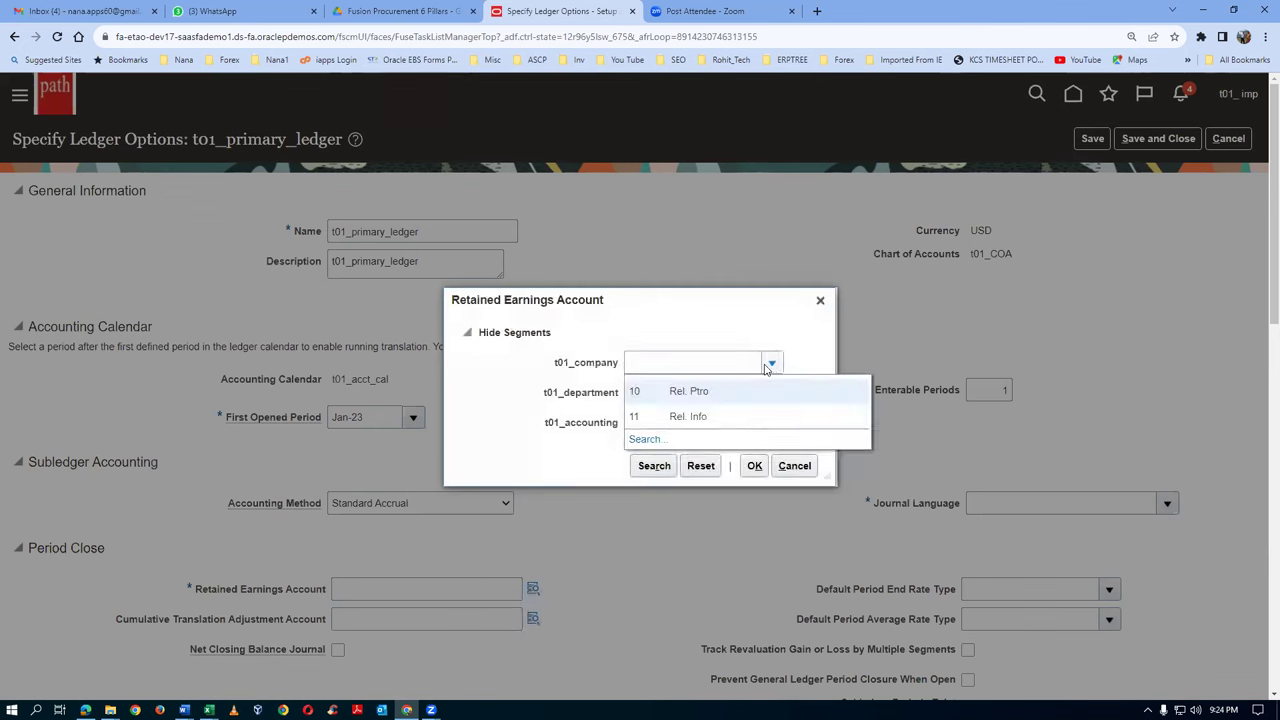
click(731, 392)
click(771, 395)
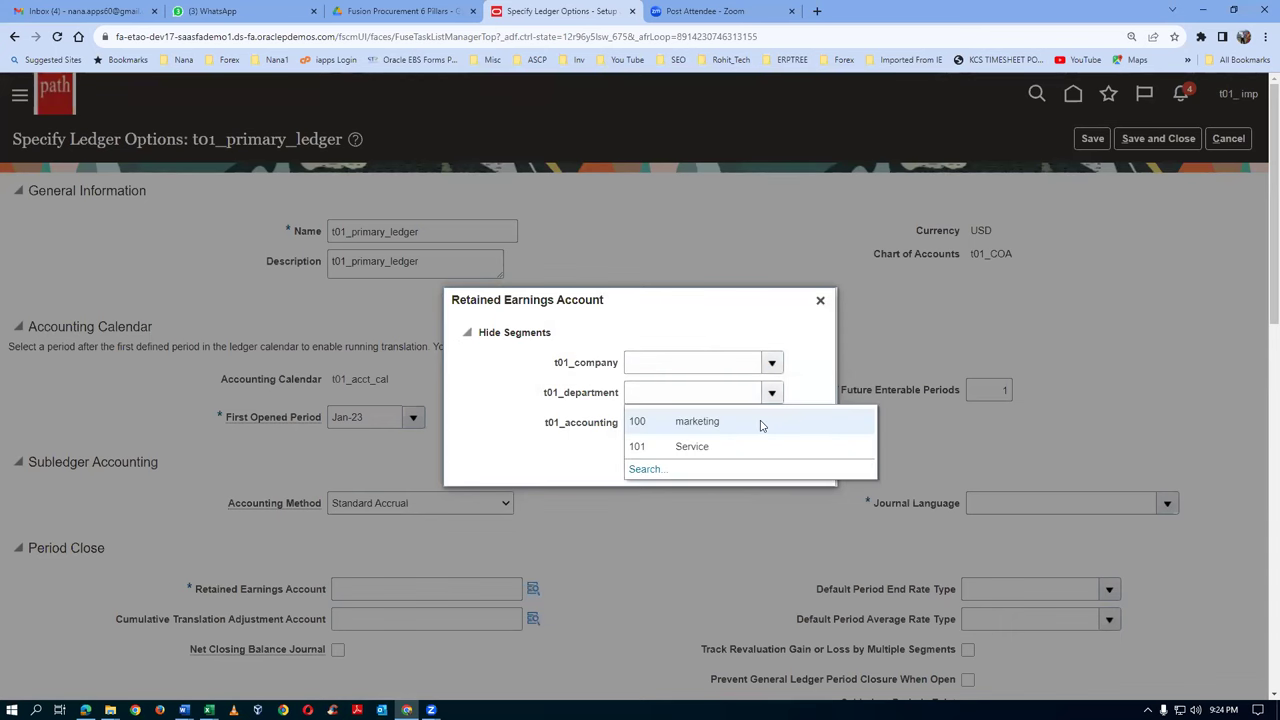
click(762, 422)
click(762, 364)
click(731, 394)
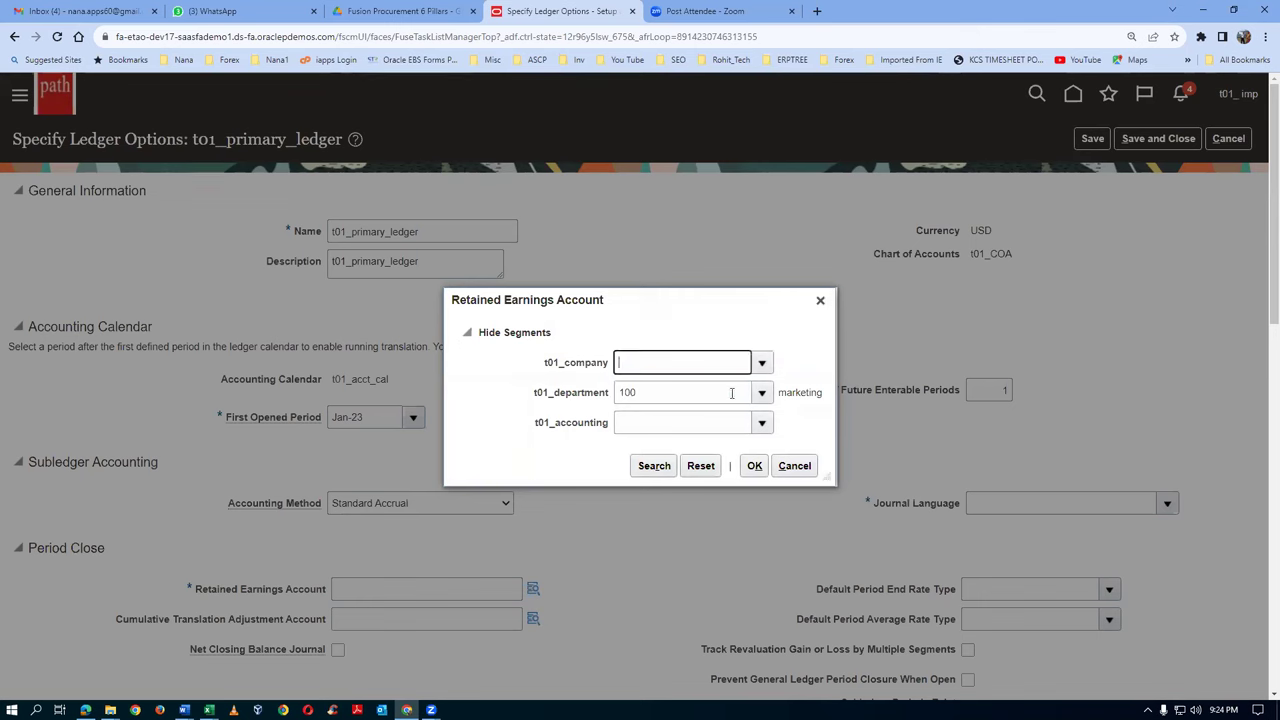
click(760, 422)
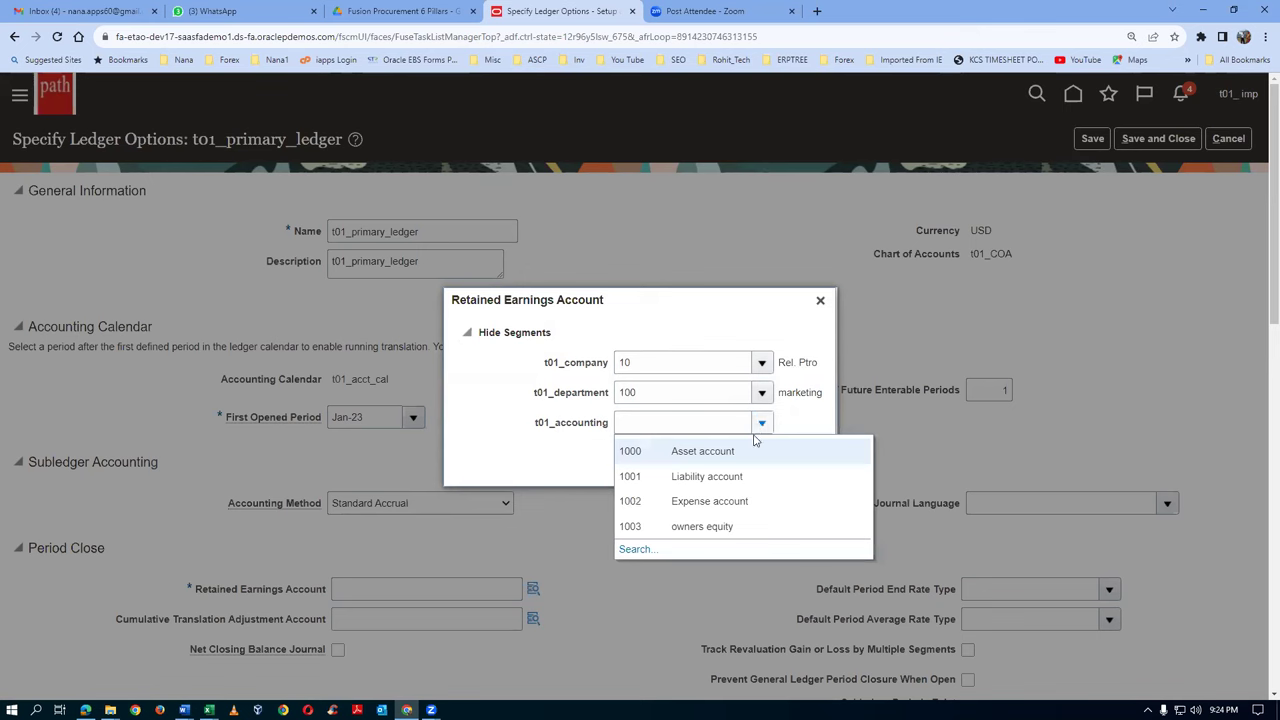
click(753, 447)
click(755, 467)
click(755, 467)
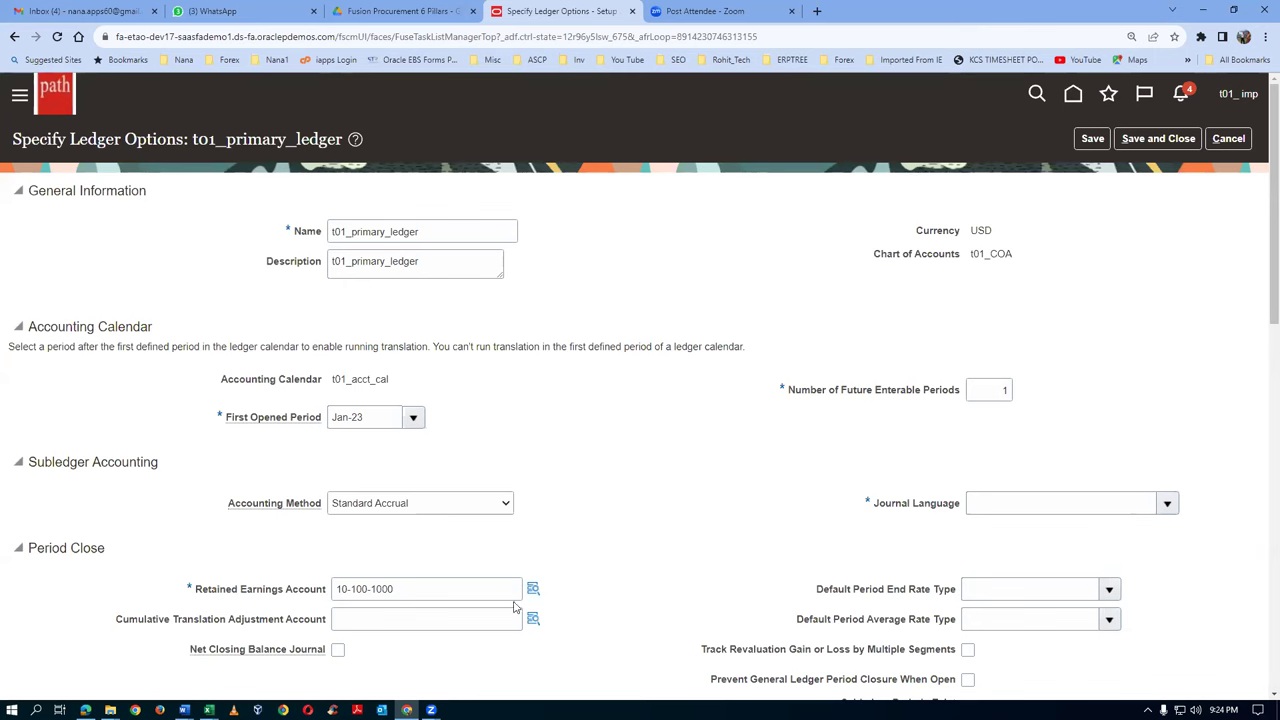
Step: Set the ledger's journal language to American English
click(1168, 505)
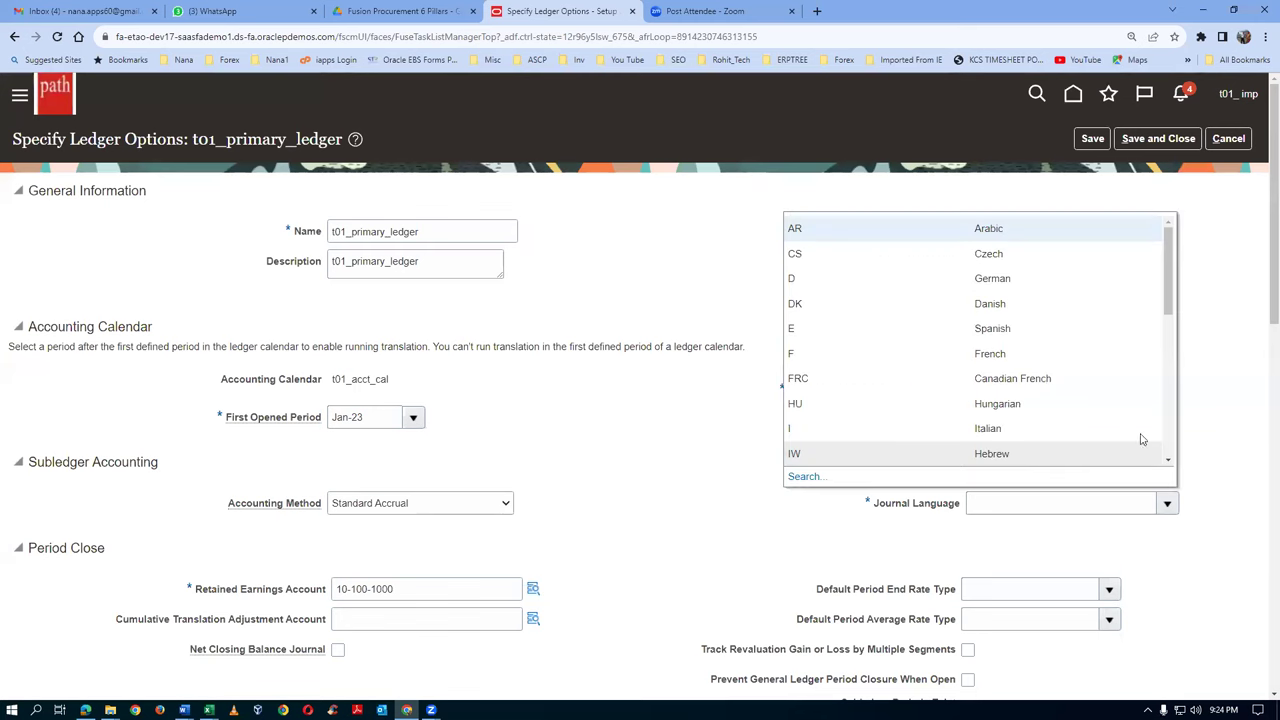
drag(1170, 310, 1194, 451)
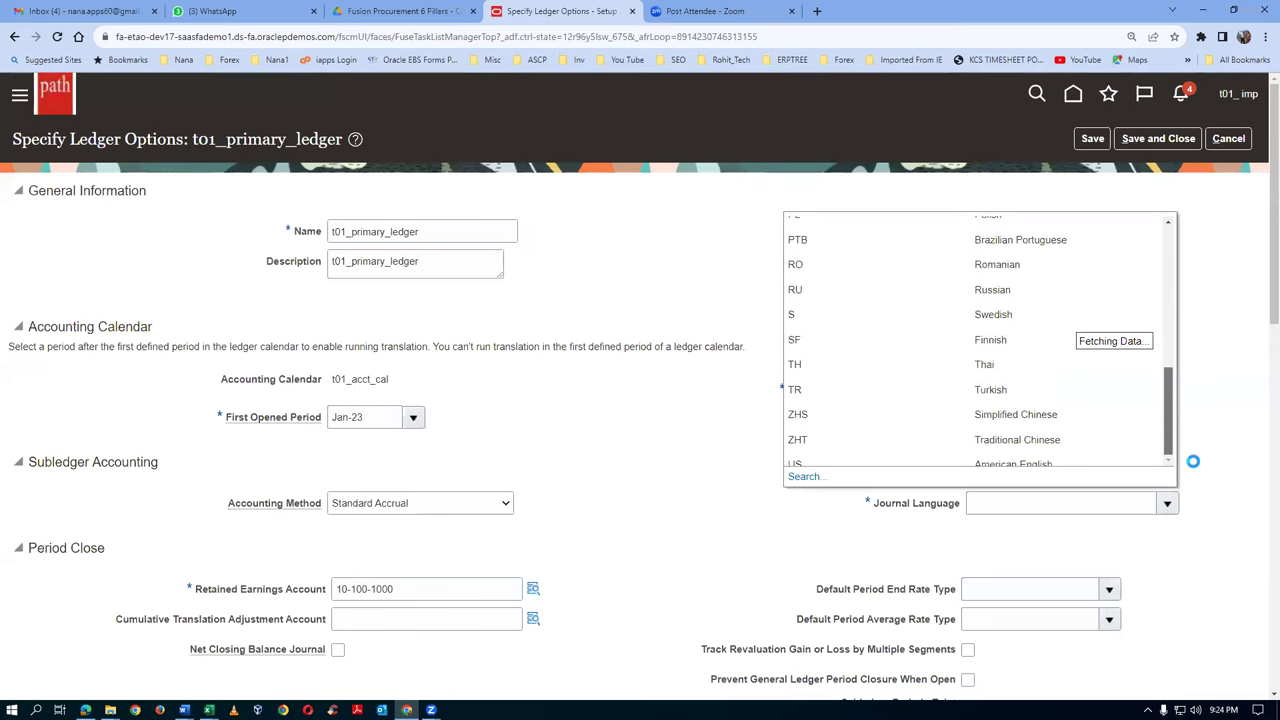
click(1090, 436)
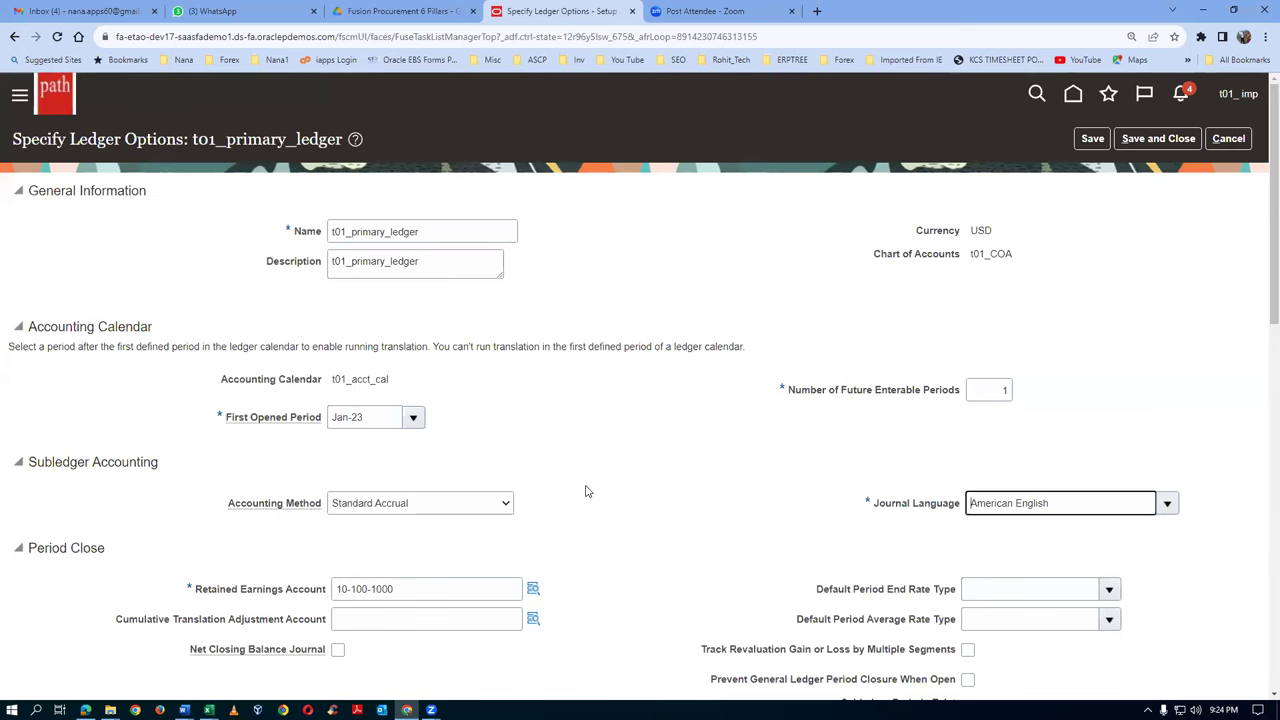
Step: Review the remaining ledger options through the Sequencing section, then save and close the ledger options for t01_primary_ledger
scroll(38, 482, down, 2)
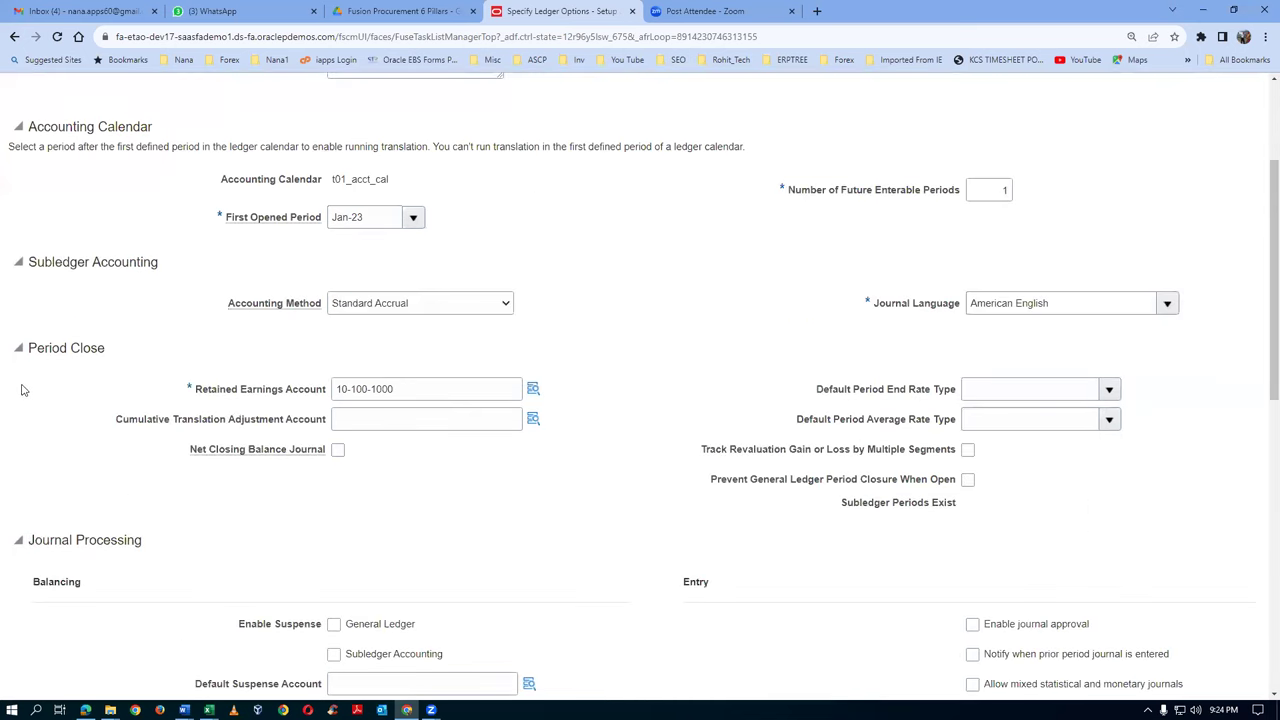
scroll(127, 568, down, 3)
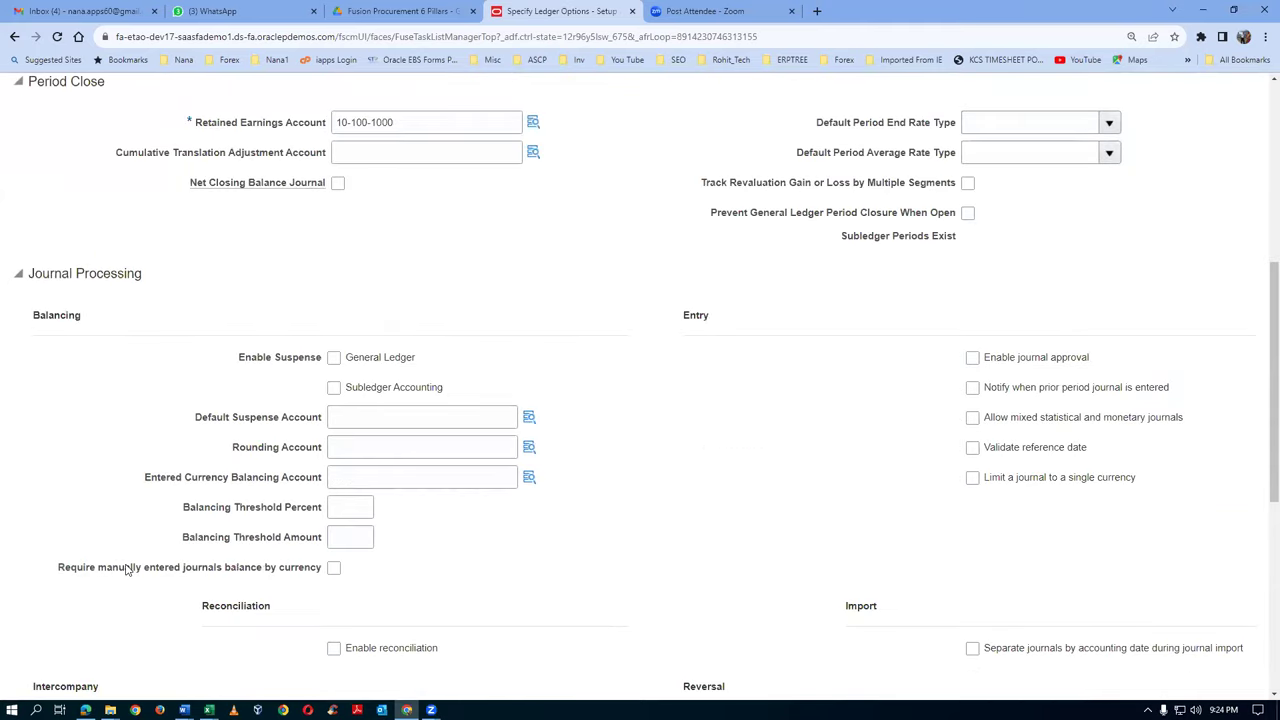
scroll(127, 568, down, 3)
scroll(126, 570, down, 2)
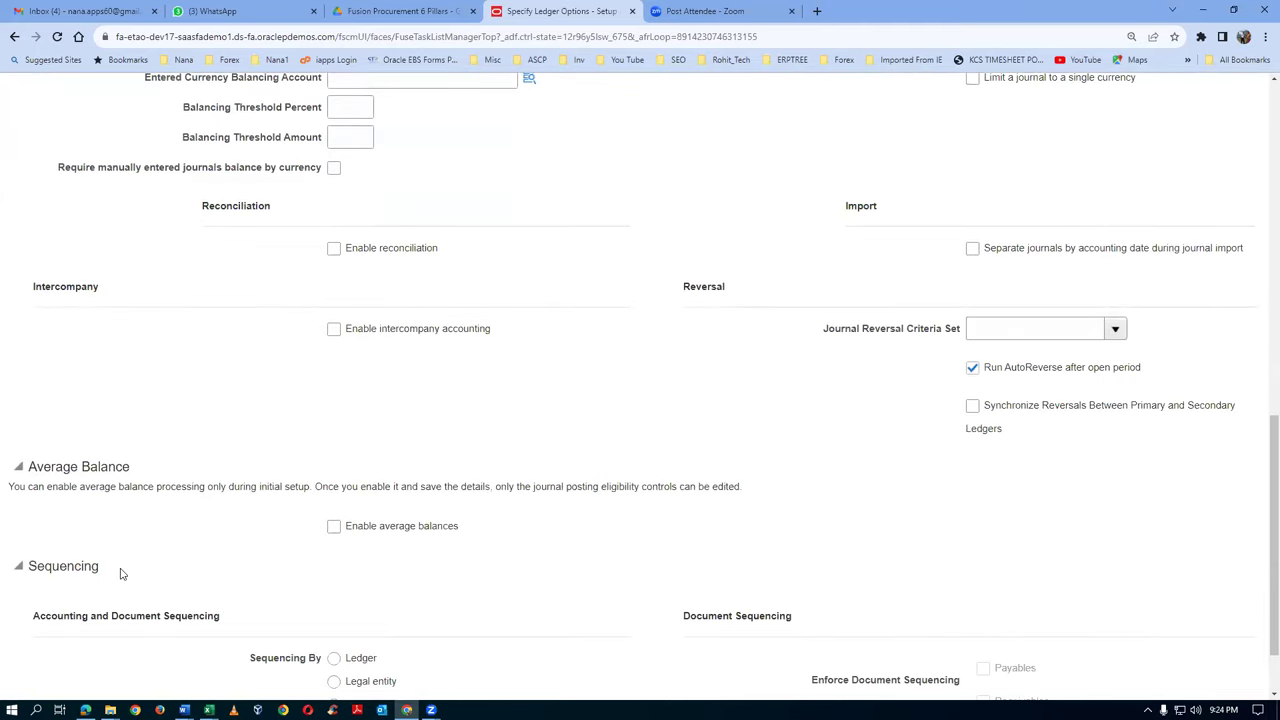
scroll(137, 578, down, 1)
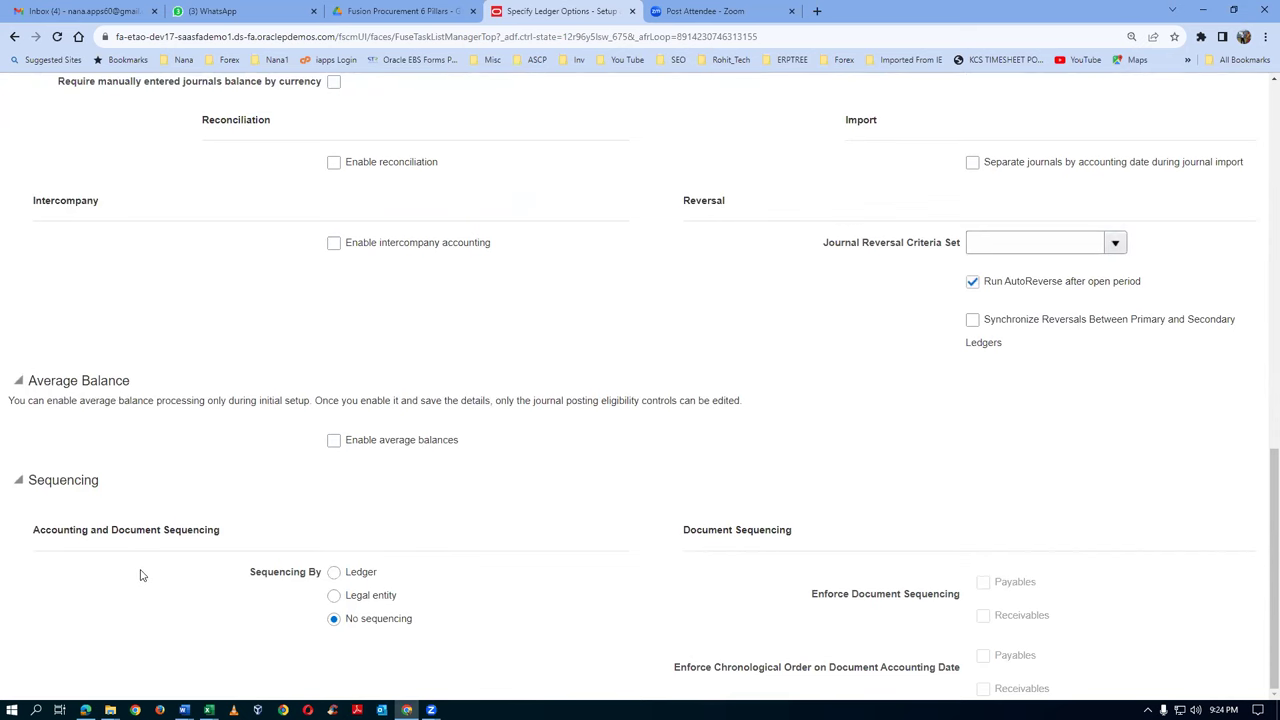
scroll(140, 575, up, 10)
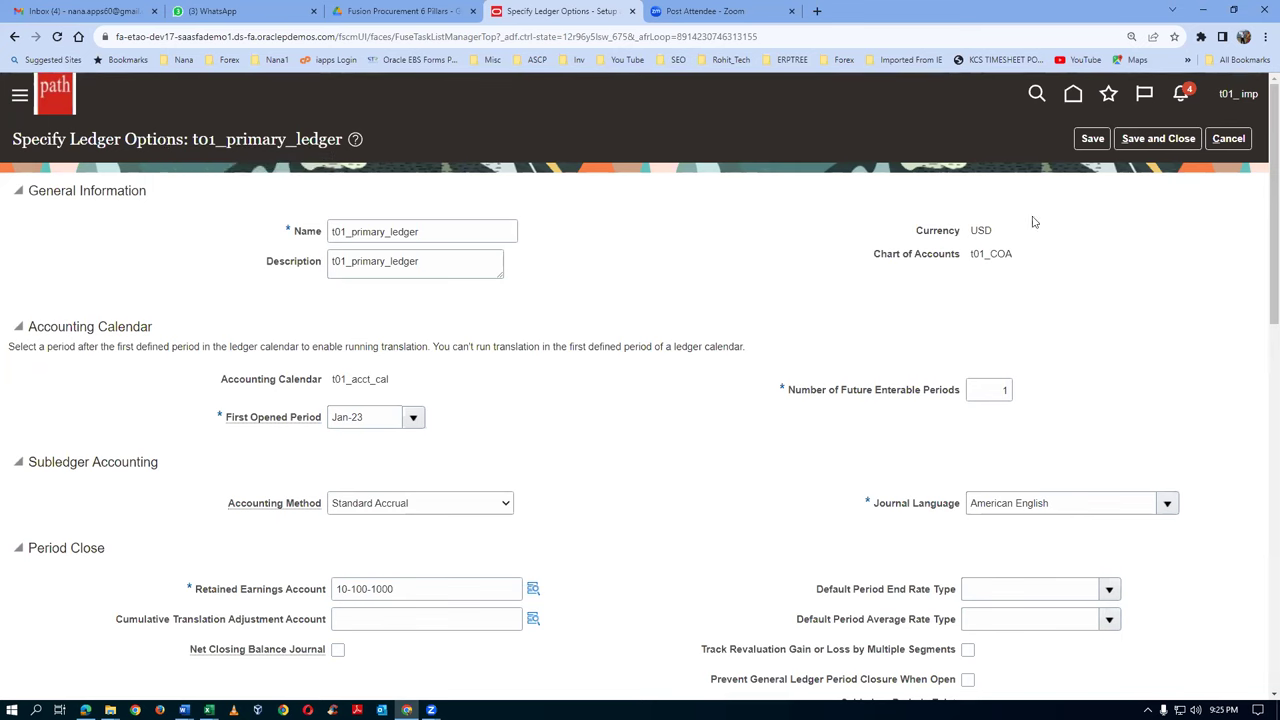
click(1160, 140)
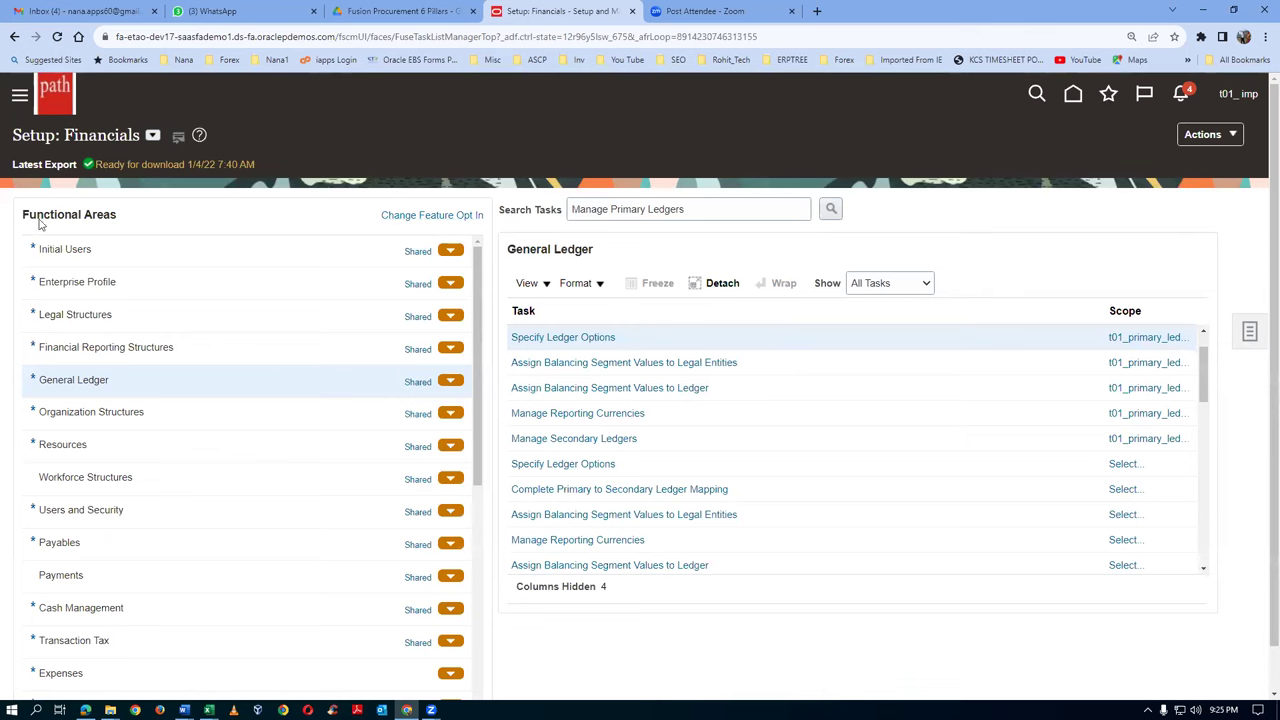
Step: Check the primary ledger scope set for Specify Ledger Options in the General Ledger task list
click(694, 213)
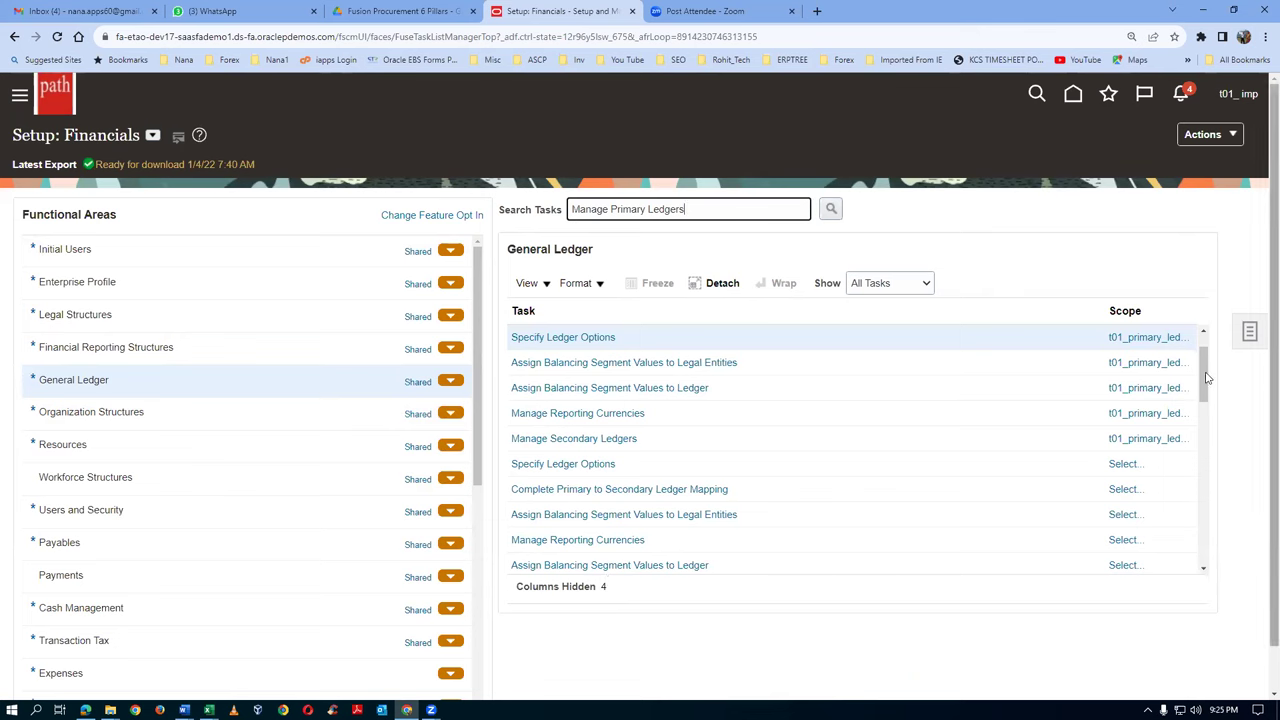
drag(1205, 377, 1205, 362)
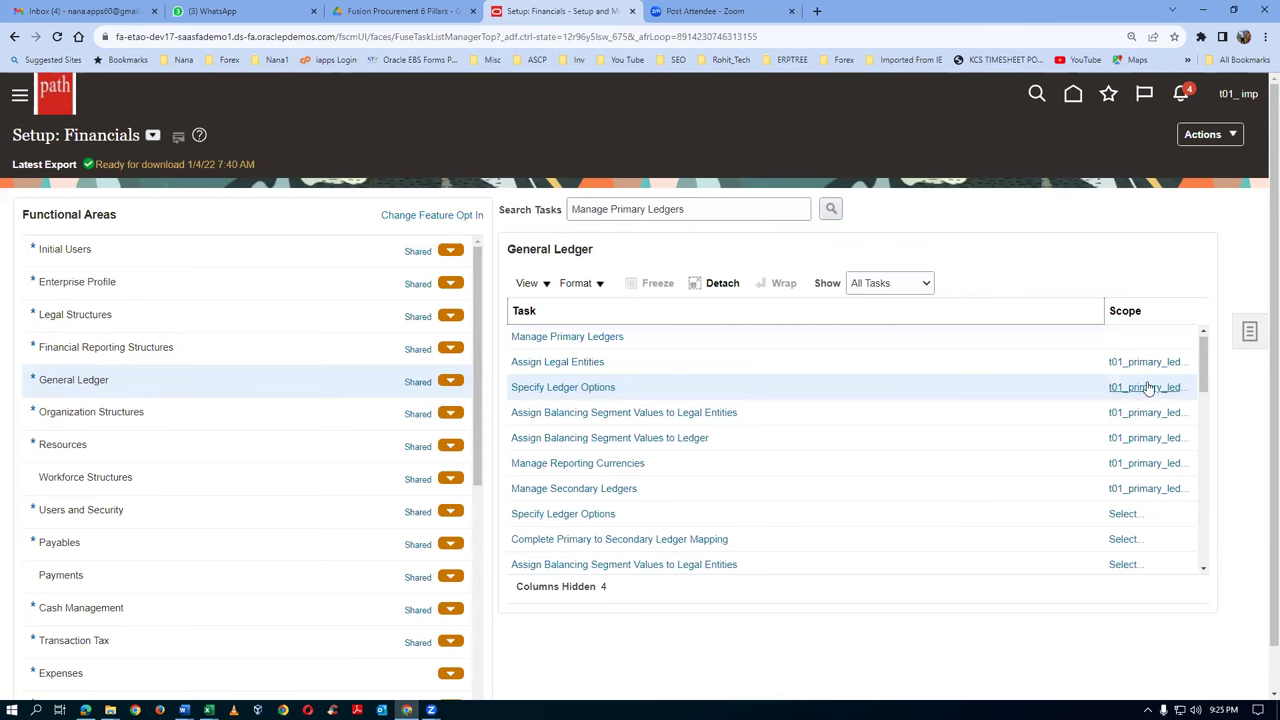
mouse_move(1148, 387)
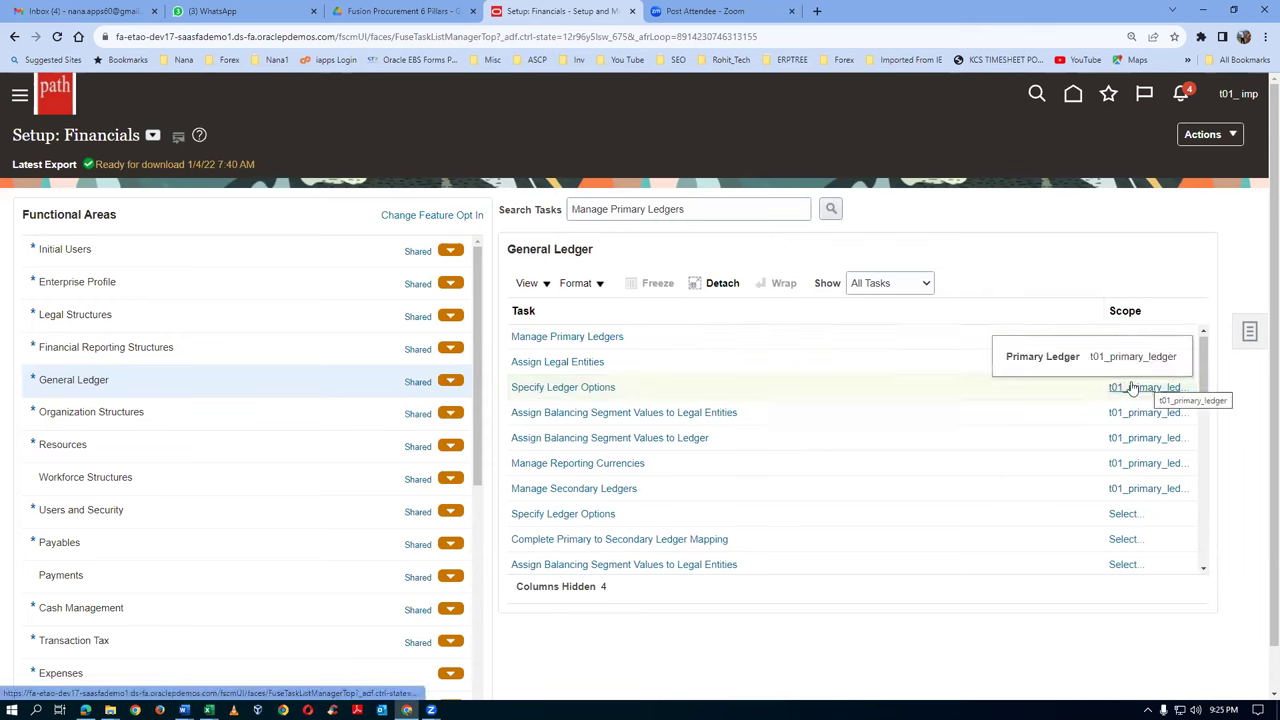
click(950, 388)
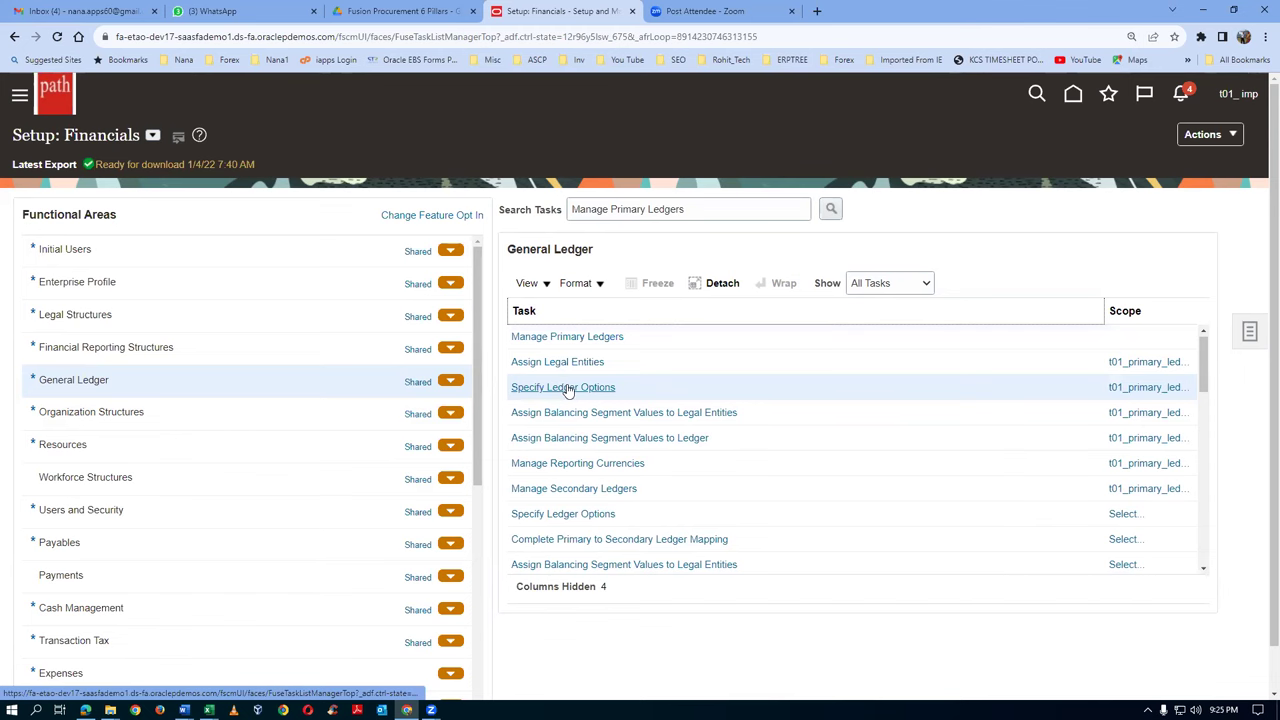
Step: Consult the Assign Legal Entities entry in the Excel worksheet and the Ledger and Legal Entity boxes in the Vision enterprise structure PDF
key(alt+Tab)
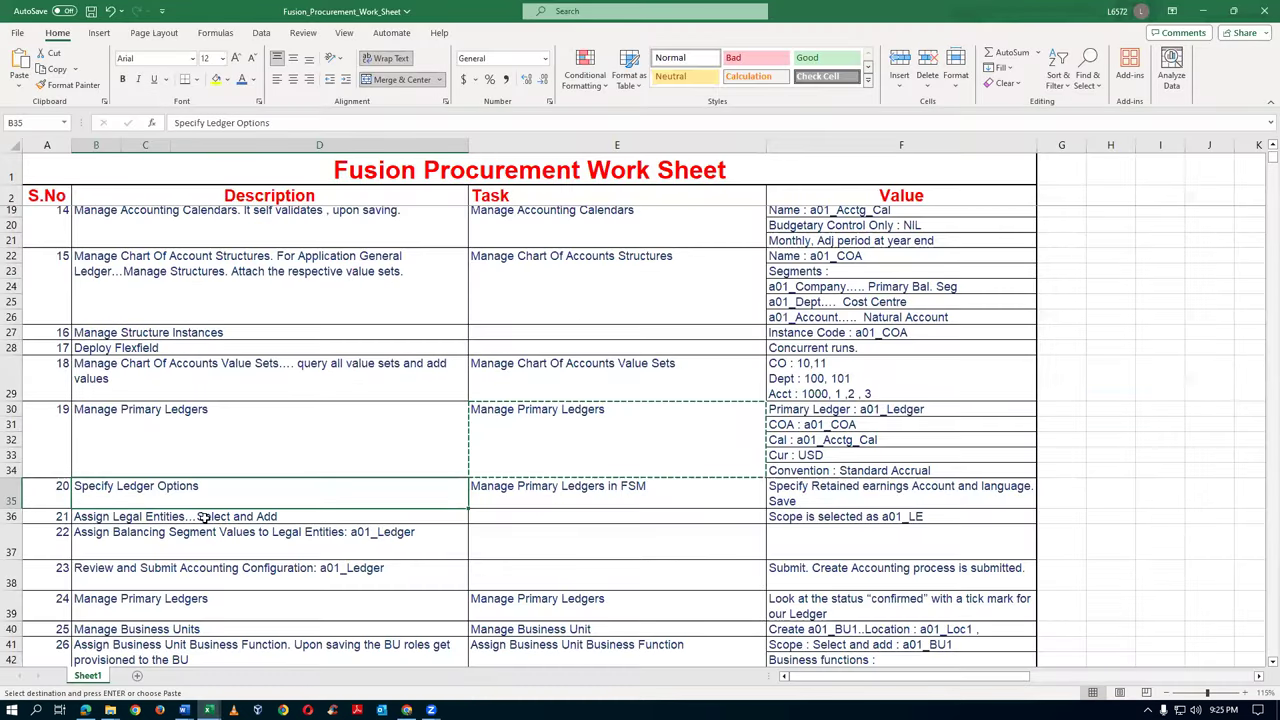
click(152, 517)
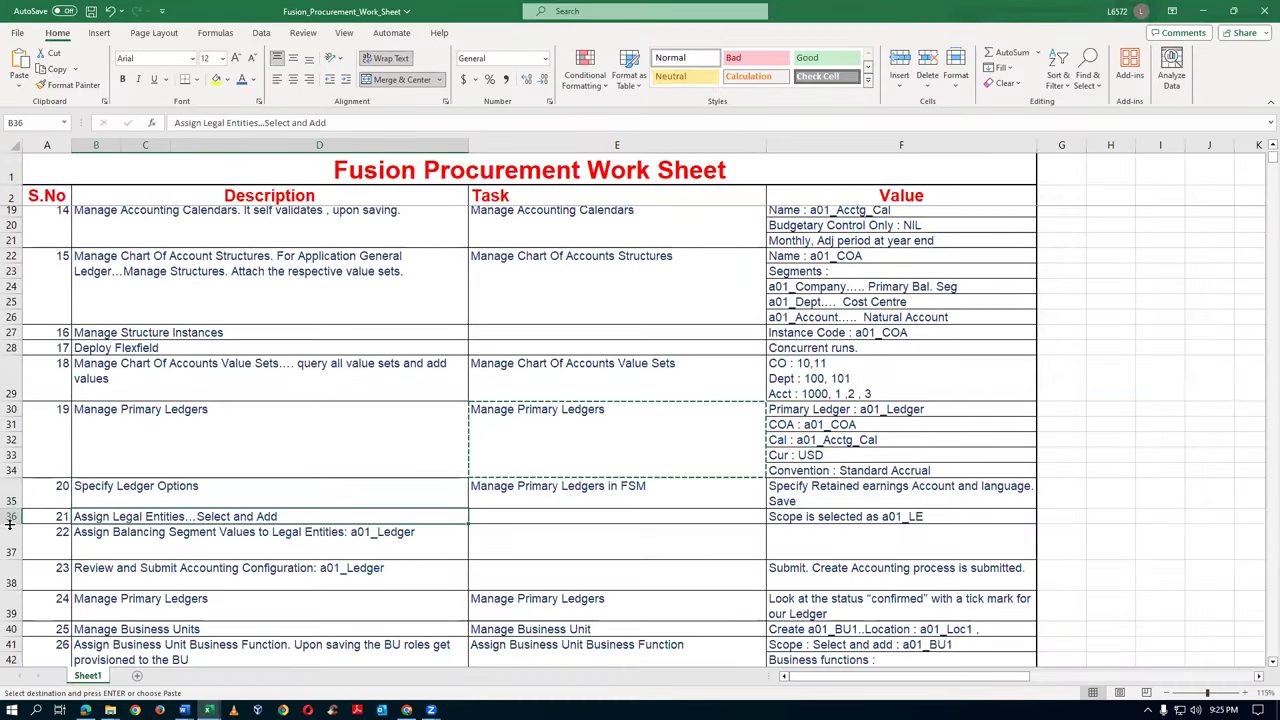
key(alt+Tab)
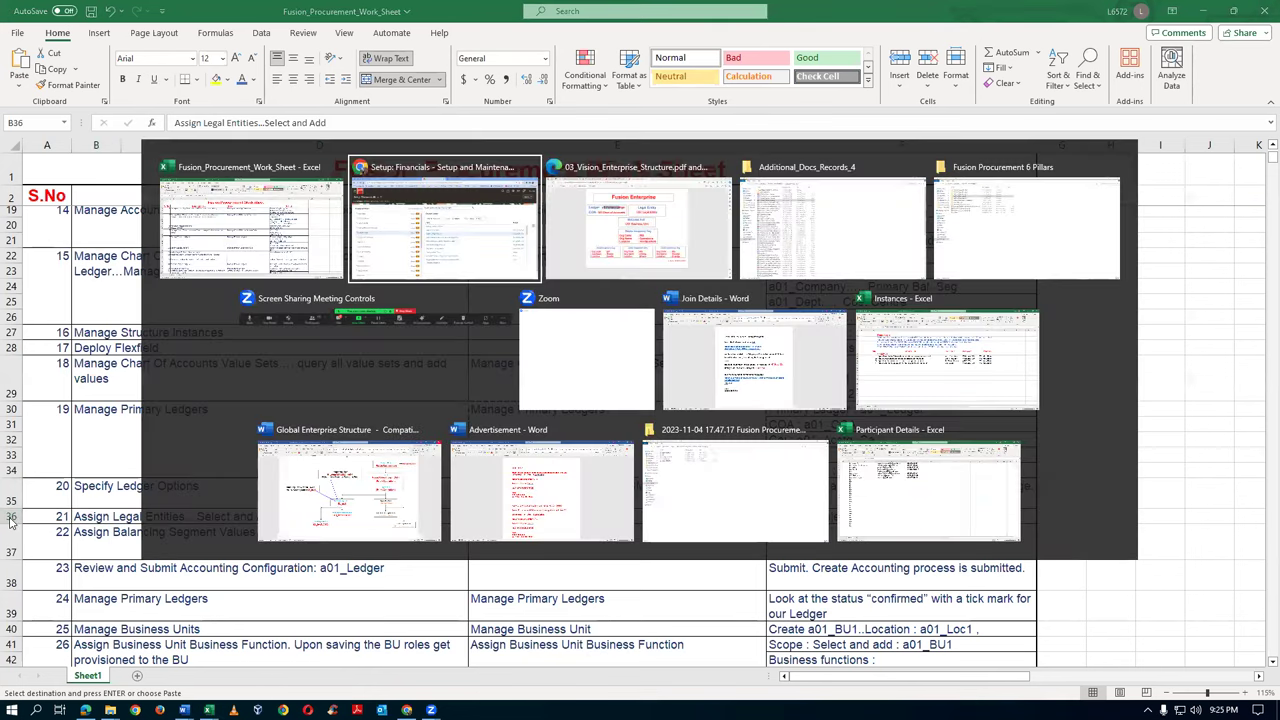
key(alt+Tab)
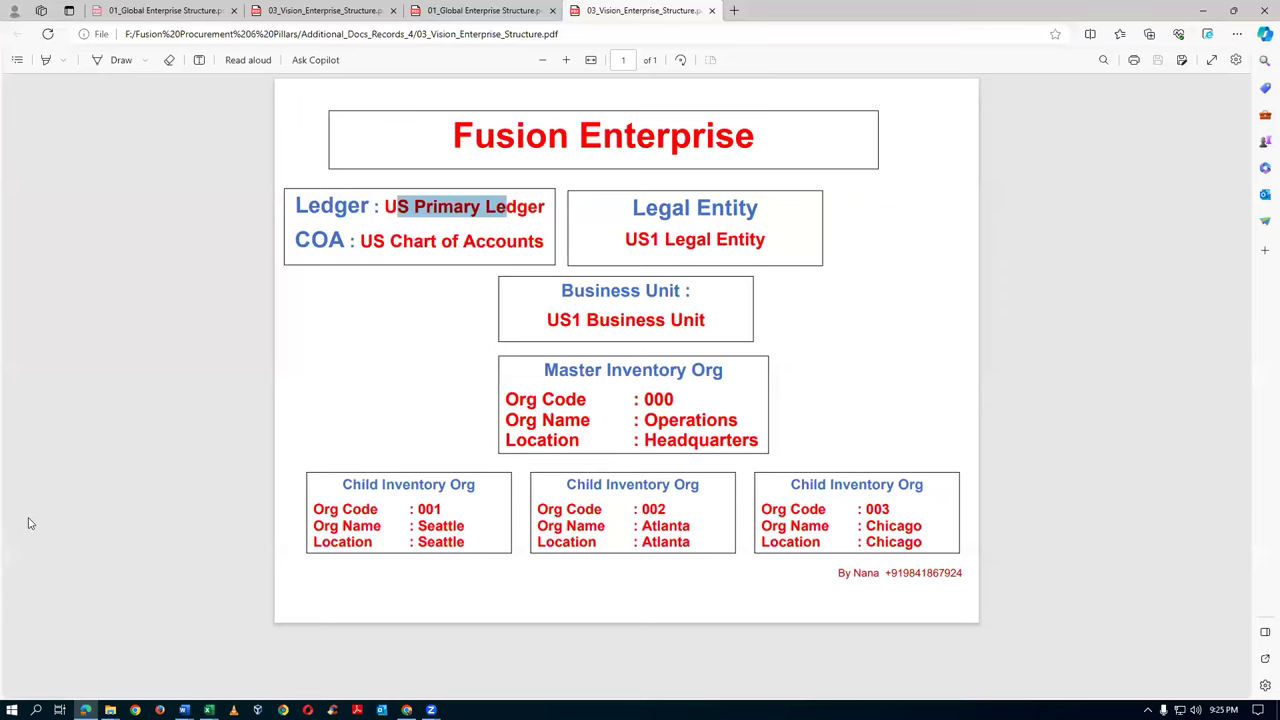
drag(343, 207, 440, 207)
click(648, 208)
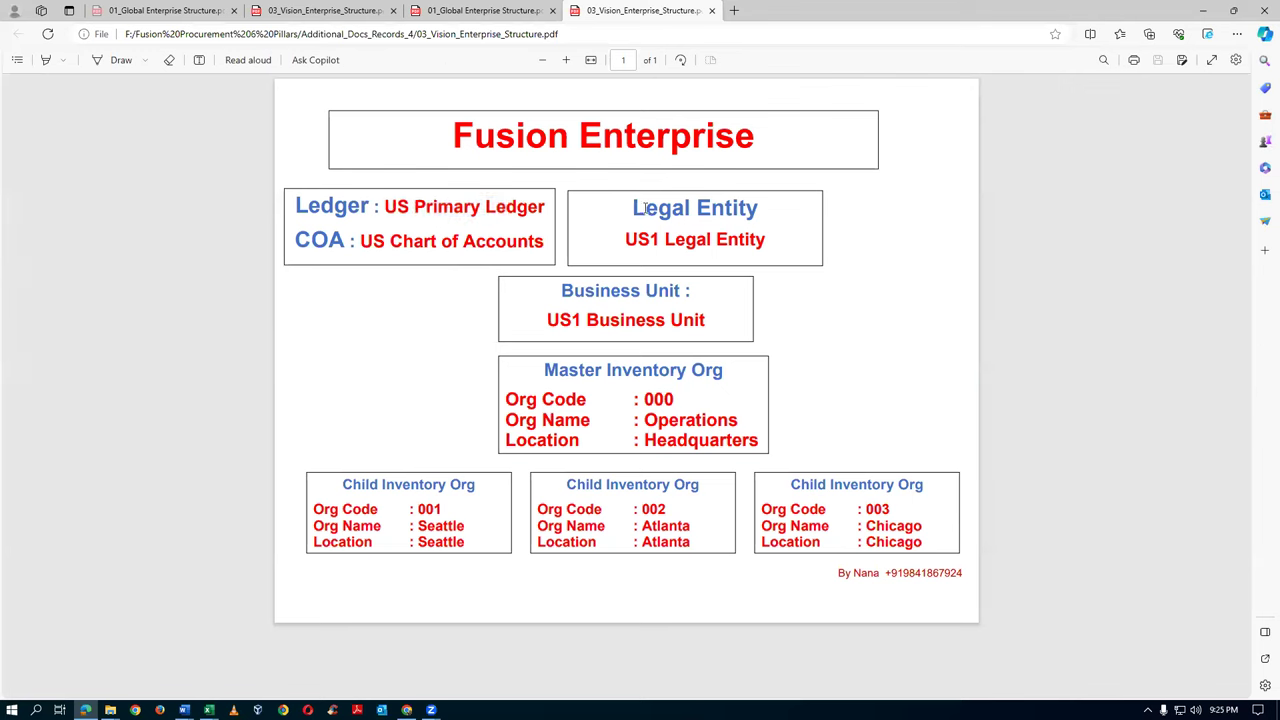
double_click(648, 208)
click(742, 207)
key(alt+Tab)
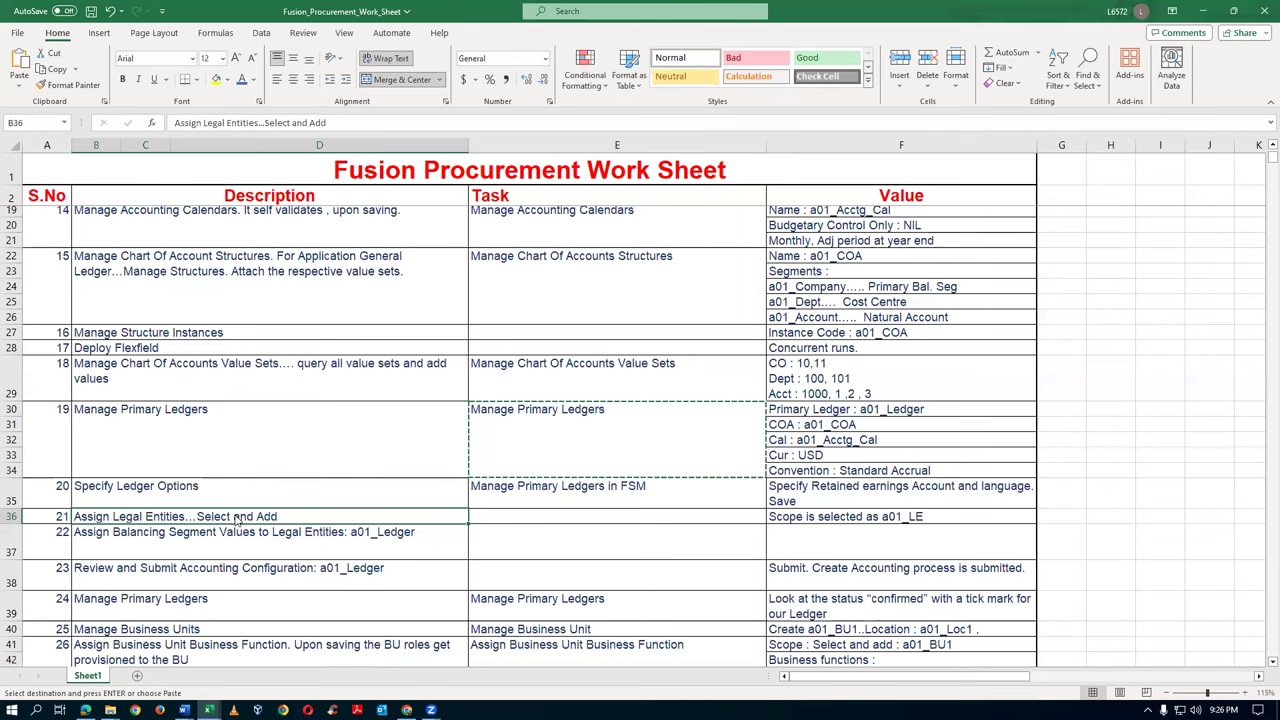
Step: Switch back to Oracle Fusion in Chrome, check the Assign Legal Entities scope and open that task for t01_primary_ledger
key(alt+Tab)
key(alt+Tab)
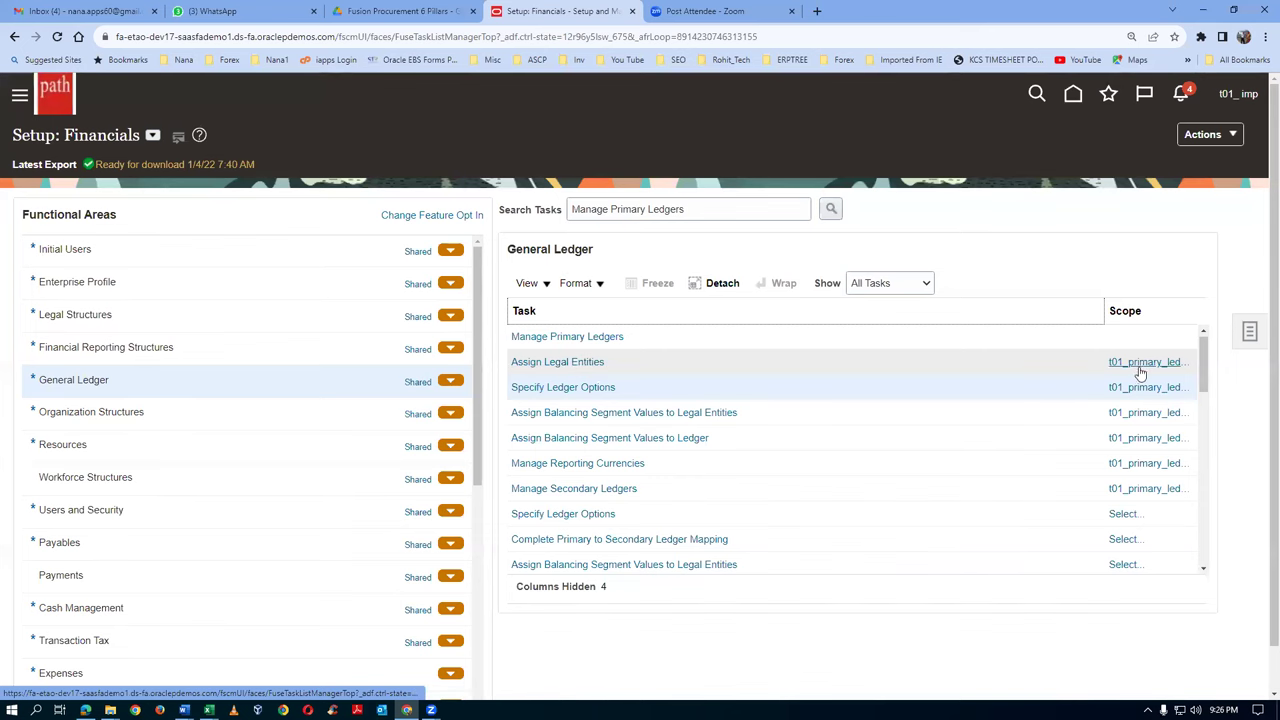
mouse_move(1139, 370)
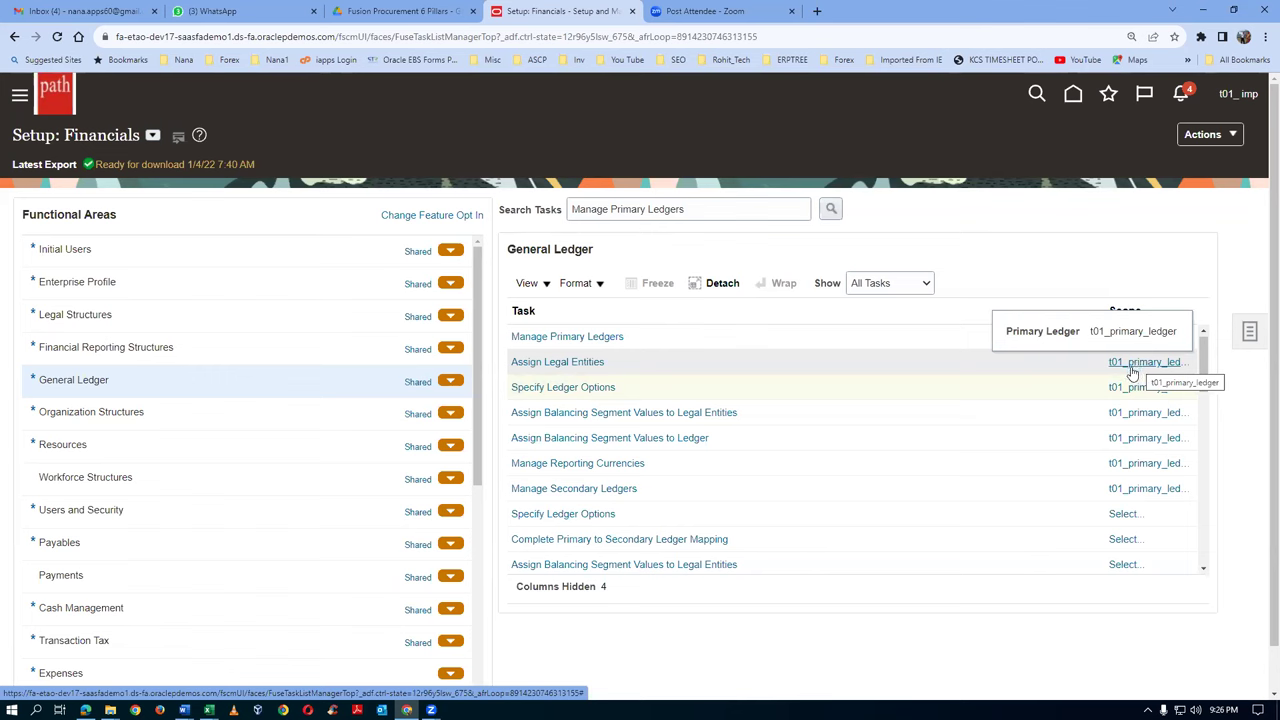
click(677, 397)
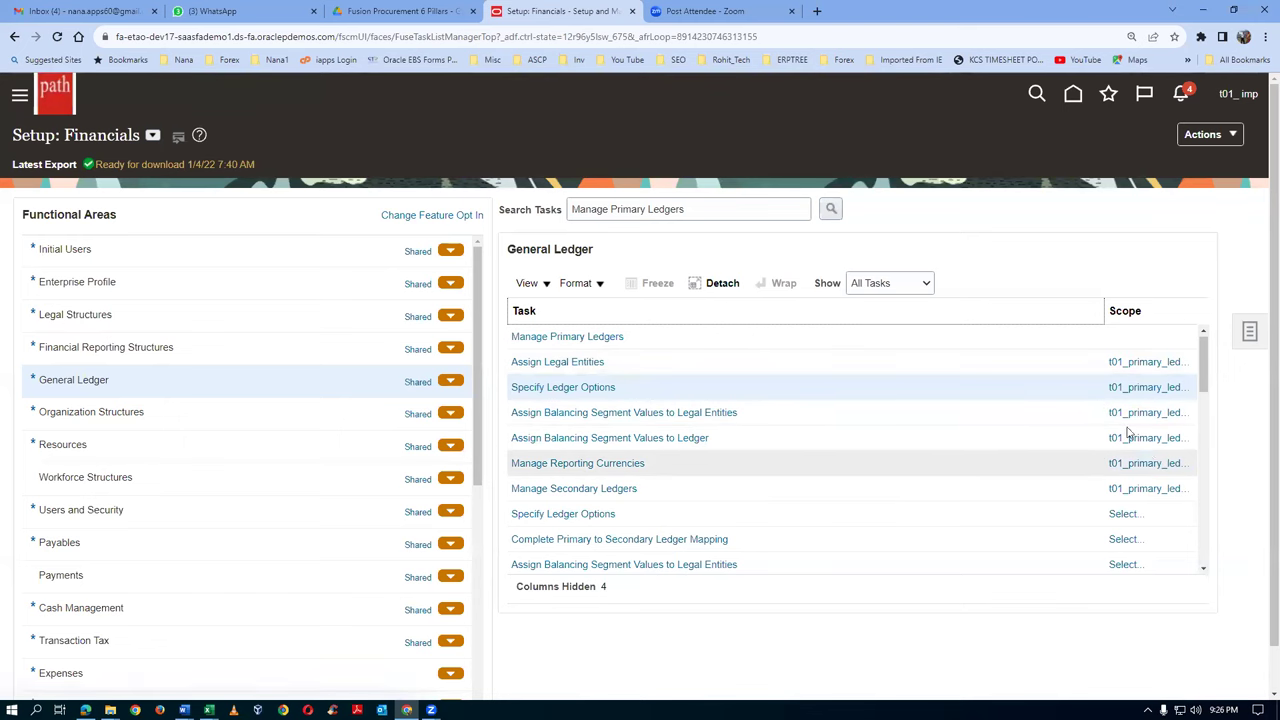
click(554, 364)
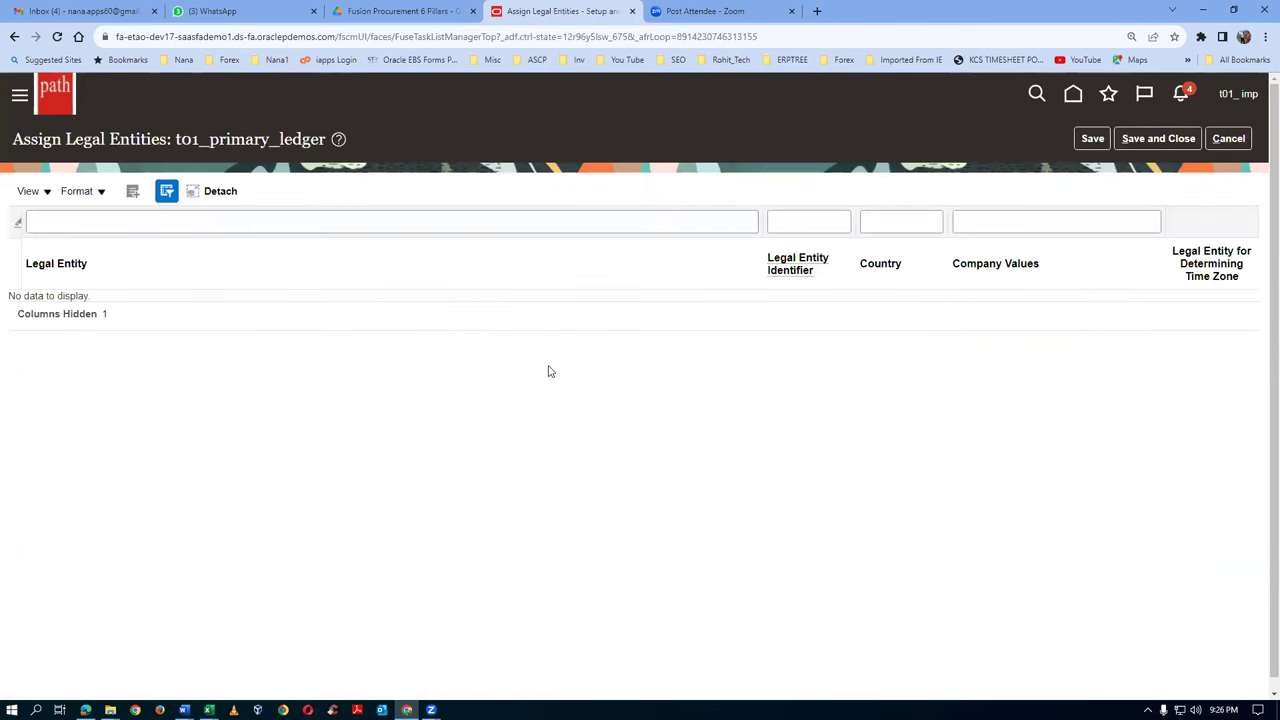
Step: Open Select and Add for legal entities and search for legal entities matching t01
drag(177, 142, 317, 145)
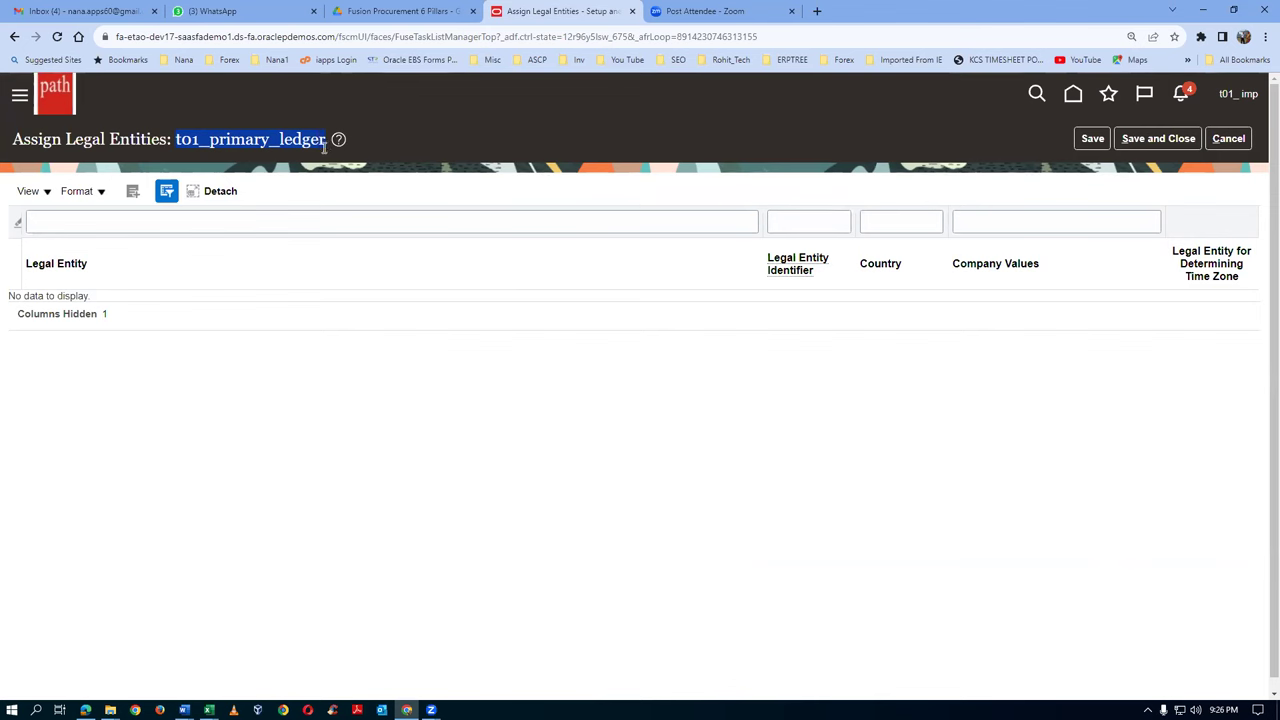
click(133, 193)
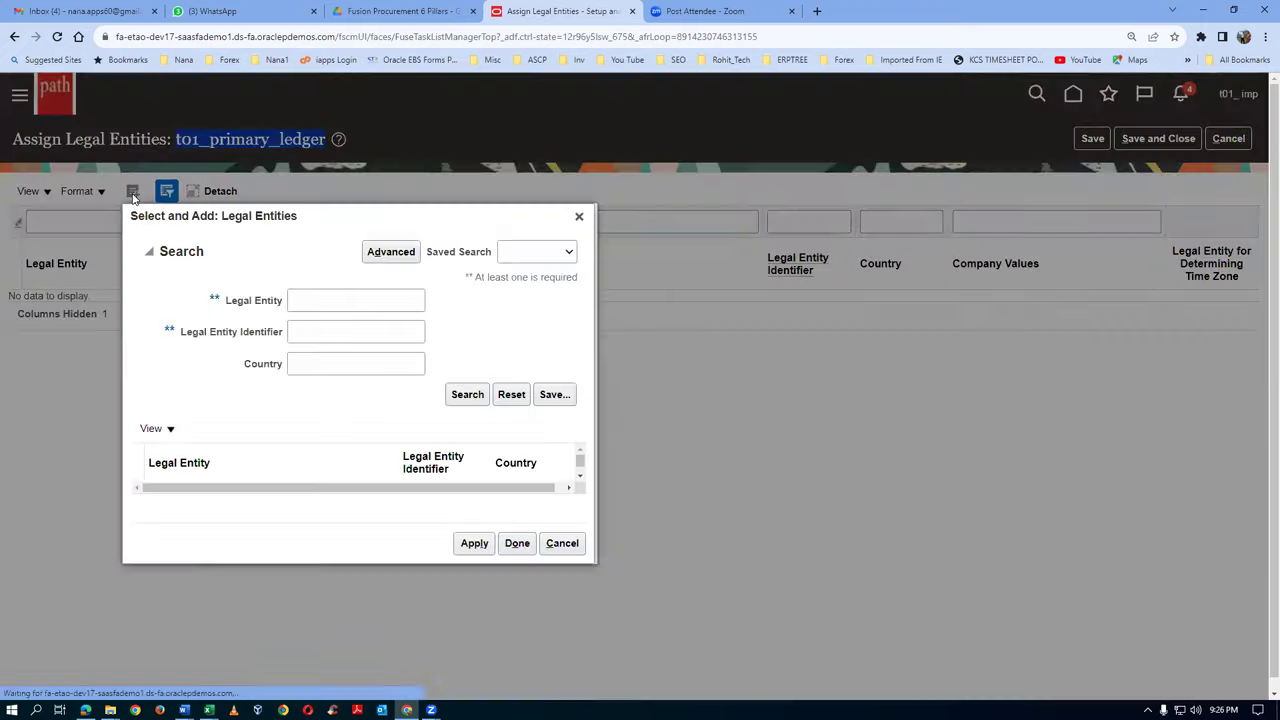
click(305, 302)
text(t01)
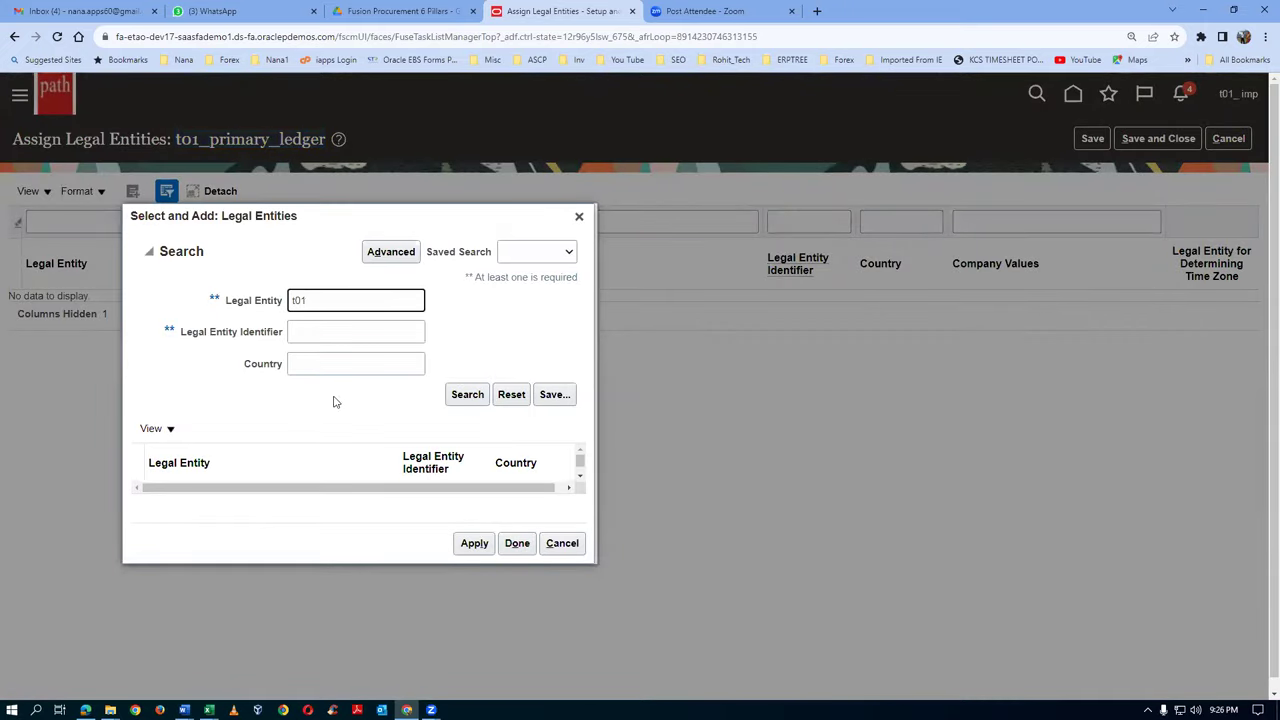
click(474, 394)
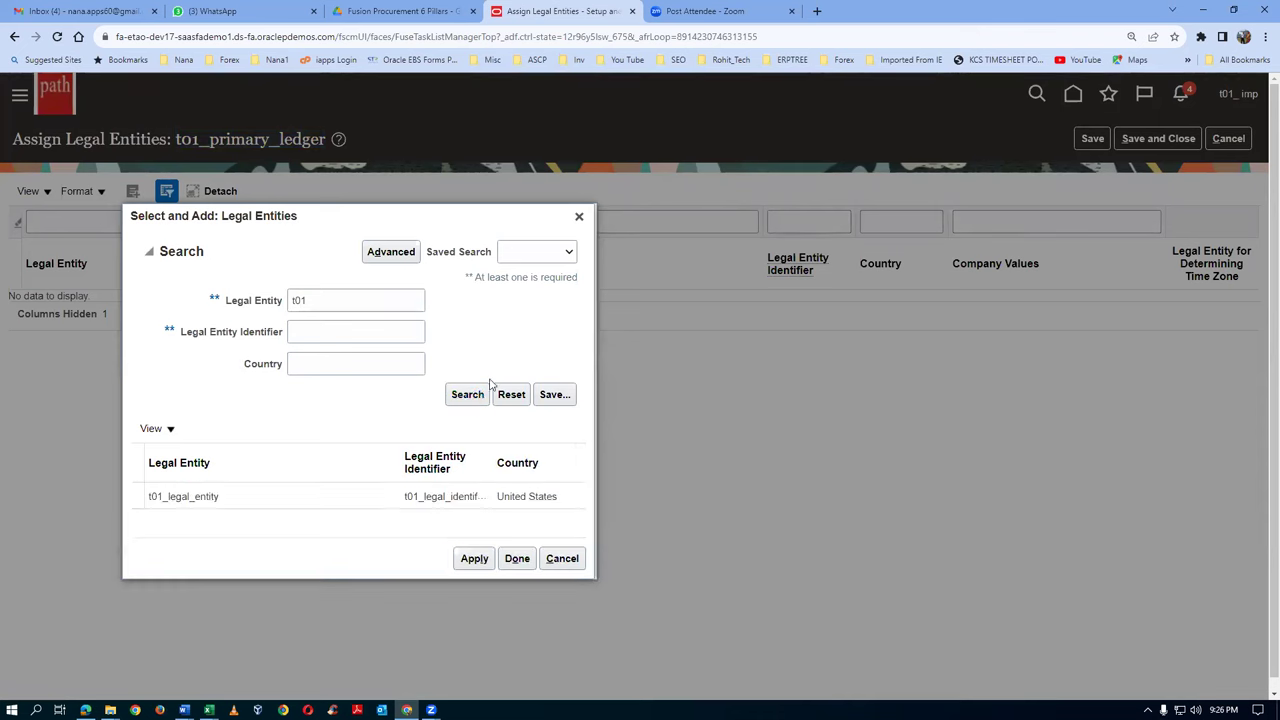
Step: Add t01_legal_entity to t01_primary_ledger, then save and close the legal entity assignment
click(133, 498)
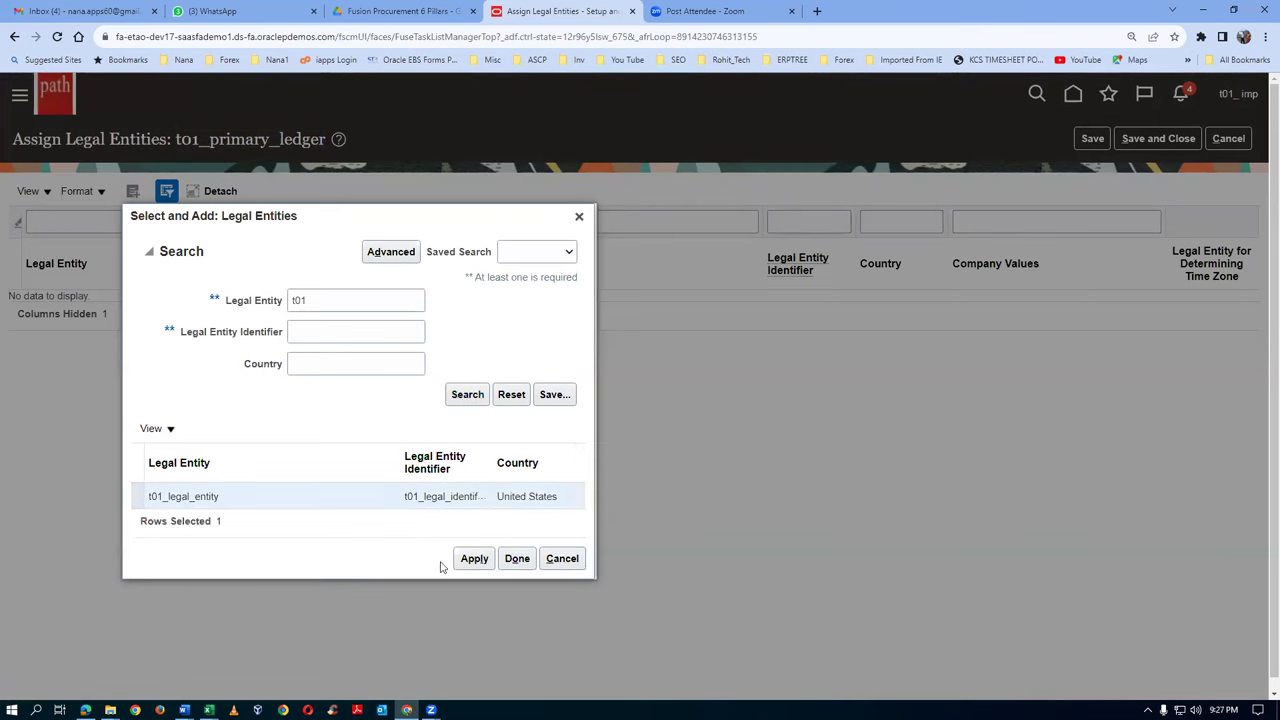
click(474, 558)
click(516, 558)
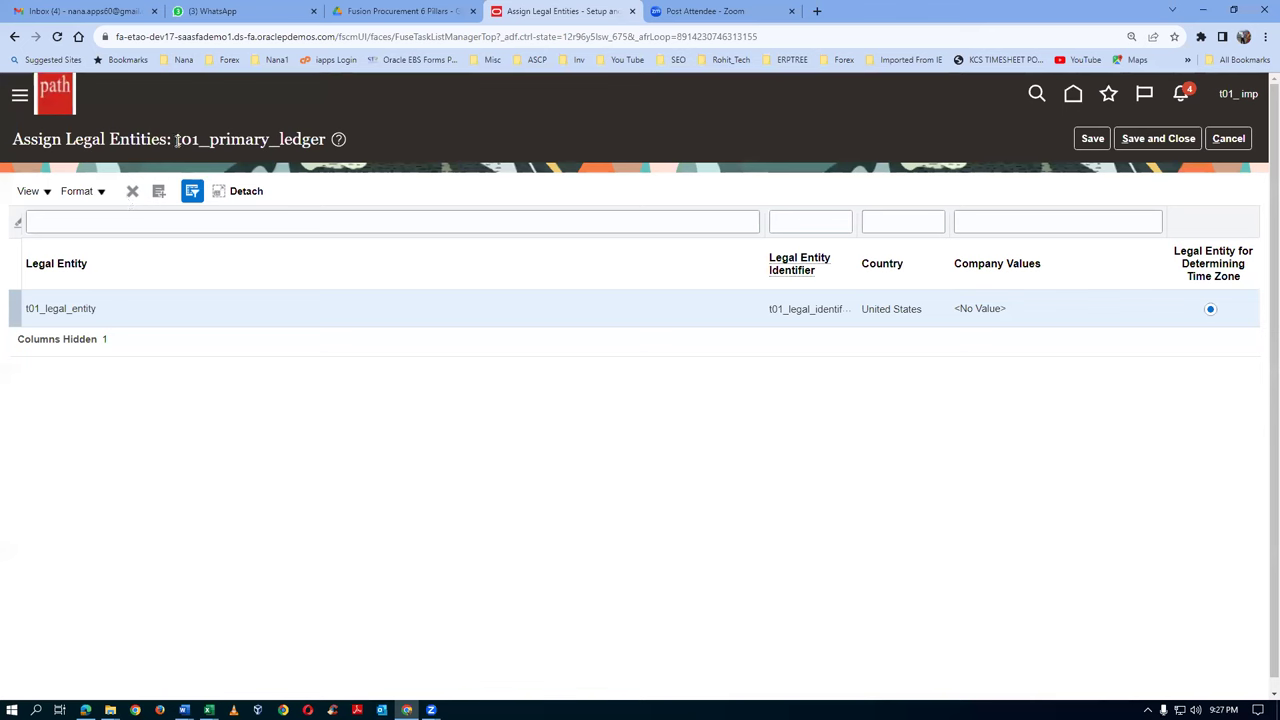
drag(185, 141, 326, 141)
click(1172, 139)
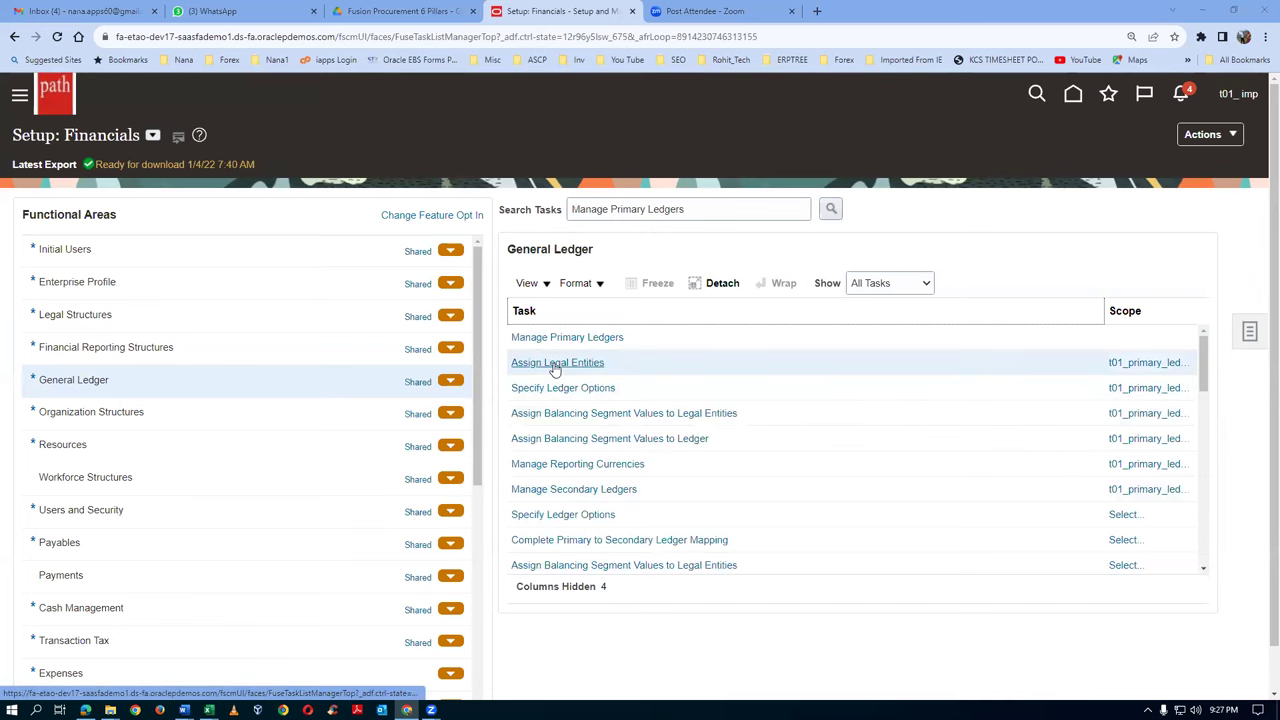
Step: Check worksheet item 22 in Excel, then open Assign Balancing Segment Values to Legal Entities for t01_primary_ledger in Oracle Fusion
key(alt+Tab)
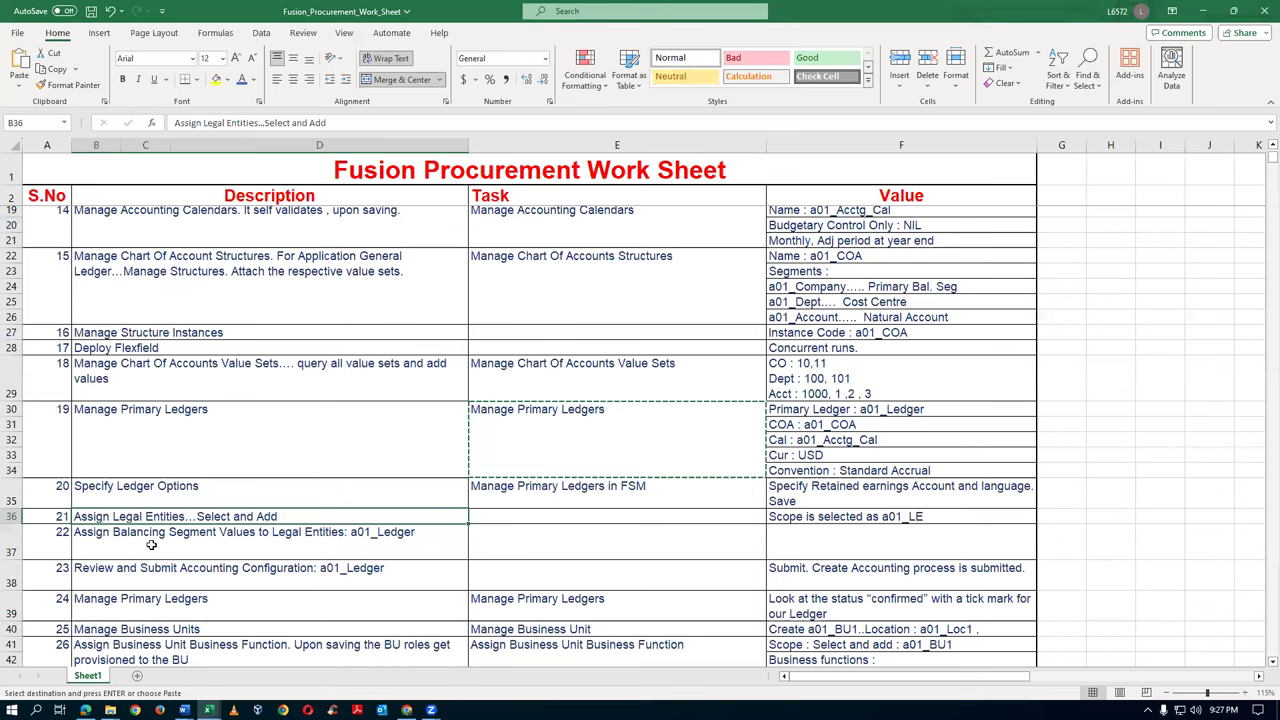
click(151, 545)
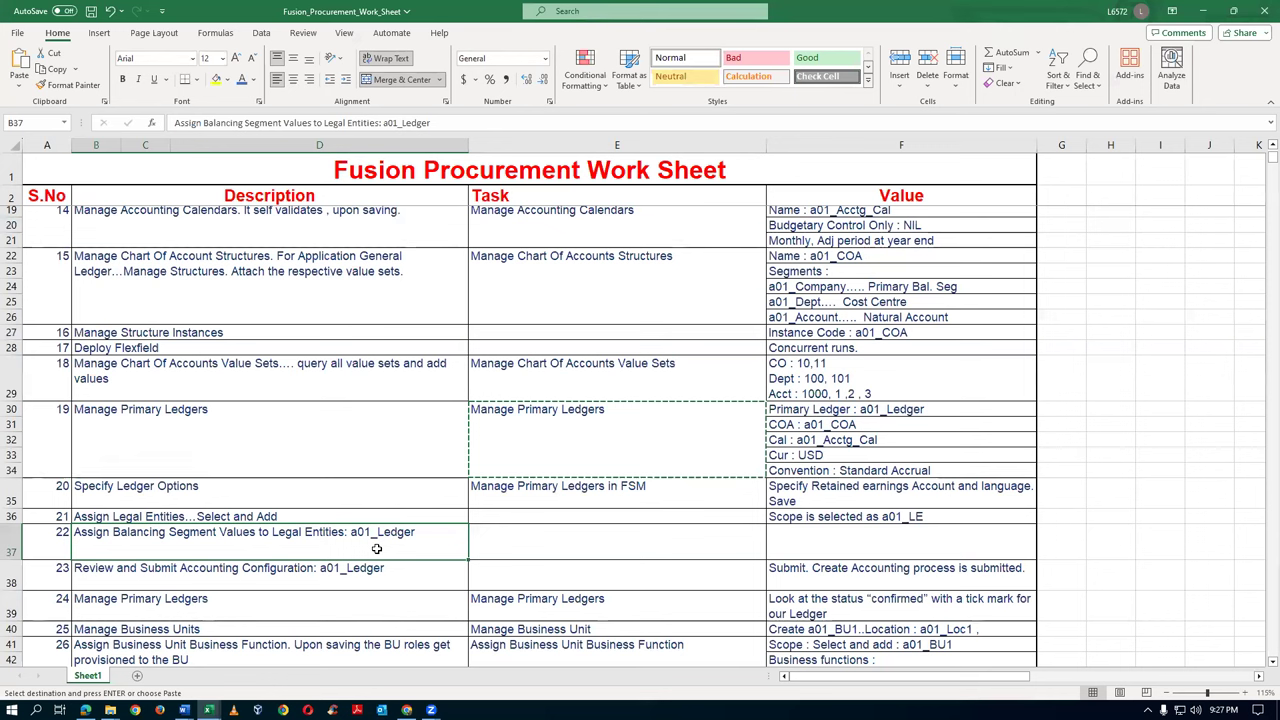
key(alt+Tab)
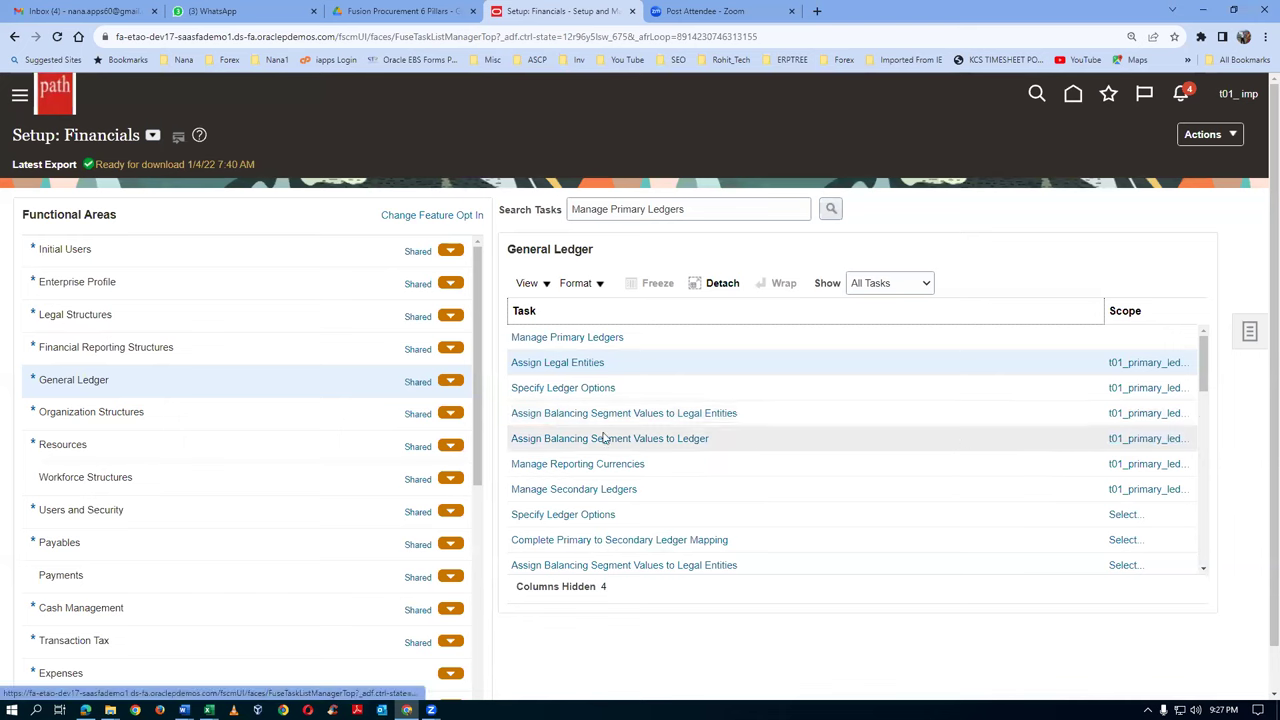
click(549, 413)
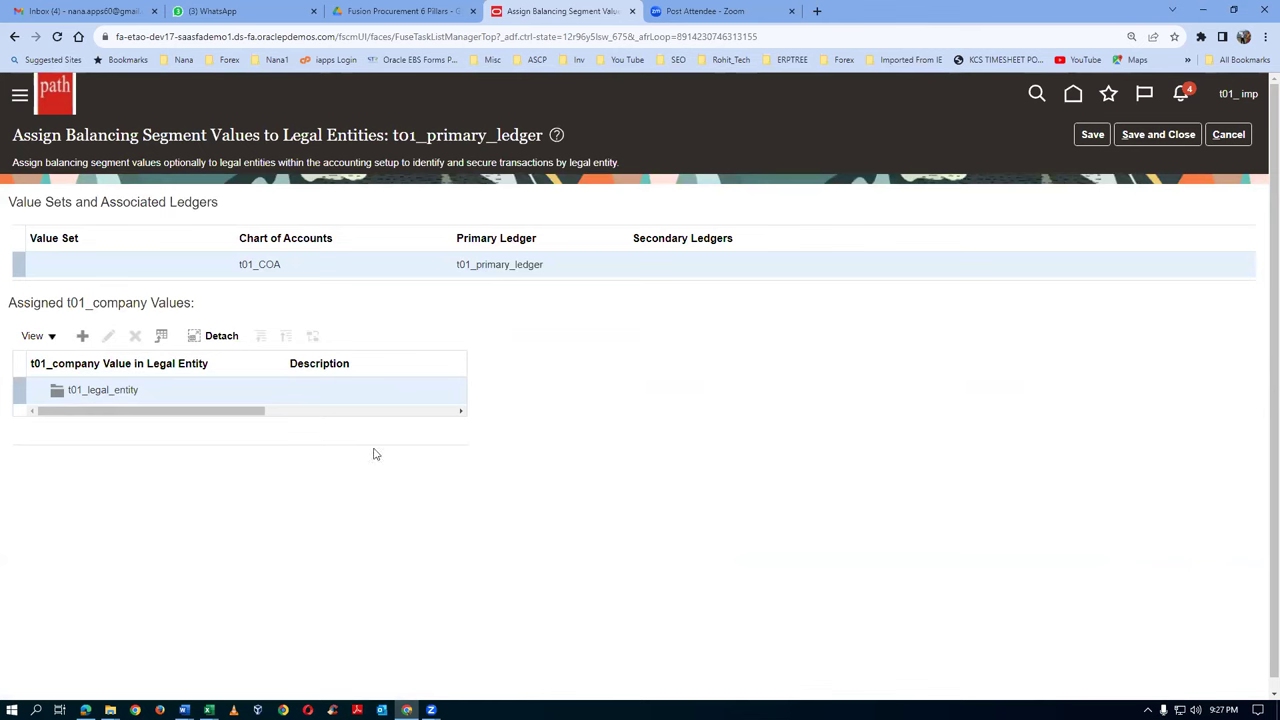
Step: Assign company value 10 to t01_legal_entity, then save and close the assignment dialog
click(83, 336)
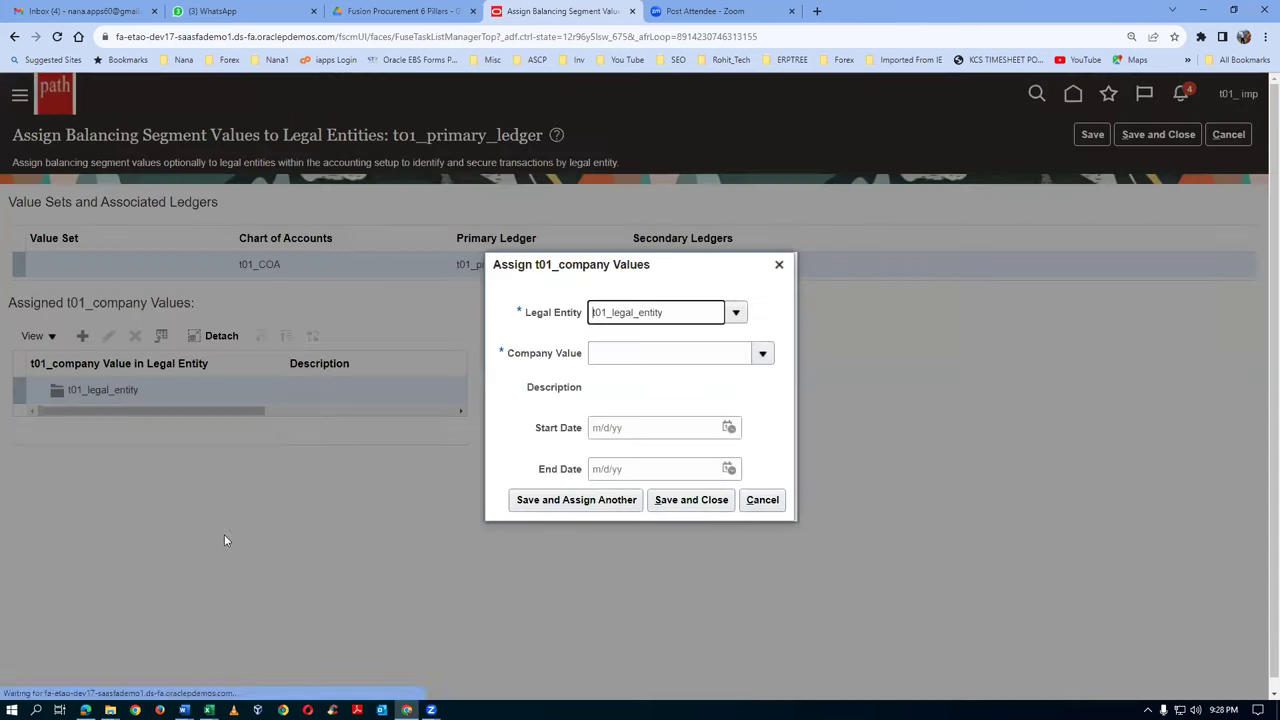
click(762, 355)
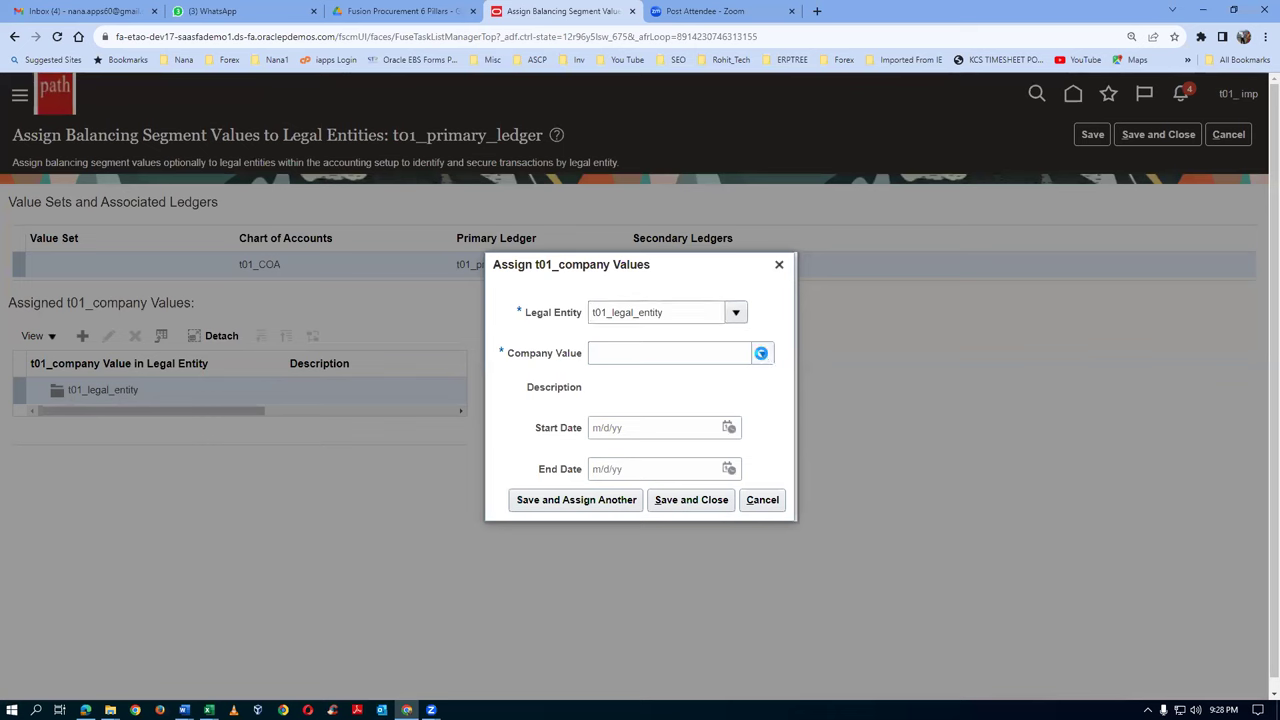
click(698, 383)
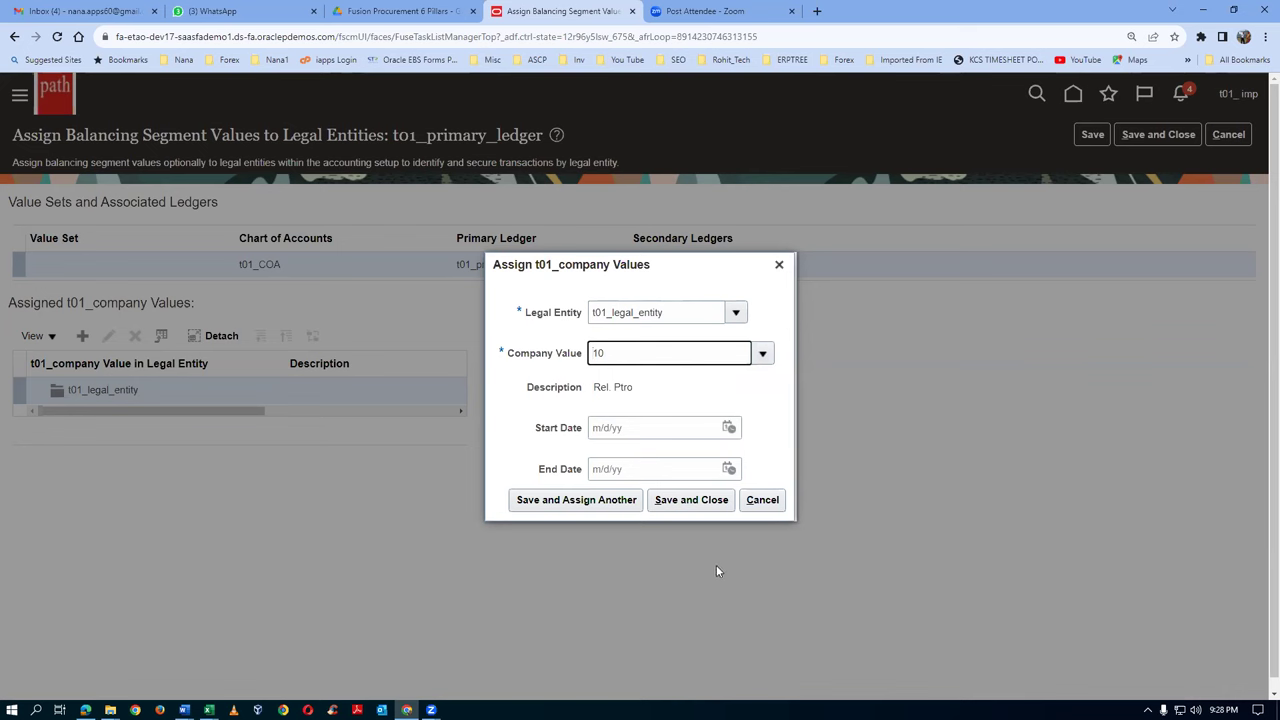
click(712, 507)
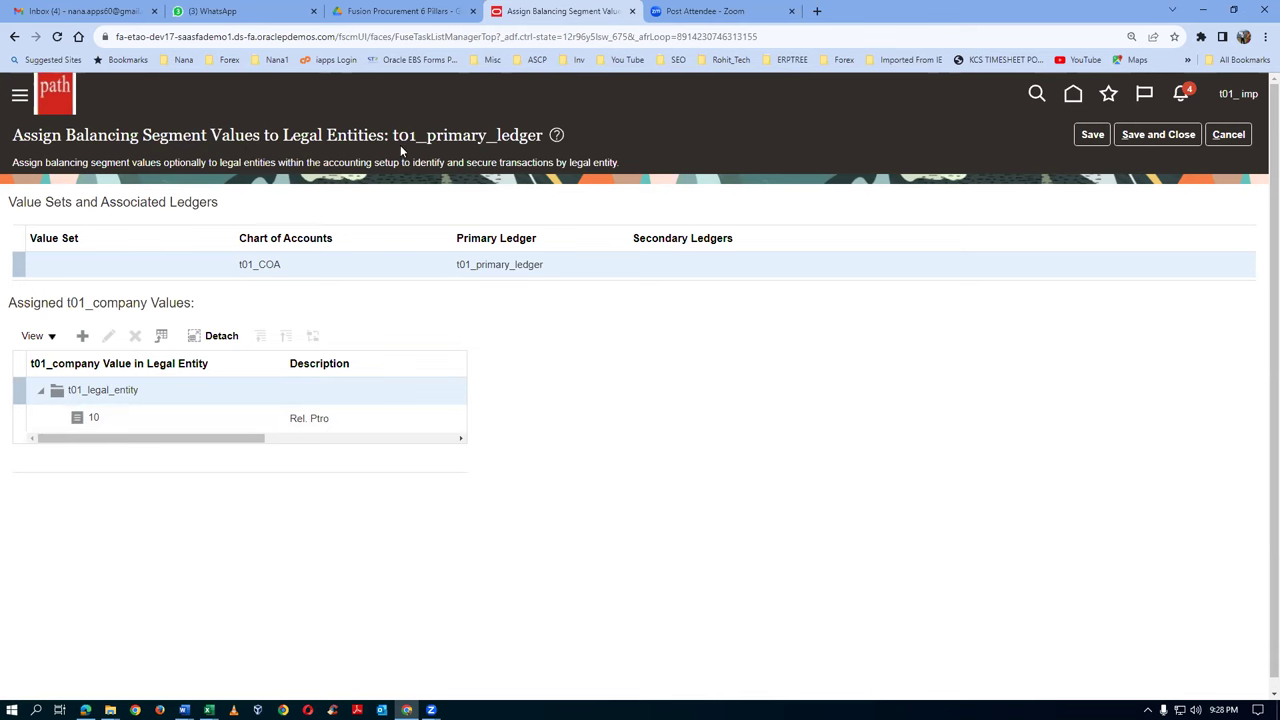
Step: Save and close the balancing segment value assignments for t01_primary_ledger, then check worksheet item 23 in Excel
click(1152, 136)
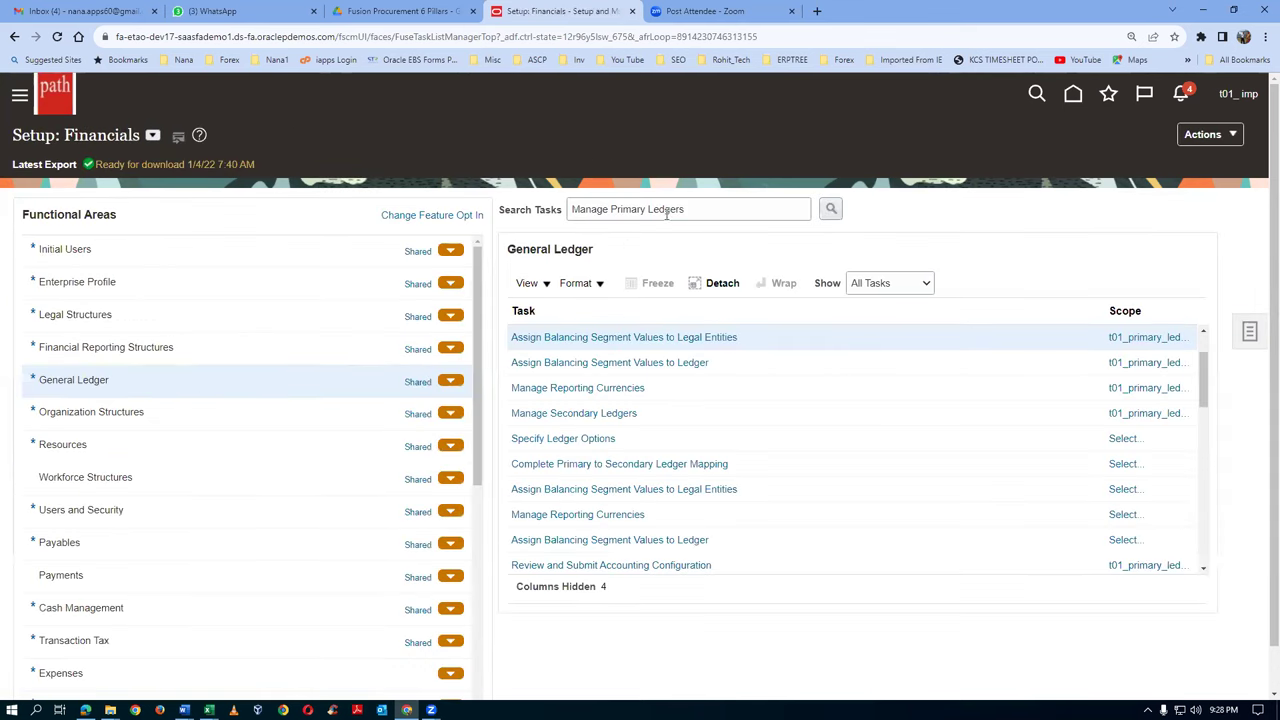
scroll(1208, 340, up, 2)
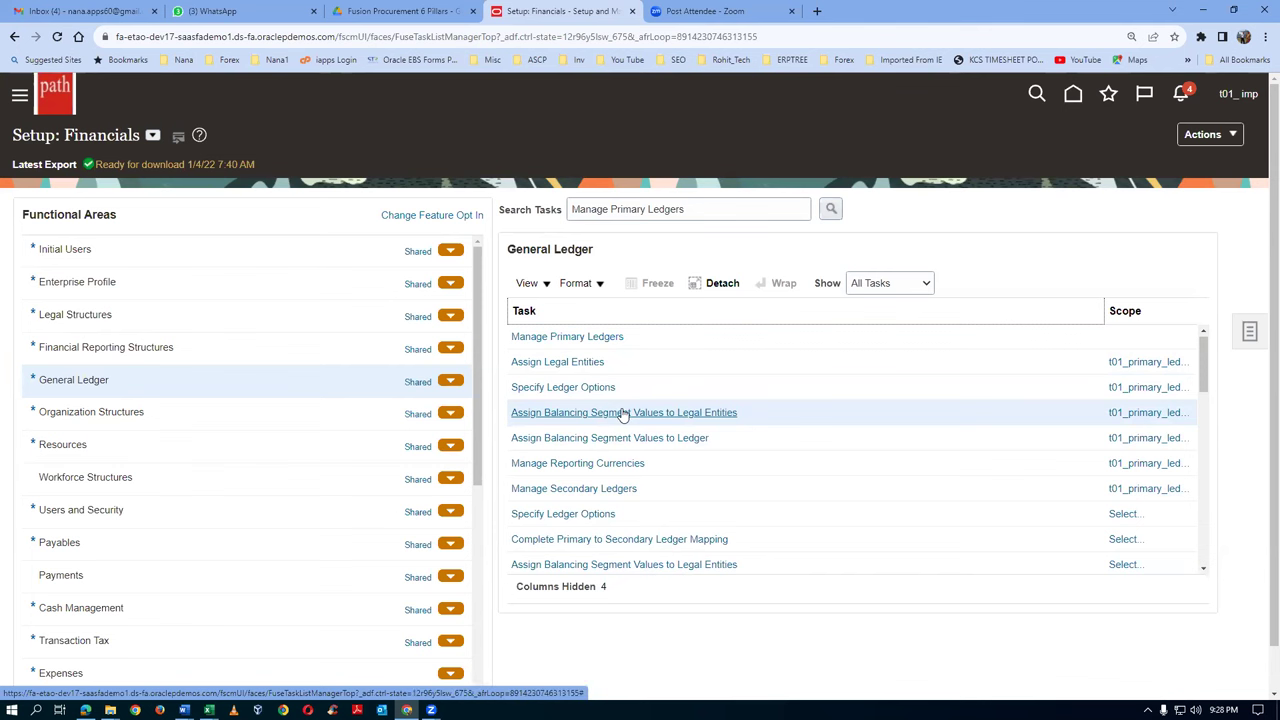
key(alt+Tab)
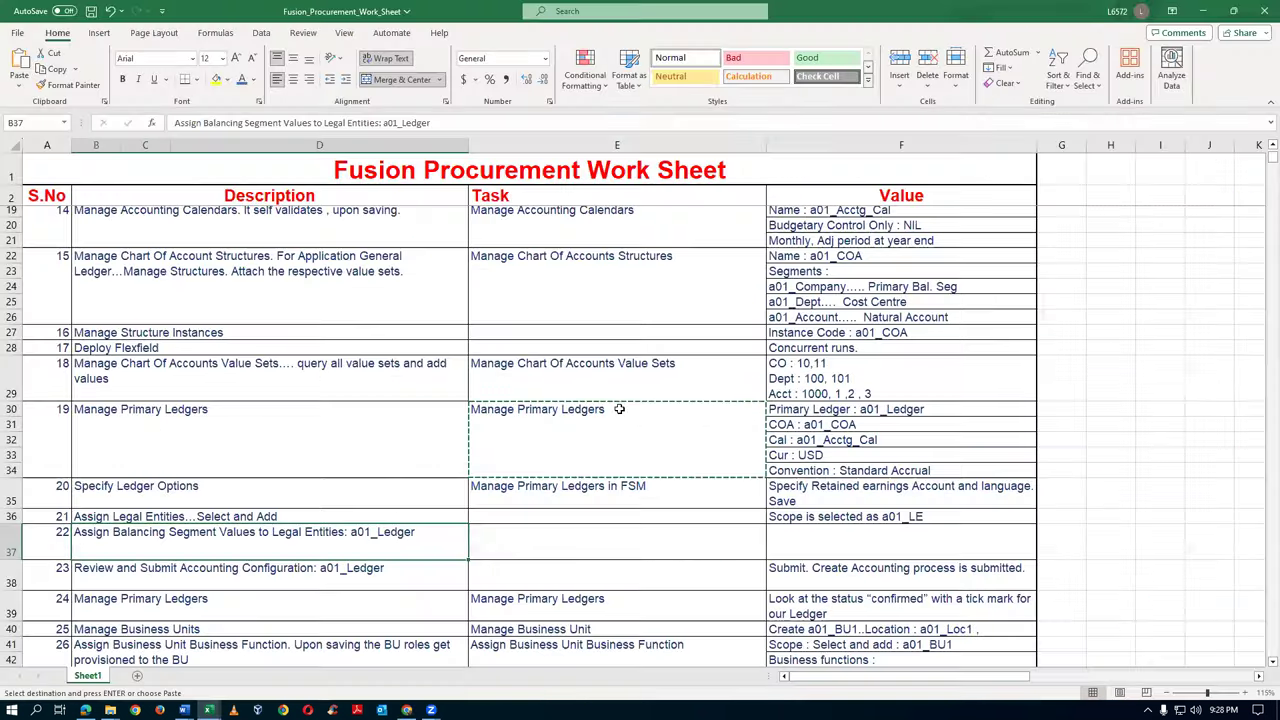
click(195, 572)
click(10, 580)
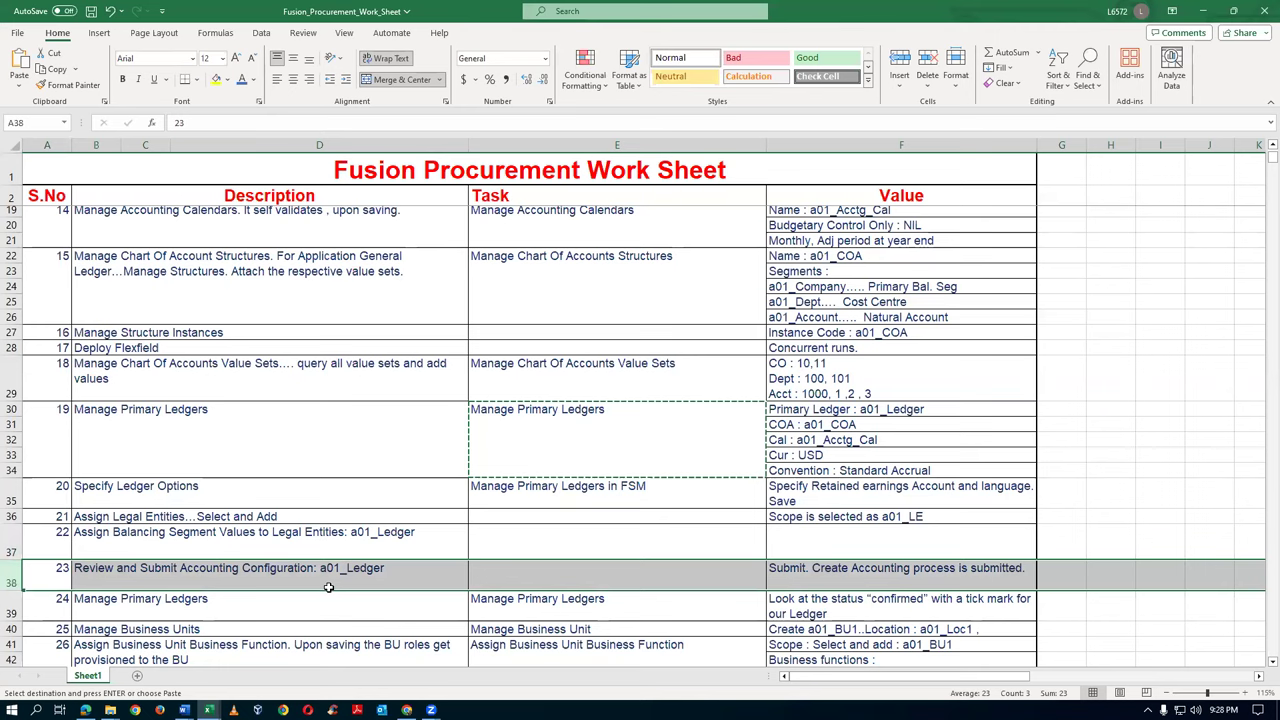
Step: Switch to Oracle Fusion, open Review and Submit Accounting Configuration for t01_primary_ledger, submit it and acknowledge the confirmation
key(alt+Tab)
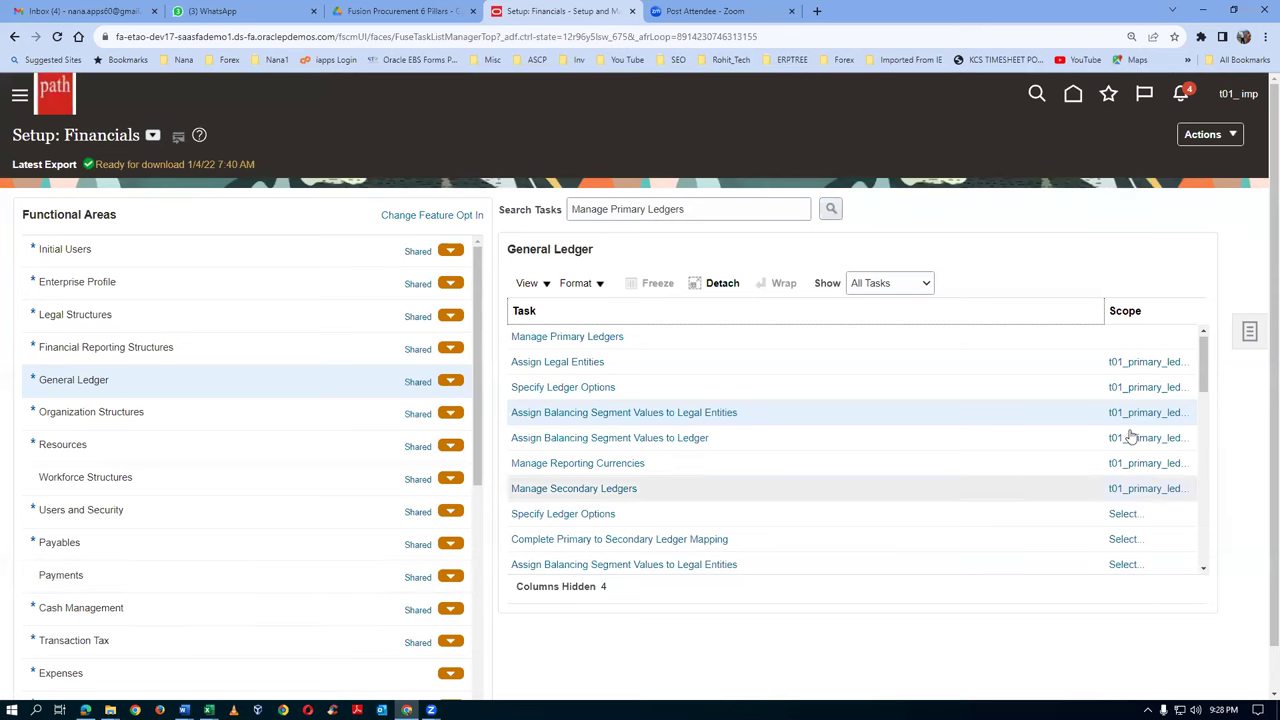
drag(1206, 366, 1218, 386)
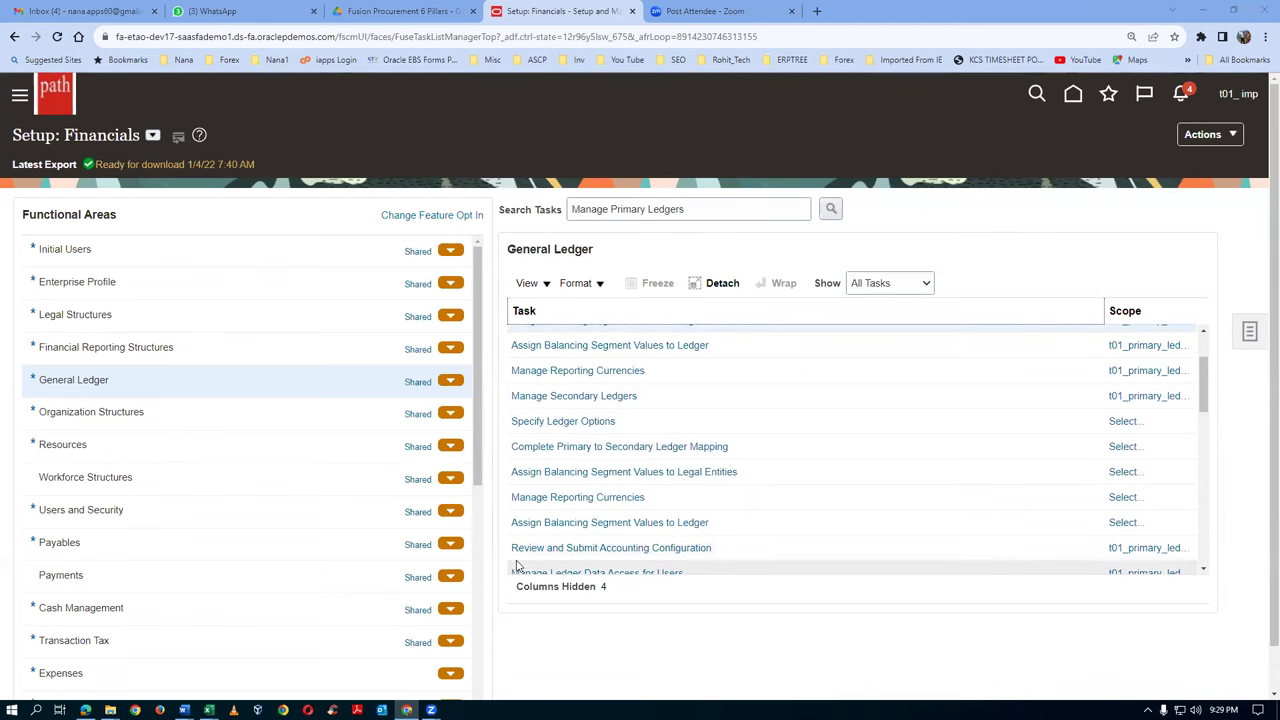
click(1143, 550)
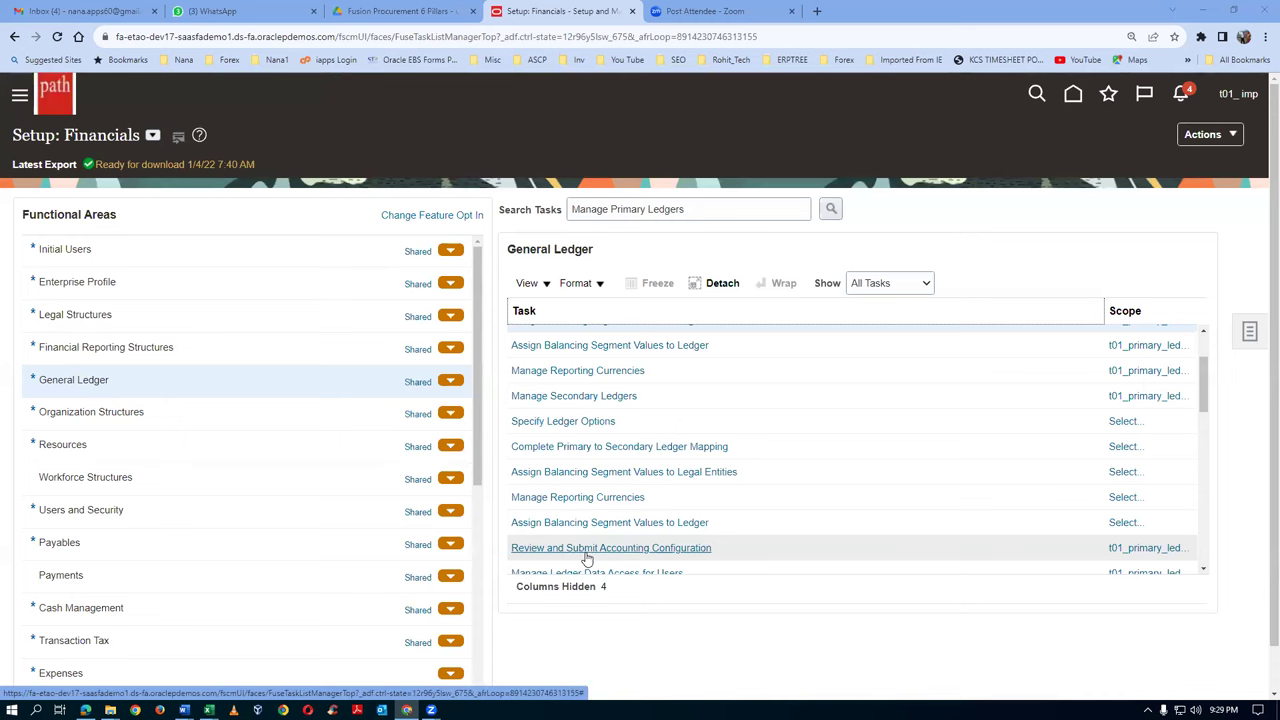
click(586, 552)
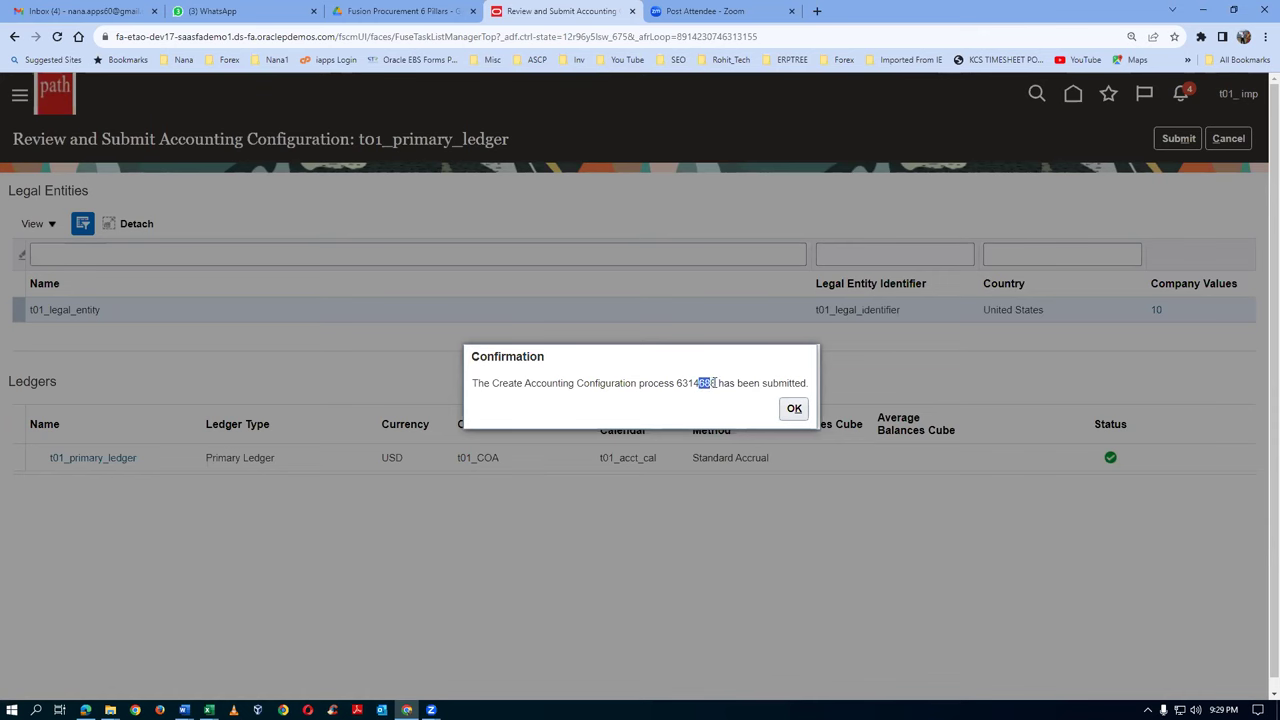
click(791, 408)
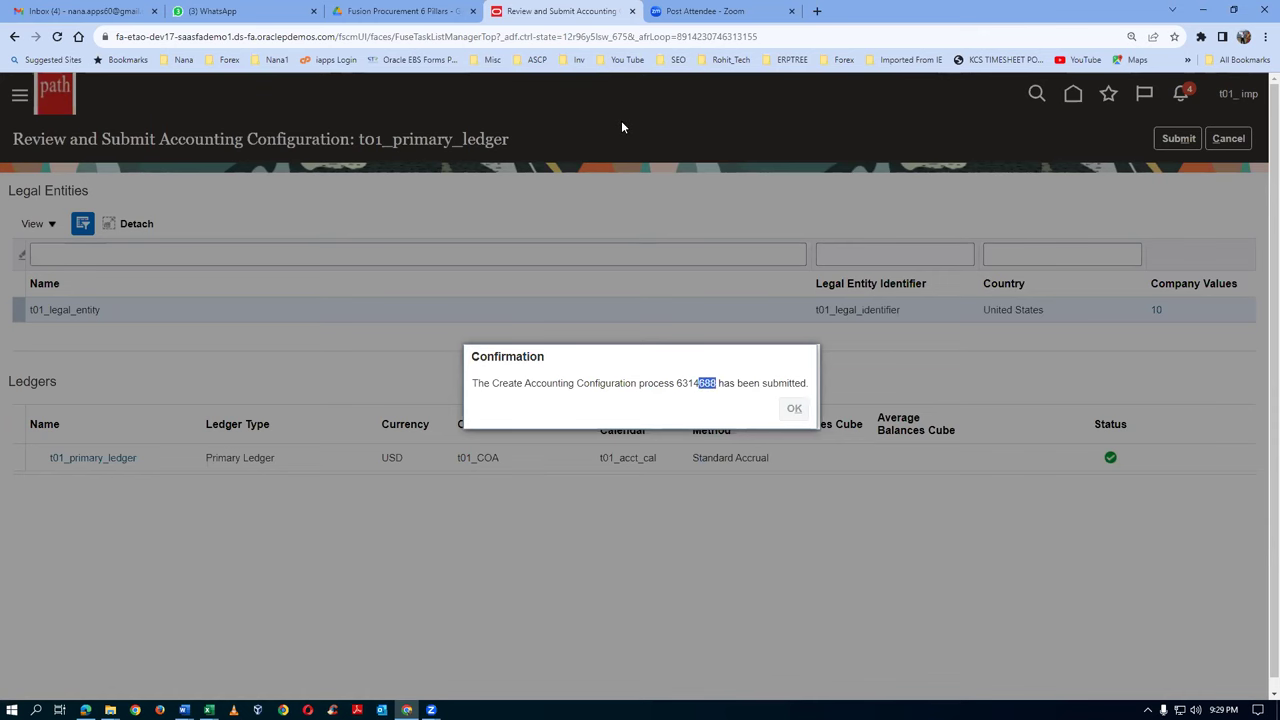
Step: Duplicate the Oracle Fusion browser tab and open Scheduled Processes in the copy
right_click(561, 11)
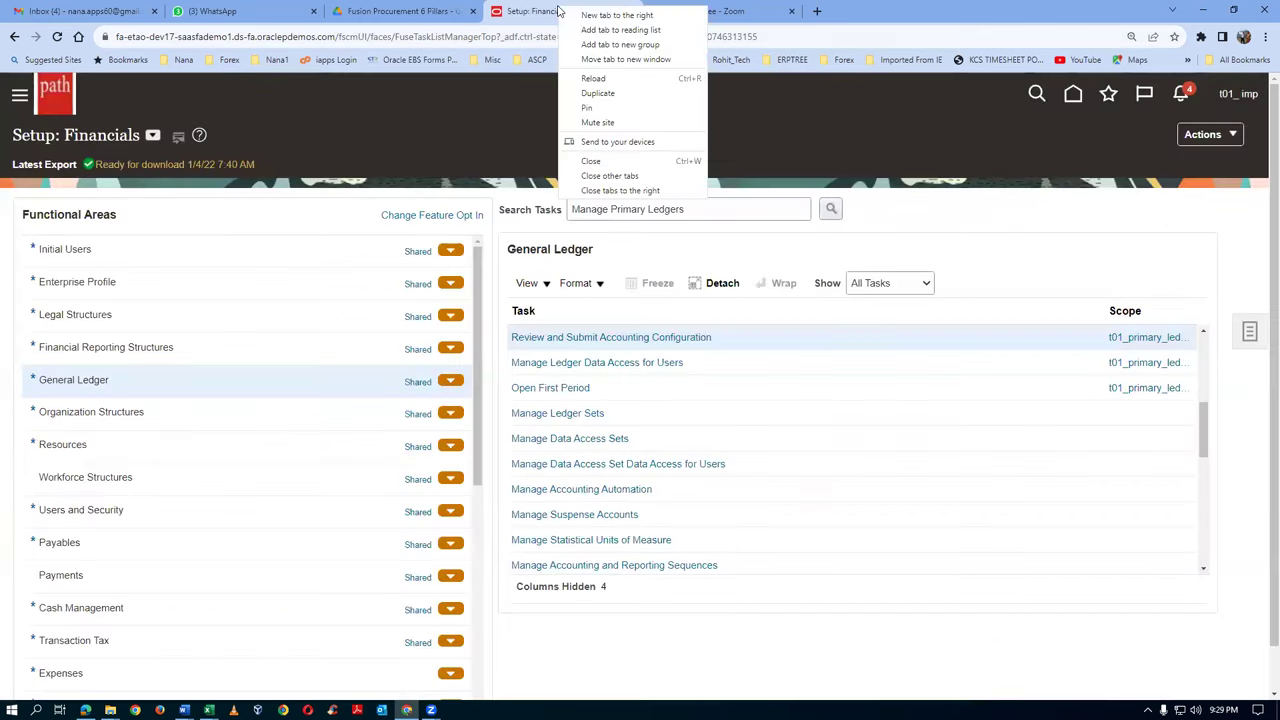
click(597, 93)
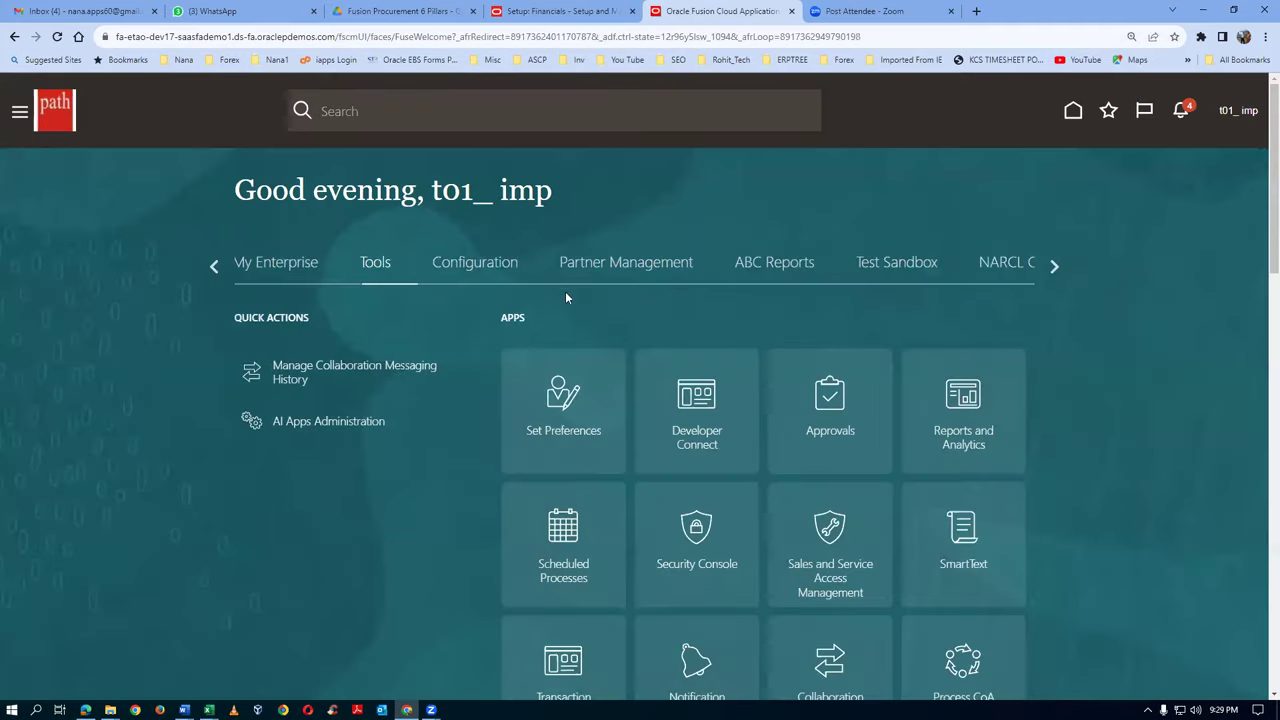
click(572, 562)
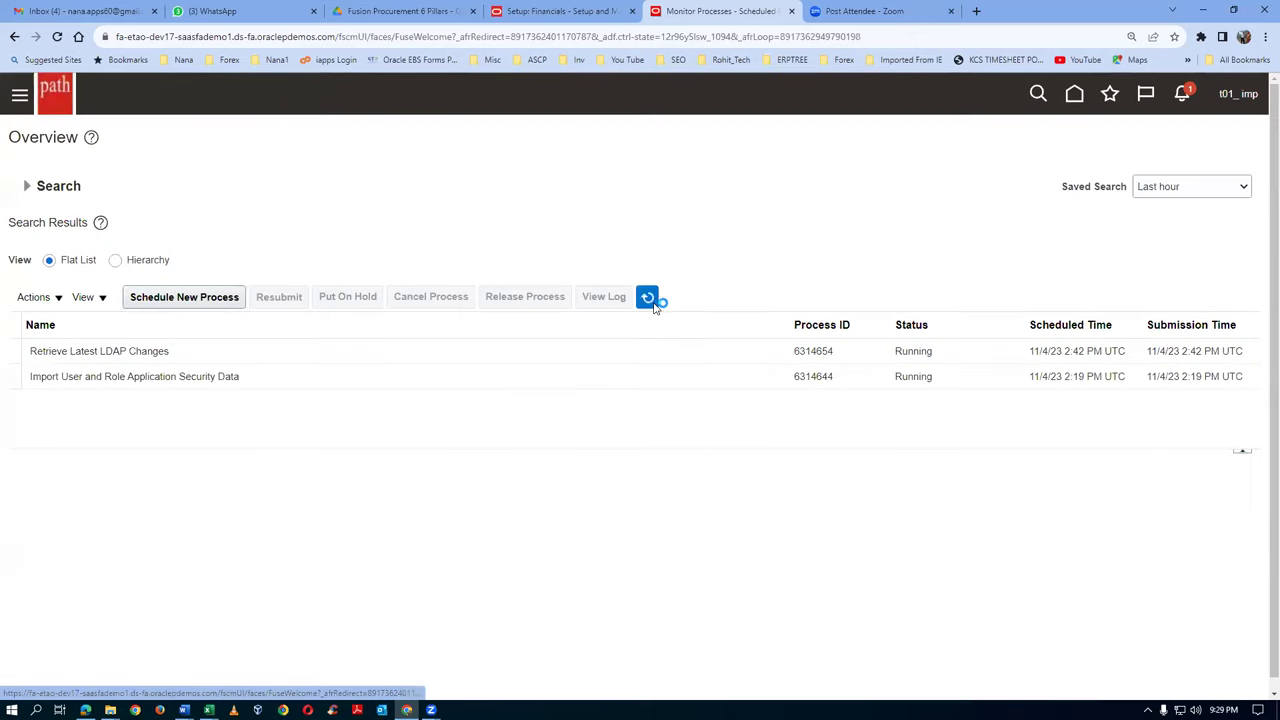
Step: Refresh the scheduled processes list repeatedly to check the status of the Complete Accounting Configuration processes
click(650, 300)
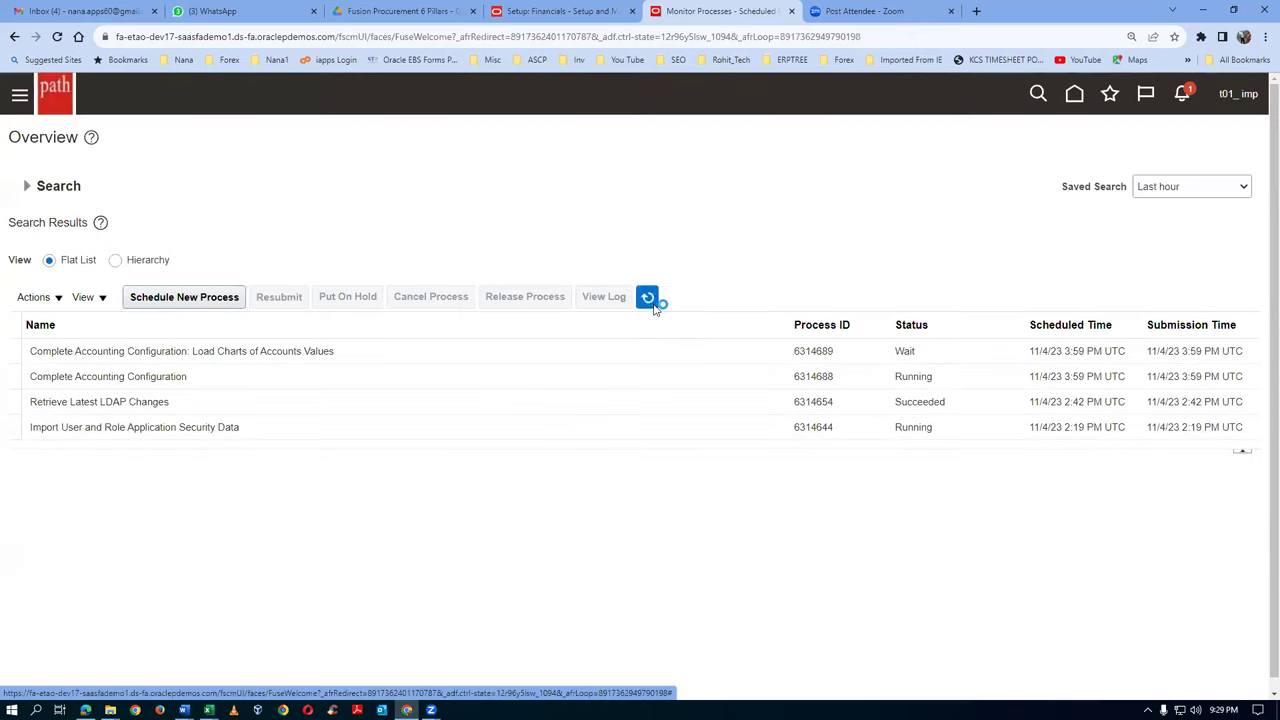
click(655, 309)
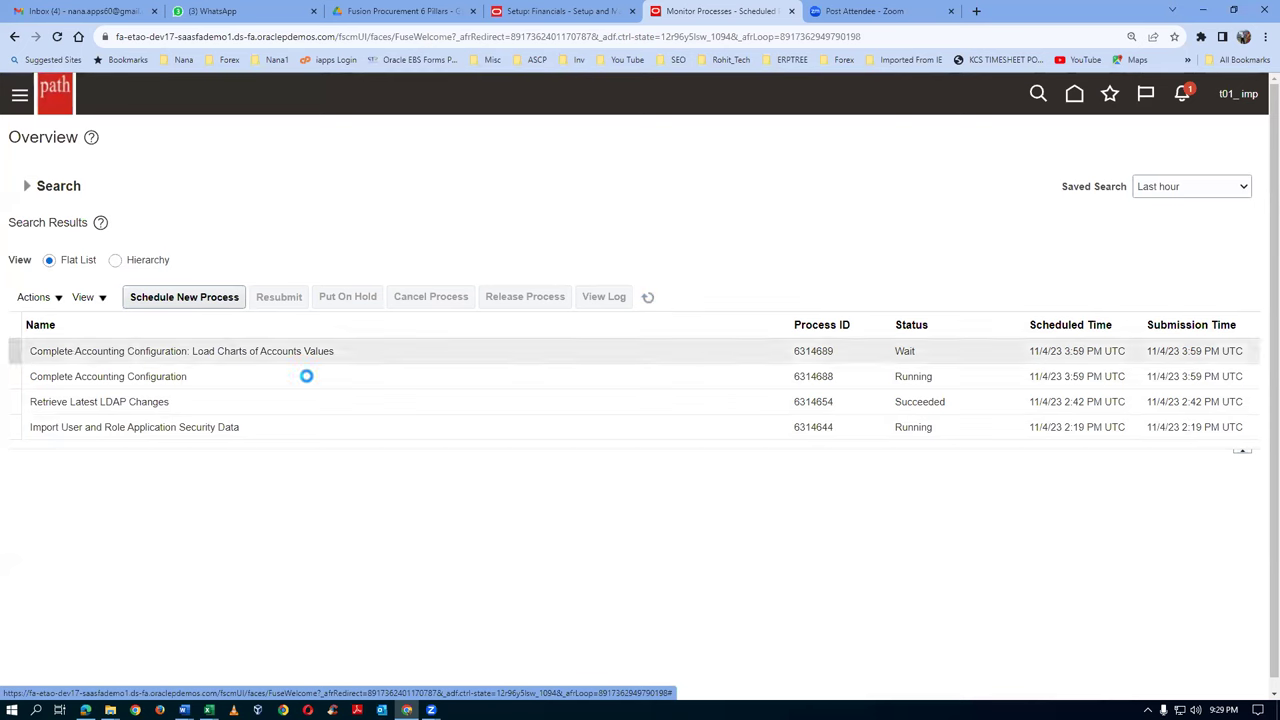
click(648, 302)
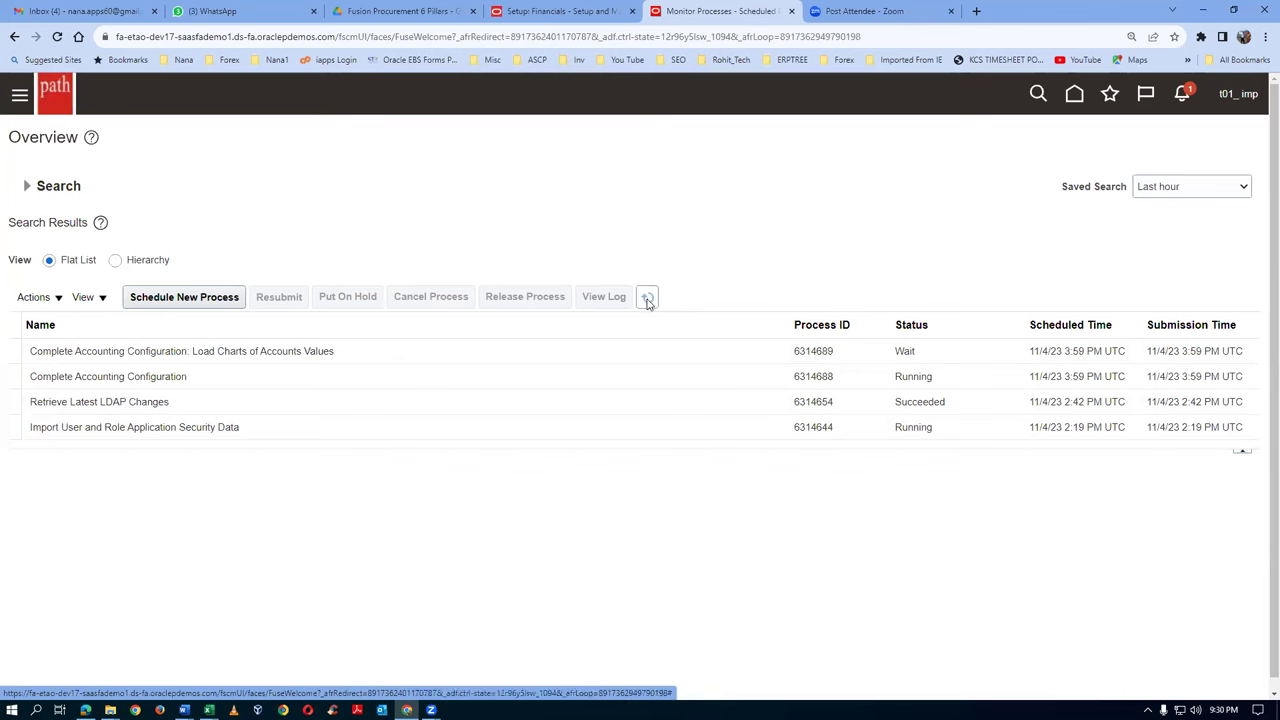
click(648, 300)
click(647, 300)
click(647, 299)
click(647, 300)
click(647, 299)
click(647, 299)
click(647, 299)
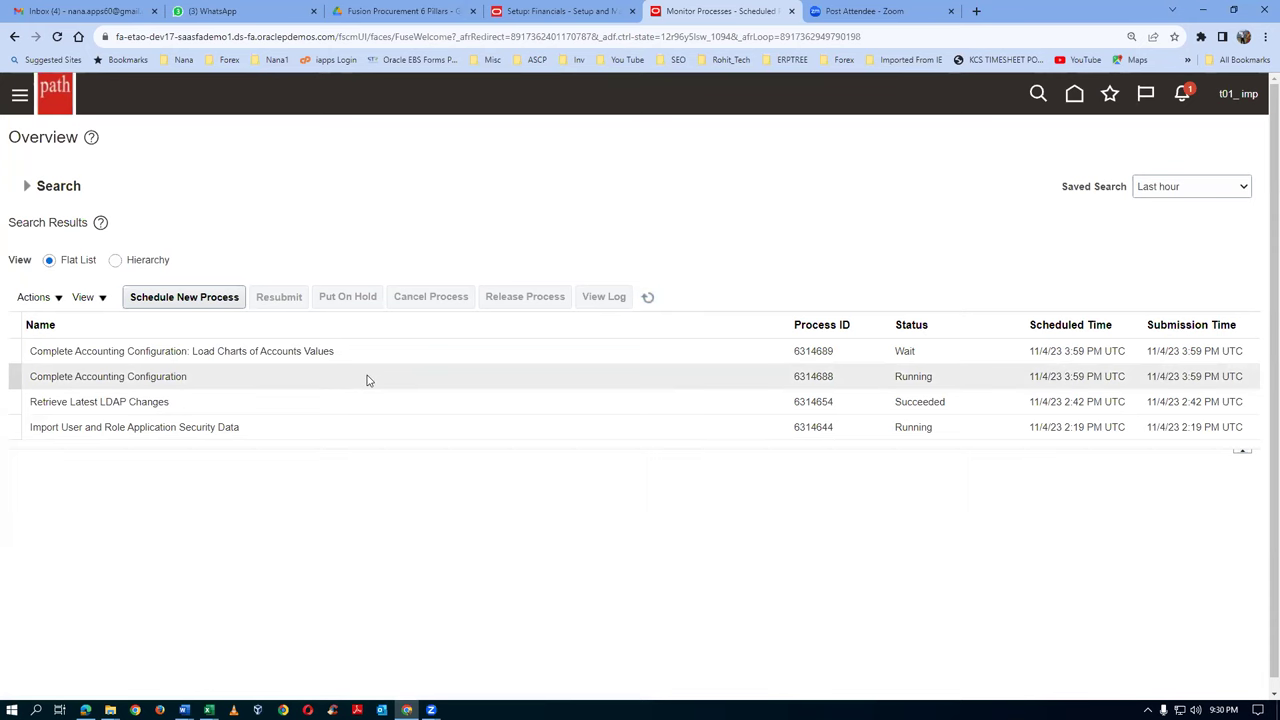
Step: Duplicate the Scheduled Processes browser tab and open Setup and Maintenance in the copy
right_click(703, 6)
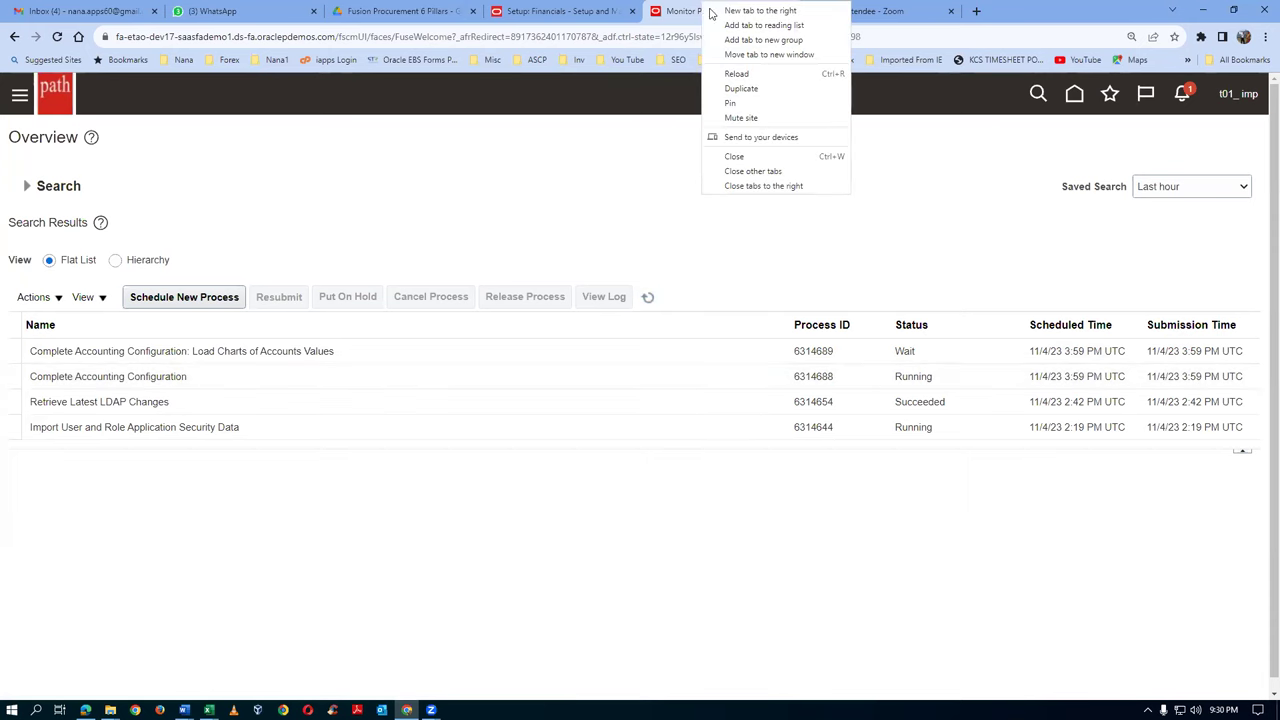
click(740, 84)
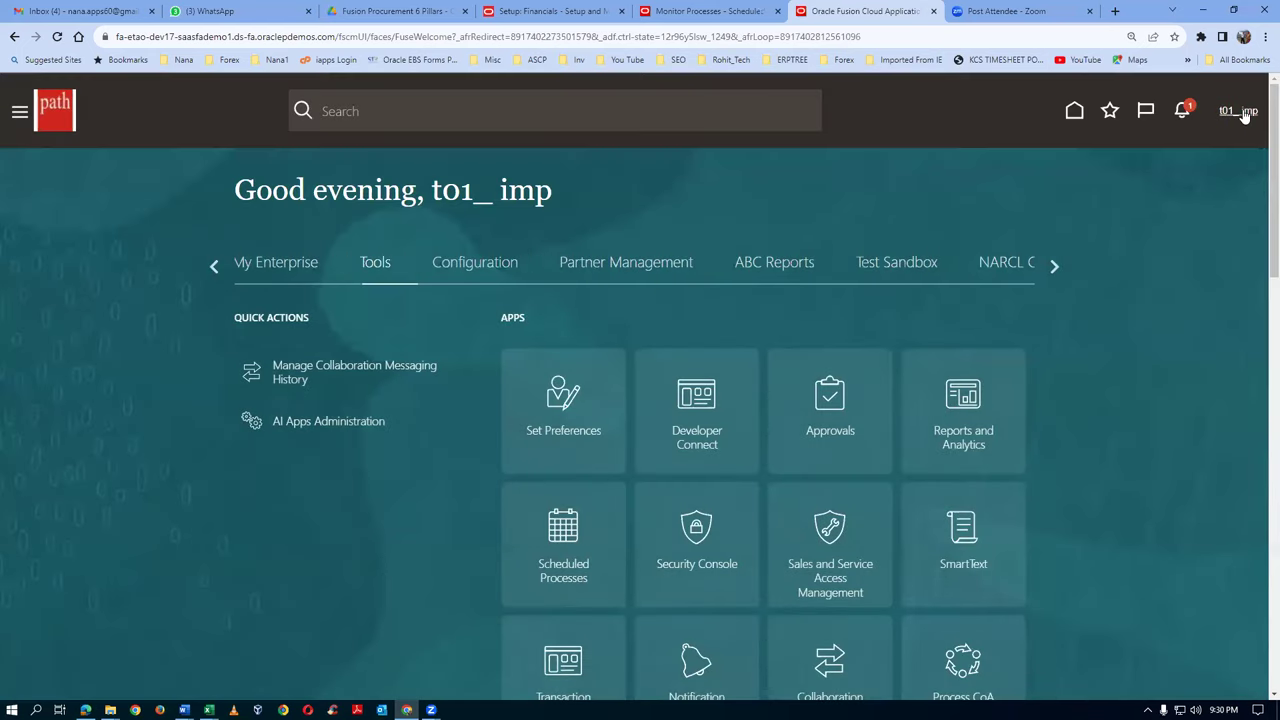
click(1240, 112)
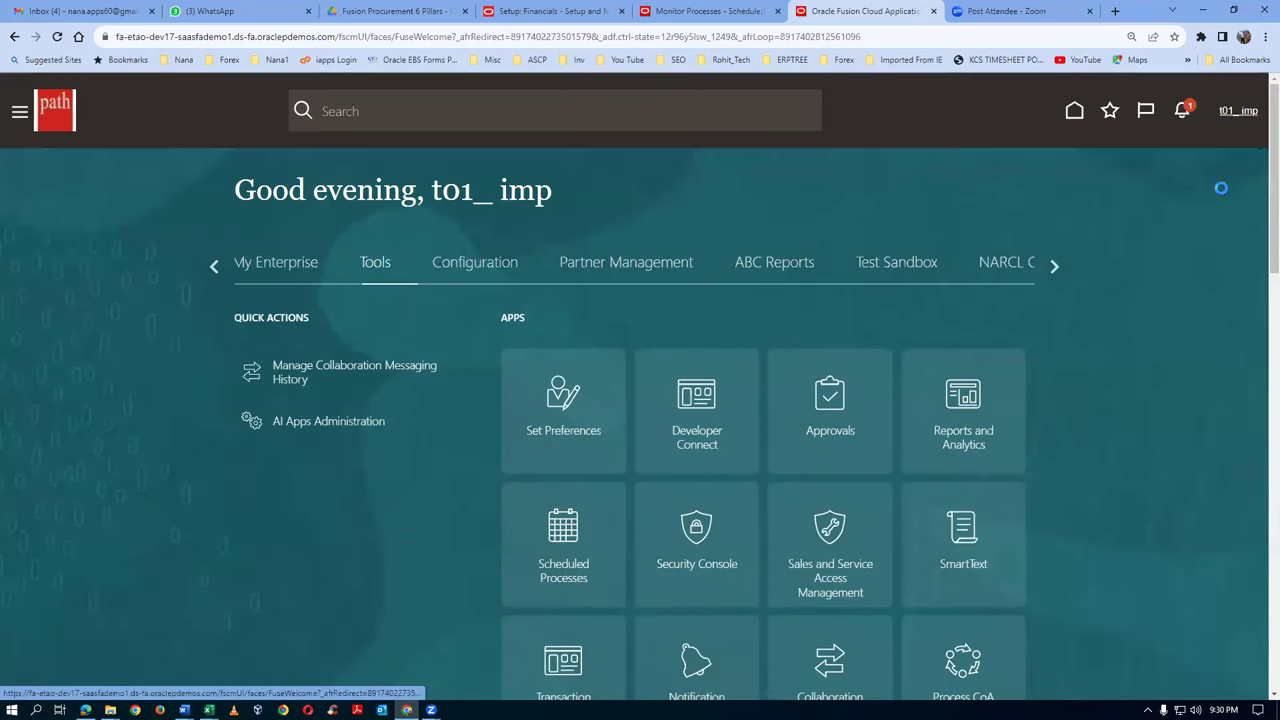
click(995, 355)
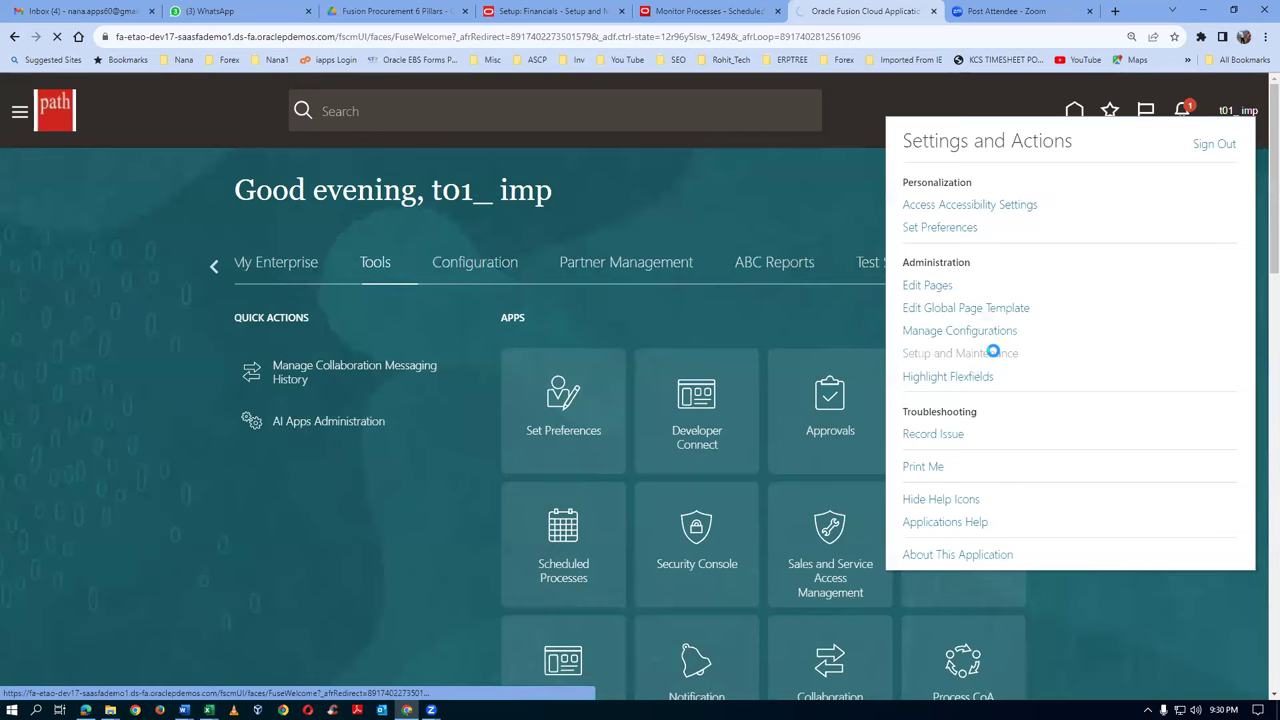
Step: Copy the Manage Primary Ledgers task name from worksheet item 19 in Excel and search for that task in Oracle Fusion Setup and Maintenance
key(alt+Tab)
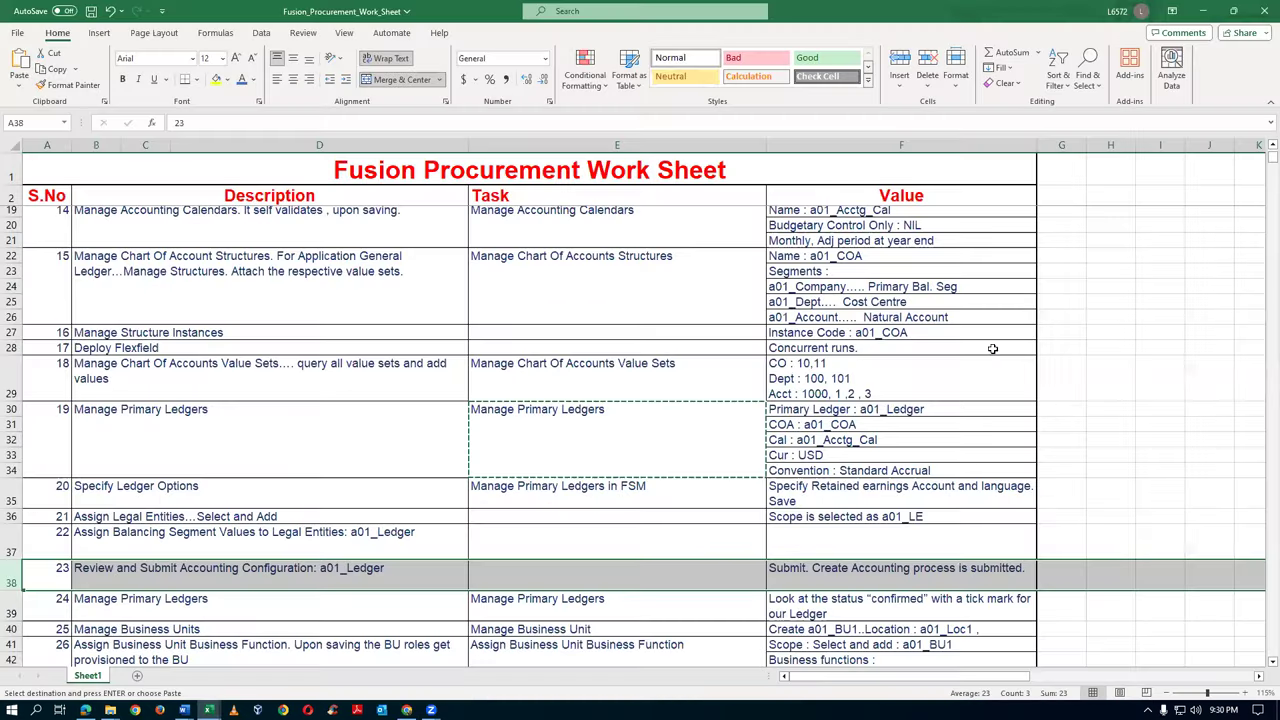
click(593, 430)
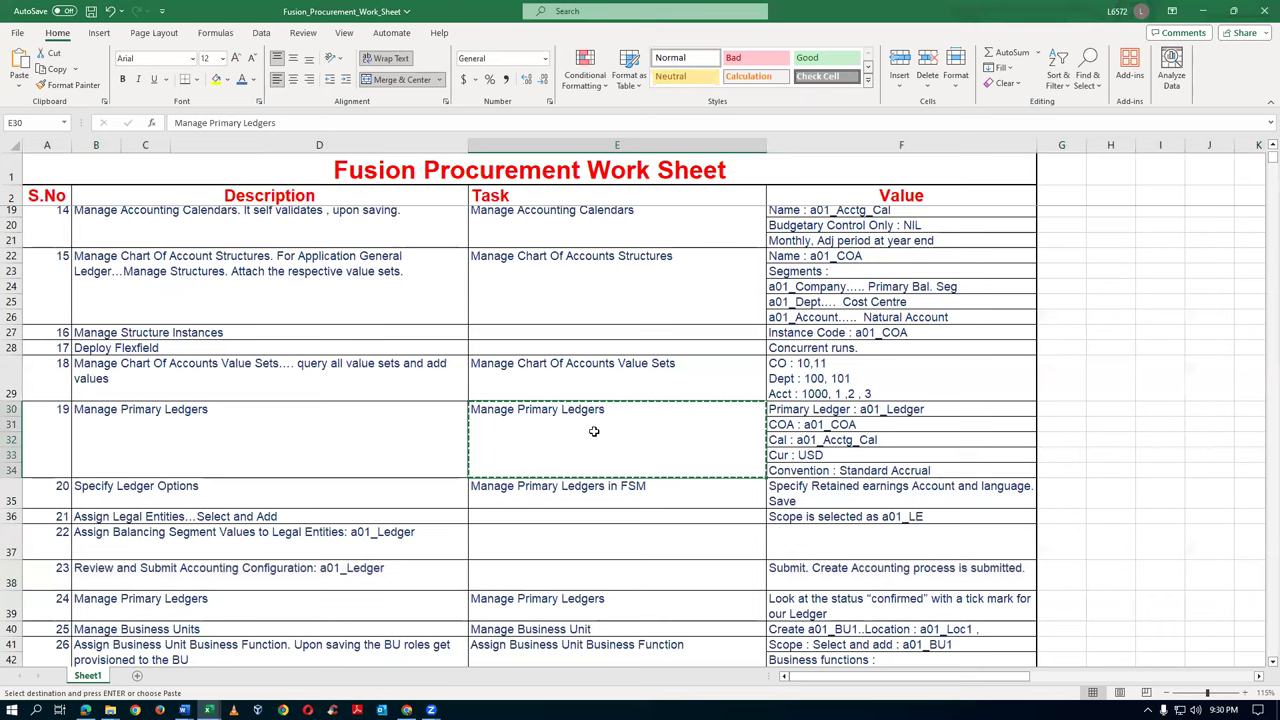
key(alt+Tab)
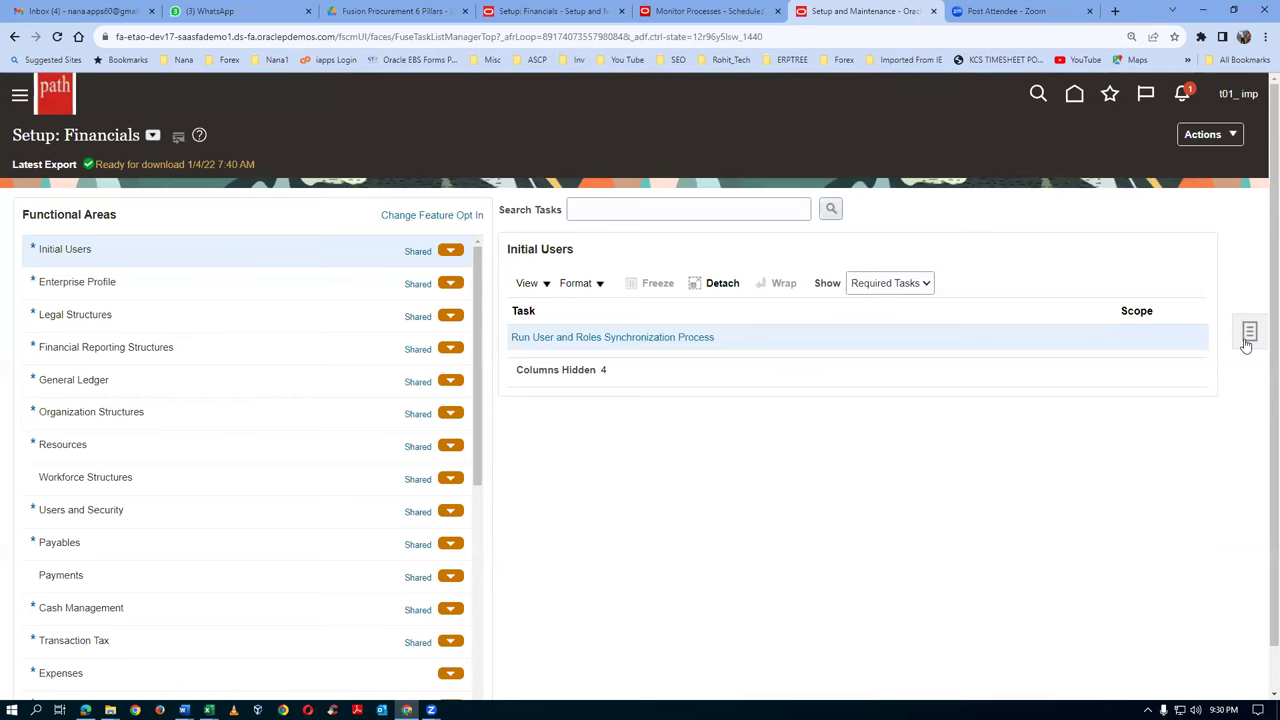
click(1249, 333)
click(1100, 338)
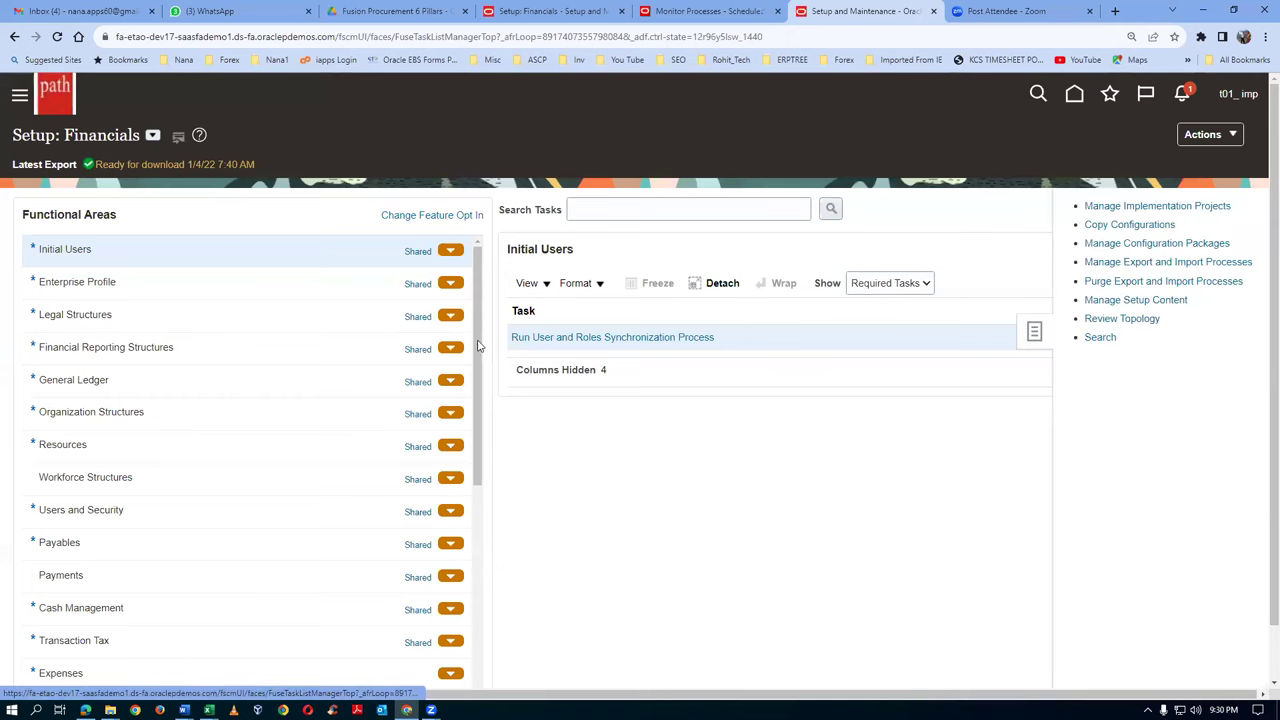
click(401, 197)
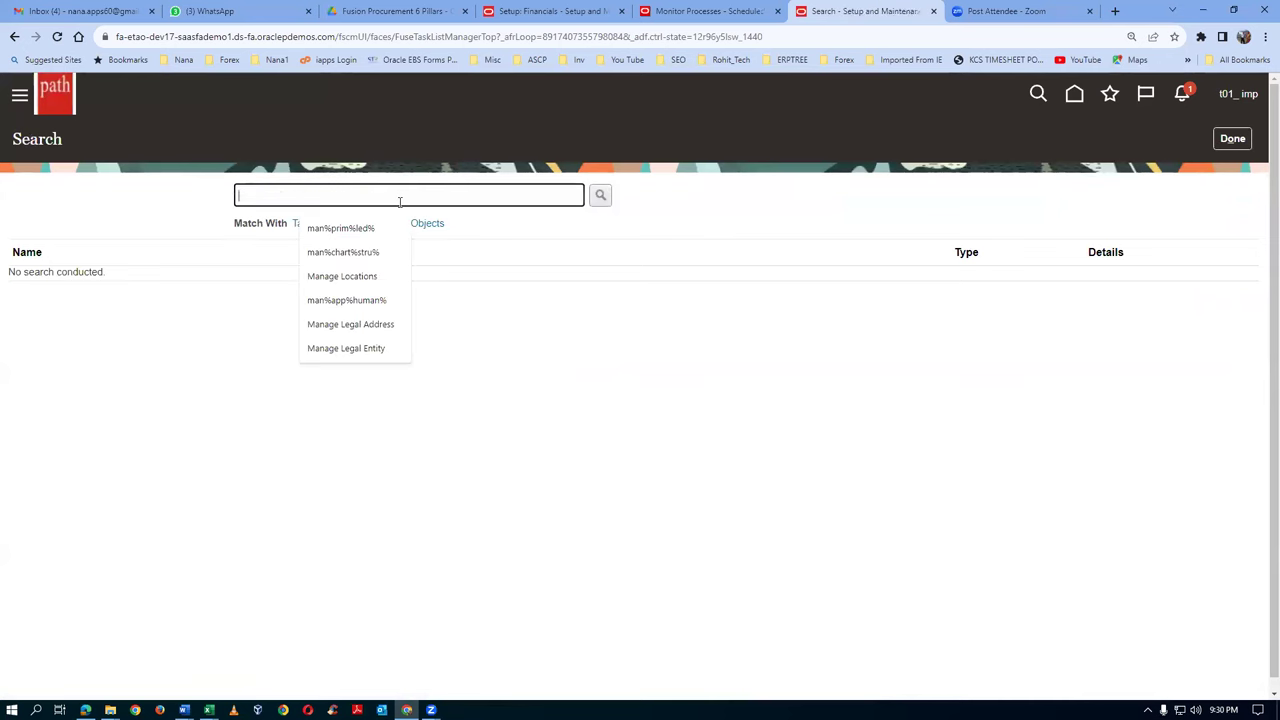
text(Manage Primary Ledgers)
key(Return)
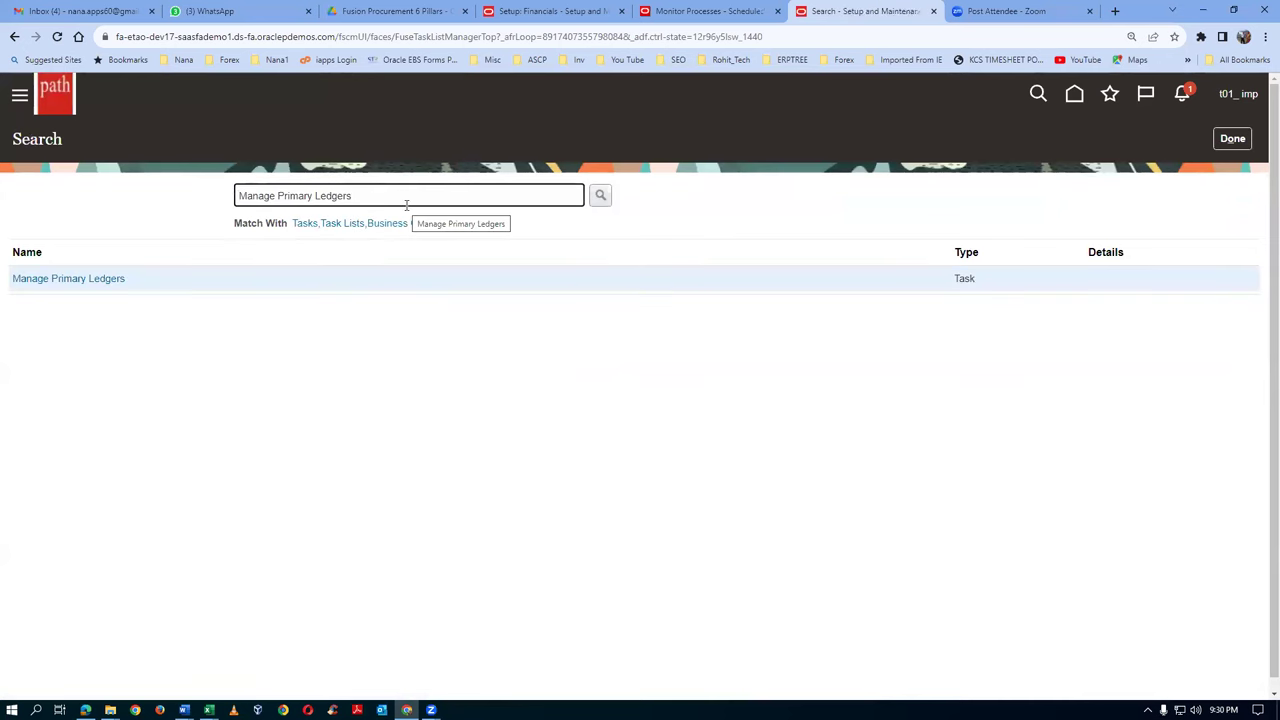
Step: Open Manage Primary Ledgers and filter the primary ledger names by t01 to check the ledger's status
click(51, 279)
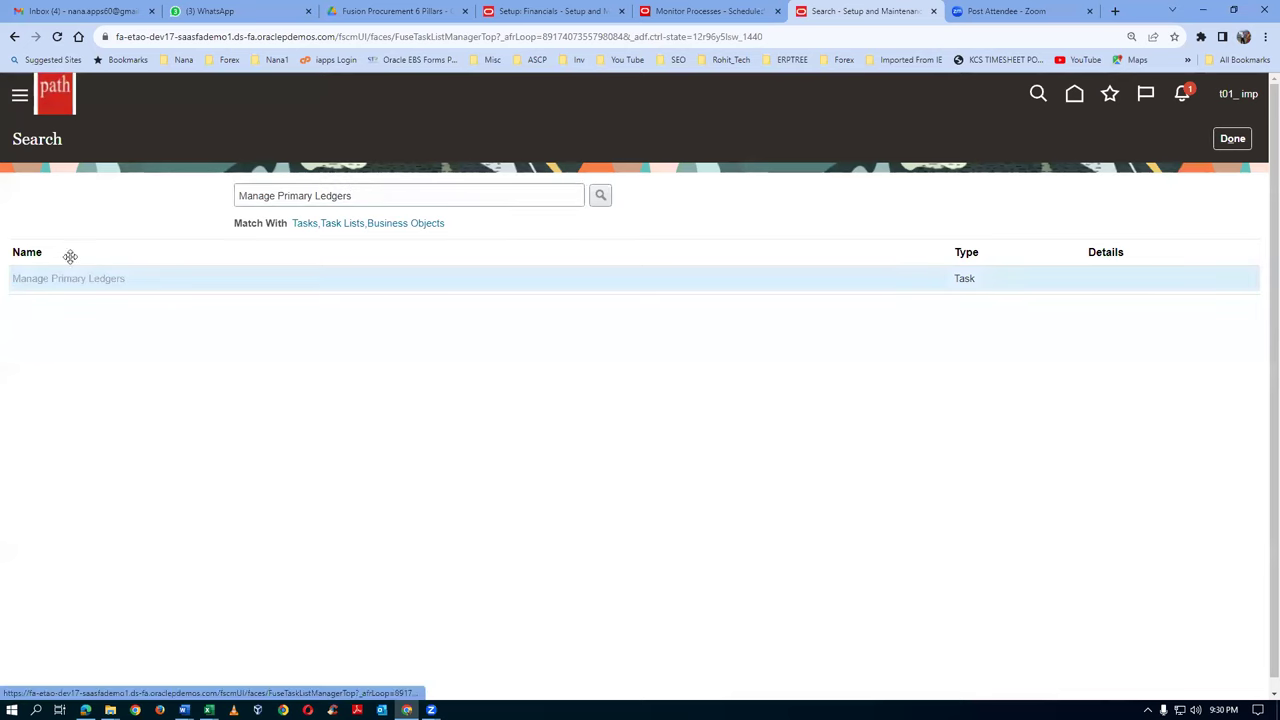
click(80, 228)
text(t01)
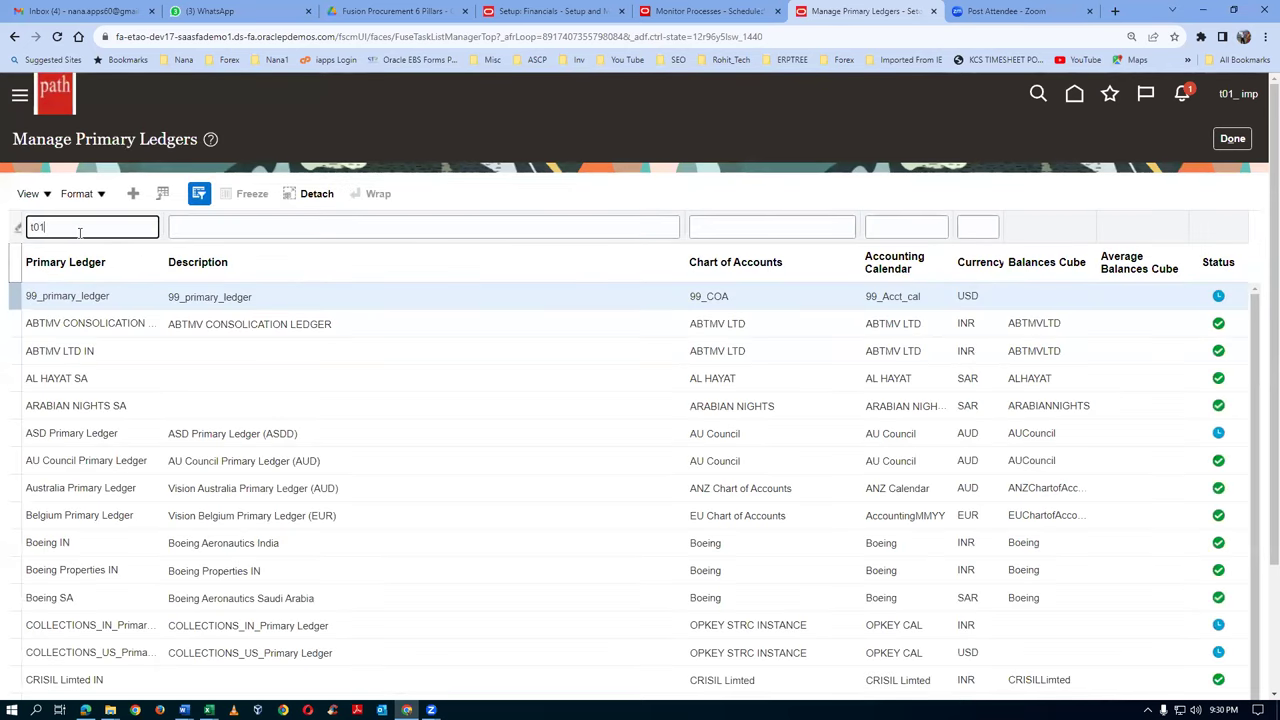
key(Return)
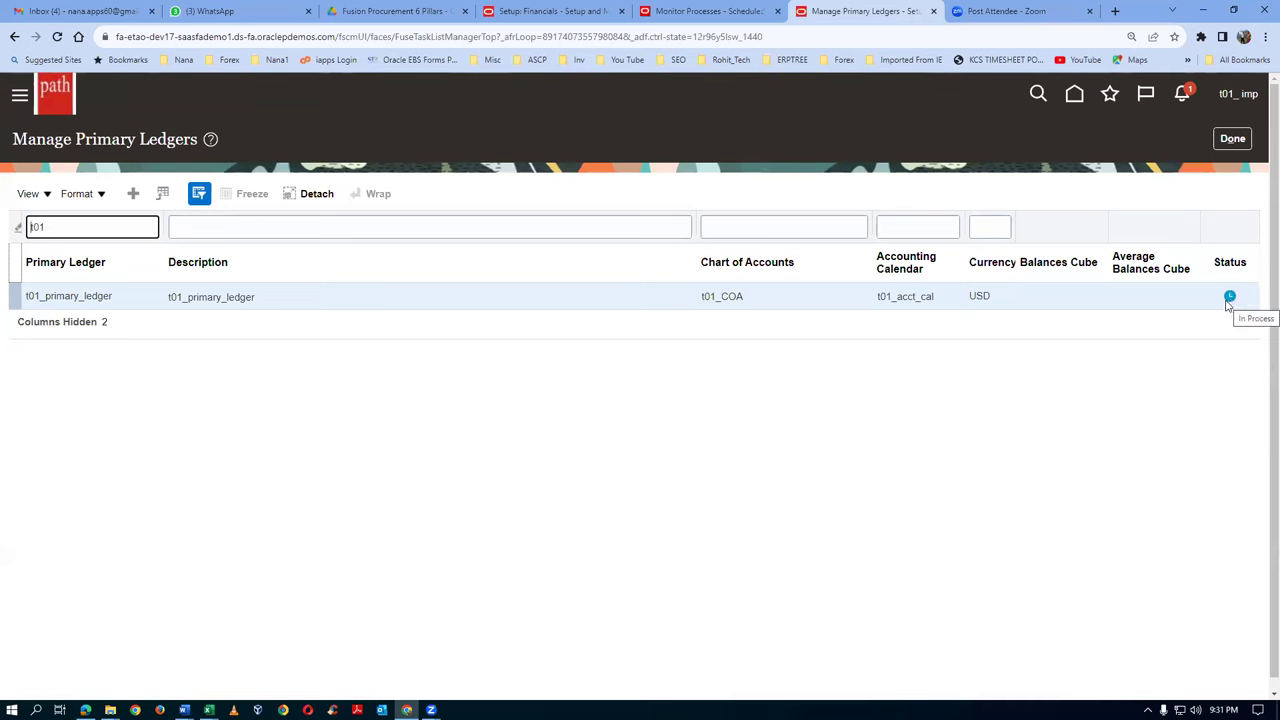
Step: Recheck the accounting configuration processes by refreshing Scheduled Processes several times, then return to the Manage Primary Ledgers page
click(706, 14)
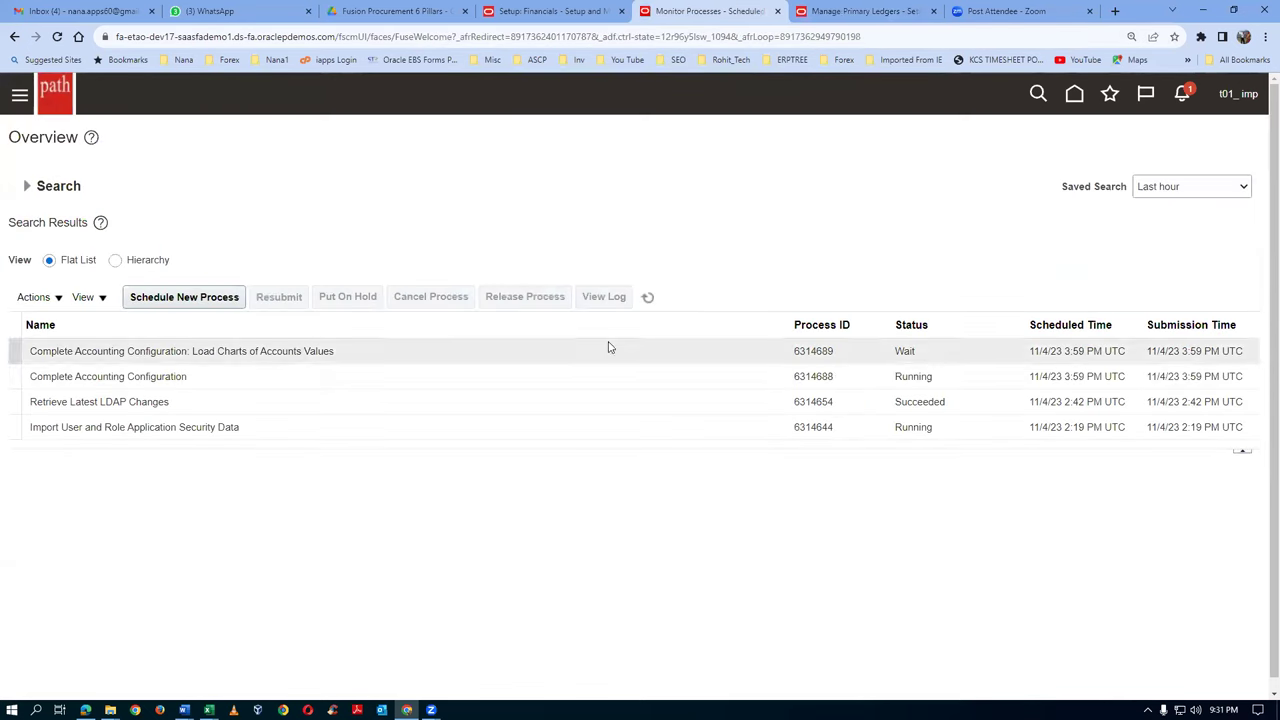
click(647, 298)
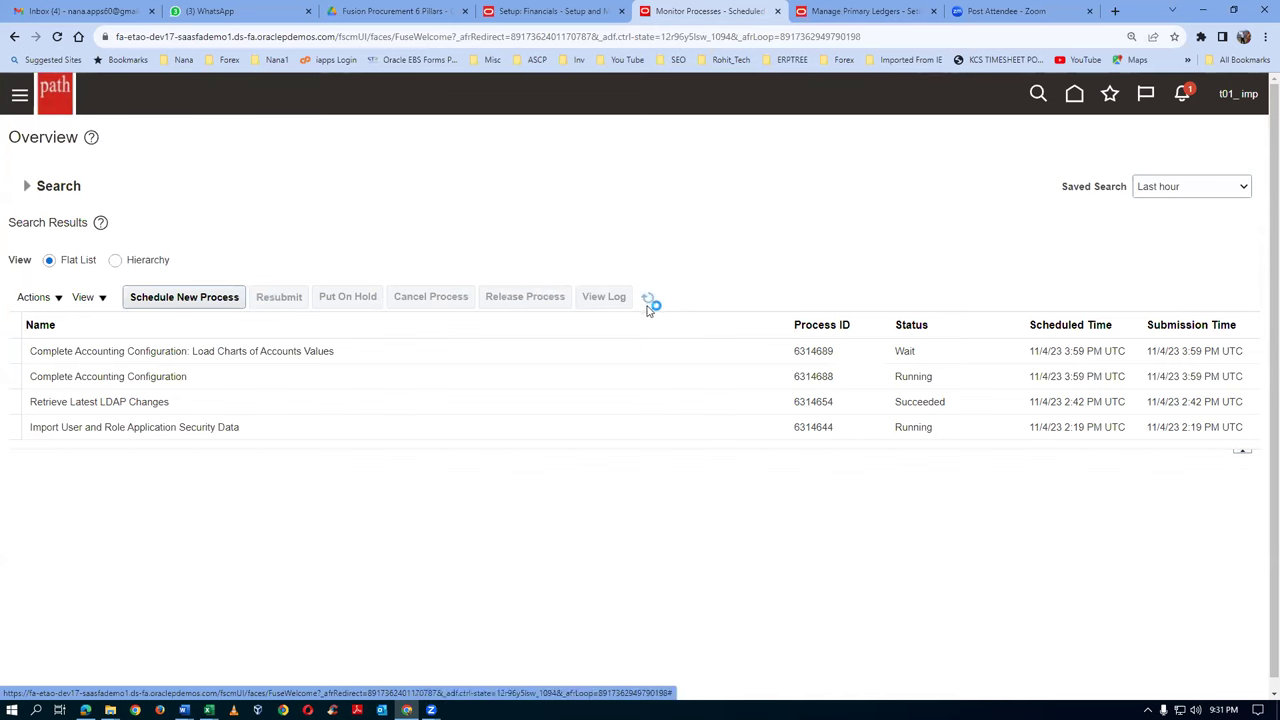
click(647, 307)
click(647, 307)
click(647, 307)
click(647, 307)
click(647, 303)
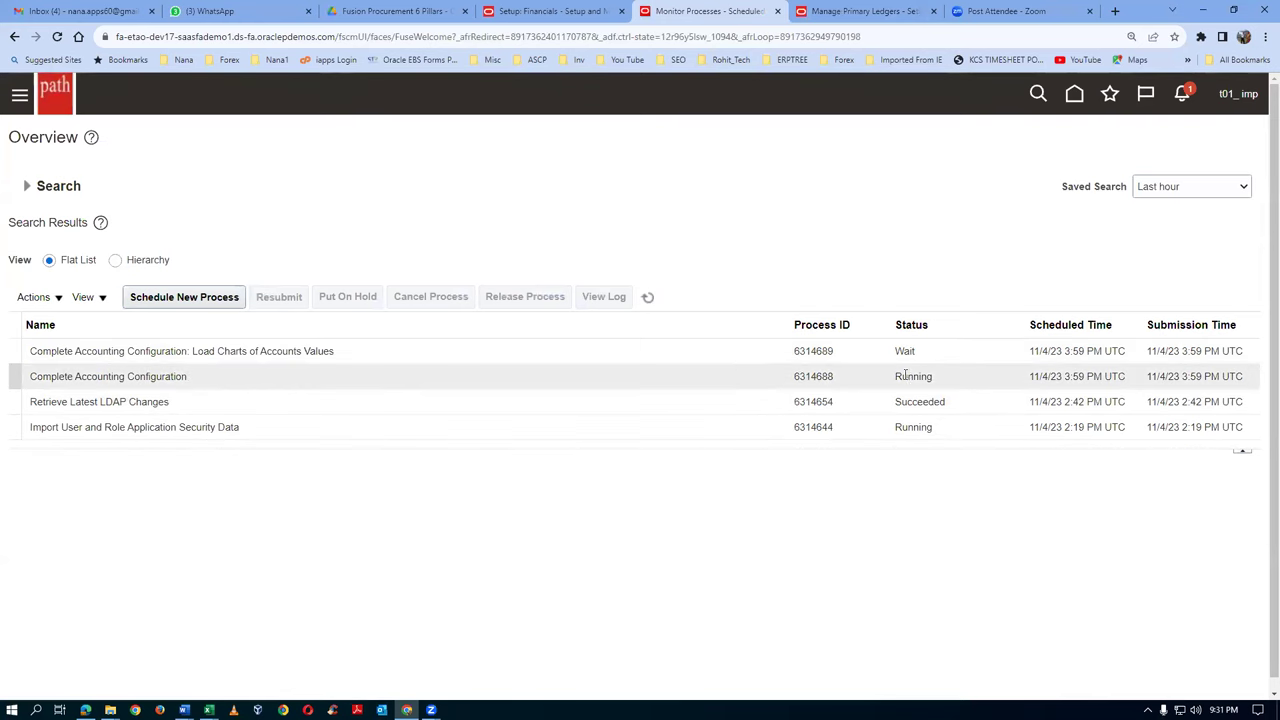
click(647, 302)
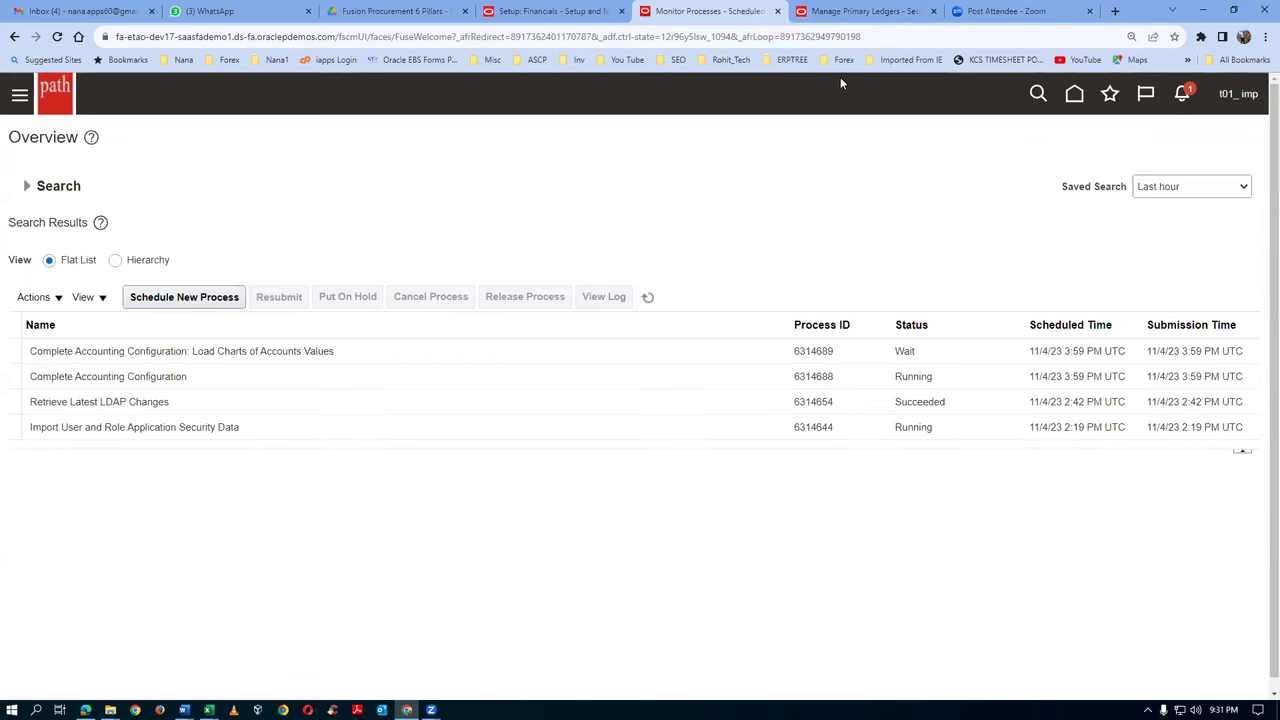
click(858, 12)
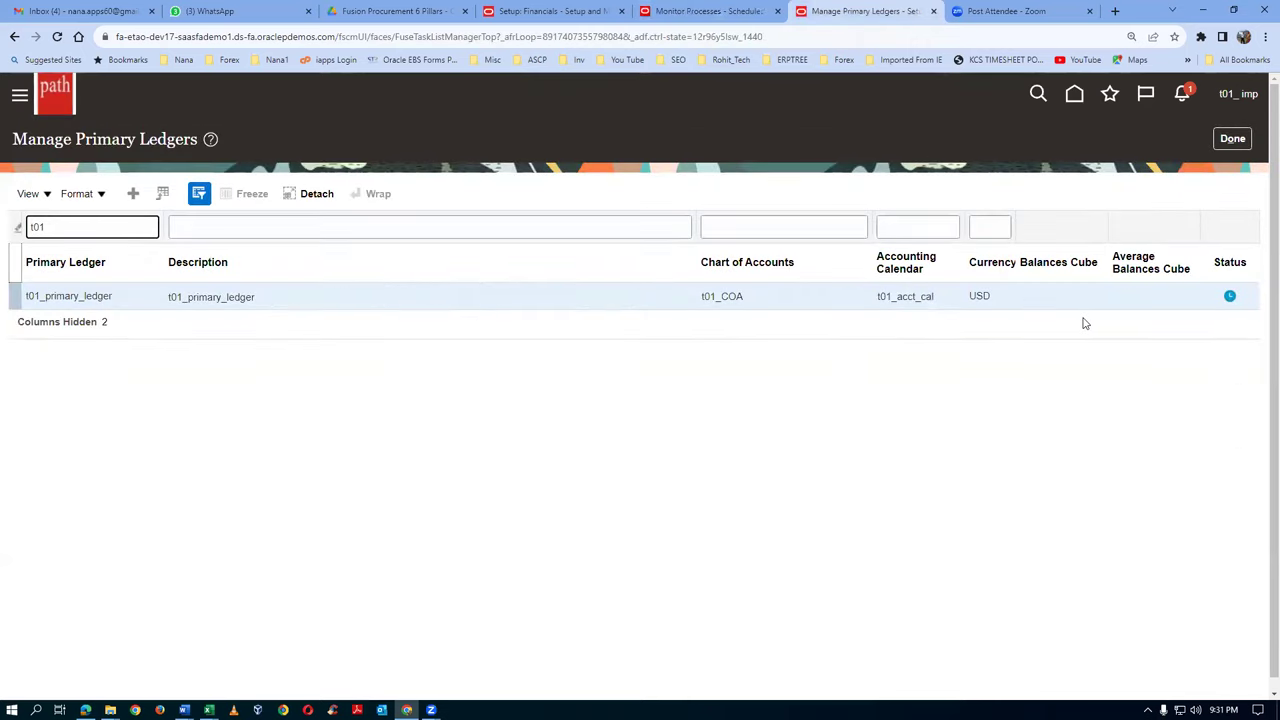